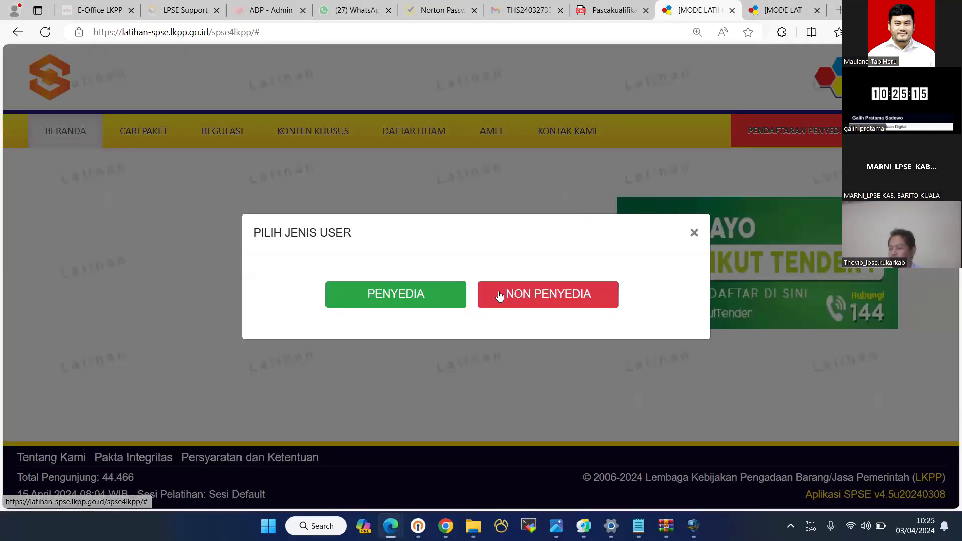
- Log in to SPSE as a non-provider (Pokja) user with the user ID, password and security code
left_click(500, 295)
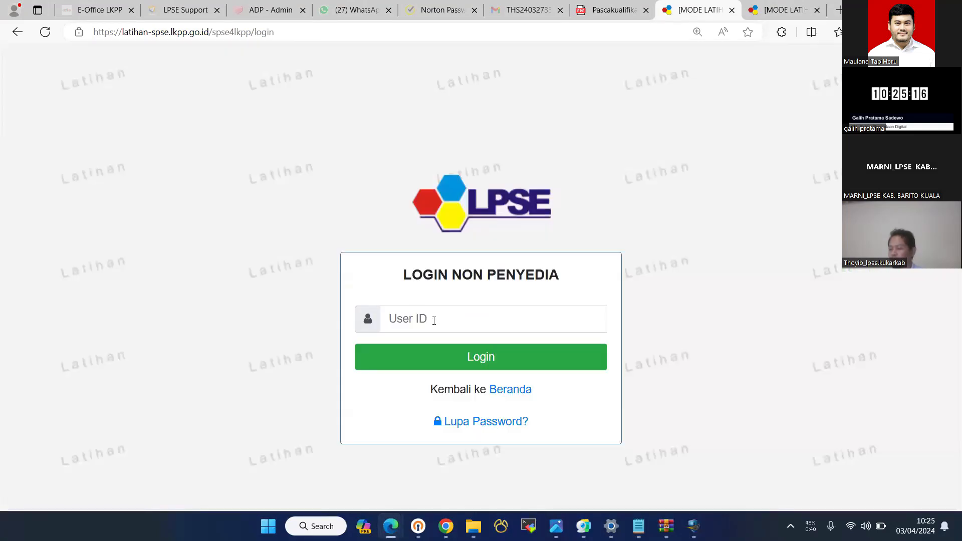
left_click(433, 316)
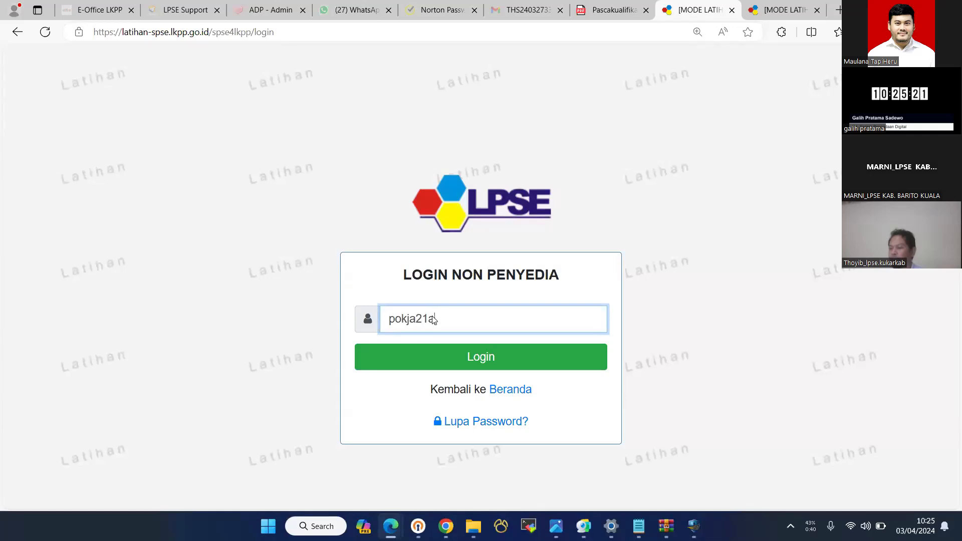
key("Return")
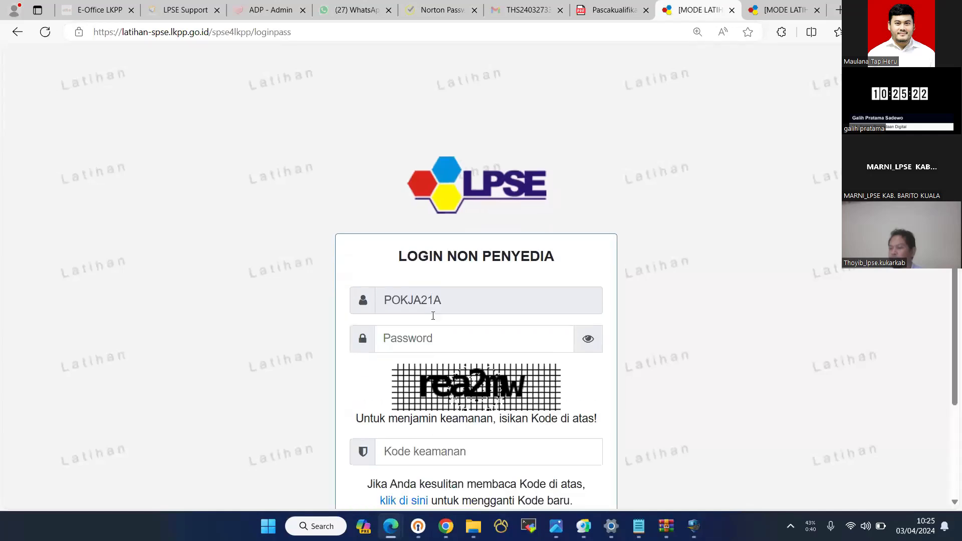
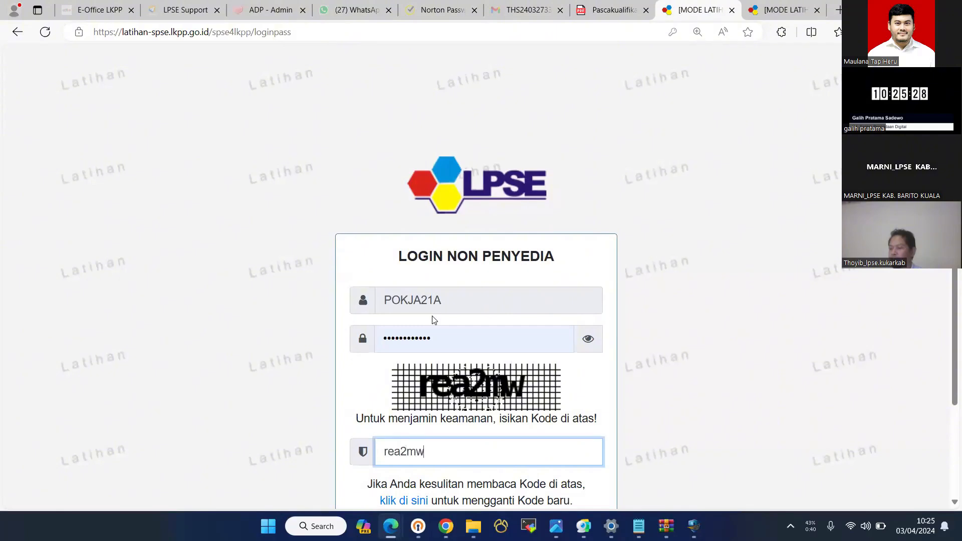
key("Return")
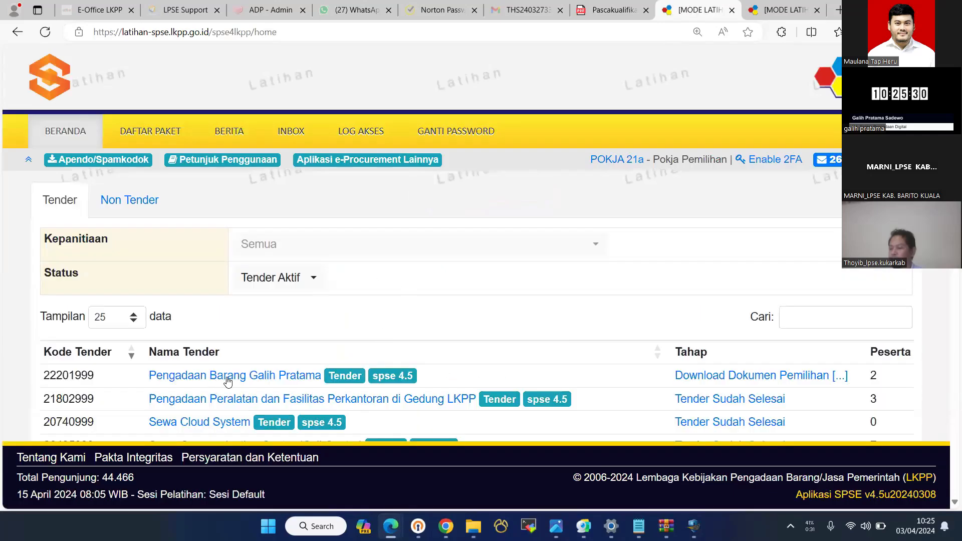
left_click(228, 377)
scroll(360, 290, "down", 3)
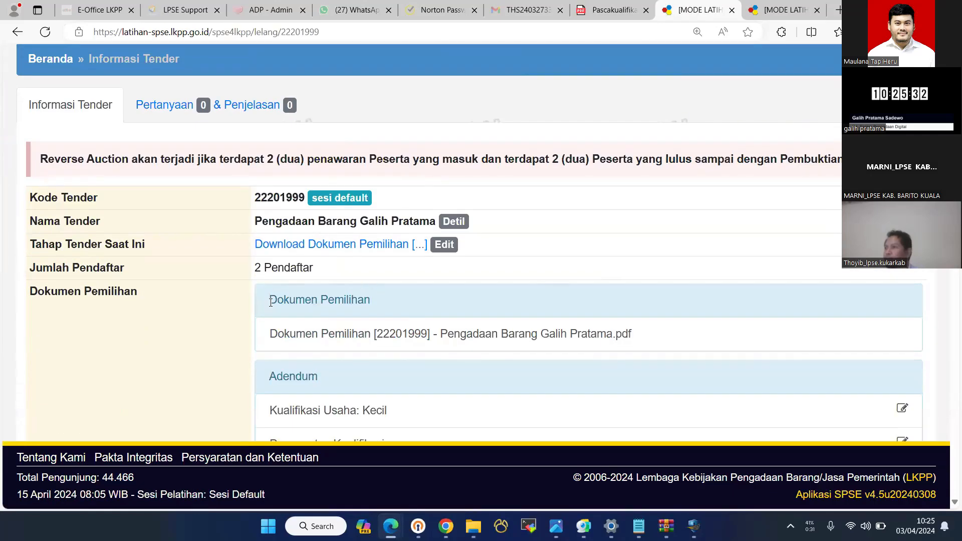
scroll(320, 272, "down", 7)
scroll(324, 266, "up", 5)
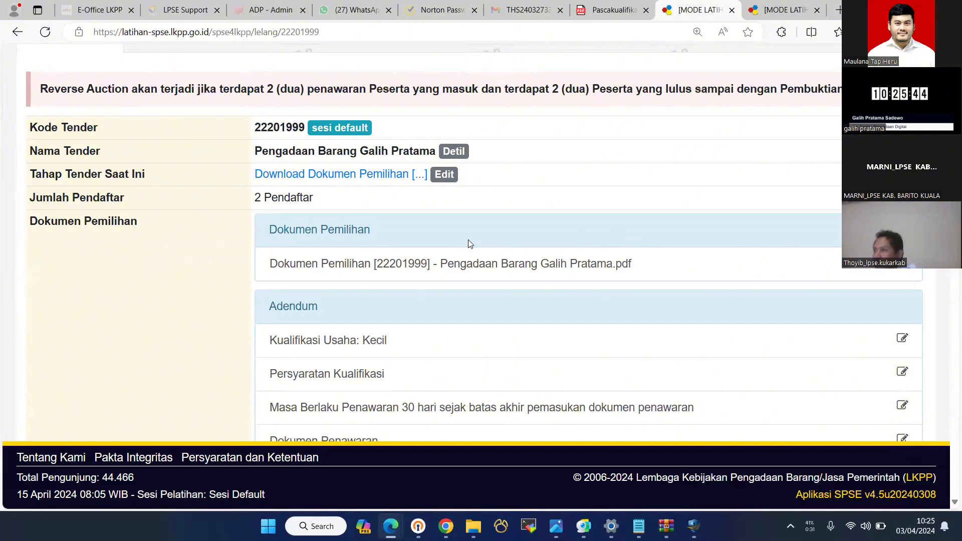
- Recheck the tender information and addenda, then show the 12-stage Tahap Tender schedule
left_click(787, 14)
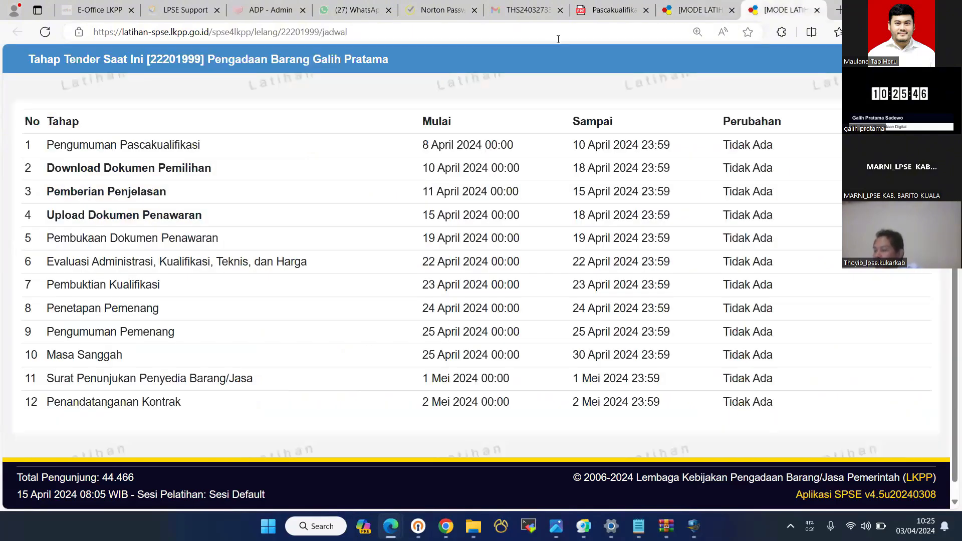
left_click(713, 6)
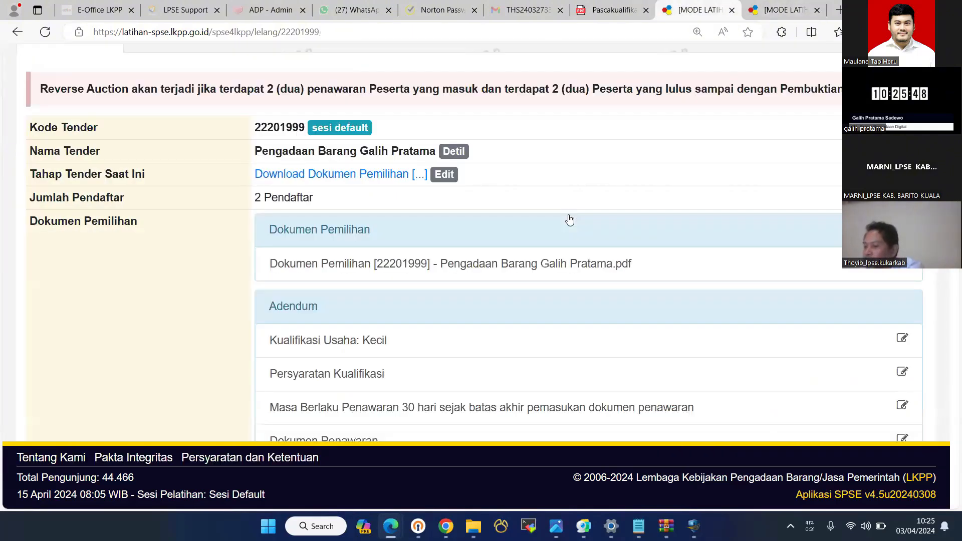
scroll(569, 220, "down", 5)
scroll(569, 222, "up", 7)
scroll(570, 221, "down", 1)
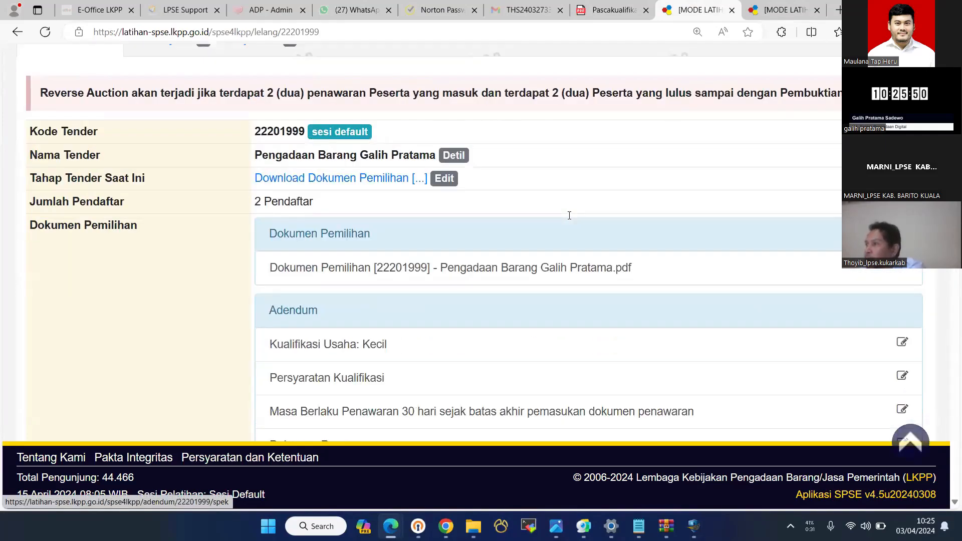
scroll(570, 220, "down", 5)
scroll(569, 215, "down", 4)
scroll(575, 375, "up", 9)
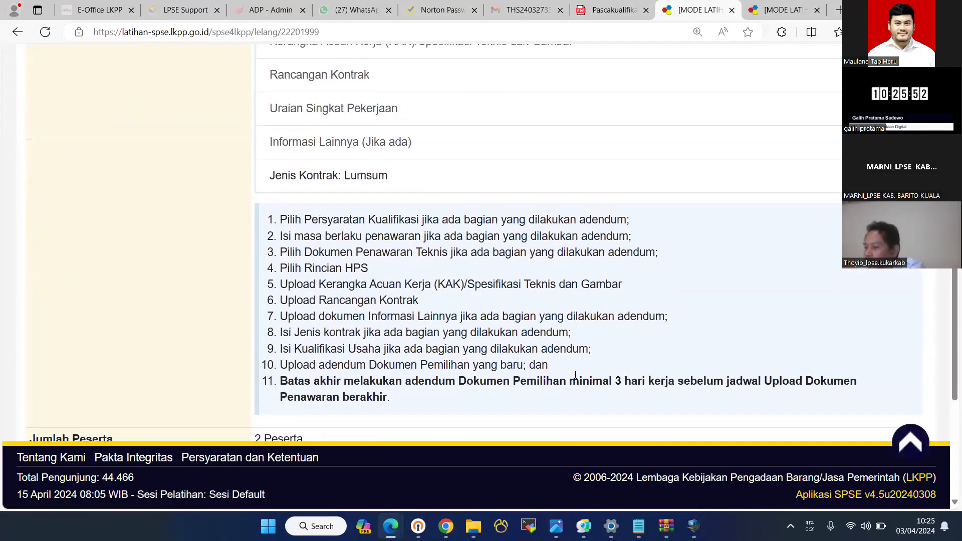
scroll(575, 375, "up", 4)
scroll(575, 378, "down", 14)
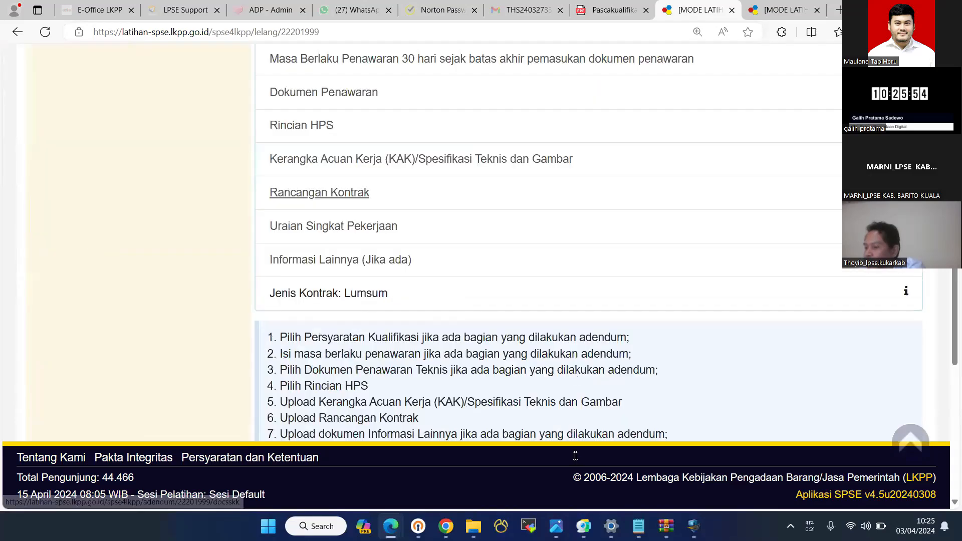
scroll(575, 375, "up", 14)
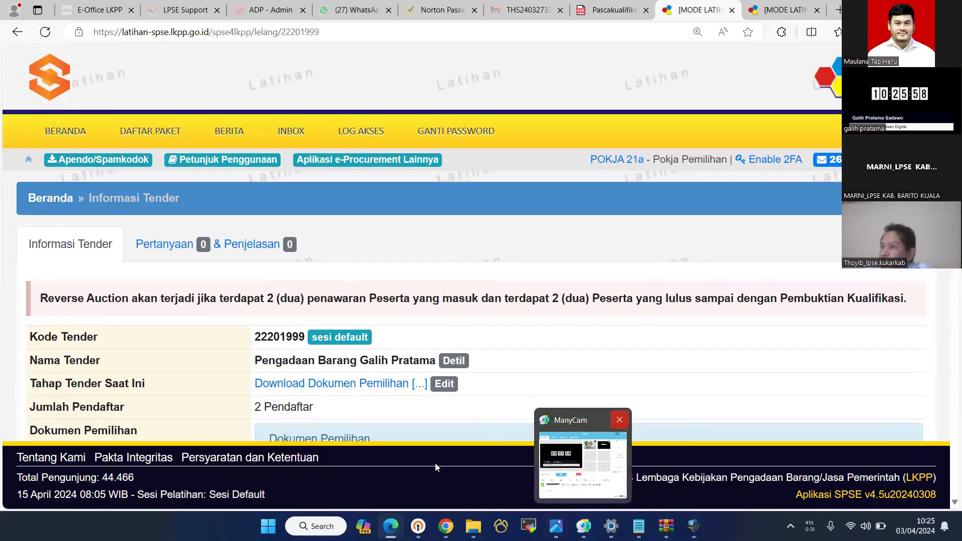
left_click(780, 9)
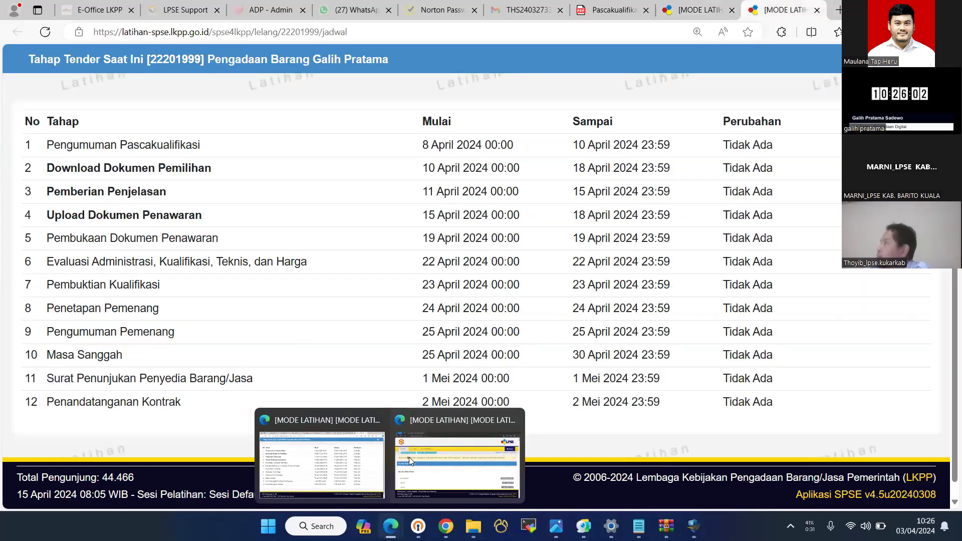
- Set the trainer's Sesi Default date to 19 April 2024 and hide the trainer window
left_click(451, 461)
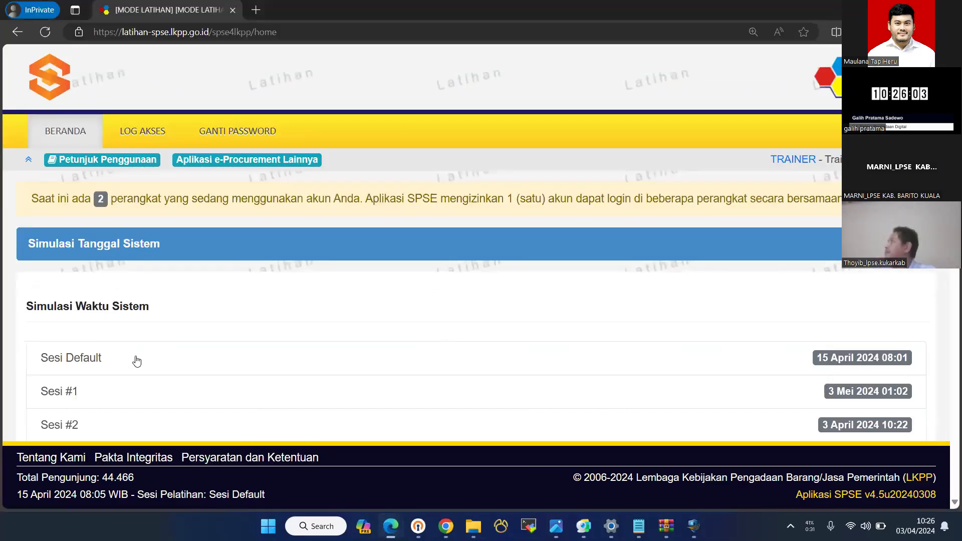
left_click(86, 359)
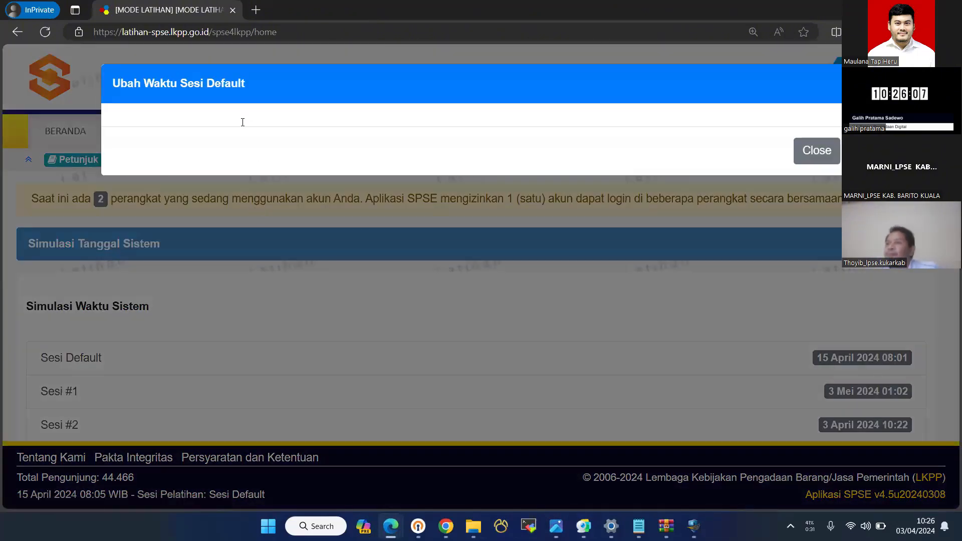
left_click(258, 138)
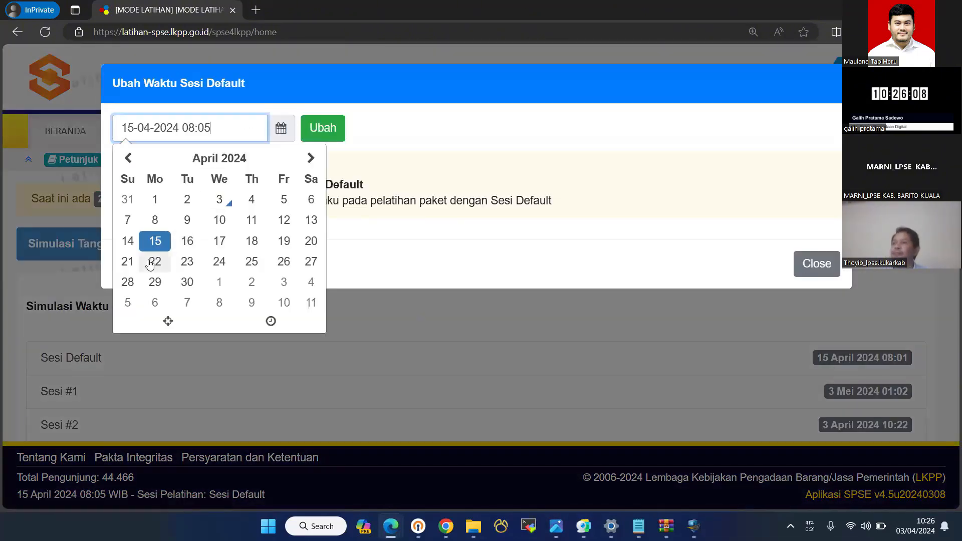
left_click(284, 241)
left_click(323, 128)
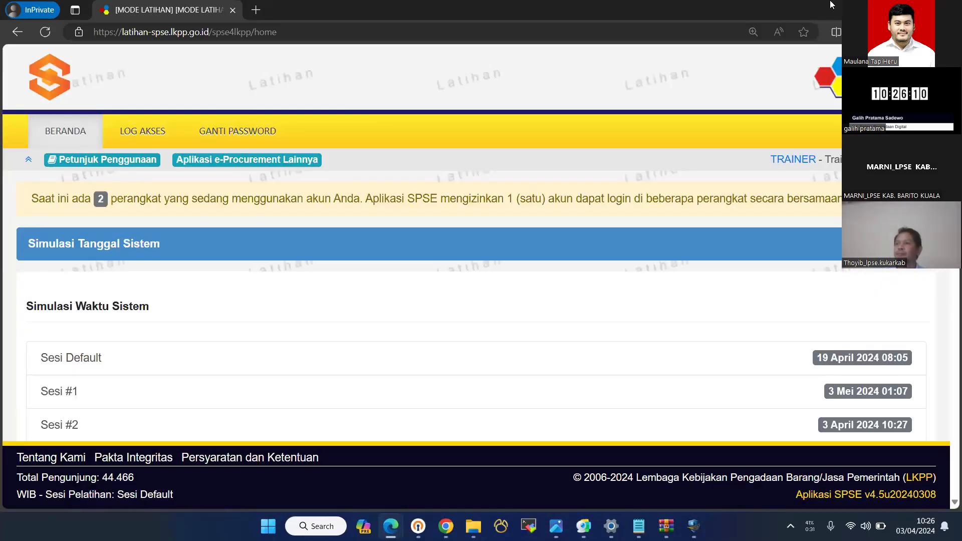
left_click(889, 9)
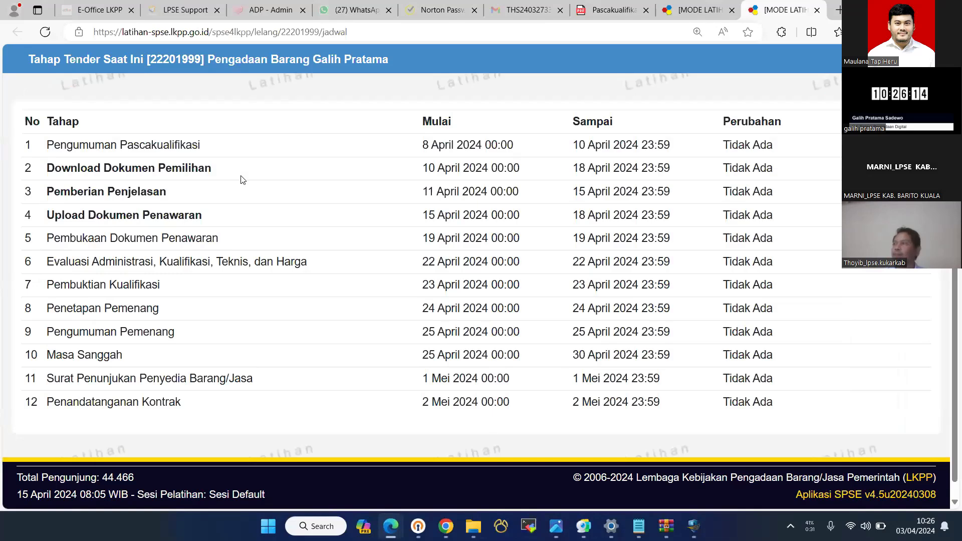
- Reload the schedule and tender information so the tender shows the Pembukaan Dokumen Penawaran stage
key("F5")
left_click(701, 7)
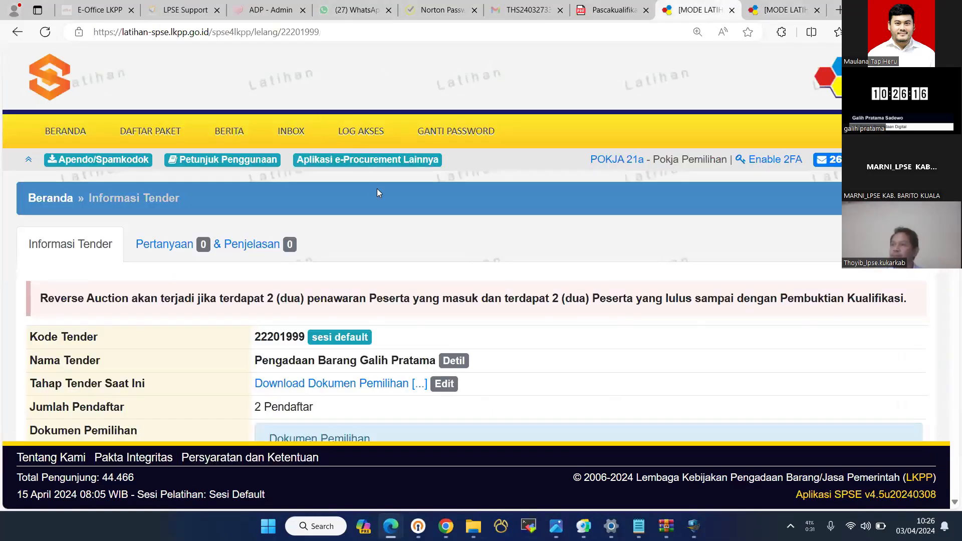
key("F5")
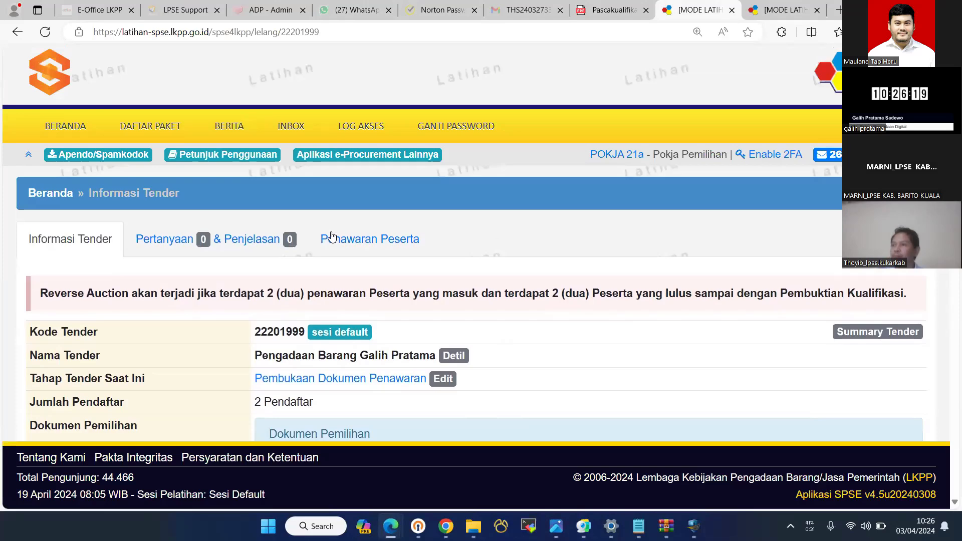
- Check the qualification data of penyedia 150 and 151, then open Pertanyaan & Penjelasan
left_click(323, 241)
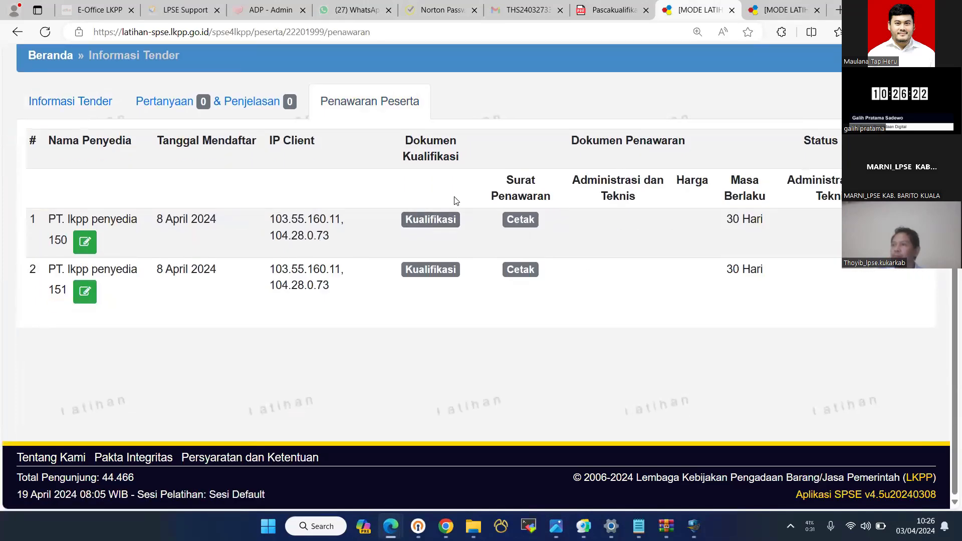
left_click(429, 220)
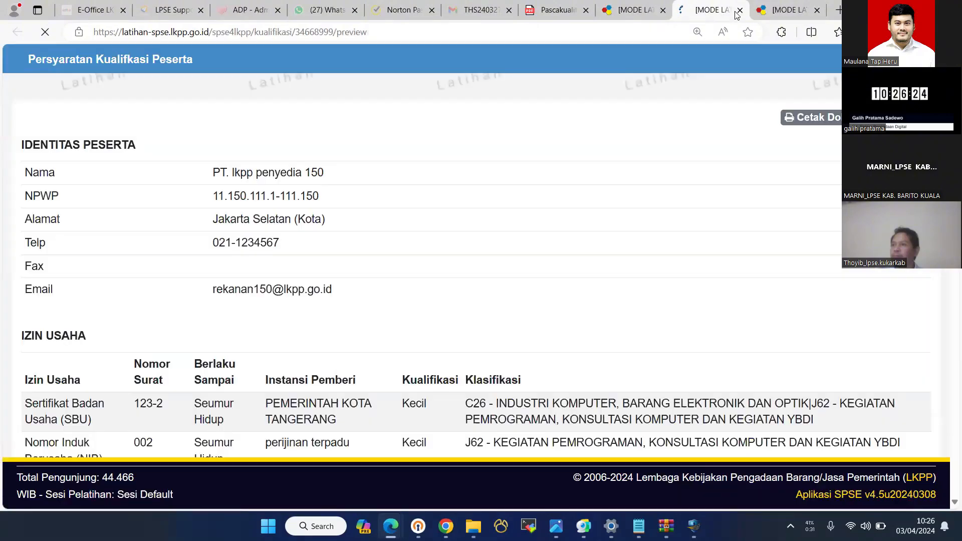
left_click(739, 10)
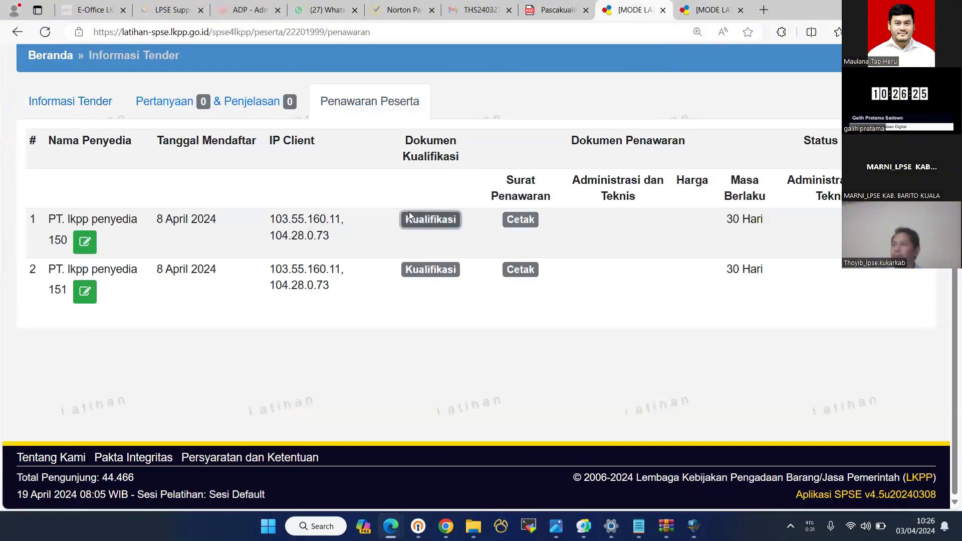
left_click(430, 270)
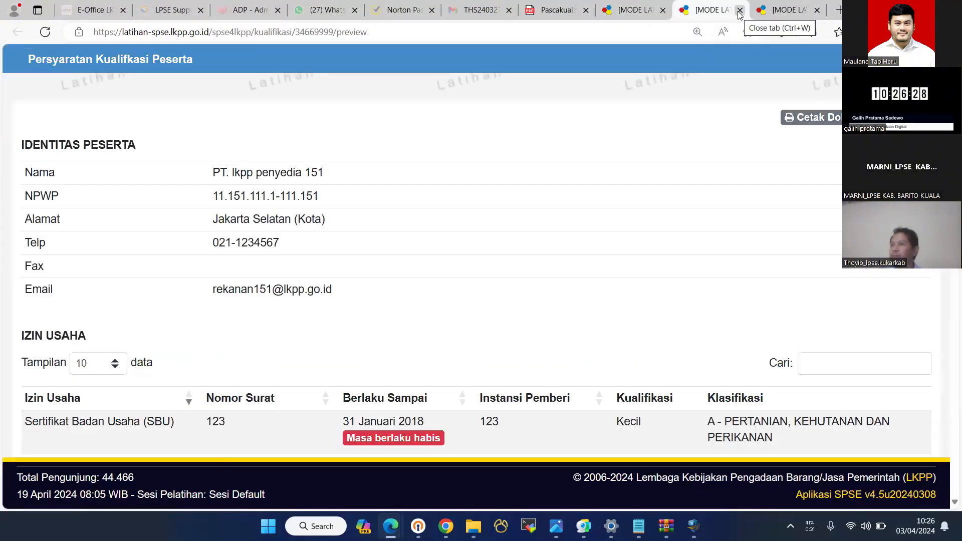
left_click(740, 11)
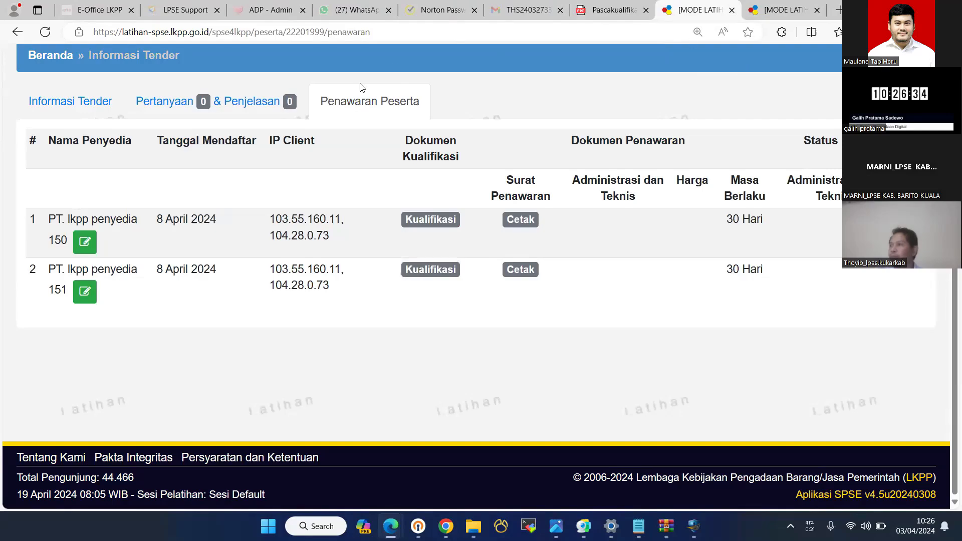
left_click(249, 102)
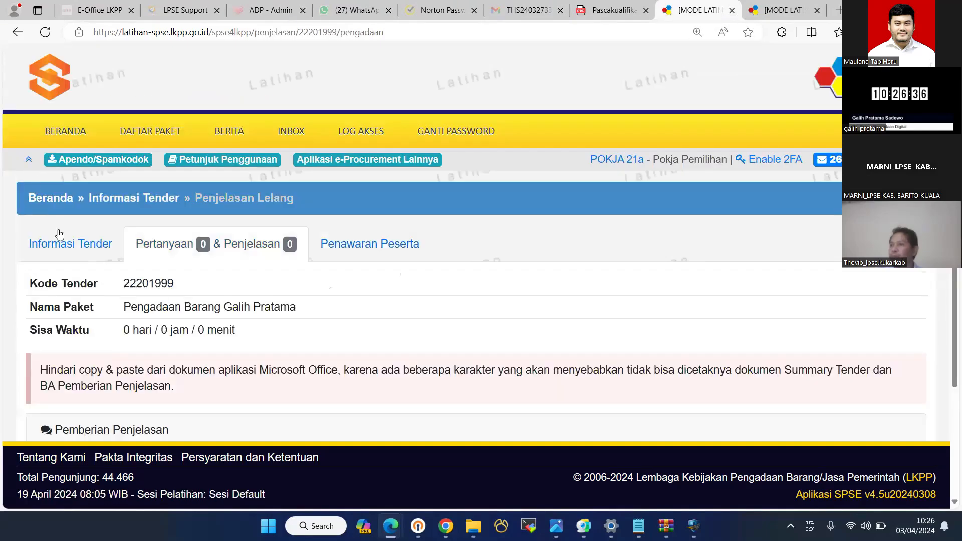
- Return to tender 22201999's information page and look it over
left_click(59, 234)
scroll(526, 181, "down", 5)
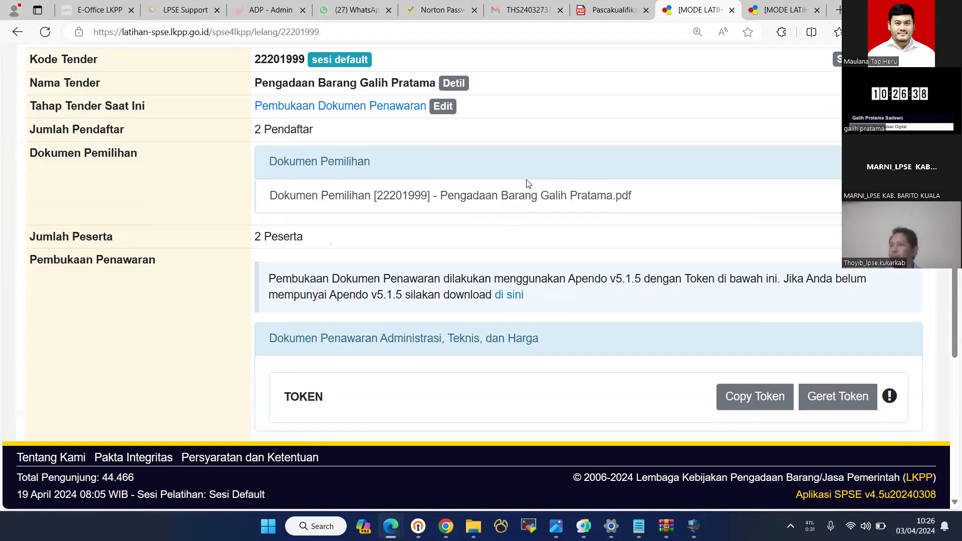
scroll(526, 183, "down", 5)
scroll(748, 213, "up", 2)
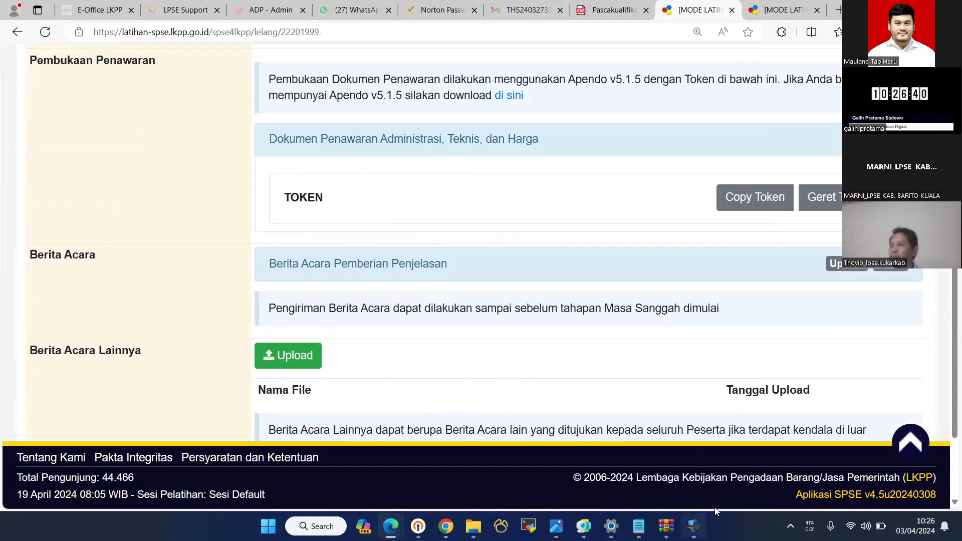
- Copy the bid-opening token from SPSE and submit it on Apendo's token screen
left_click(694, 526)
left_click(646, 120)
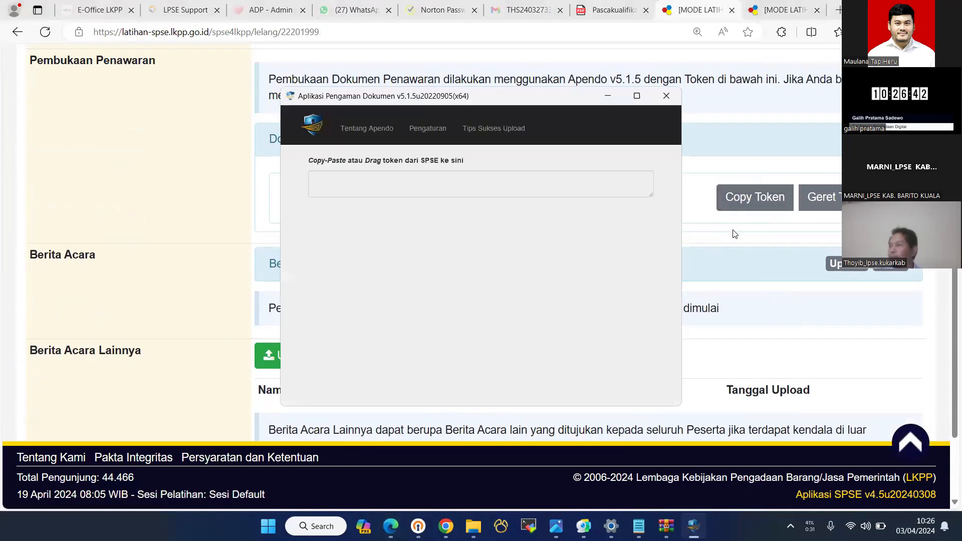
left_click(752, 197)
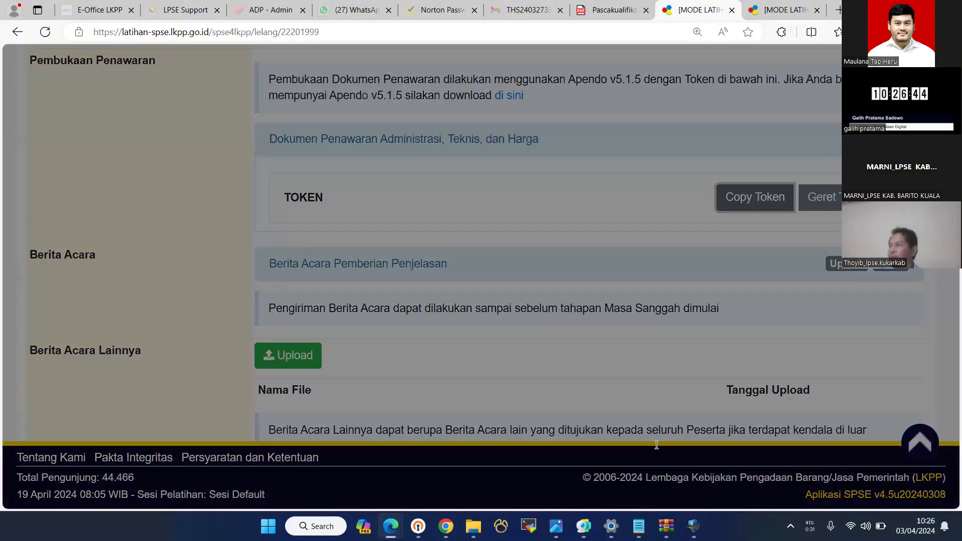
left_click(331, 216)
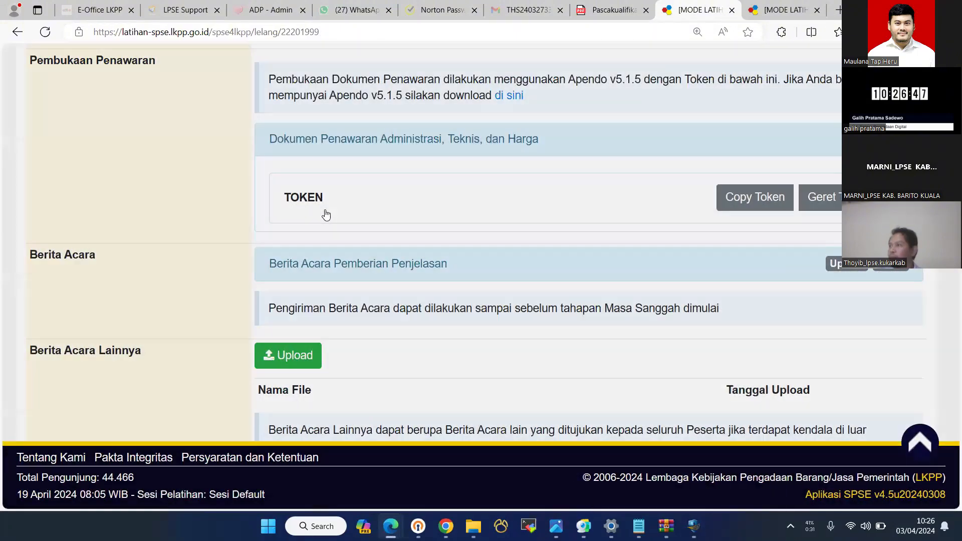
key("alt+Tab")
left_click(325, 212)
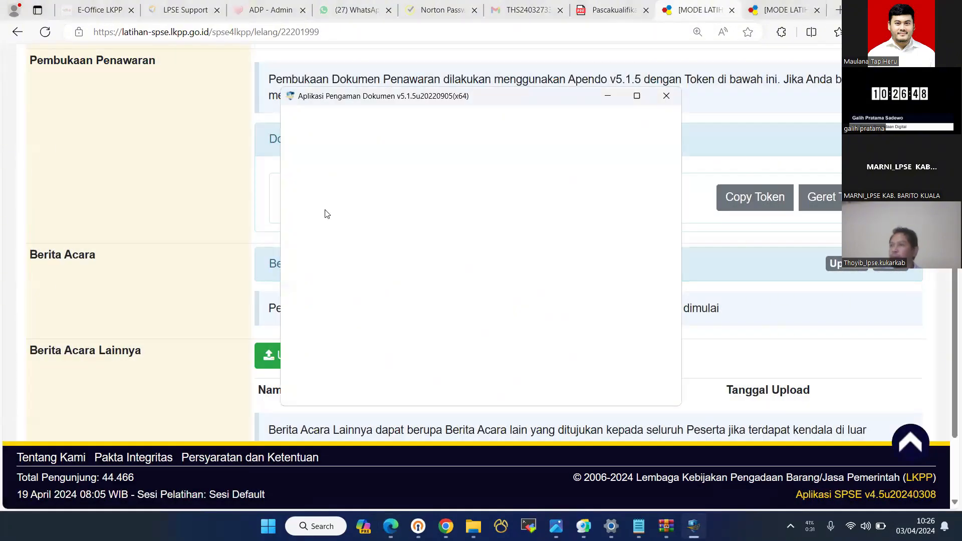
- Decrypt the bids (Rp 999.000.000,00 and Rp 1.054.500.000,00) in Apendo and download both technical files
left_click(519, 273)
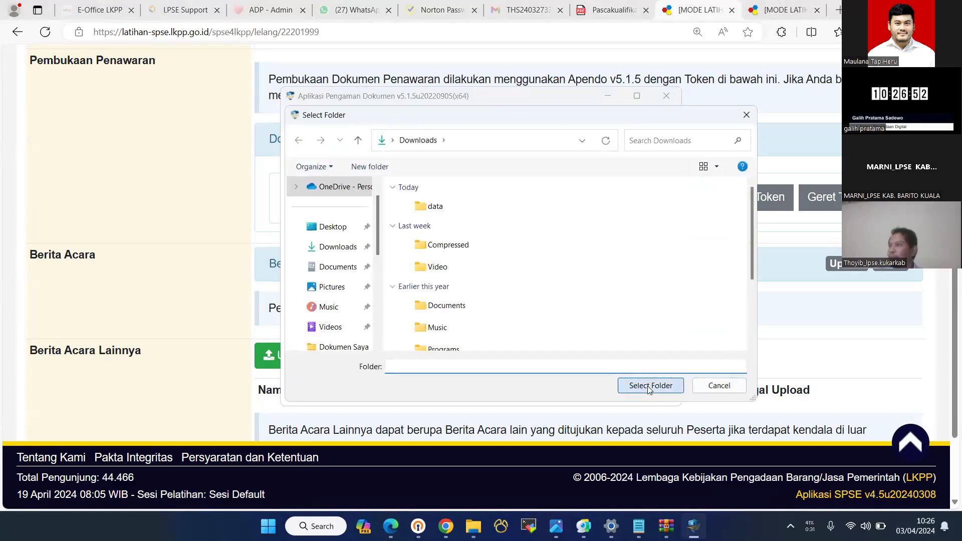
left_click(646, 384)
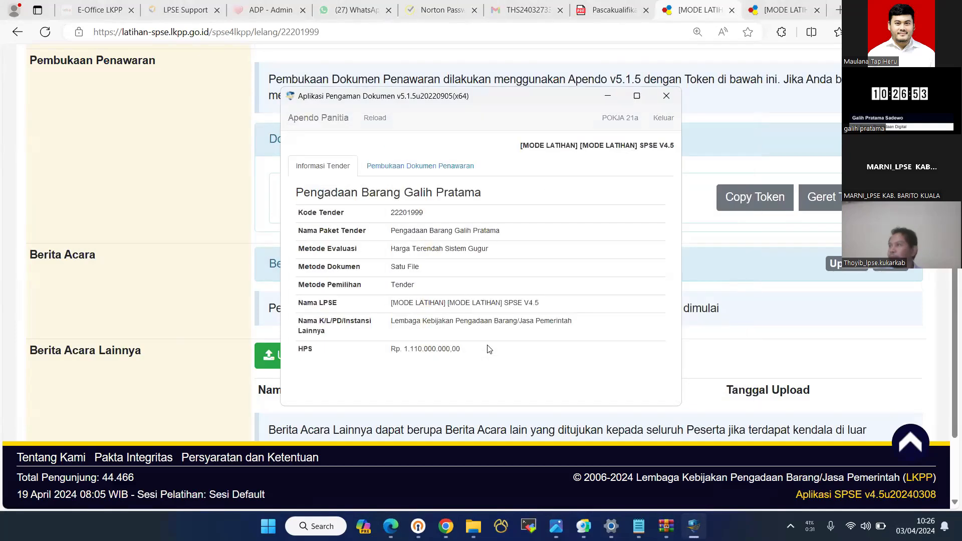
left_click(422, 168)
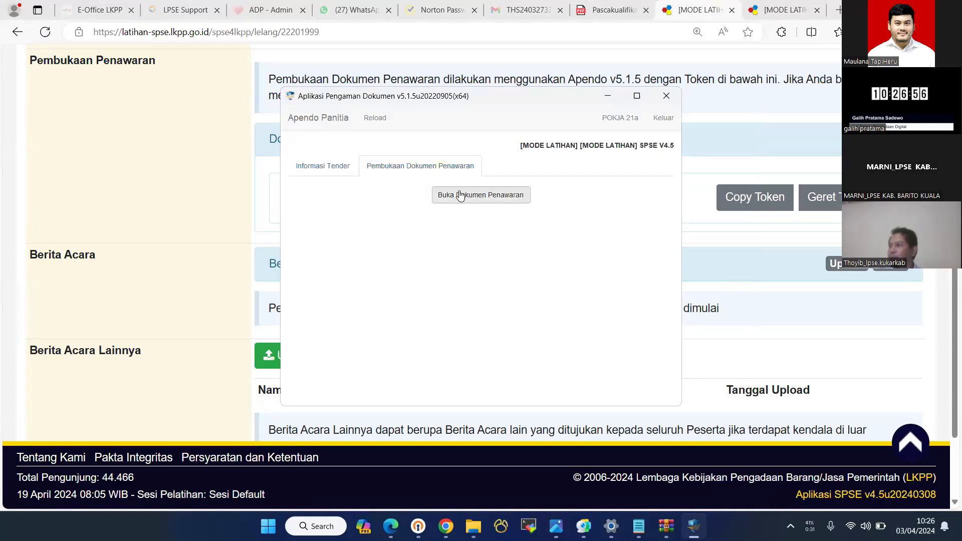
left_click(460, 195)
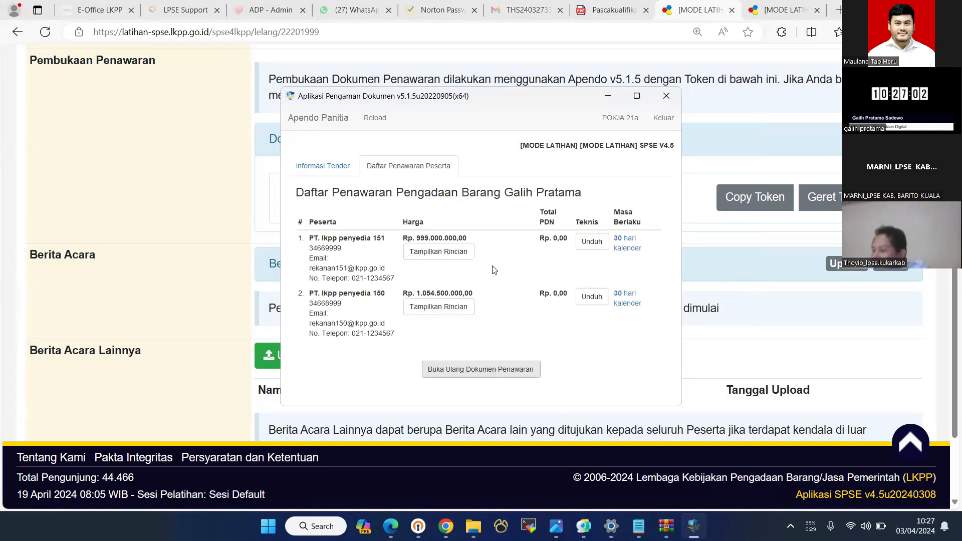
left_click(599, 242)
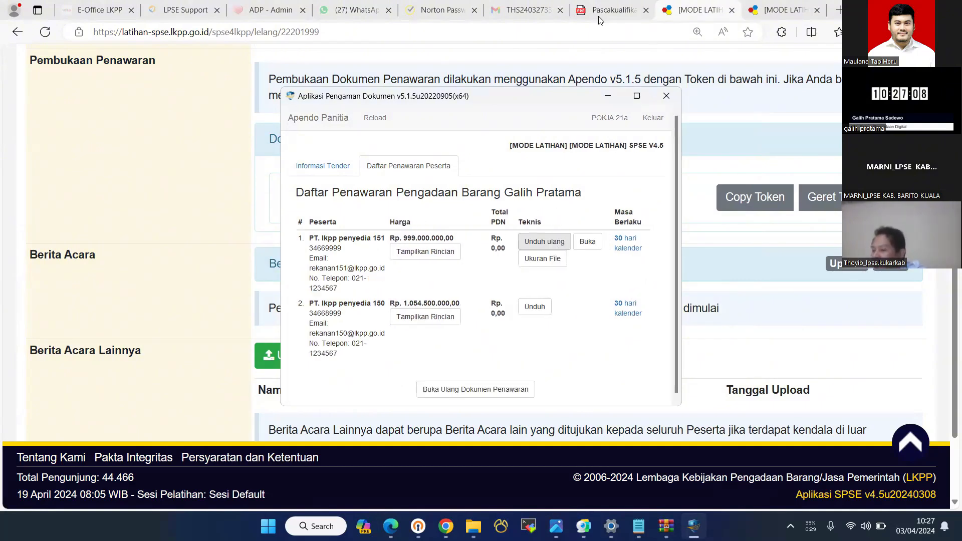
left_click(527, 308)
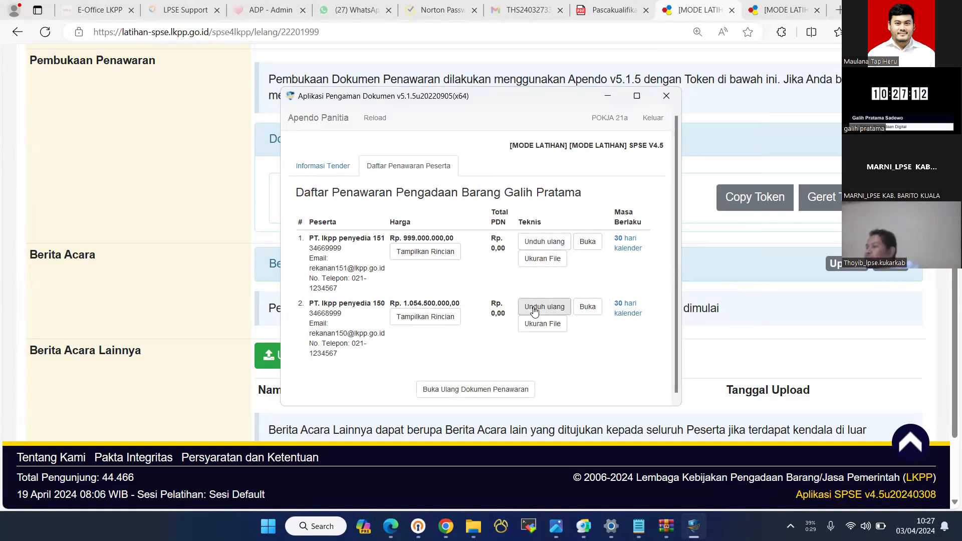
- Review the second bidder's unpacked administrasi-dan-teknis folder, then close it and exit Apendo
left_click(587, 307)
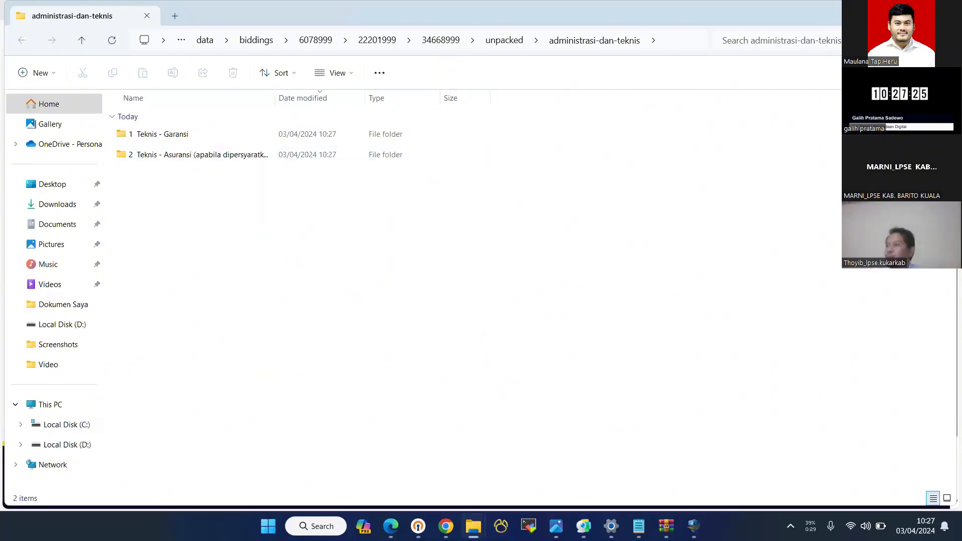
left_click(942, 12)
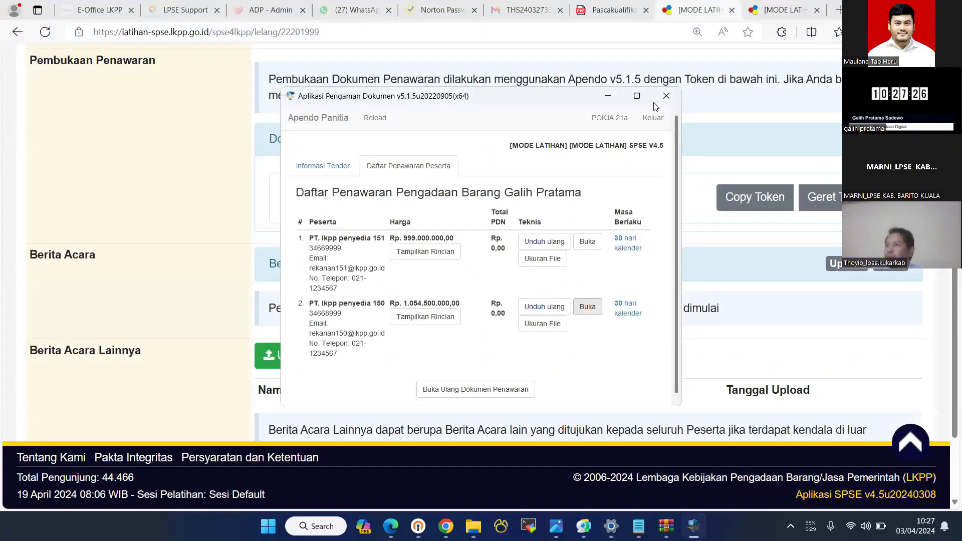
left_click(653, 117)
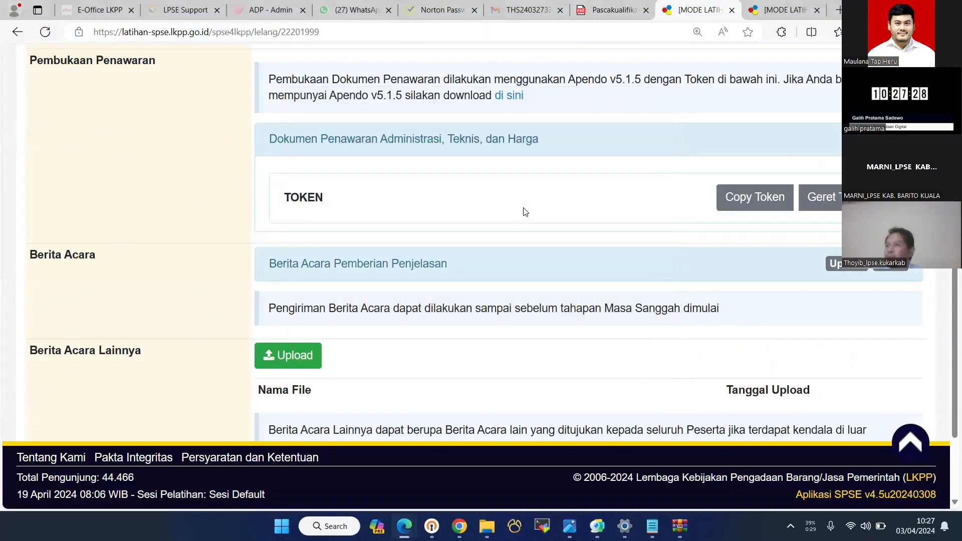
- Review penyedia 151's administrative, technical and Rp 999.000.000,00 price details, then return to the offers list
key("F5")
scroll(501, 211, "up", 8)
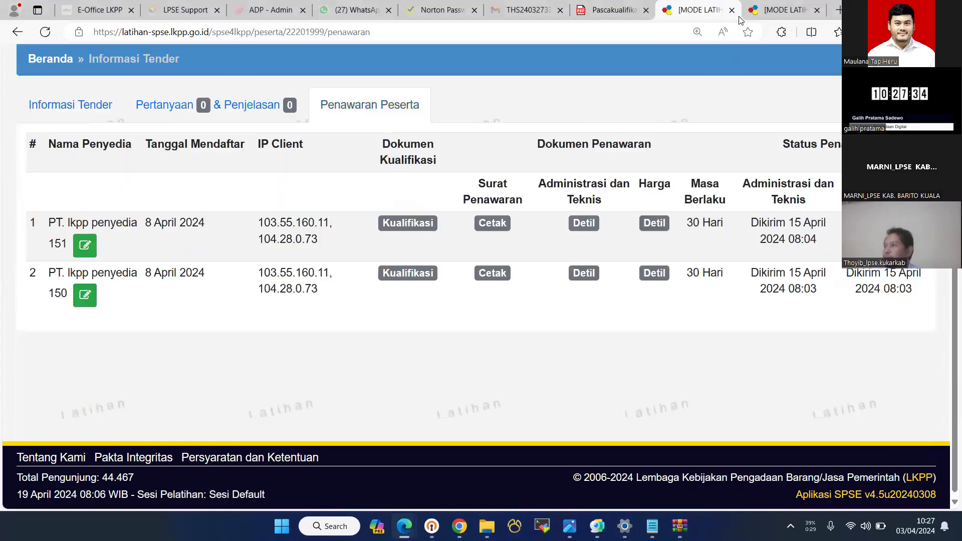
left_click(590, 223)
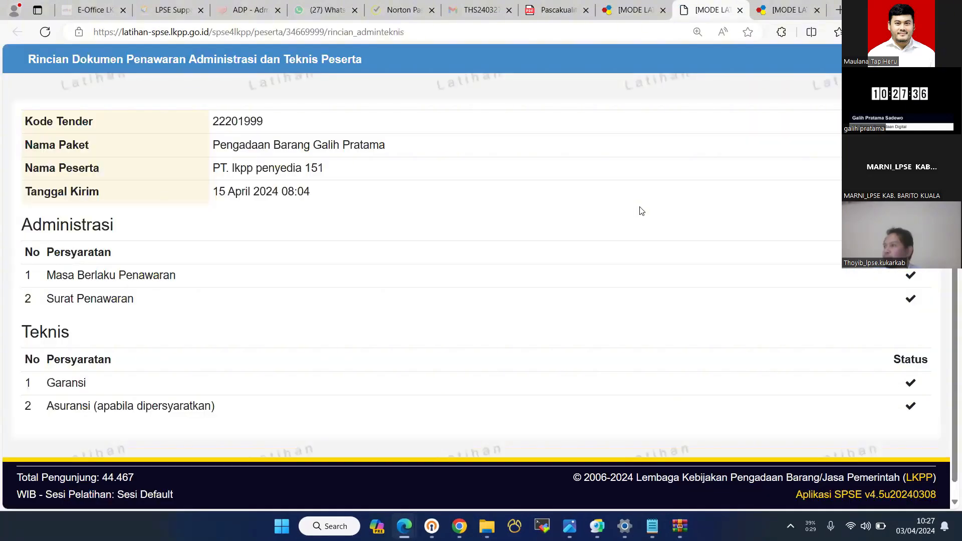
left_click(669, 10)
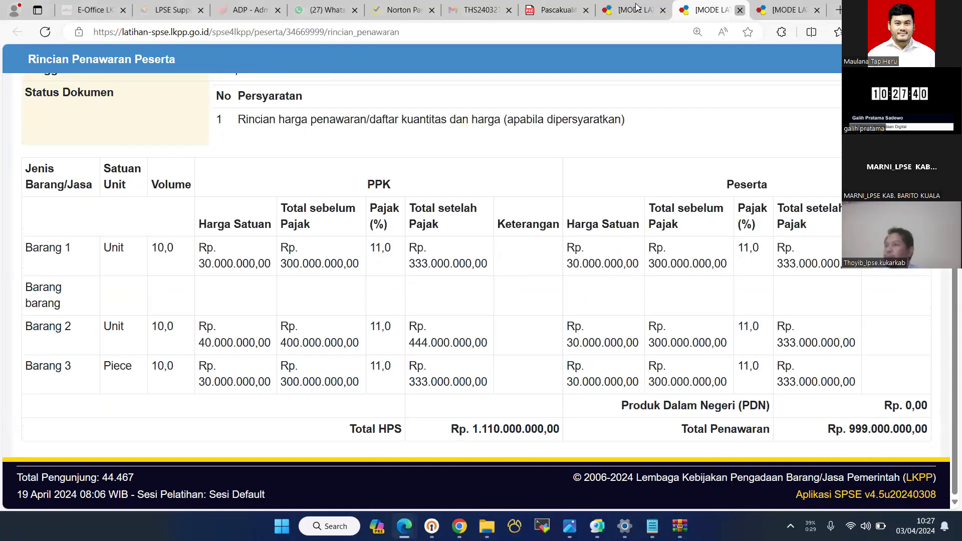
key("ctrl+w")
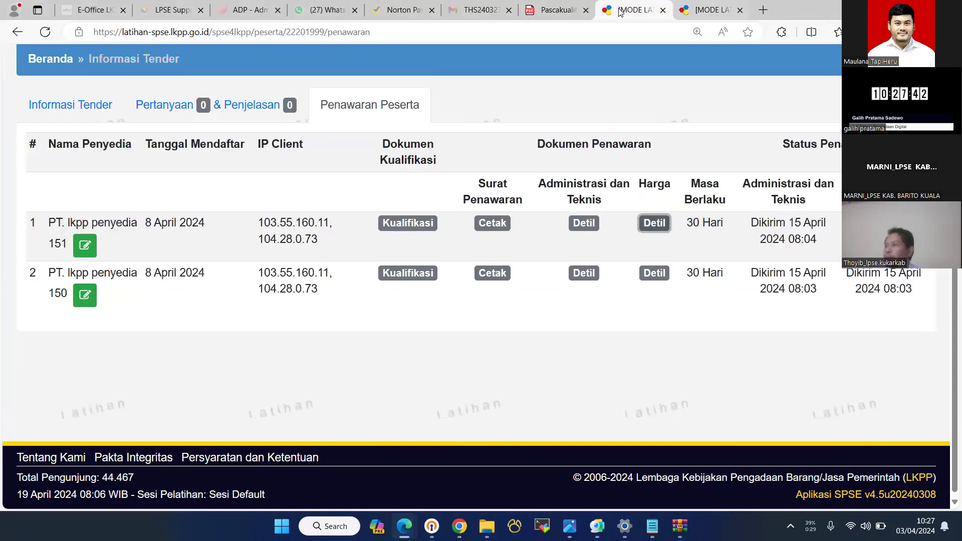
key("ctrl+Tab")
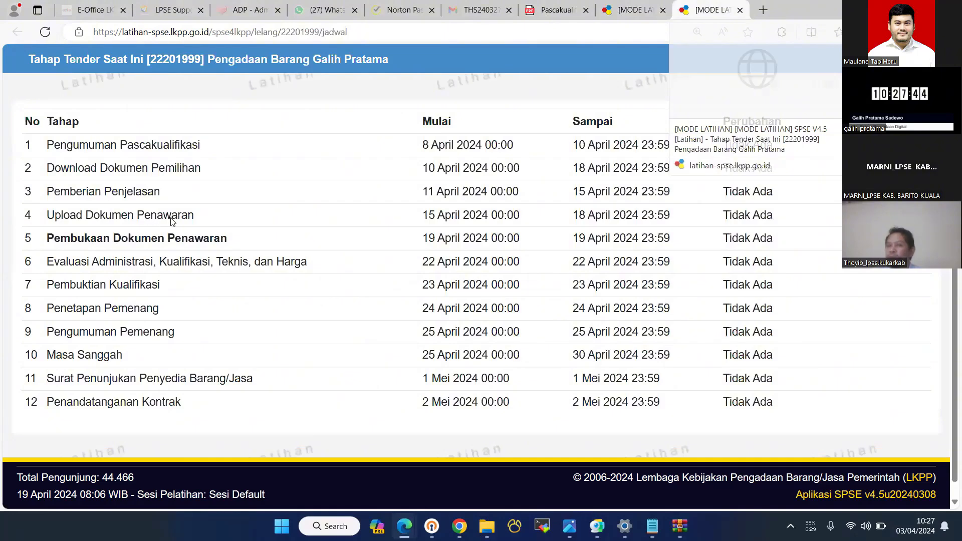
key("ctrl+shift+Tab")
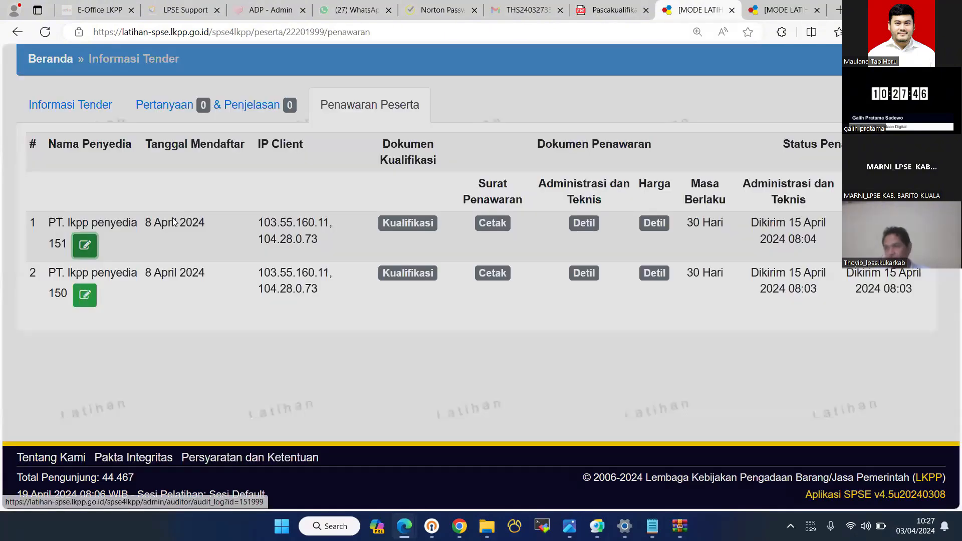
left_click(661, 273)
left_click(662, 273)
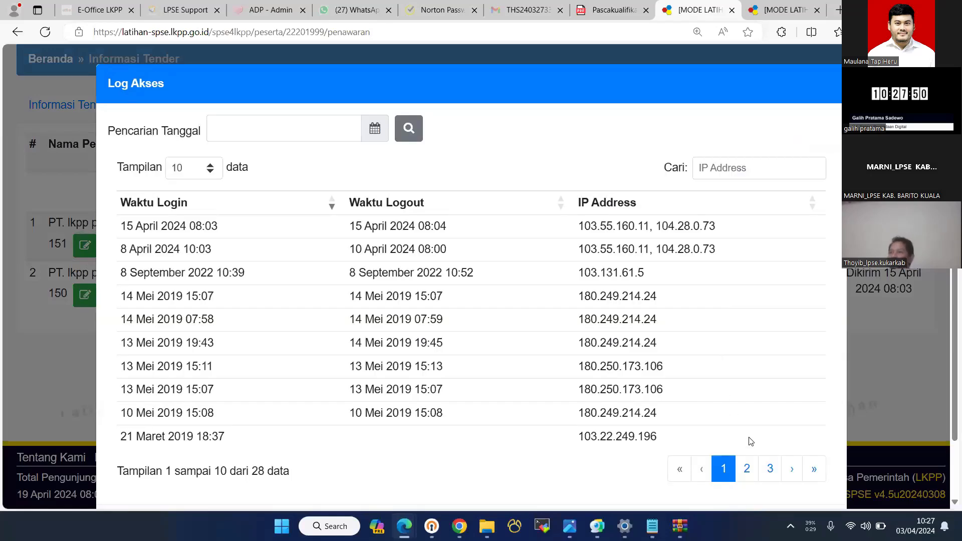
scroll(361, 255, "down", 1)
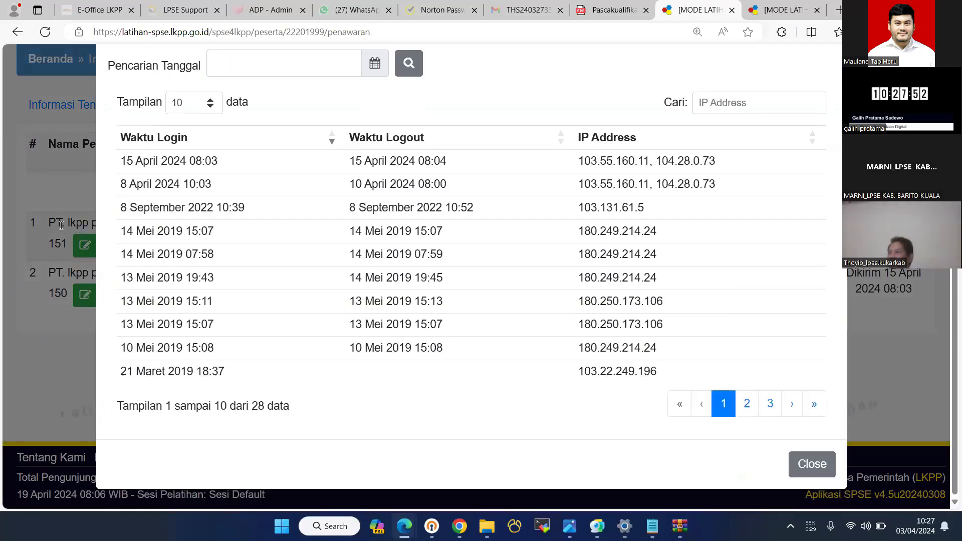
left_click(65, 253)
left_click(74, 246)
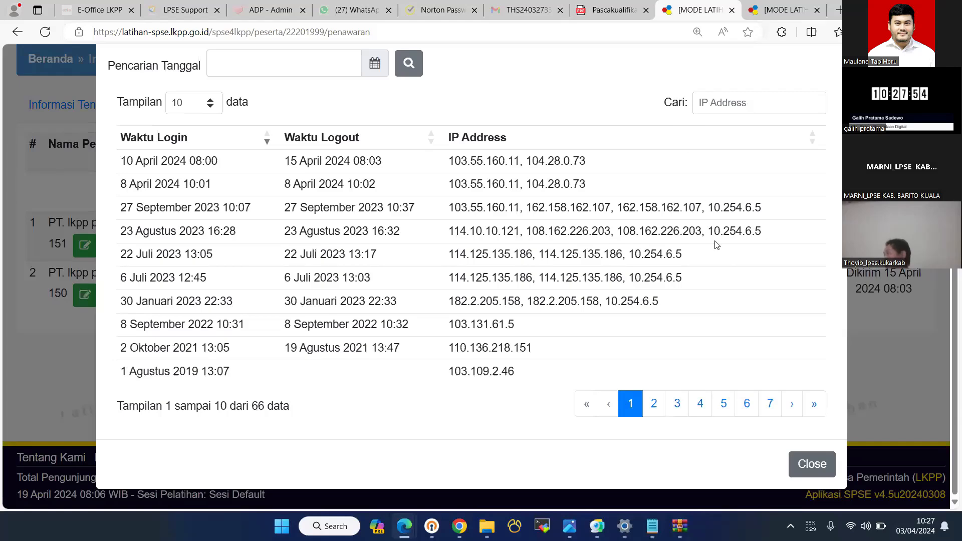
key("Escape")
key("Return")
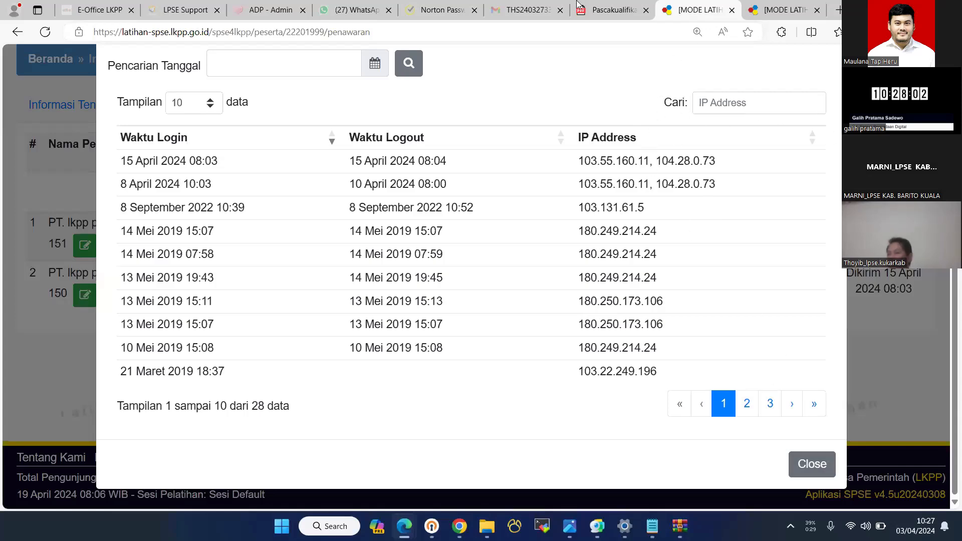
left_click(757, 12)
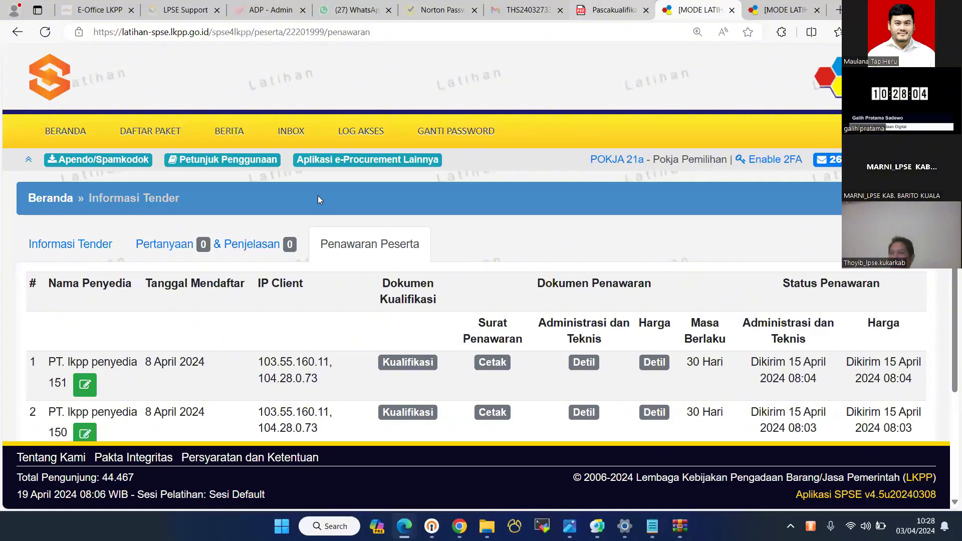
- Select the evaluation stage name in row 6 of the tender schedule
key("ctrl+Tab")
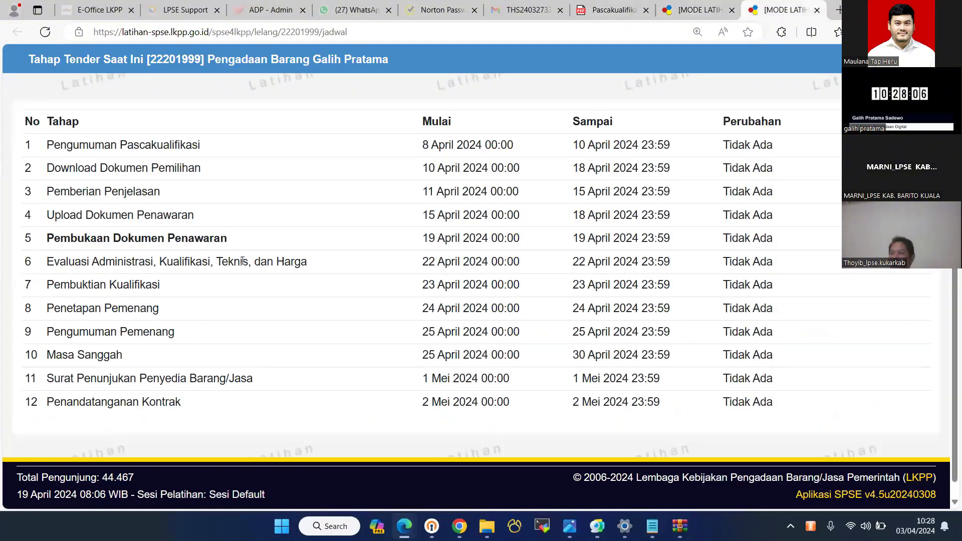
left_click_drag(47, 261, 99, 261)
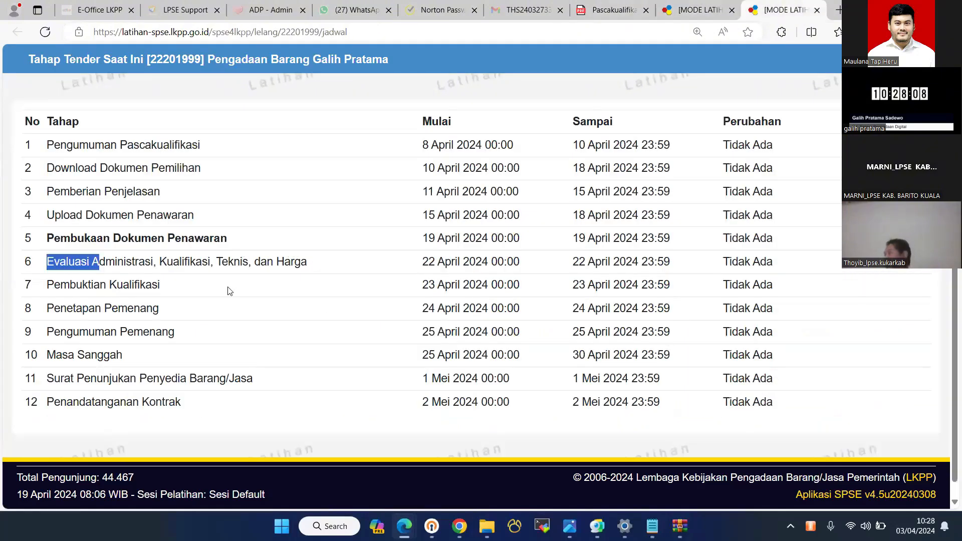
left_click_drag(229, 291, 326, 263)
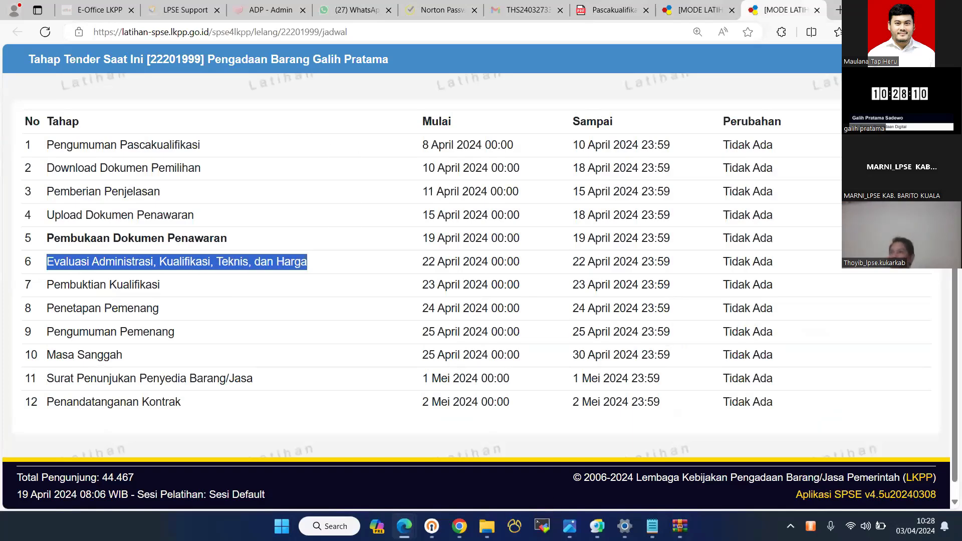
- Set the trainer's Sesi Default date to 22 April 2024
key("alt+Tab")
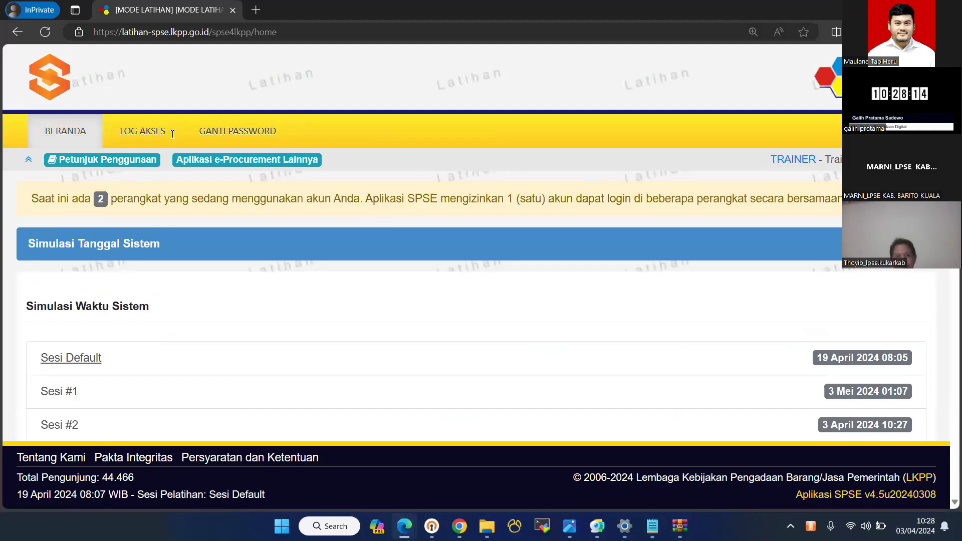
left_click(311, 358)
left_click(200, 128)
left_click(158, 262)
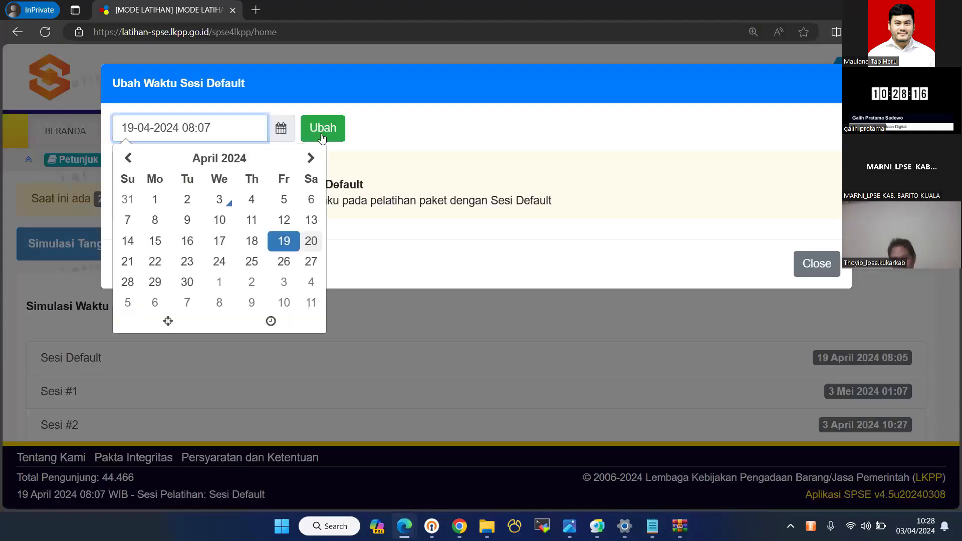
left_click(330, 126)
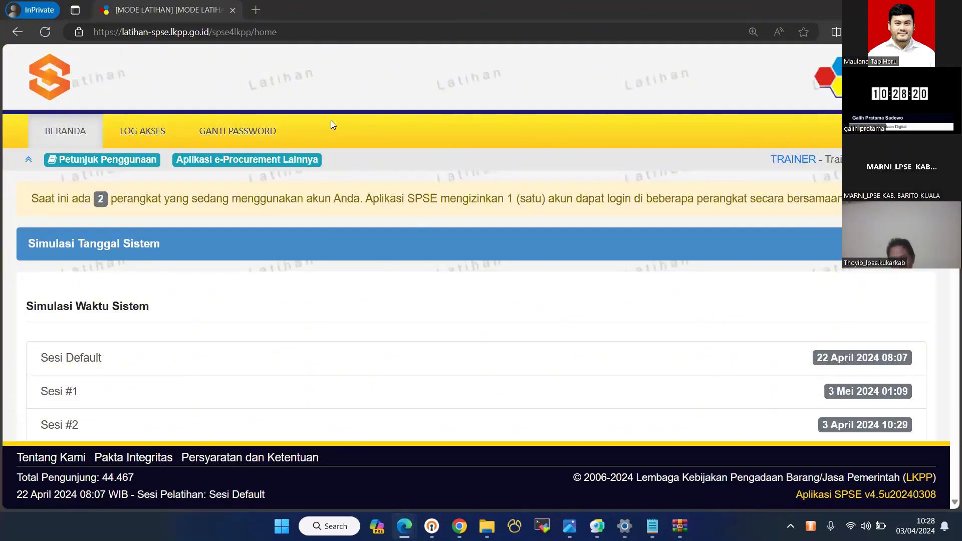
- Reload the tender schedule for the new date and return to the participant offers page
key("alt+Tab")
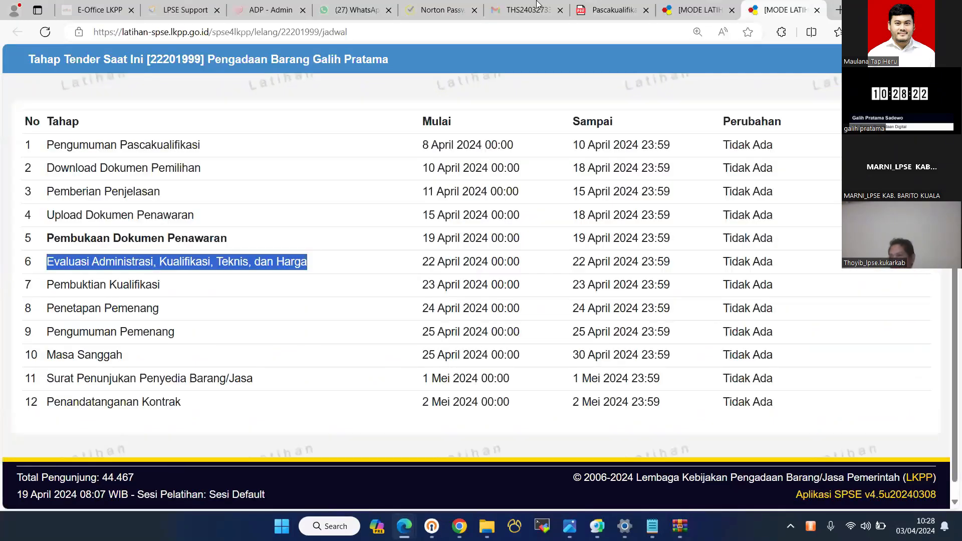
key("F5")
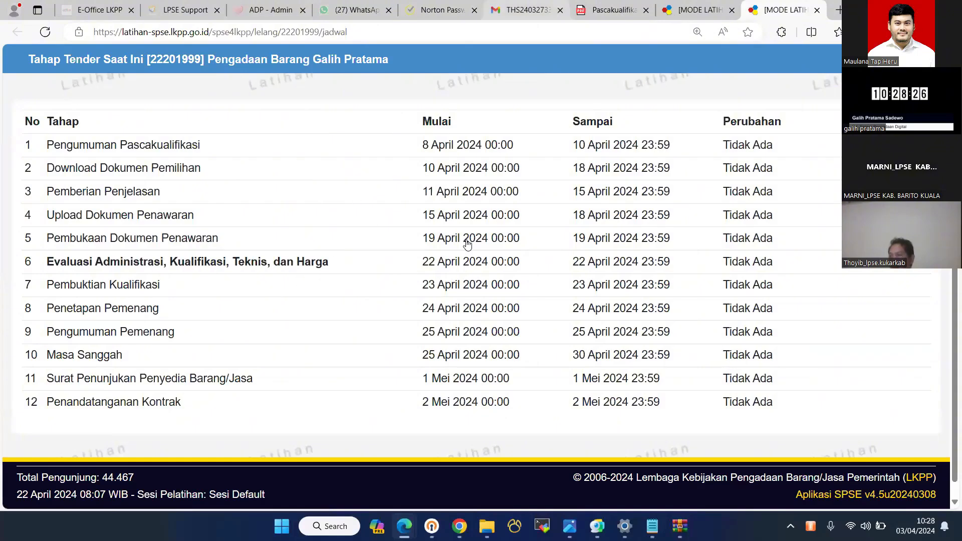
key("ctrl+shift+Tab")
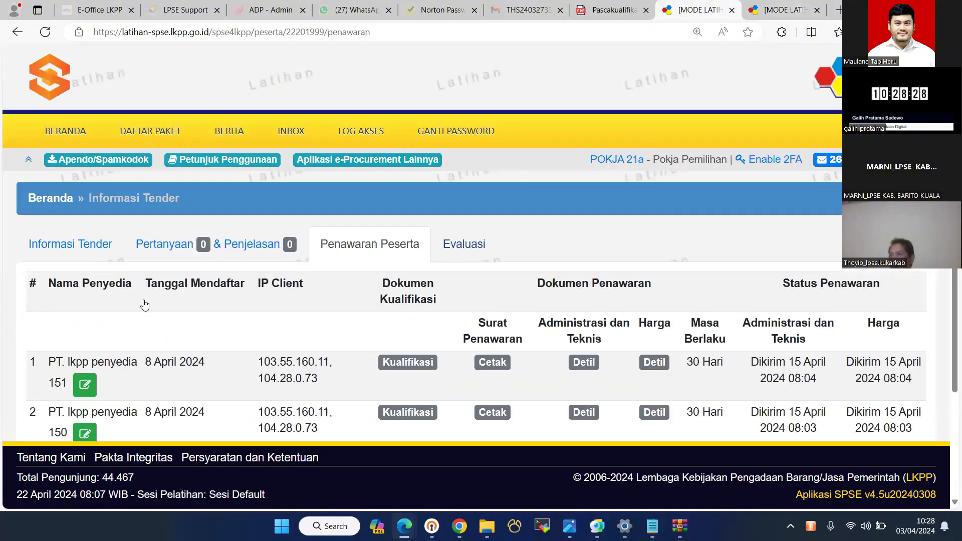
- Save penyedia 151's administrative evaluation as passed on the Evaluasi page
scroll(144, 301, "down", 5)
left_click(144, 300)
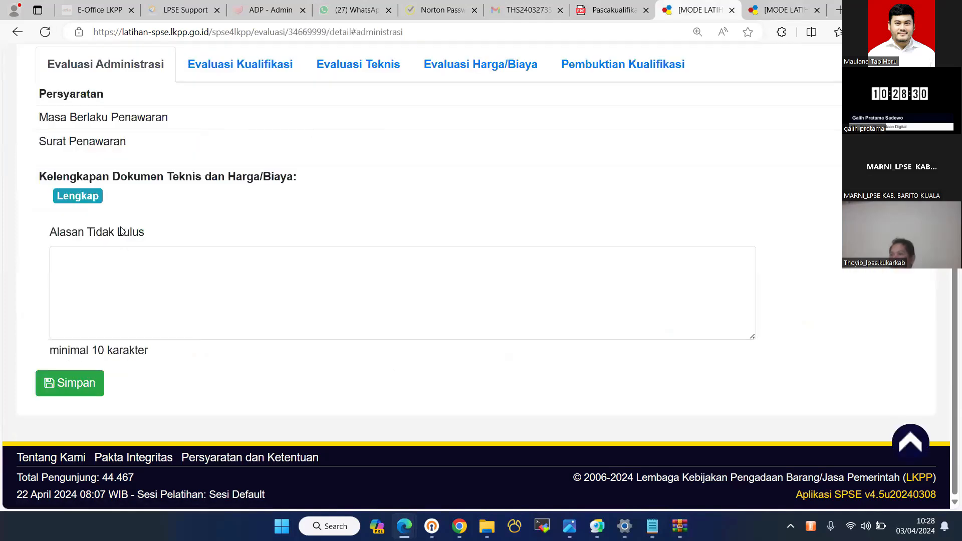
scroll(122, 232, "up", 2)
scroll(121, 232, "down", 2)
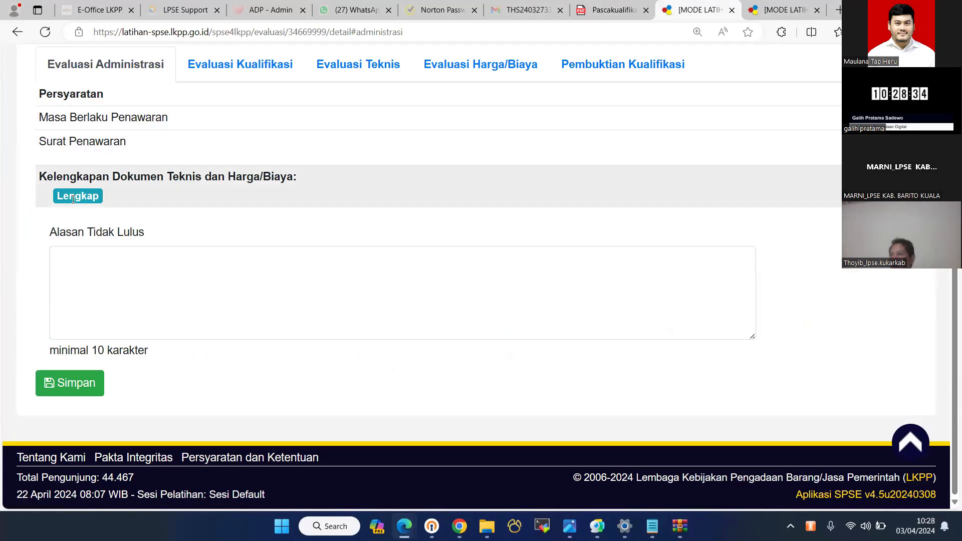
left_click(80, 387)
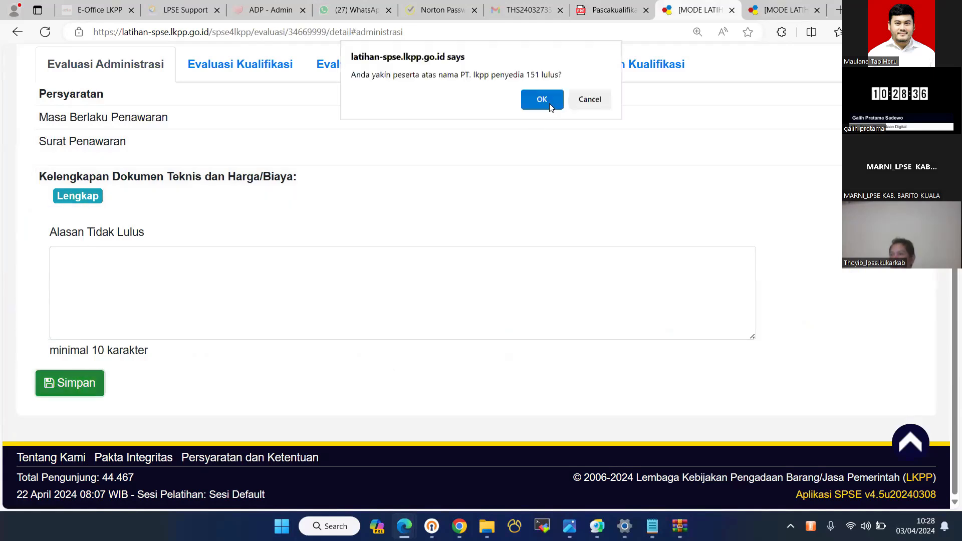
key("Return")
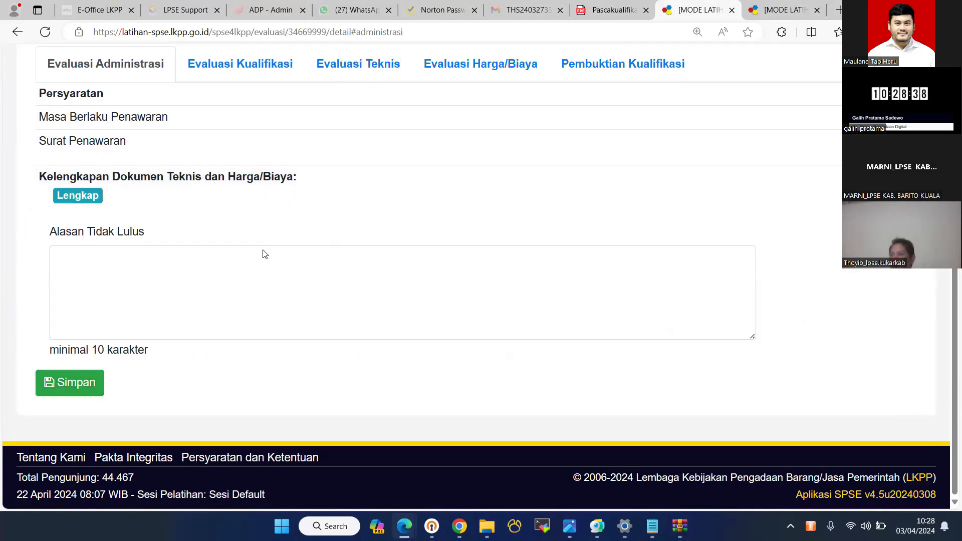
left_click(93, 285)
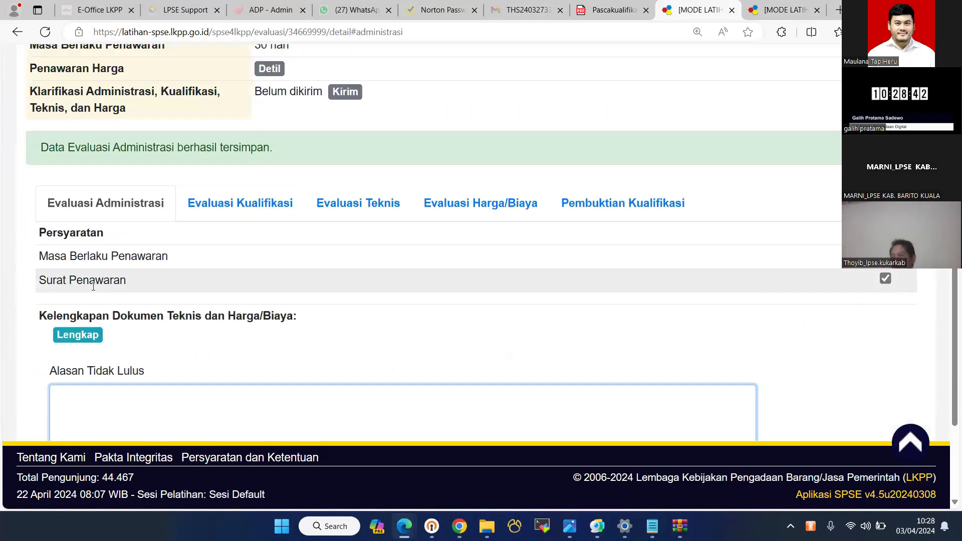
- Validate penyedia 151's KSWP tax status and save its qualification evaluation as passed
scroll(223, 216, "down", 3)
scroll(226, 196, "up", 3)
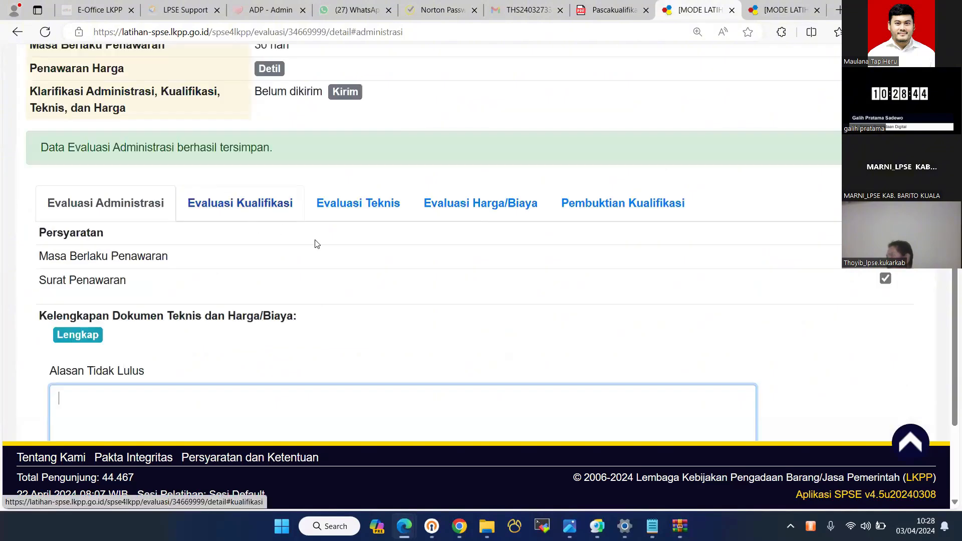
left_click(240, 203)
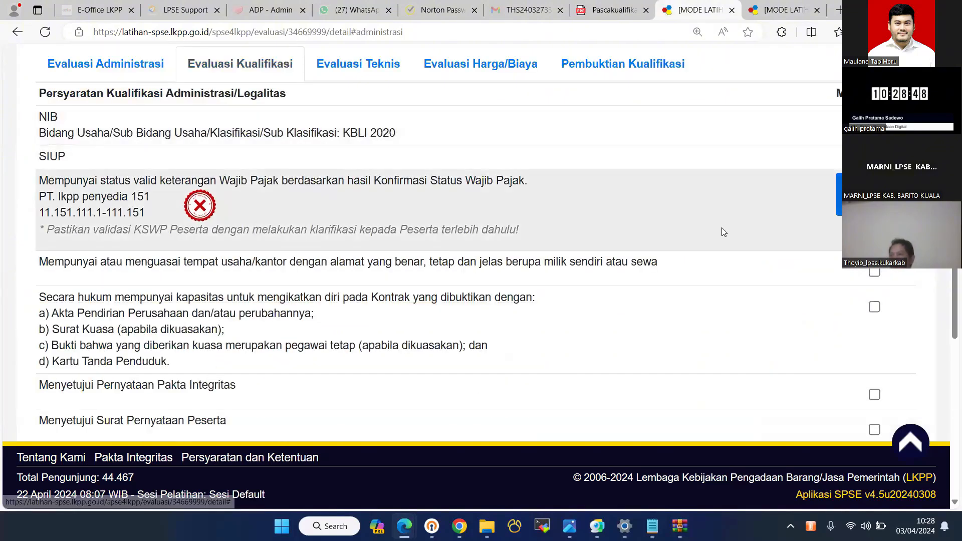
left_click(722, 228)
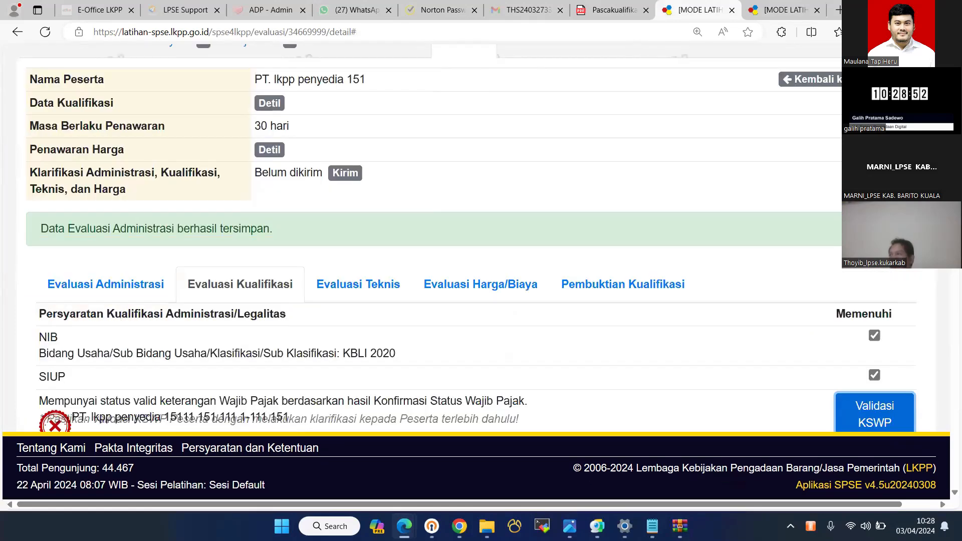
scroll(466, 239, "down", 1)
scroll(431, 238, "down", 5)
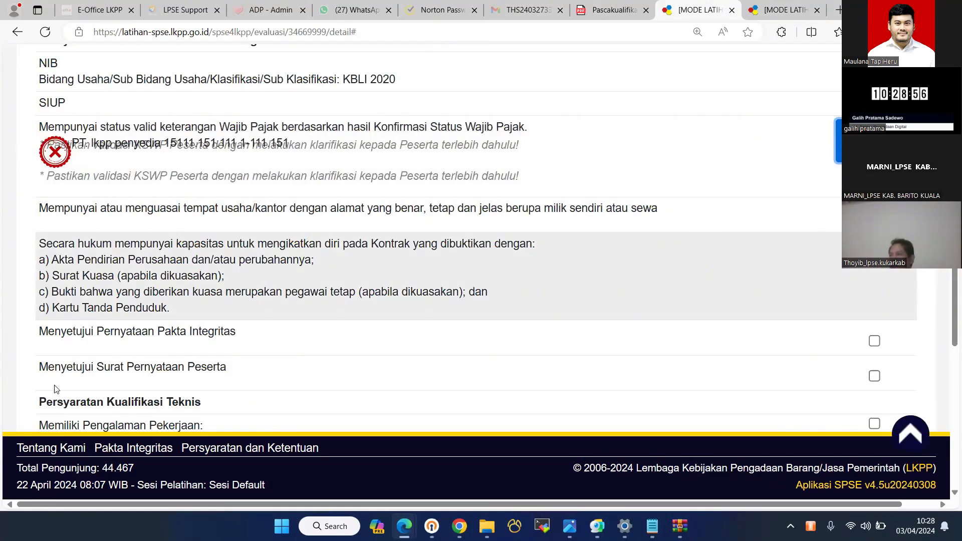
scroll(57, 390, "down", 3)
scroll(537, 105, "down", 1)
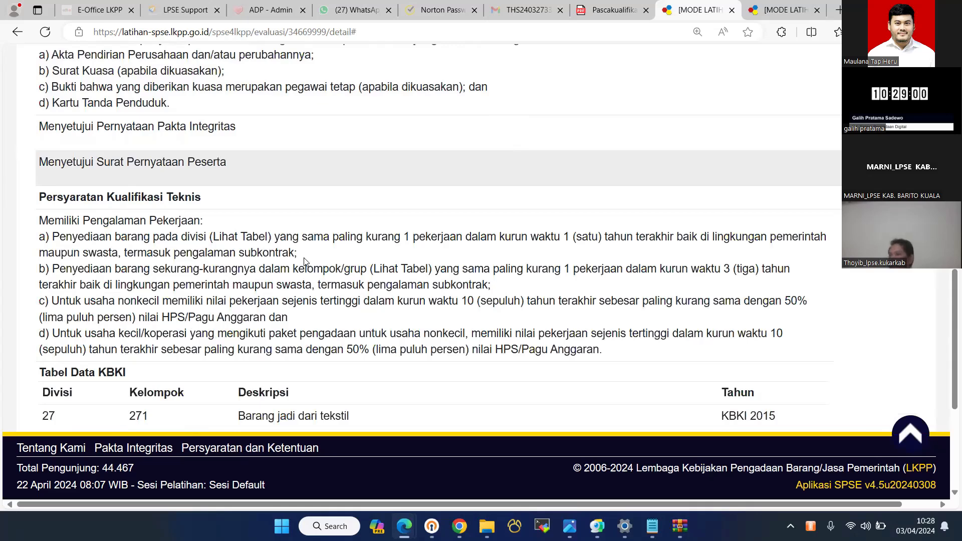
scroll(308, 235, "up", 15)
left_click(358, 305)
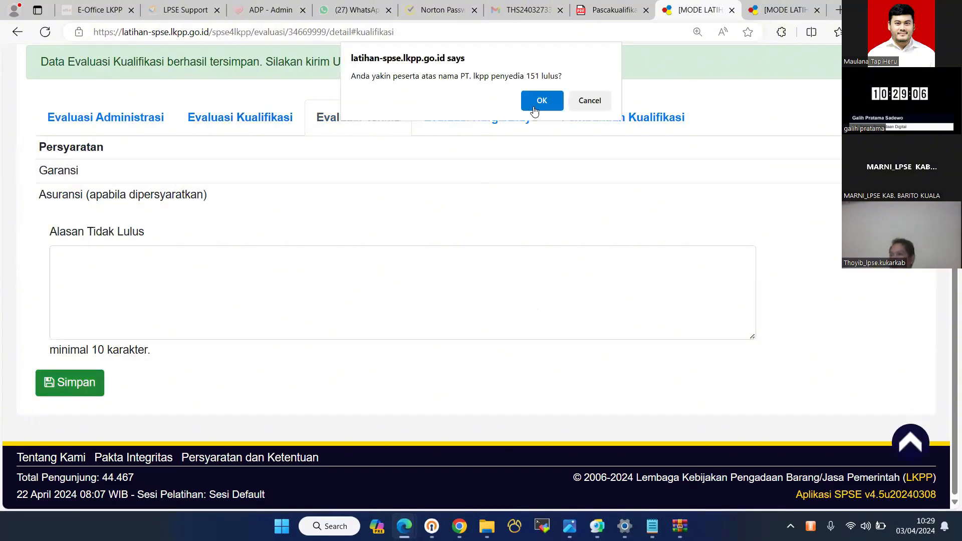
- Save penyedia 151's technical and price evaluations as Lulus, corrected price Rp 999.000.000,00
left_click(538, 100)
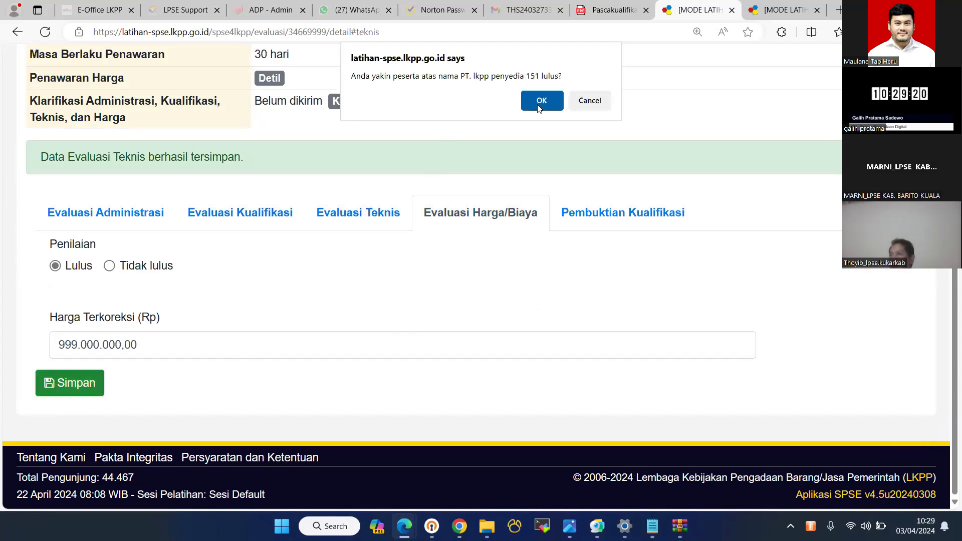
key("Return")
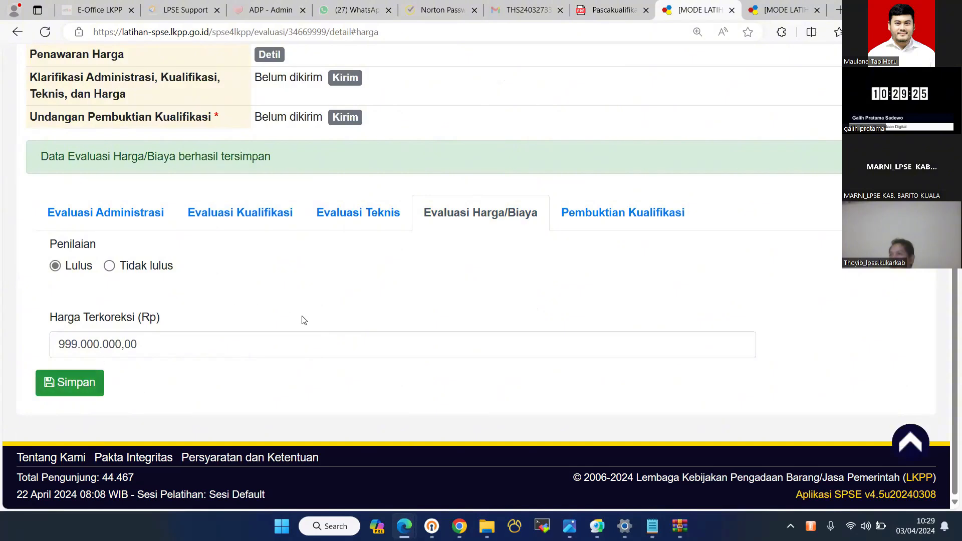
left_click(584, 217)
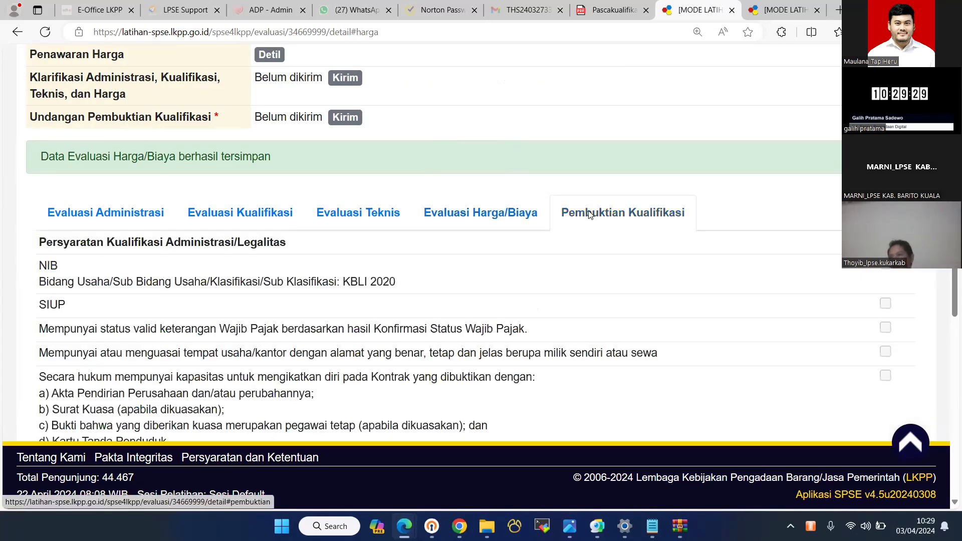
scroll(589, 215, "down", 4)
scroll(599, 205, "up", 4)
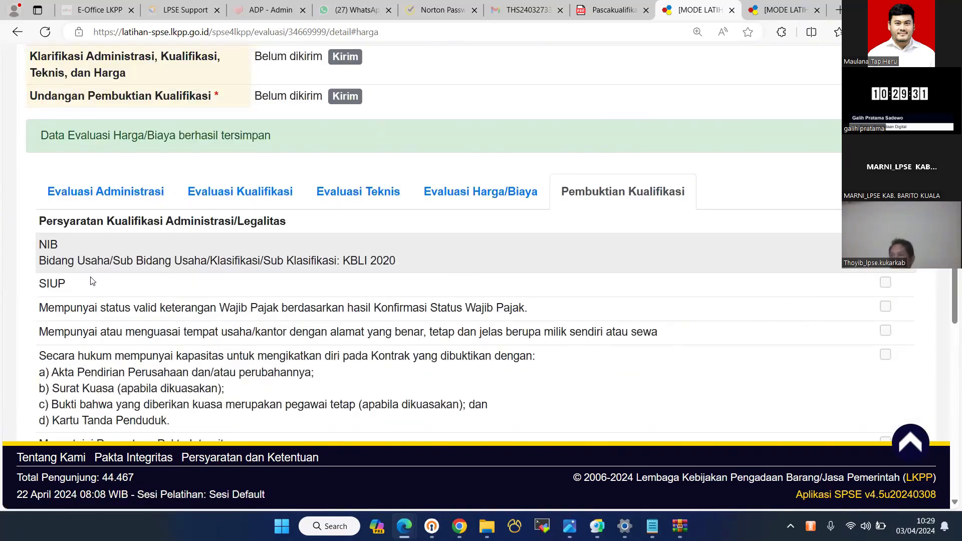
- Check the tender schedule tab, then return to penyedia 151's evaluation details
left_click(783, 10)
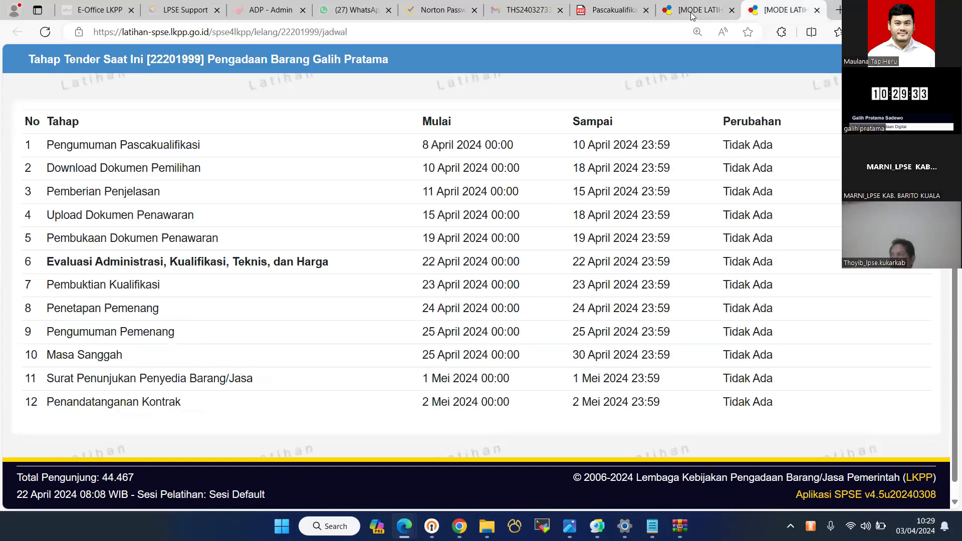
key("ctrl+shift+Tab")
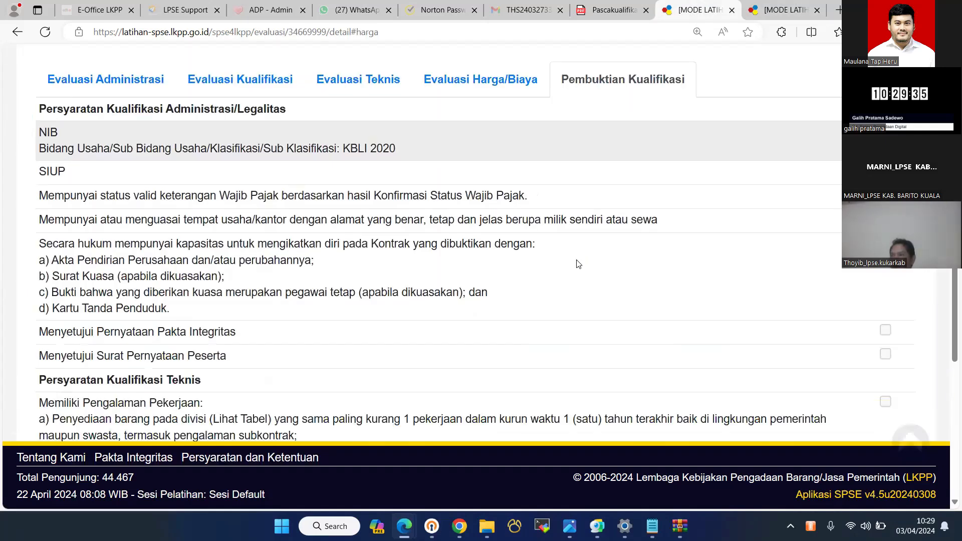
scroll(578, 264, "down", 5)
scroll(576, 264, "down", 4)
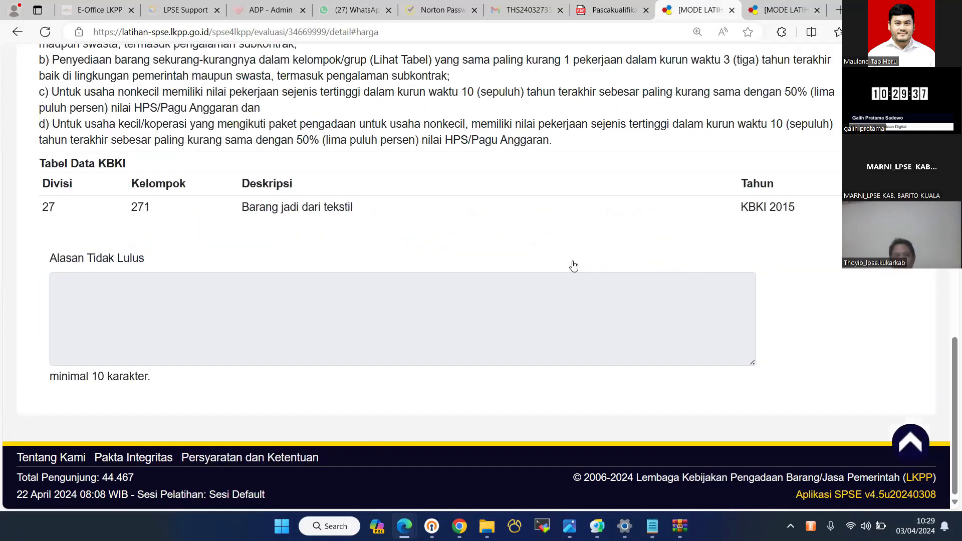
scroll(573, 265, "up", 9)
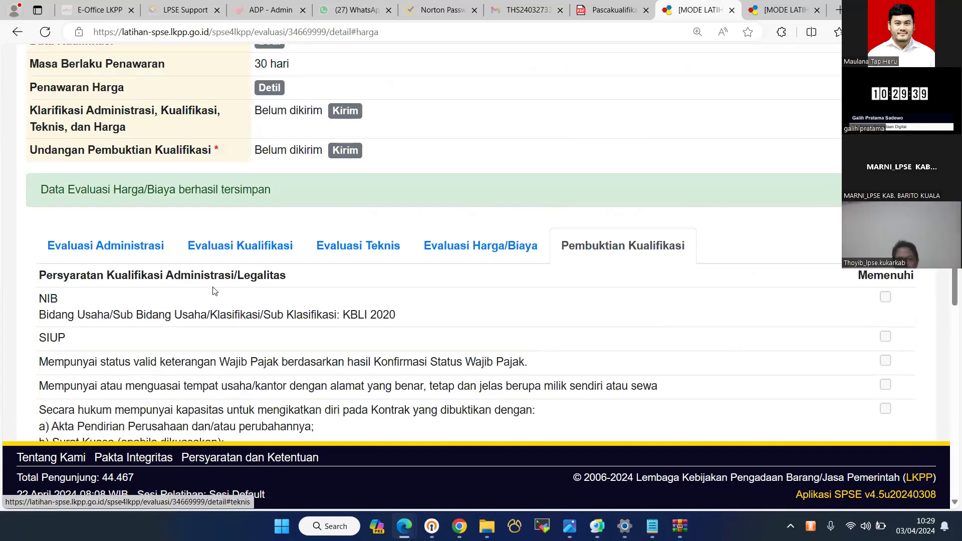
scroll(415, 256, "up", 3)
scroll(451, 251, "up", 3)
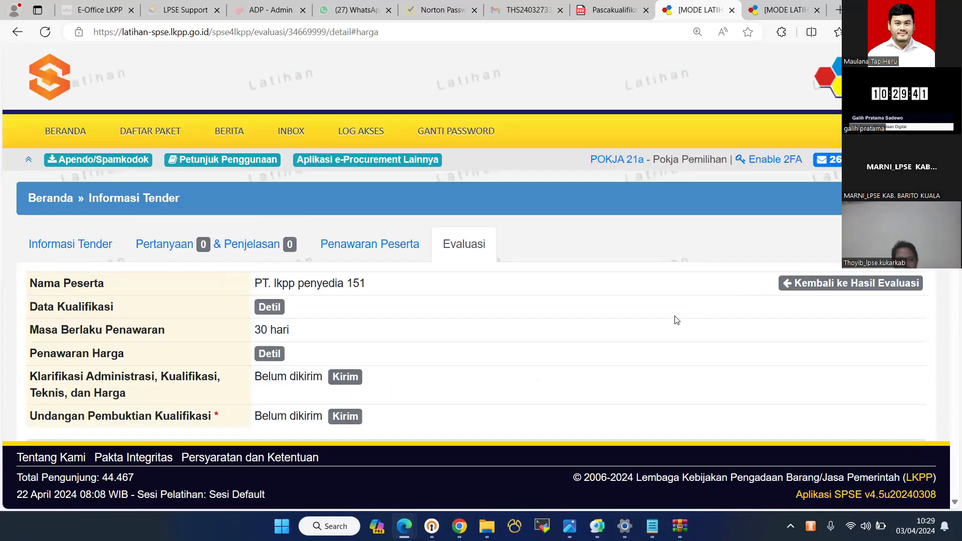
- Open PT. lkpp penyedia 150's evaluation and pass its administrative evaluation
key("alt+Left")
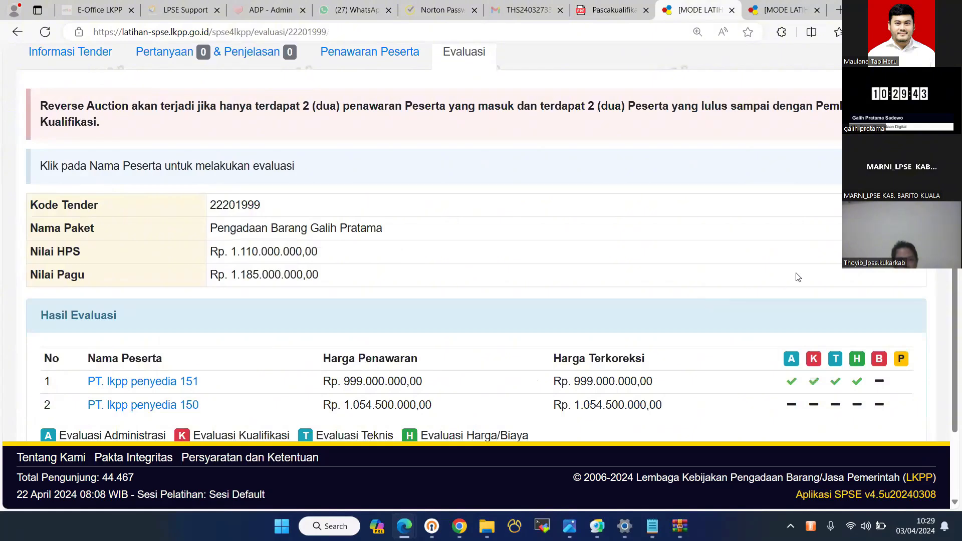
scroll(798, 276, "down", 2)
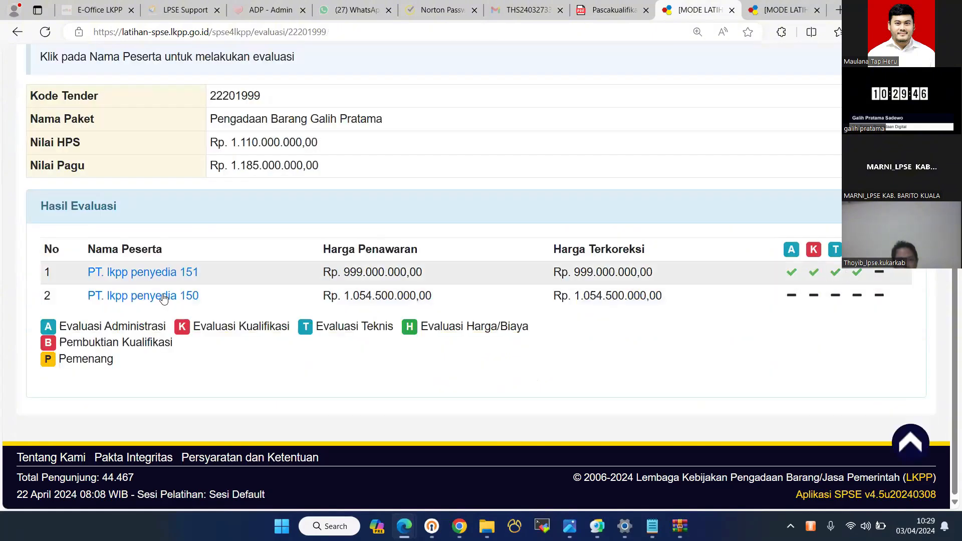
left_click(109, 301)
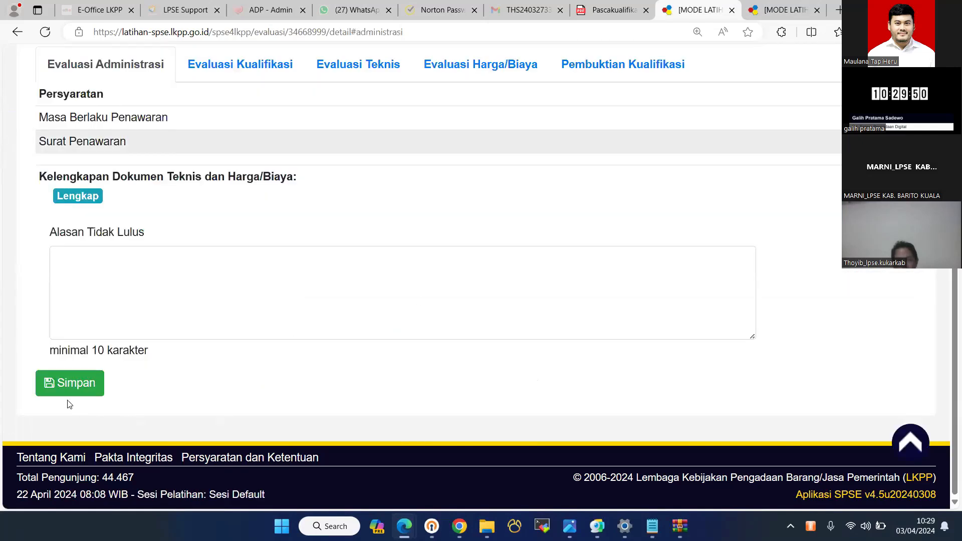
left_click(542, 102)
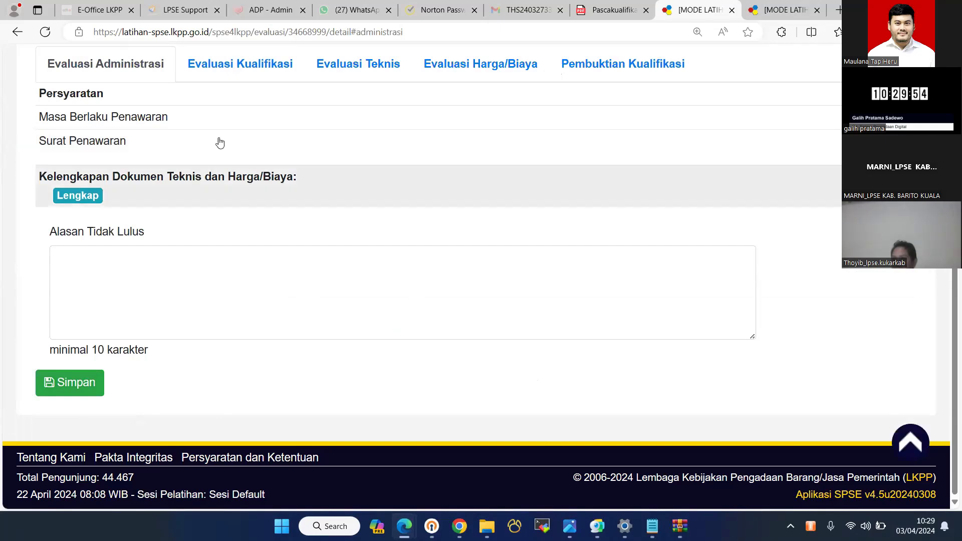
- Save penyedia 150's qualification evaluation as Lulus
left_click(240, 134)
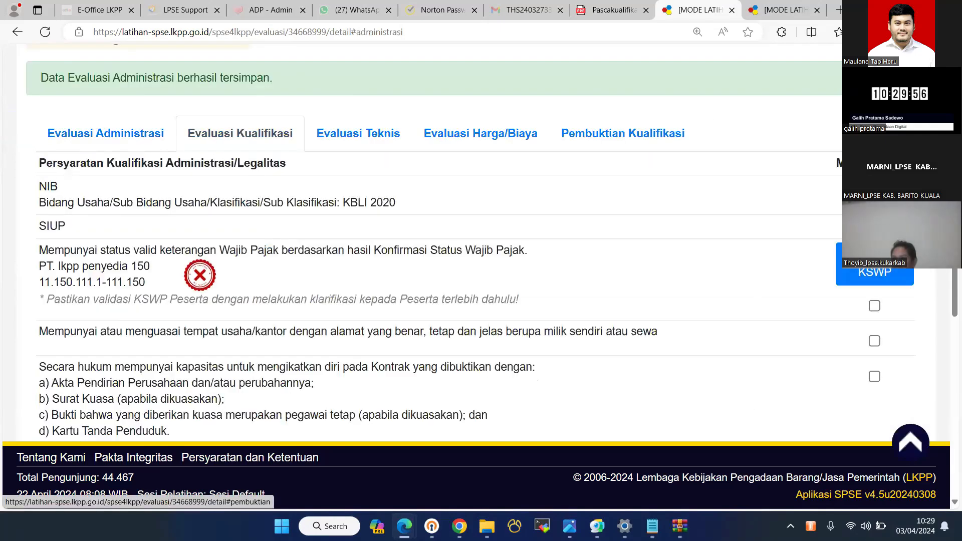
scroll(481, 276, "down", 1)
scroll(481, 210, "down", 2)
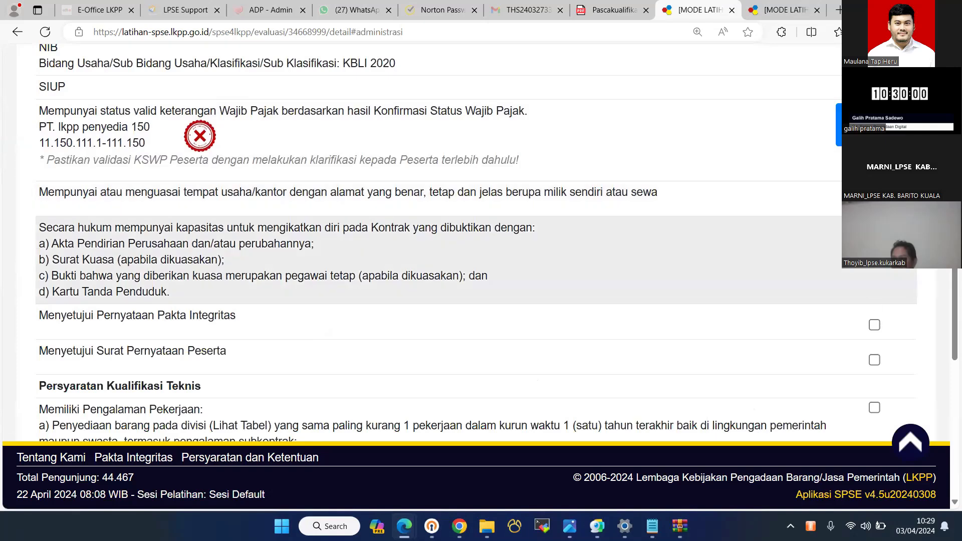
scroll(872, 272, "down", 3)
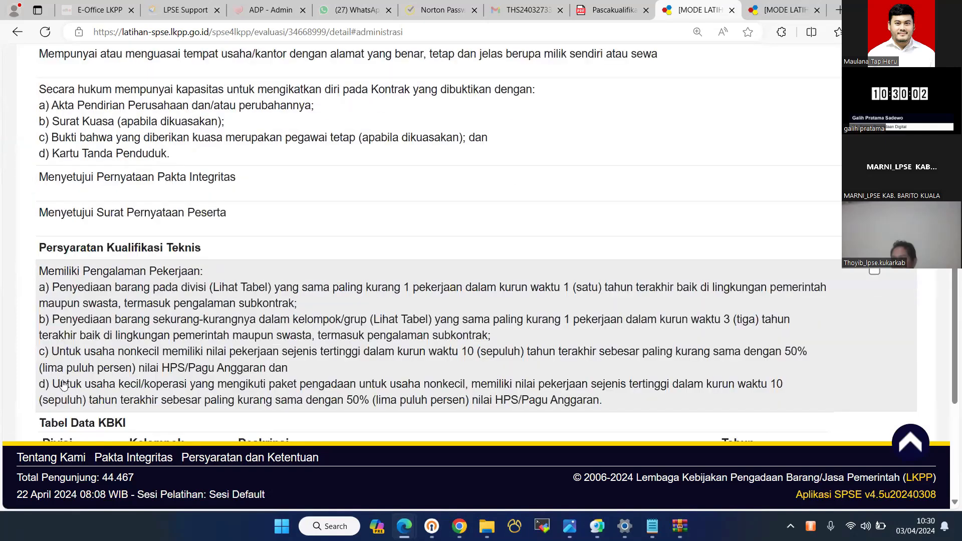
scroll(533, 95, "down", 6)
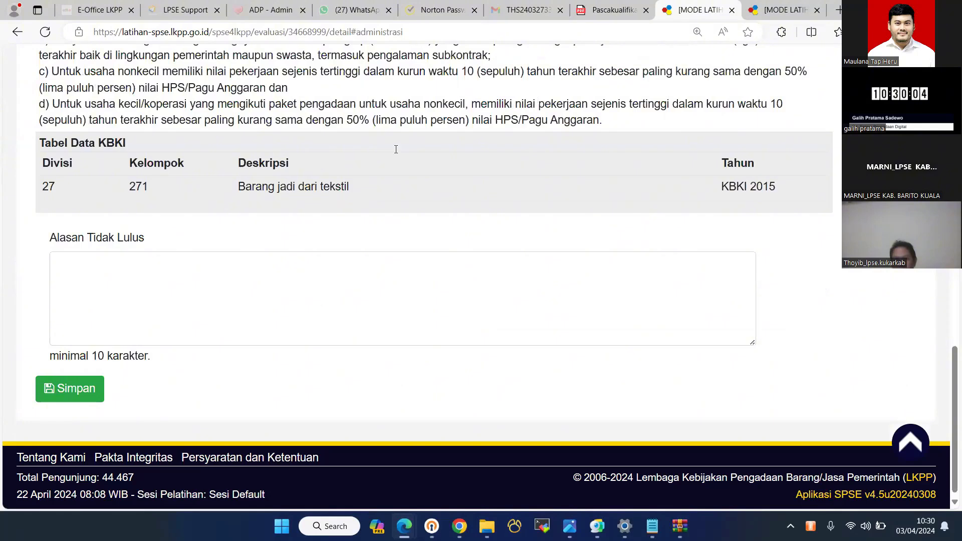
left_click(75, 389)
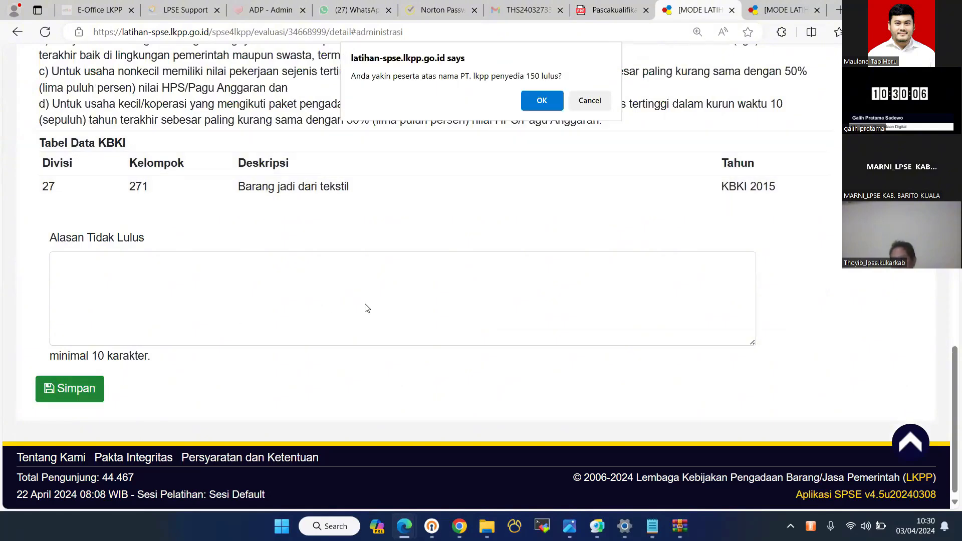
key("Return")
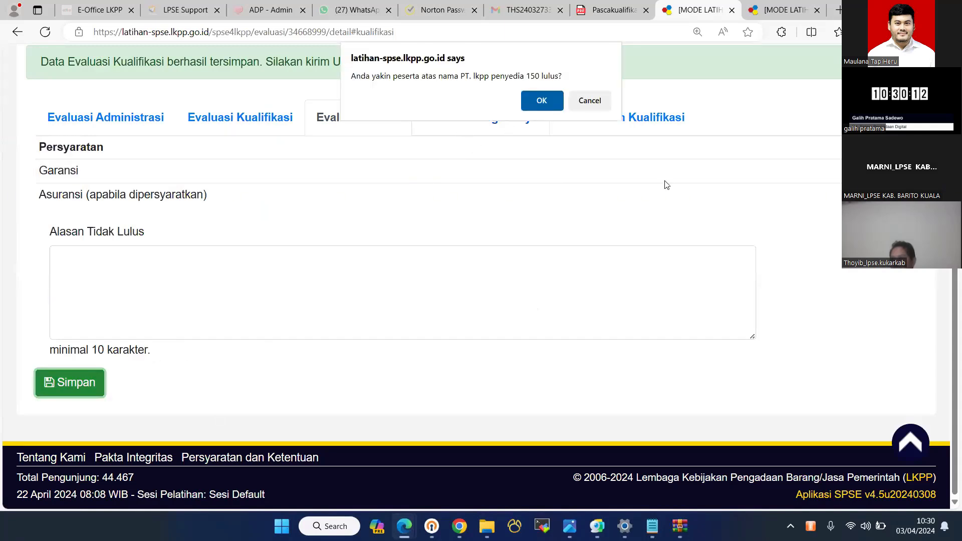
- Pass penyedia 150's technical and price evaluations, keeping the corrected price Rp 1.054.500.000,00
key("Return")
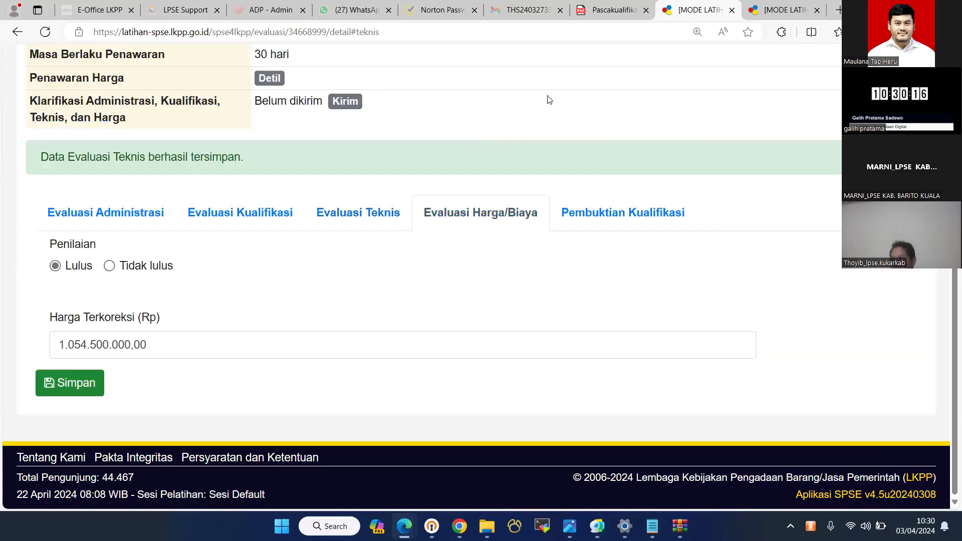
left_click(542, 107)
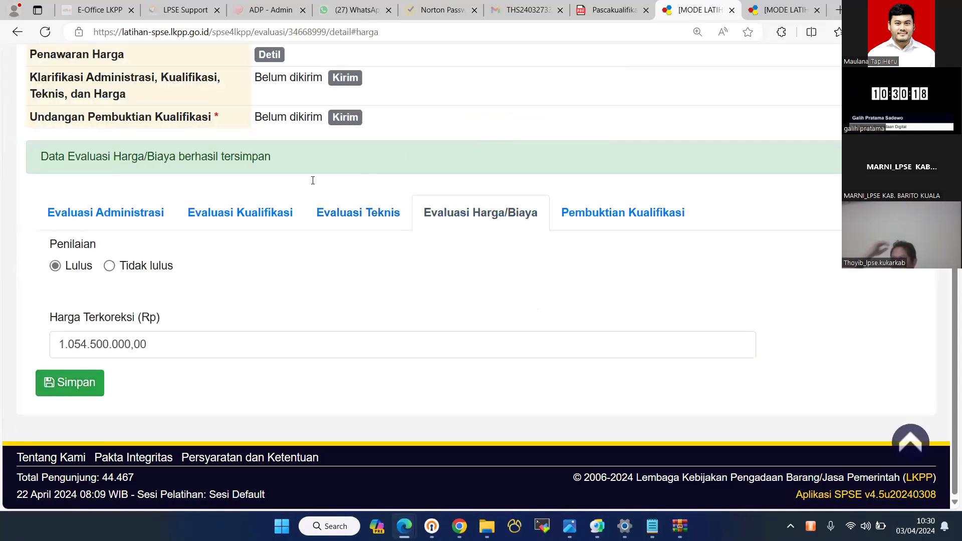
scroll(283, 173, "up", 1)
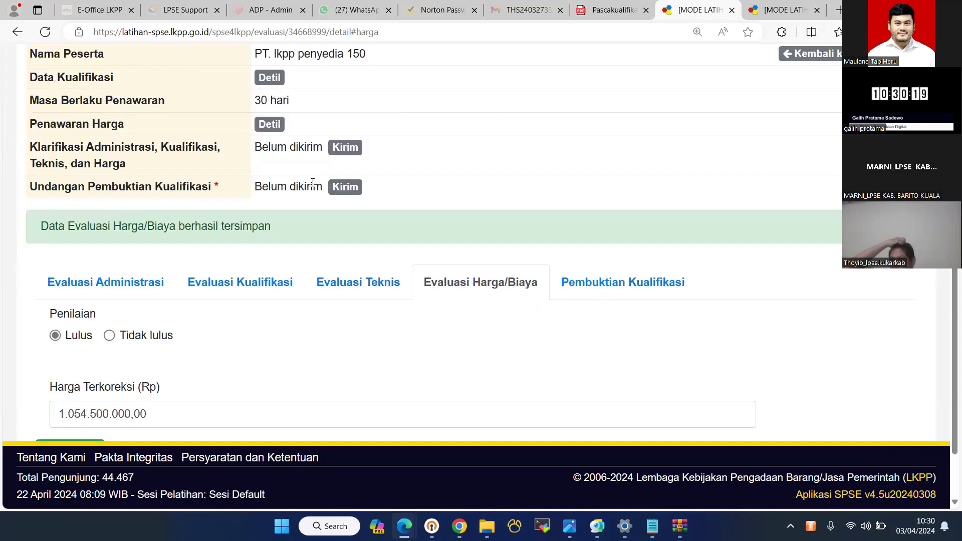
- Start a qualification-proof invitation to penyedia 150 with message type UNDANGAN
left_click(339, 189)
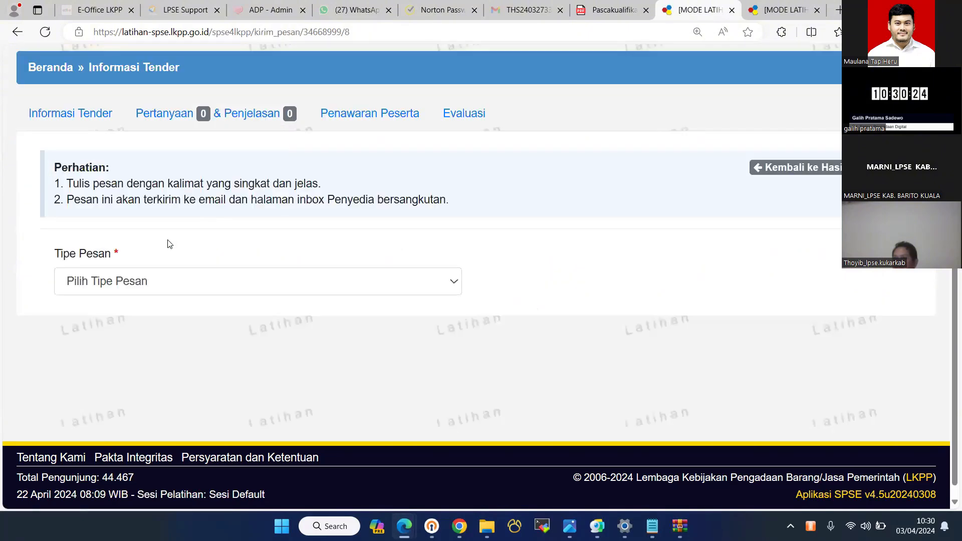
left_click(152, 278)
left_click(145, 322)
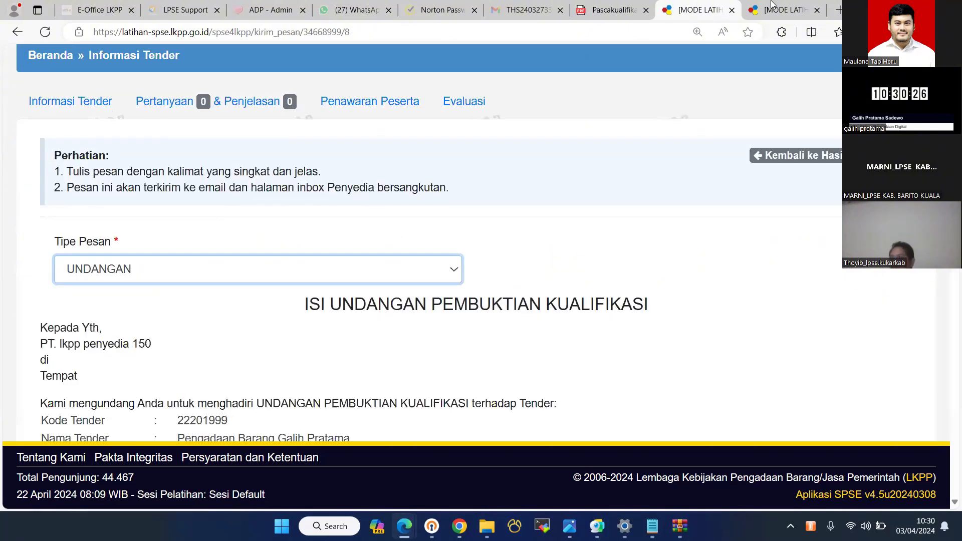
key("ctrl+Tab")
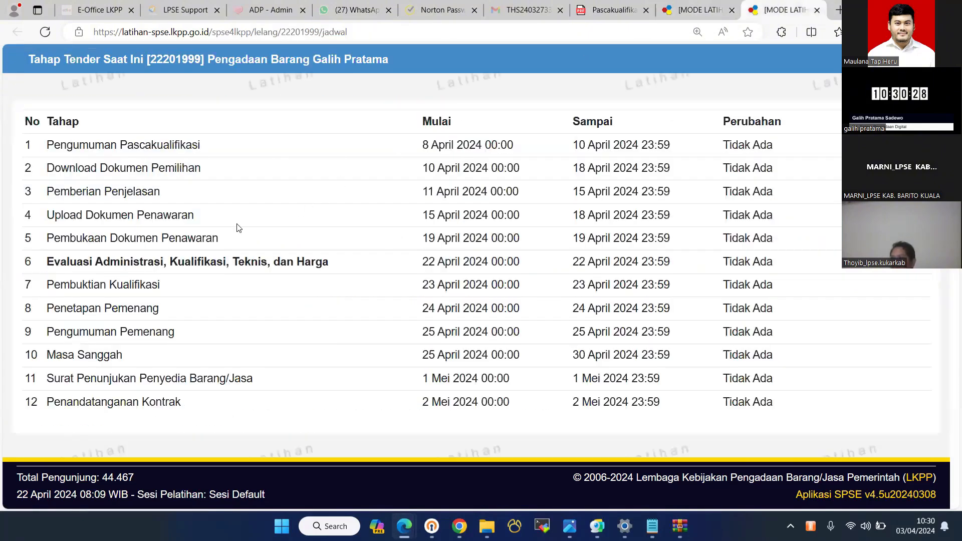
left_click(699, 10)
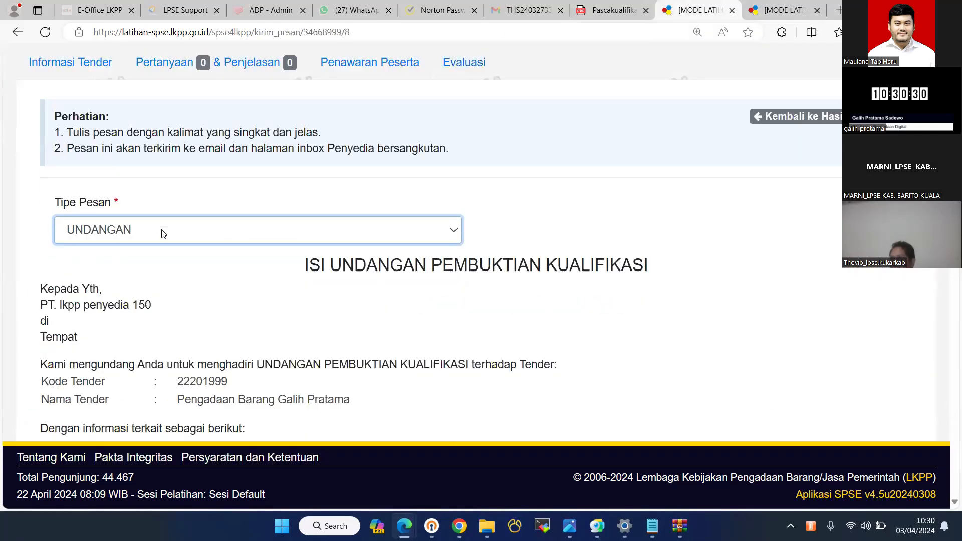
scroll(143, 224, "down", 4)
scroll(145, 341, "down", 1)
scroll(147, 345, "up", 2)
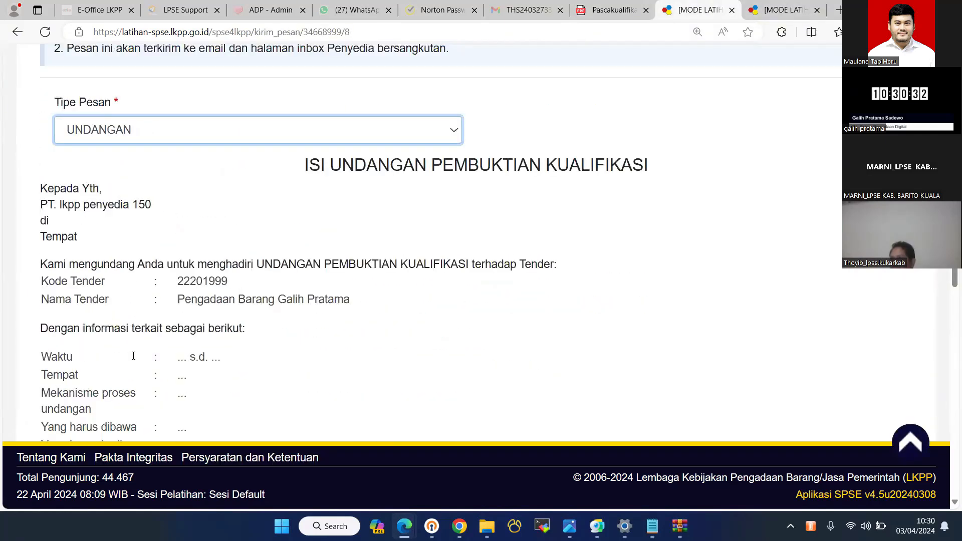
scroll(258, 314, "down", 6)
left_click(132, 224)
left_click(129, 359)
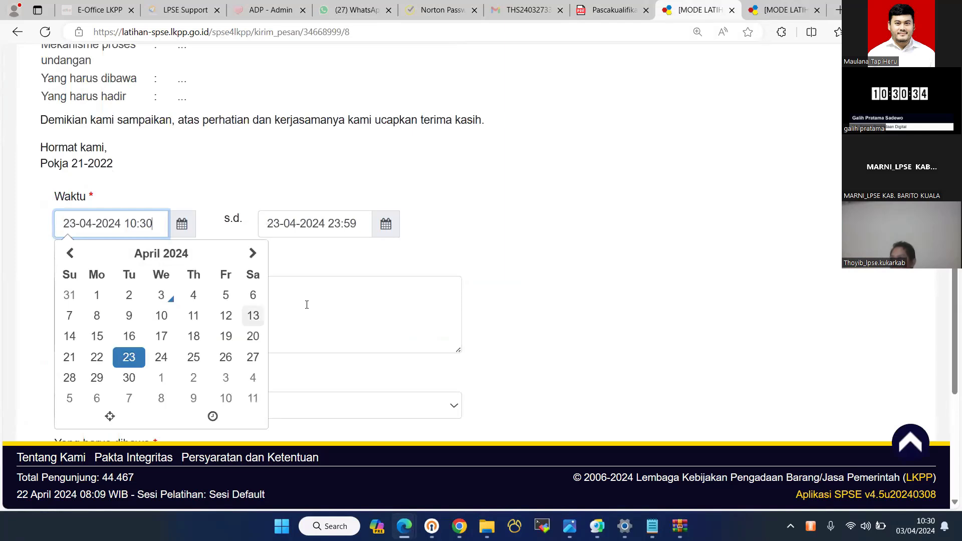
left_click(301, 308)
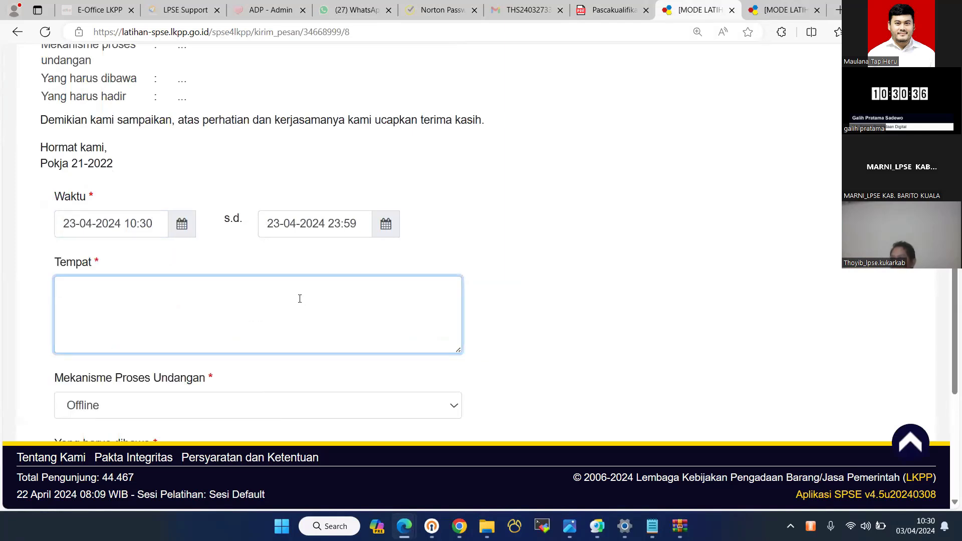
type("LKPP")
key("Tab")
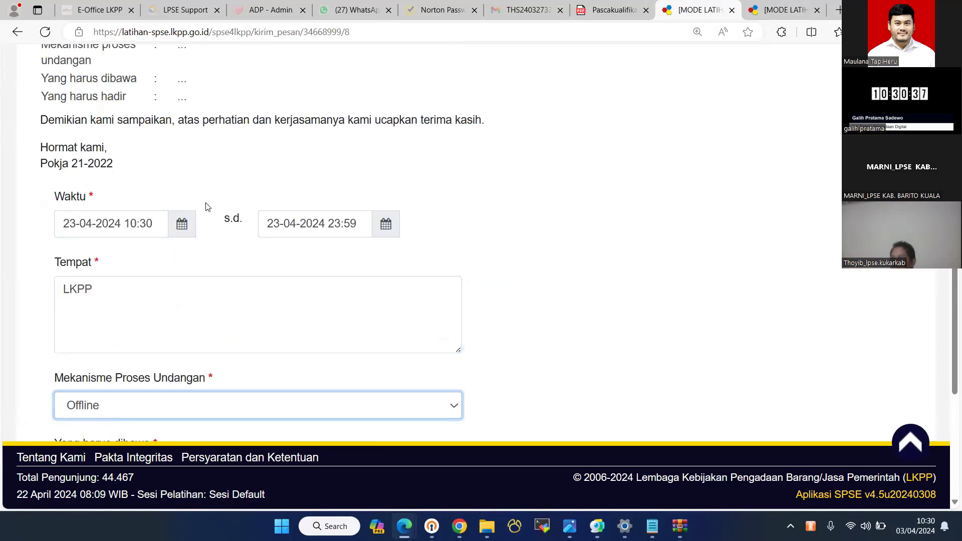
scroll(210, 200, "down", 1)
scroll(209, 199, "down", 3)
left_click(208, 199)
left_click(174, 234)
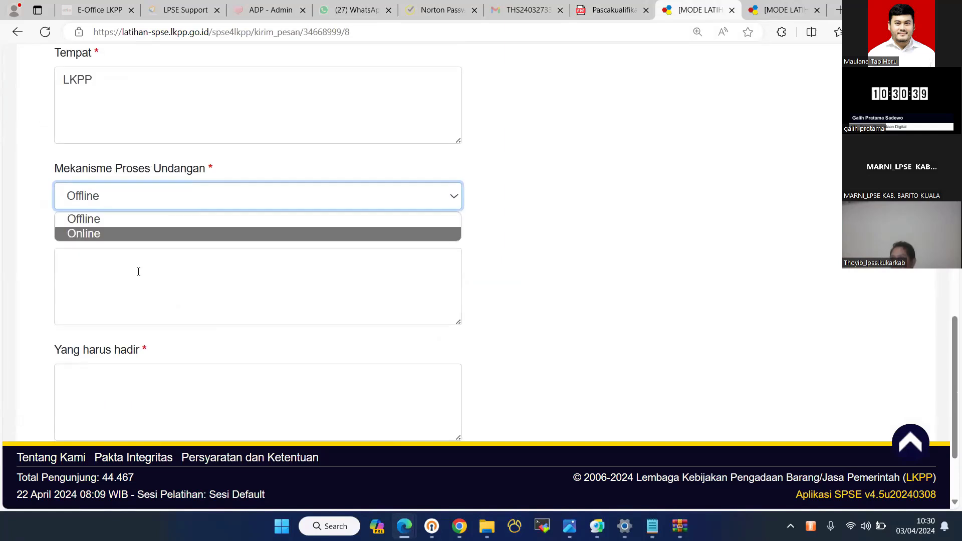
left_click(140, 269)
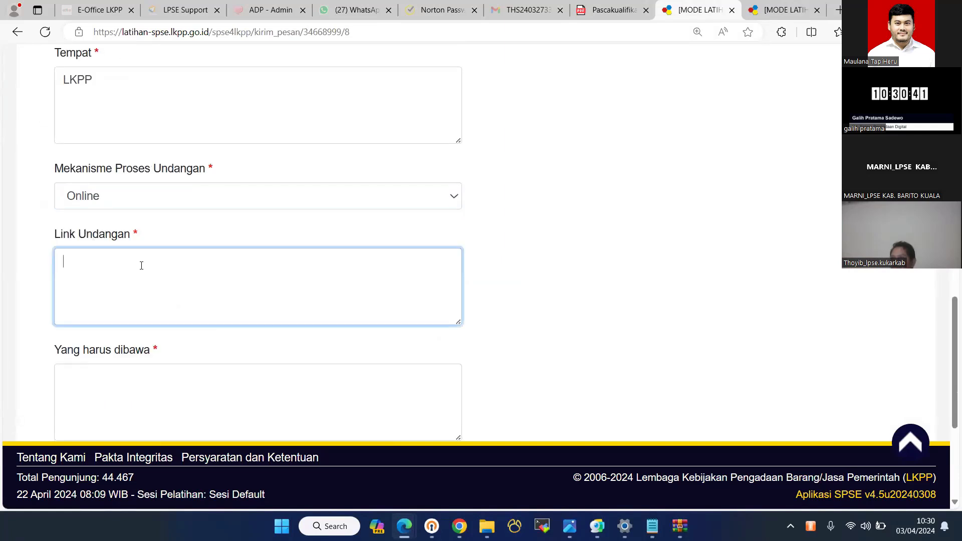
left_click(145, 200)
left_click(140, 221)
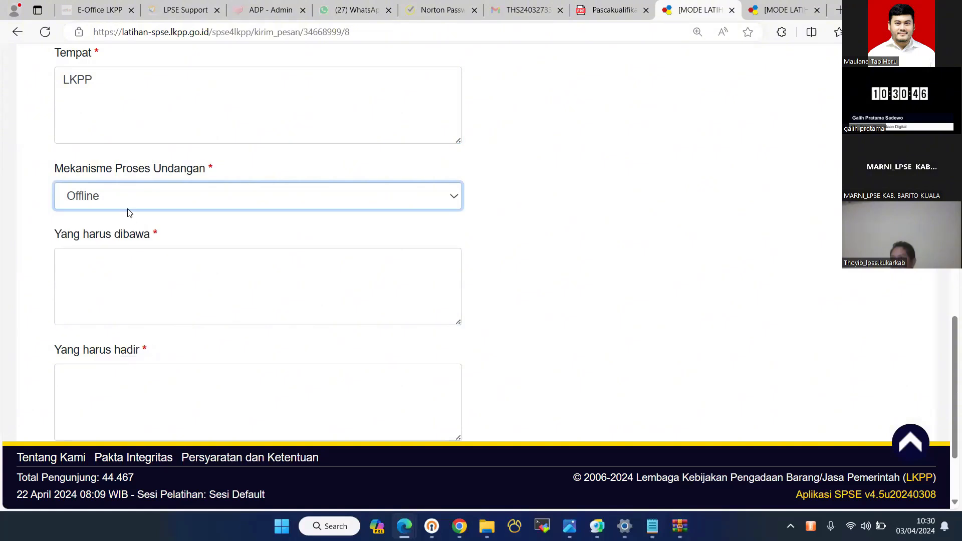
- Require 'Berkas' to be brought and 'Pemilik perusahaan' to attend, then send the invitation
left_click(123, 267)
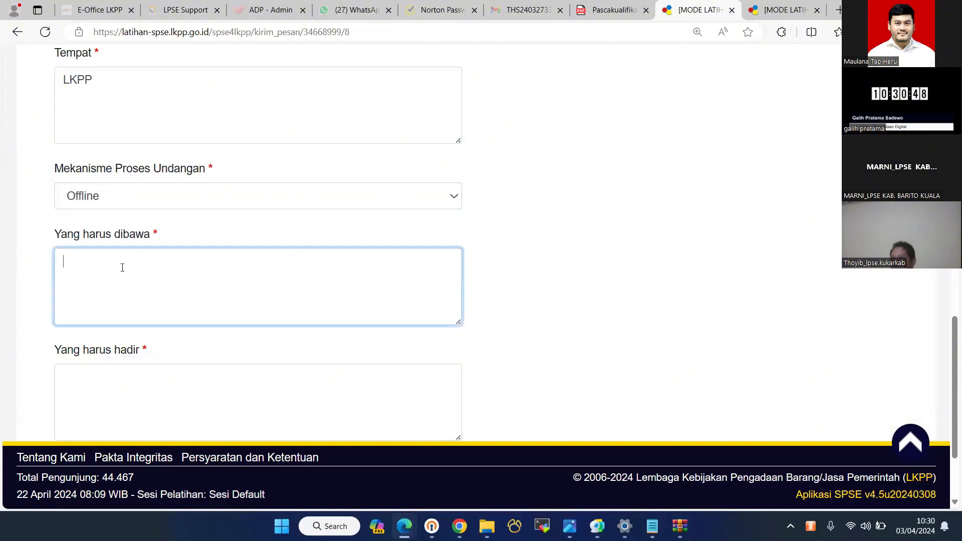
type("Berkas")
key("Tab")
type("Pem")
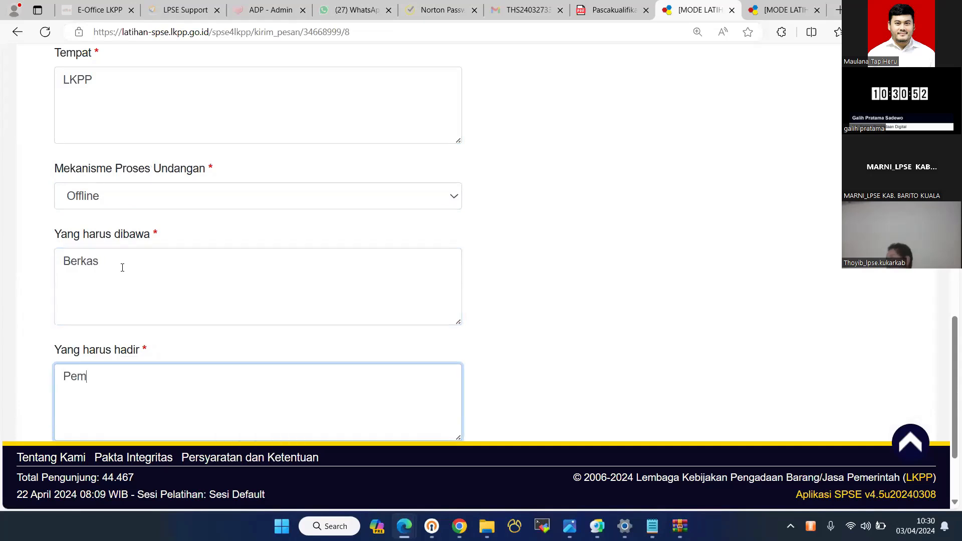
type("ilik perusahaan")
scroll(296, 330, "down", 2)
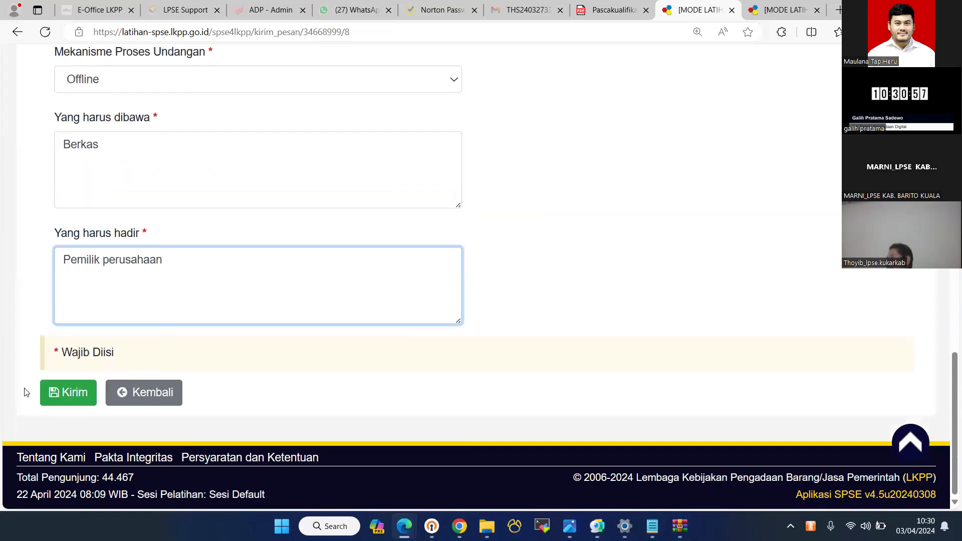
left_click(56, 393)
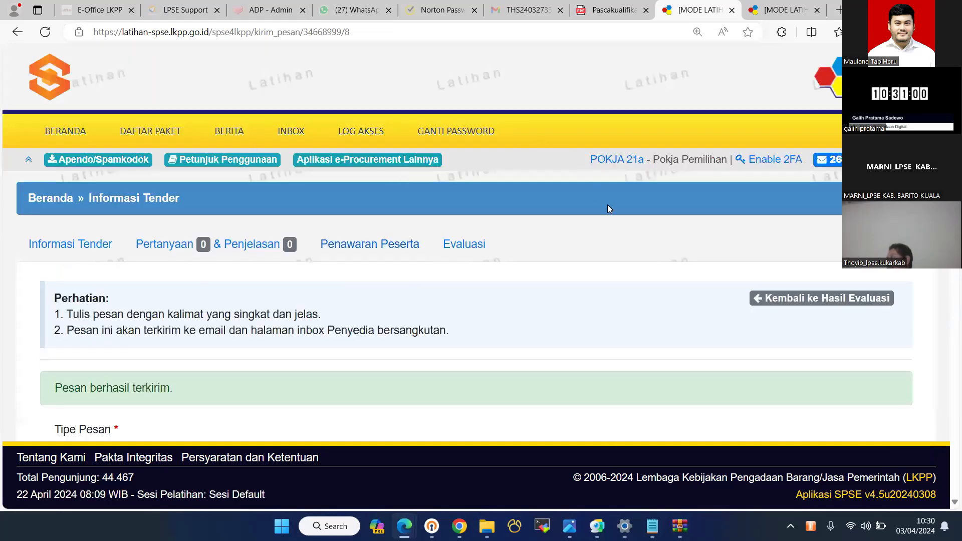
- Review the sent-invitation confirmation for penyedia 150
scroll(609, 208, "down", 1)
scroll(609, 208, "down", 5)
scroll(805, 209, "up", 1)
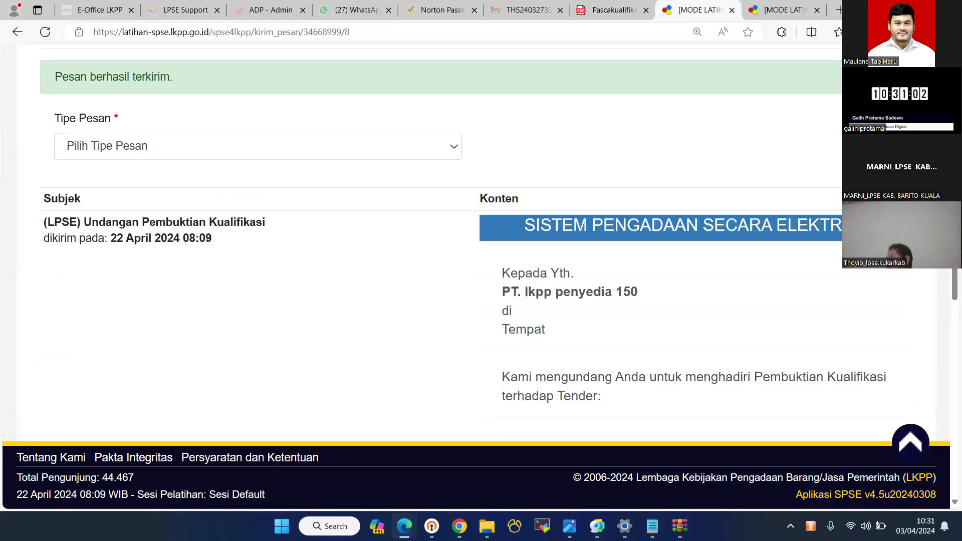
scroll(666, 208, "up", 5)
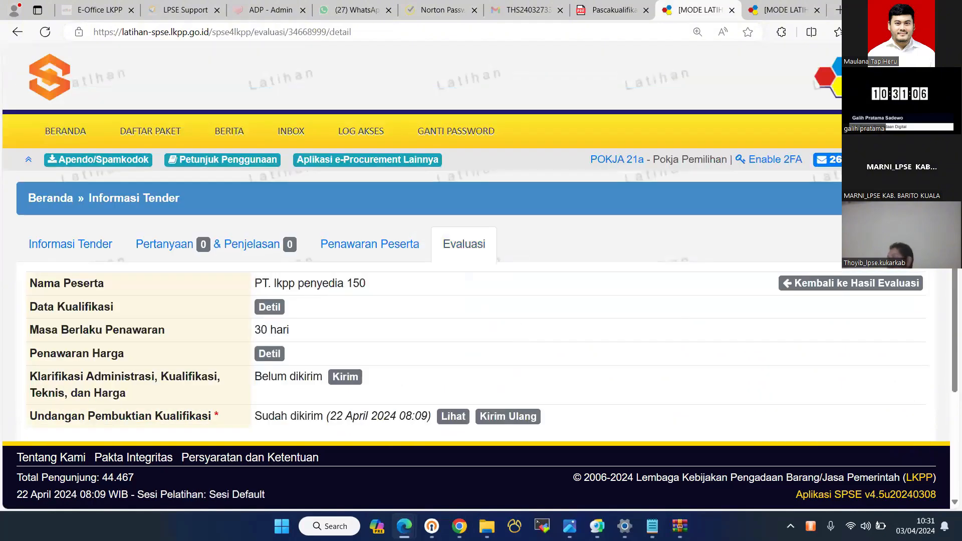
scroll(468, 223, "down", 3)
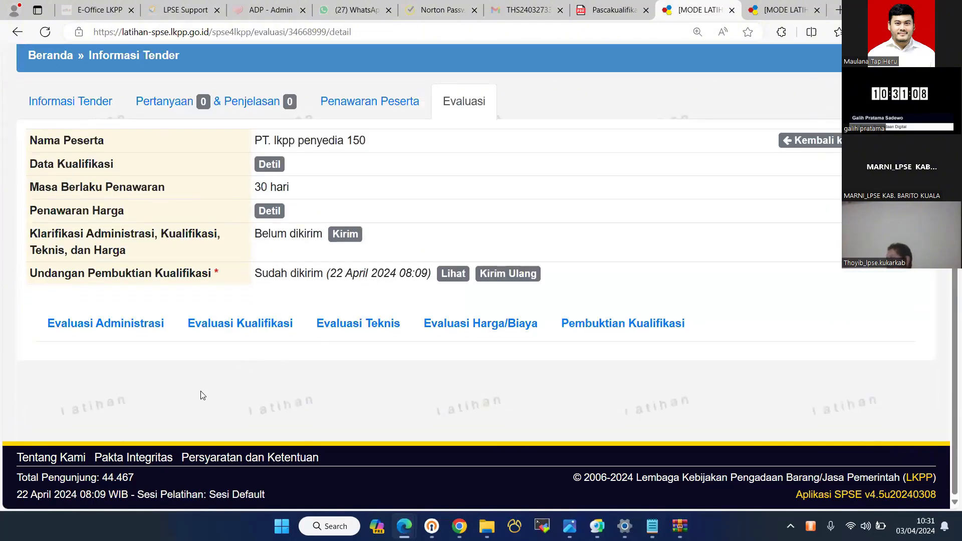
- Go back to the evaluation overview and open penyedia 150's details to see the invitation listed
key("alt+Left")
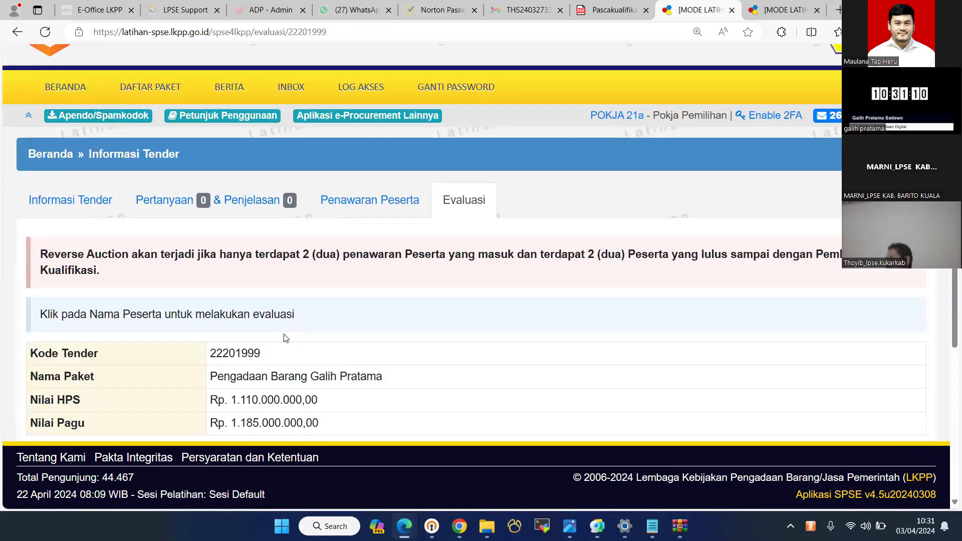
scroll(426, 216, "down", 3)
scroll(489, 204, "down", 1)
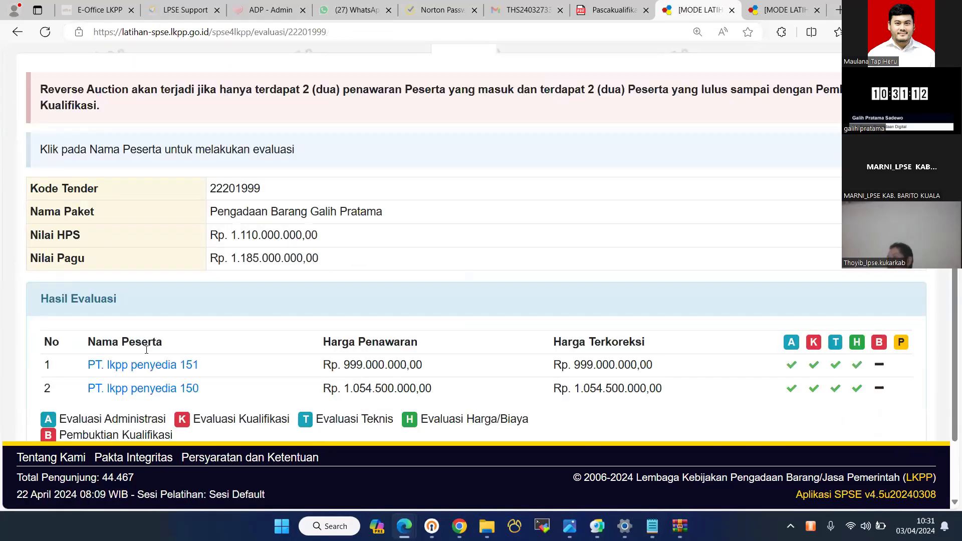
left_click(102, 385)
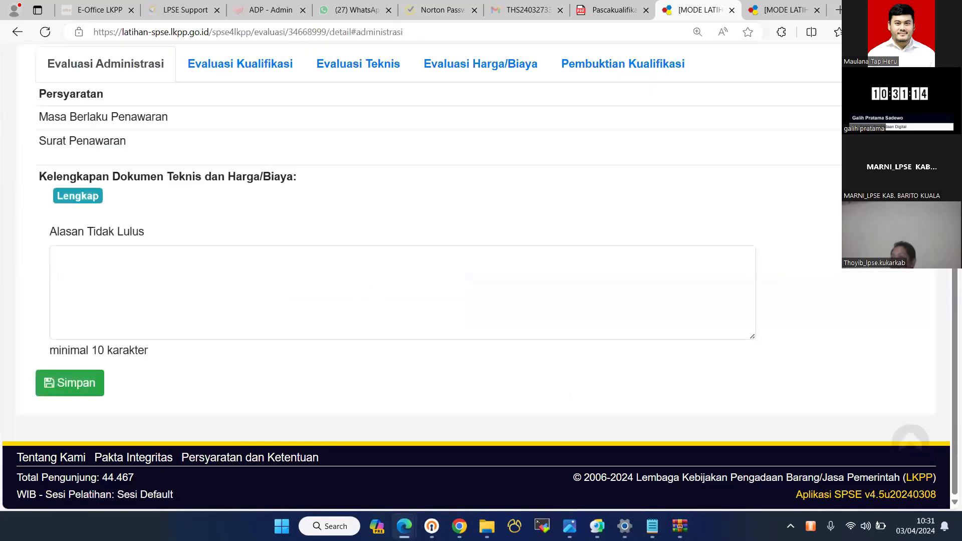
scroll(527, 262, "up", 4)
scroll(336, 303, "down", 3)
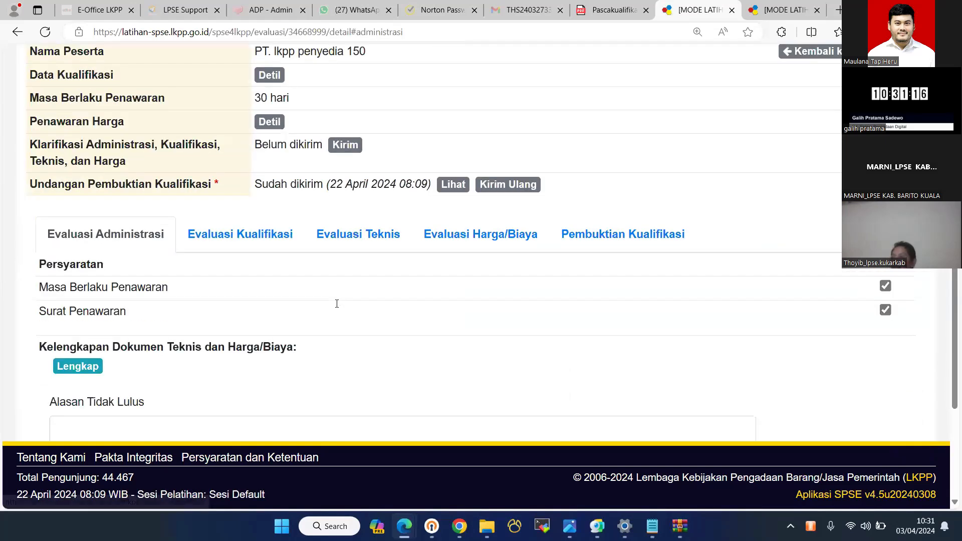
scroll(300, 301, "up", 5)
scroll(288, 268, "up", 1)
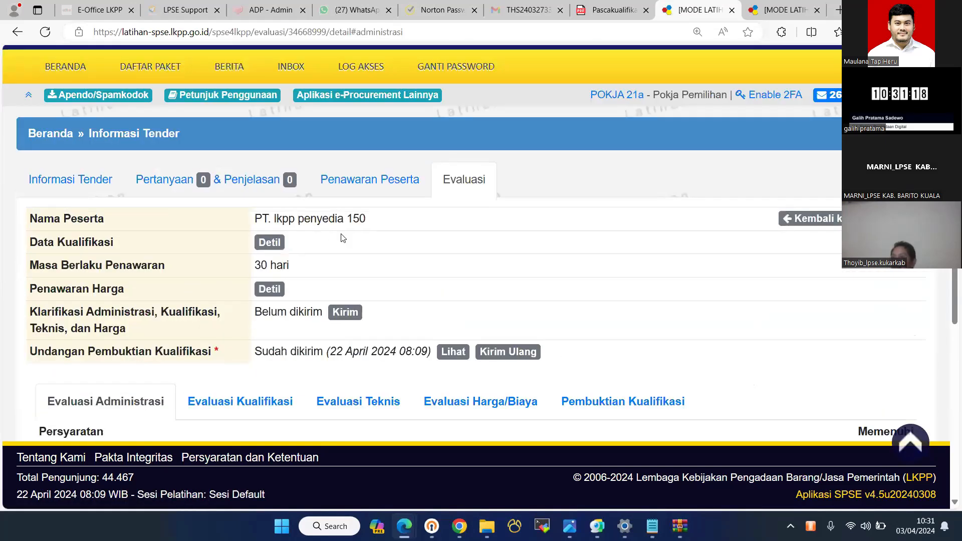
scroll(402, 199, "up", 1)
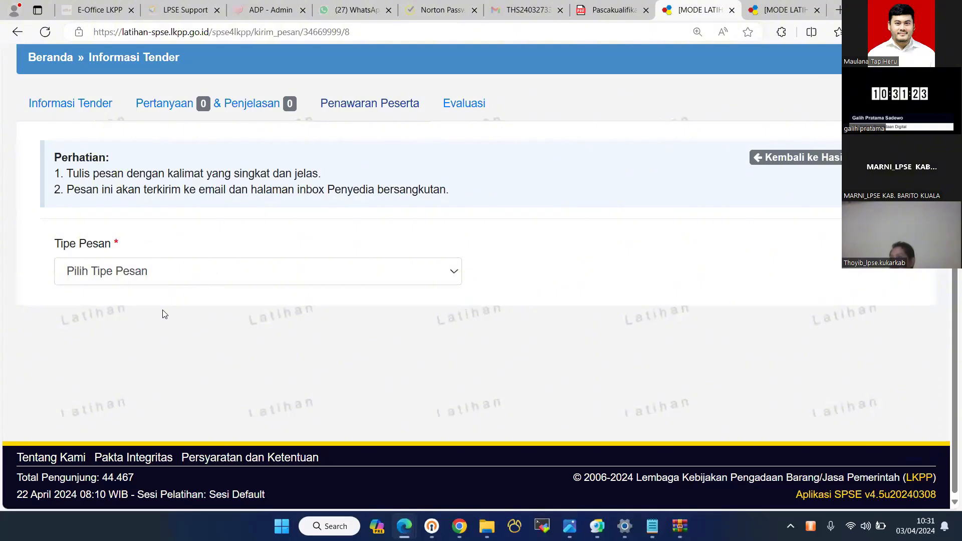
- Set the new message's type to UNDANGAN
left_click(155, 272)
left_click(150, 309)
left_click(149, 272)
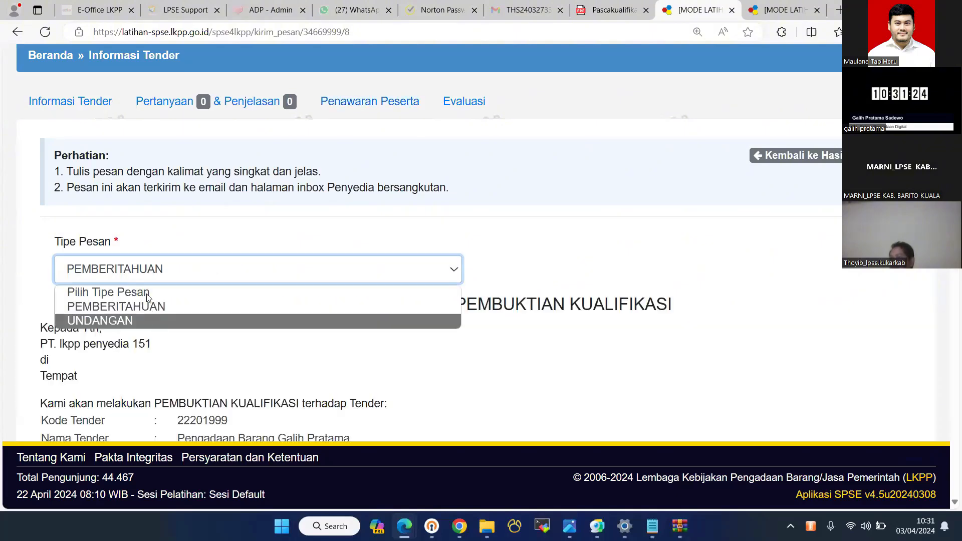
left_click(150, 320)
scroll(152, 261, "down", 7)
- Set the invitation date to 23 April 2024 and the place to LKPP
left_click(116, 158)
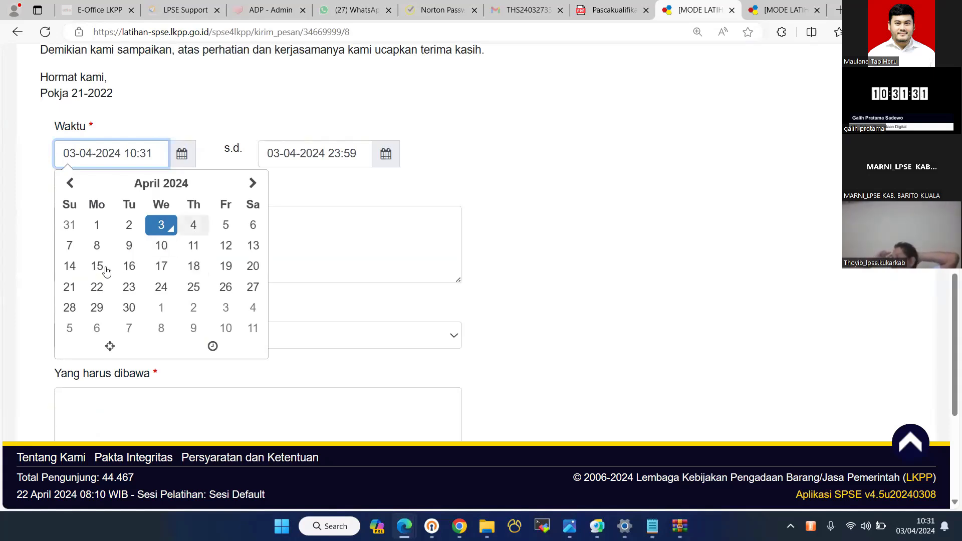
left_click(131, 287)
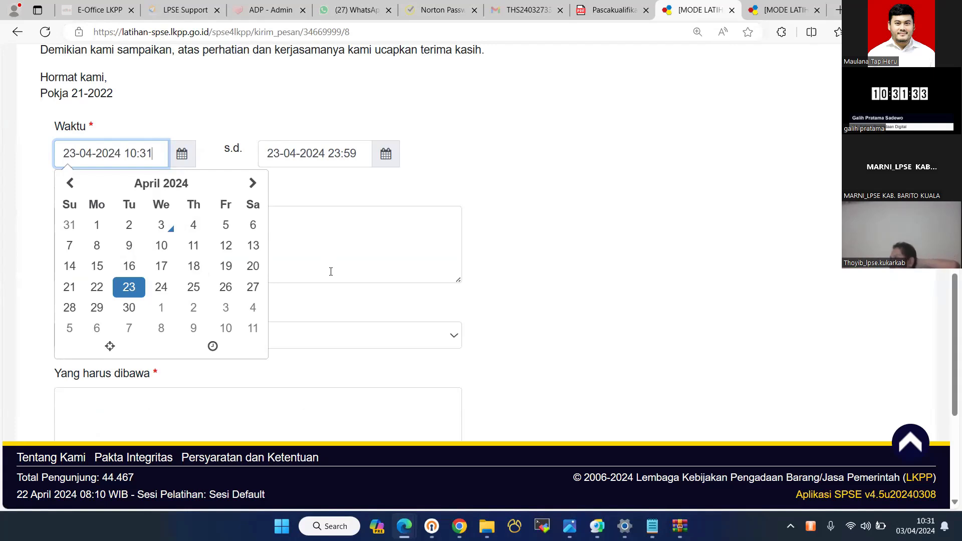
left_click(331, 272)
type("LK")
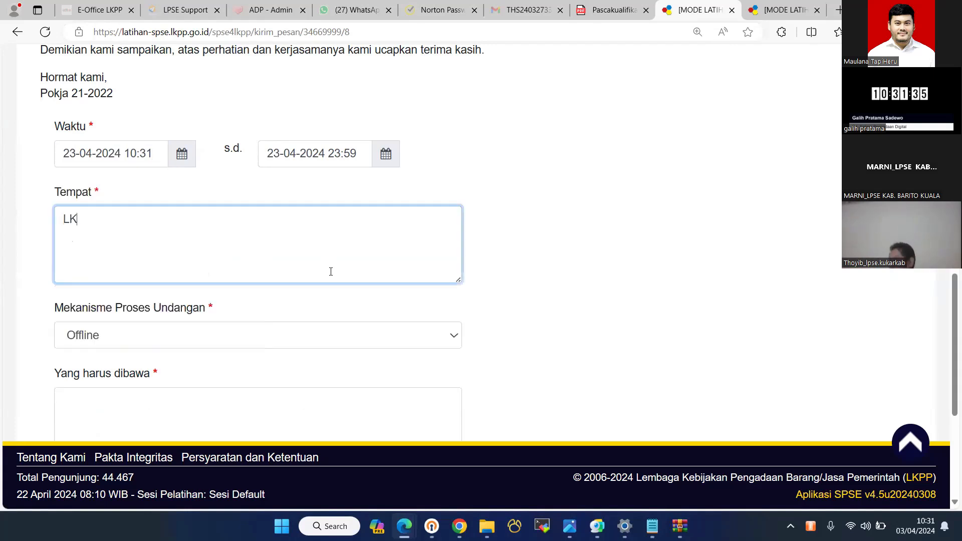
type("PP")
key("Tab")
- Require 'Berkas' and 'Pemilik perusahaan' attendance, then send penyedia 151's invitation
key("Tab")
type("B")
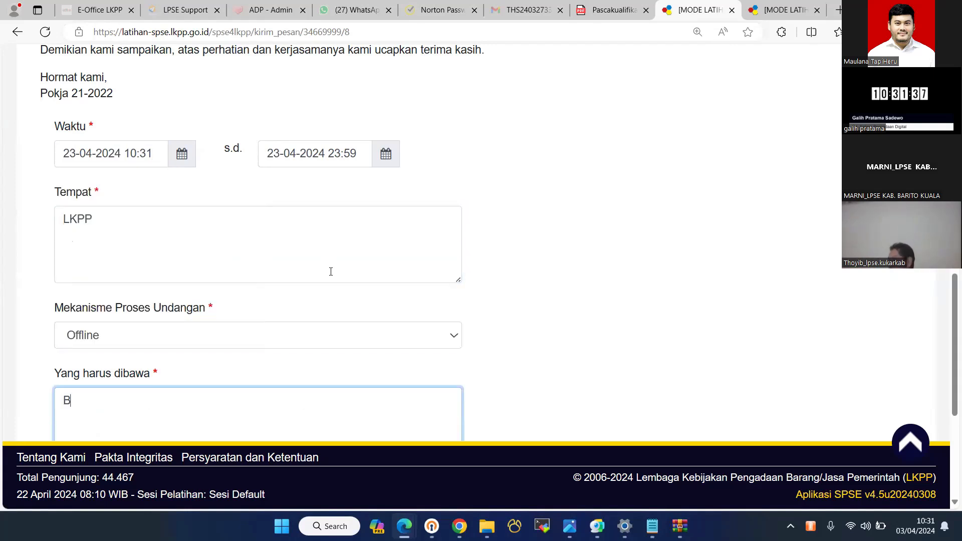
type("erkas")
key("Tab")
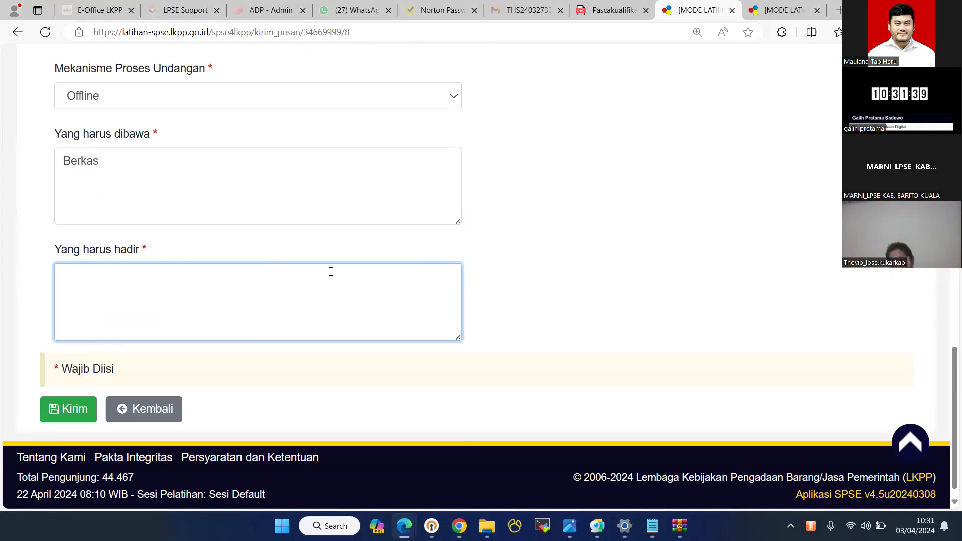
type("Pemilik pe")
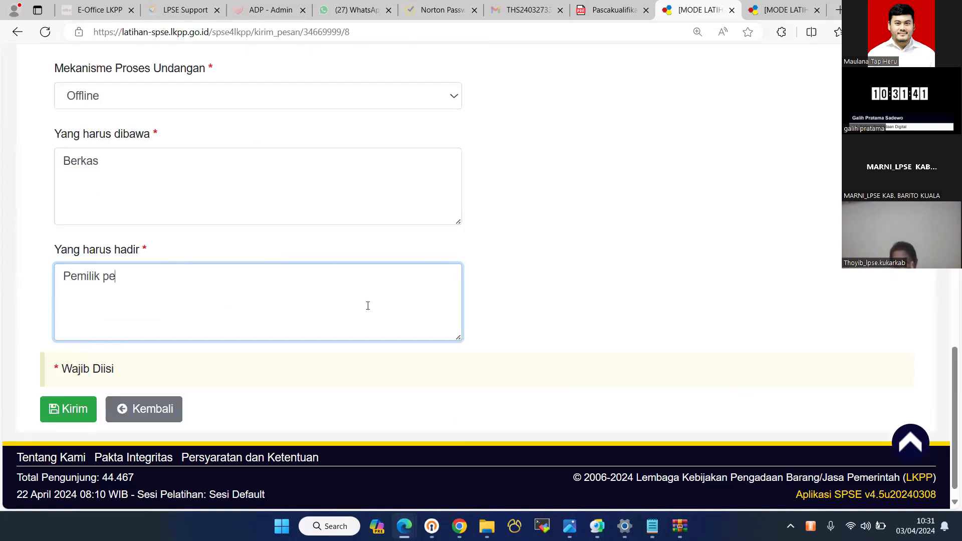
type("rusahaan")
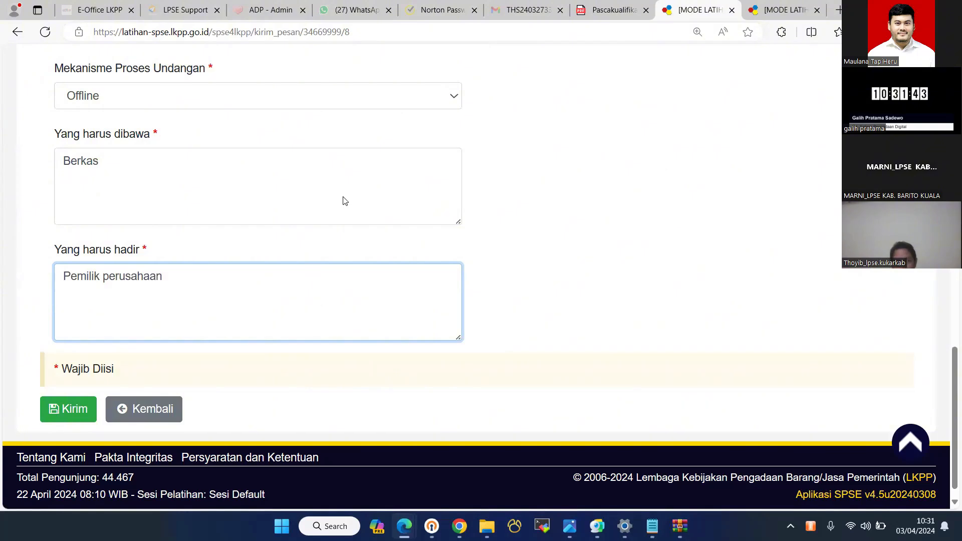
key("Tab")
key("Return")
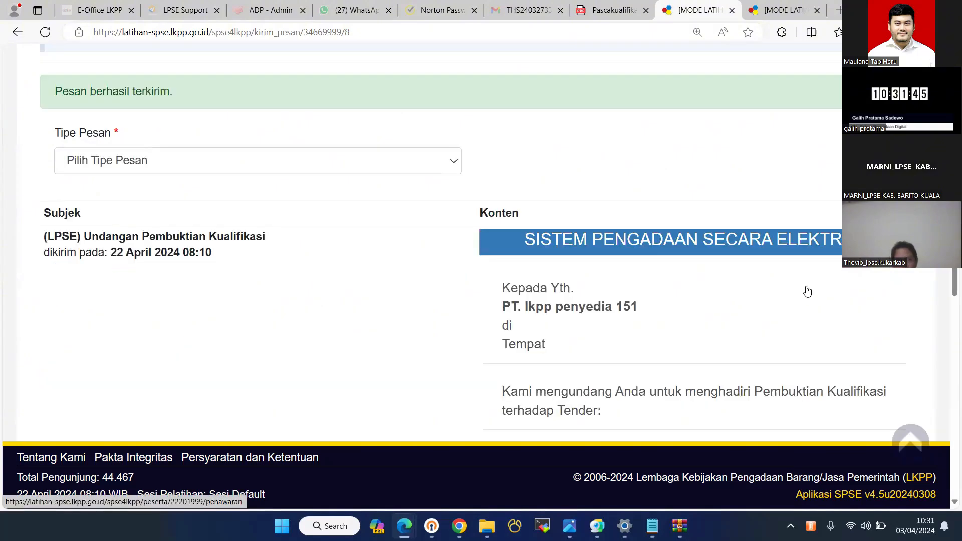
scroll(807, 292, "up", 6)
left_click(807, 292)
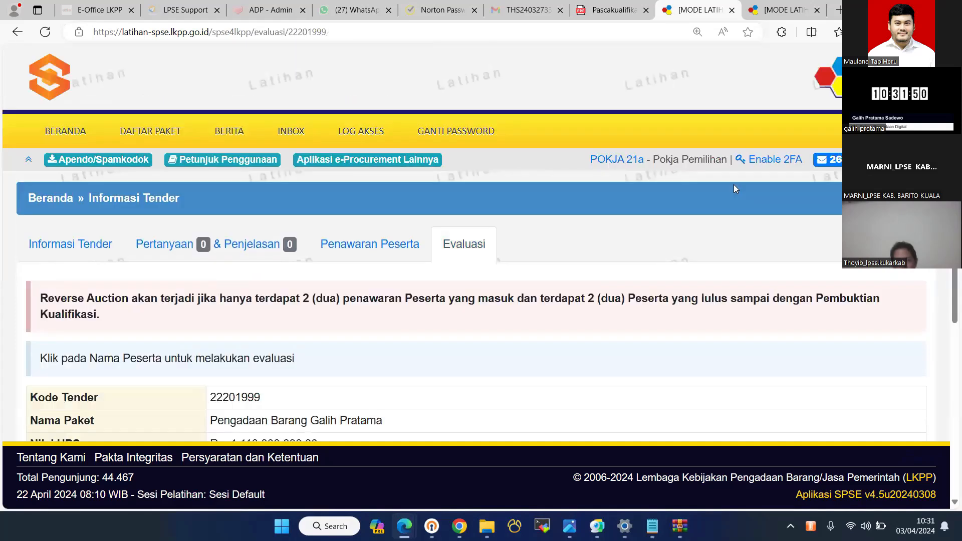
- Move the trainer's session date to 23 April 2024
scroll(733, 185, "down", 5)
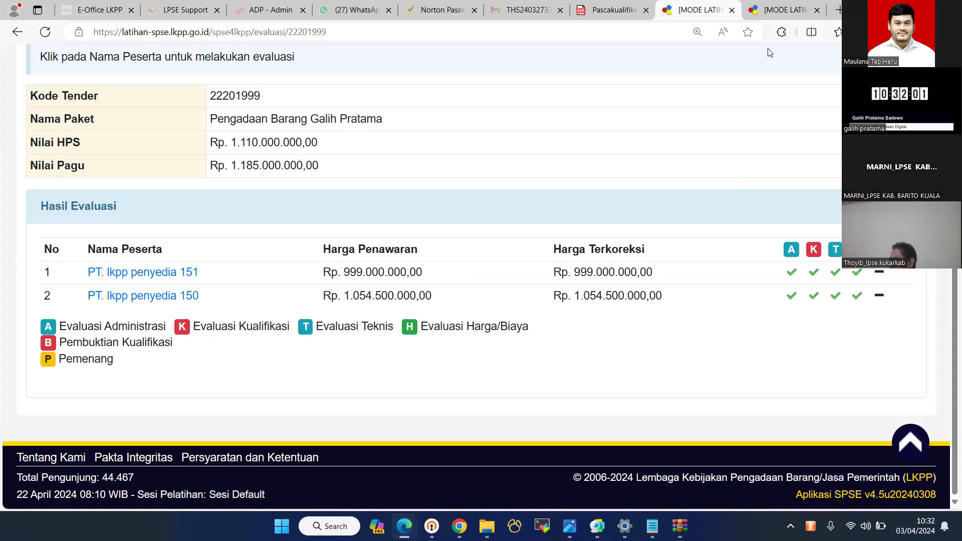
scroll(631, 213, "up", 3)
scroll(653, 107, "up", 3)
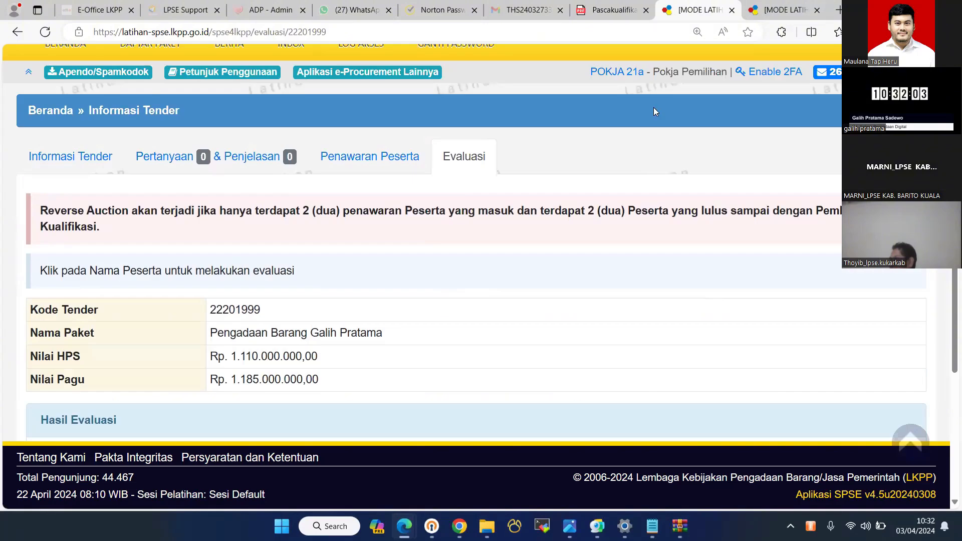
key("ctrl+Tab")
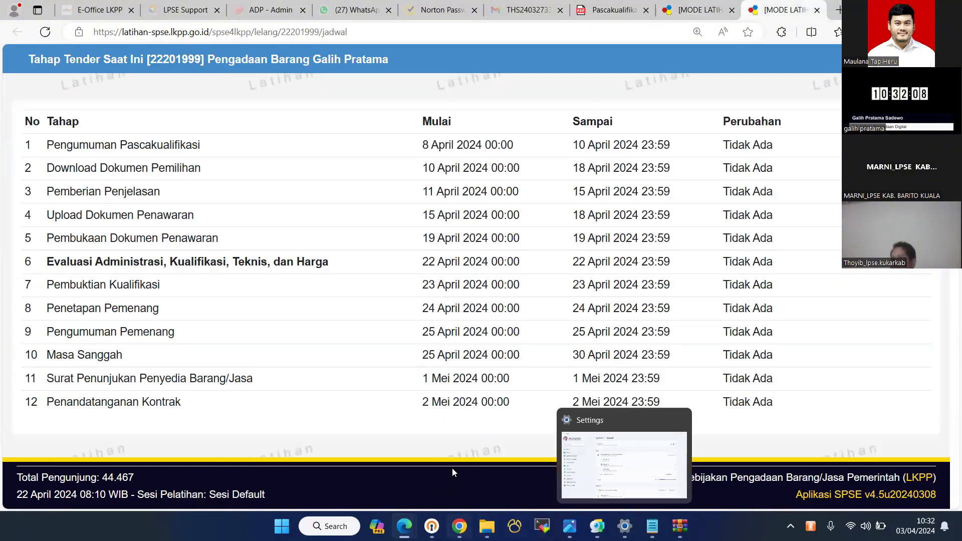
mouse_move(404, 526)
left_click(471, 465)
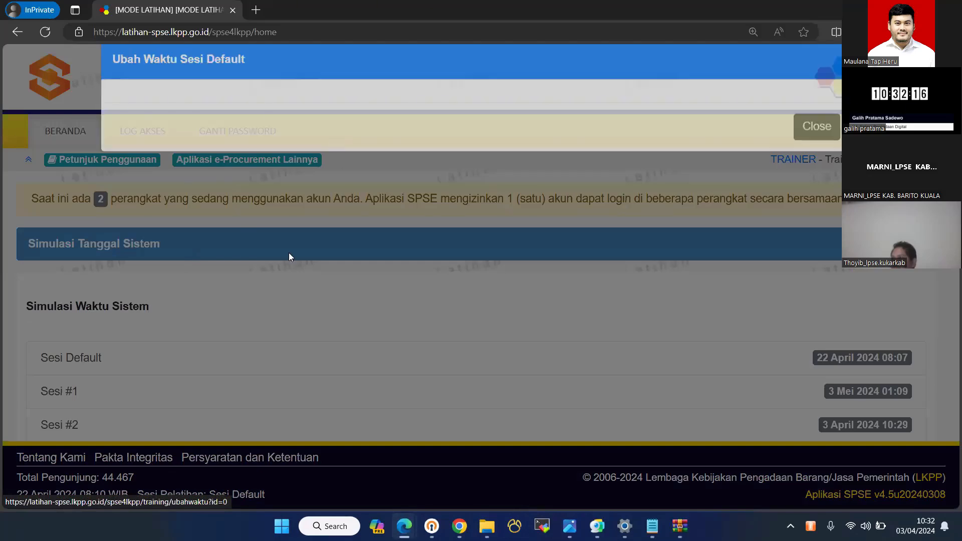
key("alt+Tab")
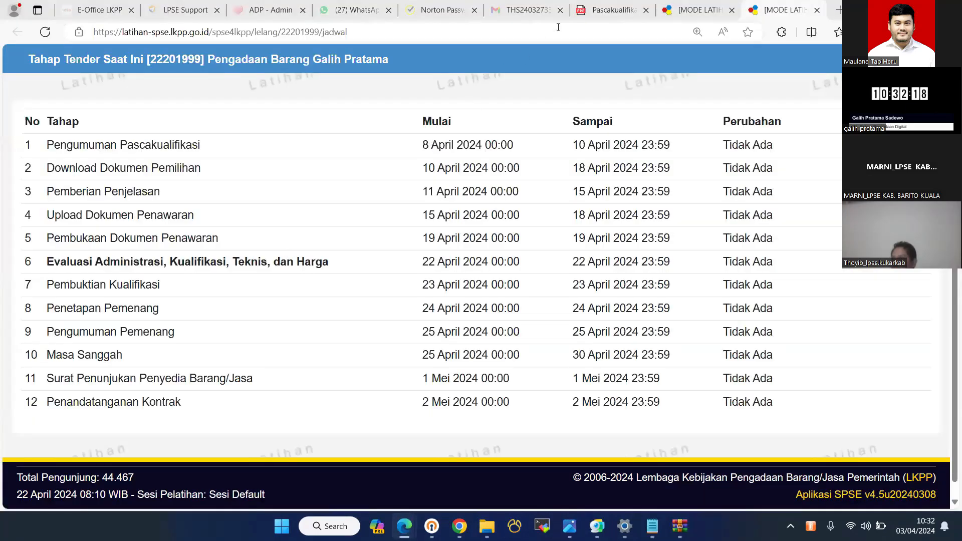
key("alt+Tab")
key("alt+Tab")
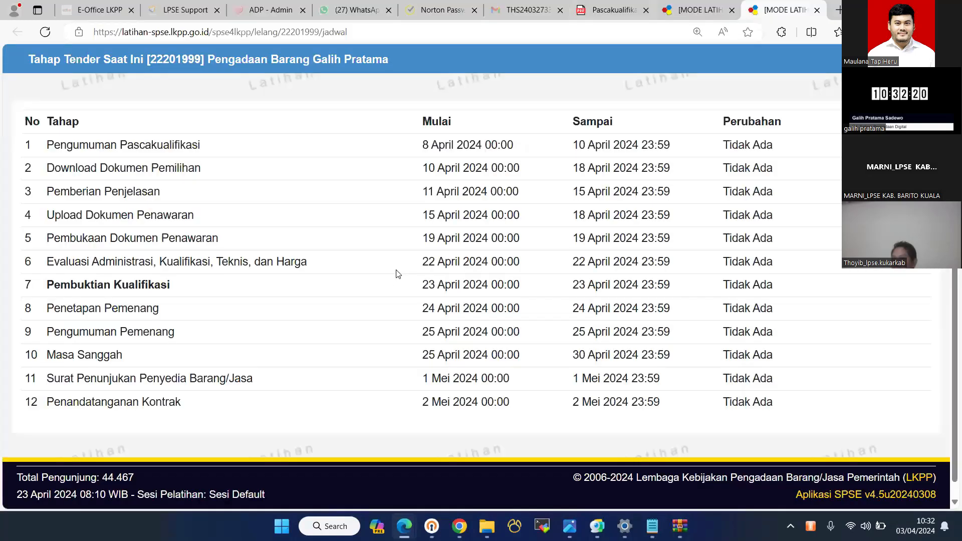
- Open SIKaP verification for PT. lkpp penyedia 151 from the evaluation page
key("ctrl+shift+Tab")
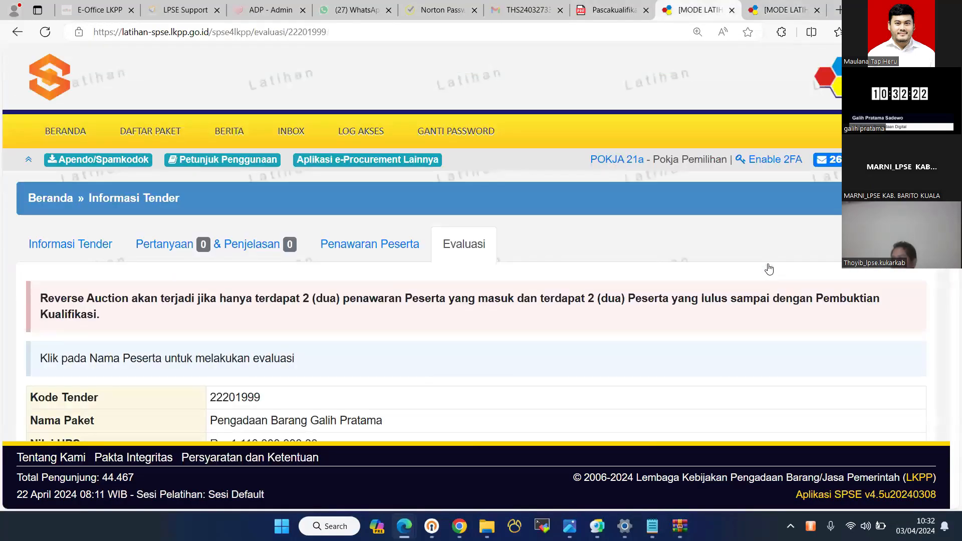
scroll(768, 269, "down", 5)
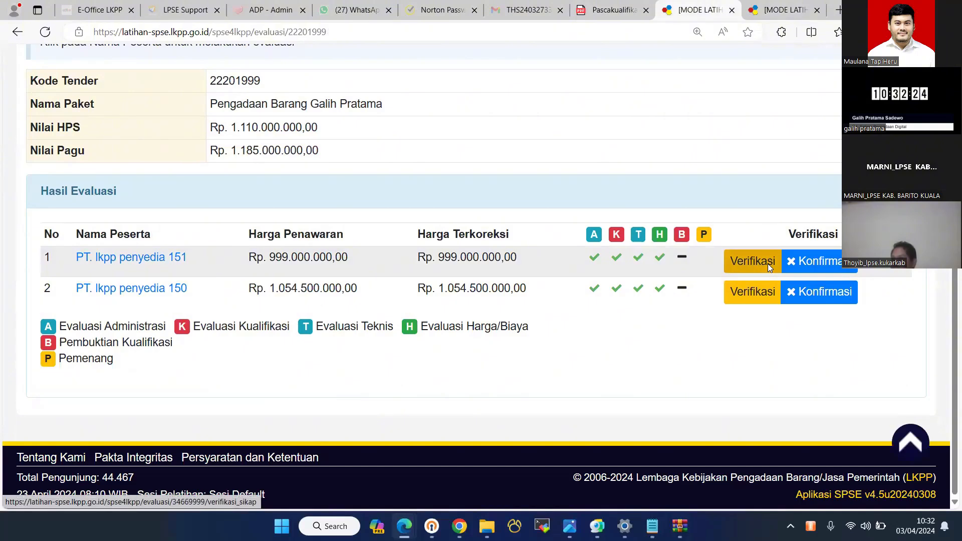
left_click(768, 262)
key("super")
- Review penyedia 151's business licences in SIKaP
left_click(719, 217)
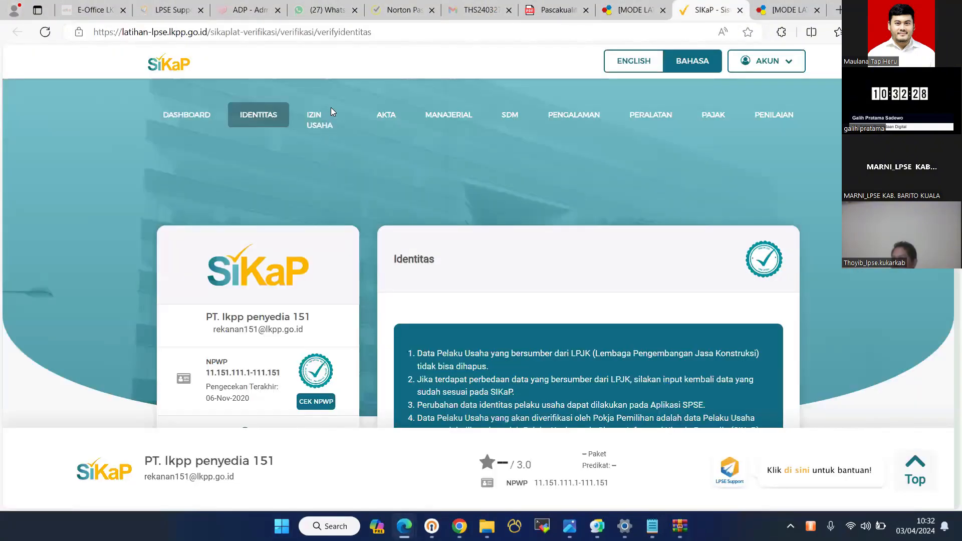
scroll(331, 108, "down", 5)
scroll(340, 132, "up", 5)
left_click(340, 133)
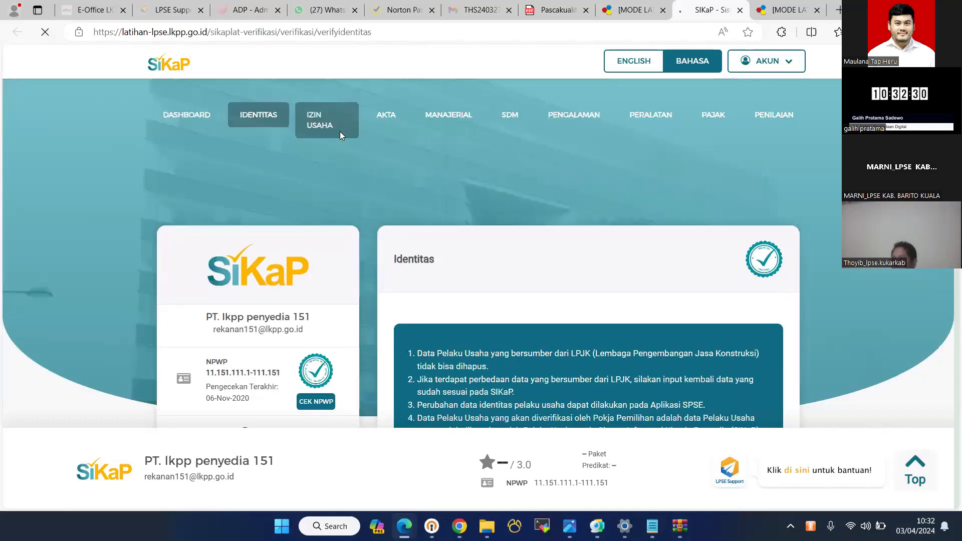
scroll(339, 132, "down", 8)
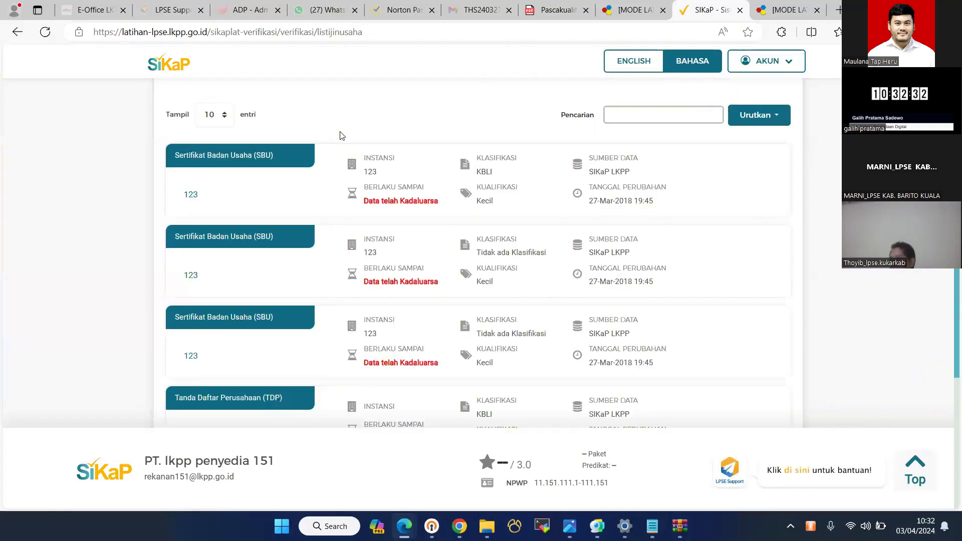
scroll(340, 135, "down", 1)
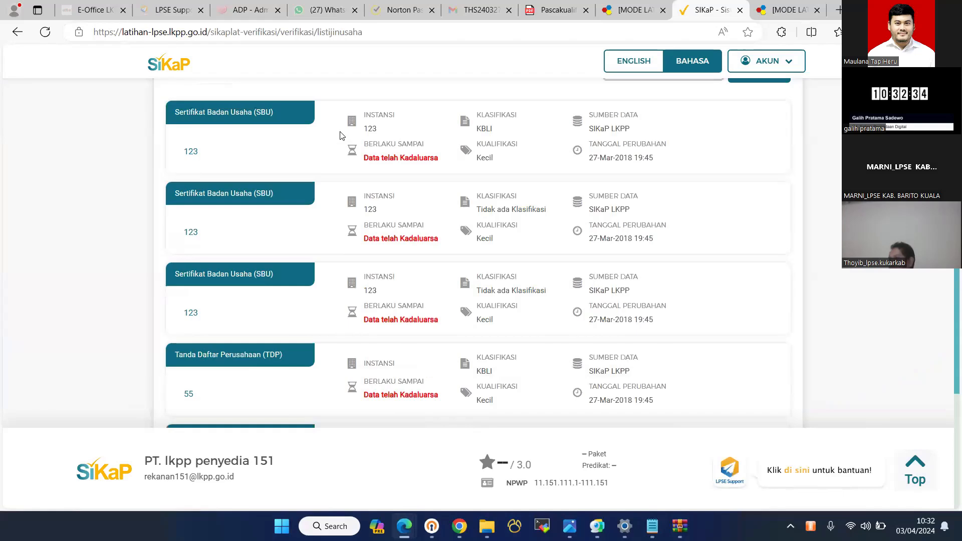
scroll(339, 135, "down", 4)
scroll(353, 141, "up", 10)
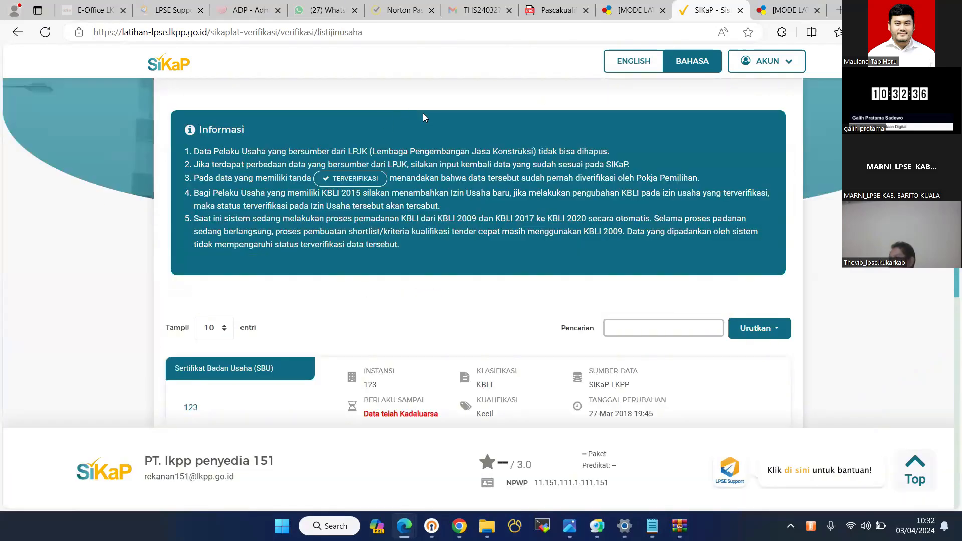
scroll(423, 115, "up", 4)
- Check the provider's company deeds, management data and staff records
left_click(388, 115)
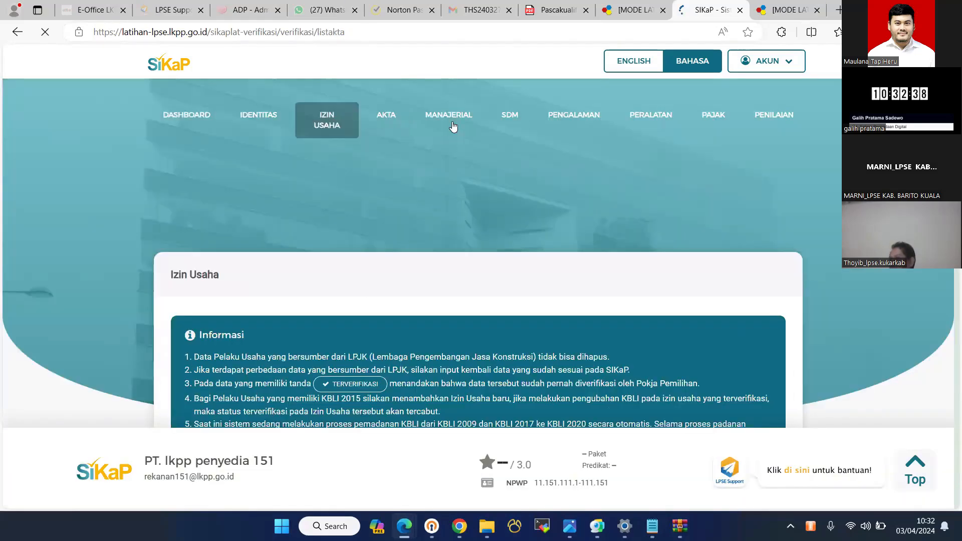
left_click(453, 121)
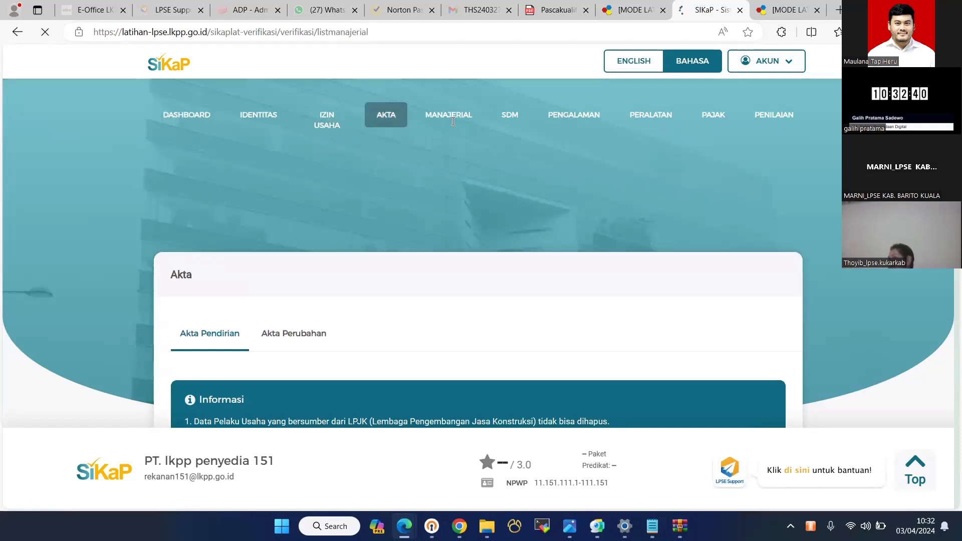
scroll(518, 131, "up", 3)
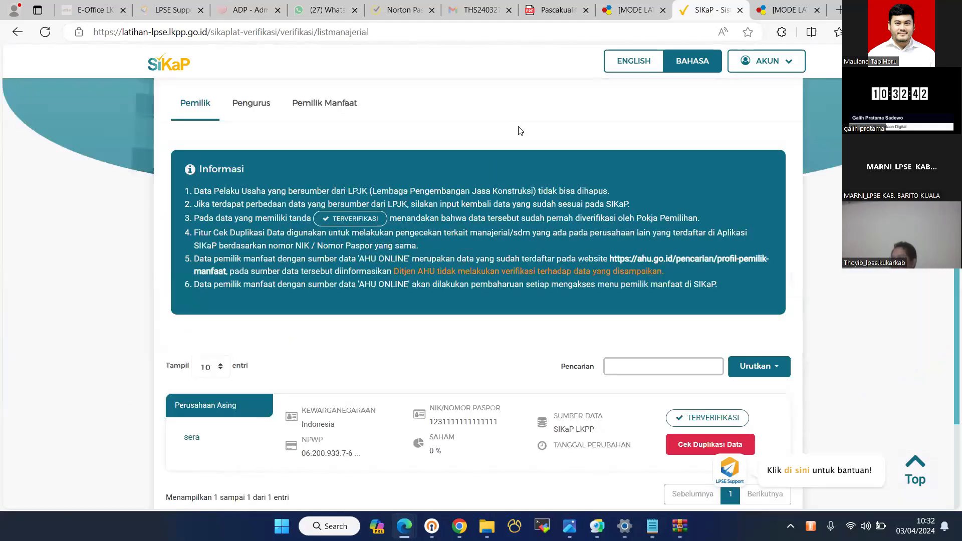
scroll(519, 131, "up", 5)
left_click(510, 115)
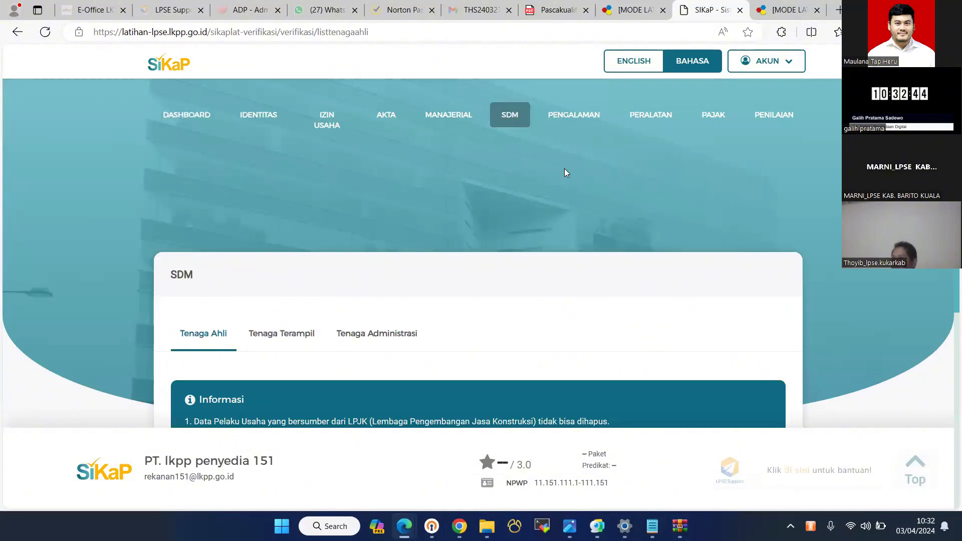
scroll(564, 169, "down", 5)
scroll(567, 124, "up", 5)
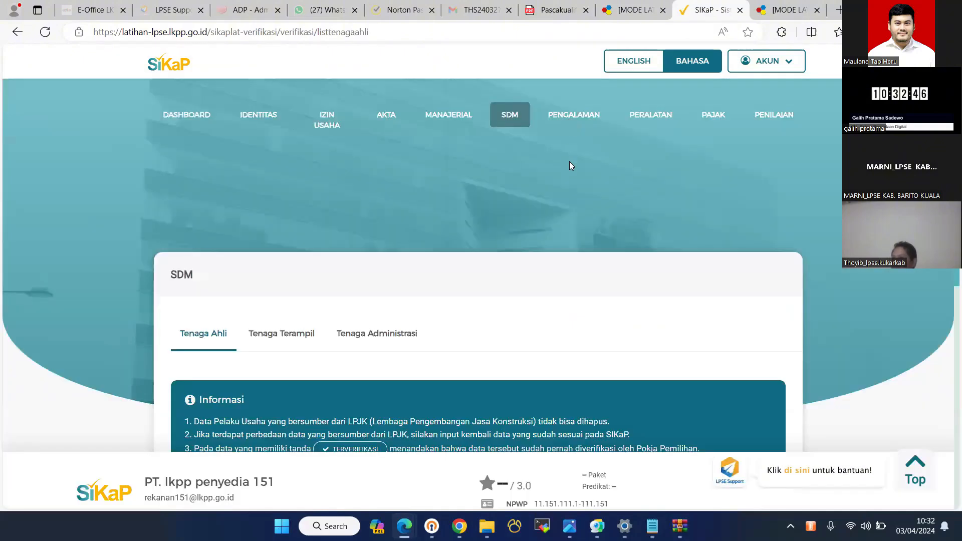
- Open the Sewa Kendaraan work experience and scroll to its verification section
left_click(574, 116)
scroll(224, 198, "down", 6)
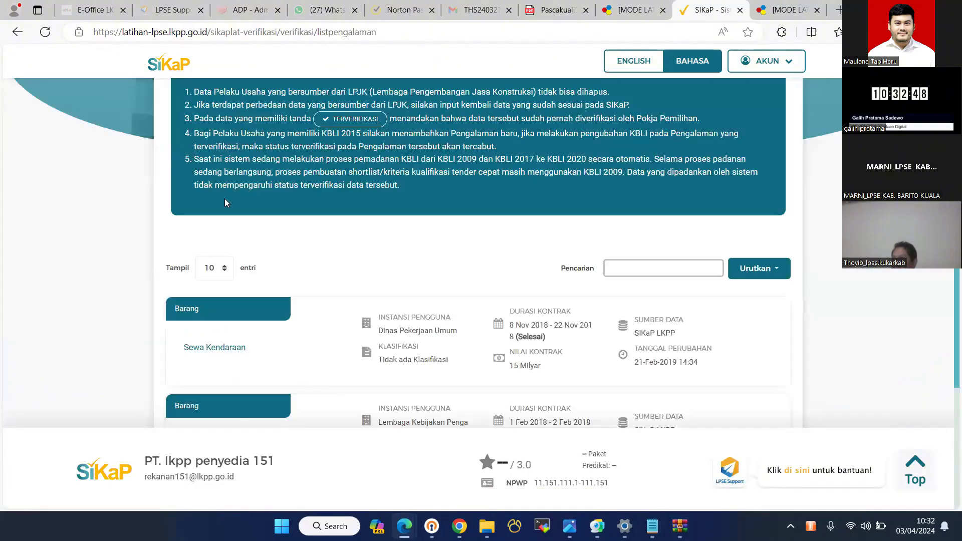
scroll(224, 199, "down", 3)
left_click(226, 197)
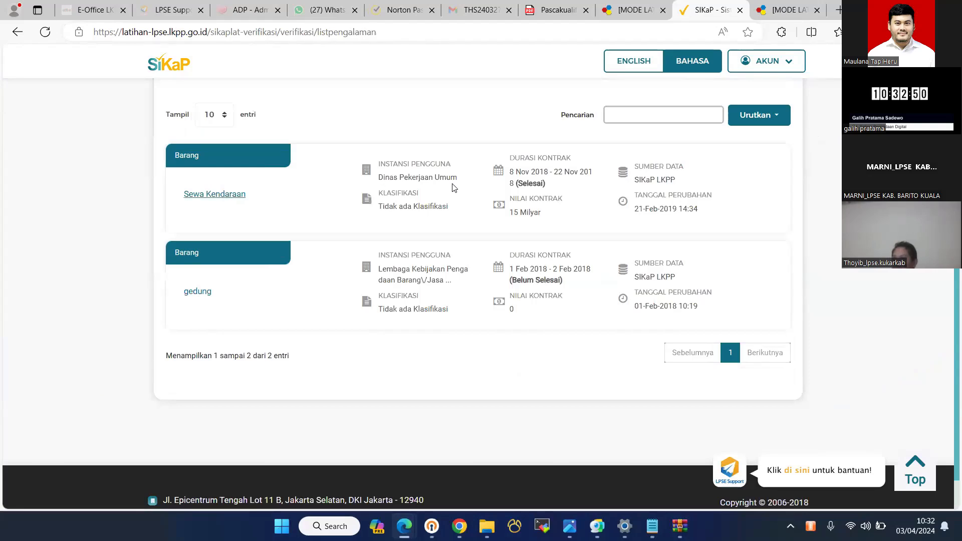
scroll(453, 183, "down", 10)
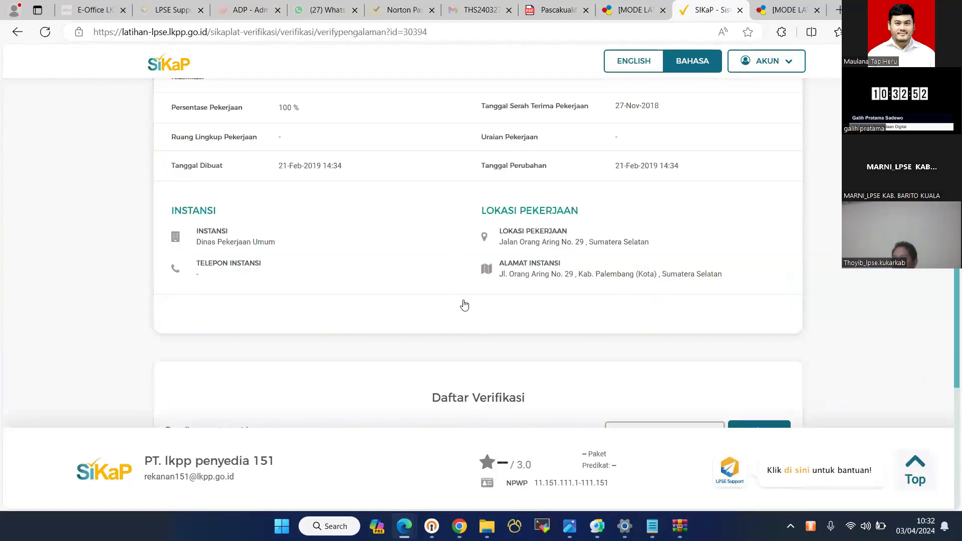
scroll(465, 304, "down", 6)
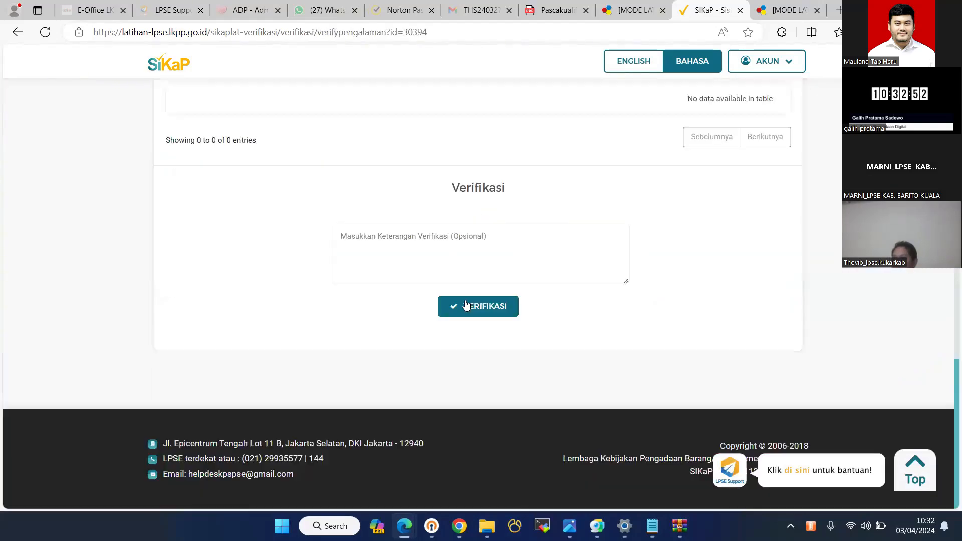
- Verify the Sewa Kendaraan work experience and confirm the dialog
left_click(491, 299)
key("Return")
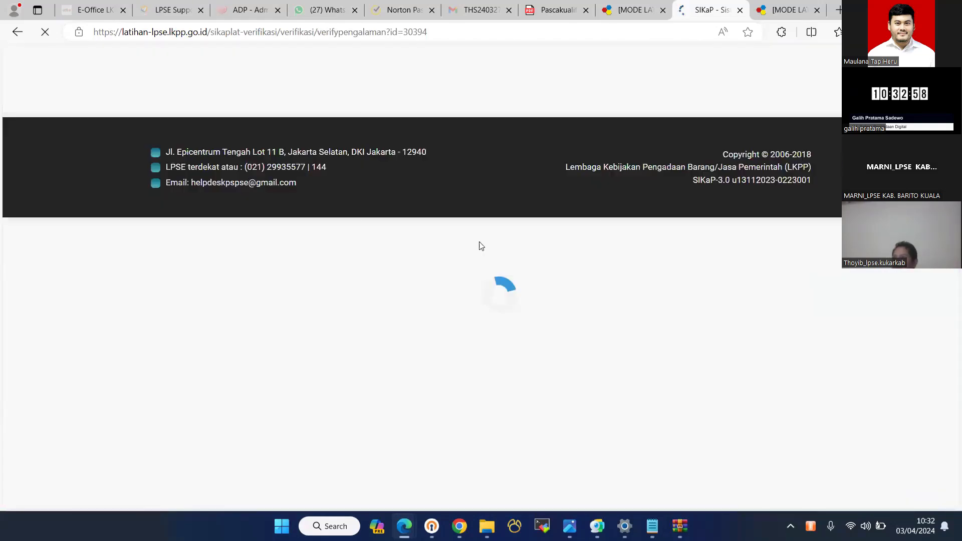
scroll(479, 246, "down", 6)
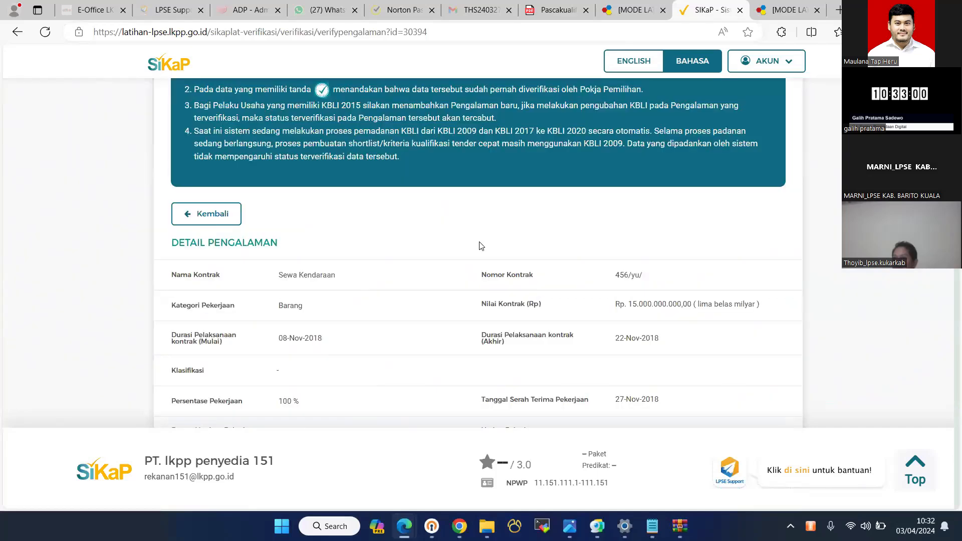
scroll(480, 245, "down", 10)
scroll(480, 245, "up", 4)
scroll(480, 246, "down", 1)
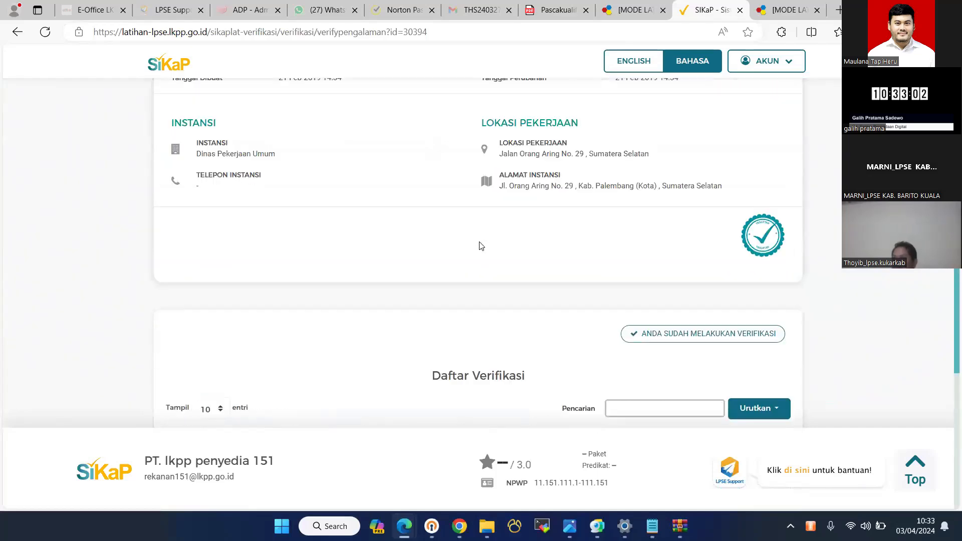
scroll(479, 245, "down", 12)
scroll(478, 246, "up", 7)
scroll(479, 246, "down", 7)
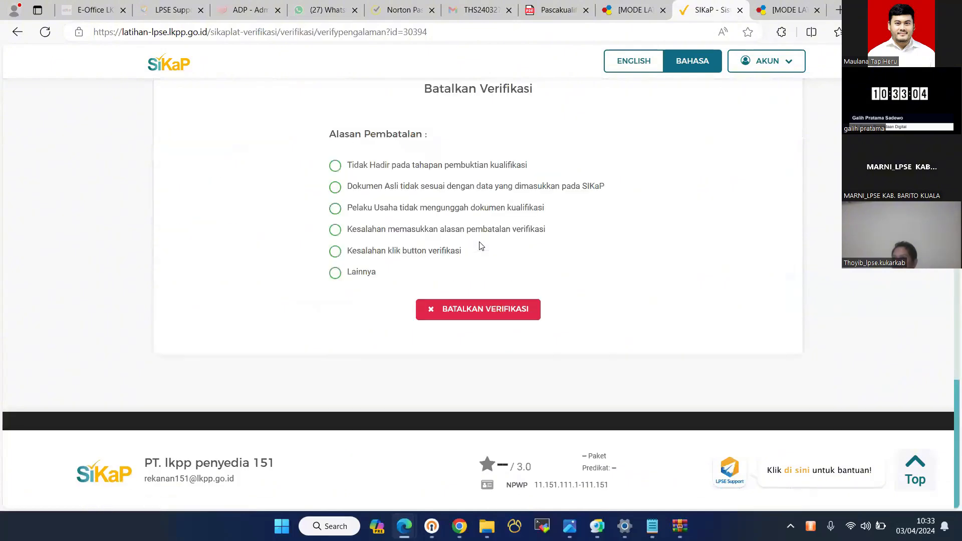
scroll(479, 246, "down", 1)
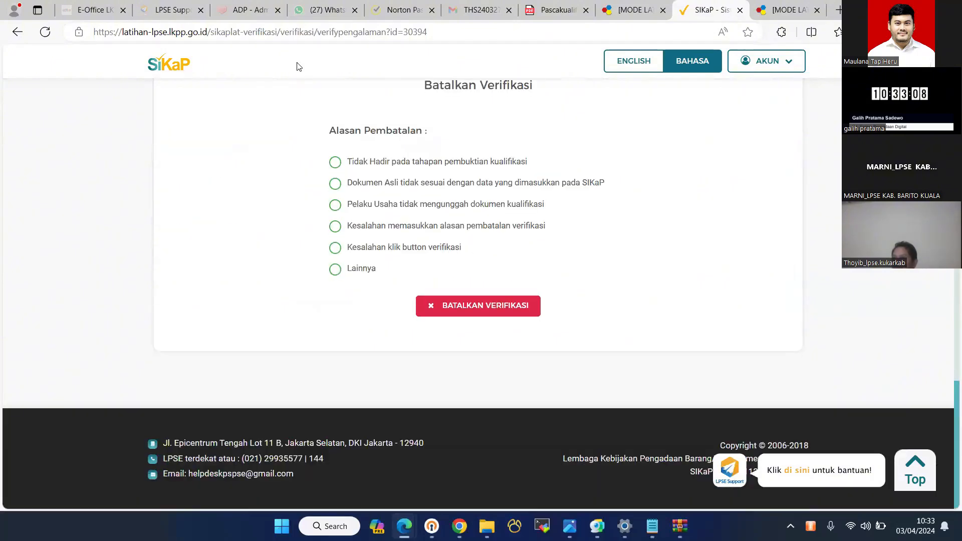
- Return to the Pengalaman list, then switch back to the SPSE evaluation page
scroll(571, 240, "up", 10)
scroll(273, 326, "up", 10)
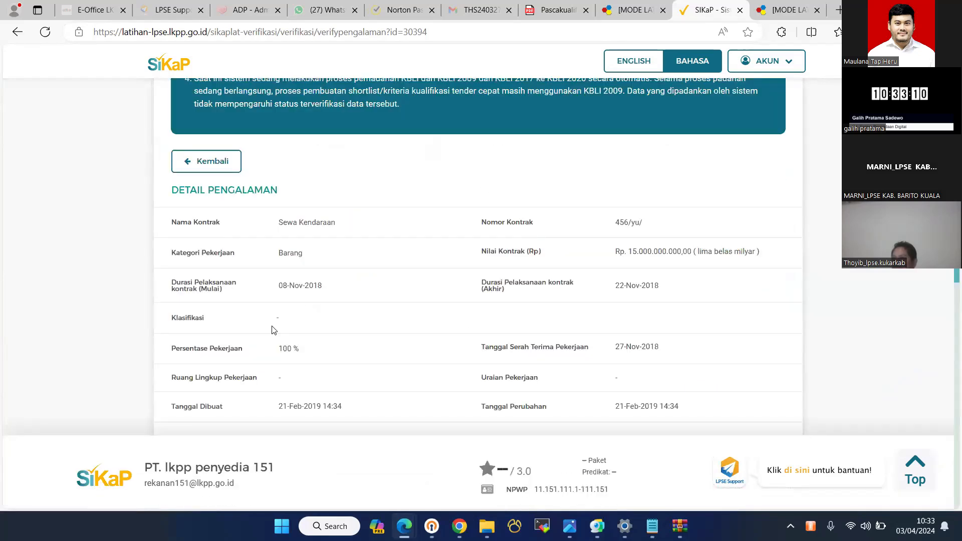
scroll(204, 286, "down", 4)
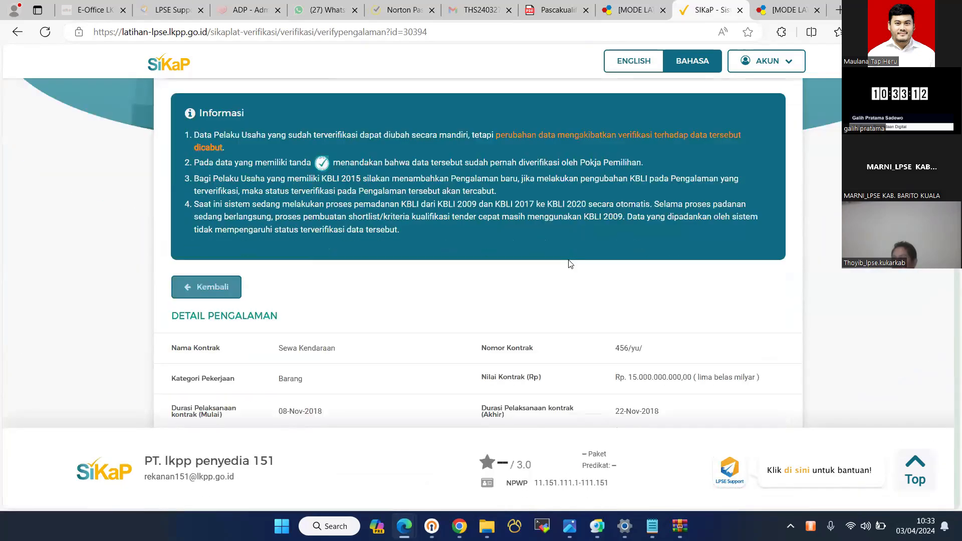
left_click(204, 285)
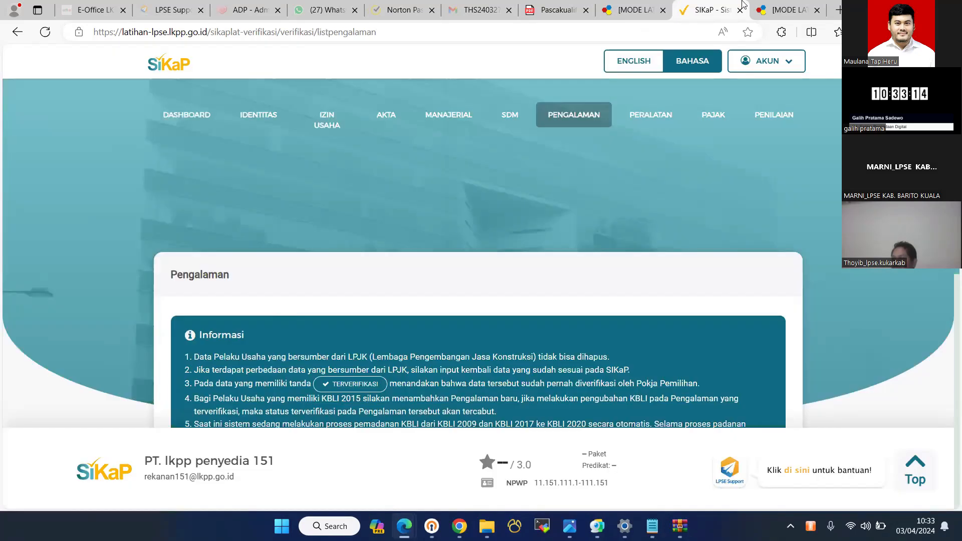
scroll(589, 268, "down", 10)
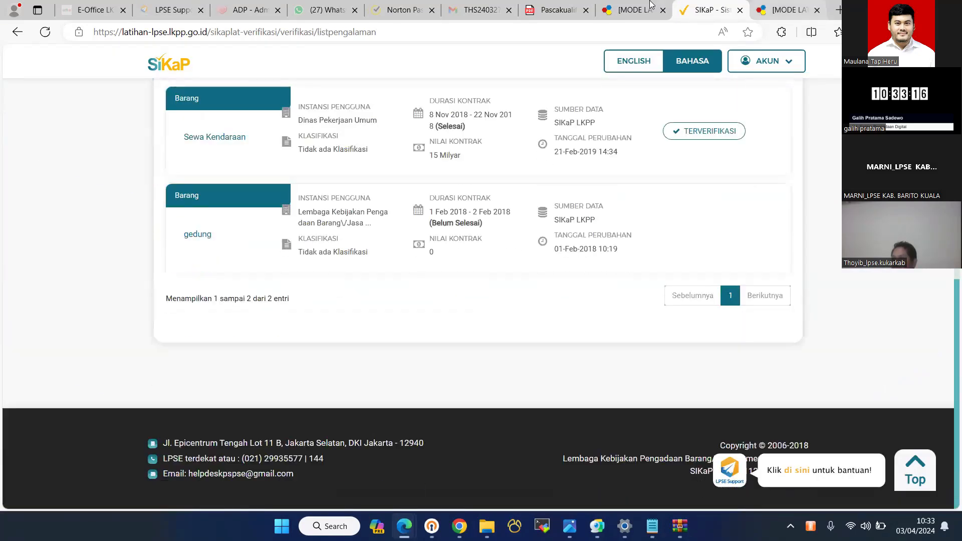
left_click(646, 8)
- Check in SIKaP that PT. lkpp penyedia 150's three work-experience entries are Terverifikasi, then return to SPSE
left_click(740, 298)
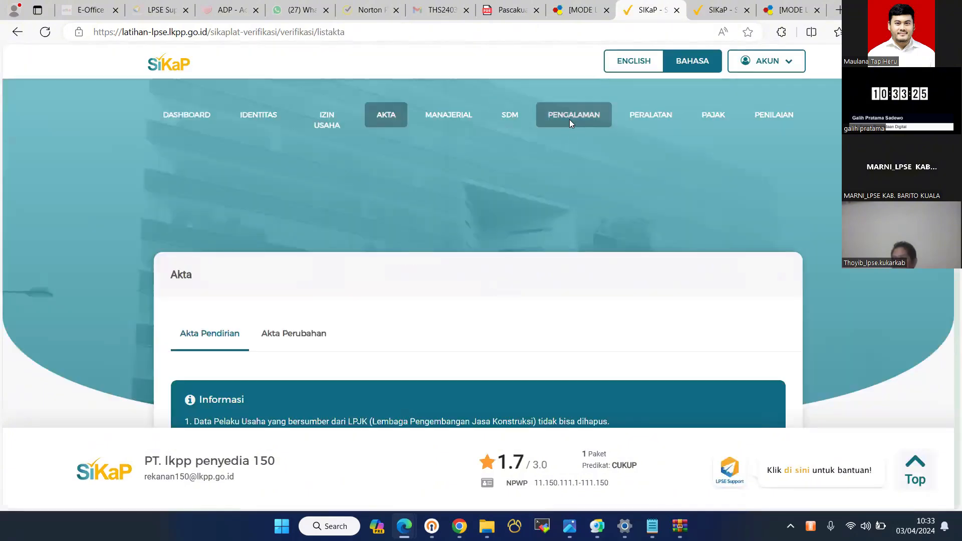
left_click(569, 120)
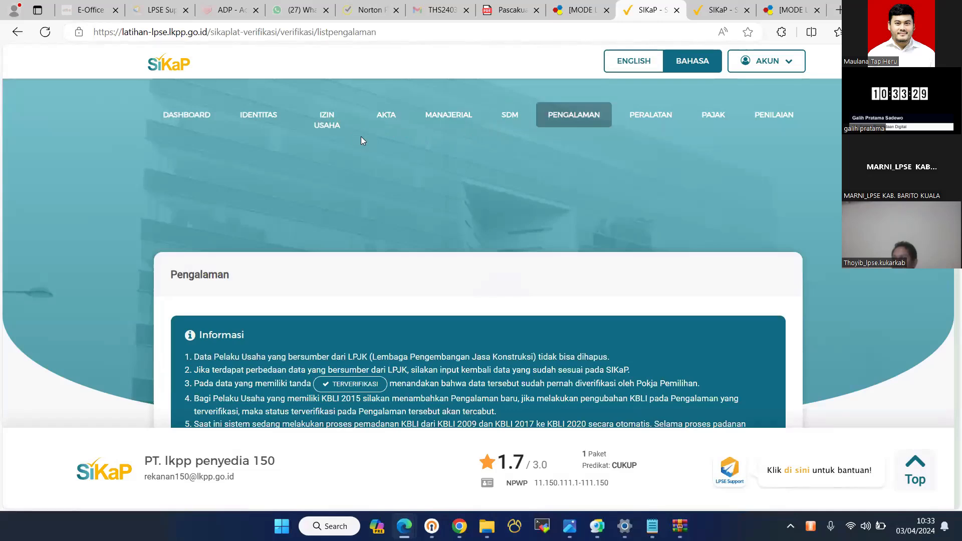
scroll(443, 180, "down", 8)
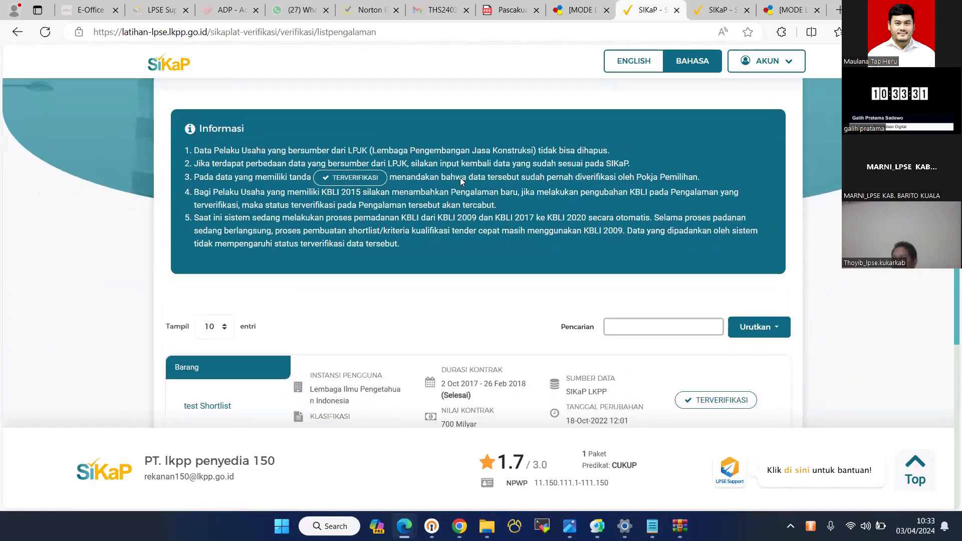
scroll(729, 365, "down", 2)
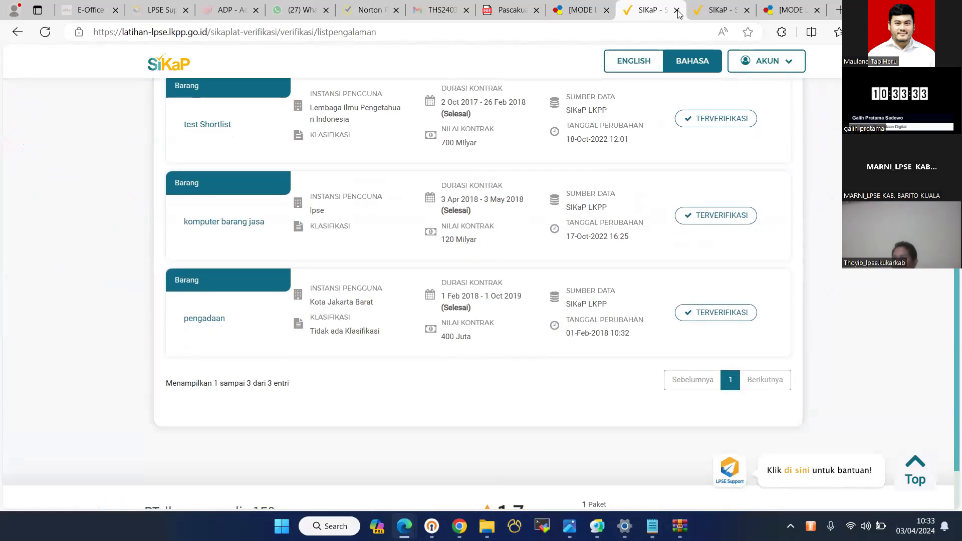
scroll(728, 362, "up", 10)
scroll(790, 203, "up", 3)
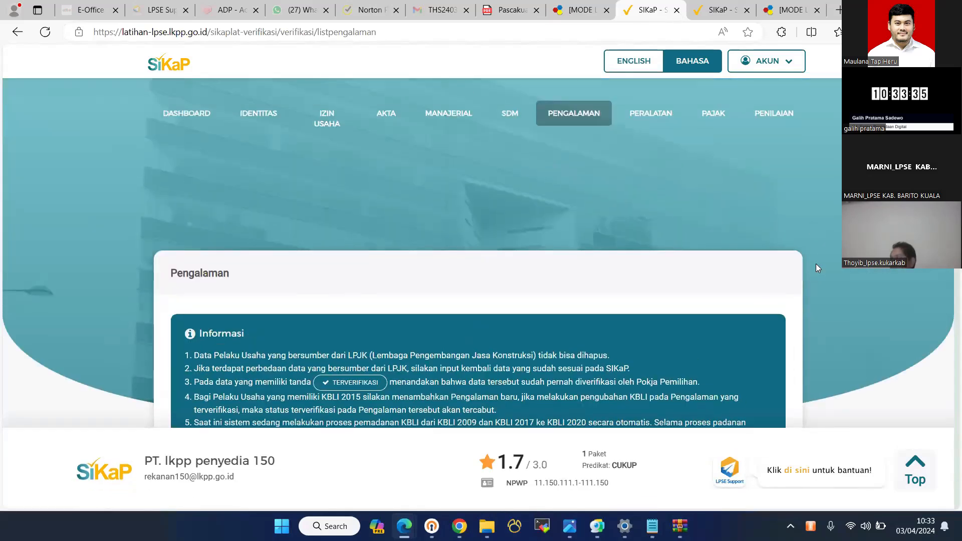
key("ctrl+shift+Tab")
- Confirm SIKaP verification for PT. lkpp penyedia 151 and 150 so both show Terverifikasi
left_click(677, 10)
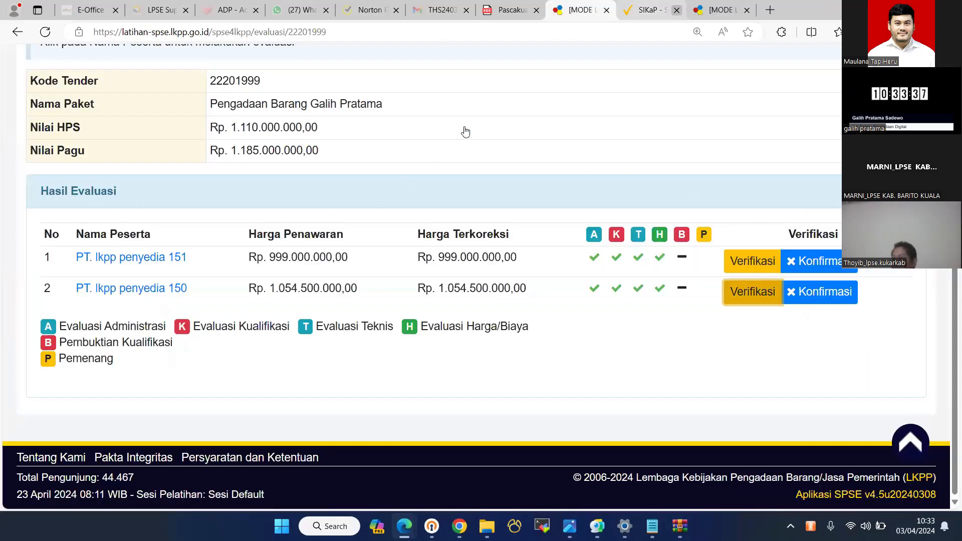
left_click(676, 10)
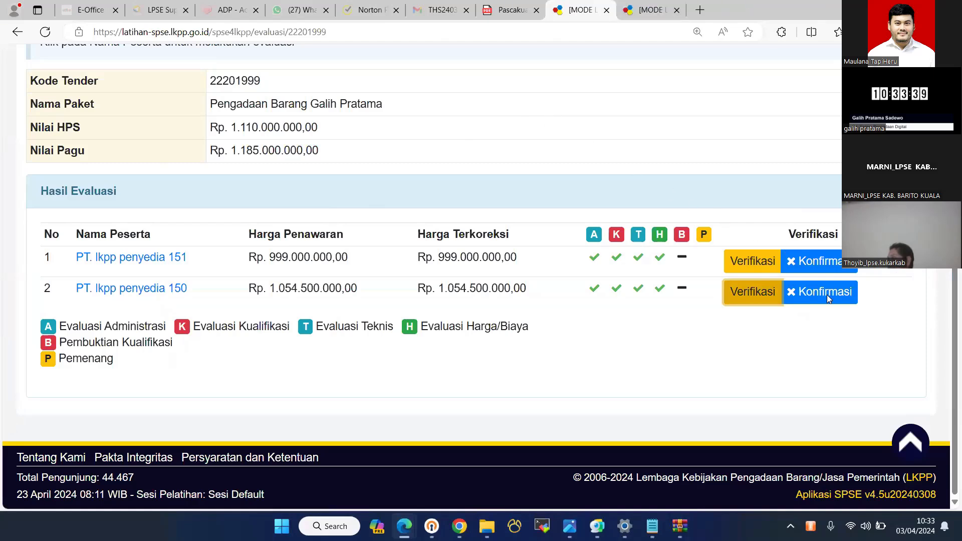
left_click(812, 262)
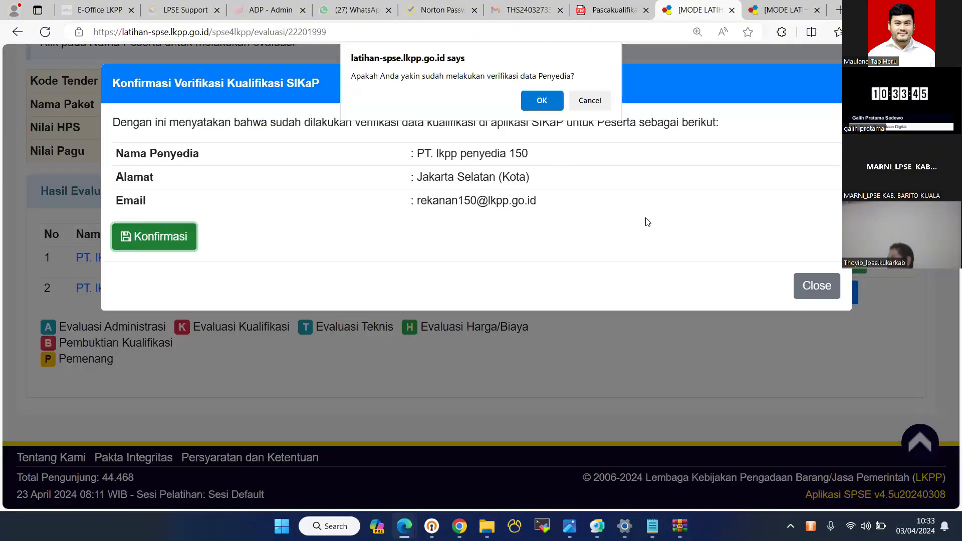
key("Return")
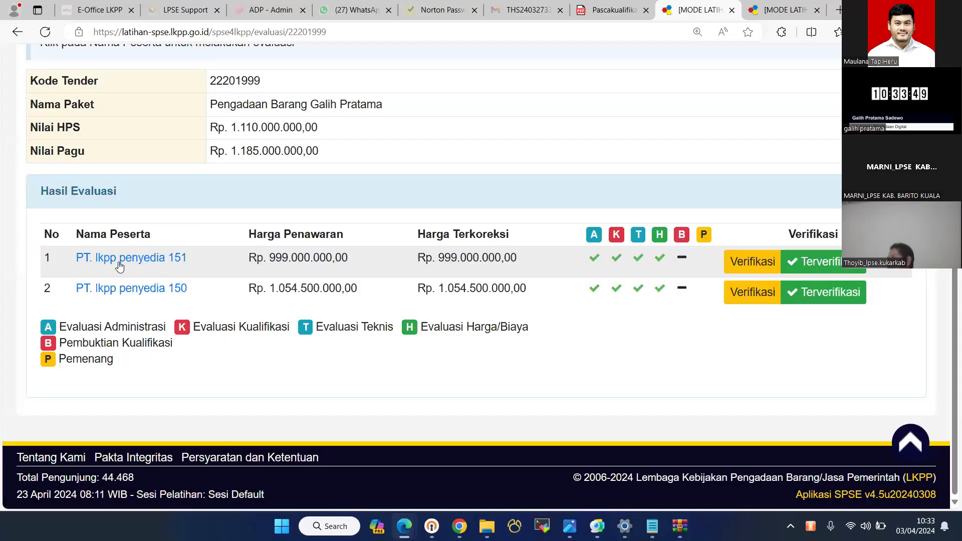
left_click(124, 260)
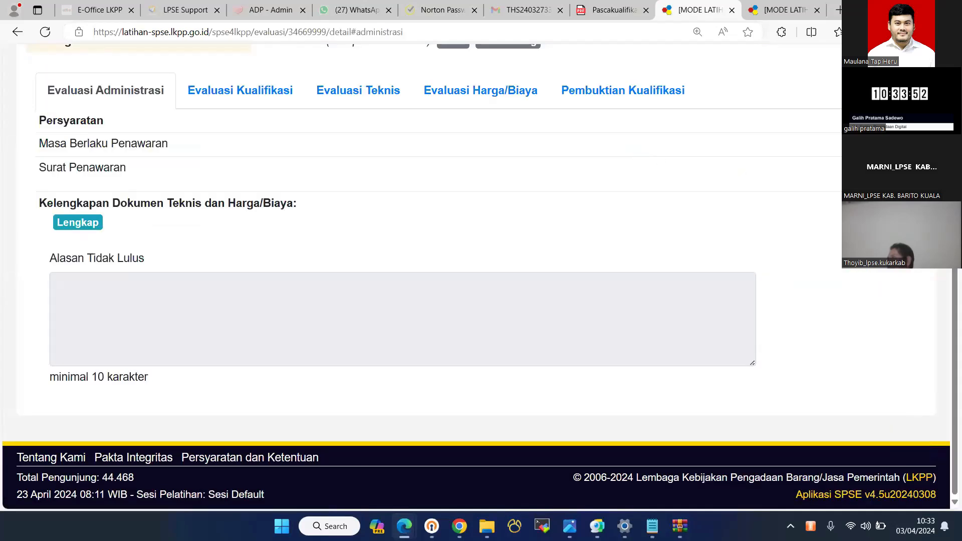
- Review the qualification proof requirements and accept that PT. lkpp penyedia 151 passes
left_click(622, 90)
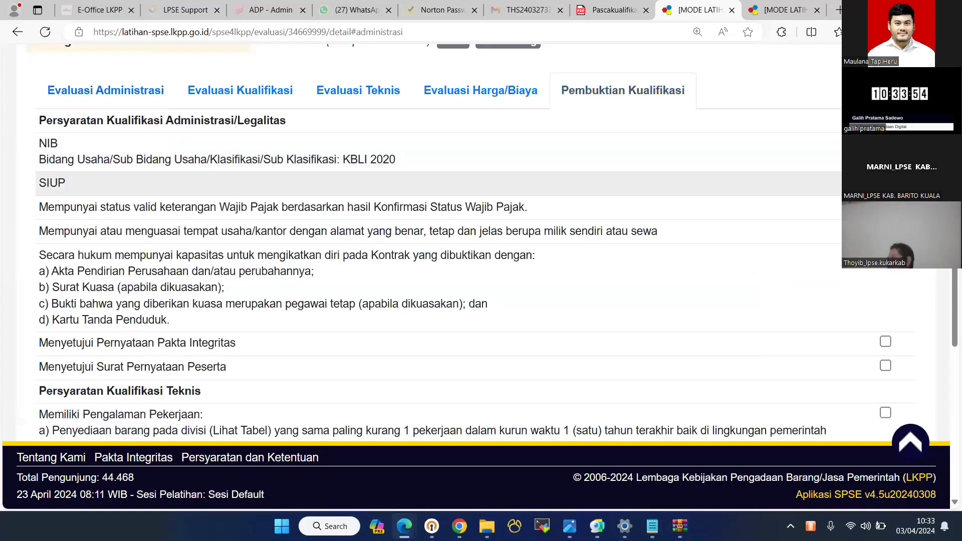
scroll(451, 240, "down", 4)
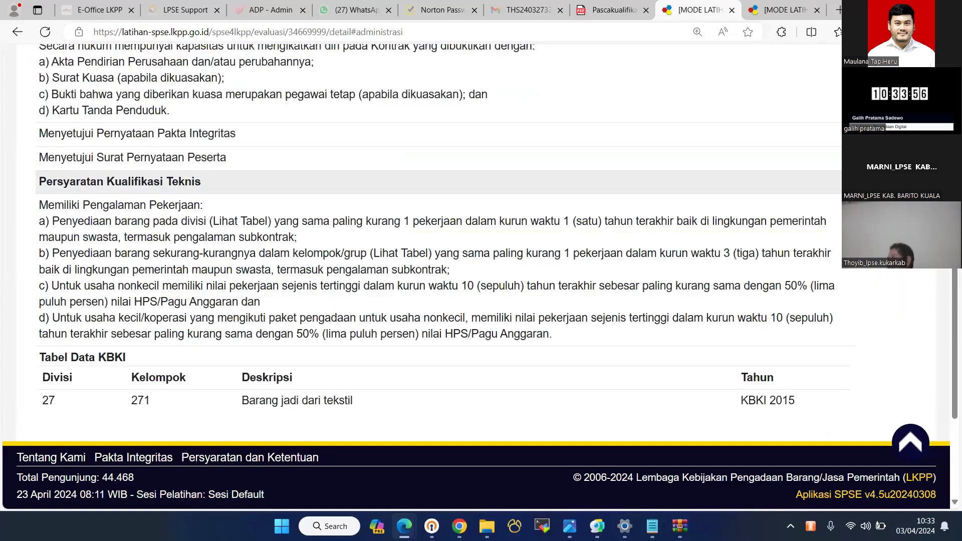
scroll(39, 383, "down", 2)
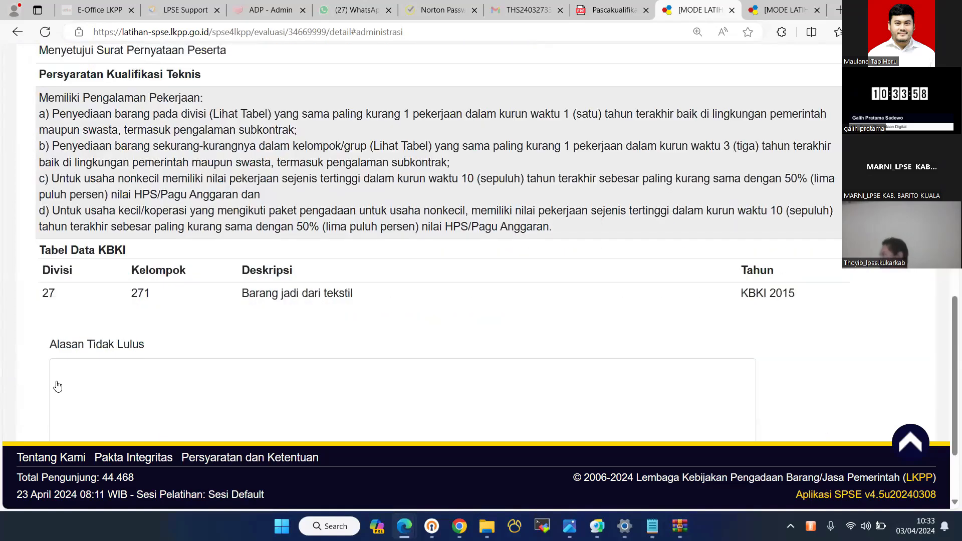
scroll(325, 261, "down", 3)
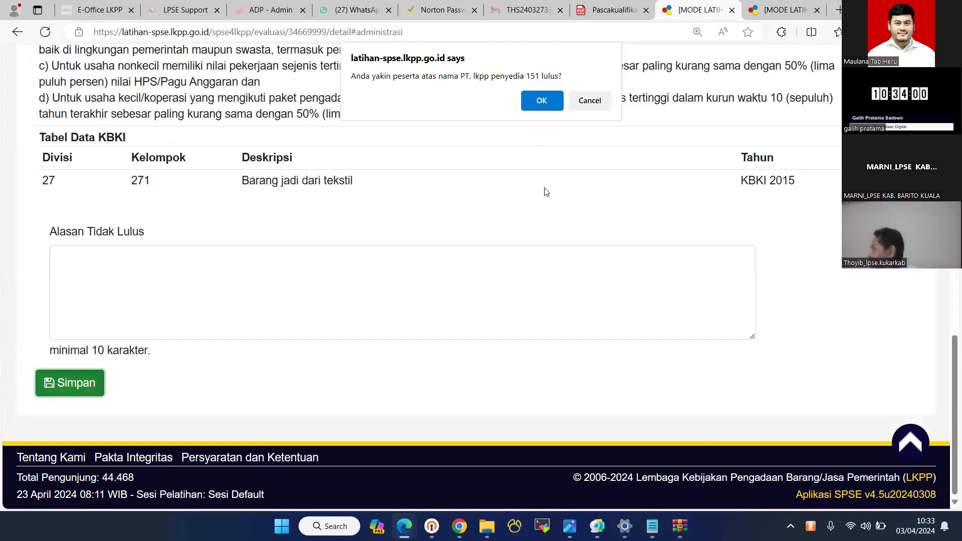
key("Return")
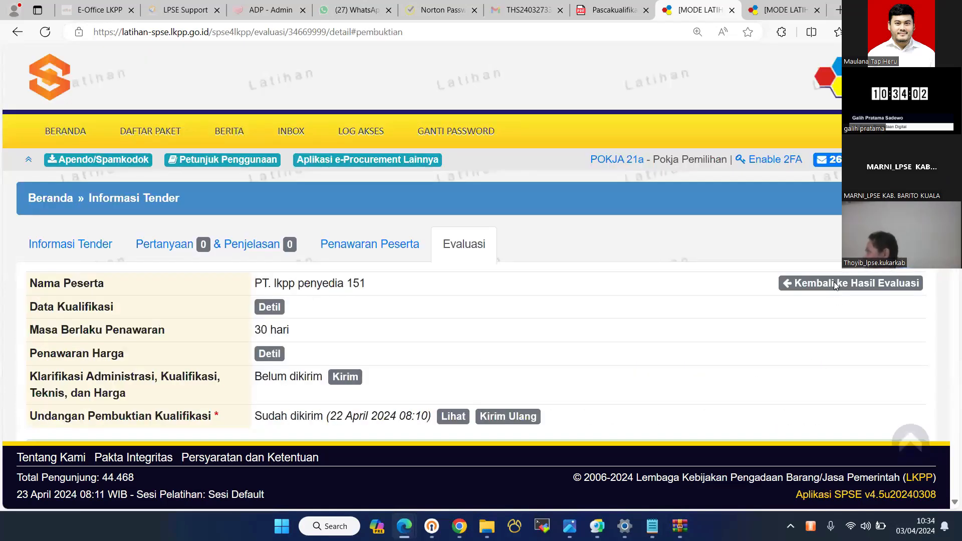
- Review PT. lkpp penyedia 150's qualification proof requirements and confirm it passes
left_click(827, 283)
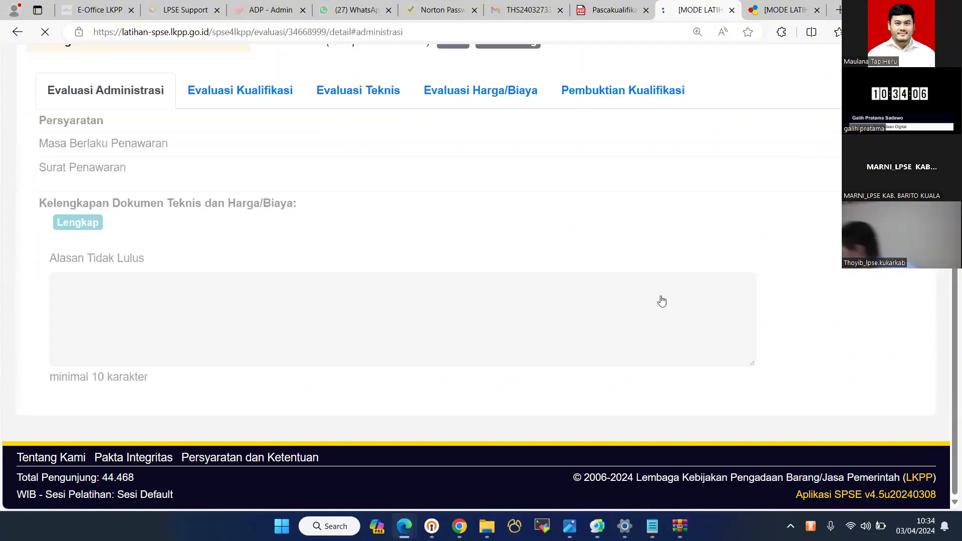
left_click(622, 208)
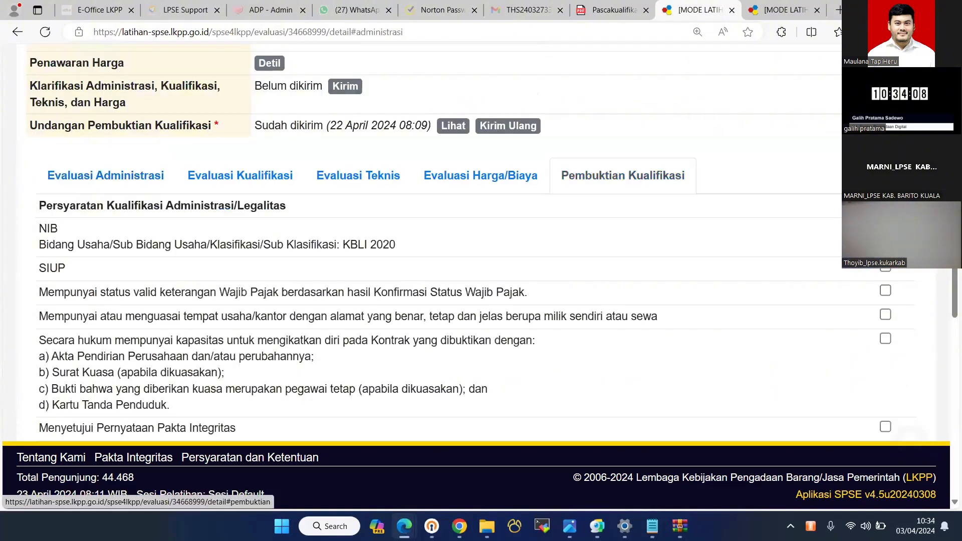
scroll(622, 208, "down", 2)
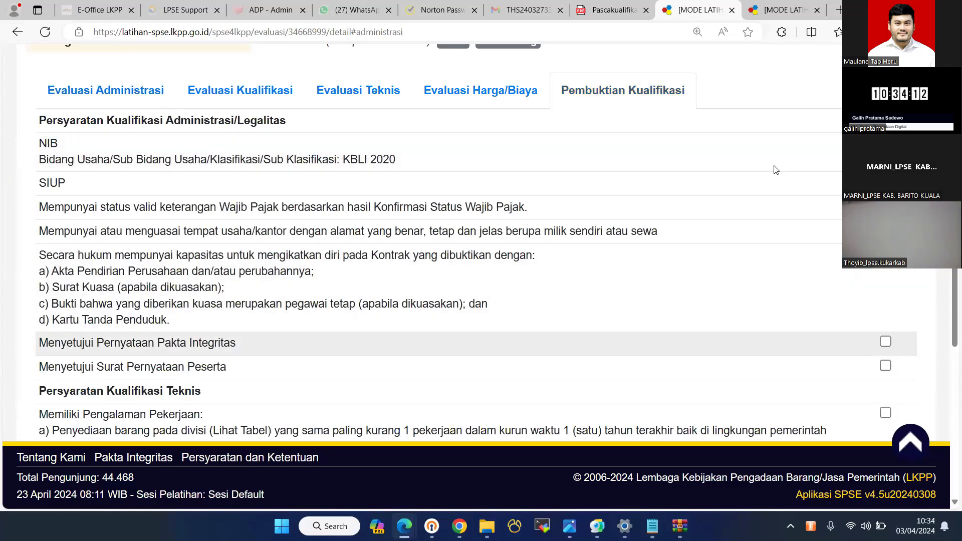
scroll(266, 341, "down", 5)
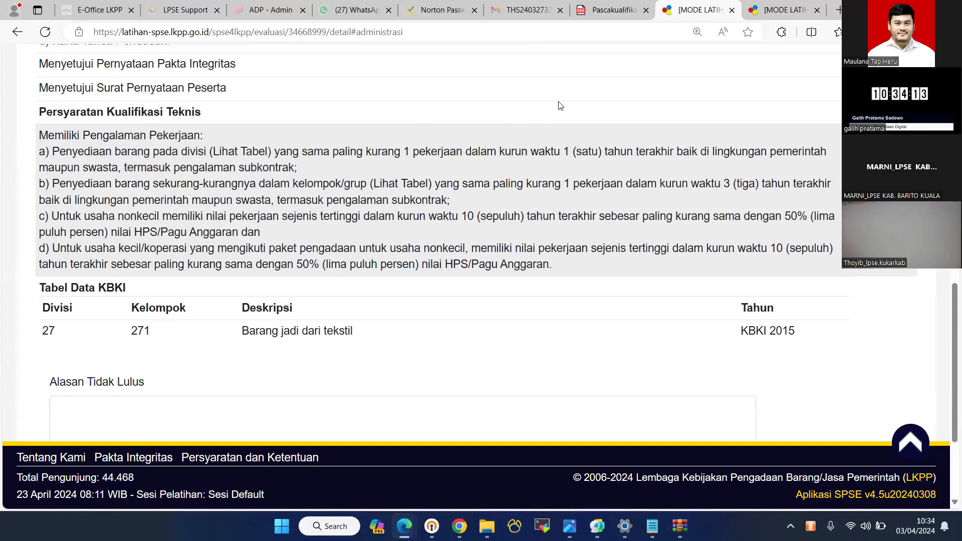
scroll(561, 106, "down", 3)
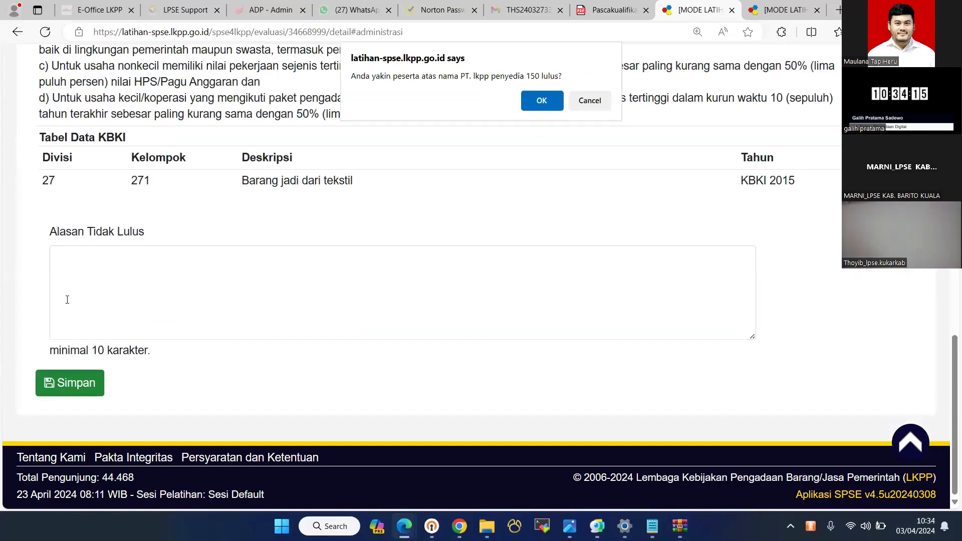
key("Return")
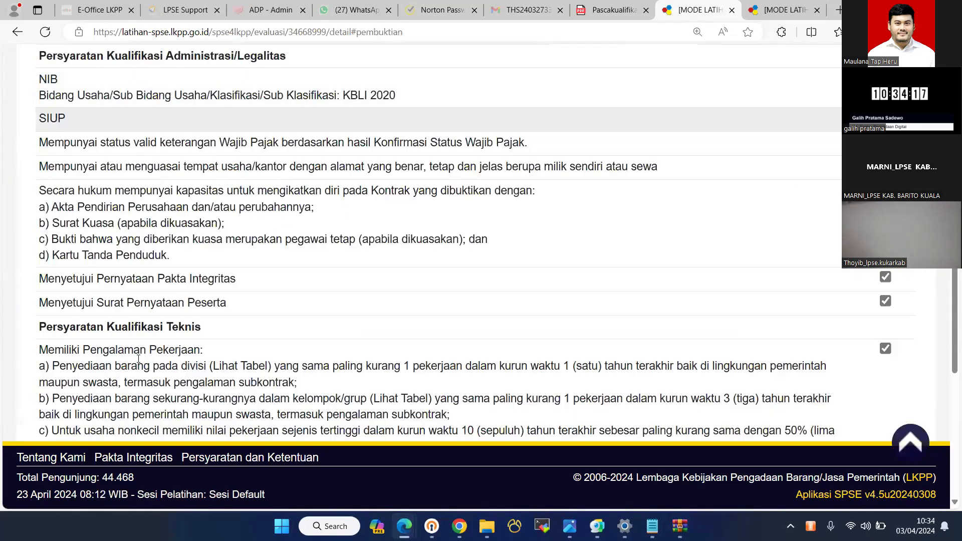
- Return to the evaluation results, then bring up tender 22201999's schedule at Pembuktian Kualifikasi
scroll(482, 249, "down", 7)
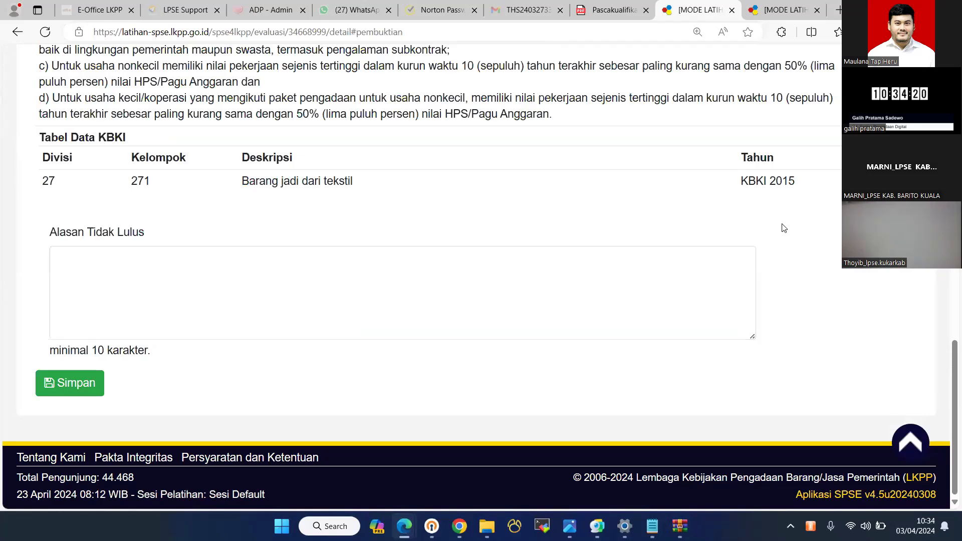
scroll(742, 246, "up", 7)
key("alt+Left")
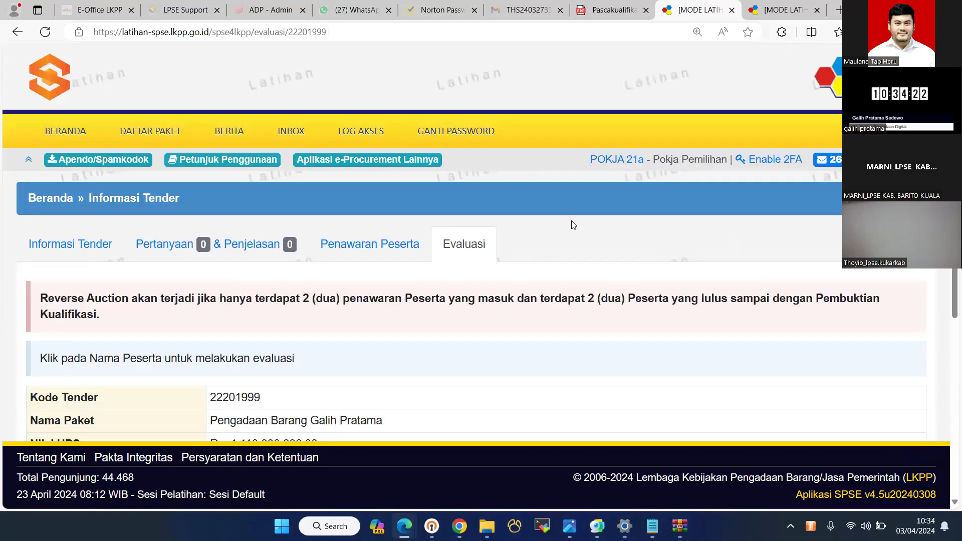
scroll(359, 189, "down", 5)
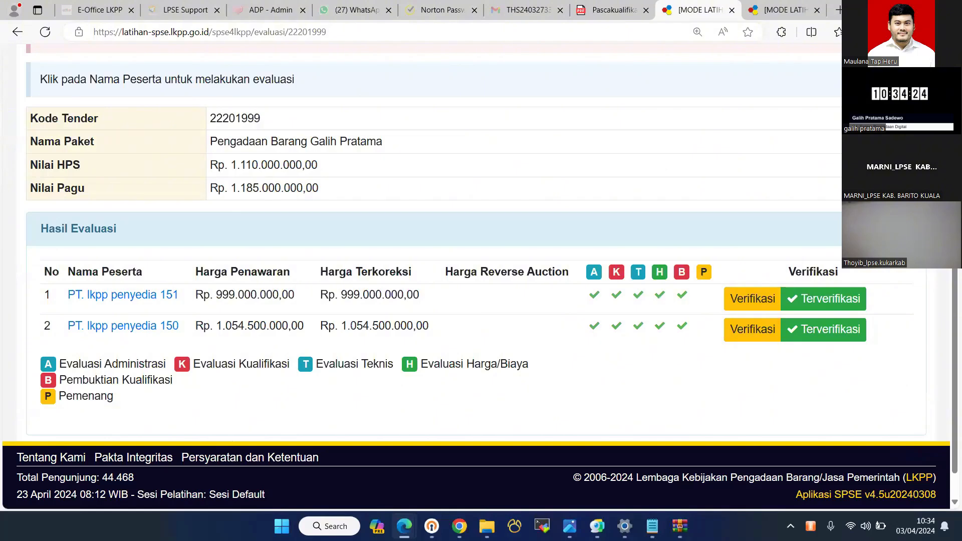
scroll(734, 10, "up", 4)
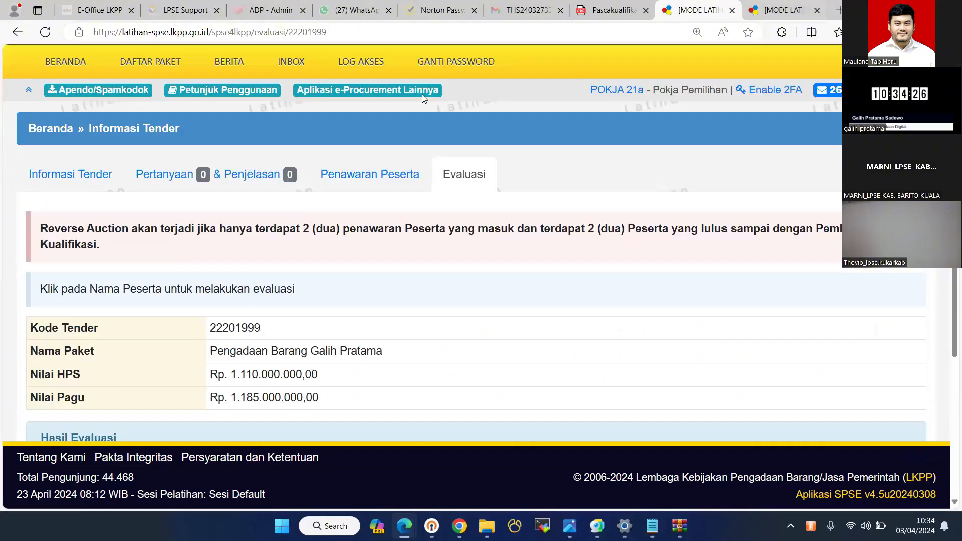
key("ctrl+Tab")
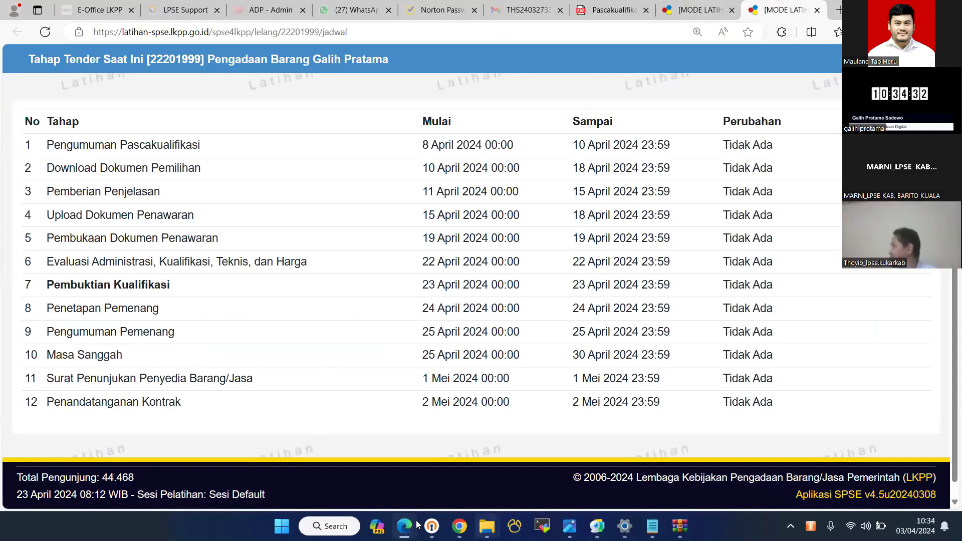
- Move the trainer's Sesi Default date forward to 24 April 2024
key("alt+Tab")
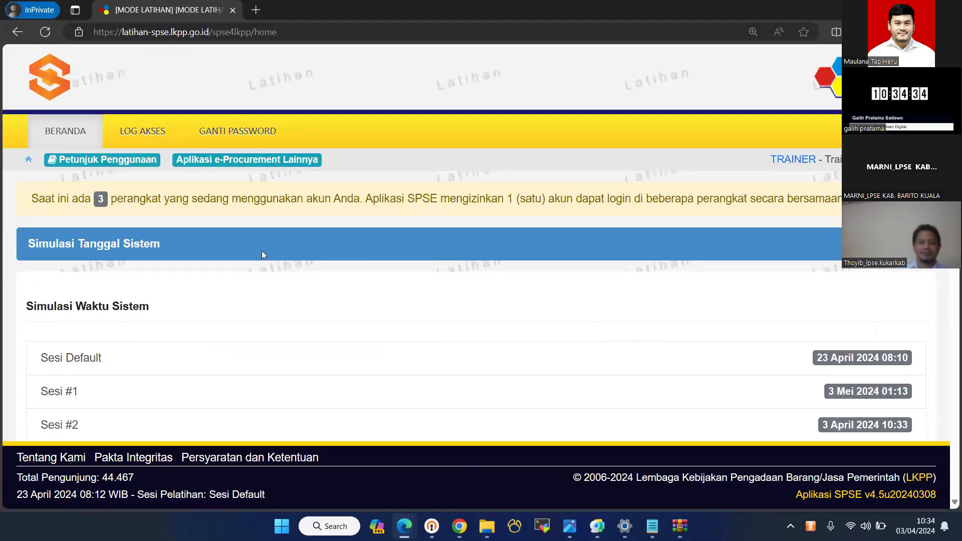
left_click(245, 358)
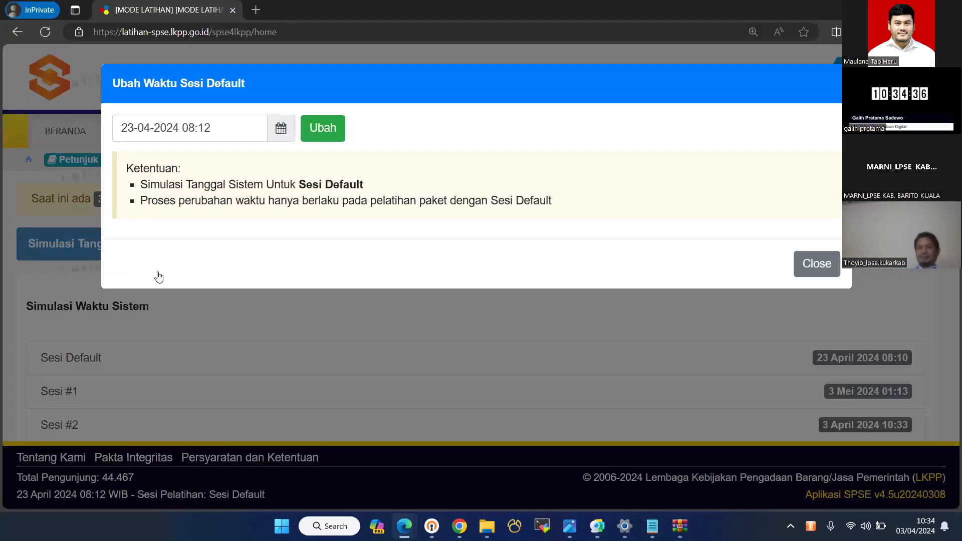
key("Right")
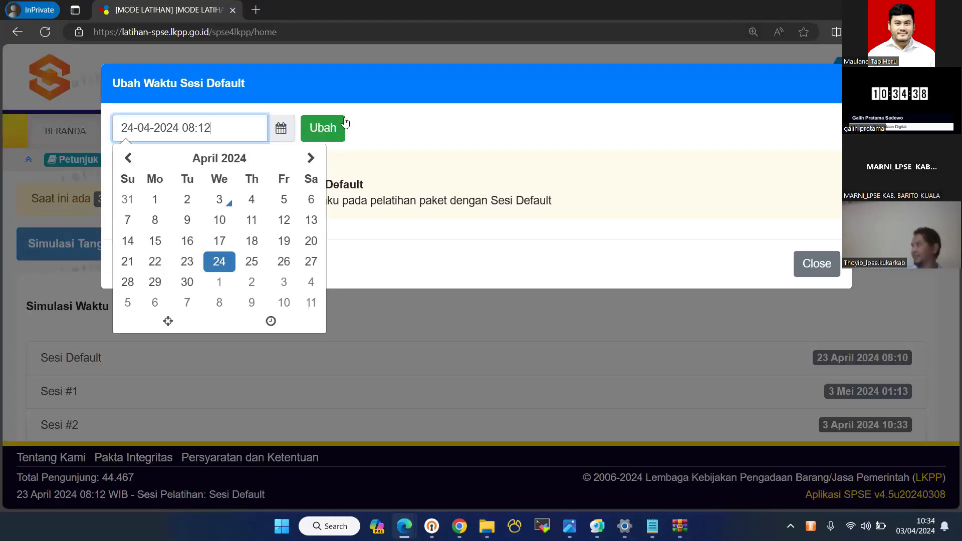
left_click(344, 120)
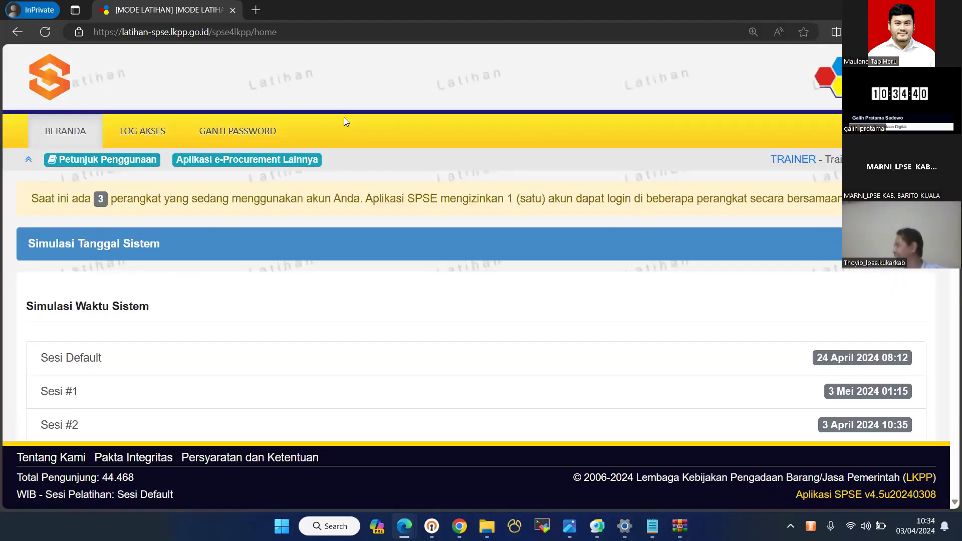
- Reload the Jadwal and Evaluasi pages so the tender shows the Penetapan Pemenang stage
key("alt+Tab")
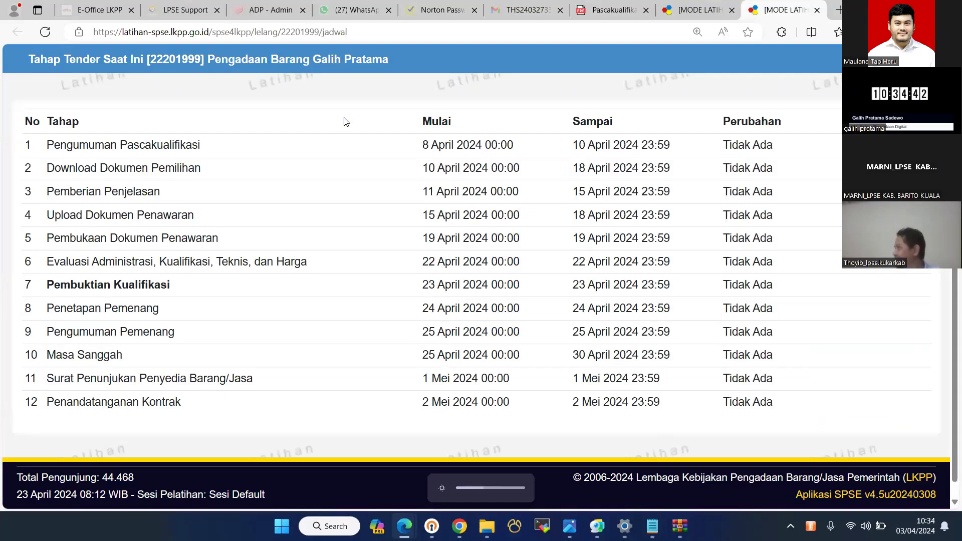
key("F5")
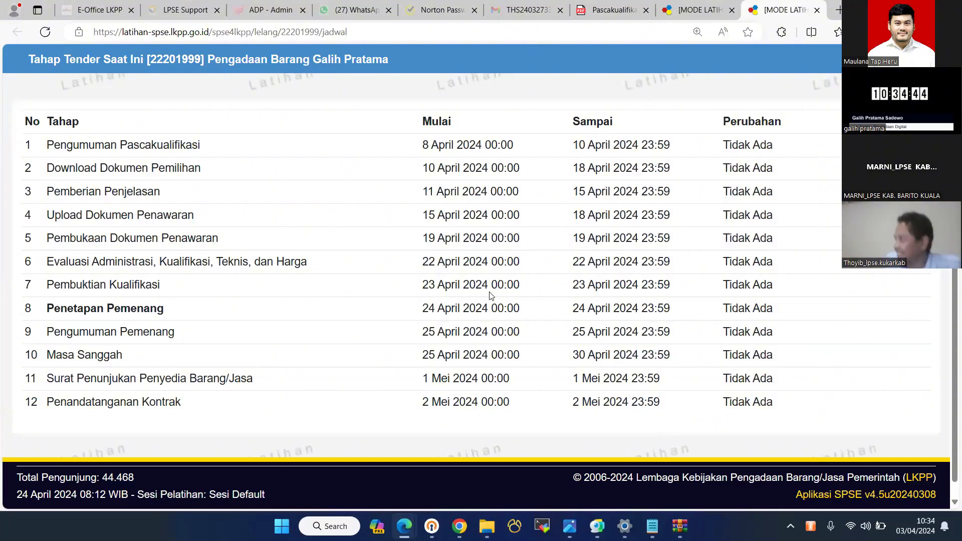
key("ctrl+Page_Up")
key("F5")
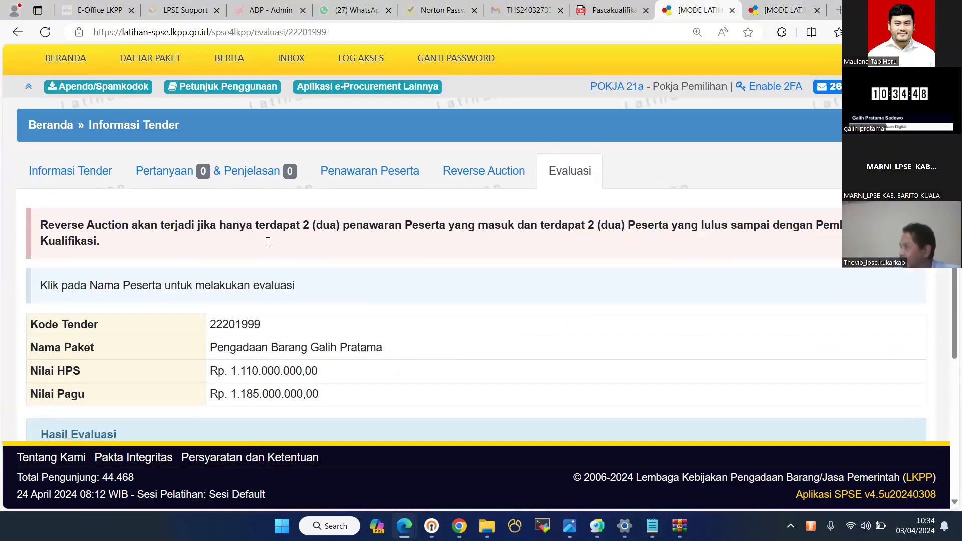
- Scroll through Hasil Evaluasi to confirm both participants remain verified
scroll(267, 241, "down", 4)
scroll(541, 249, "up", 6)
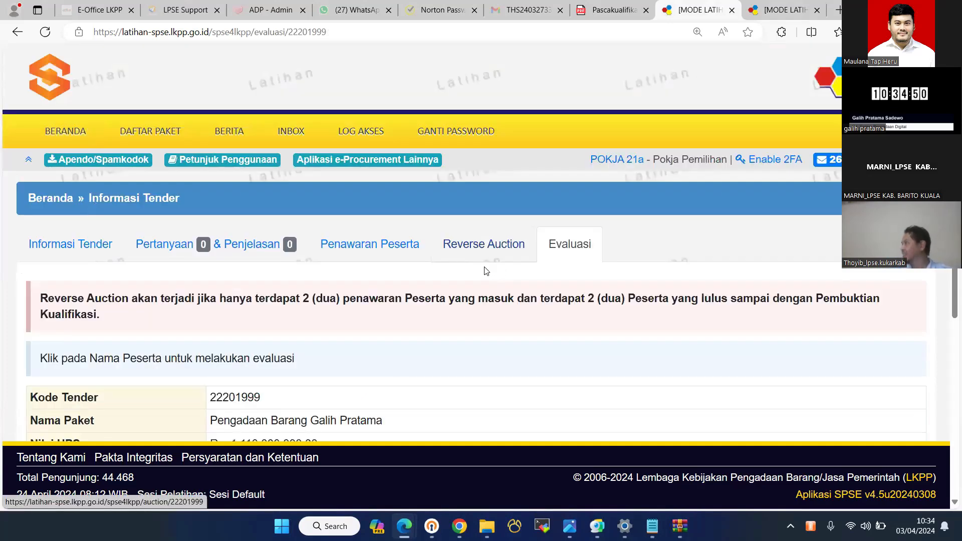
scroll(460, 270, "down", 6)
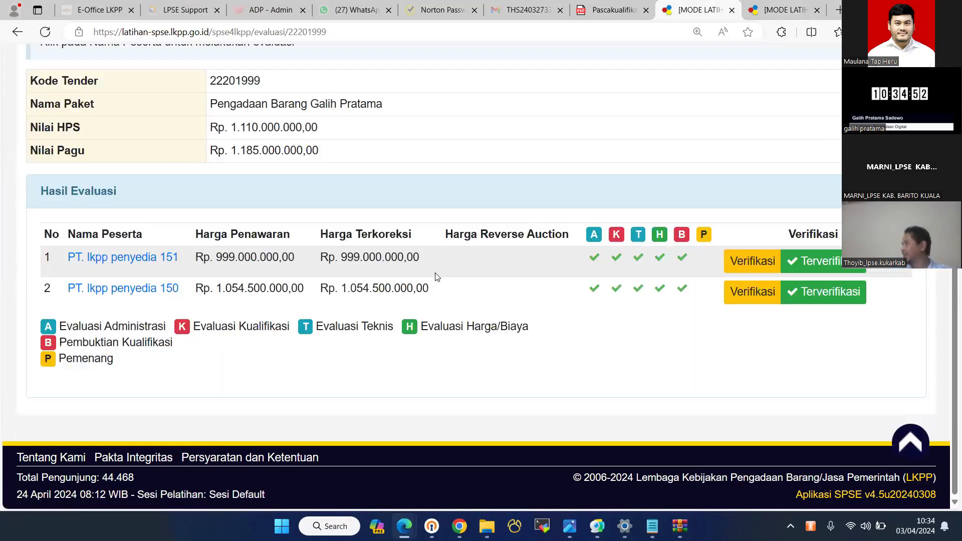
scroll(301, 261, "up", 5)
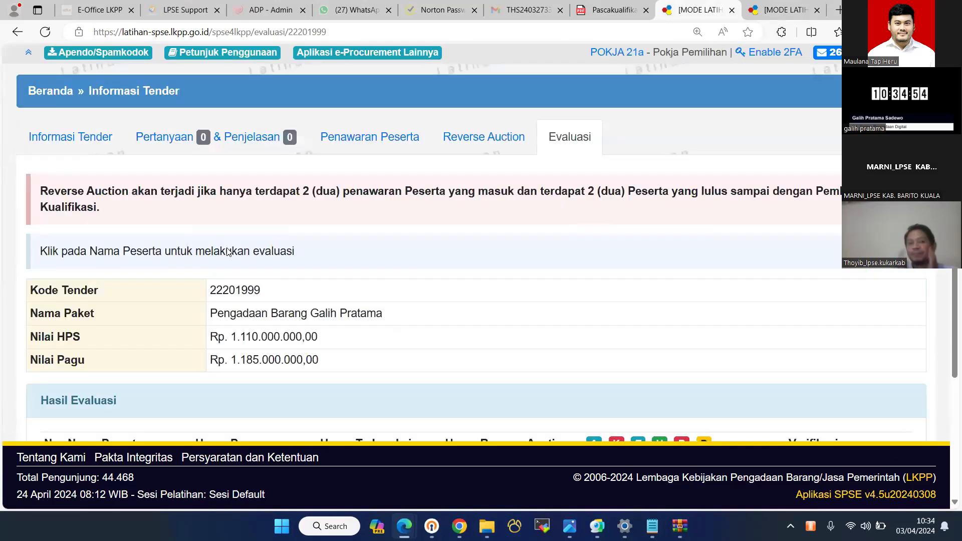
scroll(135, 269, "down", 1)
scroll(135, 269, "down", 4)
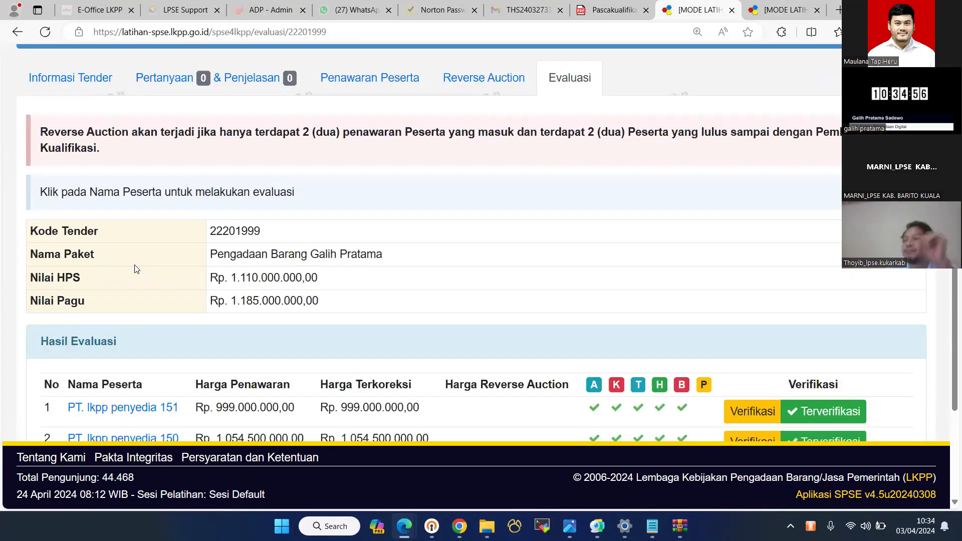
scroll(501, 151, "up", 3)
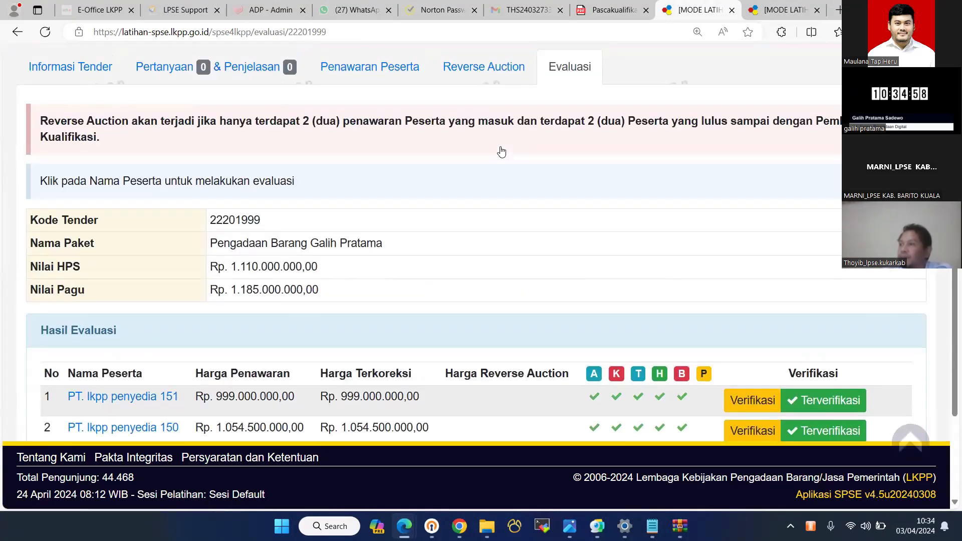
scroll(501, 152, "up", 1)
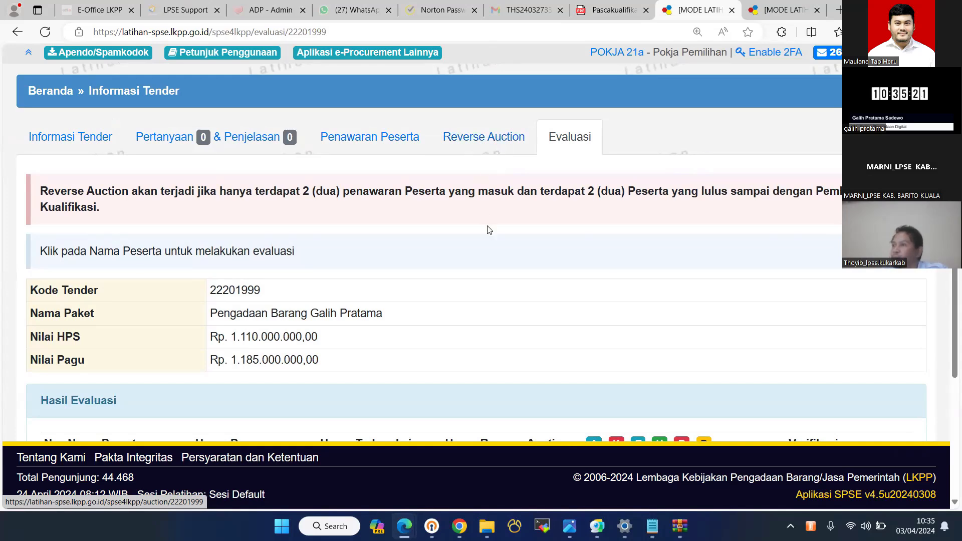
- Inspect the new Reverse Auction section, then leave for the public home page
scroll(489, 229, "down", 4)
scroll(449, 183, "up", 1)
scroll(530, 321, "down", 1)
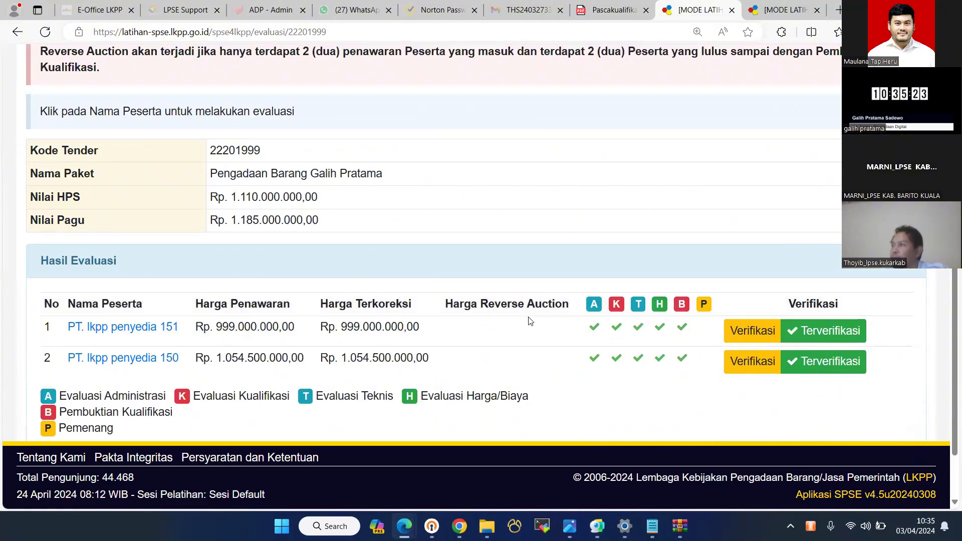
scroll(530, 321, "down", 1)
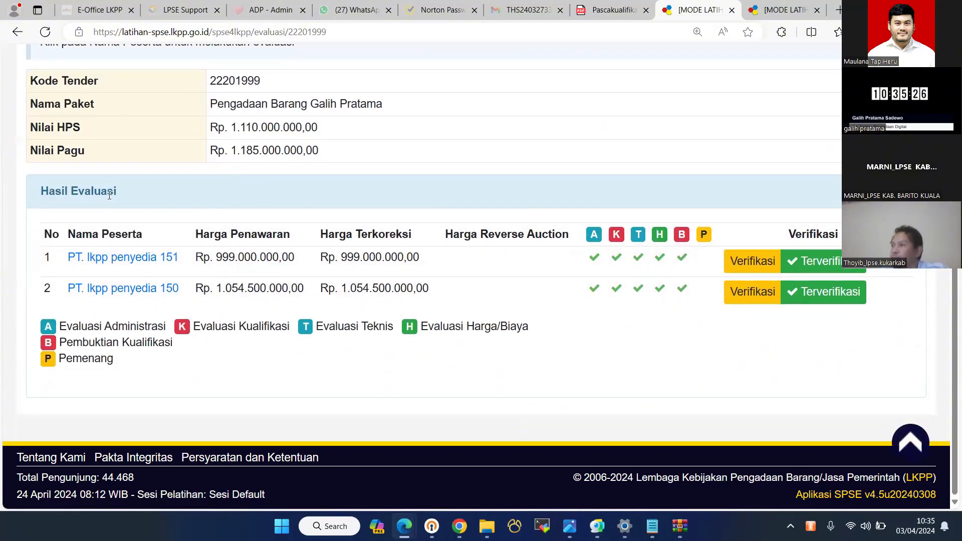
left_click_drag(115, 191, 752, 185)
scroll(481, 250, "up", 3)
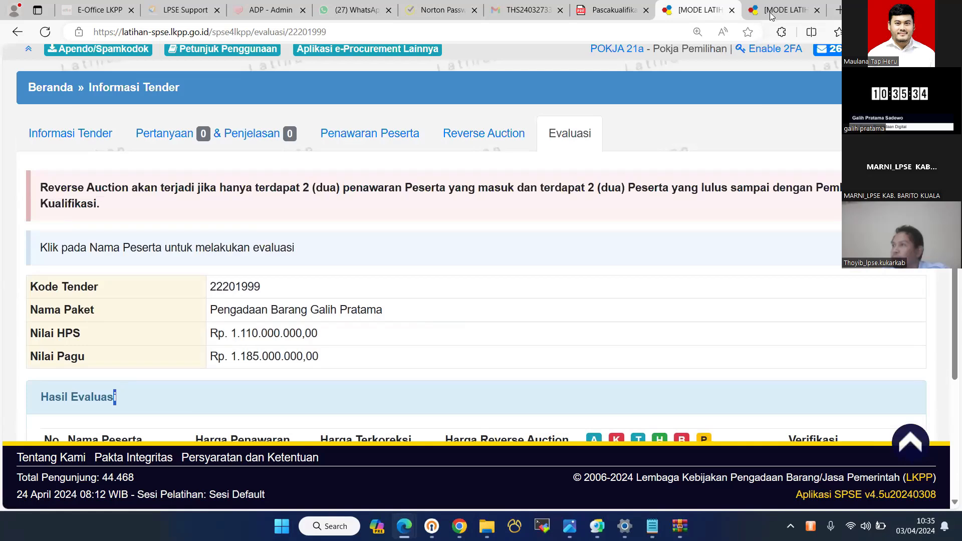
scroll(481, 250, "up", 1)
left_click(901, 122)
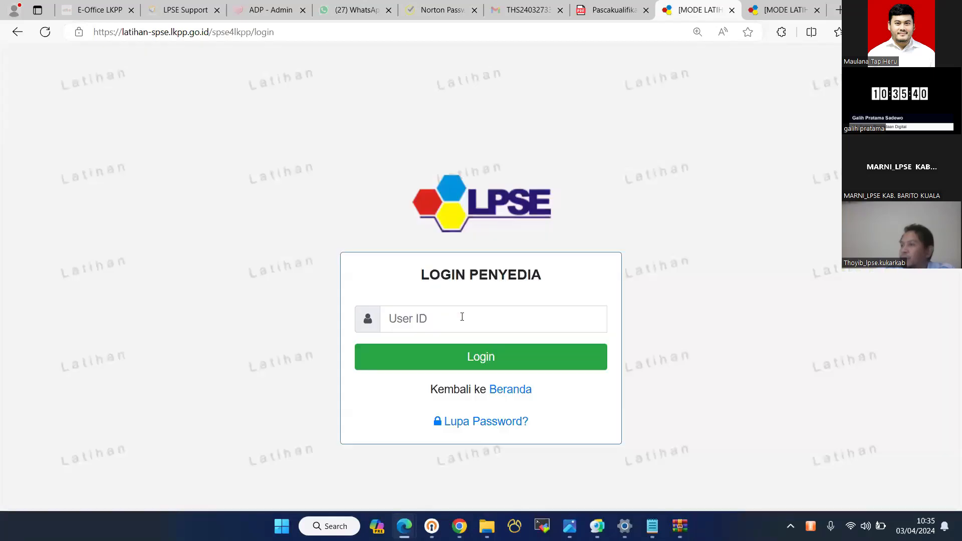
- Attempt the provider login with an incomplete user ID, then return to the home page
left_click(462, 317)
type("rekanan10")
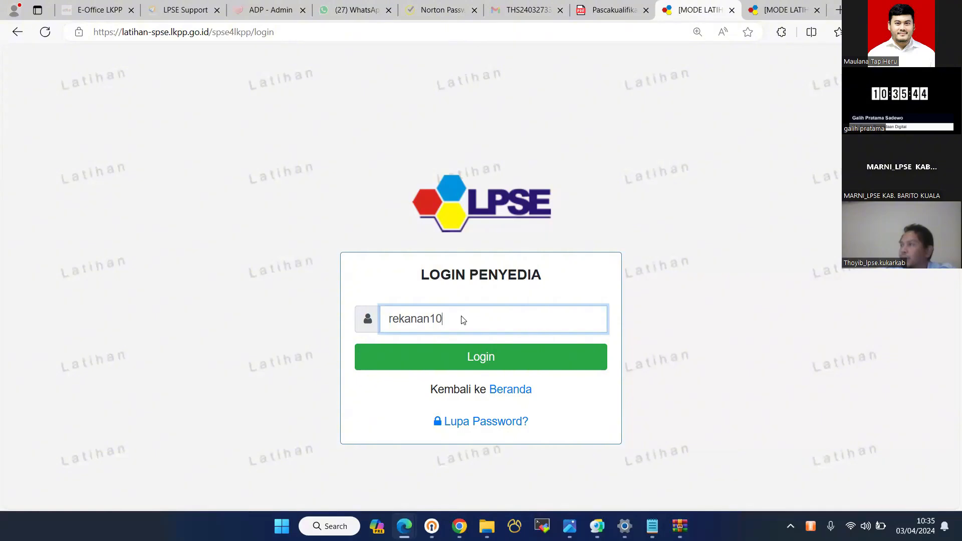
key("Return")
scroll(477, 476, "down", 3)
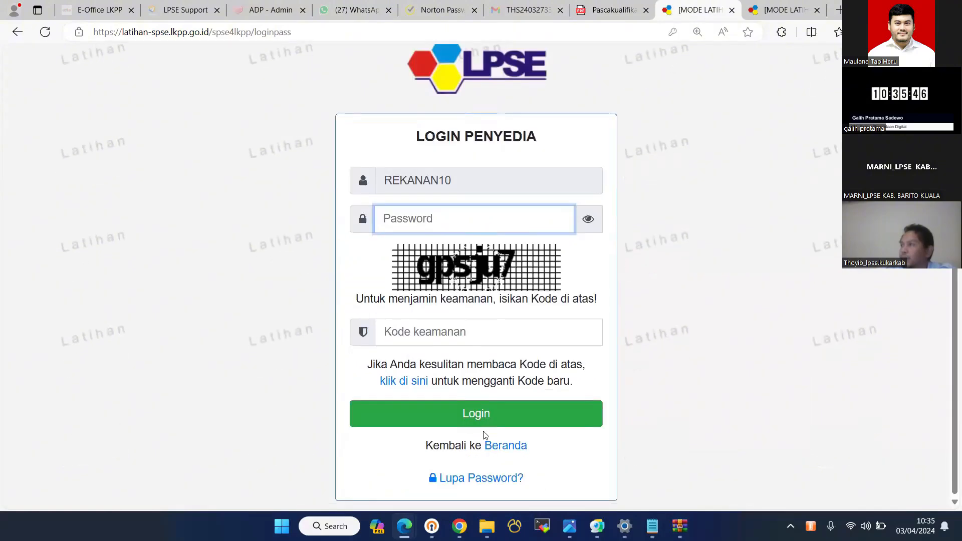
left_click(510, 445)
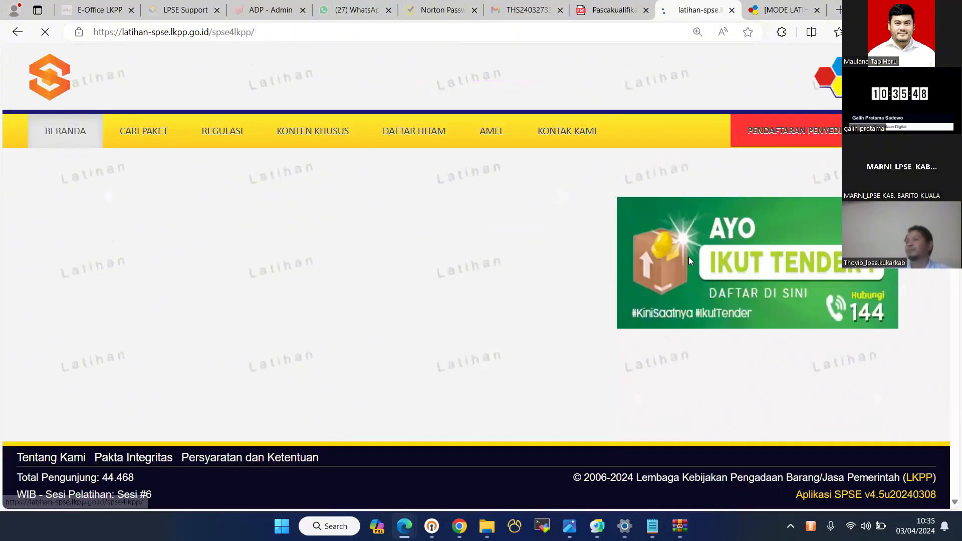
- Log in as provider PT. lkpp penyedia 150 with the corrected user ID and security code
left_click(496, 269)
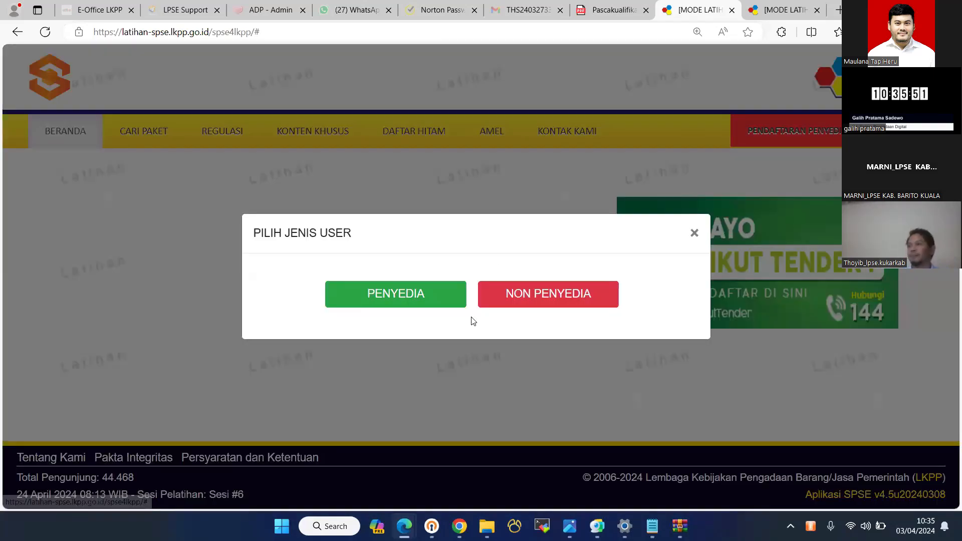
type("rekanan150")
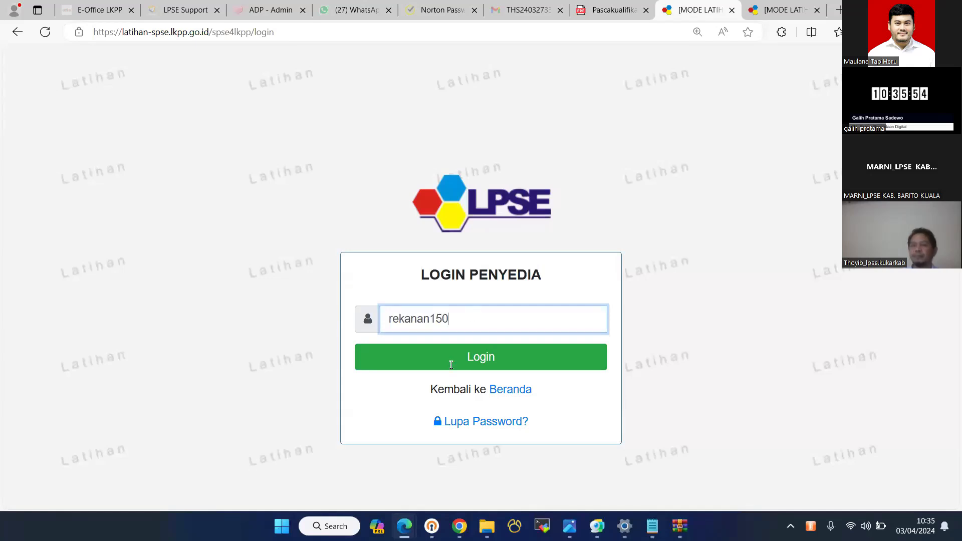
key("Return")
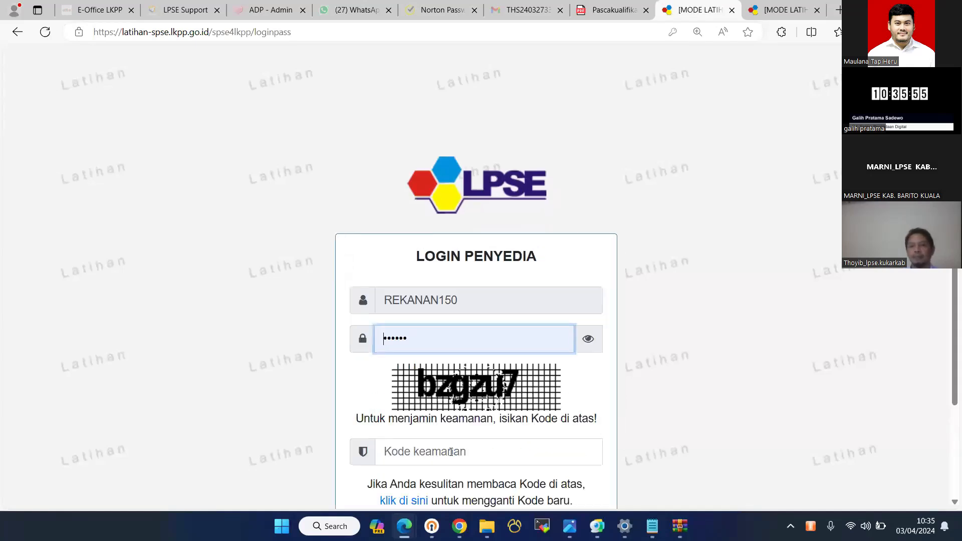
left_click(450, 452)
type("bzg")
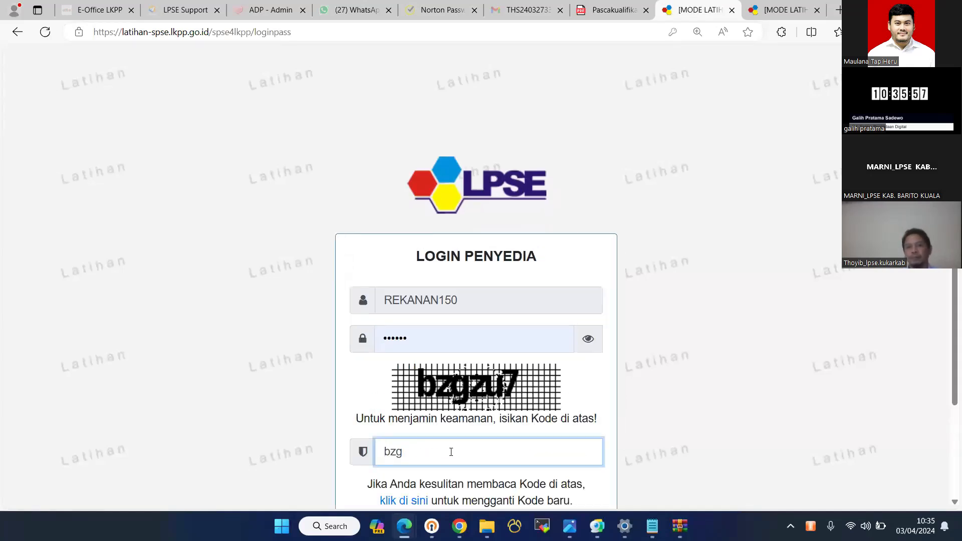
type("zu7")
key("Return")
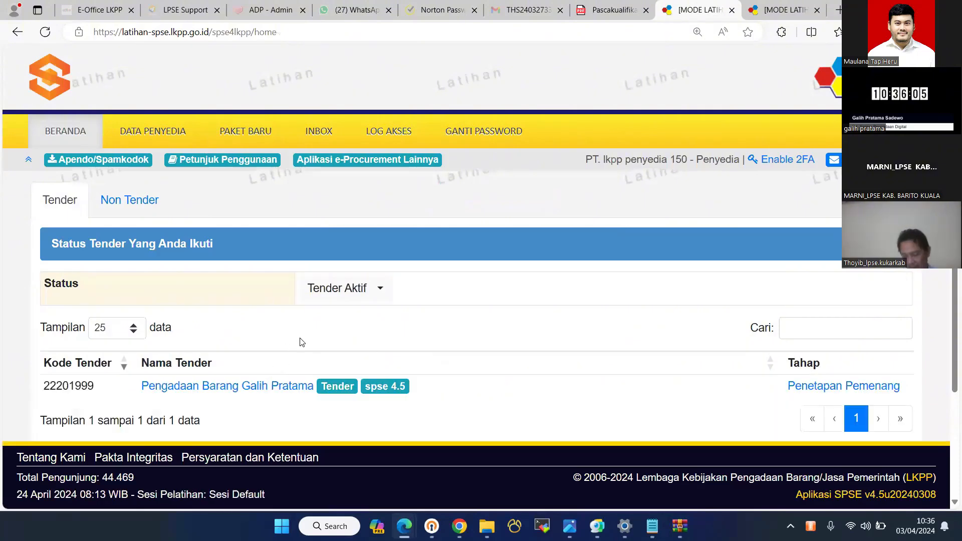
- Scroll through tender 22201999's Informasi Tender as the provider
scroll(301, 339, "down", 1)
scroll(301, 339, "down", 2)
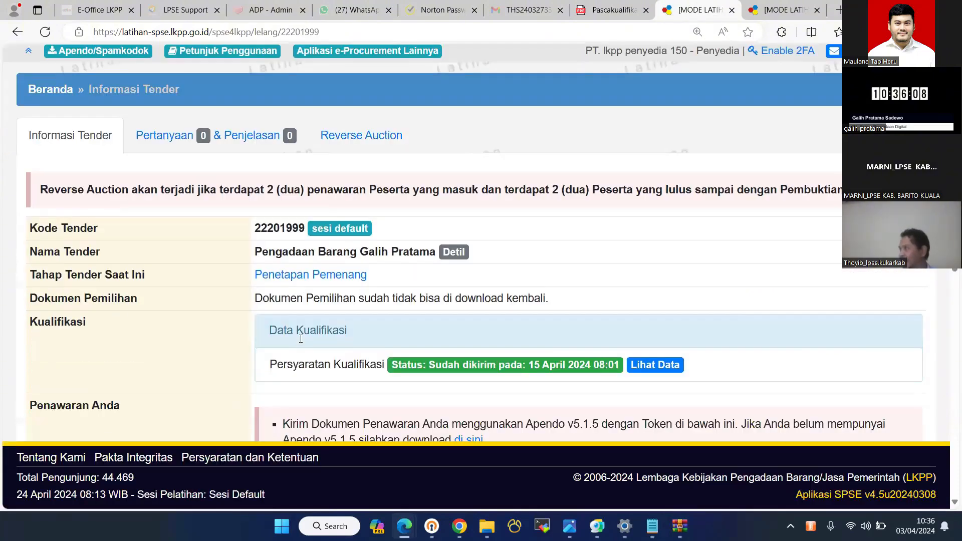
scroll(300, 339, "down", 5)
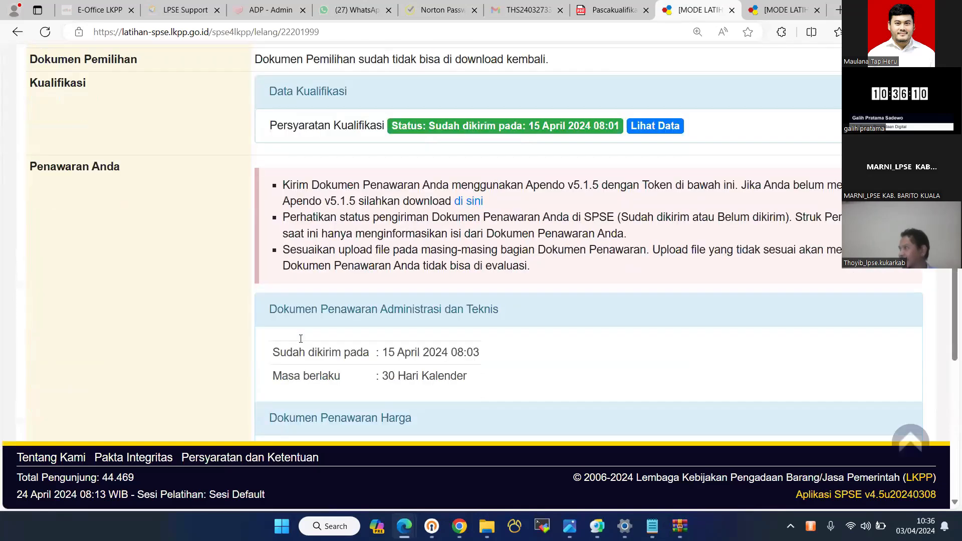
scroll(300, 339, "down", 7)
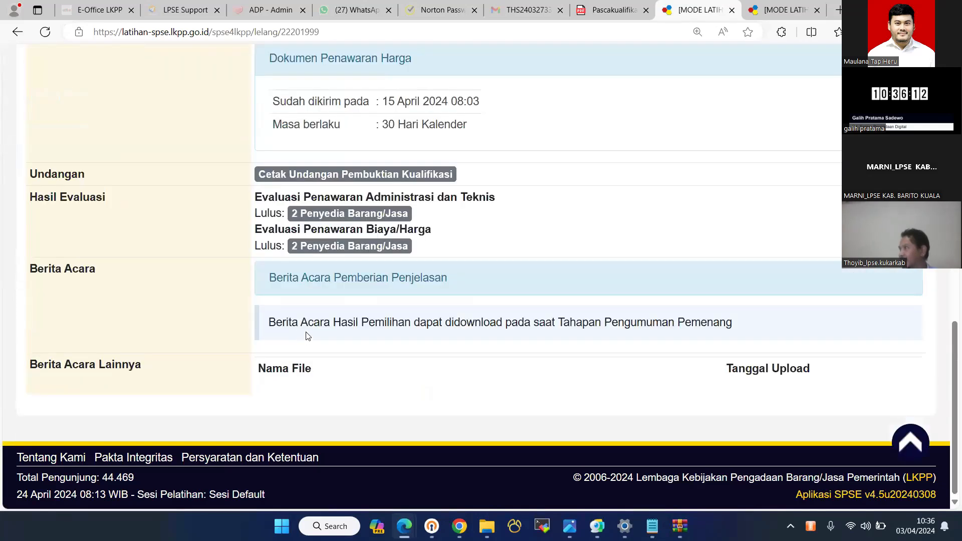
scroll(308, 336, "up", 6)
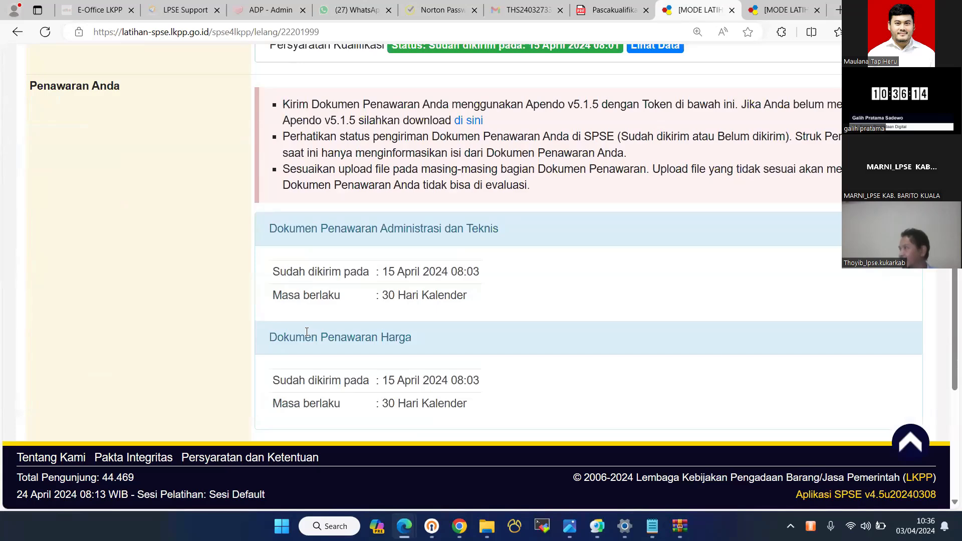
scroll(321, 306, "up", 1)
scroll(351, 266, "down", 7)
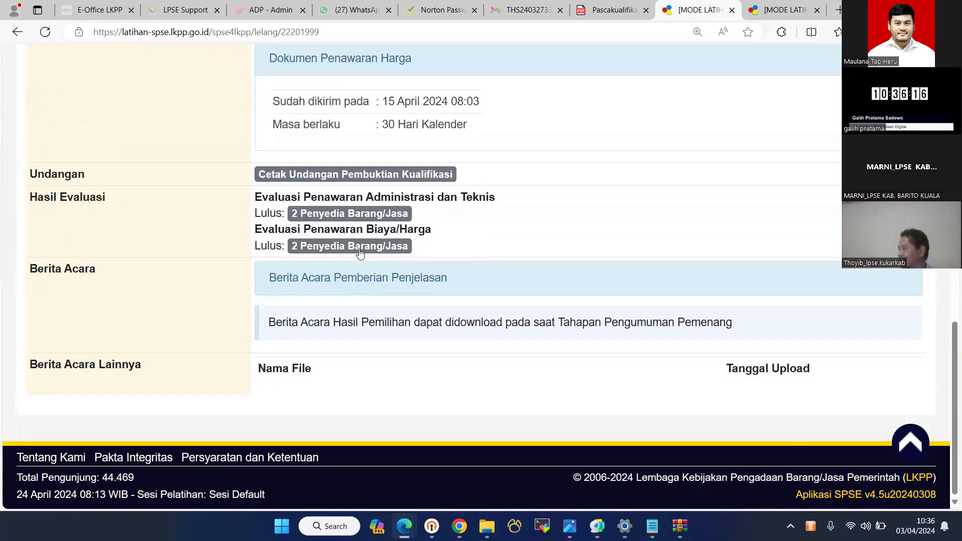
- Review the not-yet-started Reverse Auction item table totalling Rp 950.000.000,00
left_click(359, 246)
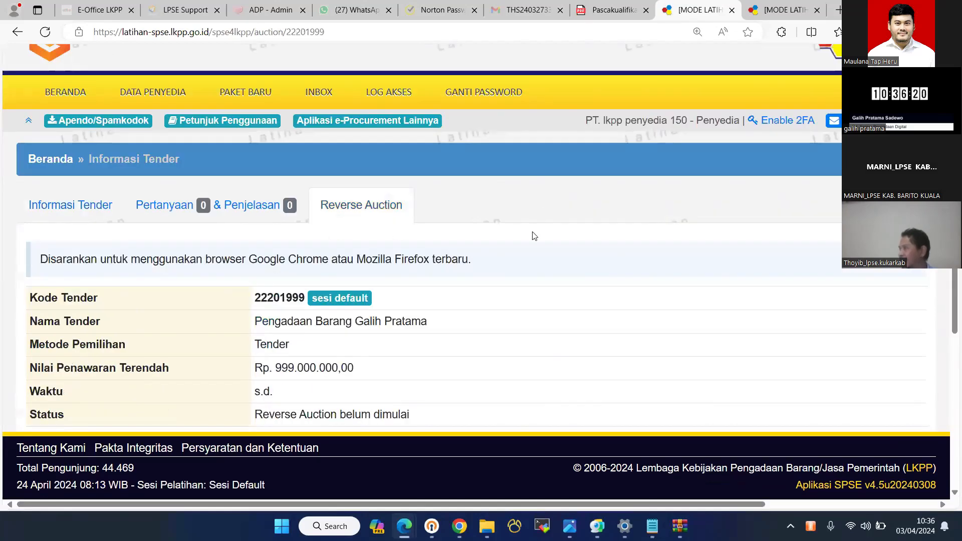
scroll(536, 251, "down", 6)
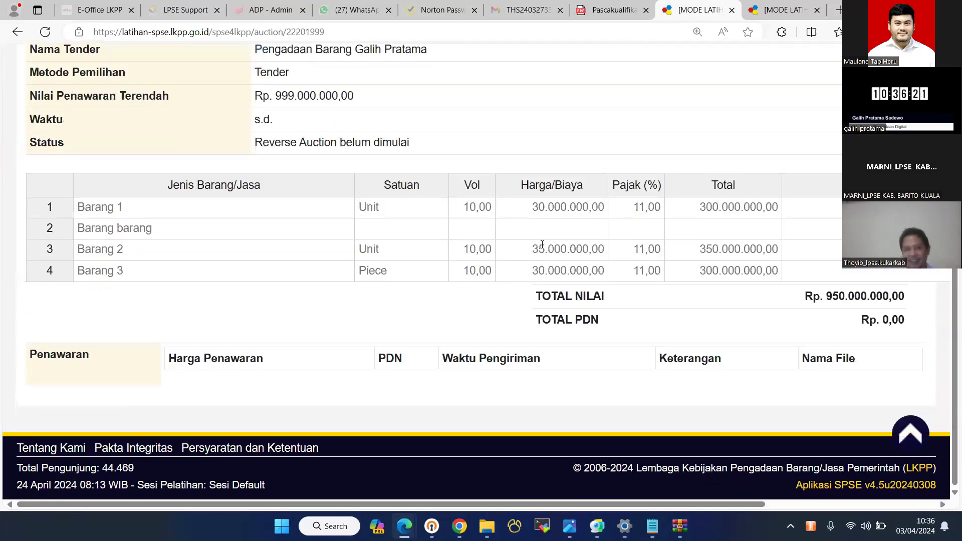
left_click(540, 203)
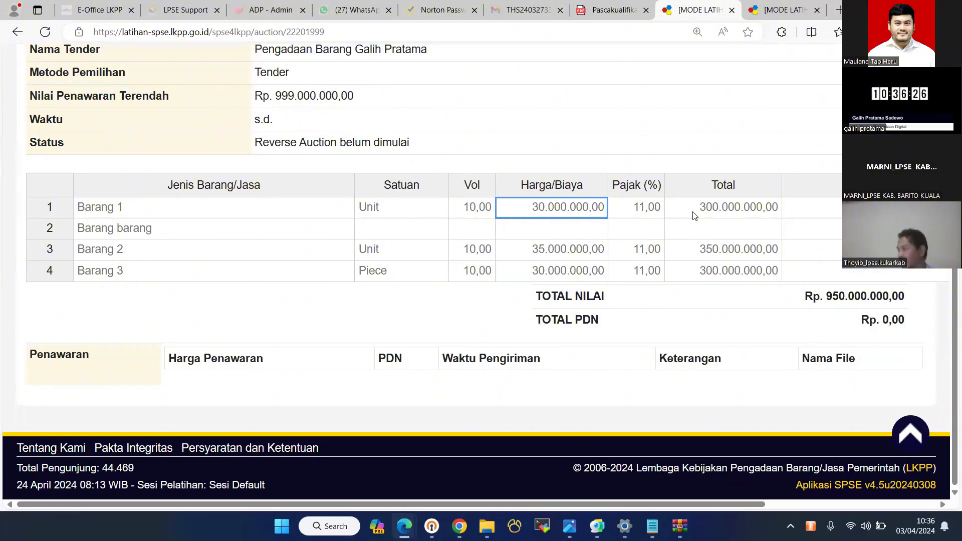
key("Tab")
scroll(434, 281, "up", 5)
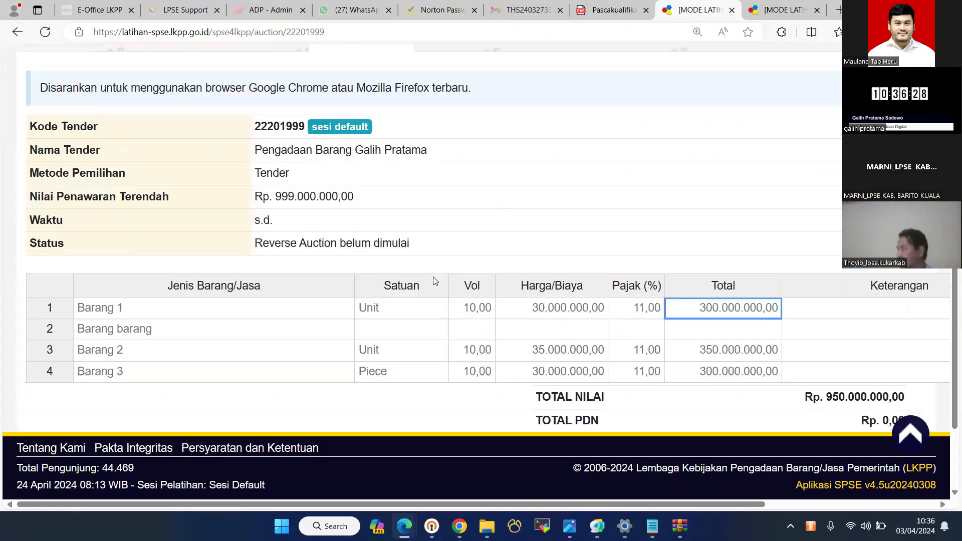
scroll(435, 281, "down", 2)
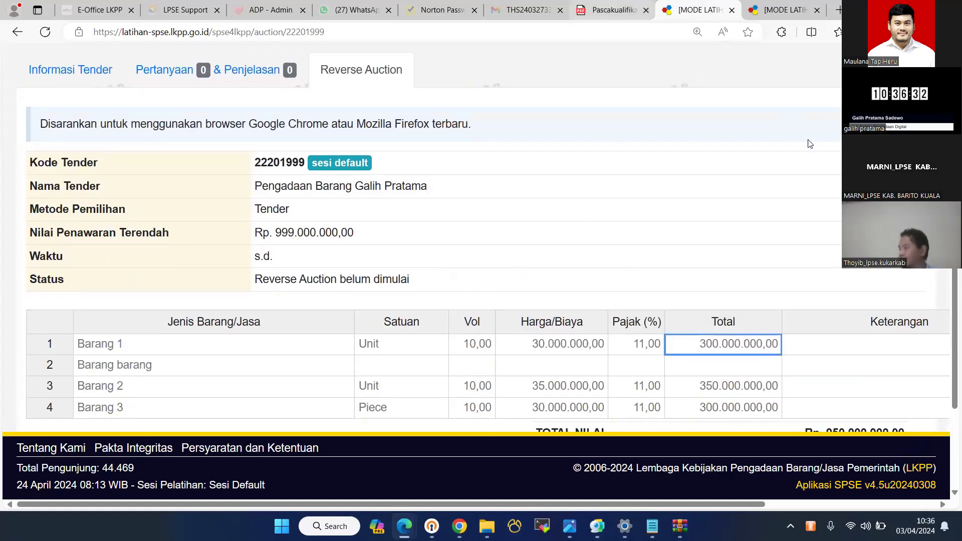
- Leave the provider account and return to the public home page
key("ctrl+shift+Tab")
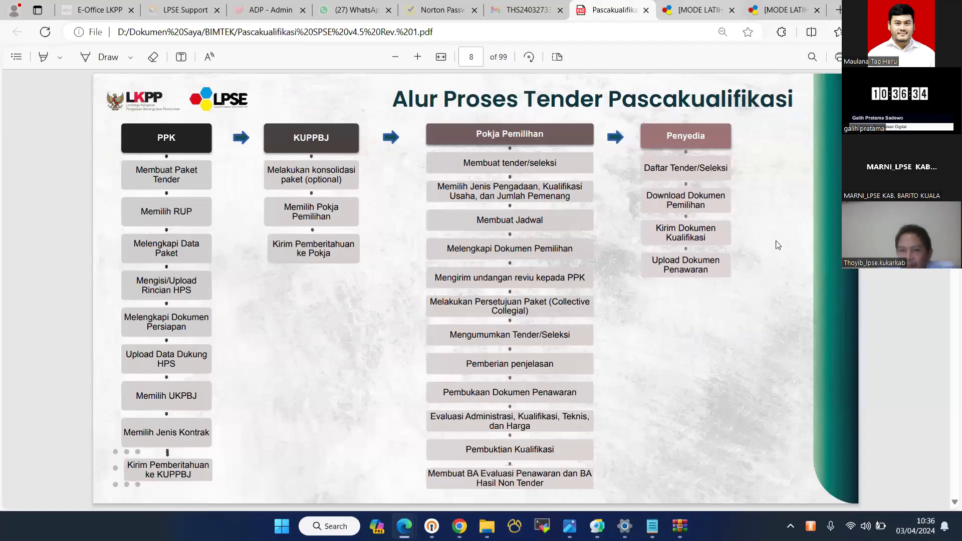
key("ctrl+Tab")
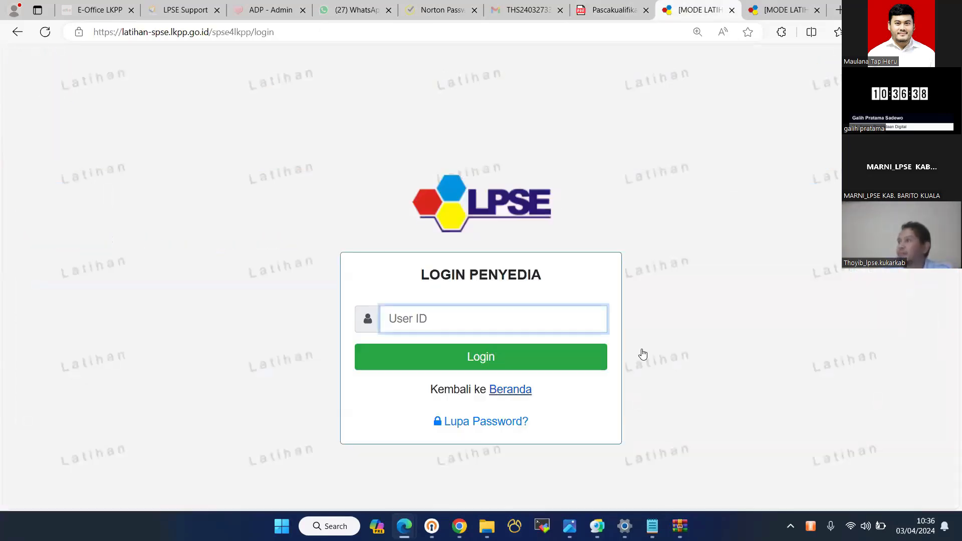
left_click(510, 389)
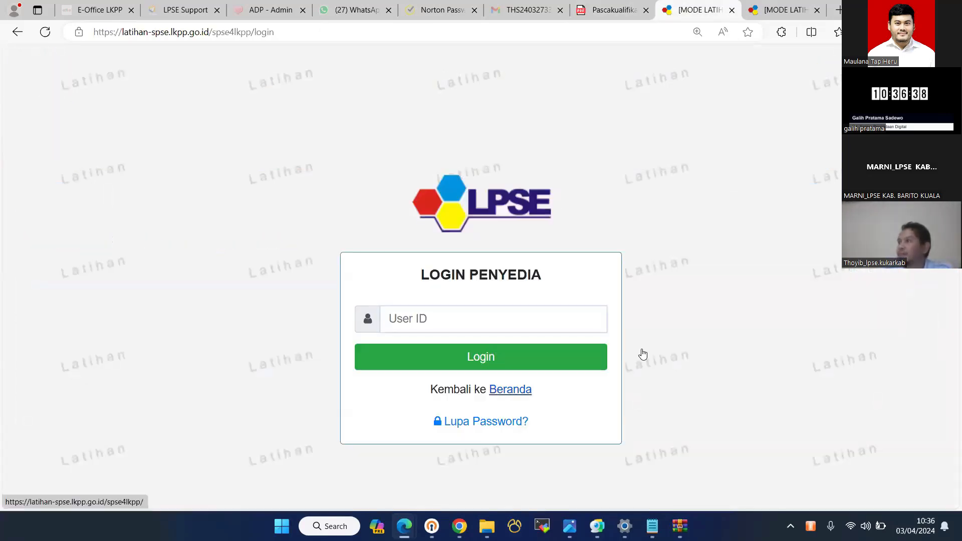
left_click(891, 131)
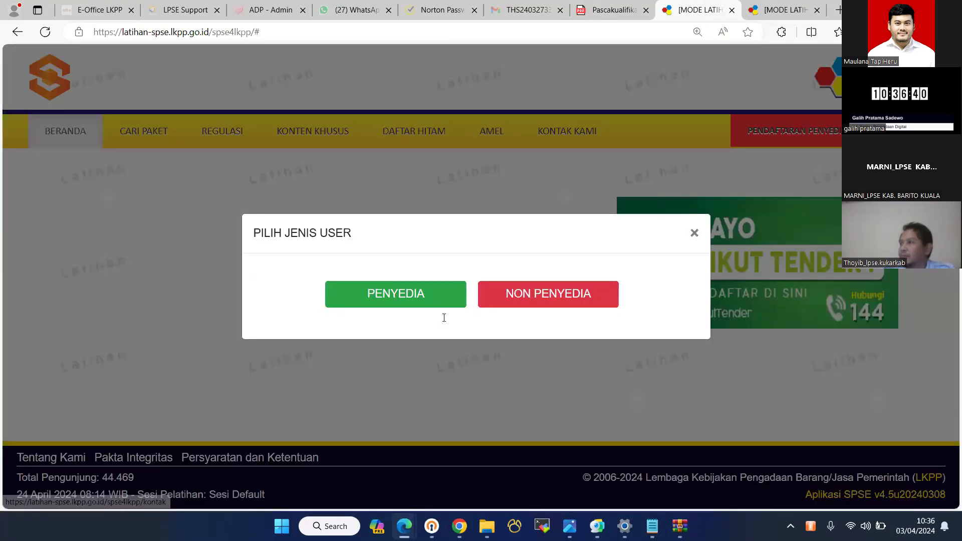
- Sign in as the Pokja Pemilihan user with the Pokja user ID and security code
left_click(547, 294)
type("pokja21a")
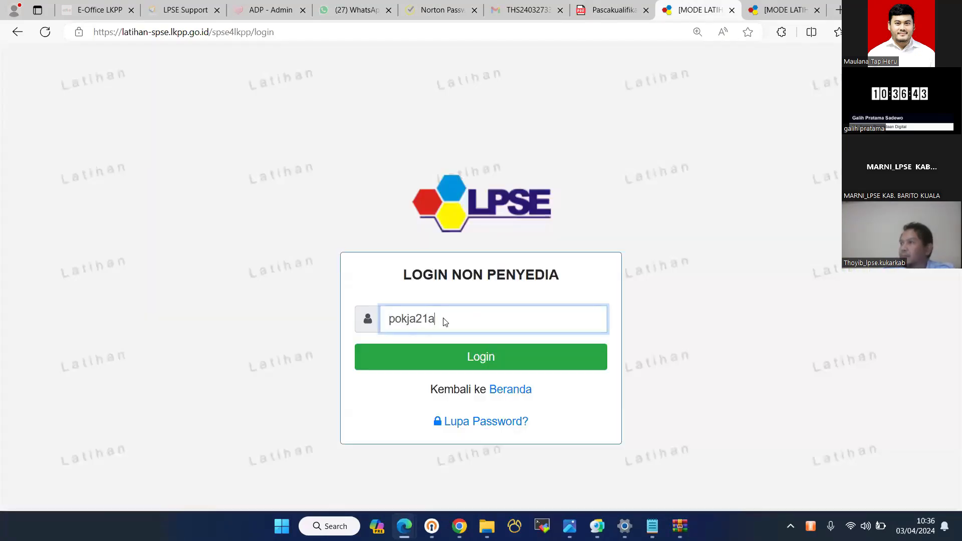
key("Return")
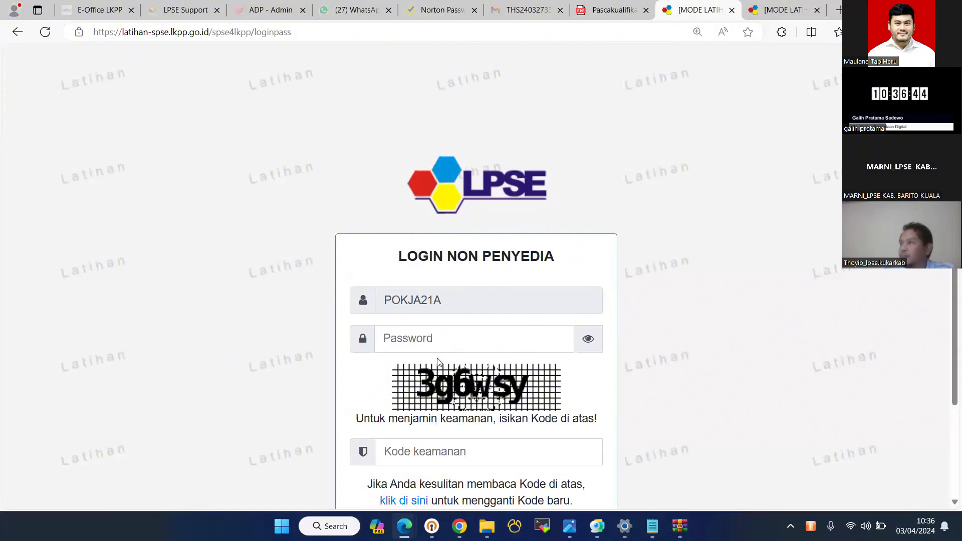
left_click(422, 456)
type("3")
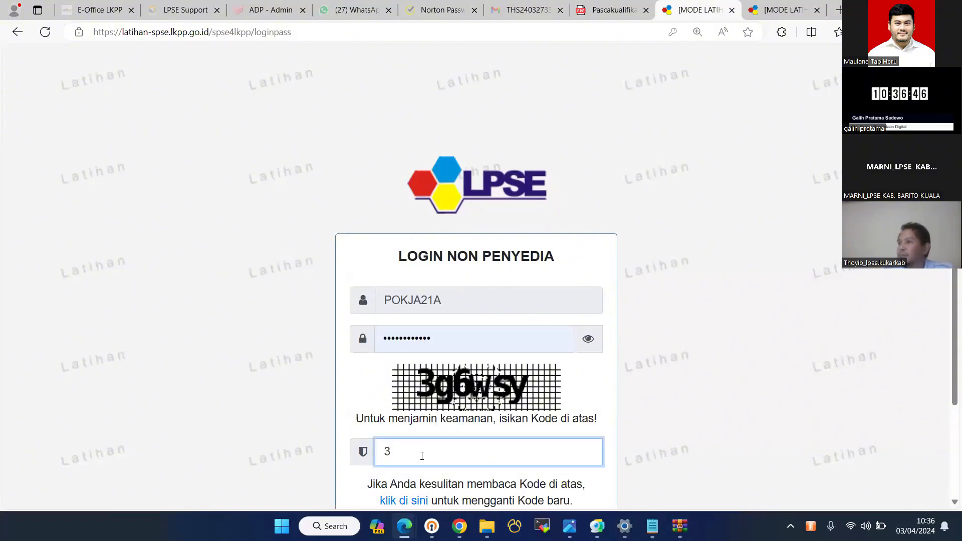
type("6")
type("6w")
type("sy")
key("Return")
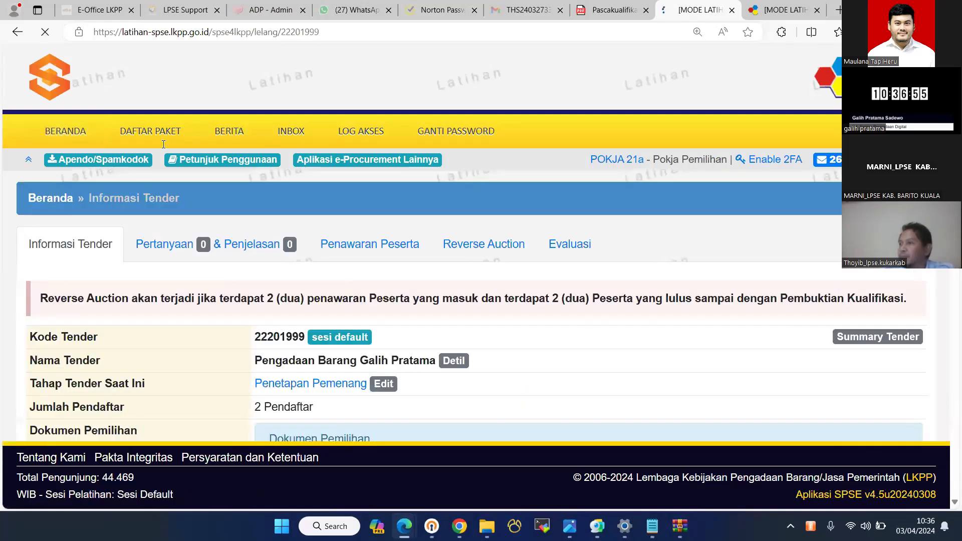
- Open the reverse auction scheduling form and set the start date to 24 April 2024
scroll(163, 145, "down", 3)
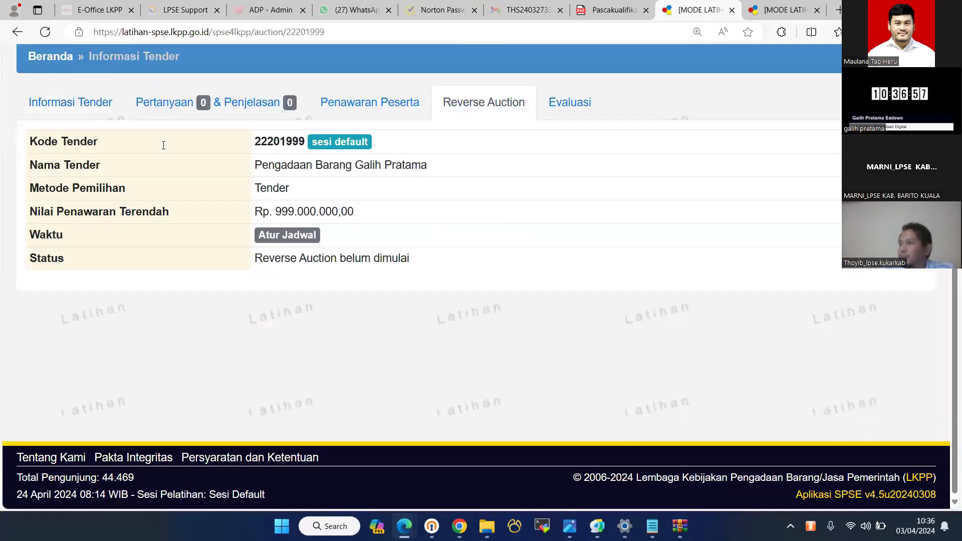
left_click(287, 234)
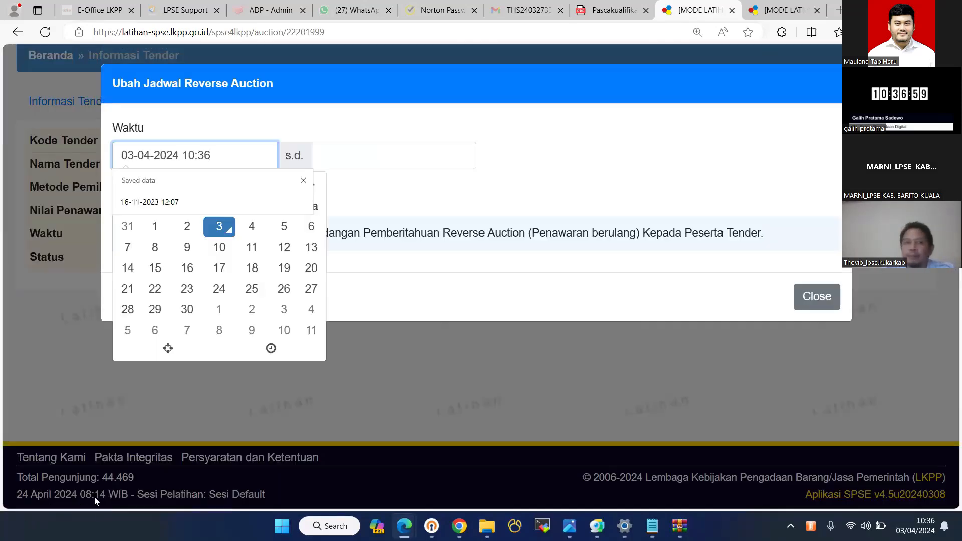
left_click(219, 291)
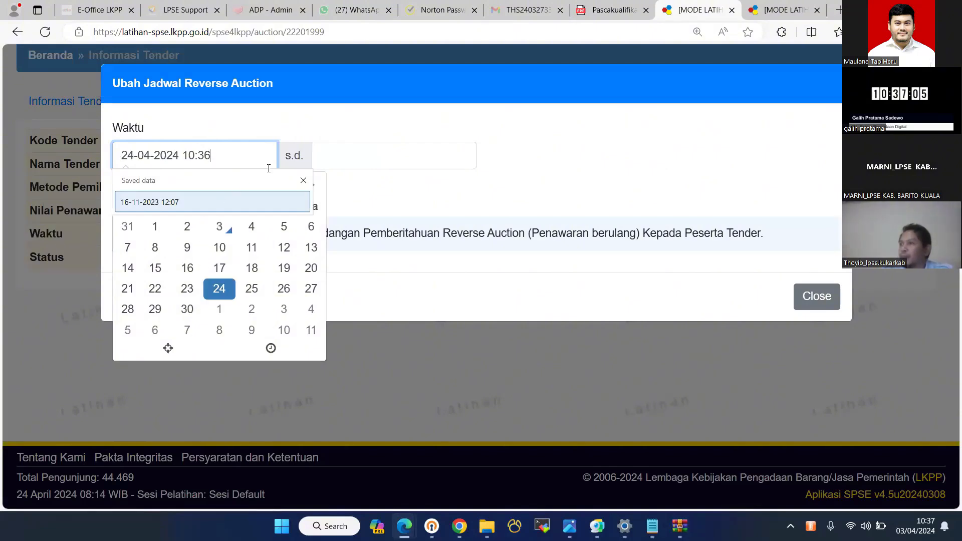
left_click(195, 157)
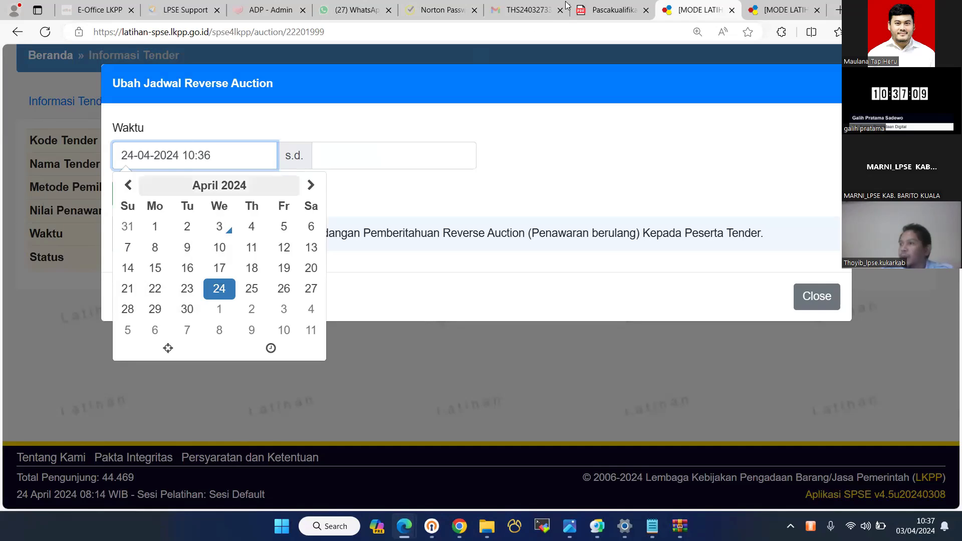
left_click(786, 5)
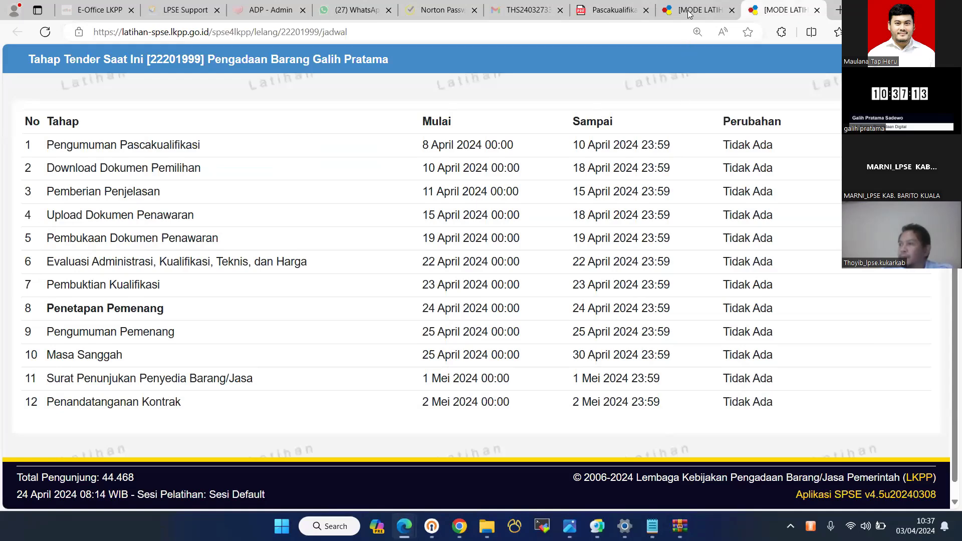
key("ctrl+shift+Tab")
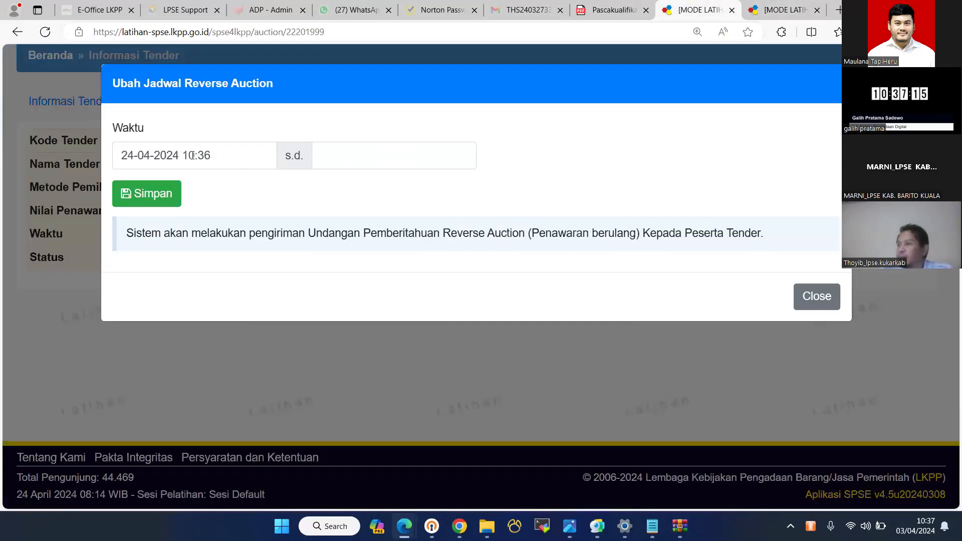
- Set the auction to run 10:00–11:00 on 24 April 2024 and save the schedule
left_click(197, 155)
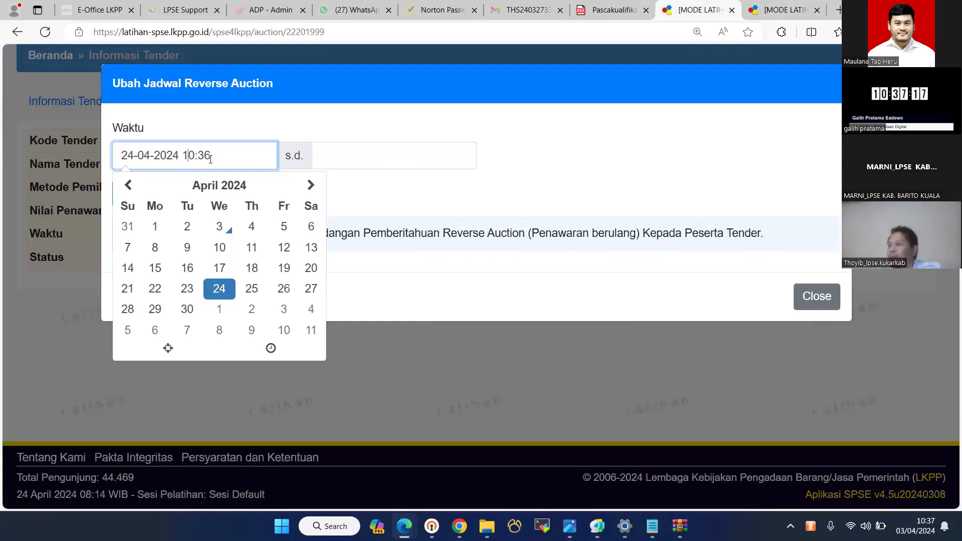
key("BackSpace")
key("BackSpace")
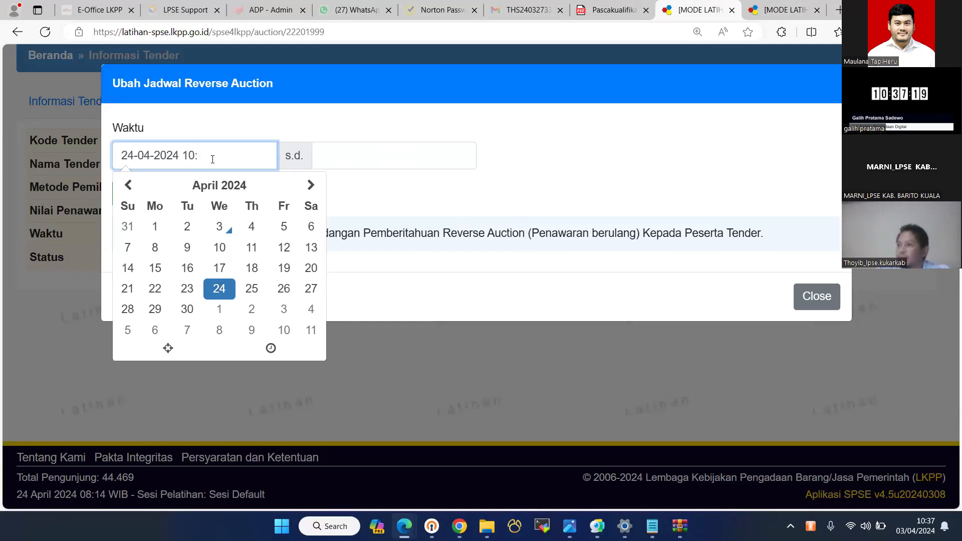
type("00")
left_click(359, 157)
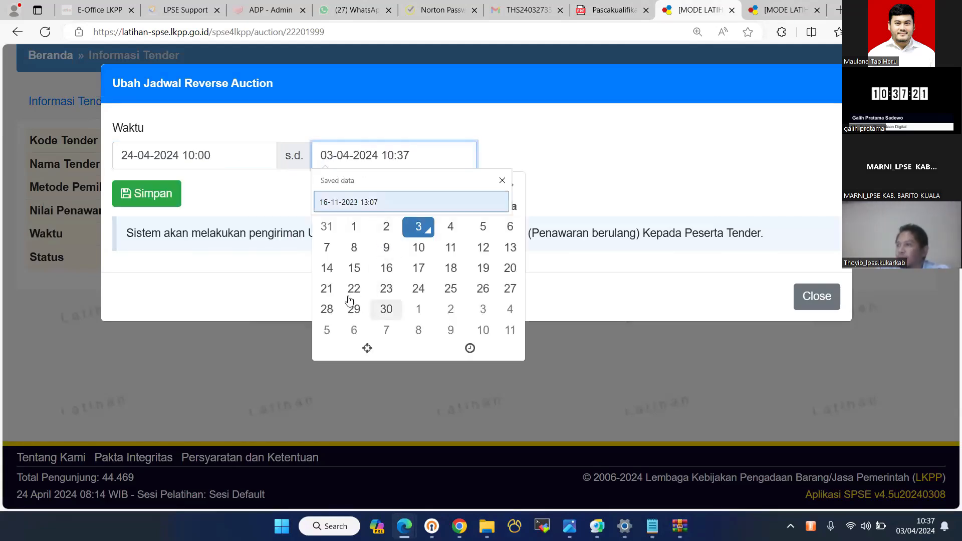
left_click(420, 289)
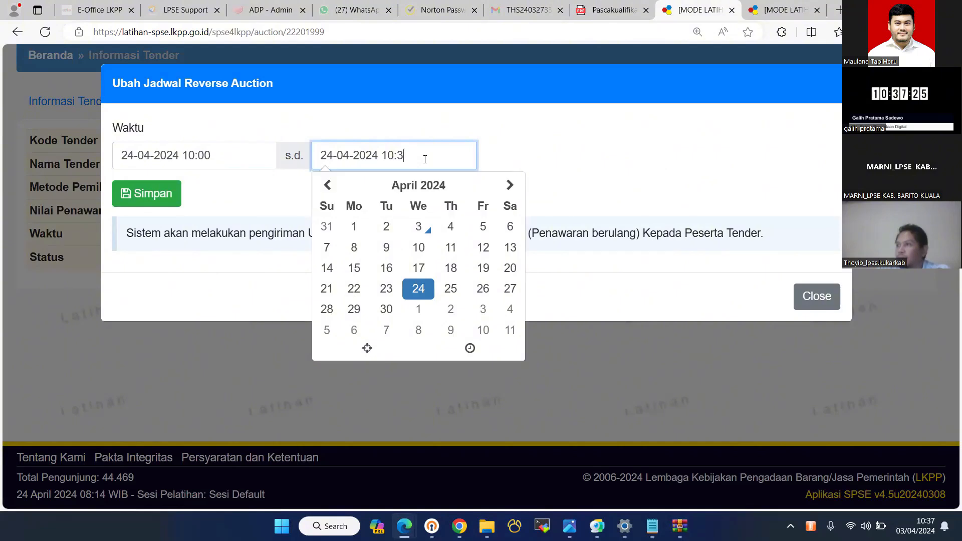
key("BackSpace")
key("BackSpace")
key("BackSpace")
type("1:00")
left_click(163, 194)
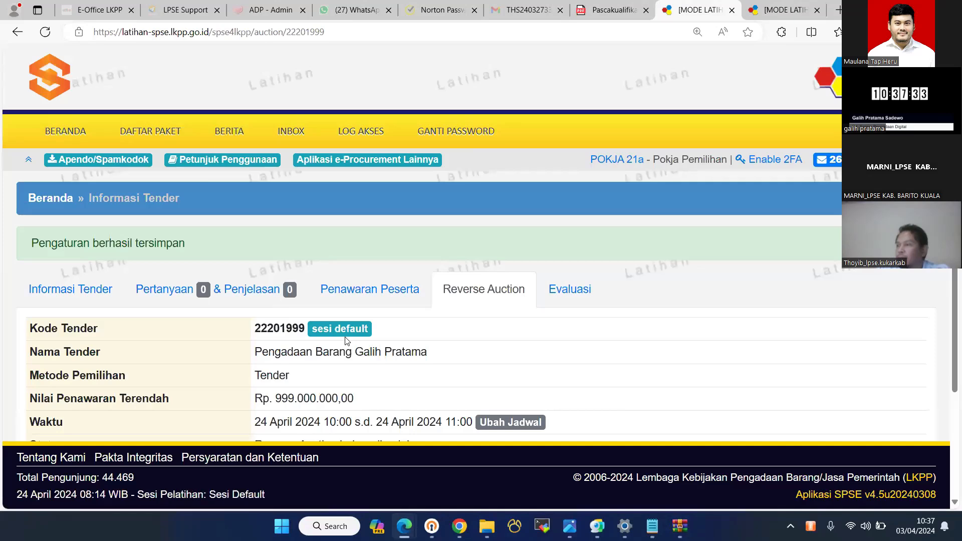
scroll(443, 488, "down", 3)
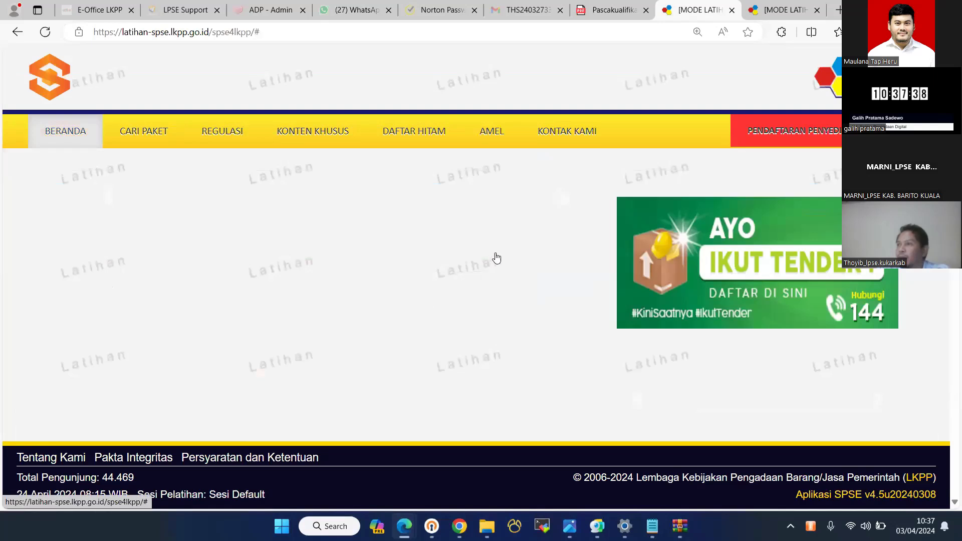
- Log in as the provider with the user ID, saved password and security code
left_click(898, 131)
left_click(409, 300)
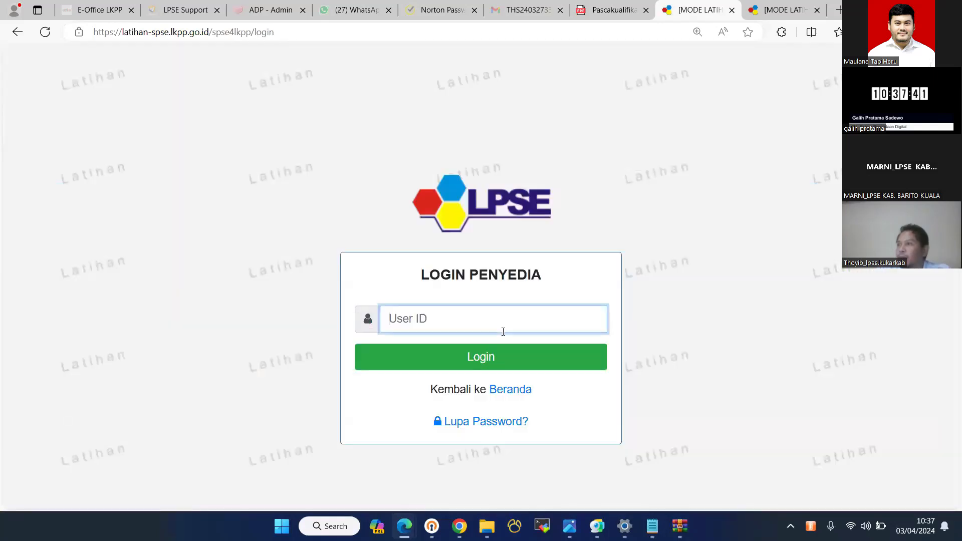
type("rekanan15")
key("Return")
left_click(504, 337)
left_click(451, 391)
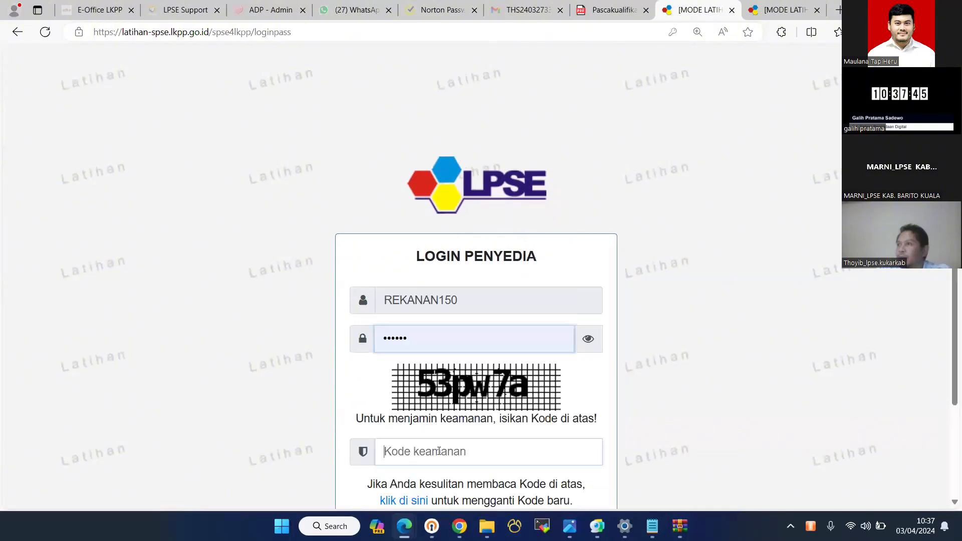
left_click(439, 450)
type("5")
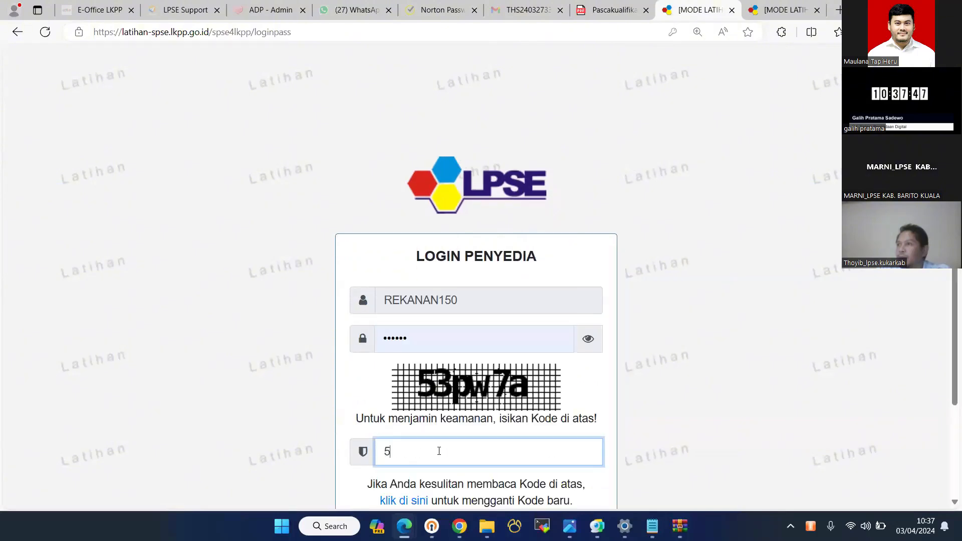
type("3pw7a")
key("Return")
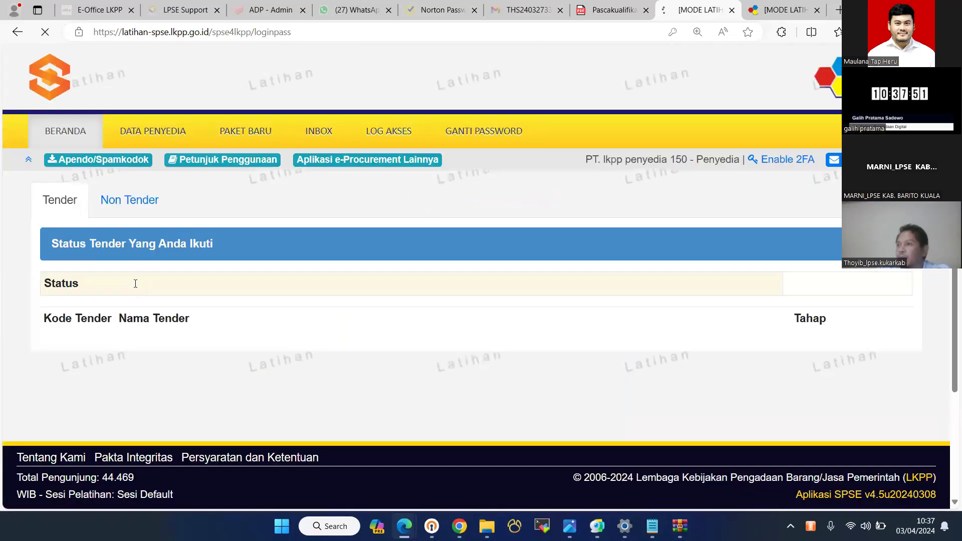
scroll(369, 340, "down", 3)
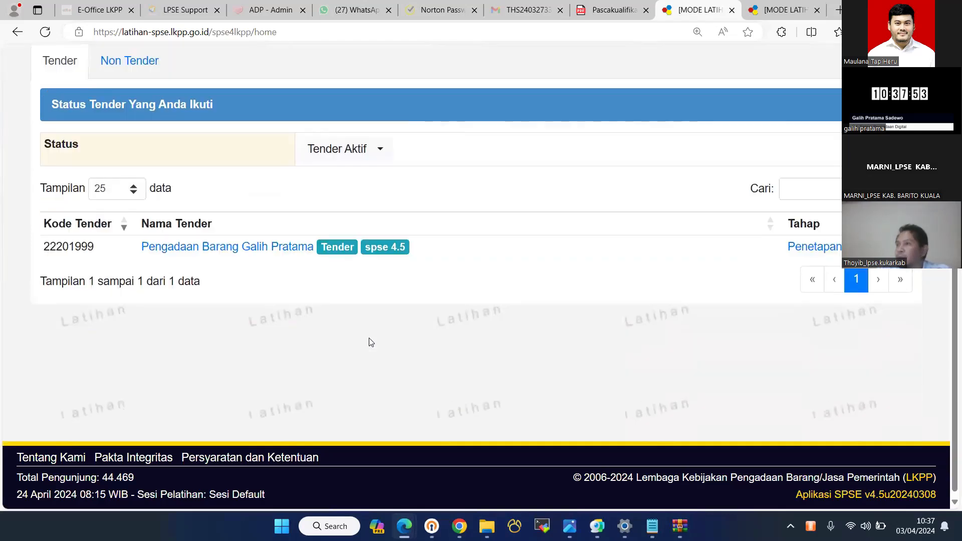
scroll(511, 294, "up", 3)
left_click(286, 382)
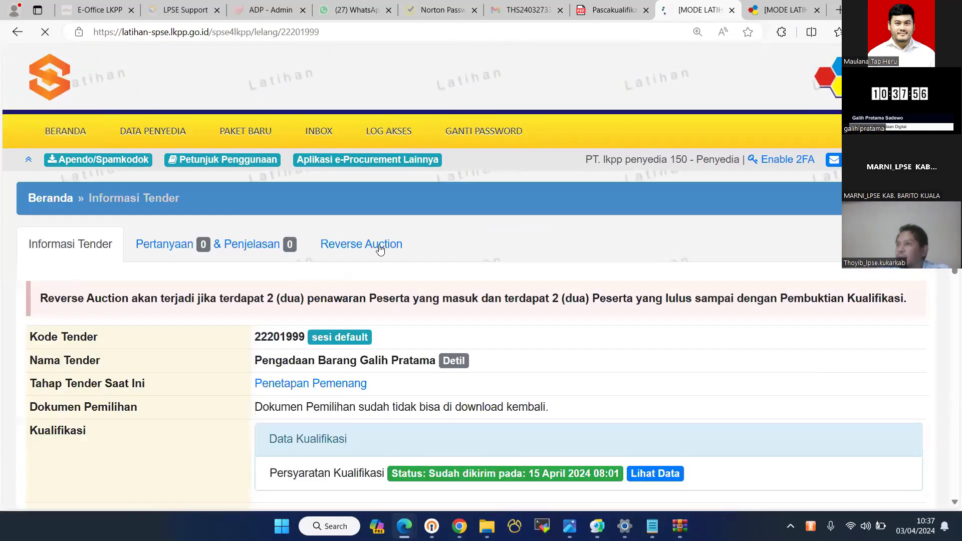
scroll(393, 266, "down", 3)
scroll(306, 316, "down", 2)
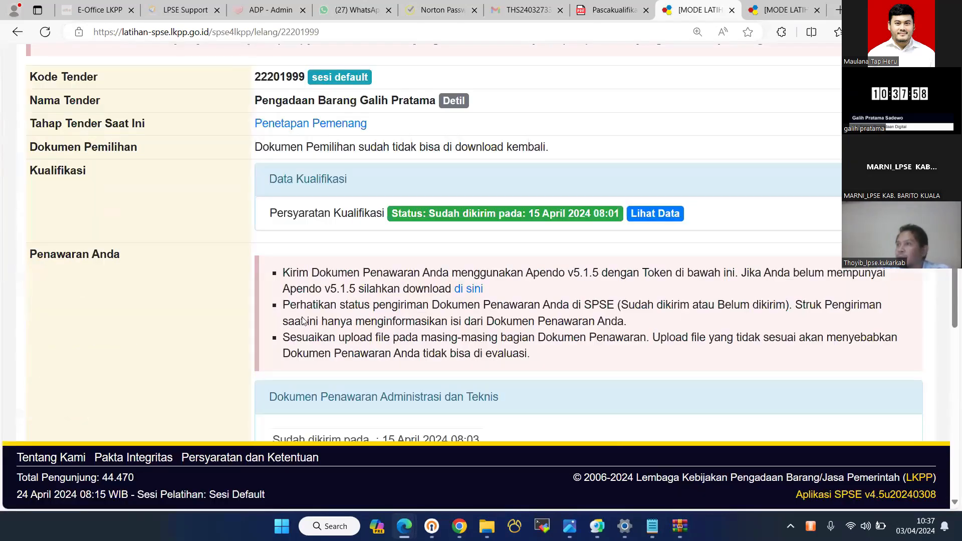
scroll(439, 475, "down", 3)
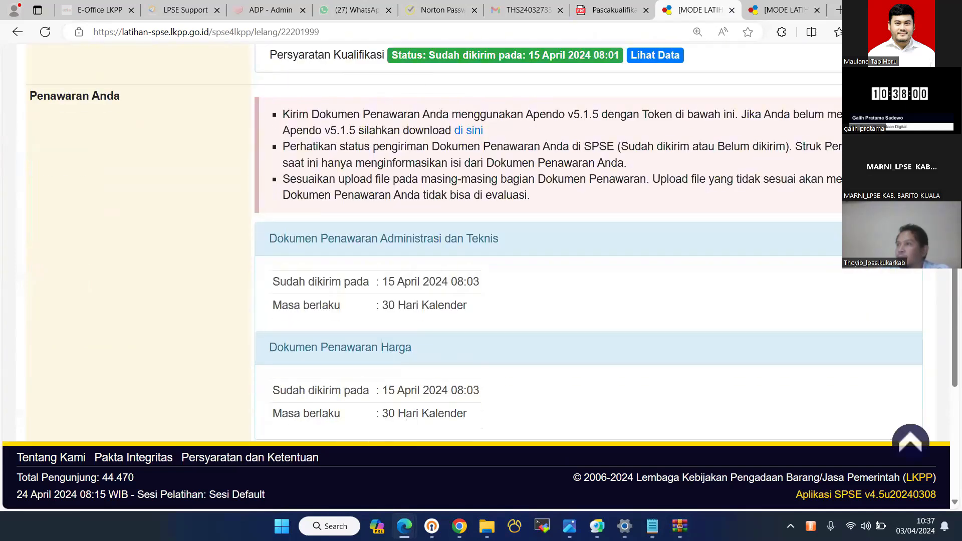
scroll(439, 475, "up", 3)
scroll(169, 291, "up", 5)
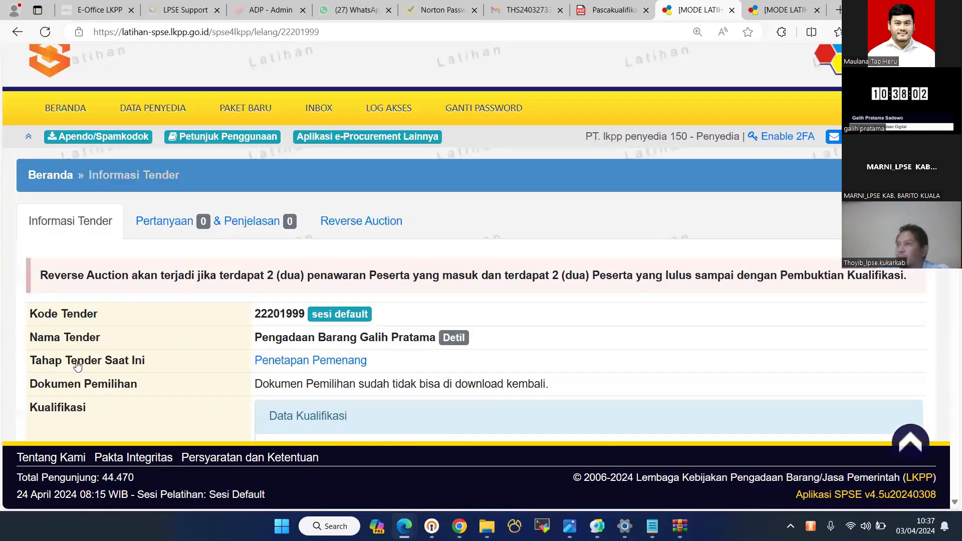
key("ctrl+Tab")
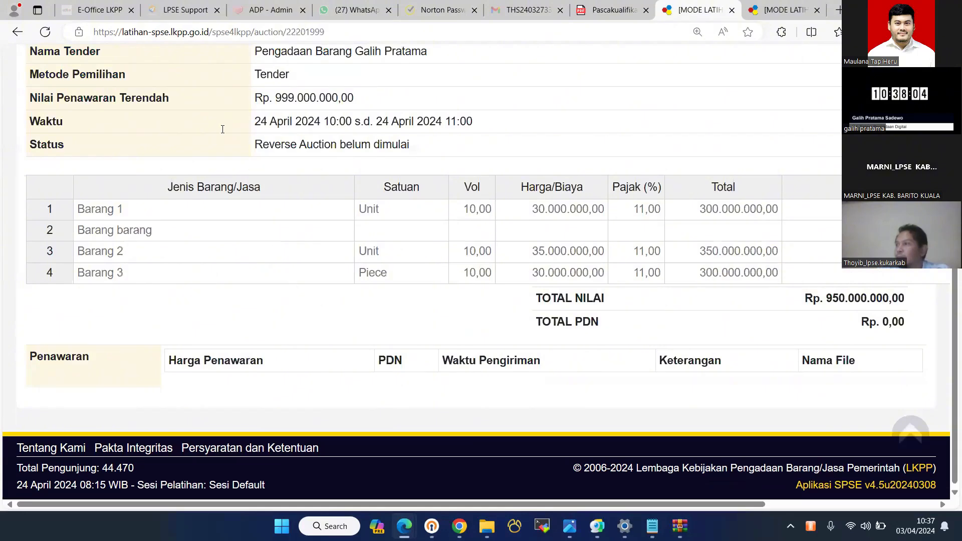
key("alt+Tab")
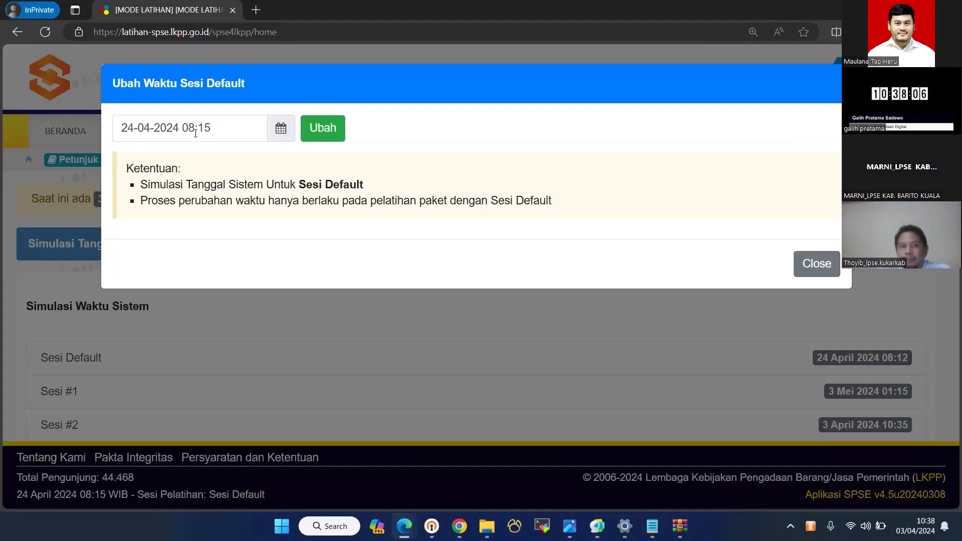
- Change the Sesi Default time from 08:15 to 10:15 on 24-04-2024, then go back to the provider's auction page
left_click(196, 133)
key("BackSpace")
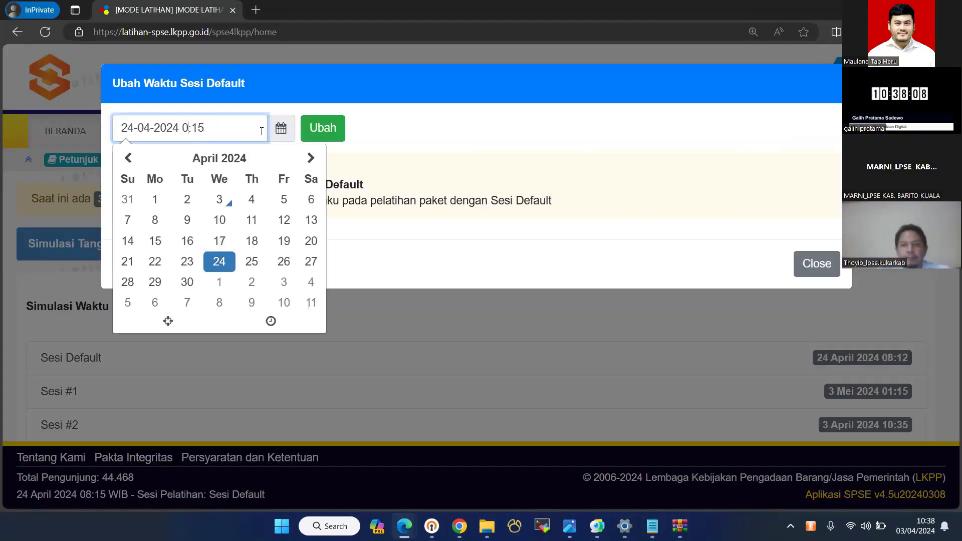
type("1")
left_click(331, 126)
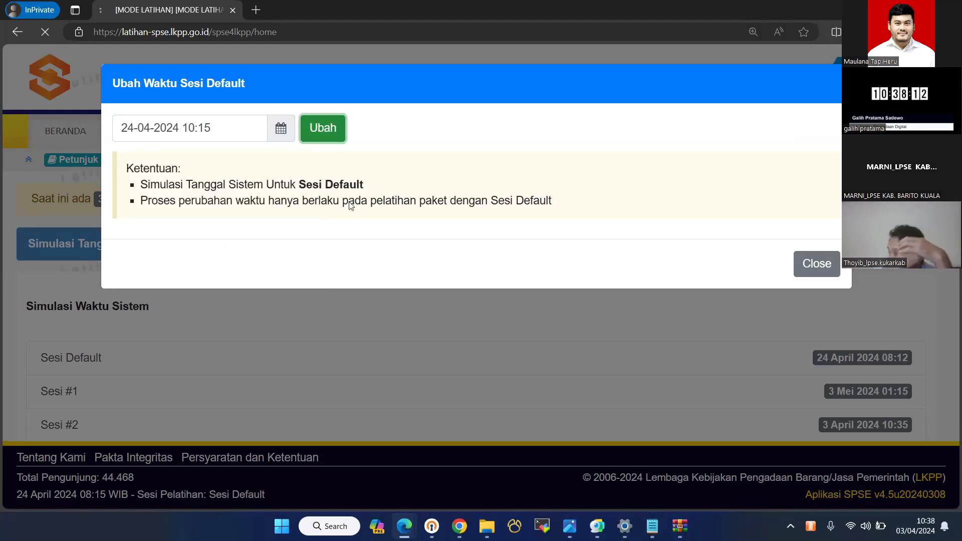
key("alt+Tab")
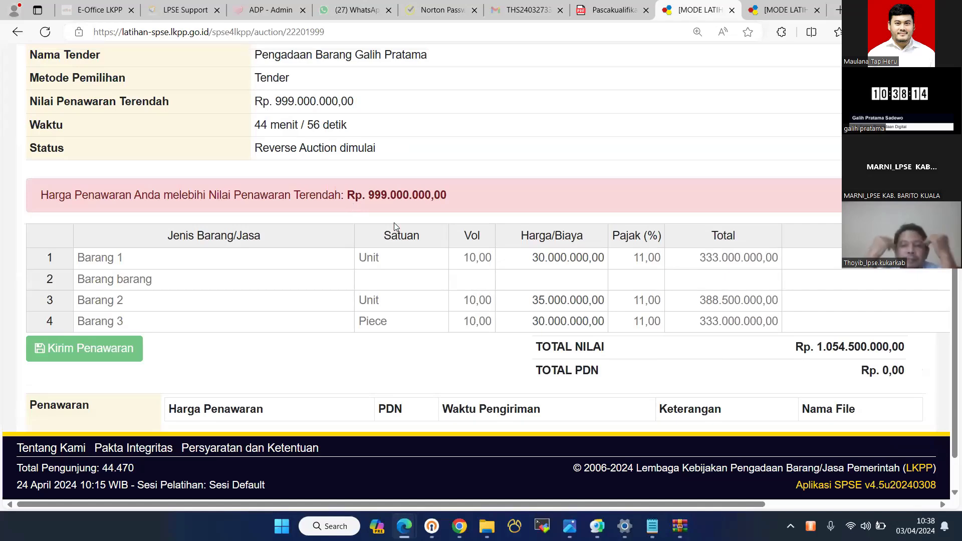
- Lower Barang 1's Harga/Biaya to 25.000.000
scroll(443, 249, "down", 1)
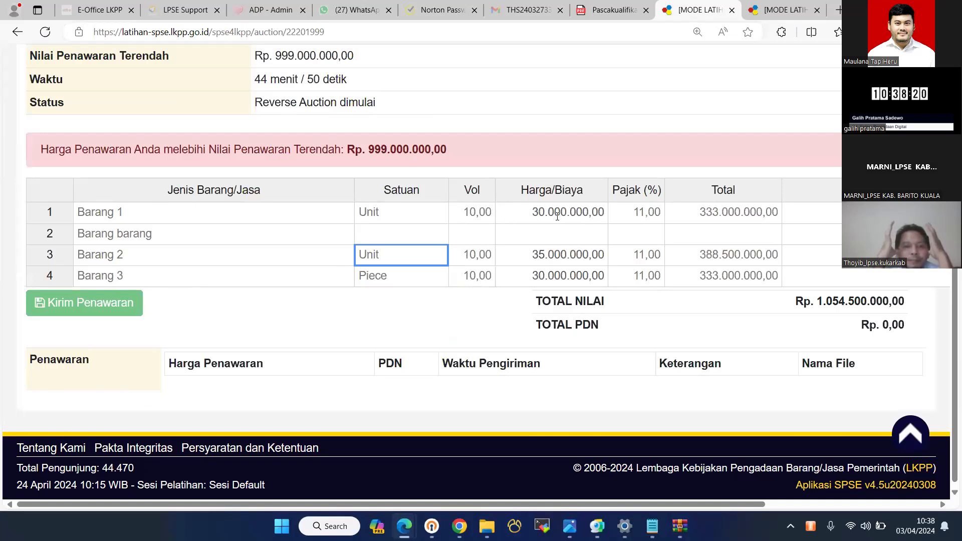
left_click(553, 213)
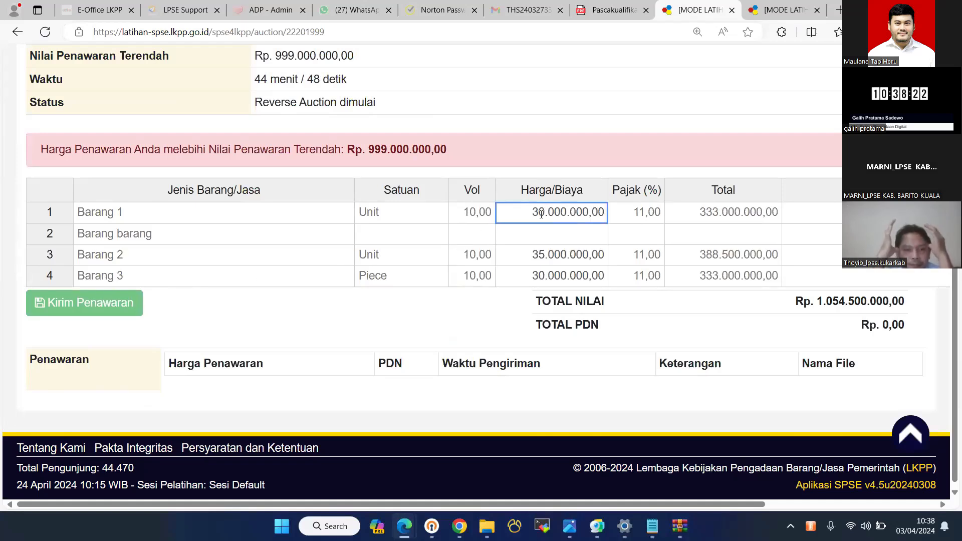
left_click(557, 212)
left_click(557, 212)
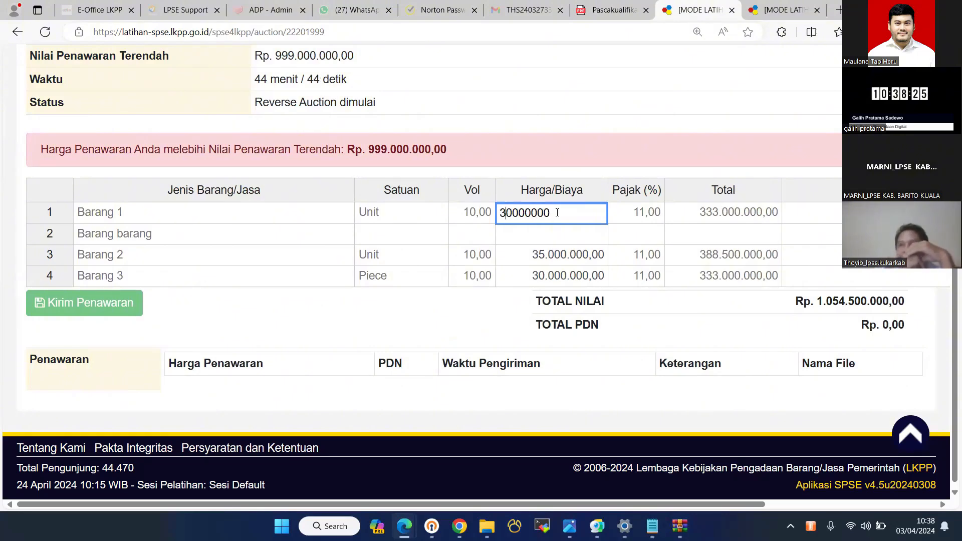
key("BackSpace")
type("2")
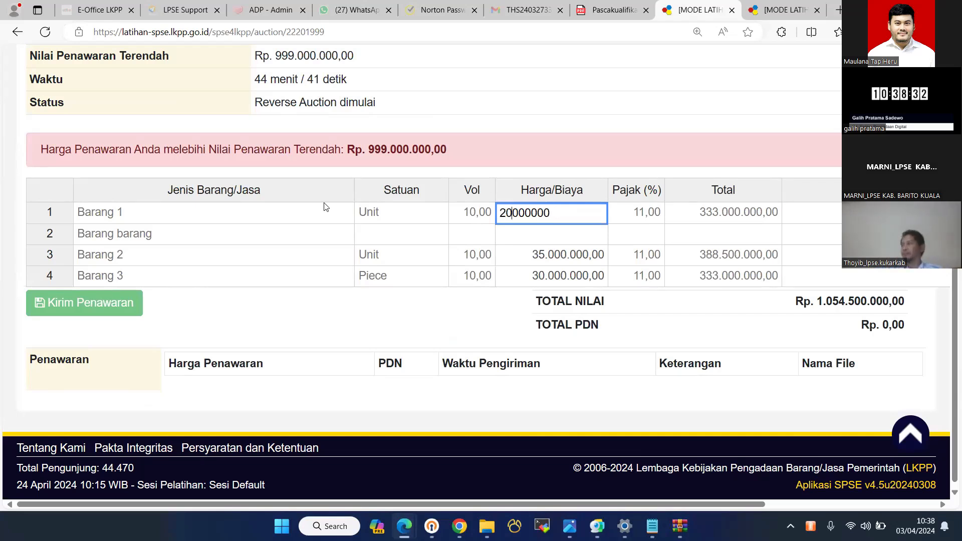
type("5")
left_click(600, 237)
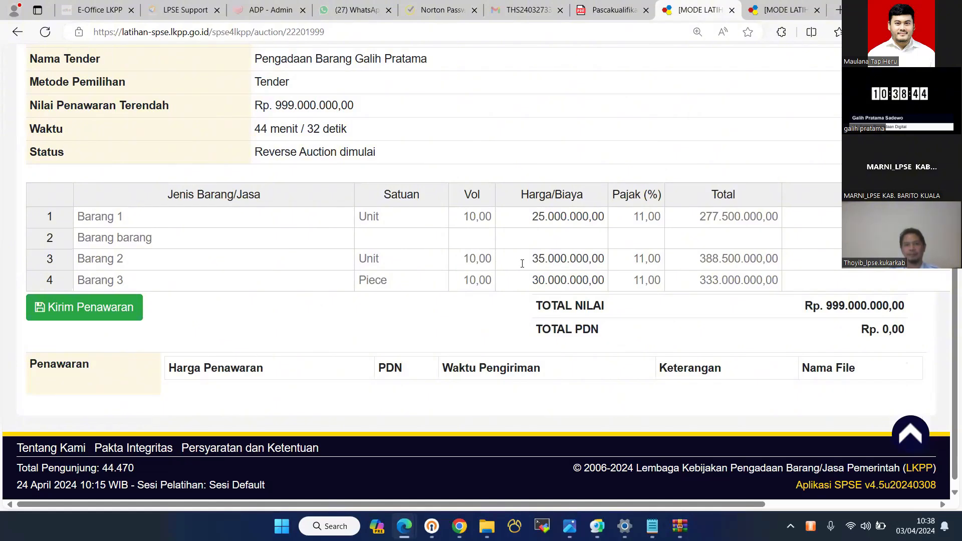
- Lower Barang 2's Harga/Biaya to 30.000.000 and submit the Rp 943.500.000 bid for confirmation
left_click(522, 263)
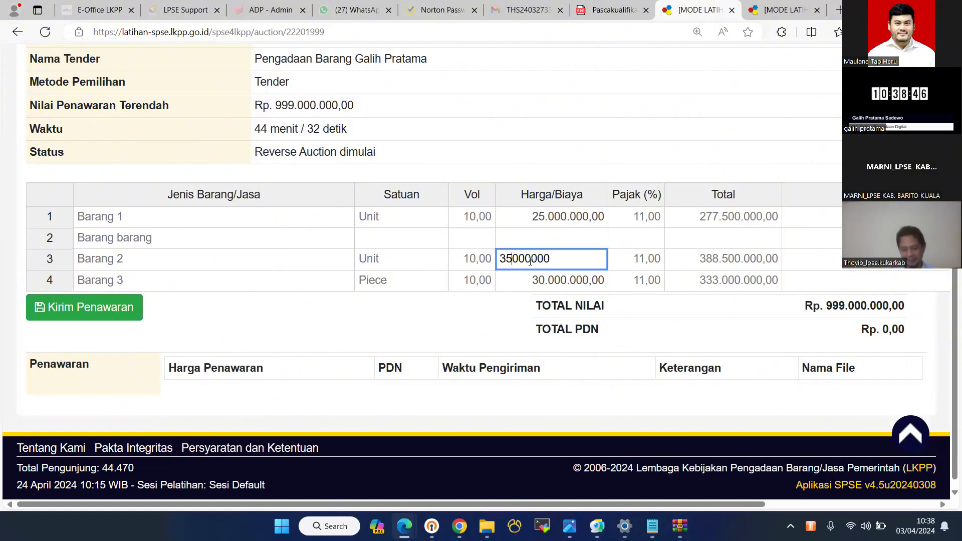
key("BackSpace")
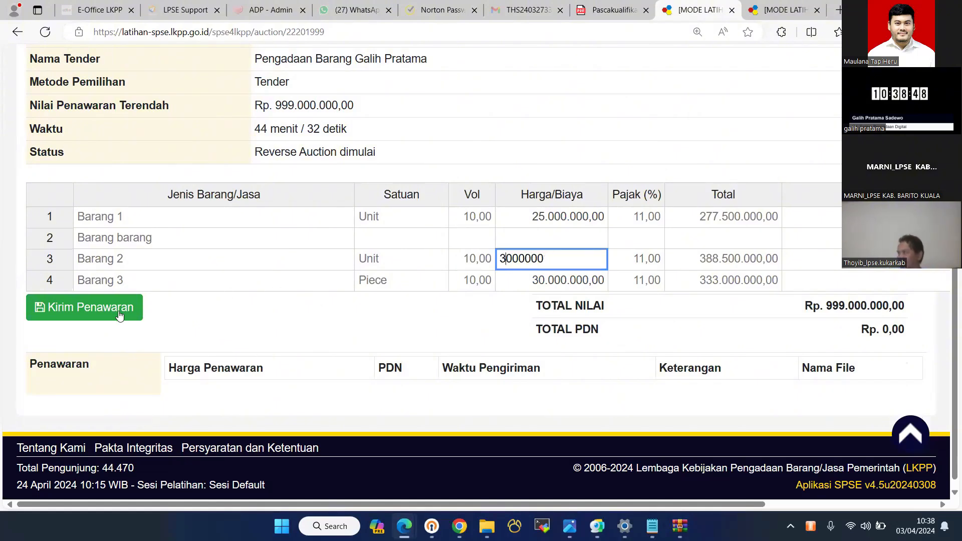
type("0")
key("Return")
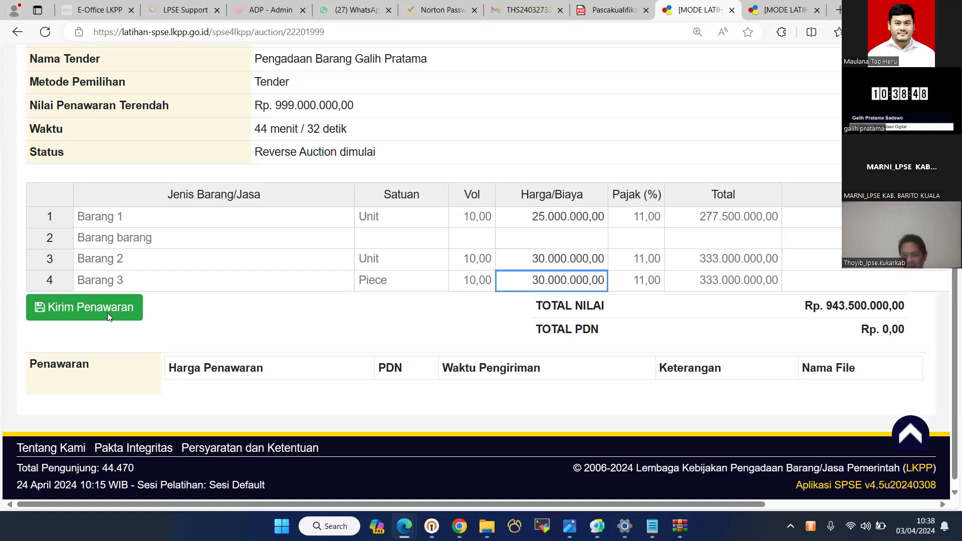
left_click(260, 194)
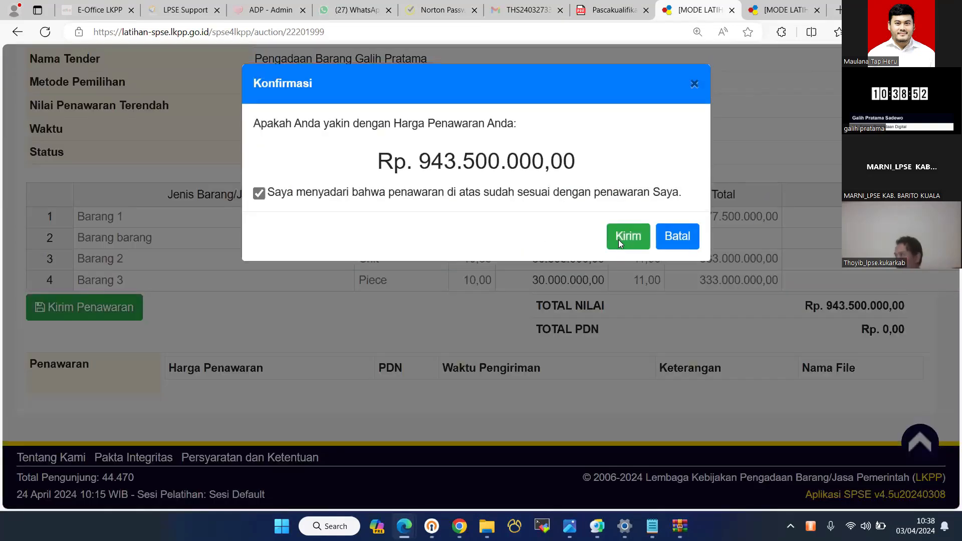
- Confirm and send the Rp 943.500.000 reverse auction bid in the Konfirmasi dialog
left_click(618, 239)
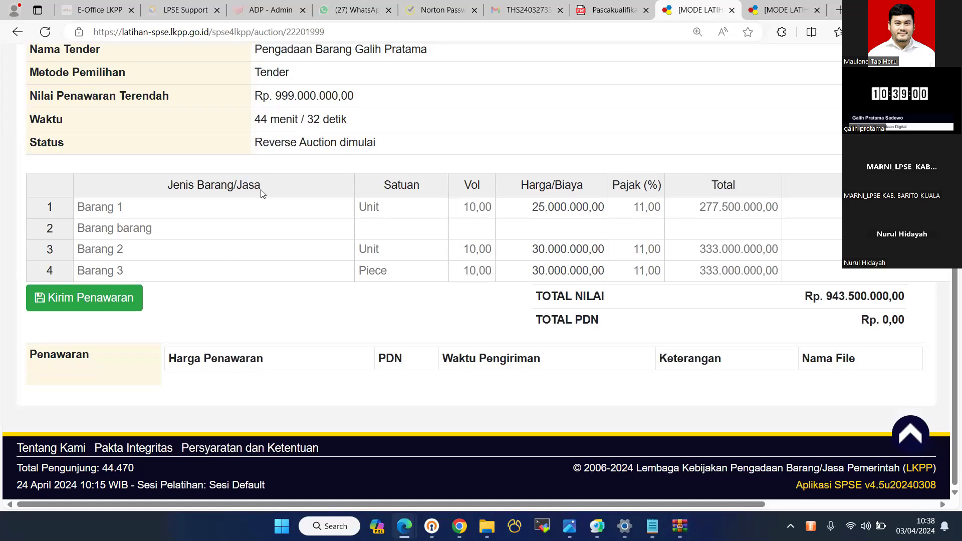
key("space")
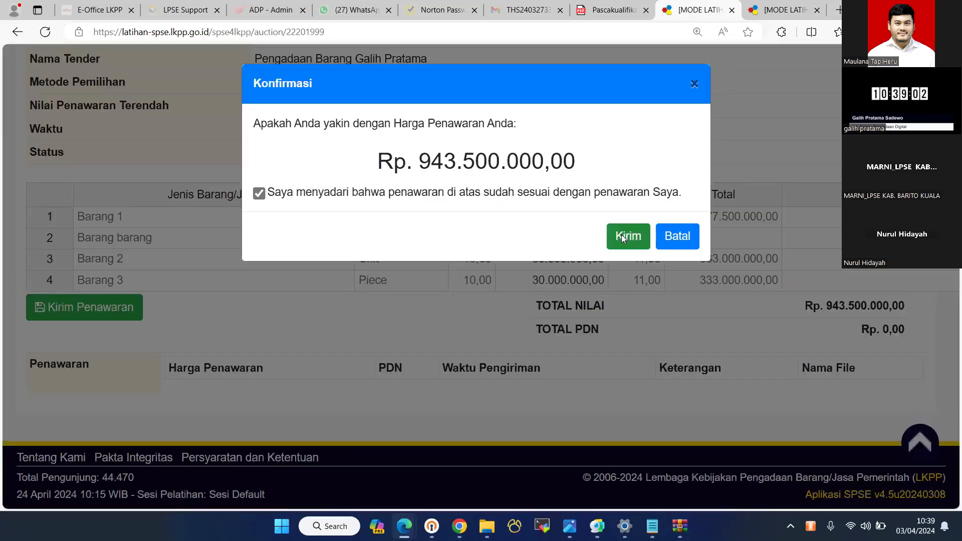
left_click(622, 234)
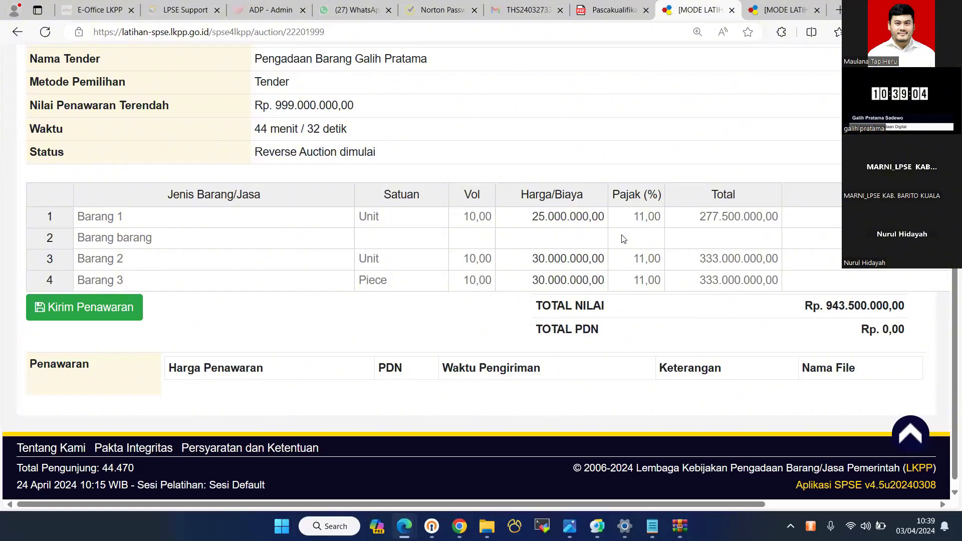
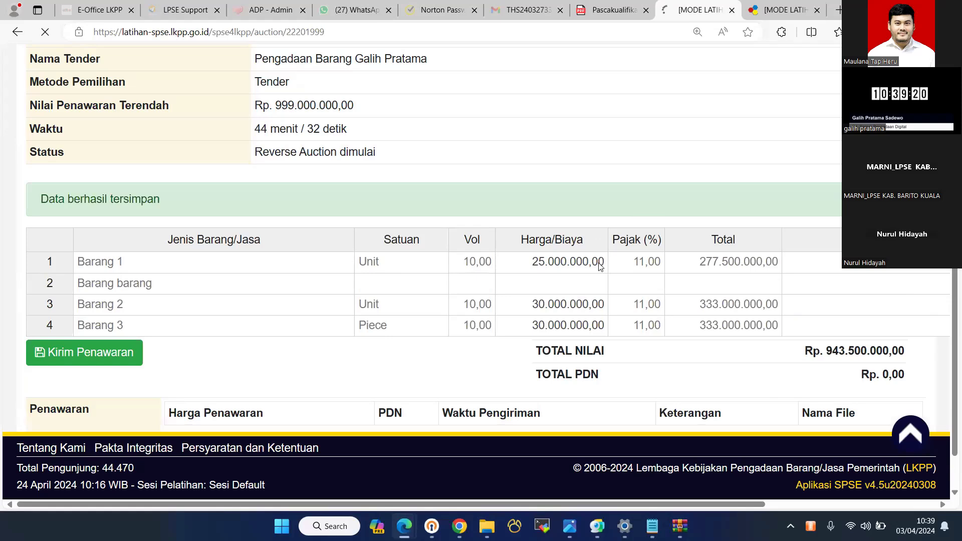
- Review the recorded Rp 943.500.000 reverse auction offer row
scroll(353, 167, "down", 2)
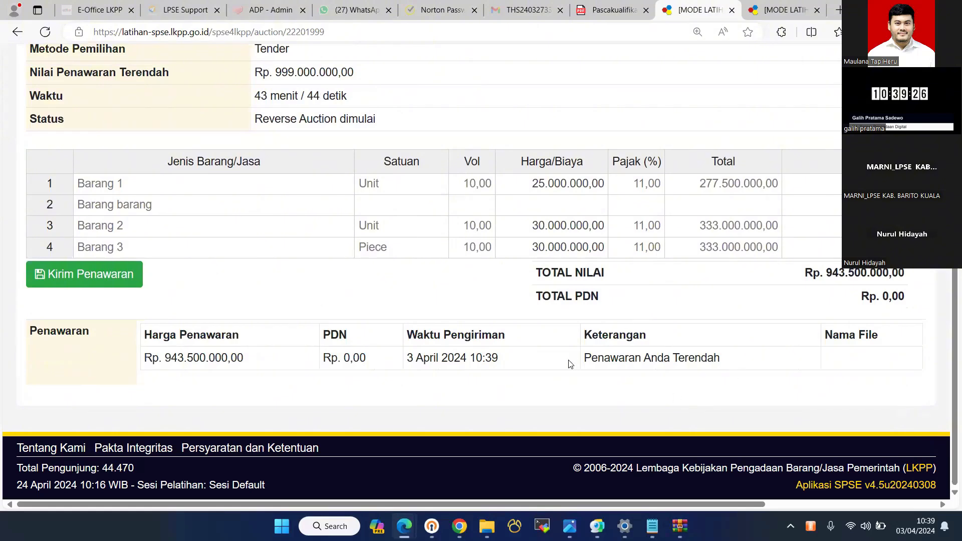
left_click_drag(568, 360, 676, 352)
left_click(720, 317)
scroll(750, 176, "up", 5)
- Sign out and sign in as the other provider with its username and security code
left_click(892, 159)
left_click(896, 131)
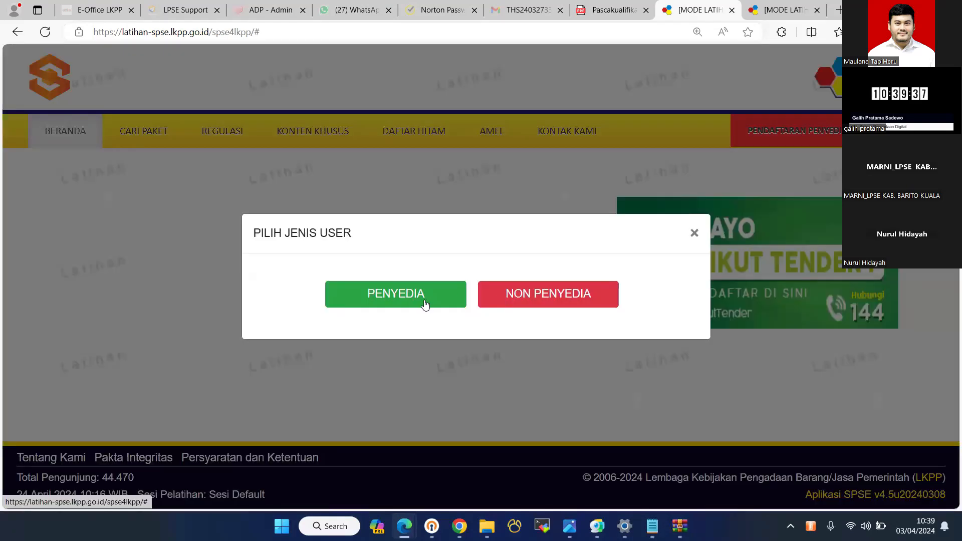
left_click(429, 301)
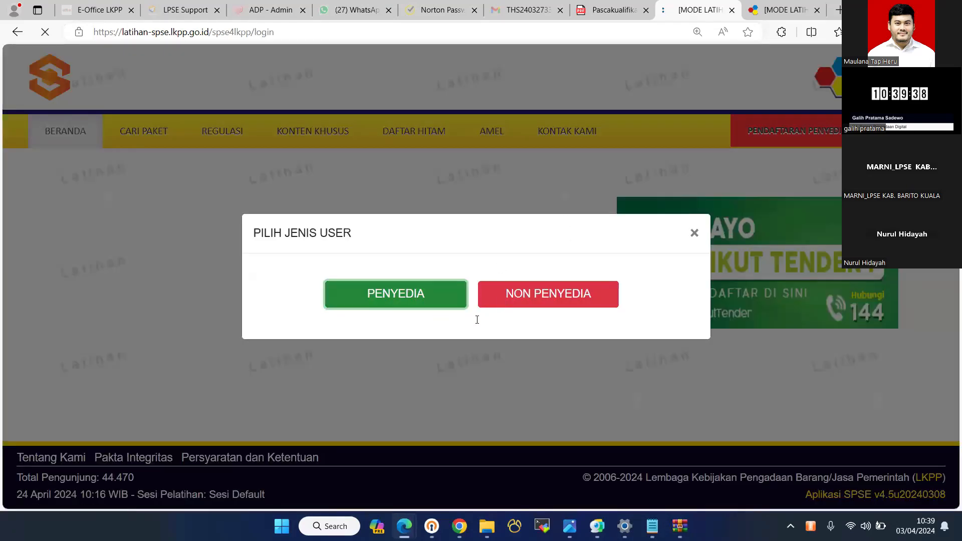
type("rekanan1")
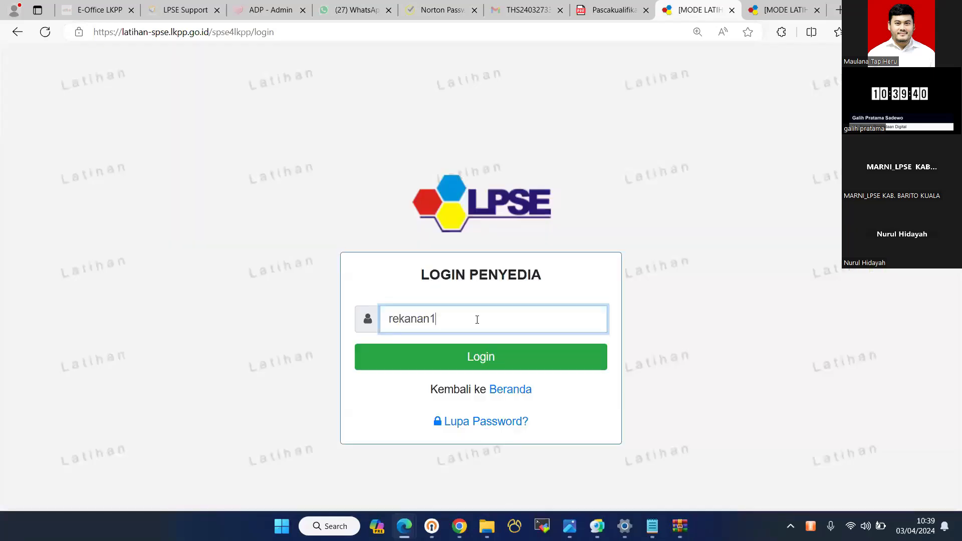
type("51")
key("Return")
type("67")
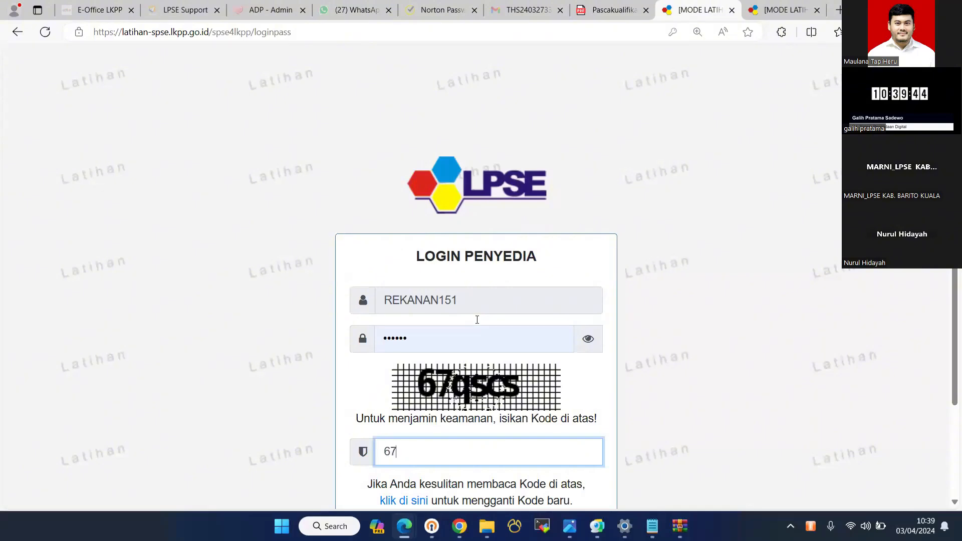
type("qscs")
key("Return")
left_click(193, 388)
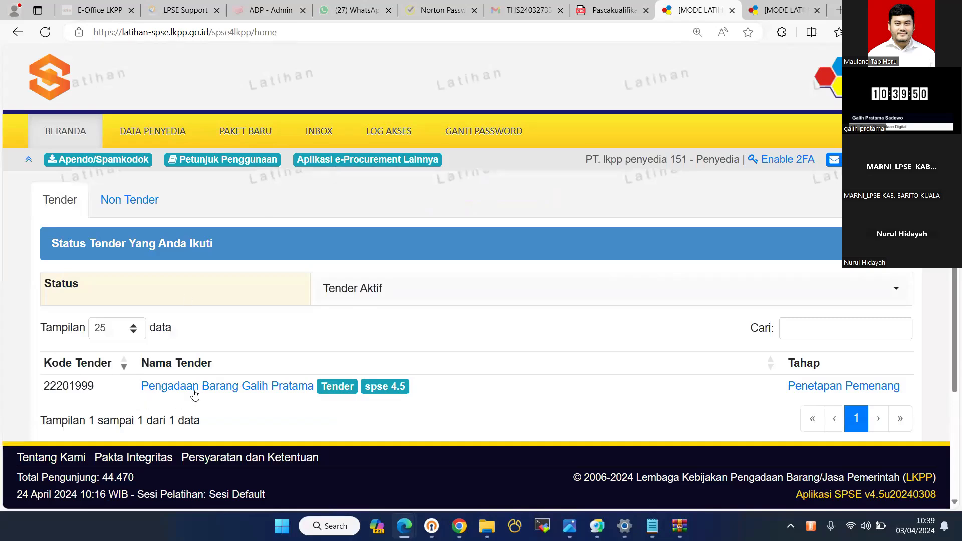
left_click(364, 246)
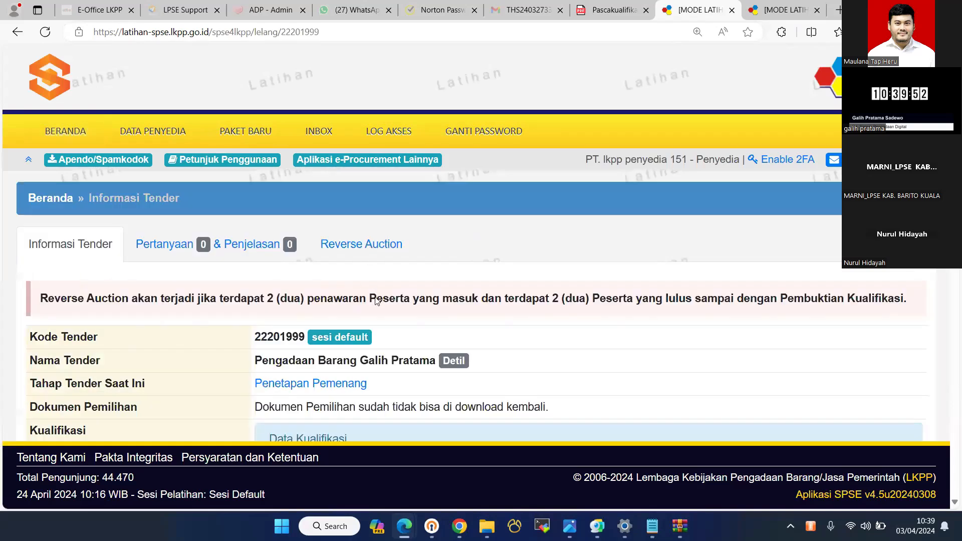
scroll(541, 211, "down", 5)
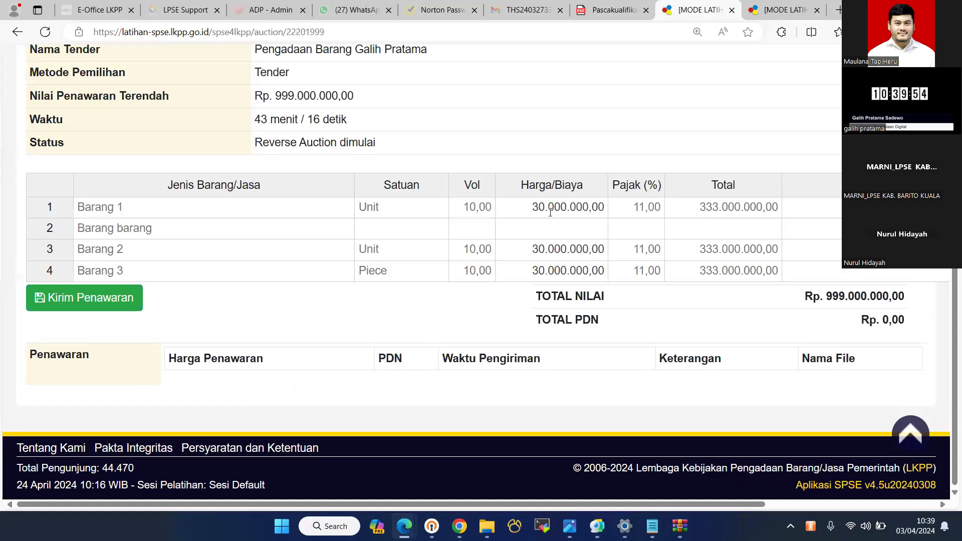
- Change Barang 1's price to 20.000.000 and confirm sending the Rp 888.000.000,00 bid
left_click(544, 208)
left_click(507, 208)
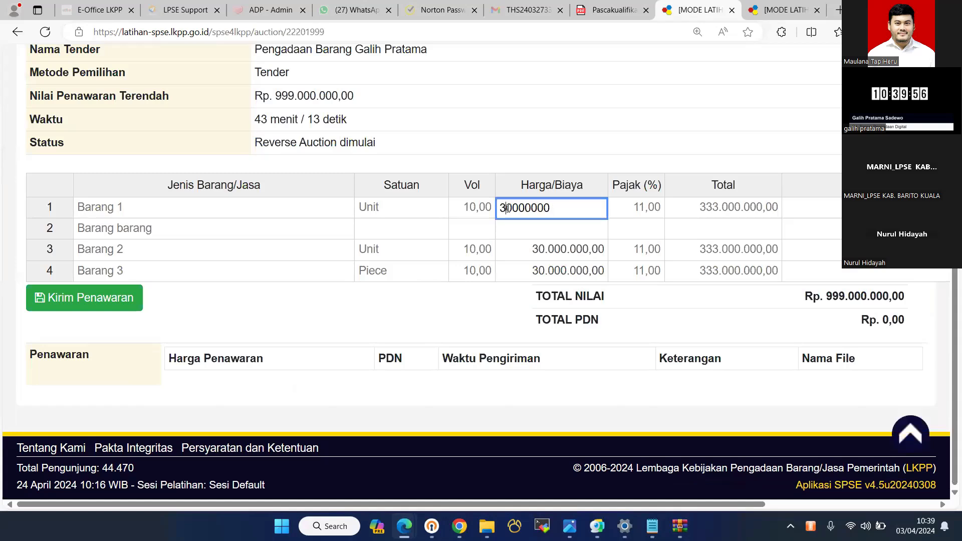
key("BackSpace")
type("2")
left_click(48, 304)
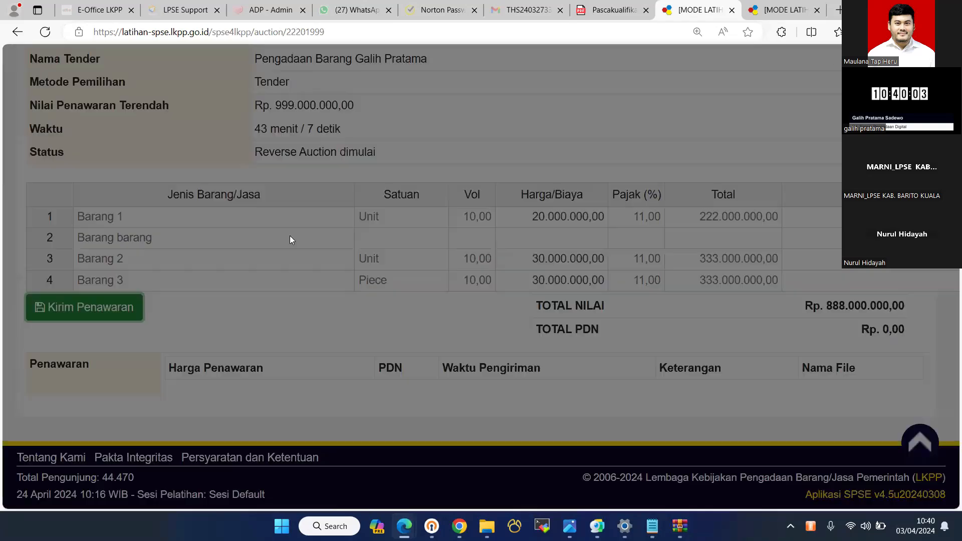
left_click(259, 193)
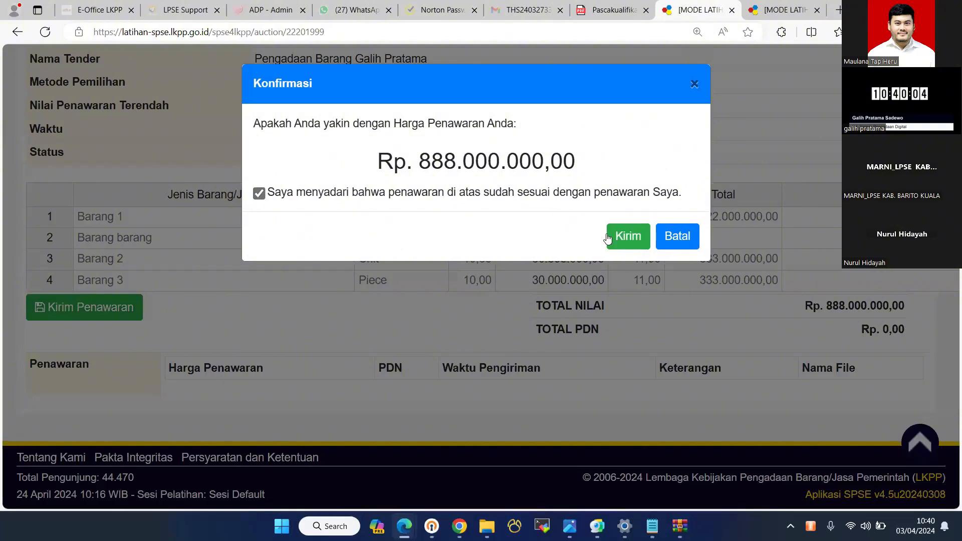
left_click(627, 238)
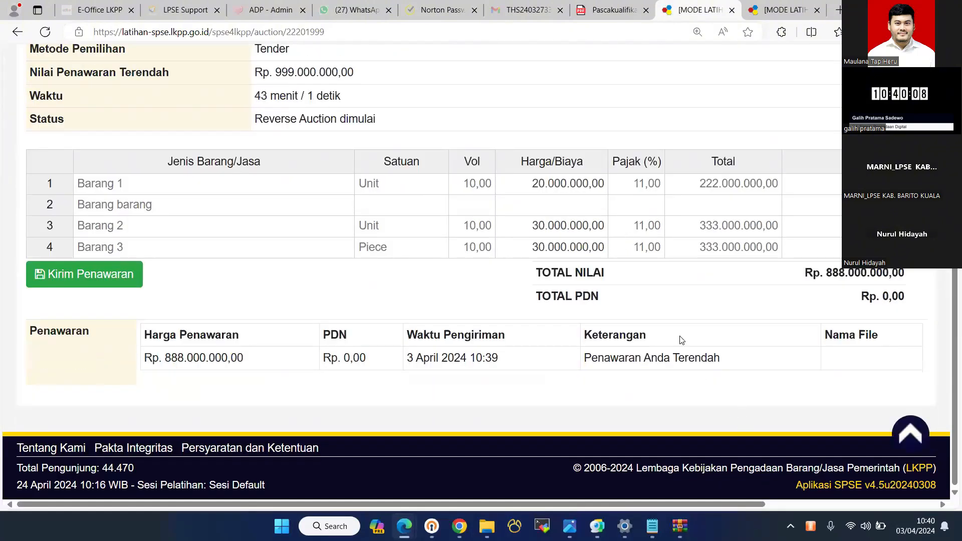
scroll(725, 173, "up", 7)
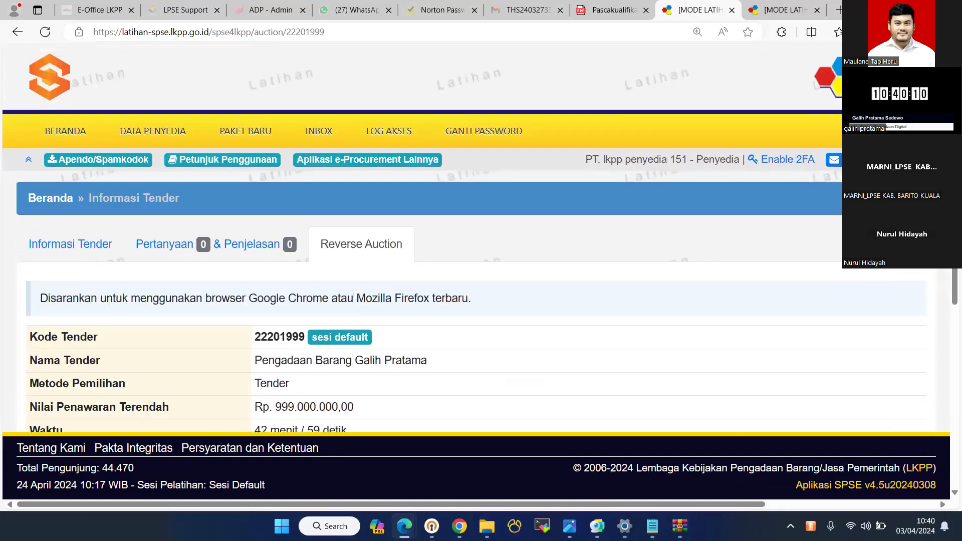
- Sign out and log in as NON PENYEDIA with the committee User ID and security code
left_click(900, 160)
left_click(903, 131)
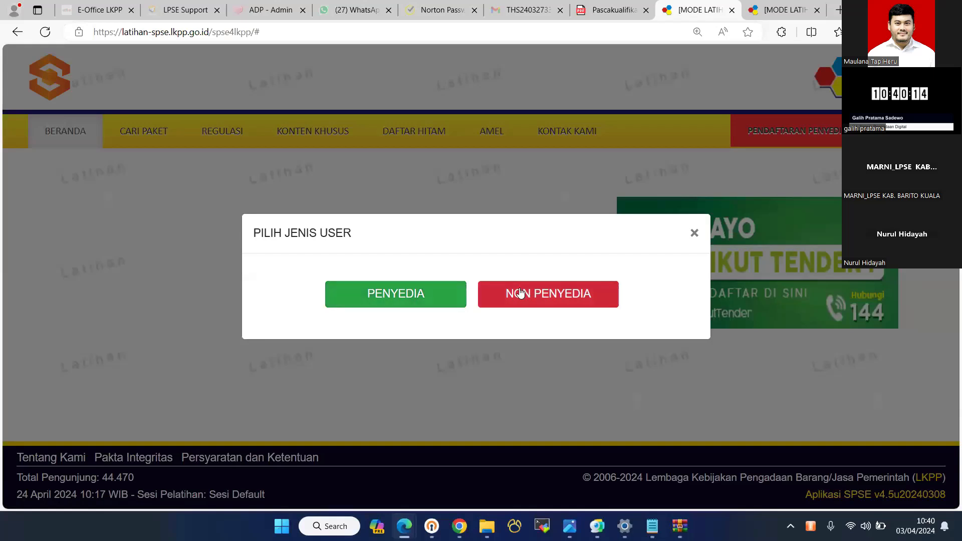
left_click(521, 293)
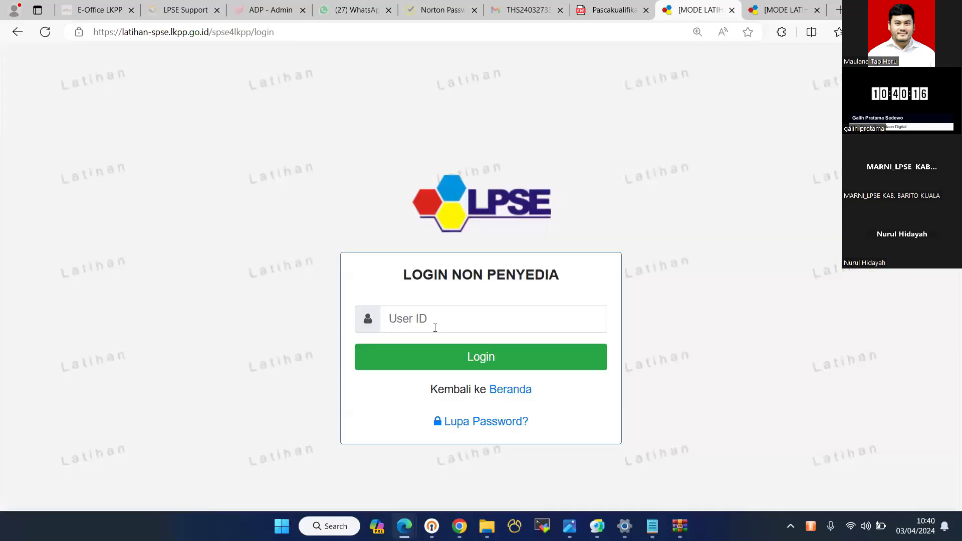
type("pokja21a")
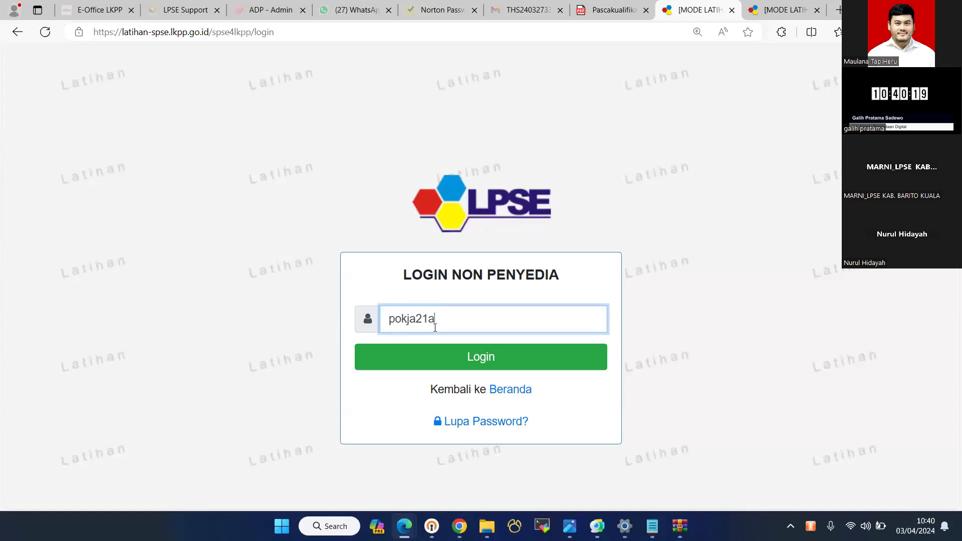
key("Return")
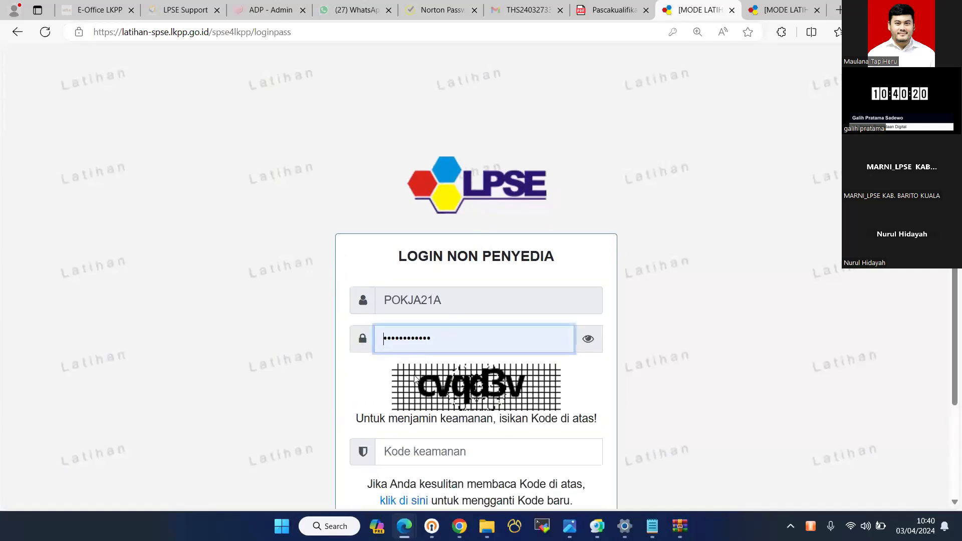
left_click(409, 451)
type("cv")
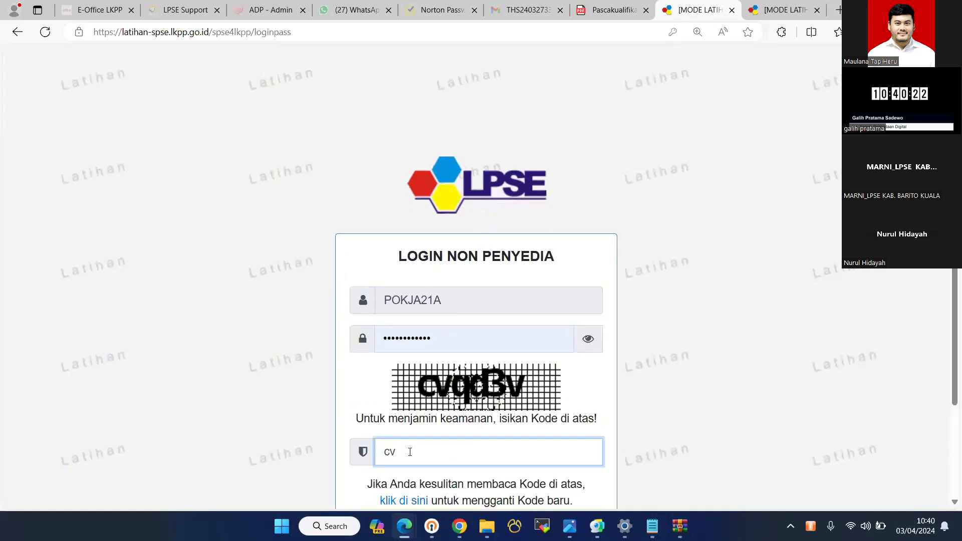
type("qd3v")
key("Return")
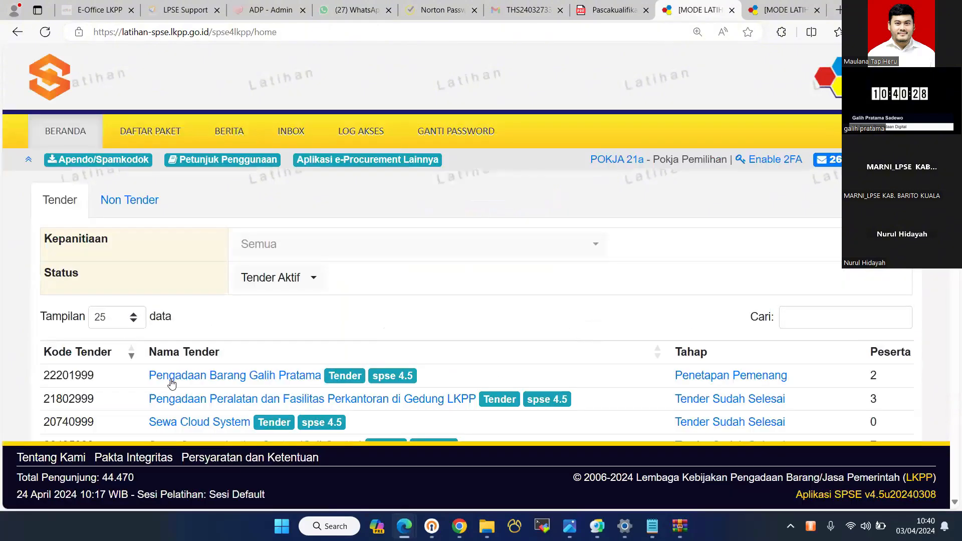
- Open tender 22201999's Reverse Auction page, checking its schedule change without saving
left_click(222, 376)
left_click(453, 245)
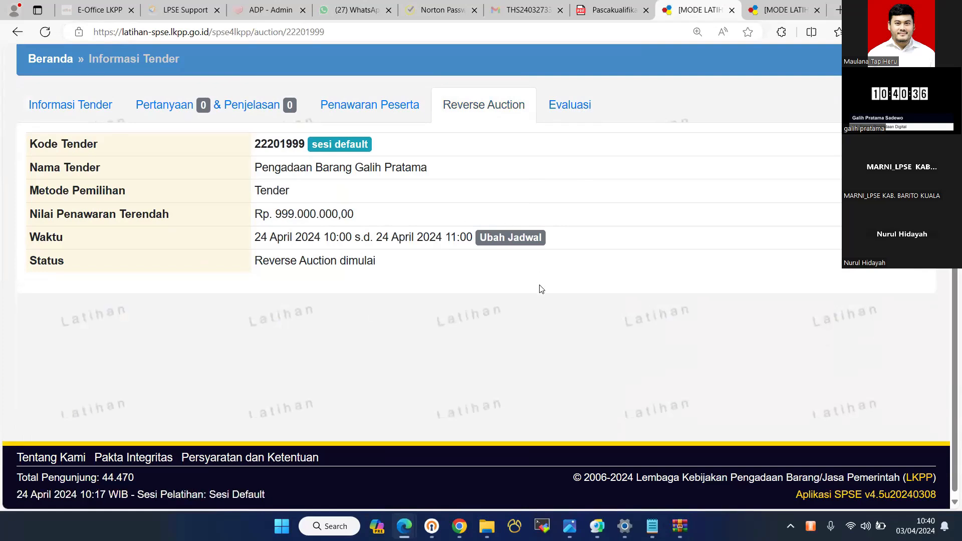
left_click(510, 237)
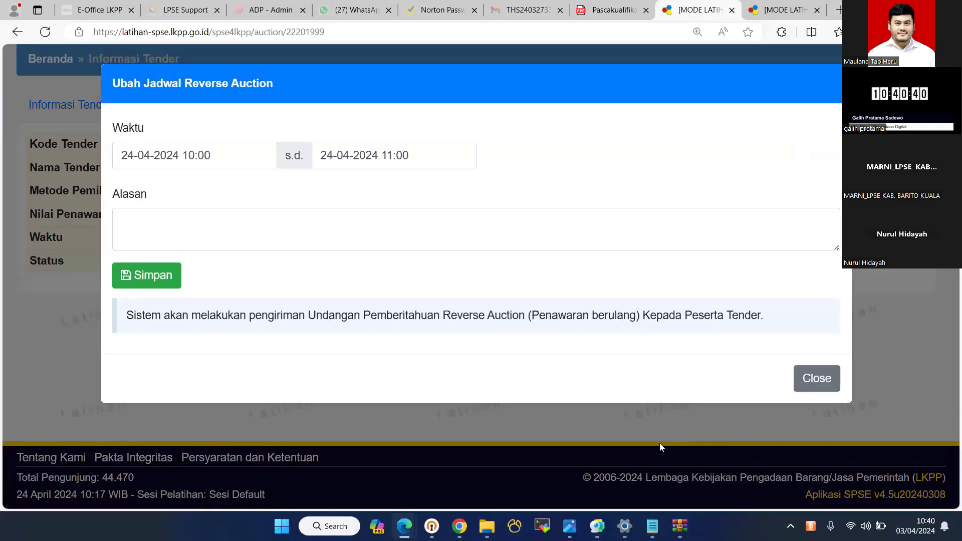
left_click(660, 445)
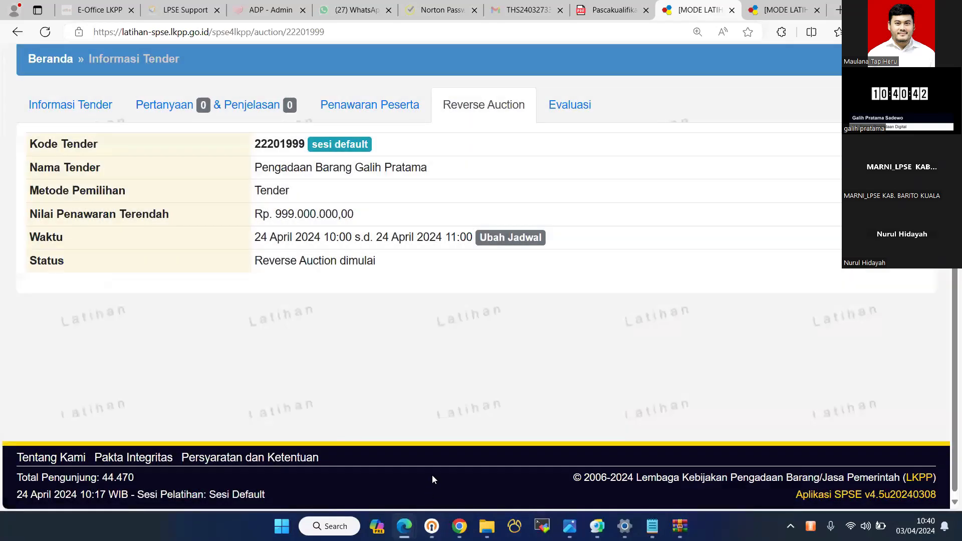
left_click(432, 476)
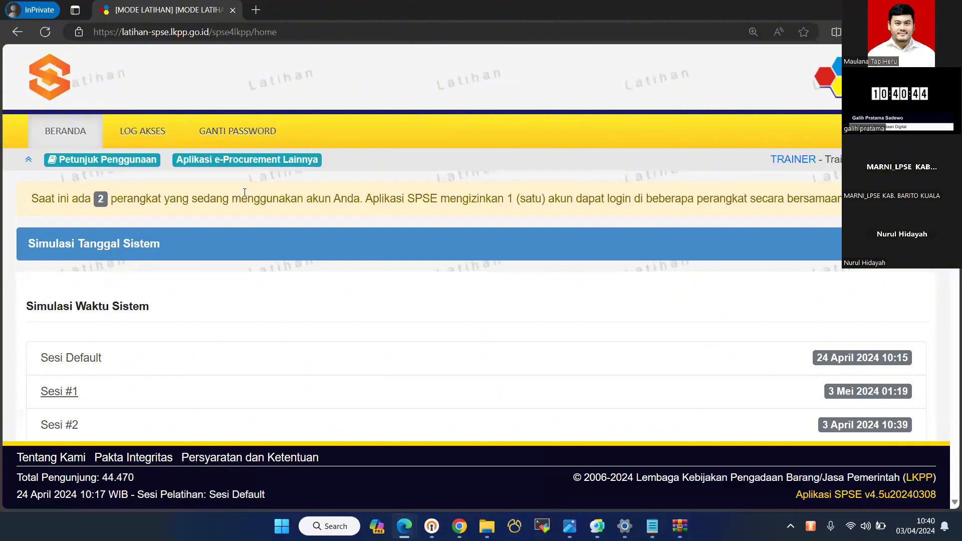
left_click(72, 358)
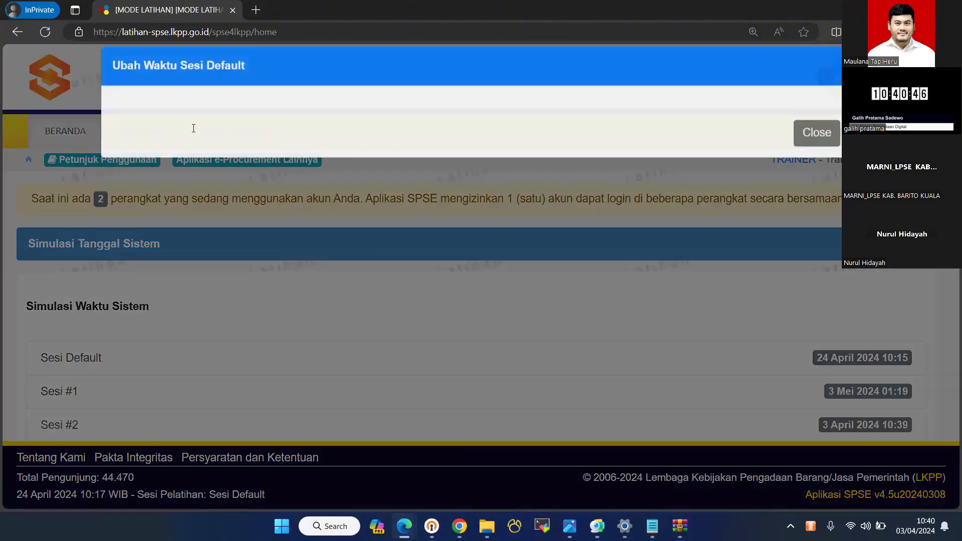
left_click(193, 129)
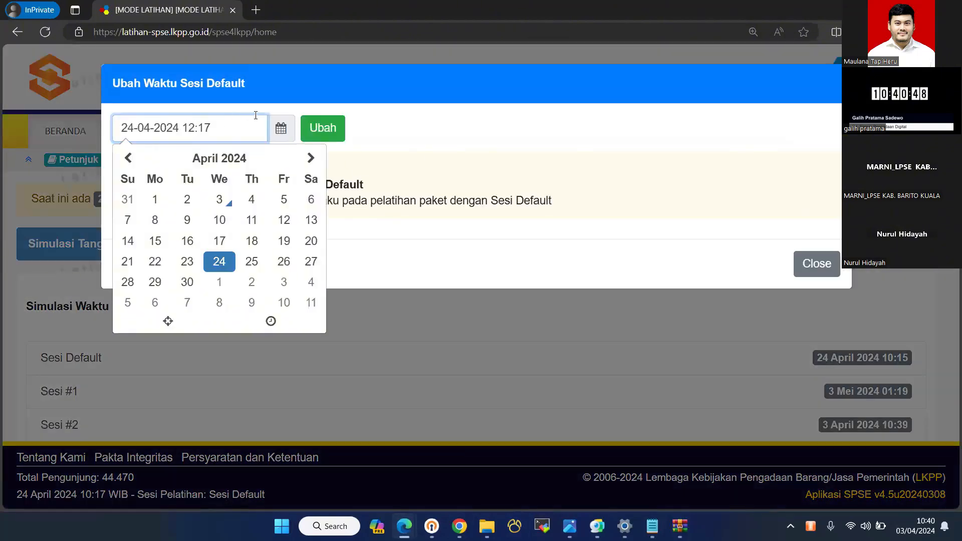
left_click(312, 130)
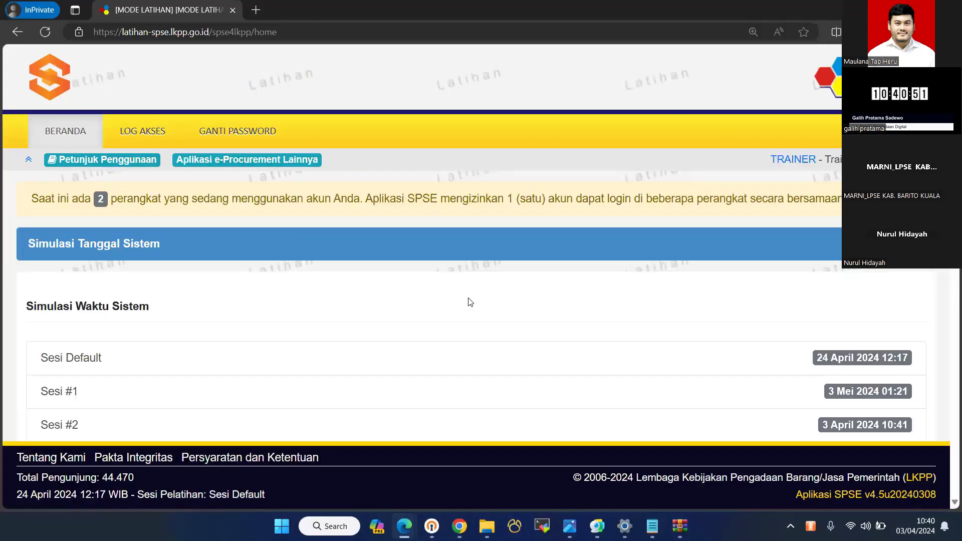
key("alt+Tab")
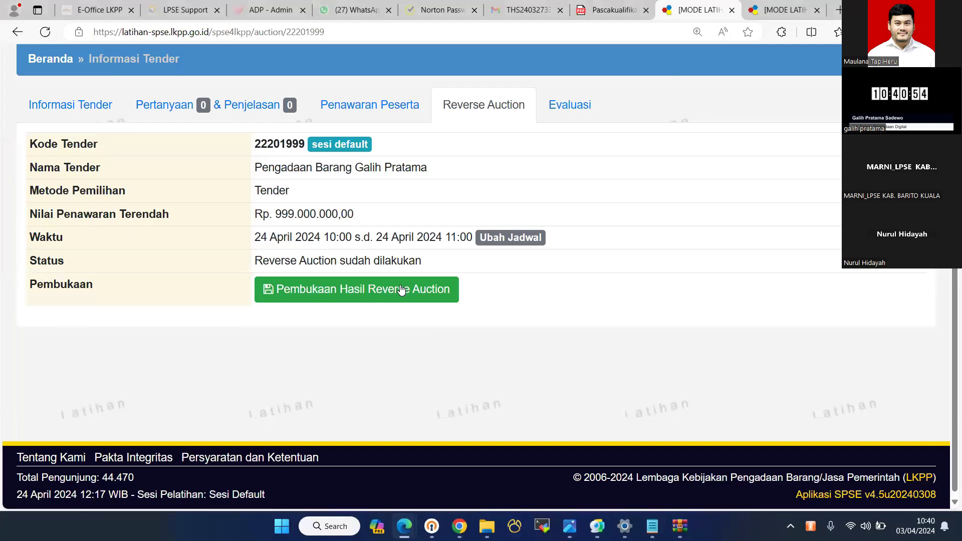
- Show the reverse auction results and inspect the lowest Rp 888.000.000,00 offer's details tab
left_click(402, 290)
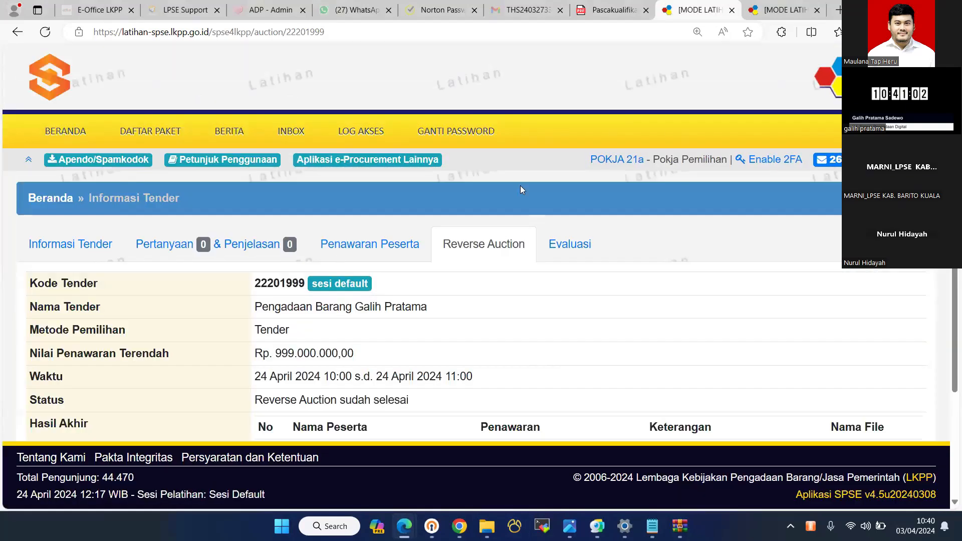
left_click(510, 300)
scroll(519, 280, "down", 3)
scroll(519, 280, "up", 3)
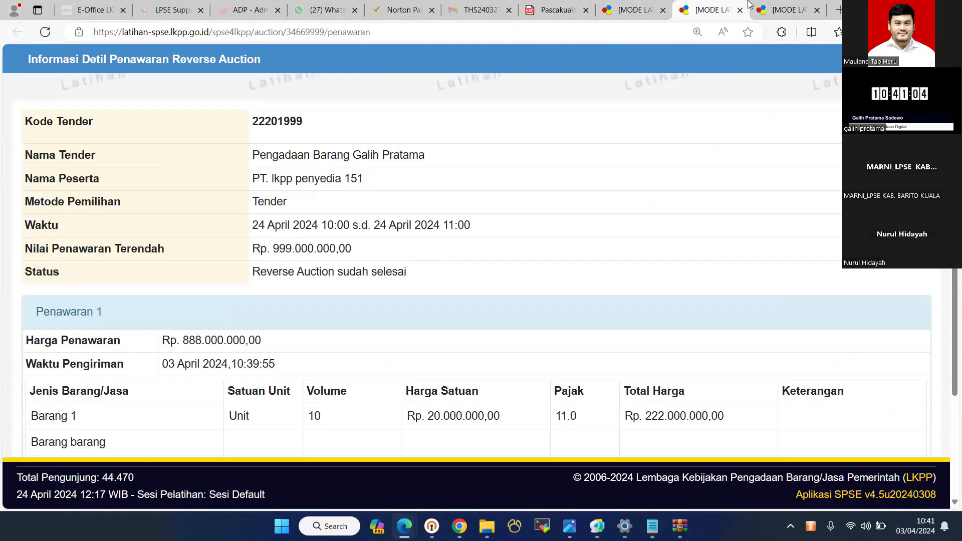
scroll(519, 281, "down", 3)
scroll(671, 120, "up", 3)
key("ctrl+w")
scroll(568, 177, "up", 2)
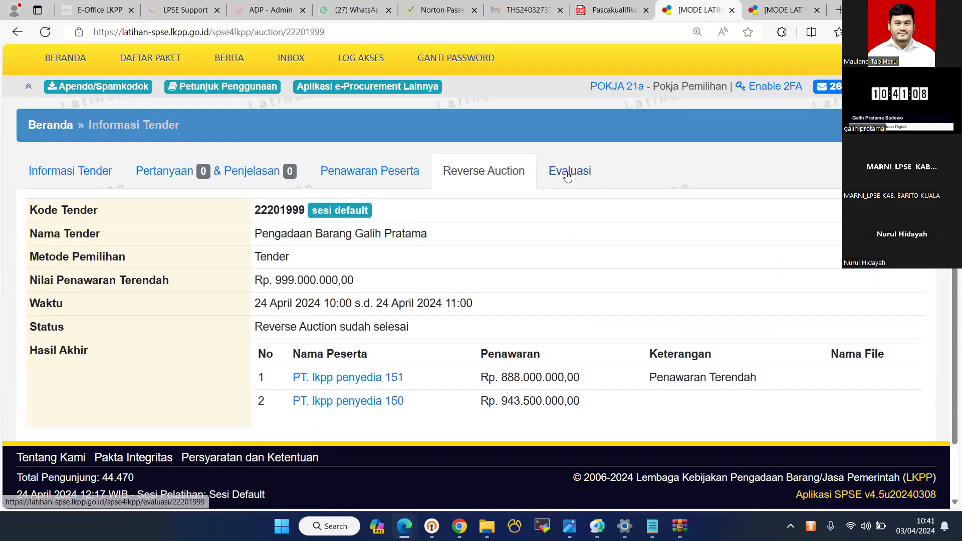
- Open Penetapan Pemenang from Evaluasi and save an initial participant ranking
left_click(568, 176)
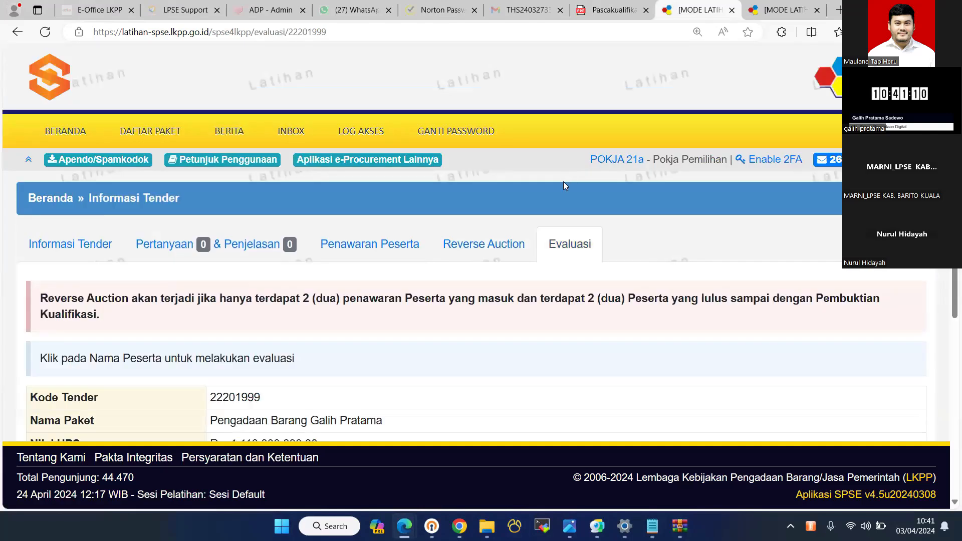
scroll(567, 176, "down", 6)
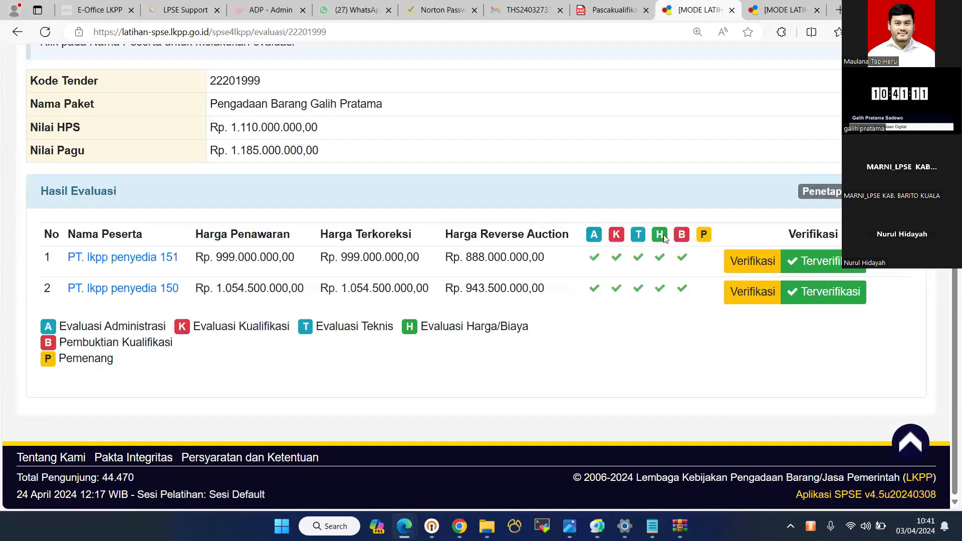
left_click(825, 194)
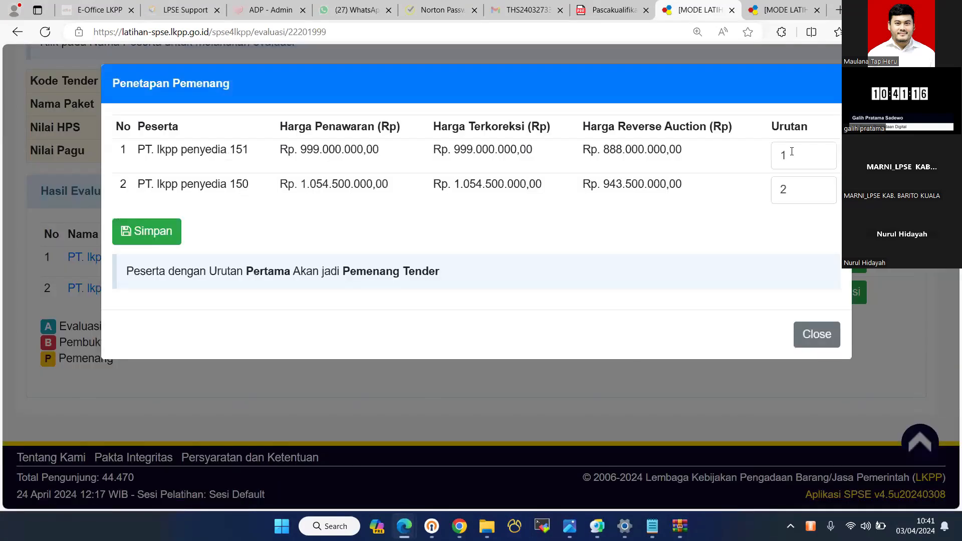
left_click(792, 151)
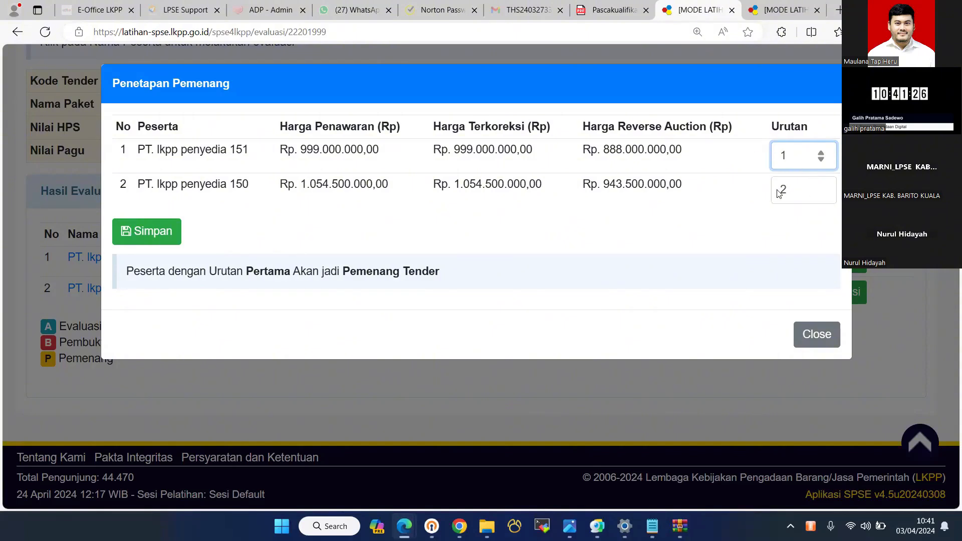
key("BackSpace")
type("2")
left_click_drag(788, 190, 773, 188)
type("51")
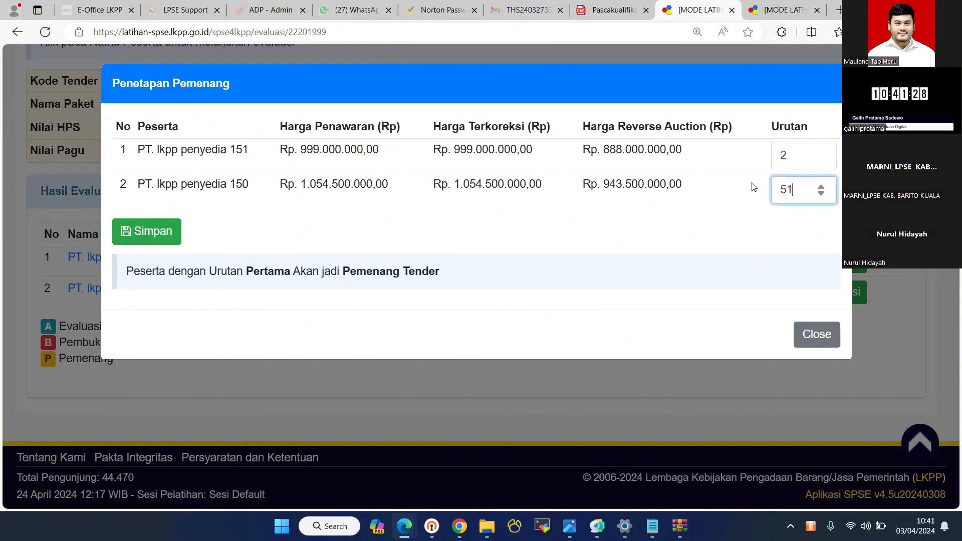
key("BackSpace")
key("BackSpace")
type("1")
left_click(152, 235)
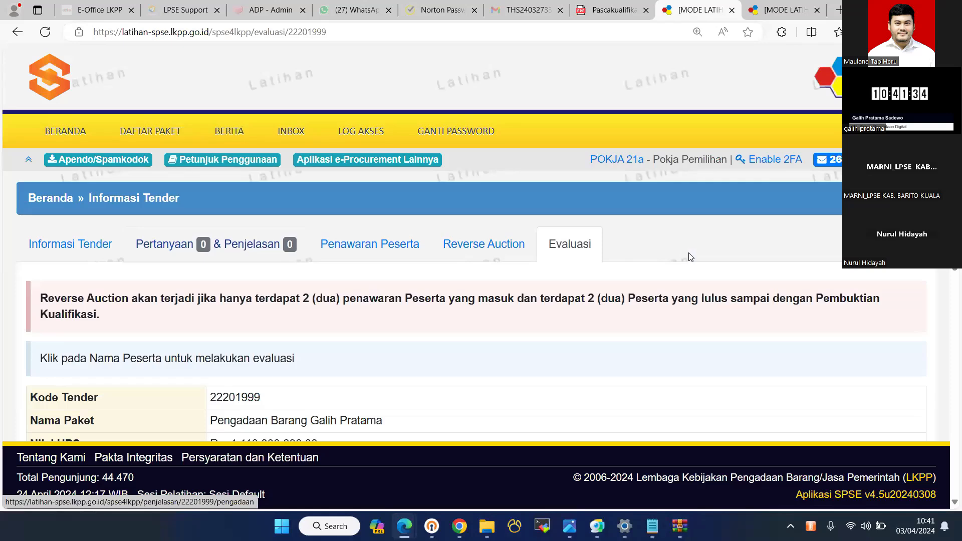
- Re-rank with penyedia 151 as Urutan 1 and penyedia 150 as Urutan 2, and save
scroll(684, 257, "down", 10)
scroll(596, 82, "up", 2)
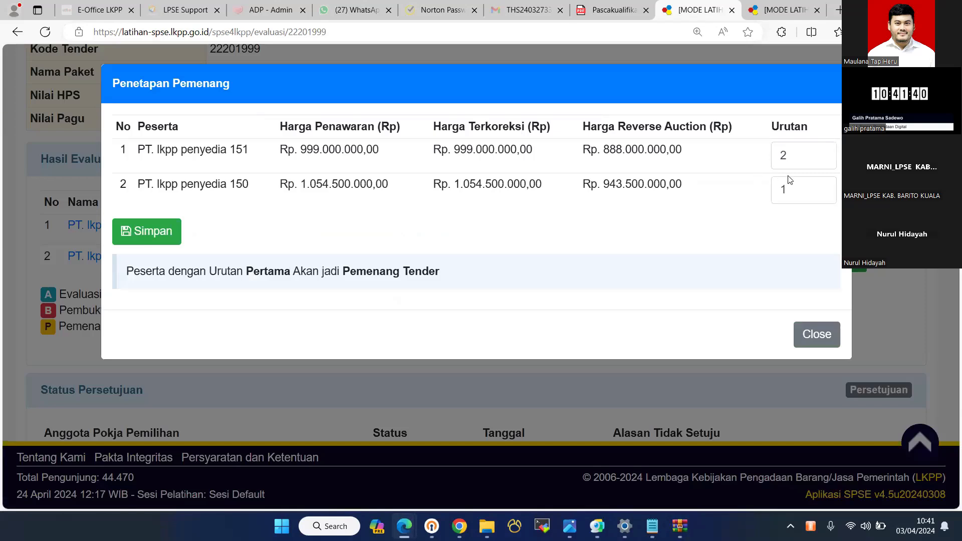
left_click_drag(796, 156, 738, 195)
type("1")
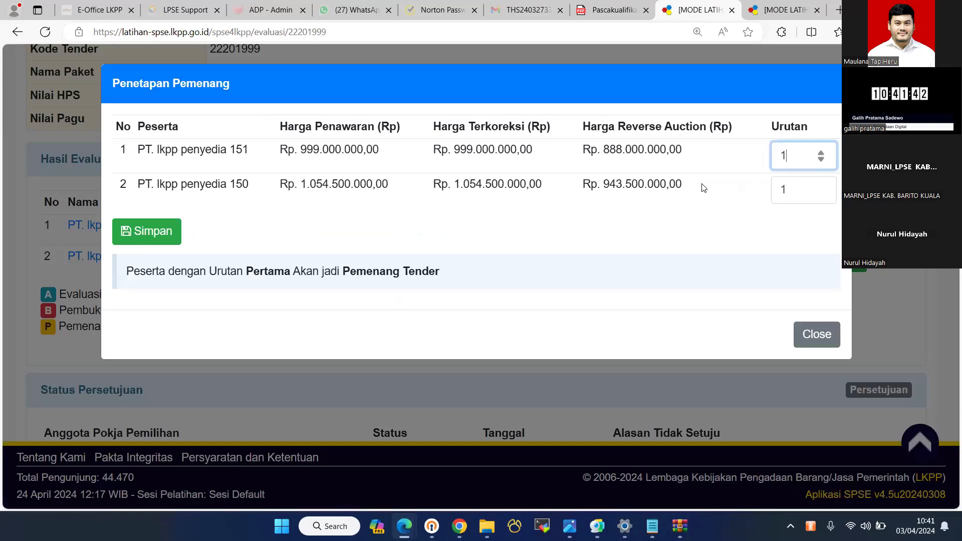
key("Tab")
type("2")
left_click(132, 236)
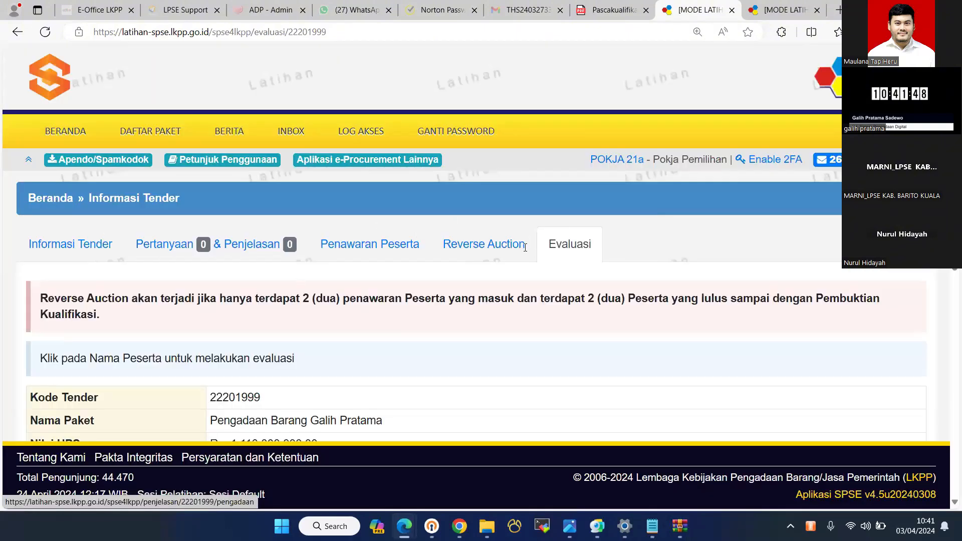
- Approve the winner decision with Setuju, then sign out of the Pokja account
scroll(526, 243, "down", 10)
scroll(526, 243, "up", 3)
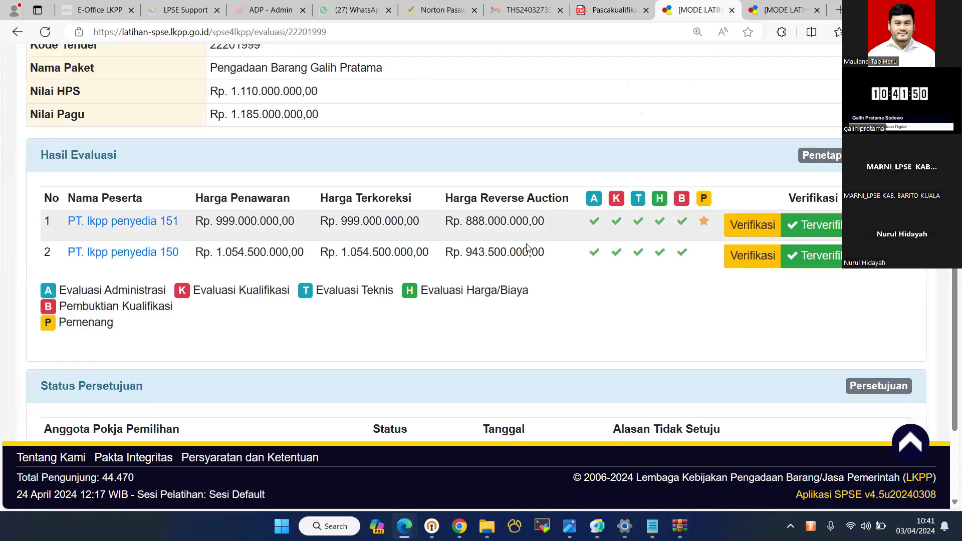
scroll(526, 247, "down", 3)
left_click(884, 247)
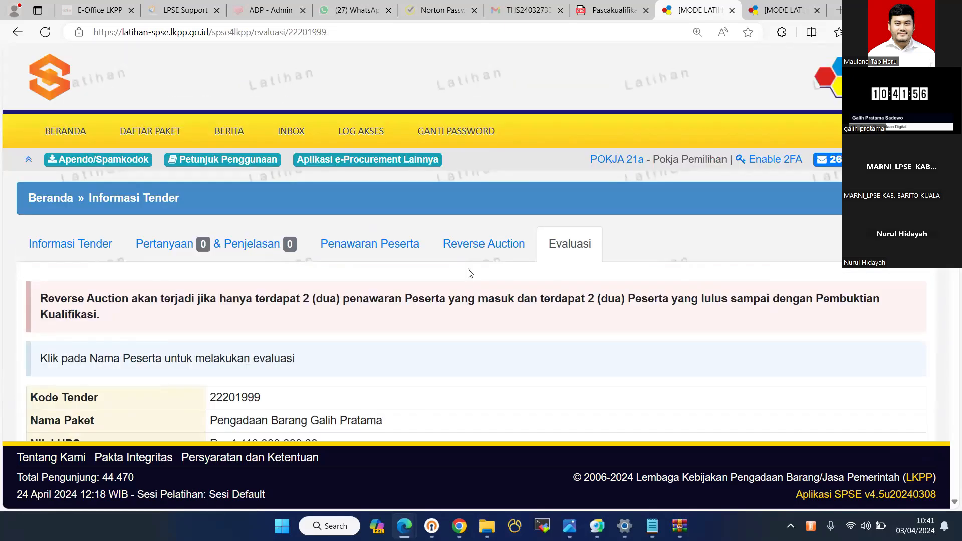
scroll(470, 273, "down", 10)
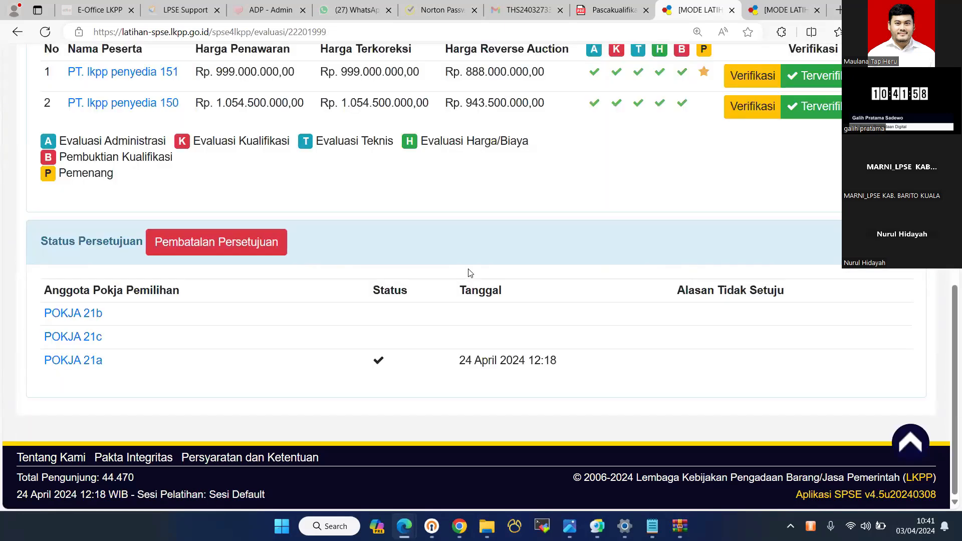
scroll(470, 273, "up", 3)
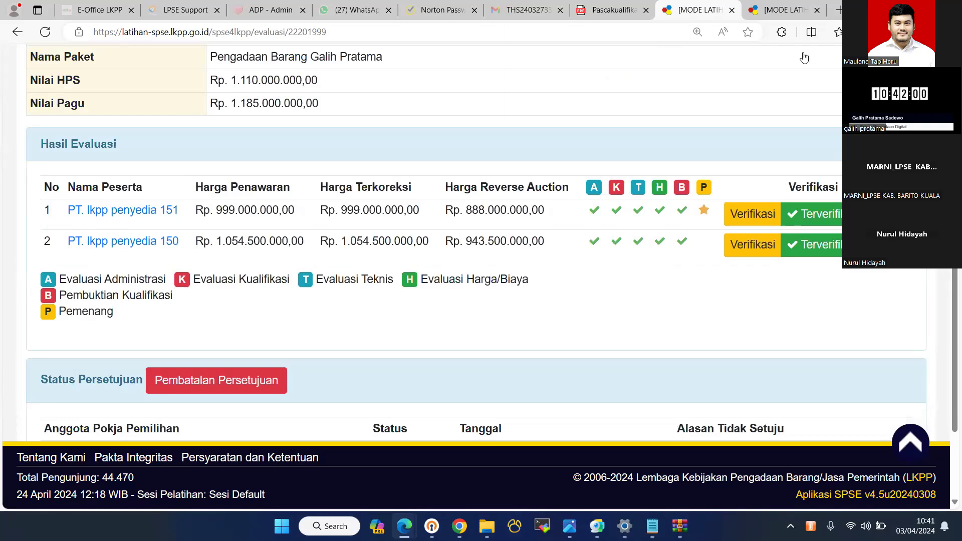
scroll(585, 181, "up", 5)
left_click(570, 161)
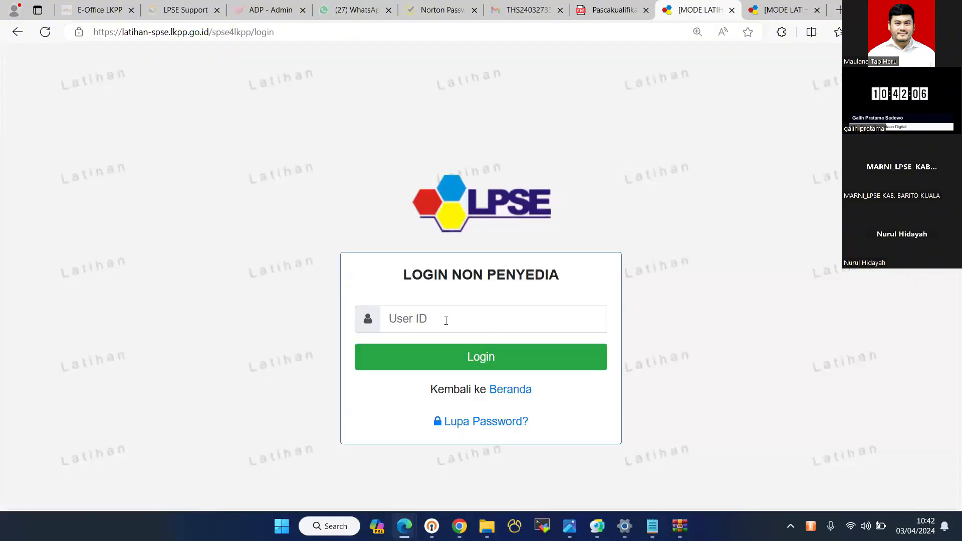
- Log in as the second Pokja member with its User ID and security code
left_click(446, 321)
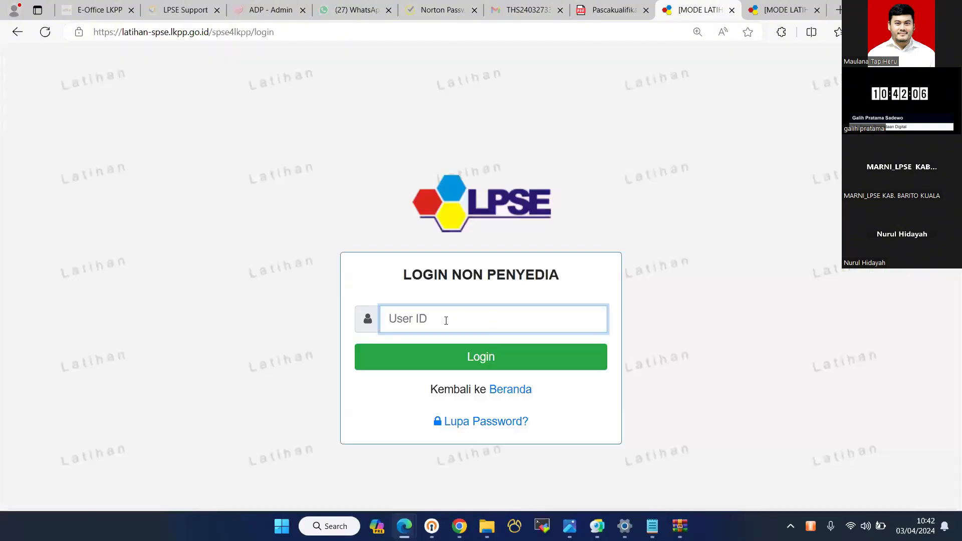
type("pokja21b")
left_click(432, 357)
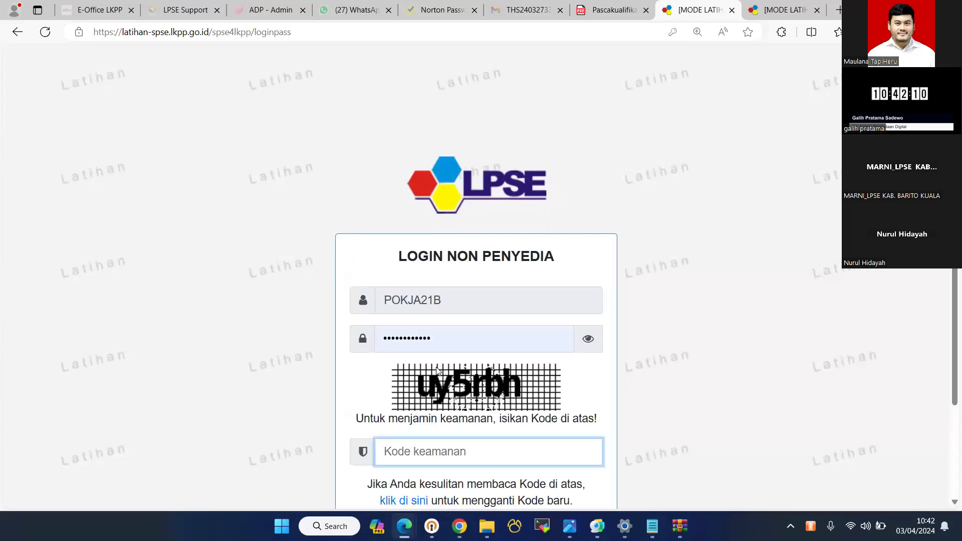
type("uy")
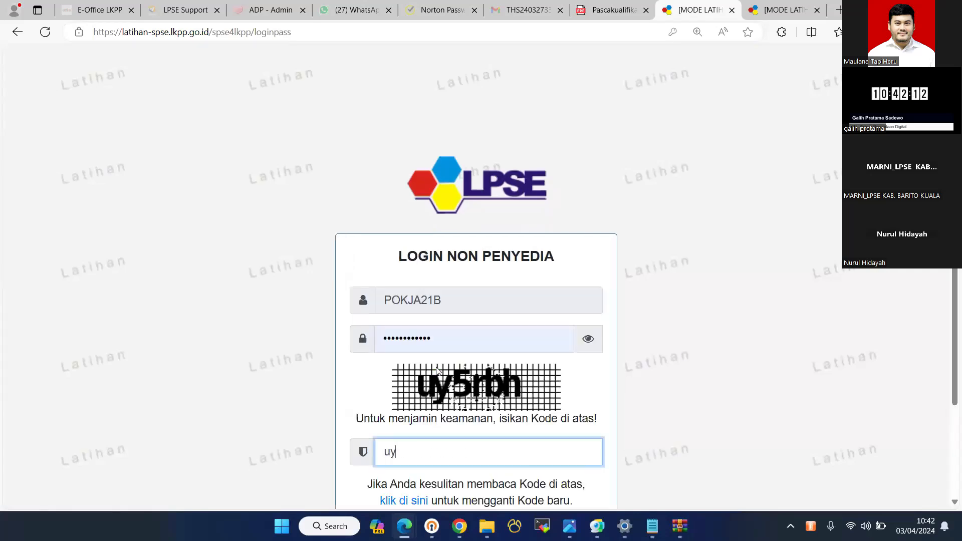
type("5rbh")
key("Return")
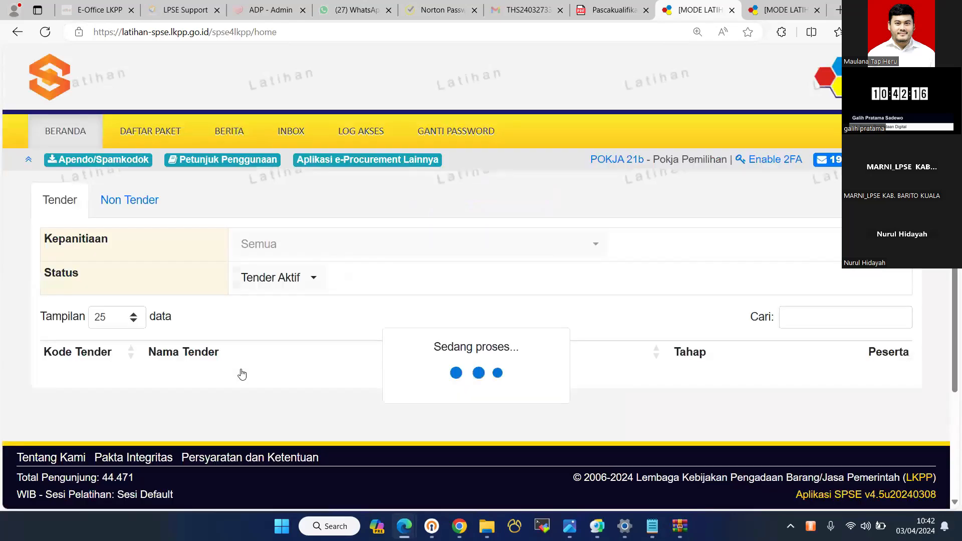
- Open the tender's Evaluasi and winner approval pages, then go back to Evaluasi
left_click(296, 374)
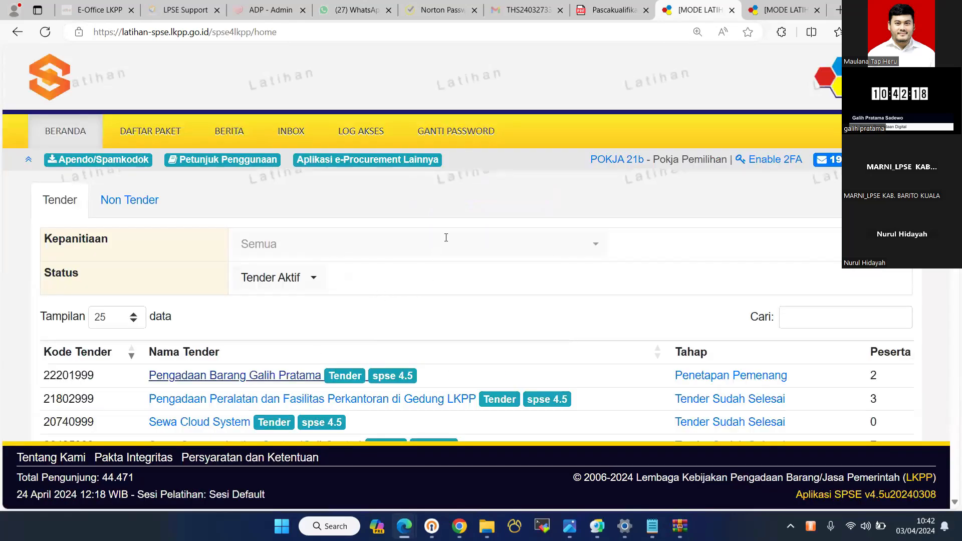
scroll(575, 219, "down", 5)
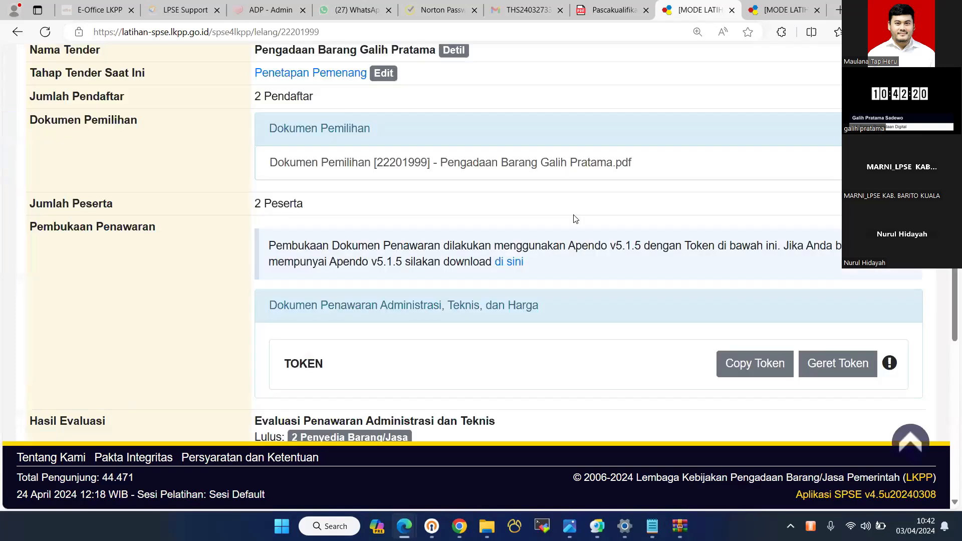
scroll(825, 266, "up", 4)
left_click(569, 175)
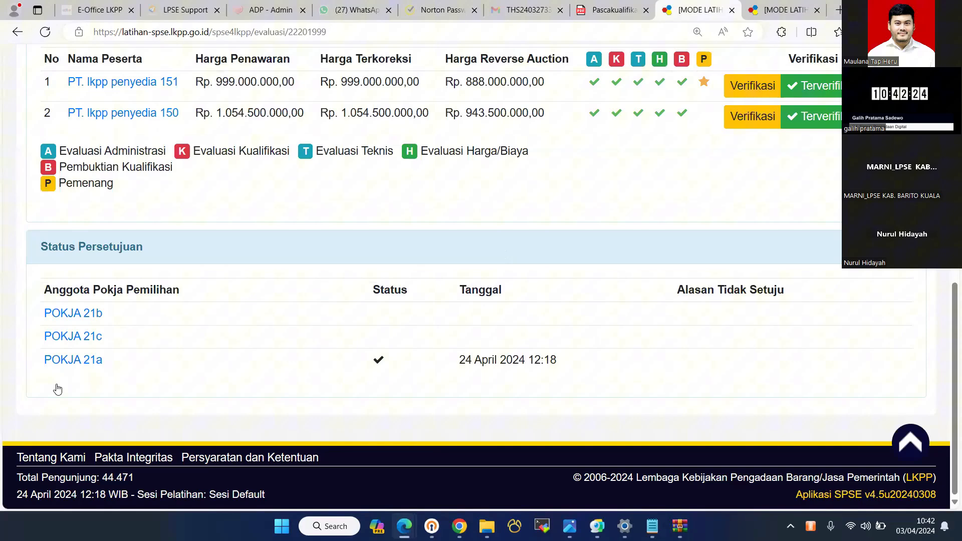
left_click(58, 389)
scroll(376, 291, "down", 3)
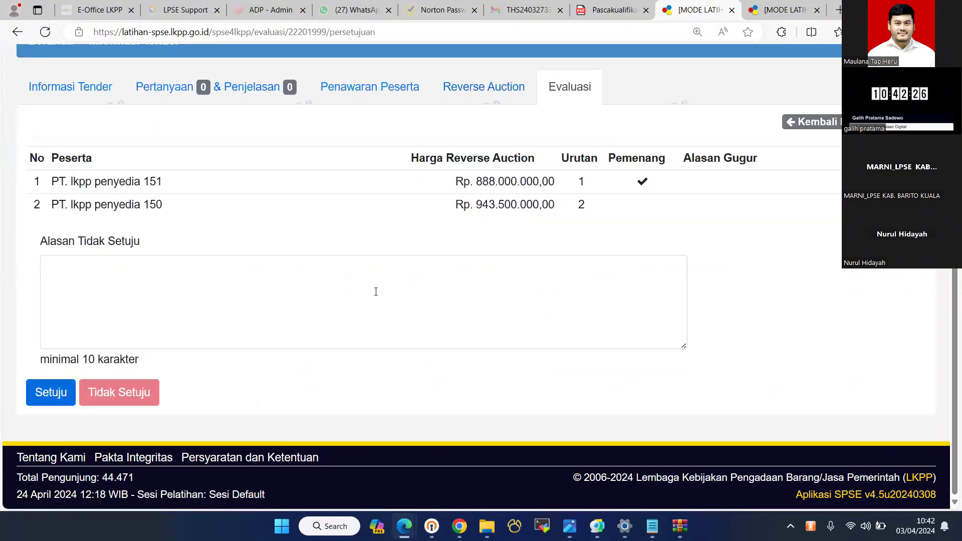
key("alt+Left")
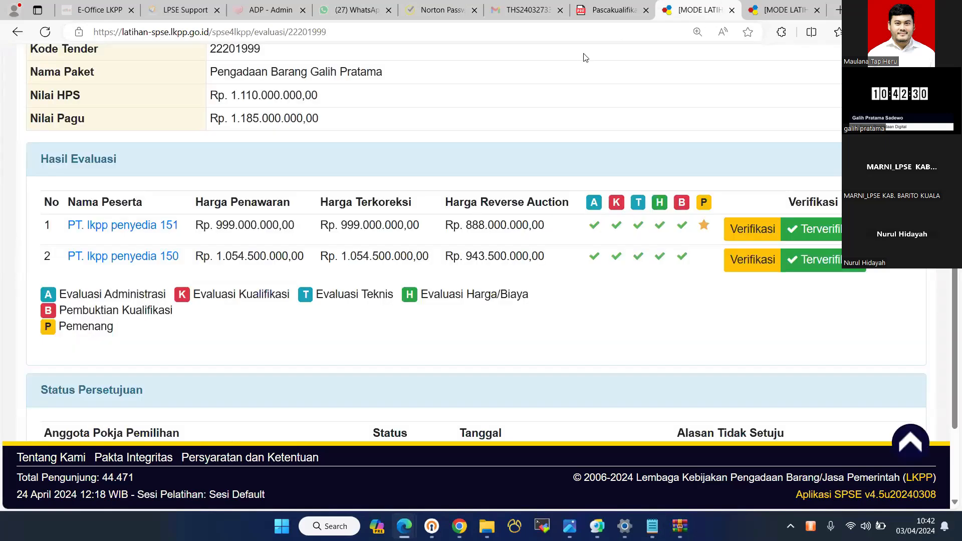
scroll(455, 261, "up", 6)
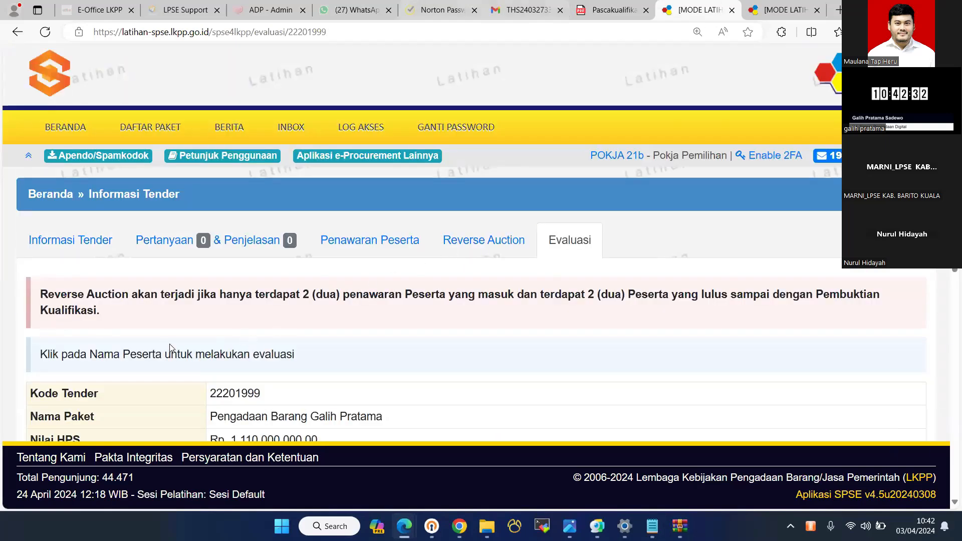
- Check the tender's general information, then bring up its Jadwal stage schedule tab
key("ctrl+Tab")
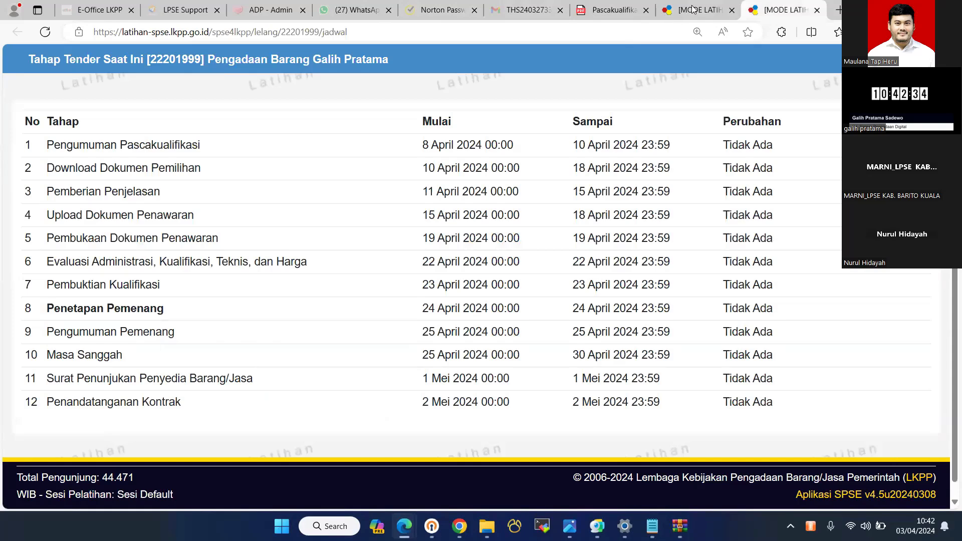
key("ctrl+shift+Tab")
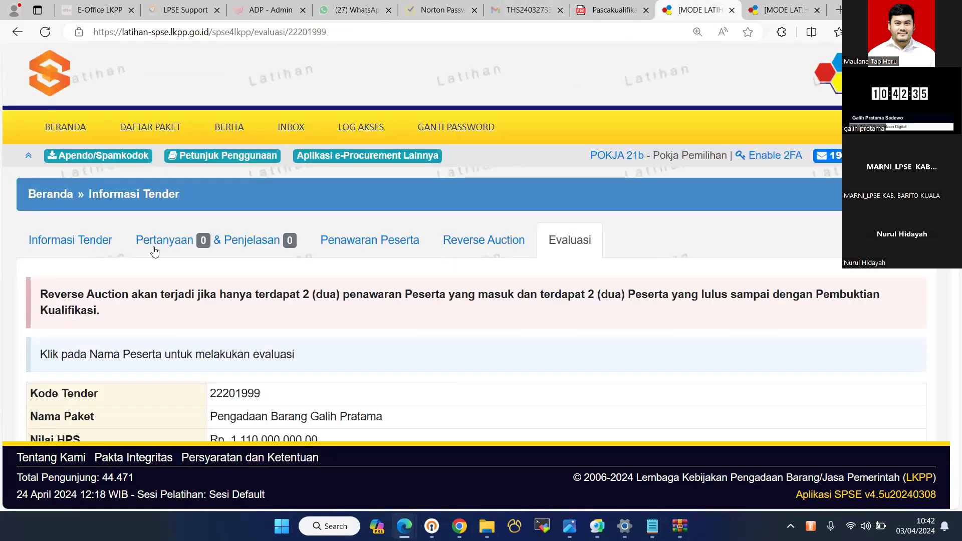
left_click(79, 246)
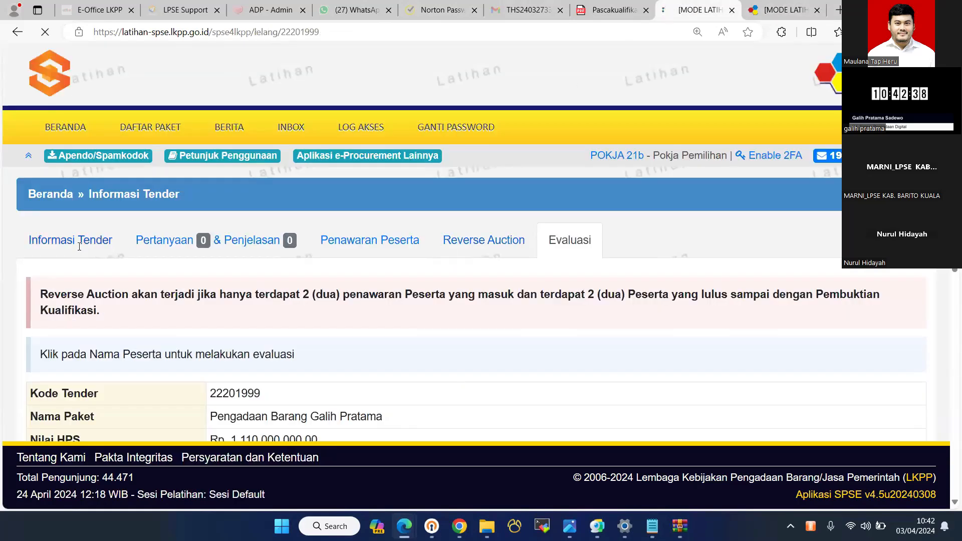
scroll(79, 251, "up", 1)
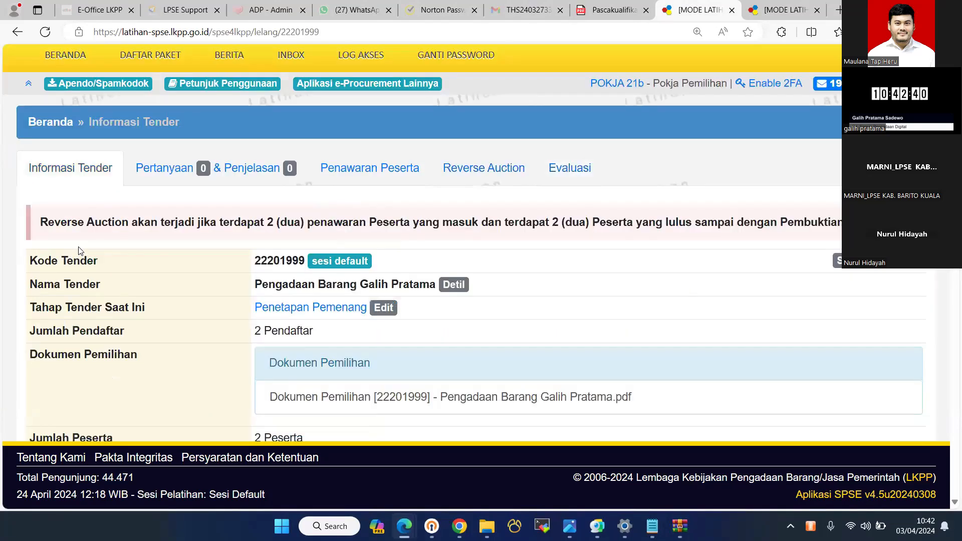
scroll(79, 250, "down", 10)
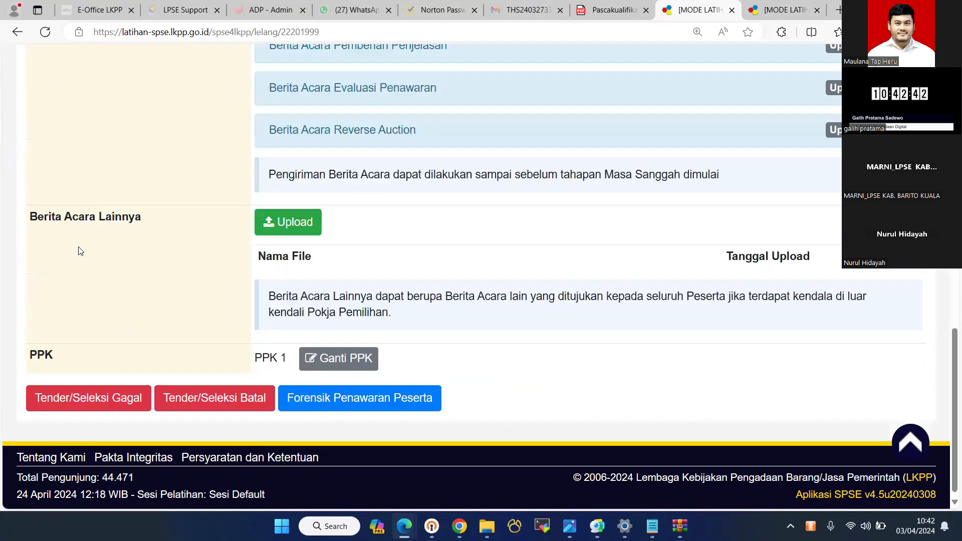
scroll(79, 246, "up", 10)
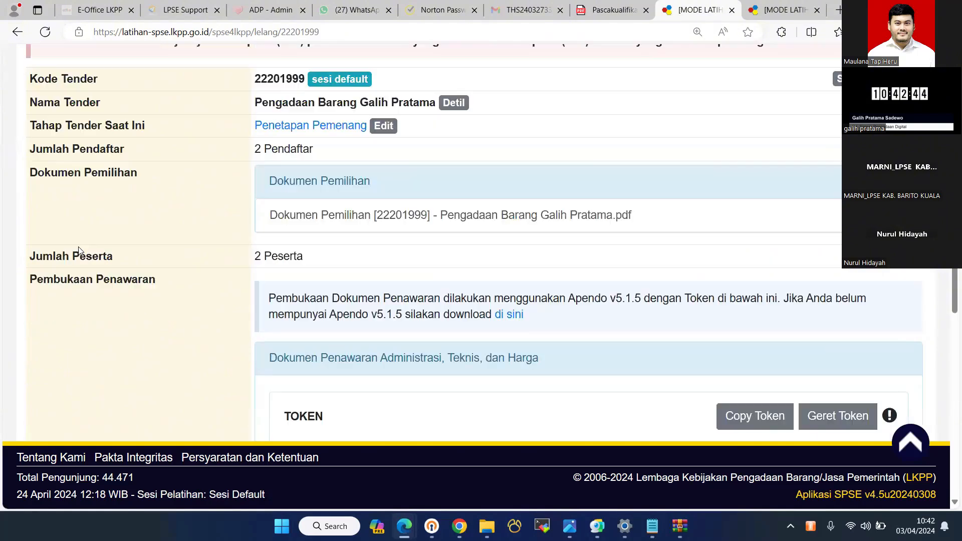
scroll(482, 217, "up", 1)
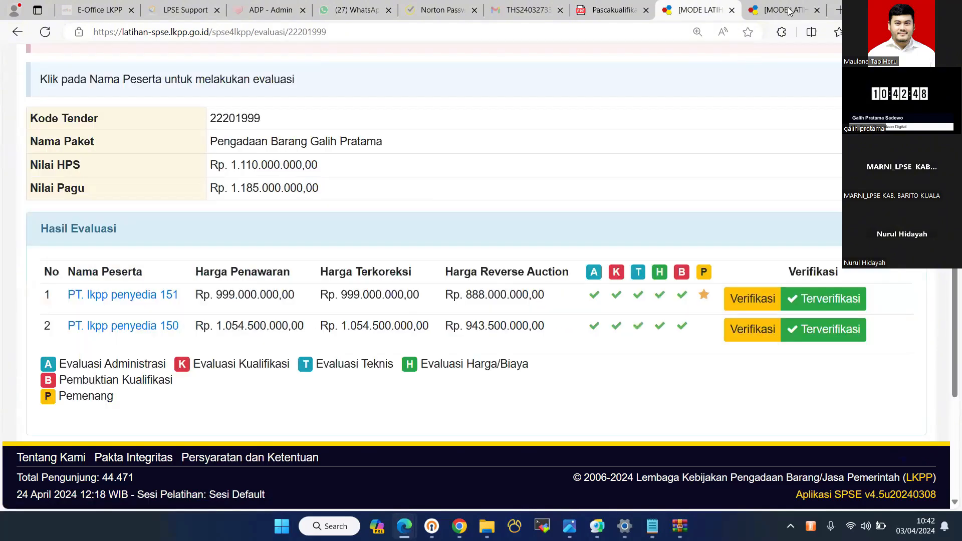
key("ctrl+Tab")
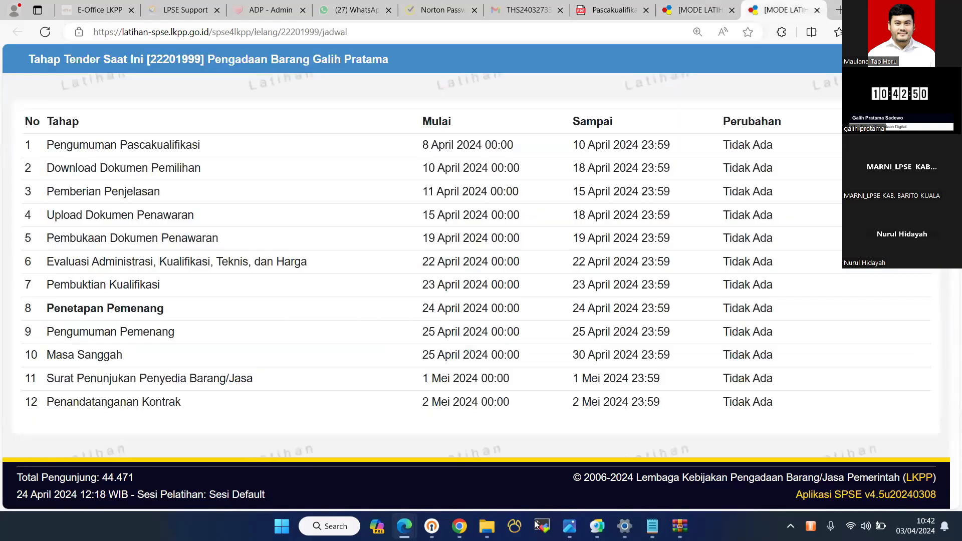
left_click(405, 526)
left_click(419, 459)
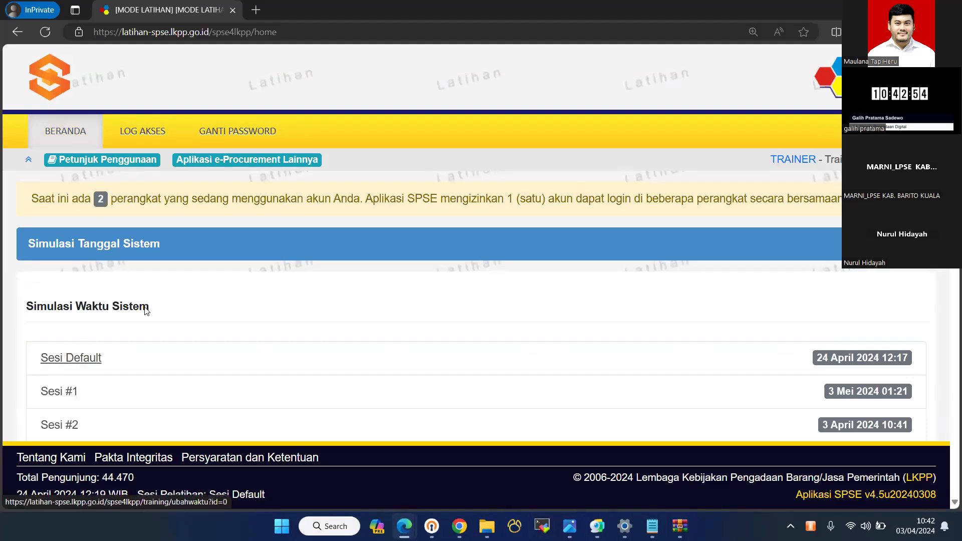
left_click(202, 131)
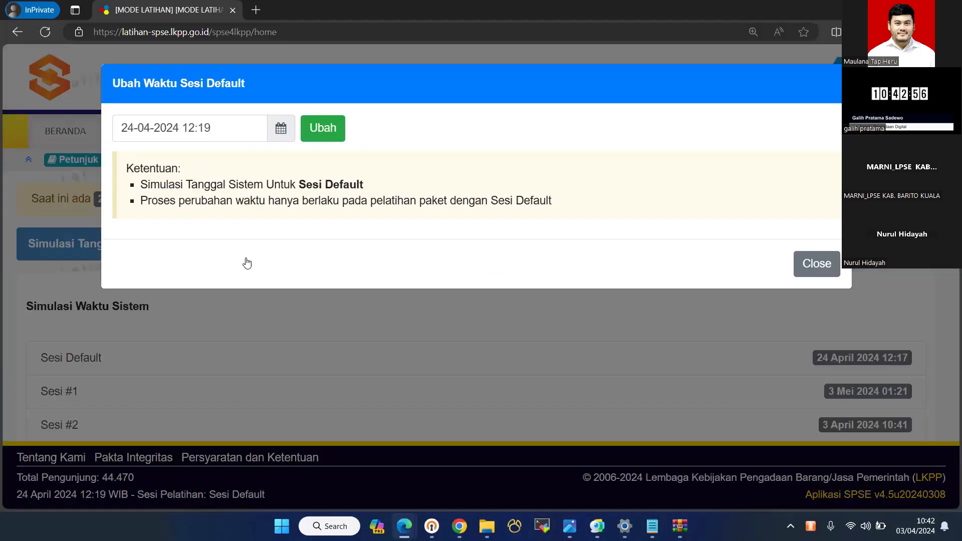
left_click(328, 131)
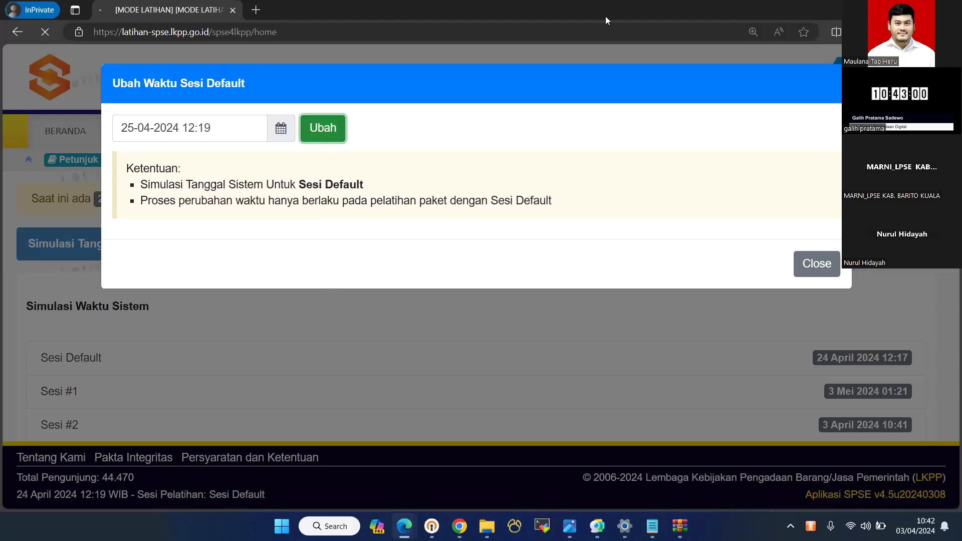
left_click(890, 7)
left_click(732, 4)
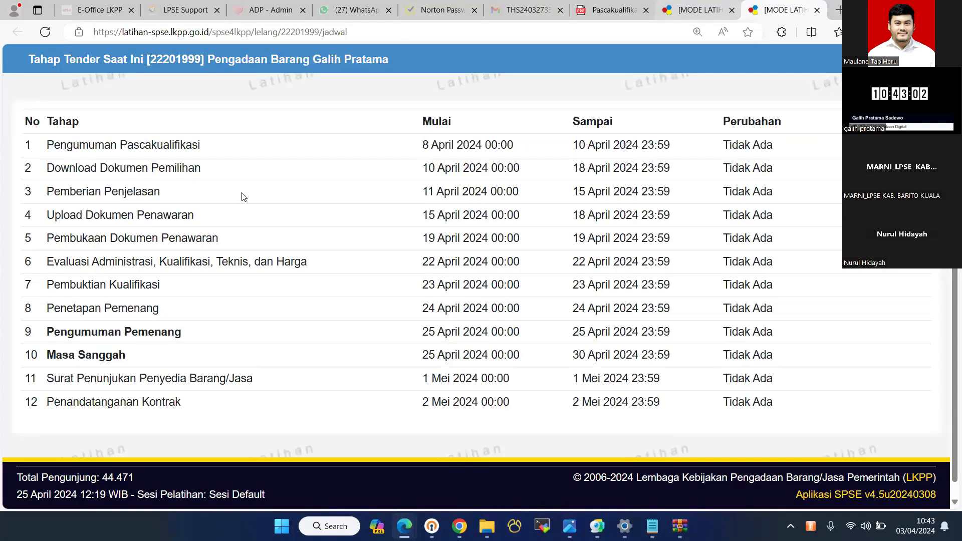
key("F5")
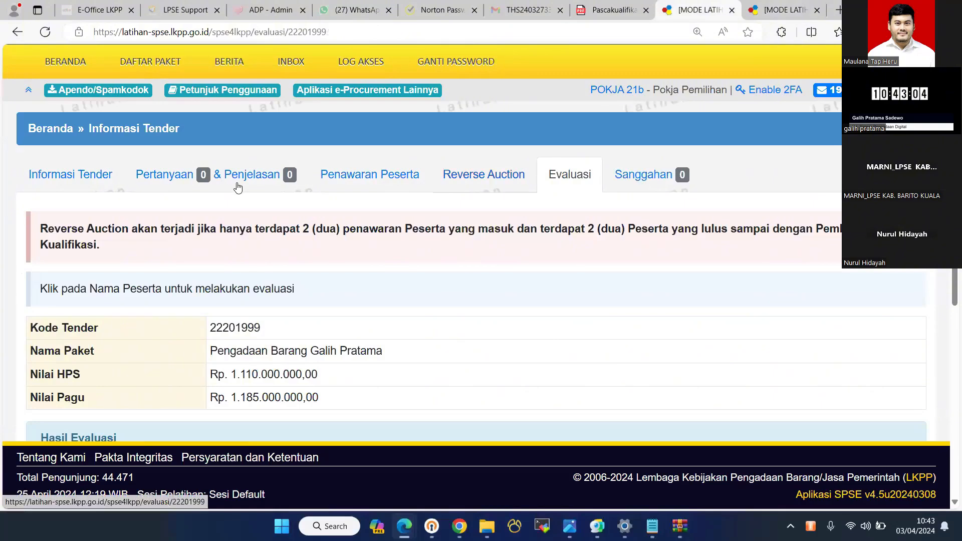
- Try Pengumuman Pemenang from Informasi Tender, dismiss the pending-Pokja error, and reload
left_click(71, 179)
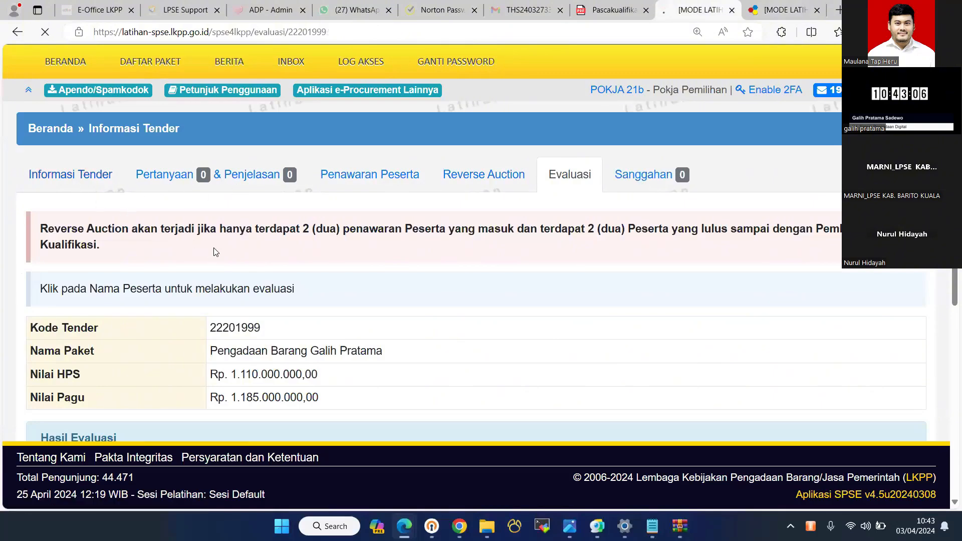
scroll(215, 252, "down", 15)
scroll(322, 291, "down", 5)
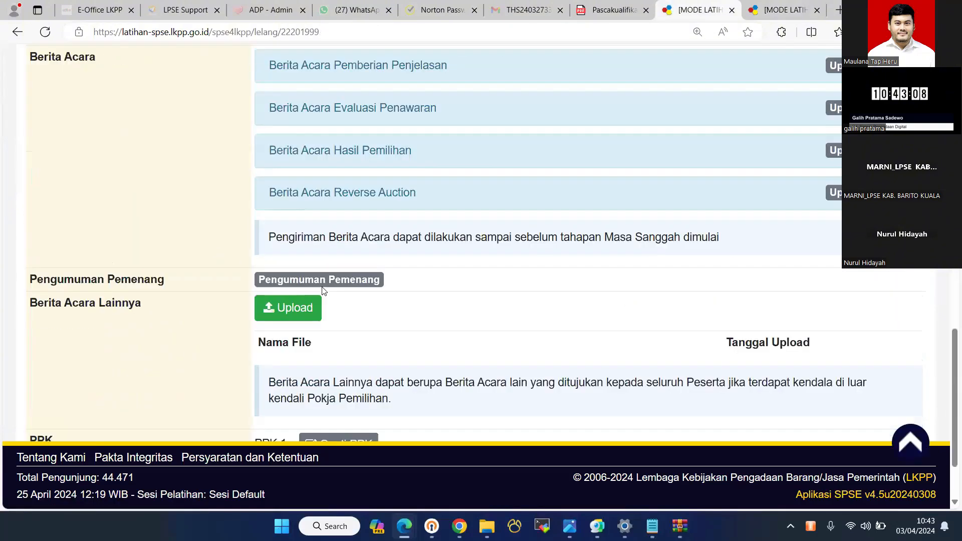
left_click(323, 281)
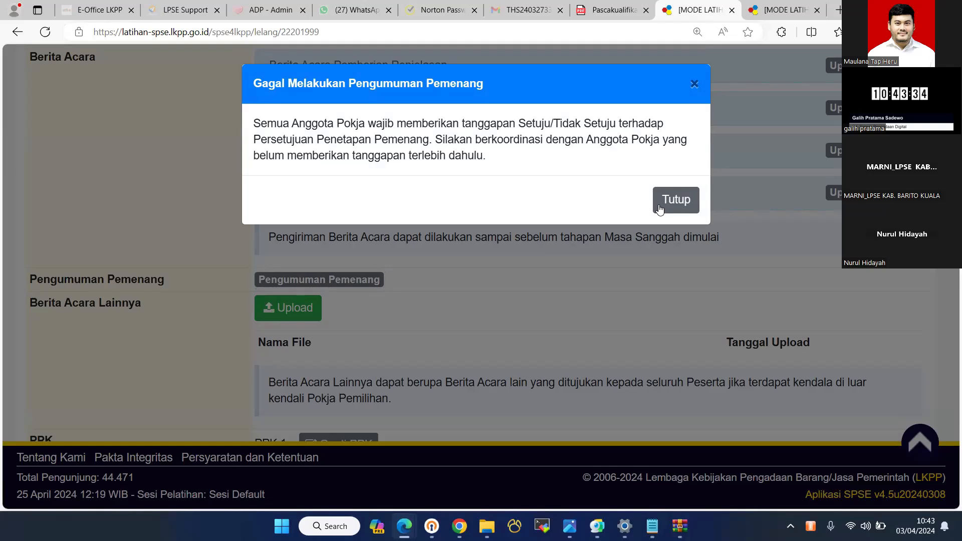
left_click(695, 85)
scroll(696, 89, "up", 6)
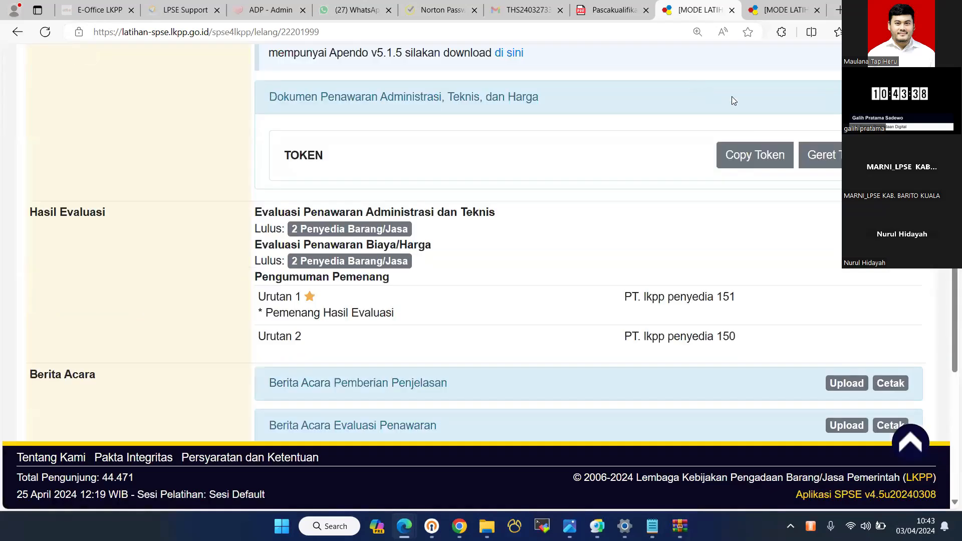
scroll(732, 98, "up", 10)
key("F5")
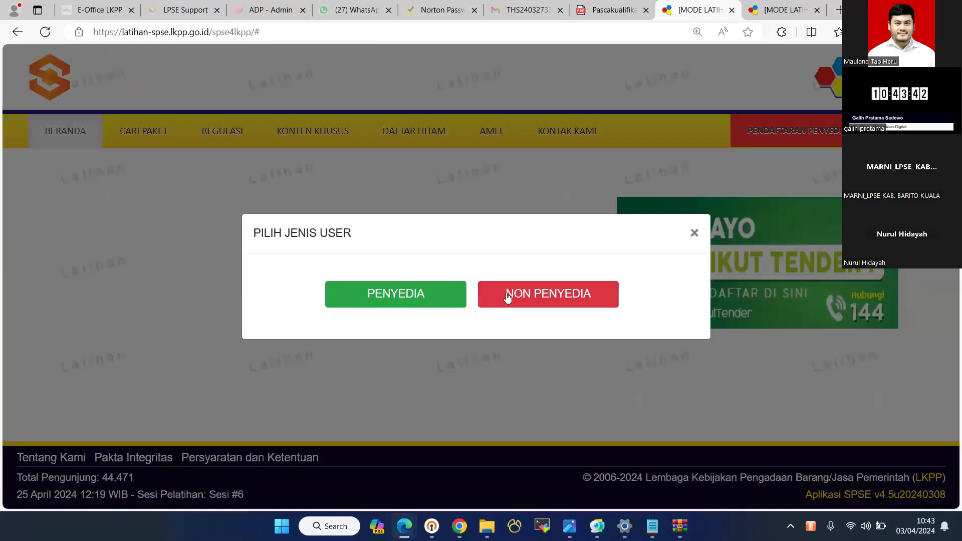
- Log in as POKJA 21c with the saved password, start the security code, then return to the schedule tab
left_click(503, 304)
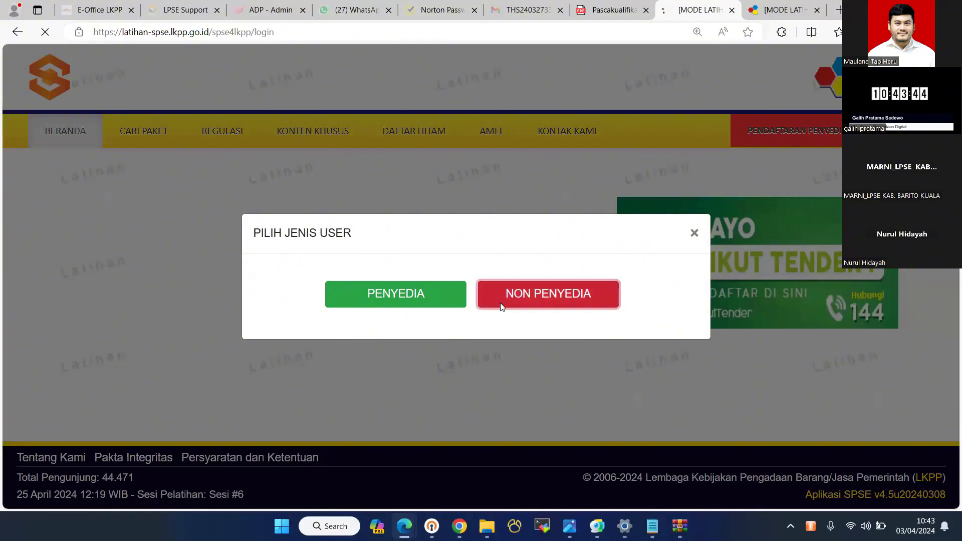
type("pkja")
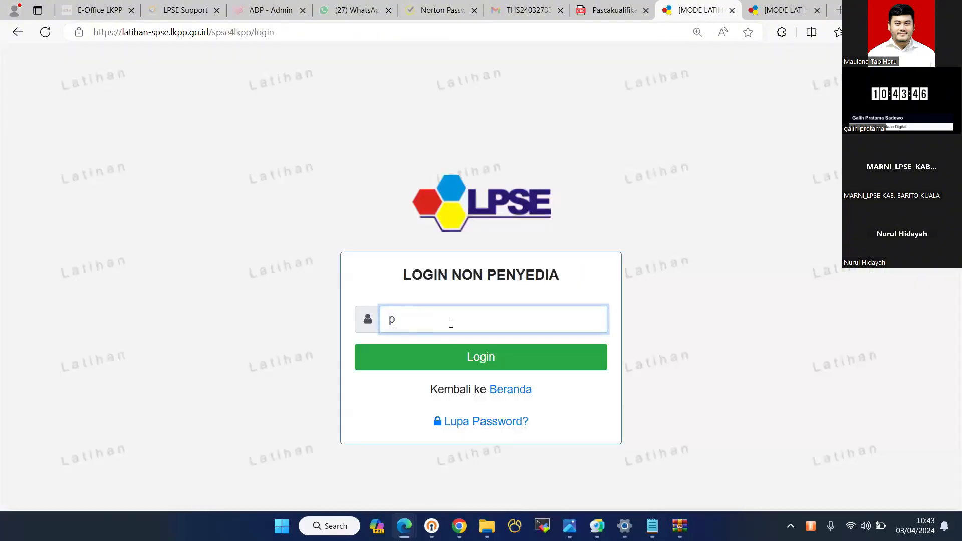
key("BackSpace")
key("BackSpace")
key("BackSpace")
type("okja21c")
key("Return")
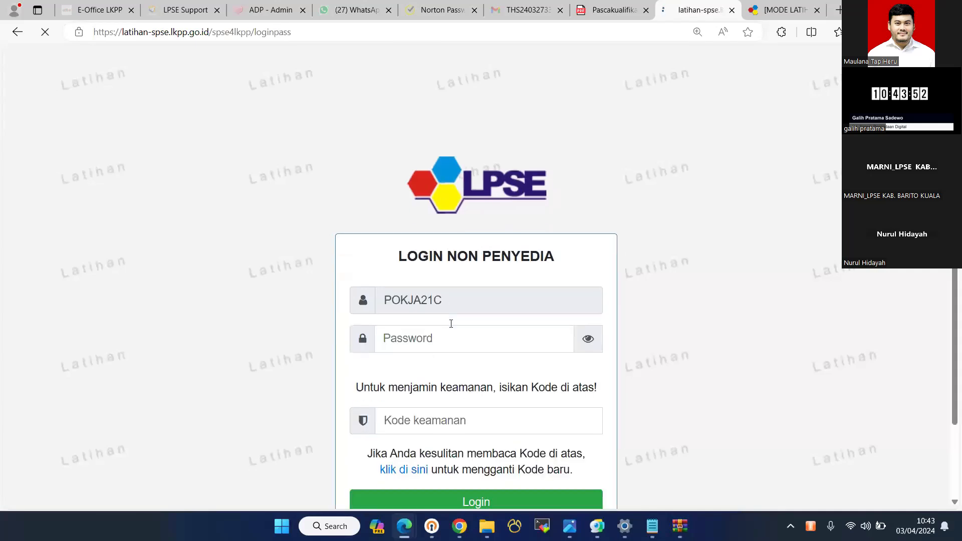
left_click(452, 333)
left_click(447, 348)
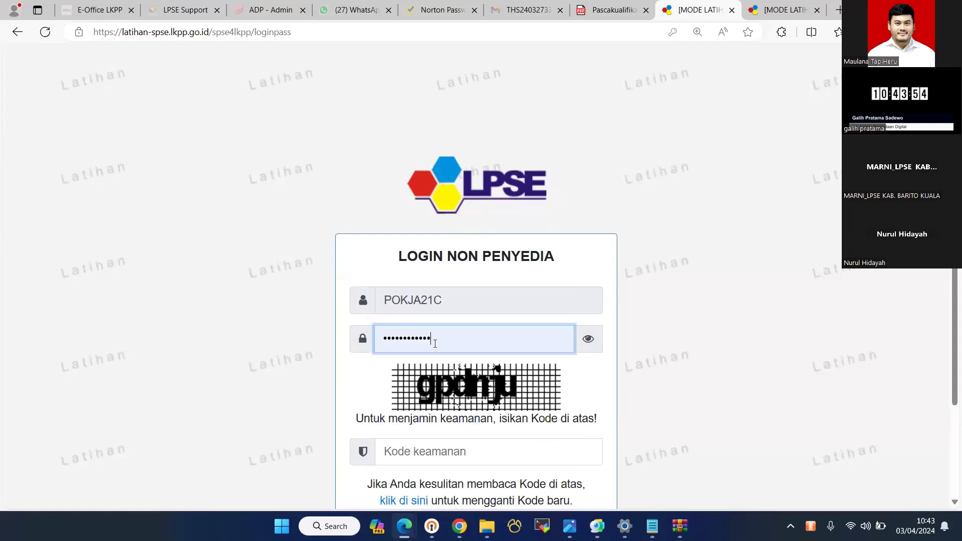
left_click(394, 453)
type("g")
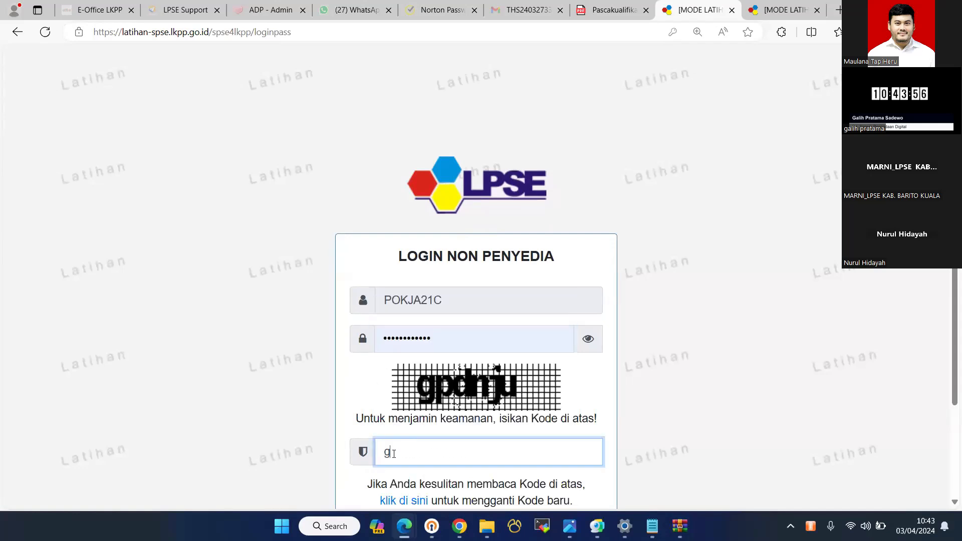
type("pd")
left_click(776, 11)
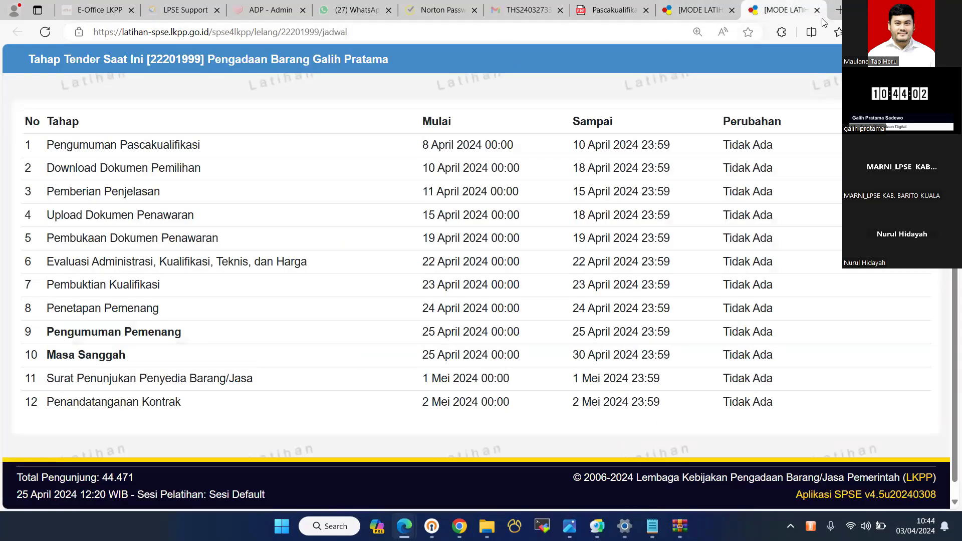
- Load the SPSE training site ('latihan') in a new tab and open the full tender list
left_click(839, 10)
type("latihan")
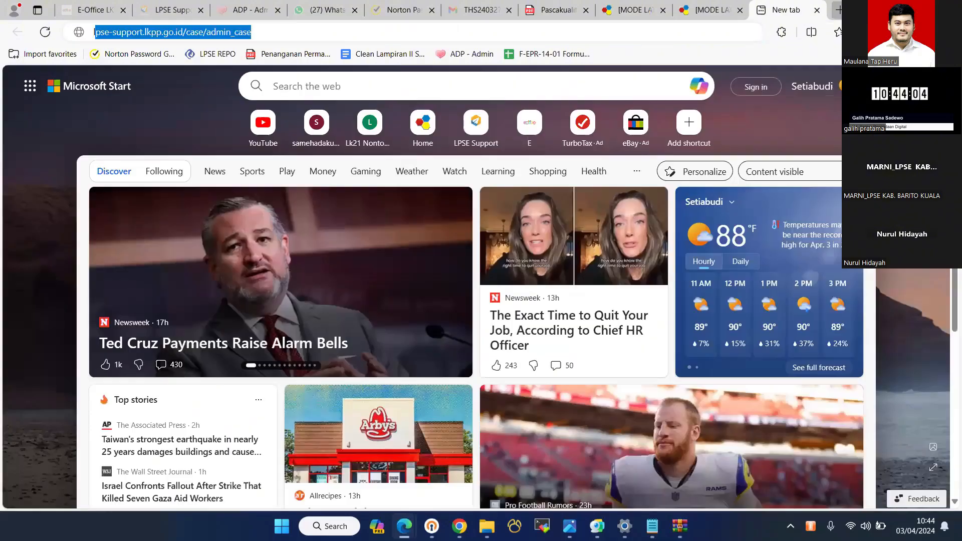
key("Return")
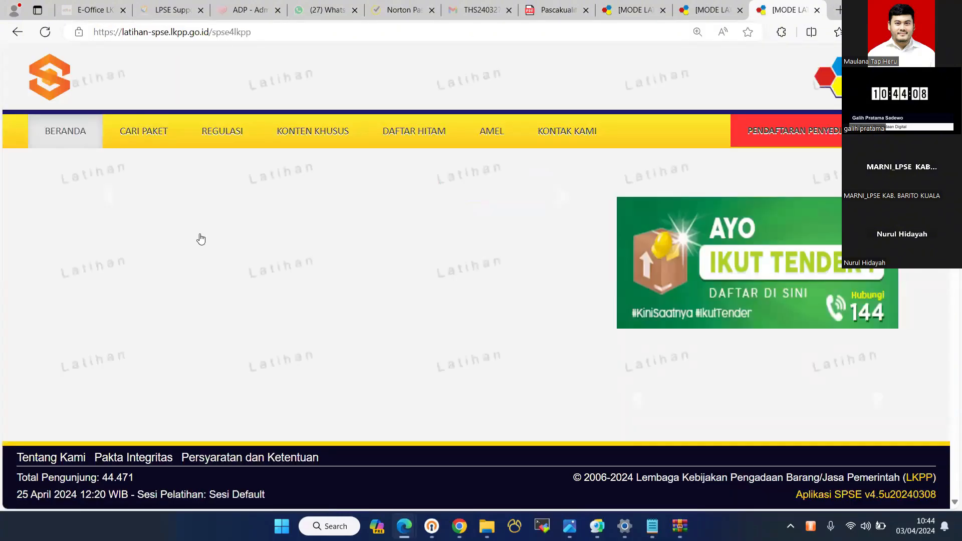
scroll(202, 233, "down", 4)
scroll(202, 233, "down", 6)
scroll(200, 229, "up", 2)
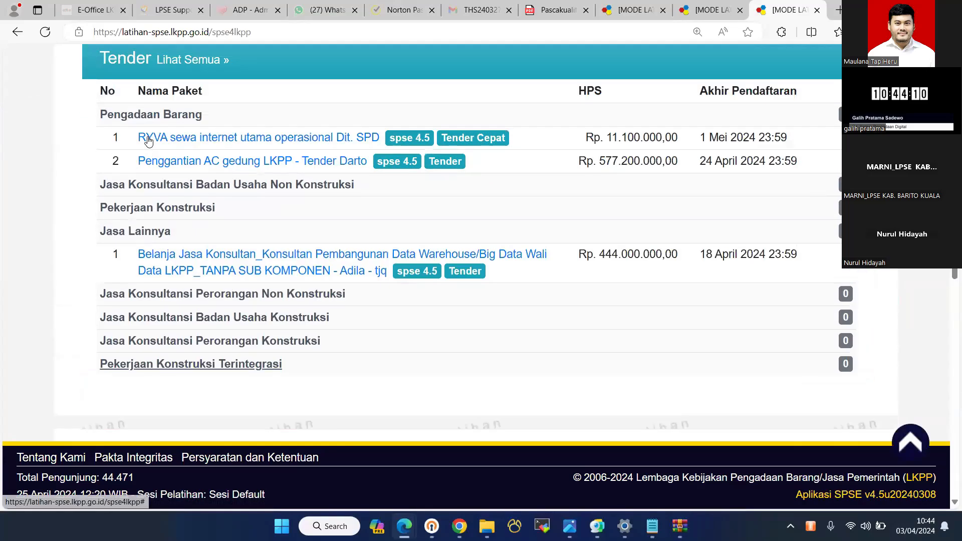
left_click(194, 241)
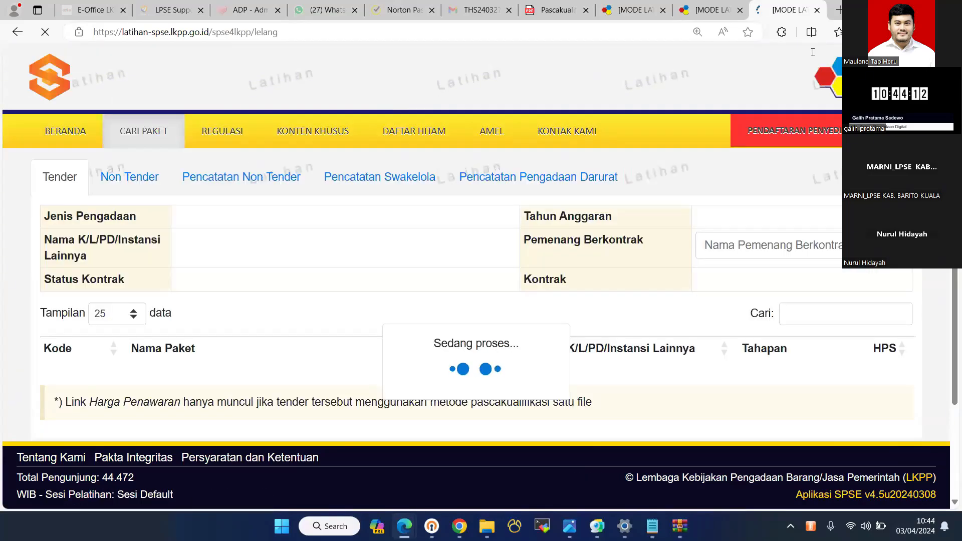
scroll(831, 195, "down", 5)
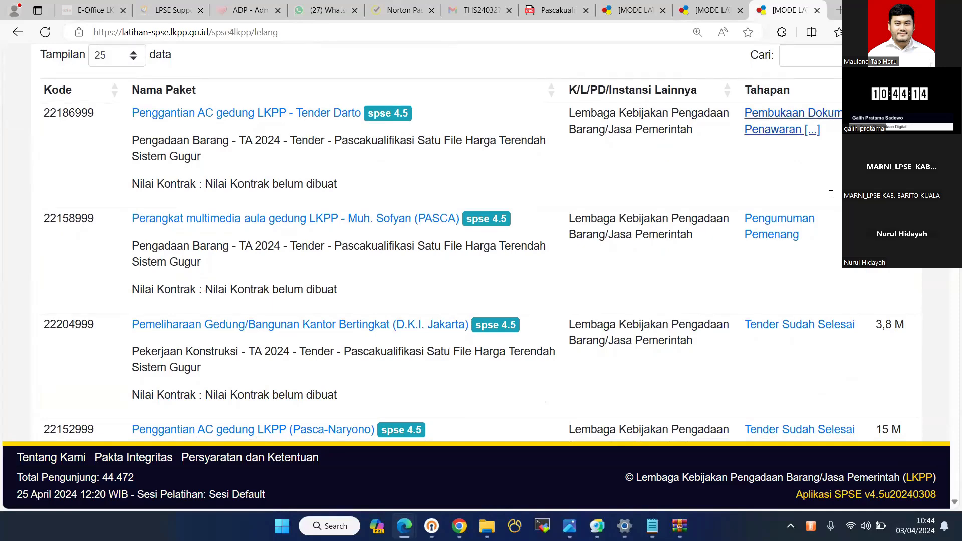
scroll(831, 195, "up", 3)
left_click(831, 194)
type("gal")
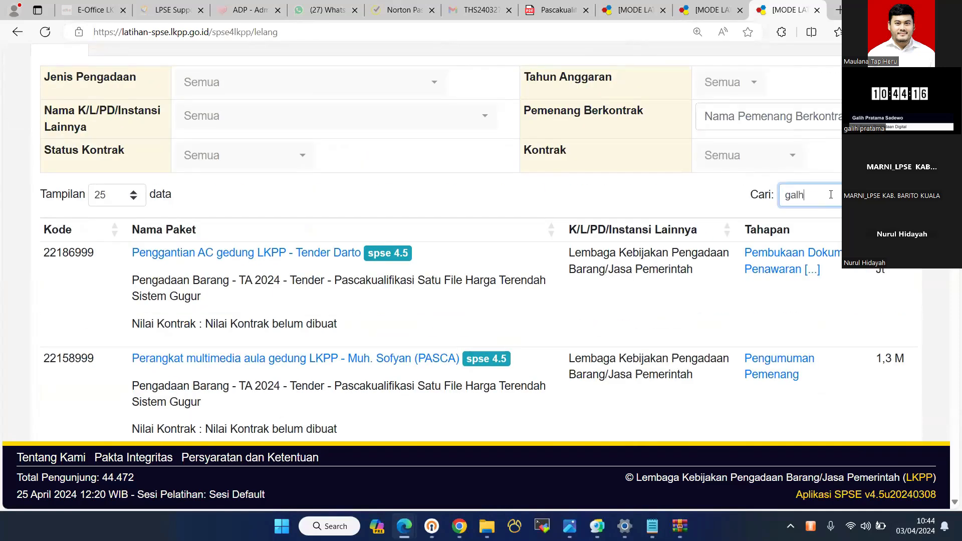
type("ih")
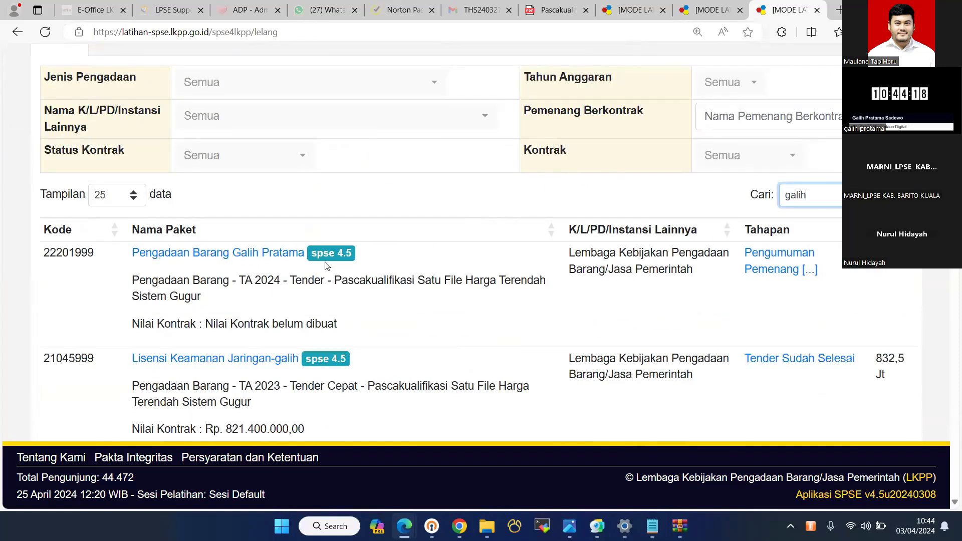
left_click(283, 253)
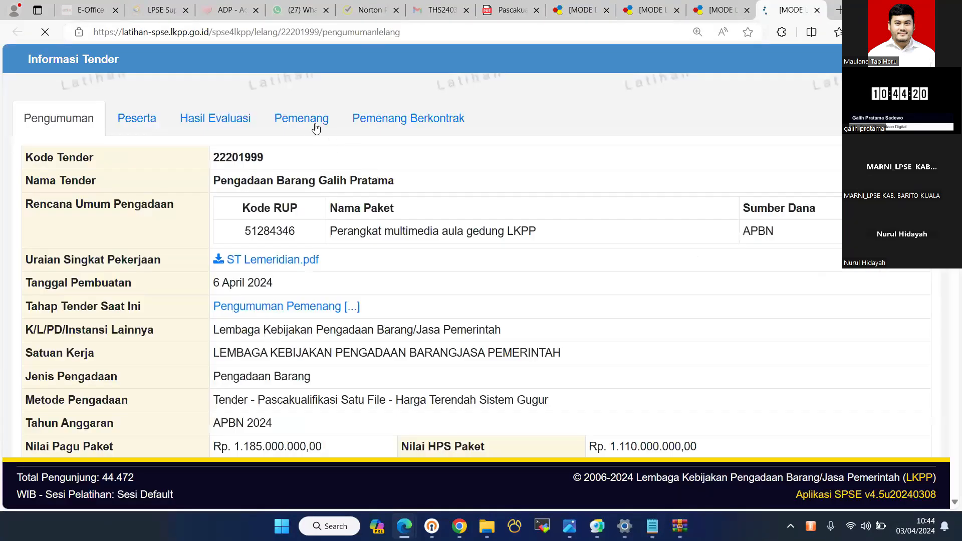
left_click(313, 127)
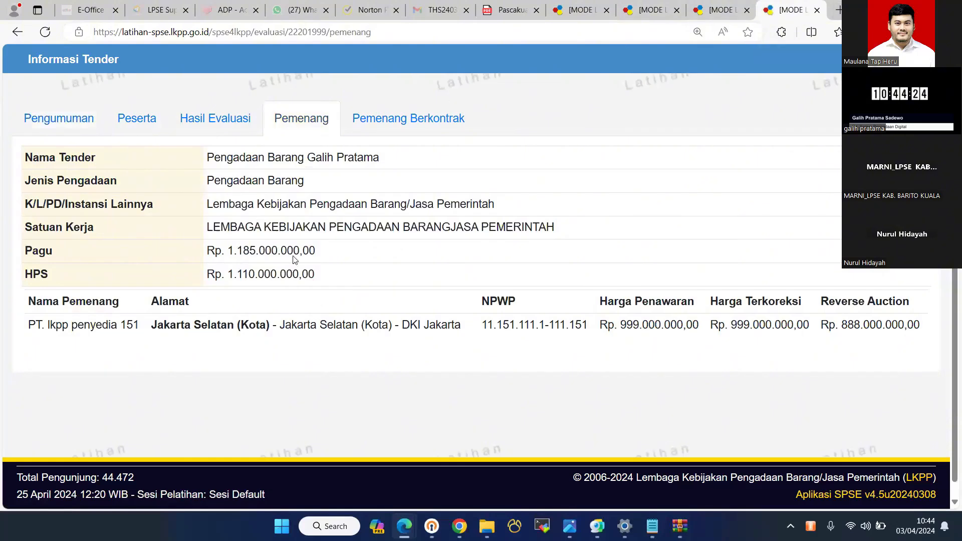
left_click(139, 124)
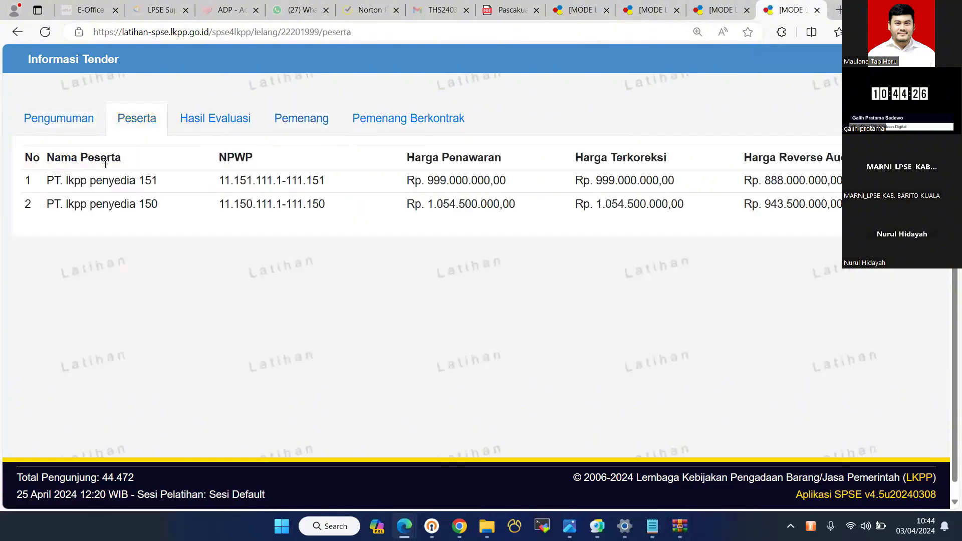
left_click(91, 130)
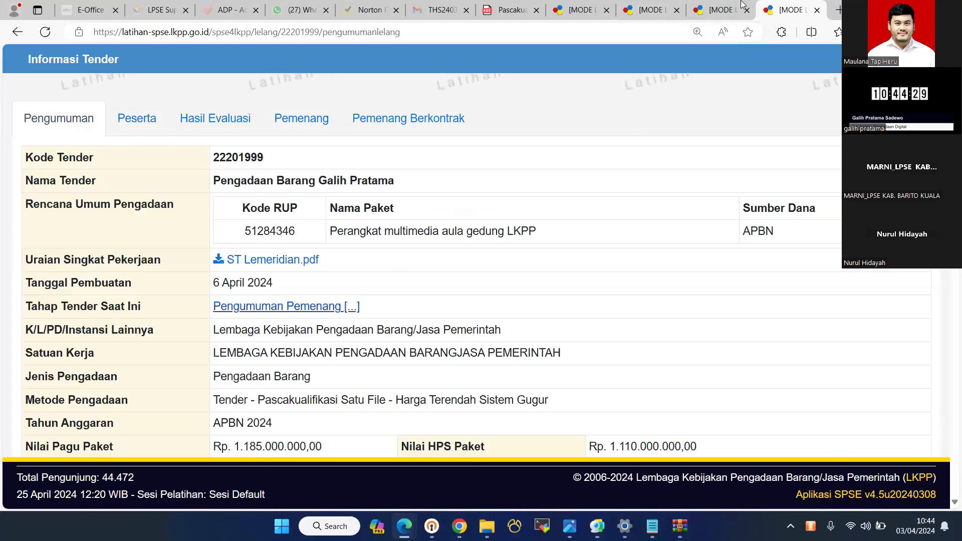
left_click(288, 307)
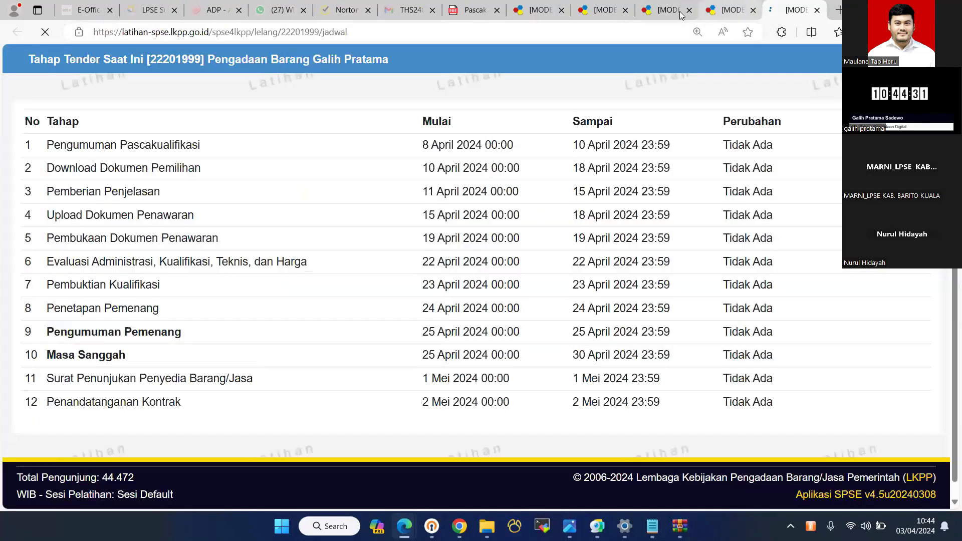
- Close the extra tender information tab and return to the tab with the non-provider login page
left_click(724, 10)
left_click(753, 10)
left_click(662, 4)
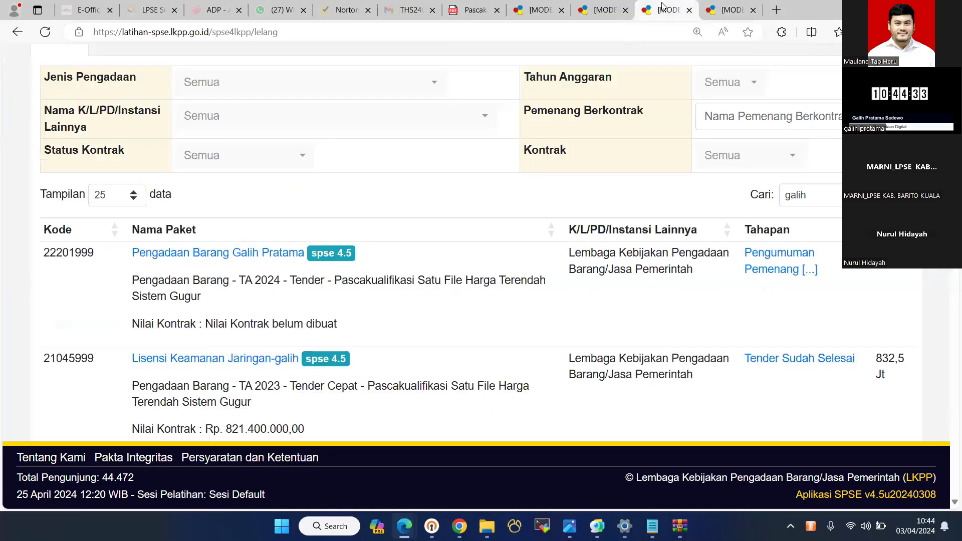
left_click(594, 4)
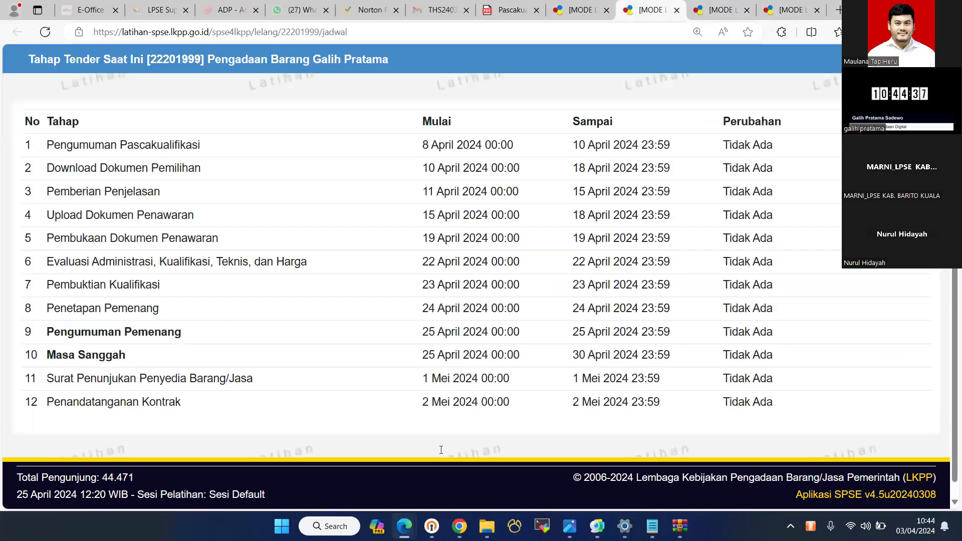
key("ctrl+shift+Tab")
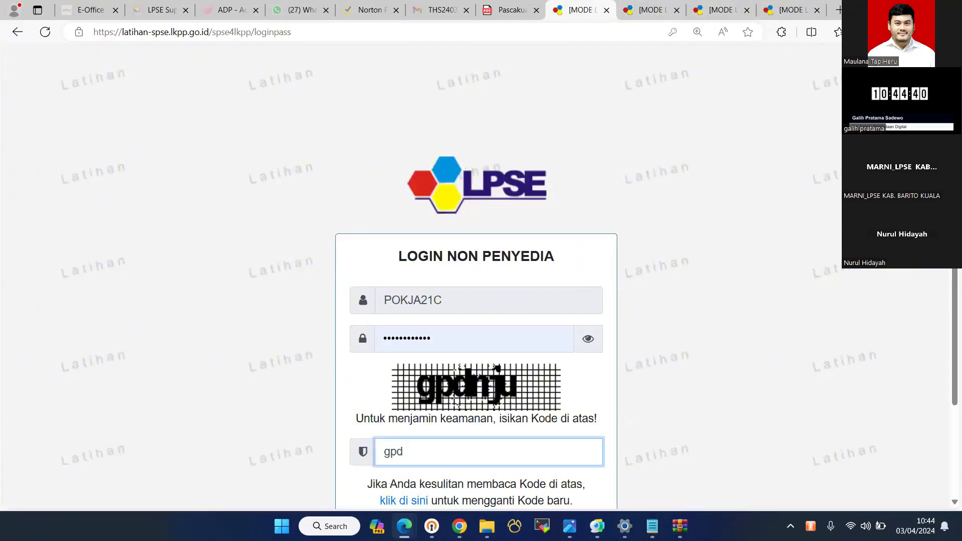
- Reload the home page and log in as a non-provider Pokja member using the saved password and security code
key("F5")
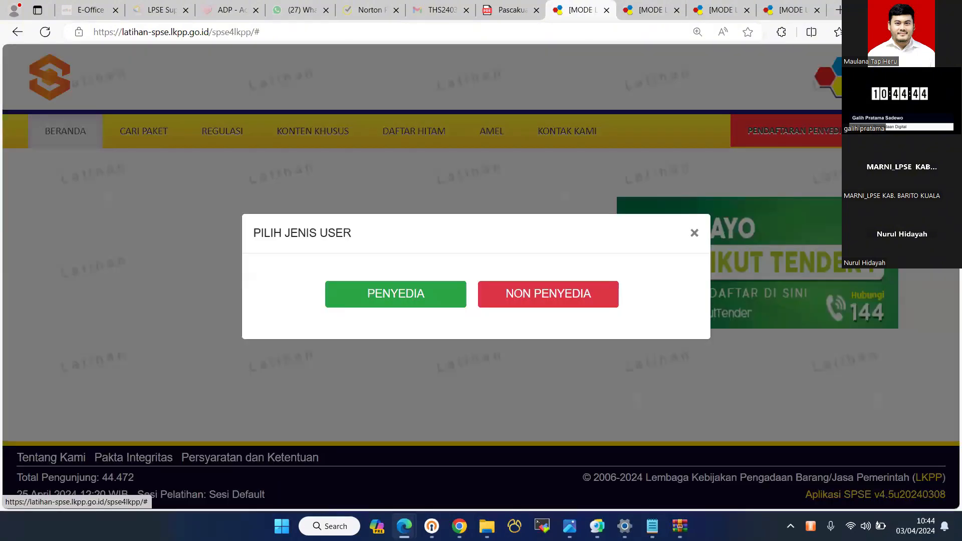
left_click(546, 294)
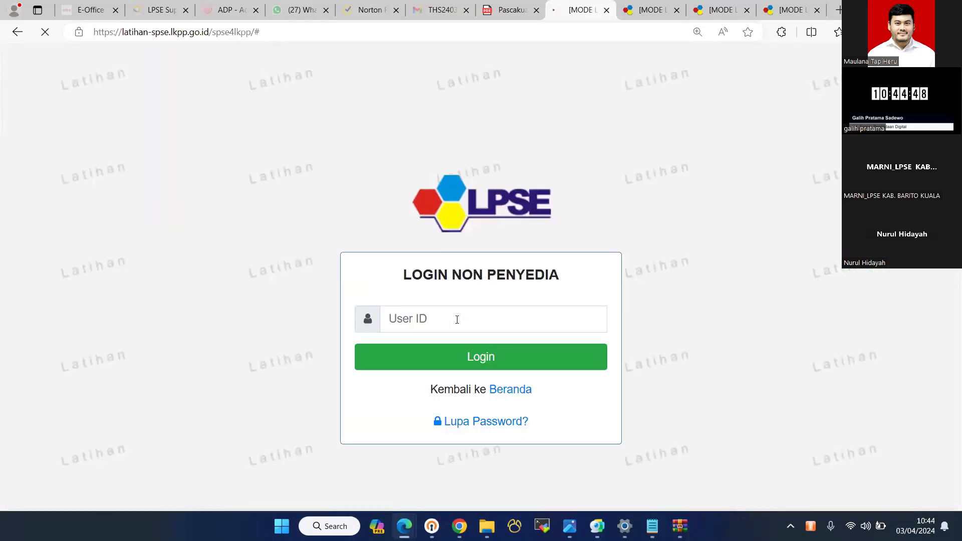
left_click(457, 320)
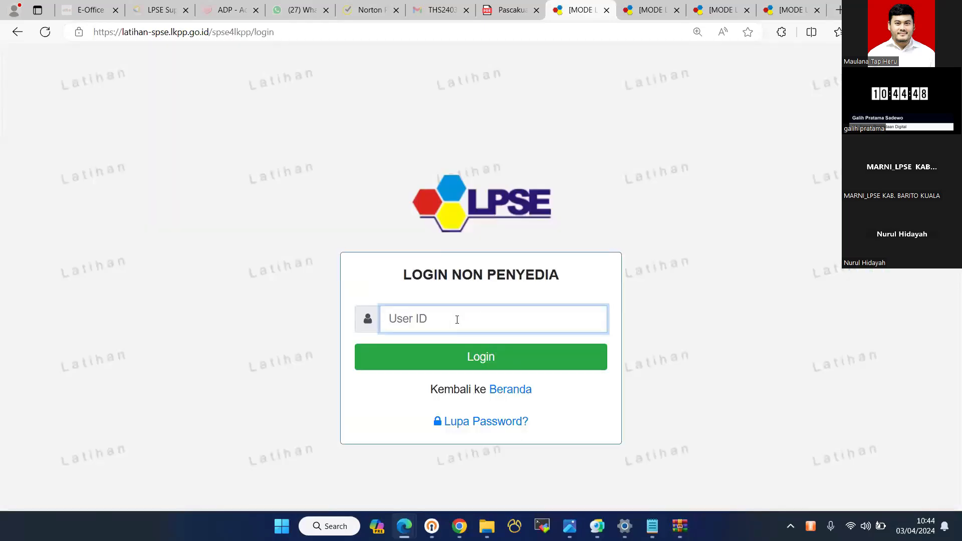
type("pokja21a")
key("Return")
key("Down")
key("Down")
key("Down")
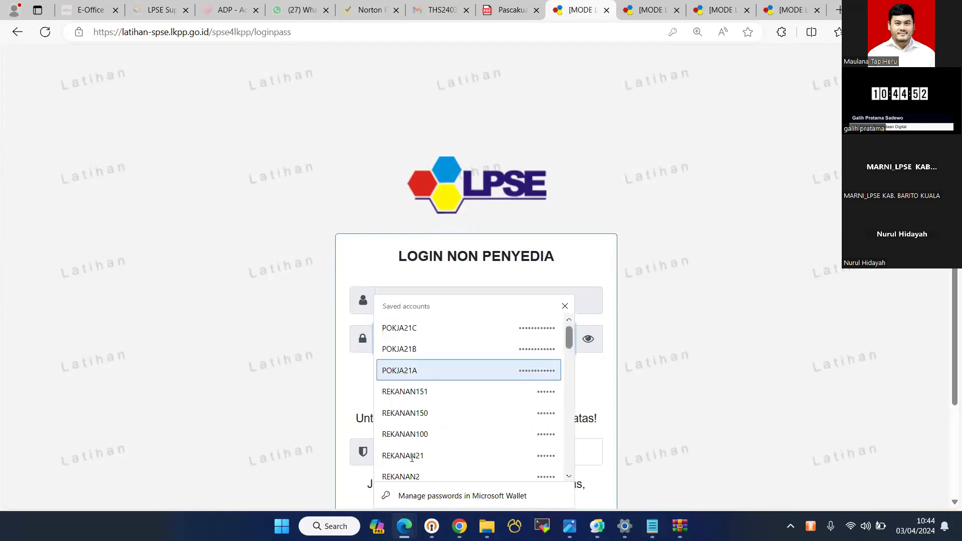
key("Tab")
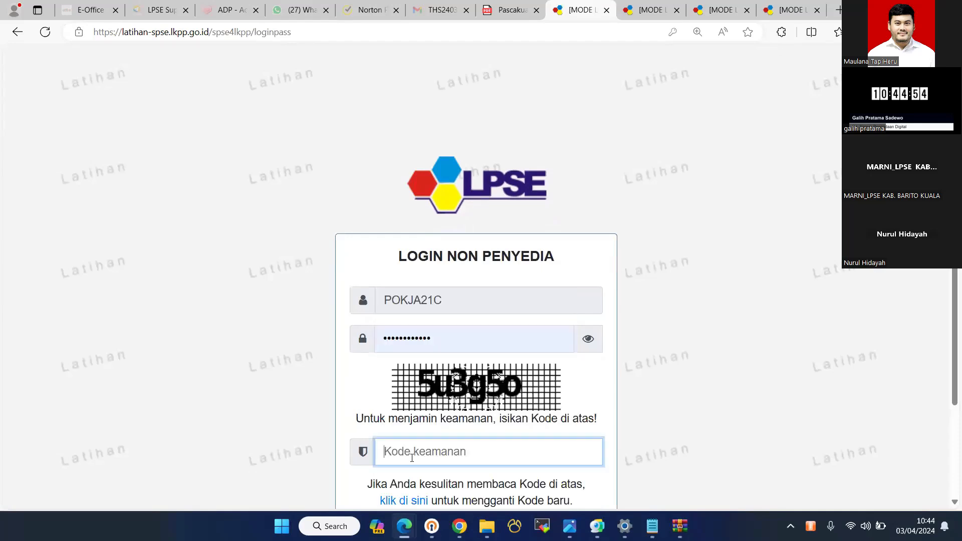
type("5u3g5o")
key("Return")
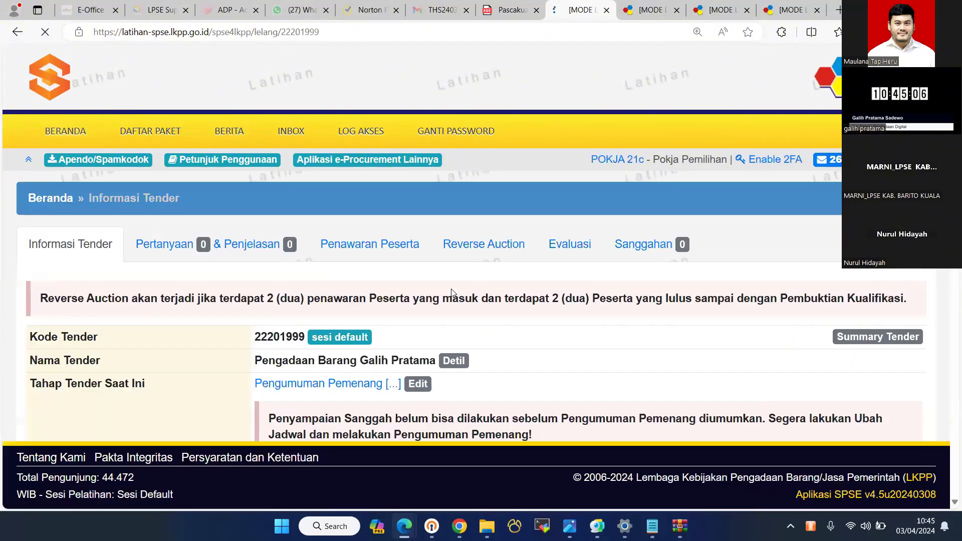
scroll(453, 291, "down", 1)
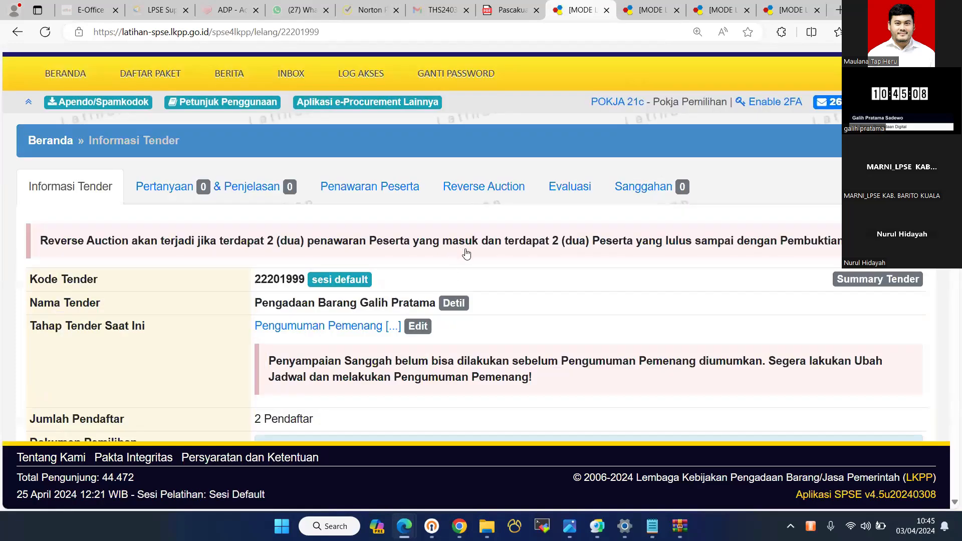
key("alt+Left")
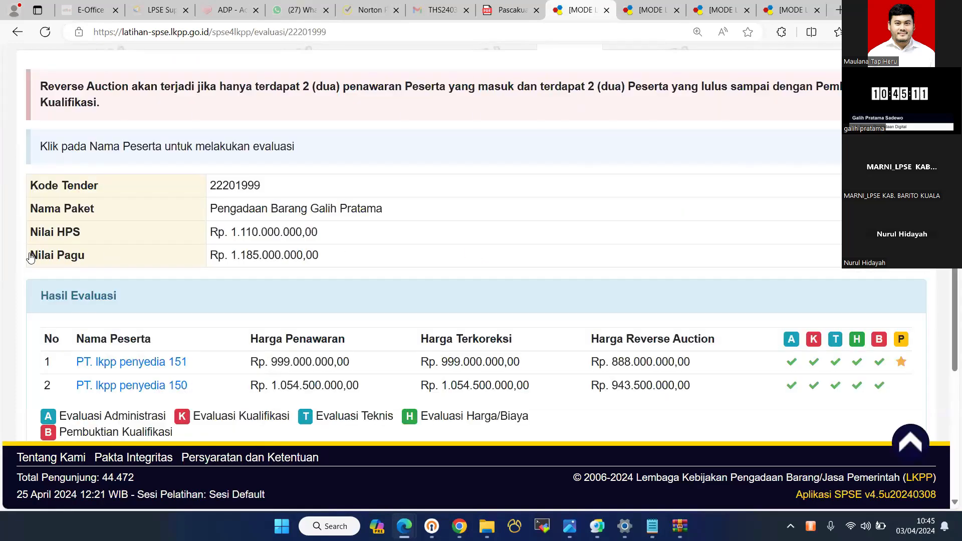
key("alt+Left")
scroll(527, 254, "up", 3)
left_click(70, 244)
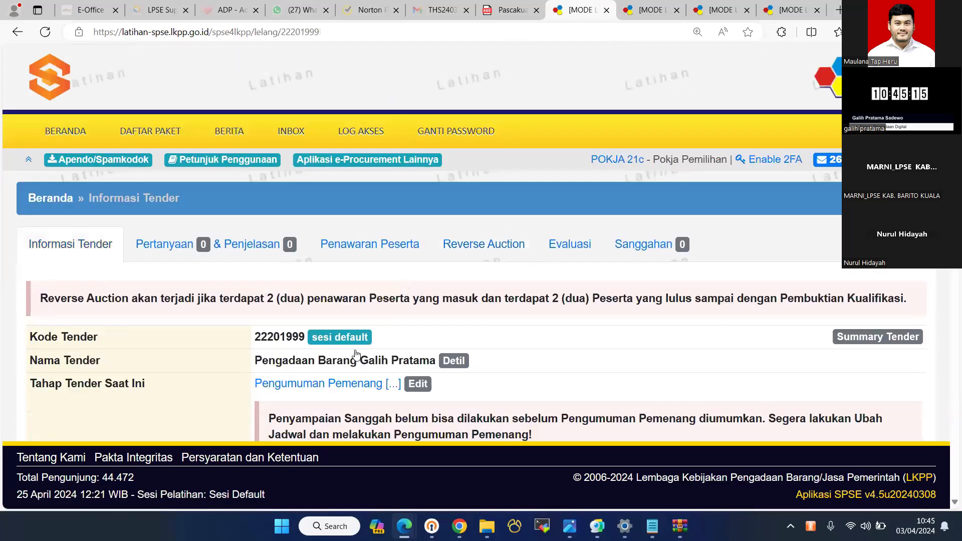
scroll(354, 356, "down", 10)
scroll(664, 202, "down", 4)
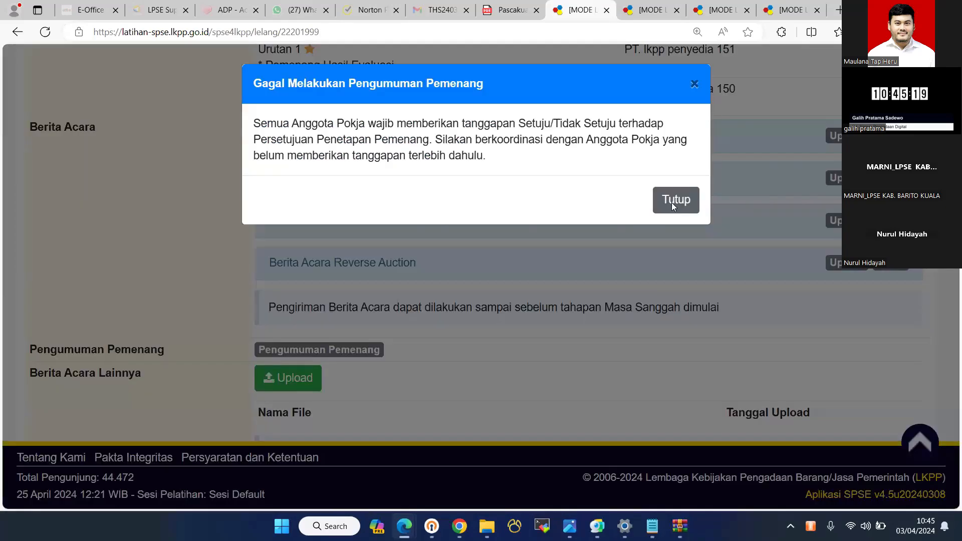
left_click(672, 203)
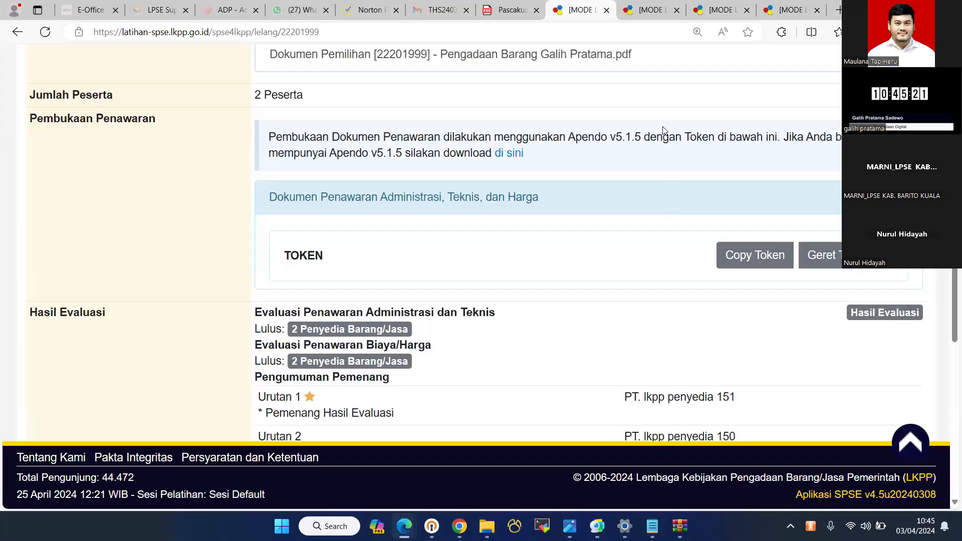
scroll(664, 132, "up", 10)
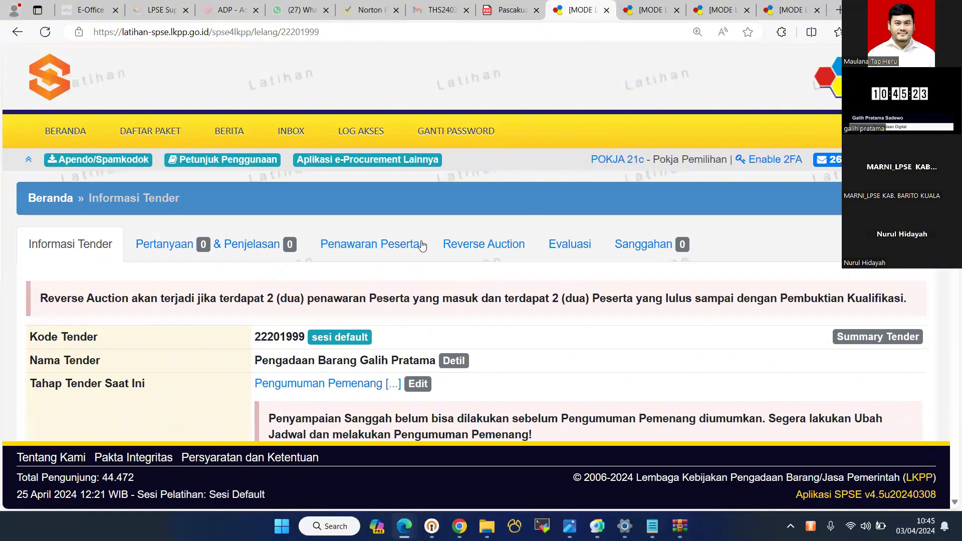
scroll(424, 247, "down", 3)
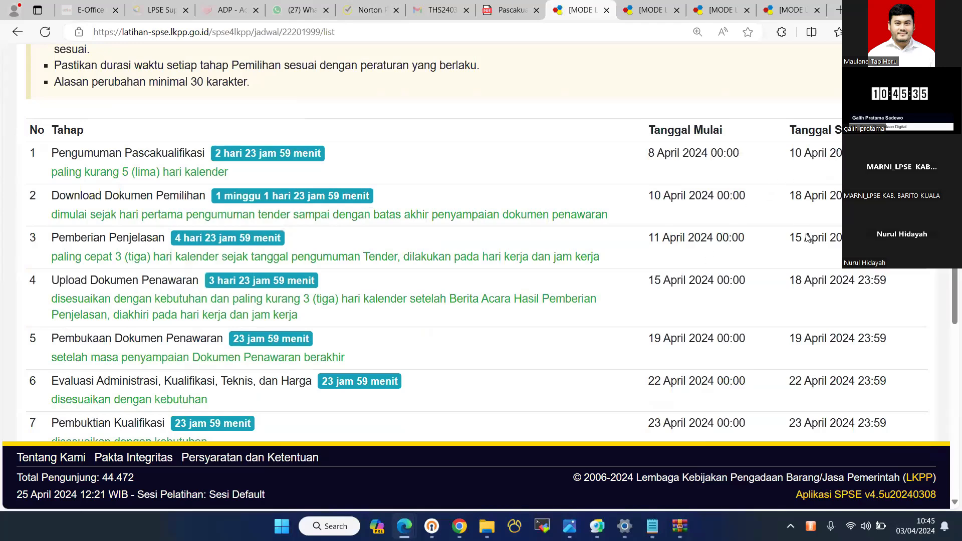
- Move the Penetapan Pemenang end date to 25-04-2024 and enter the reason 'salah satu pokja belum setuju'
scroll(472, 270, "down", 4)
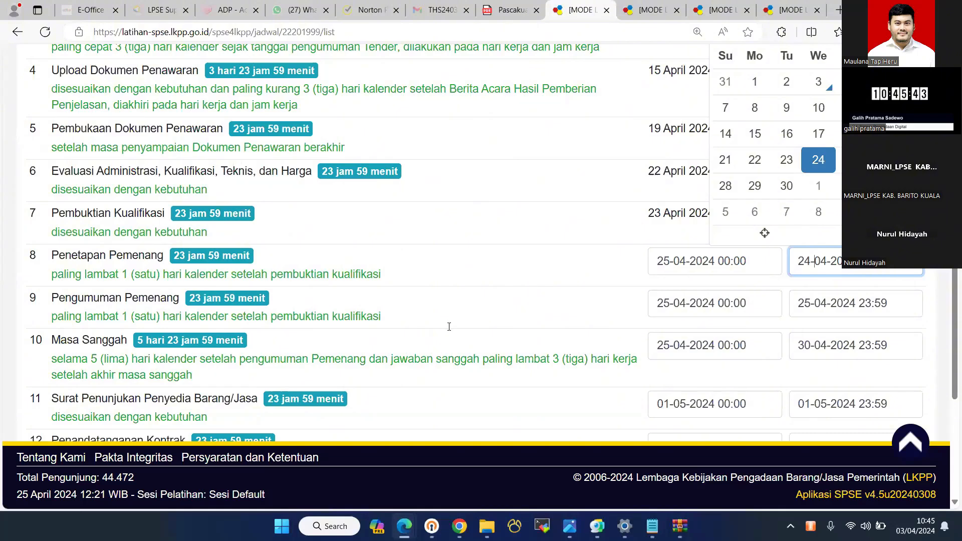
key("Right")
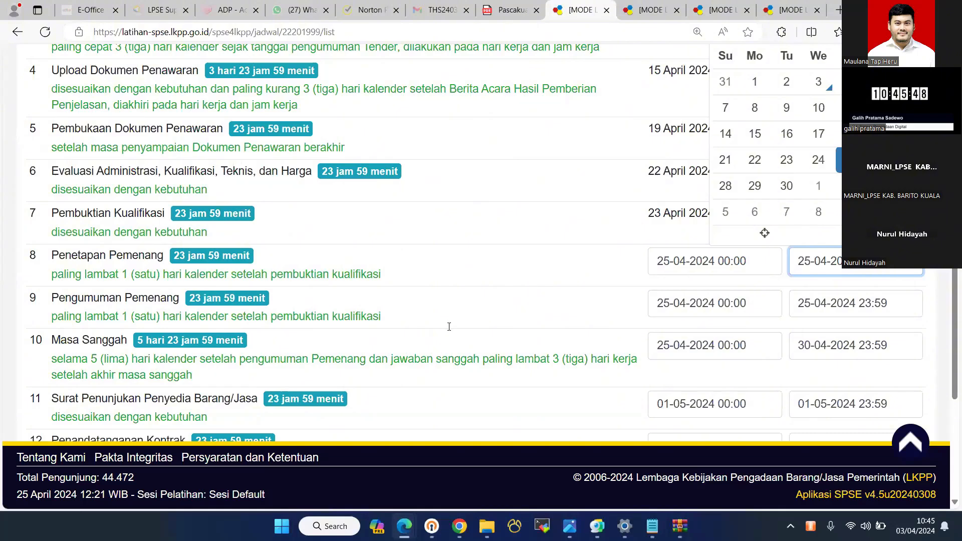
scroll(449, 327, "down", 5)
left_click(449, 327)
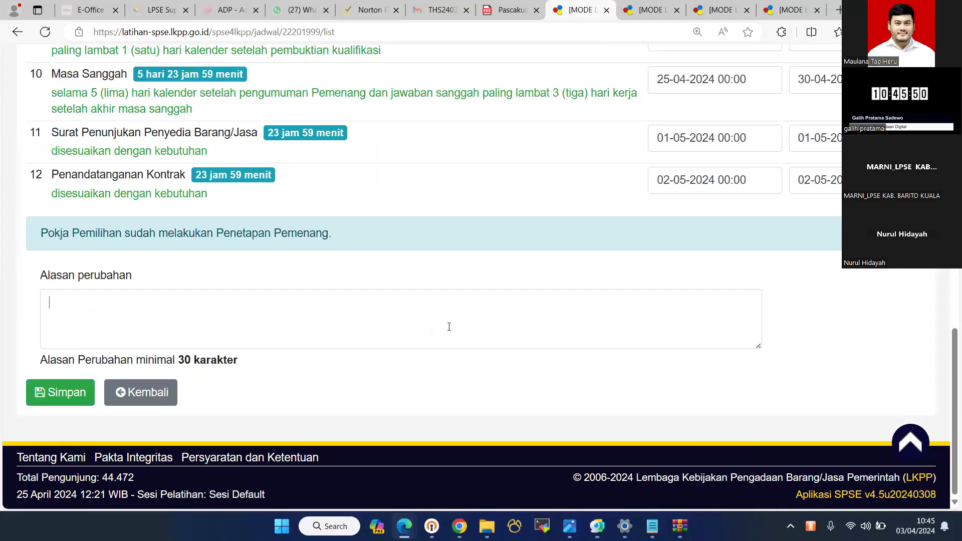
type("salah satu pokj")
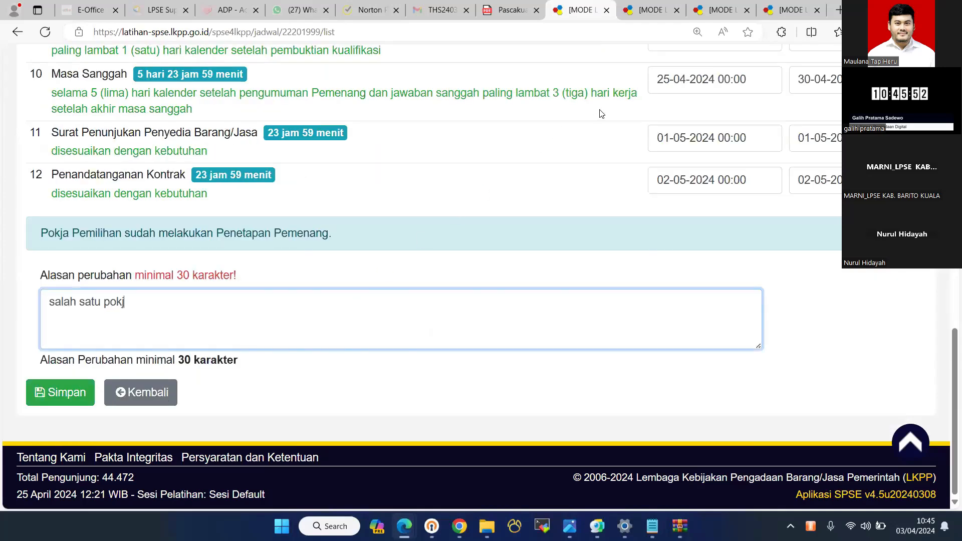
type("a belum setuju")
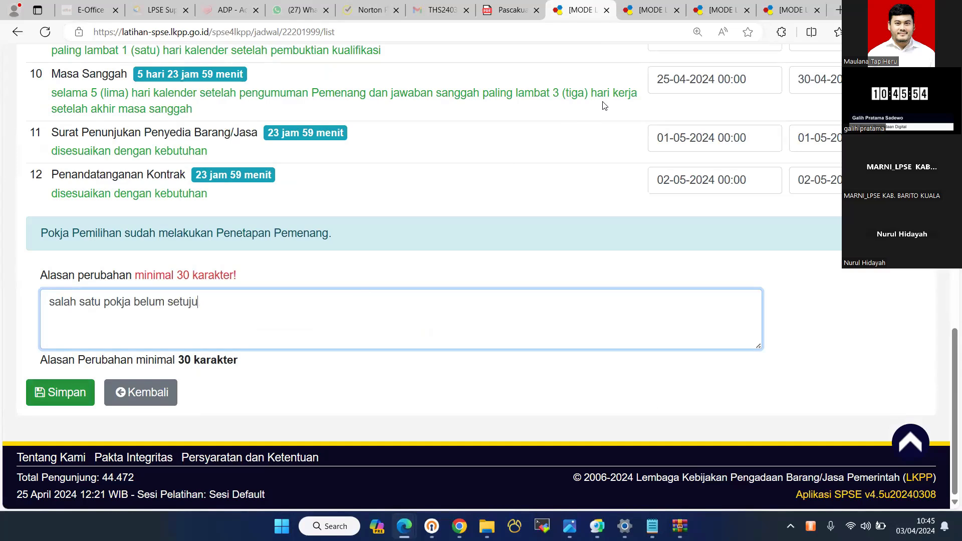
key("Tab")
key("Return")
key("Return")
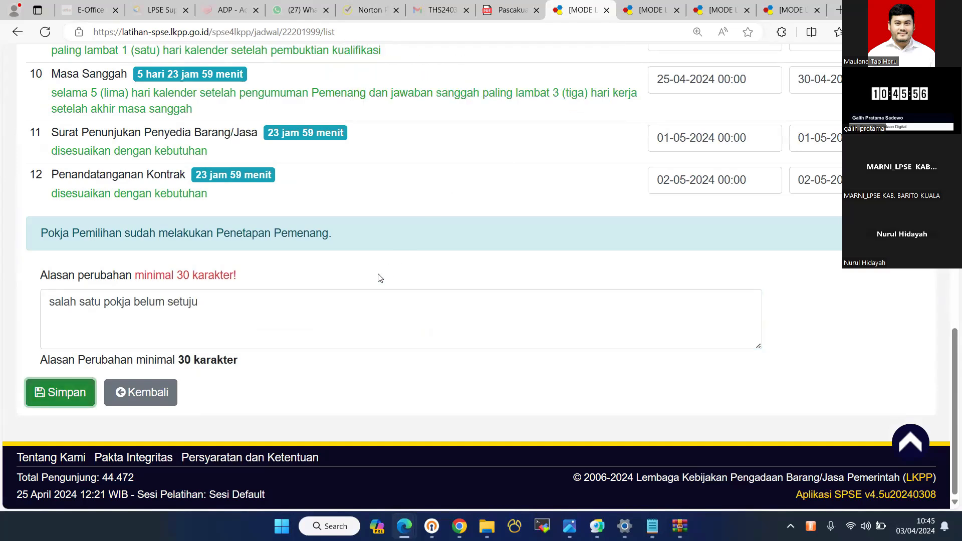
- Lengthen the reason to 'salah satu pokja belum setujuhgfyff' and submit the schedule change
scroll(379, 278, "up", 1)
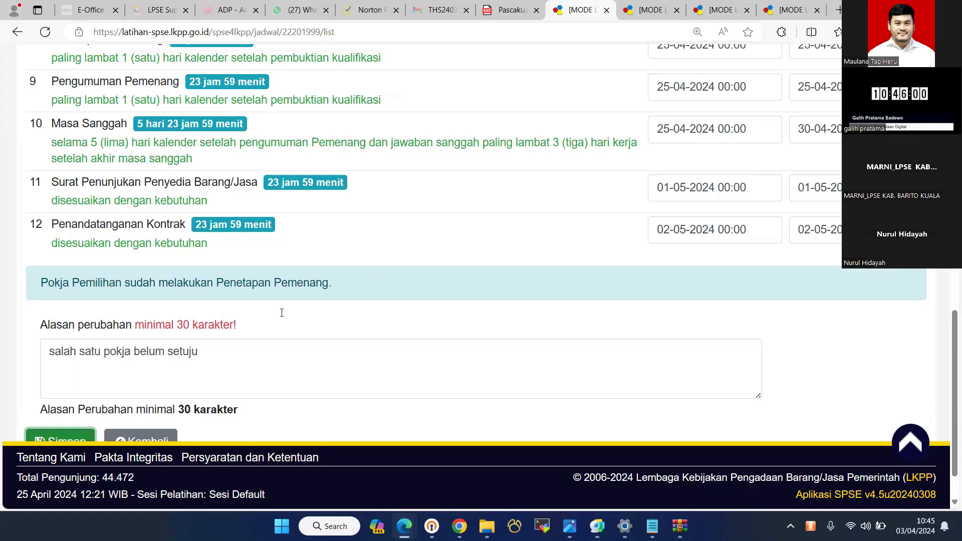
scroll(281, 313, "up", 7)
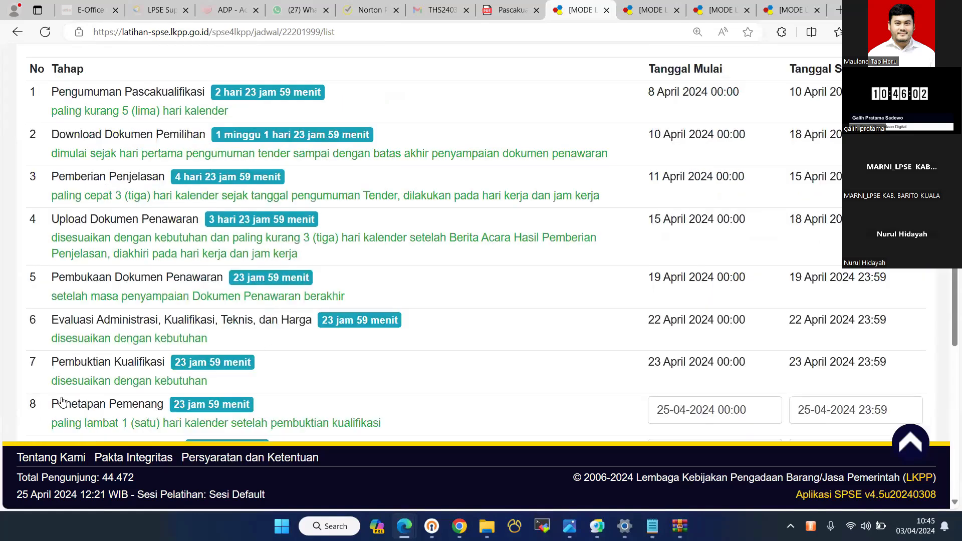
scroll(335, 283, "down", 7)
key("shift+Tab")
type("hgfyff")
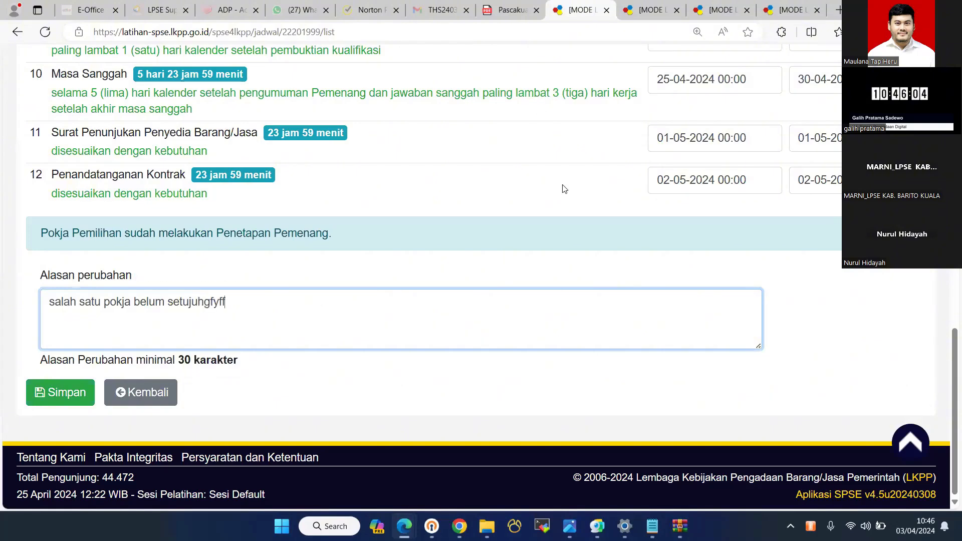
key("Return")
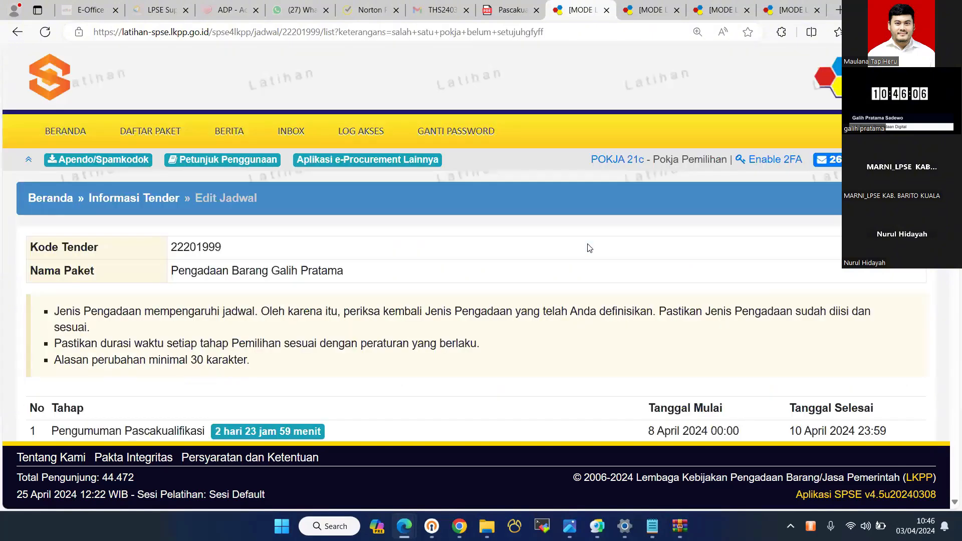
- Review the Edit Jadwal error, navigate back, and reload the tender page to see the stage list
scroll(459, 173, "down", 11)
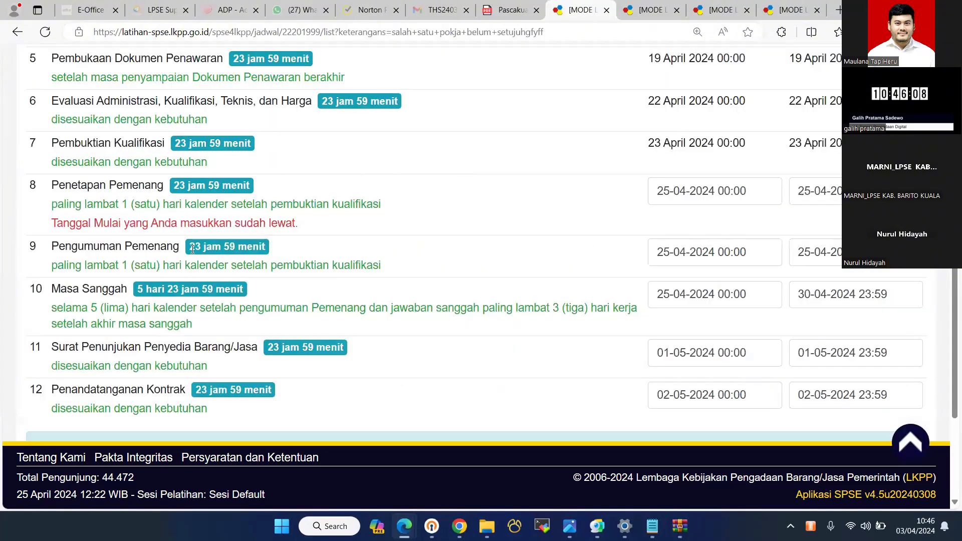
scroll(177, 313, "down", 4)
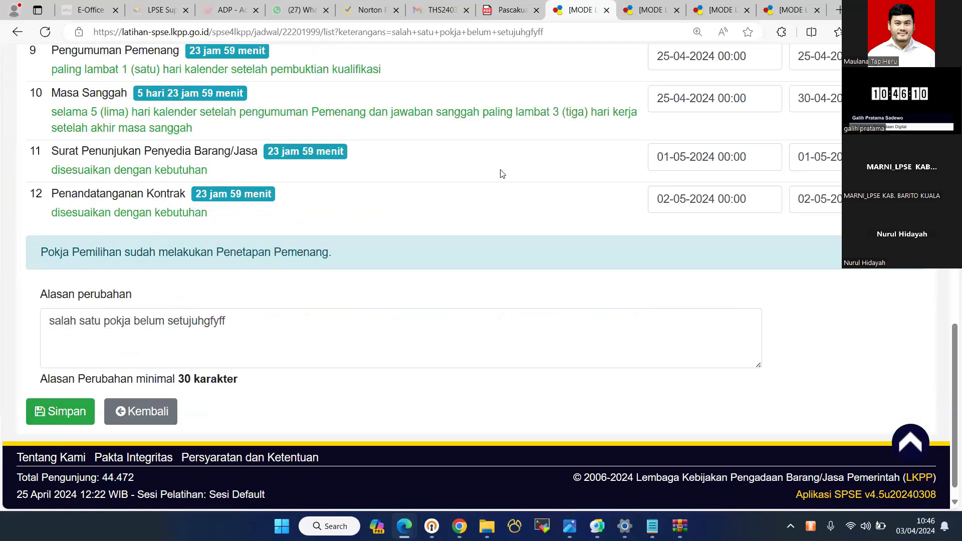
scroll(110, 163, "up", 15)
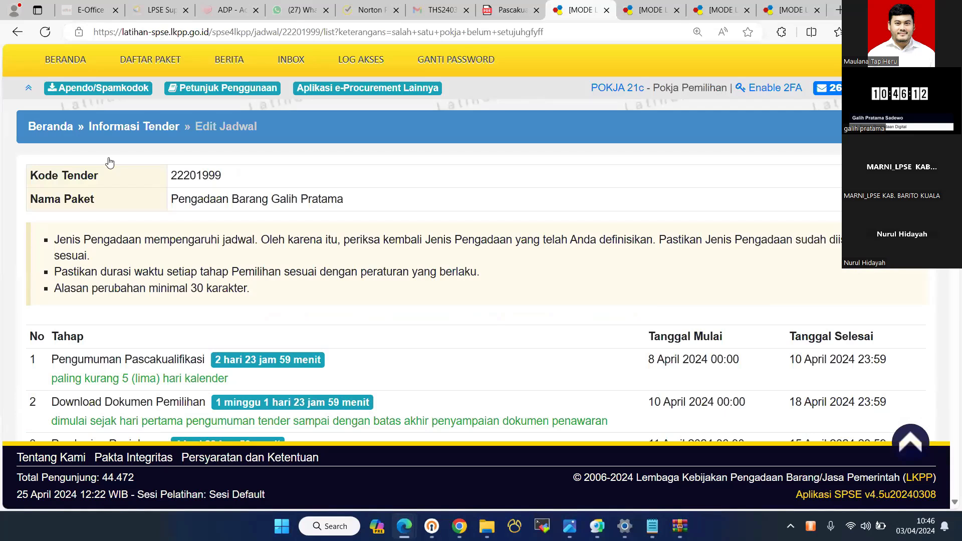
scroll(110, 163, "up", 2)
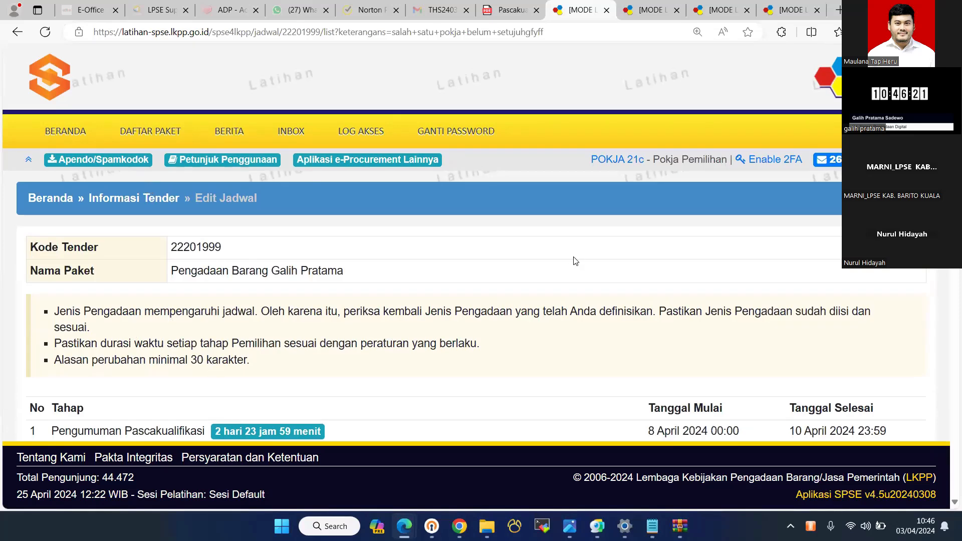
key("alt+Left")
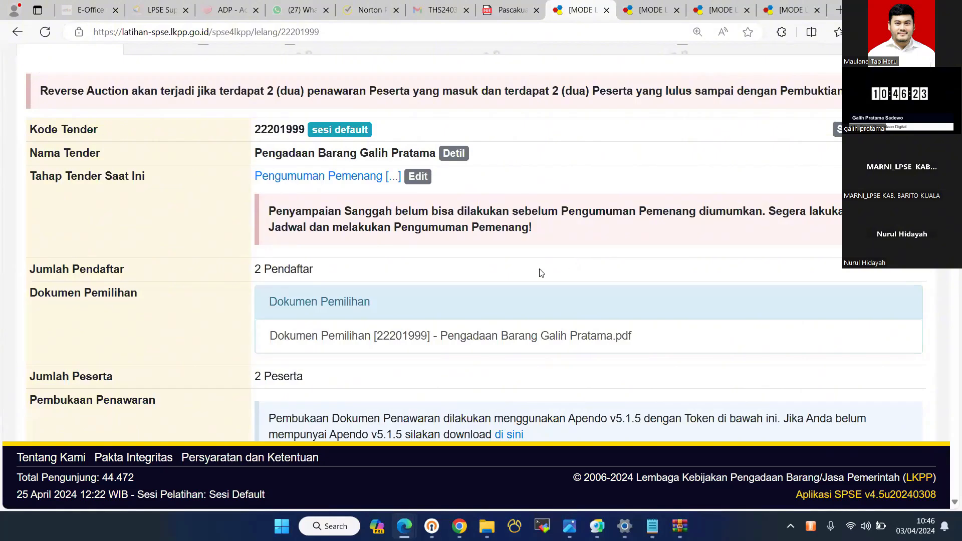
key("alt+Left")
scroll(108, 192, "up", 1)
key("F5")
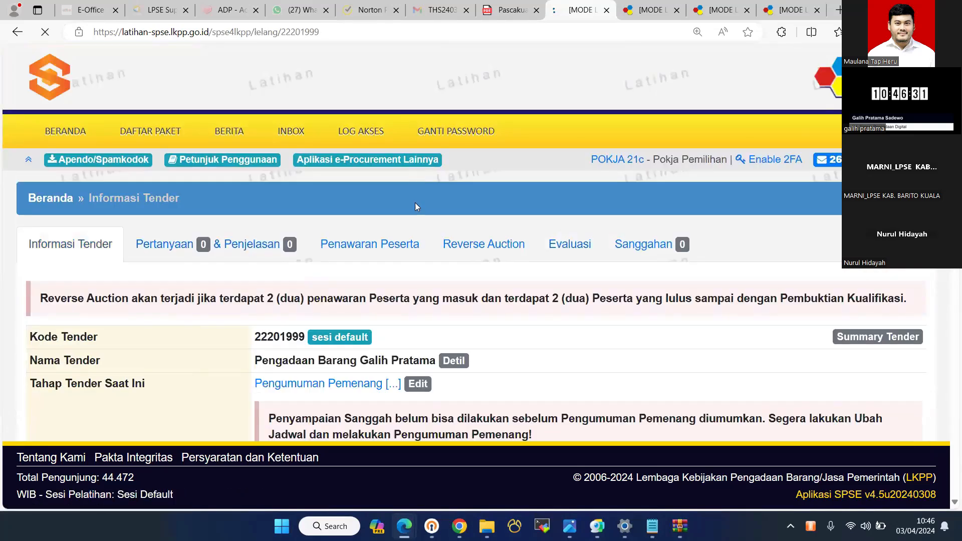
scroll(416, 204, "down", 4)
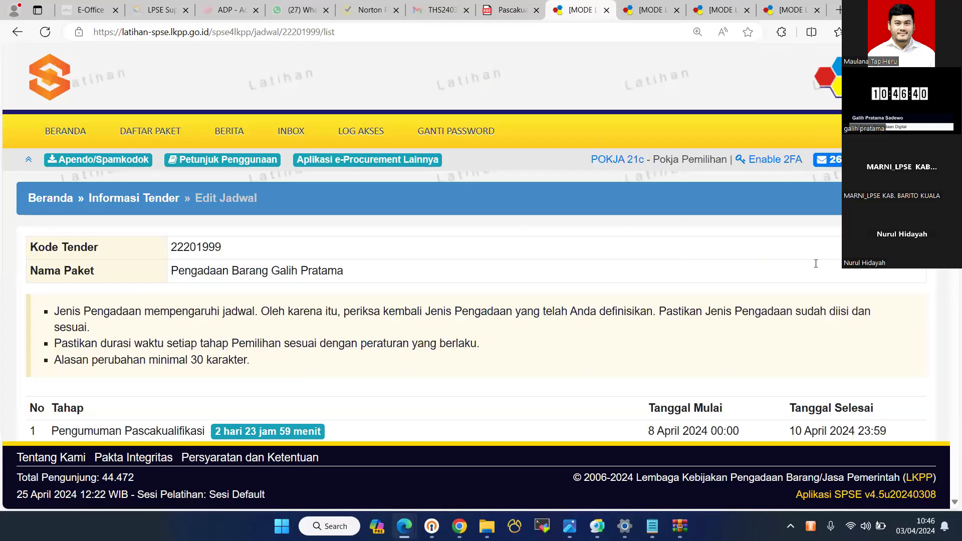
- Edit the Penetapan Pemenang start date, append 'wwwwwwwwwrereerer' to the reason, and resubmit the schedule
scroll(814, 178, "down", 3)
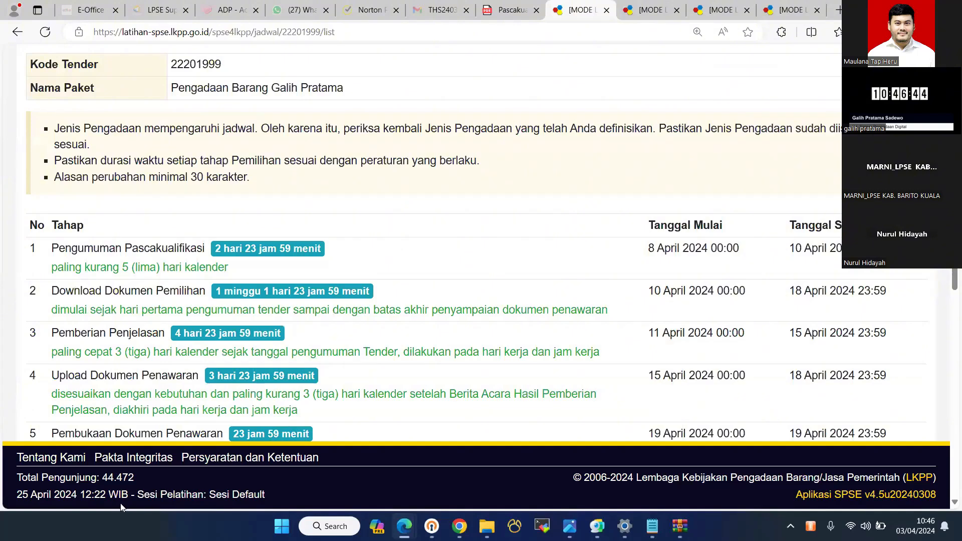
scroll(424, 421, "down", 5)
left_click(715, 261)
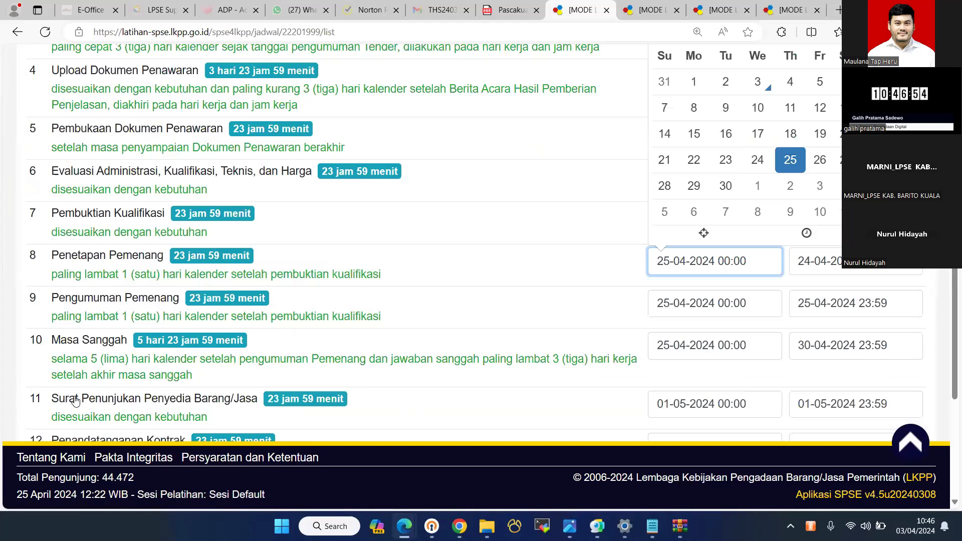
scroll(70, 404, "down", 4)
type("wwwwwwwwwrereerer")
left_click(60, 392)
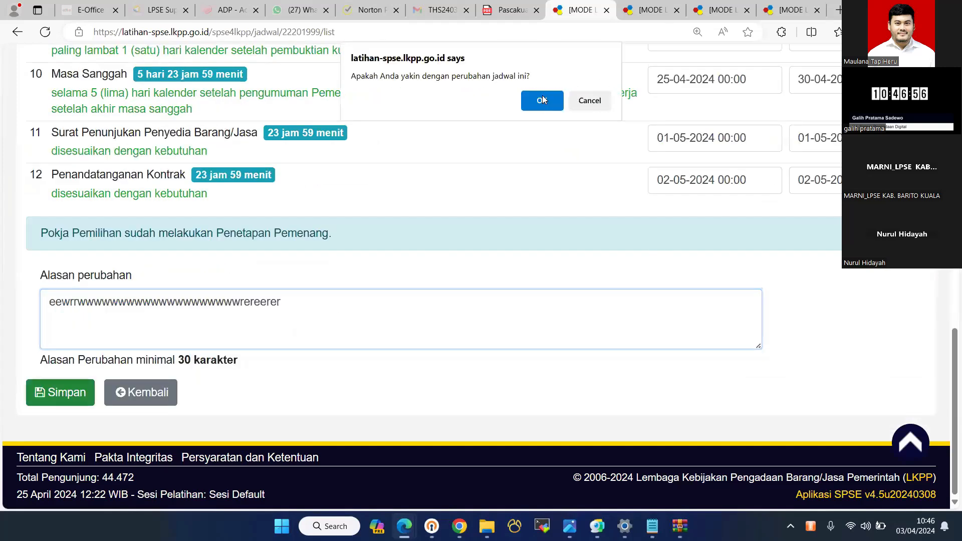
key("Return")
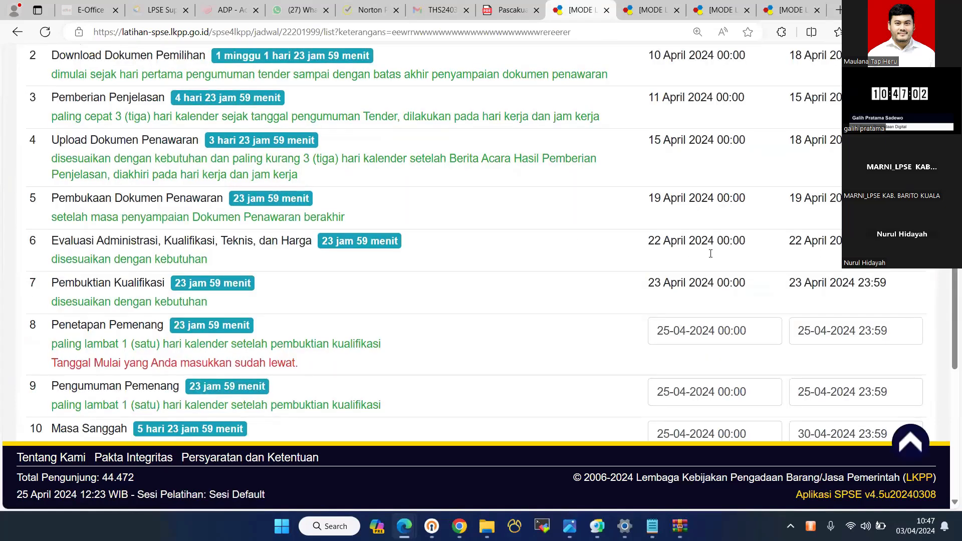
scroll(710, 254, "down", 1)
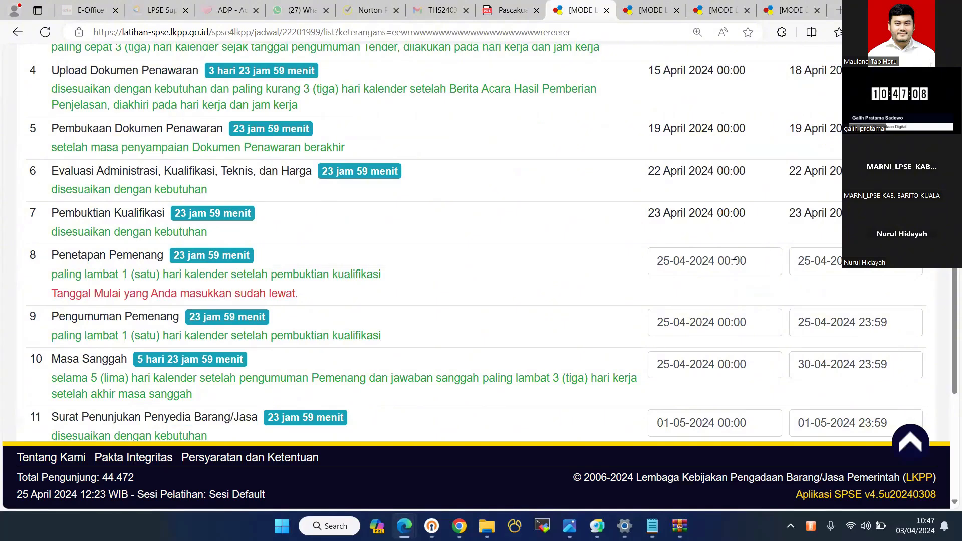
left_click(735, 263)
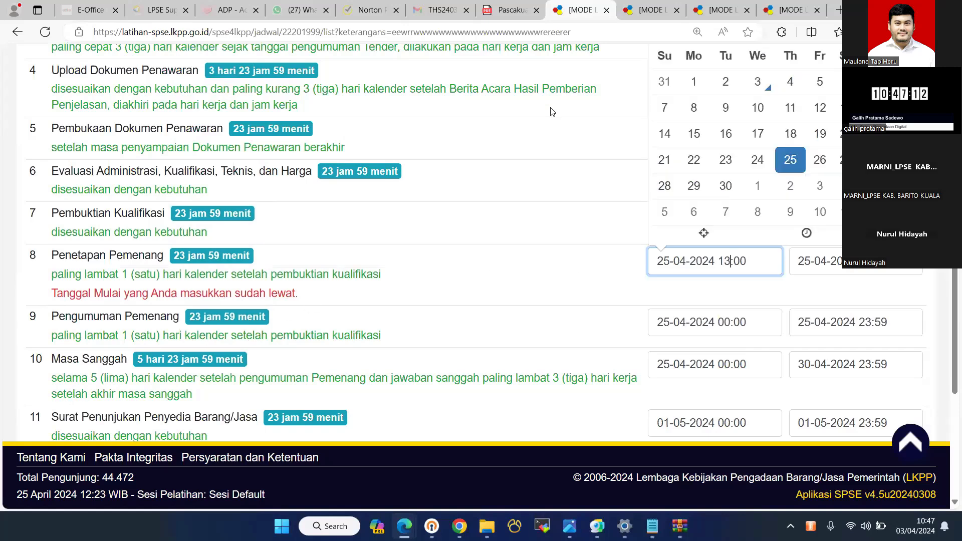
scroll(551, 112, "down", 5)
key("Return")
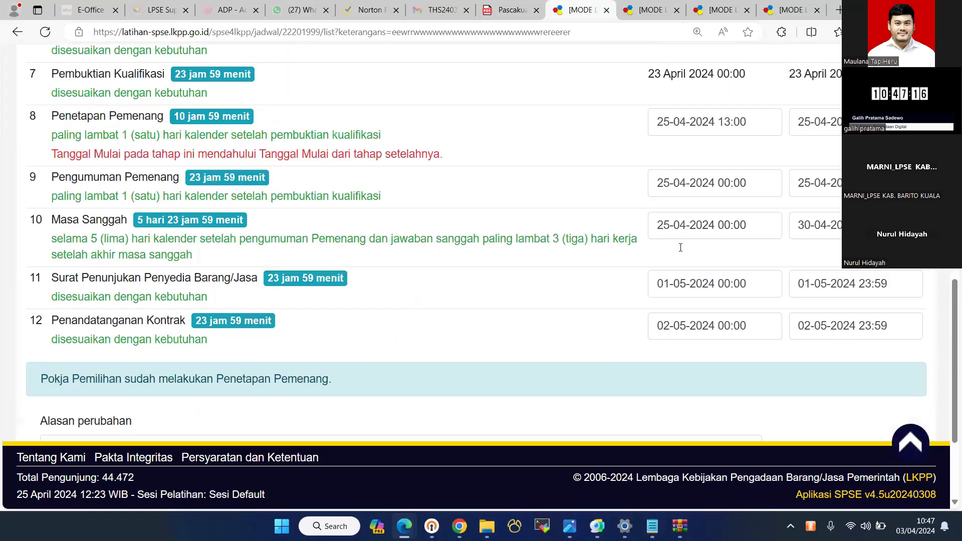
scroll(736, 225, "up", 1)
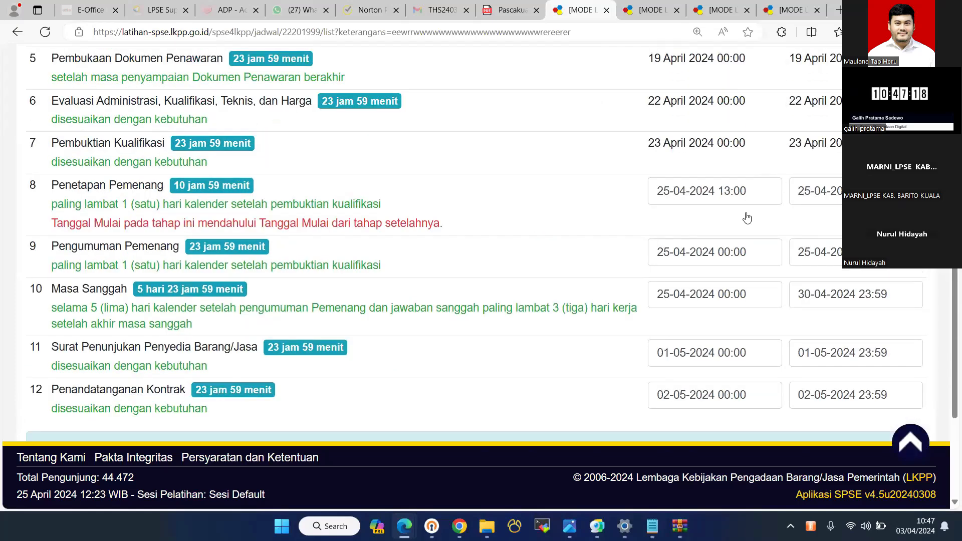
- Start Pengumuman Pemenang and Masa Sanggah on 26 April 2024, then save and confirm the schedule
left_click(801, 252)
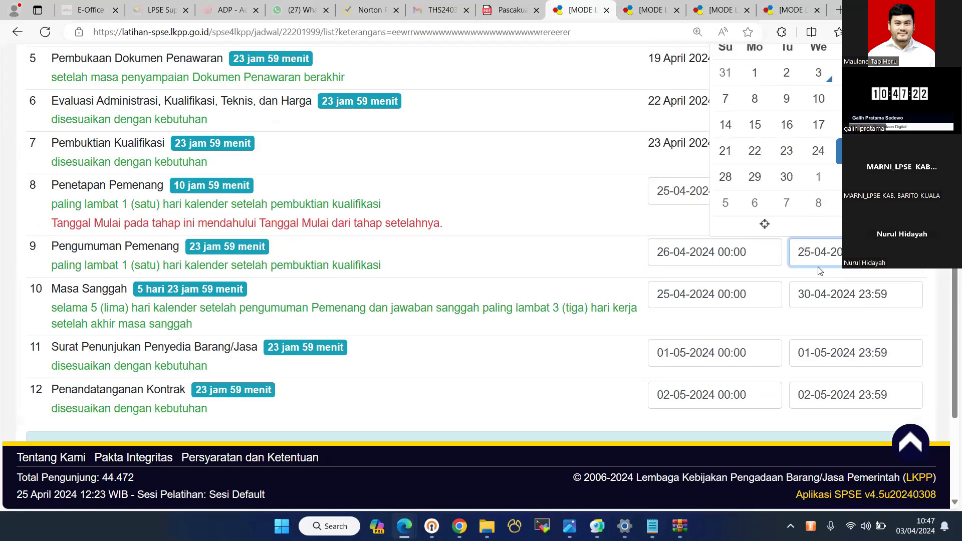
key("Tab")
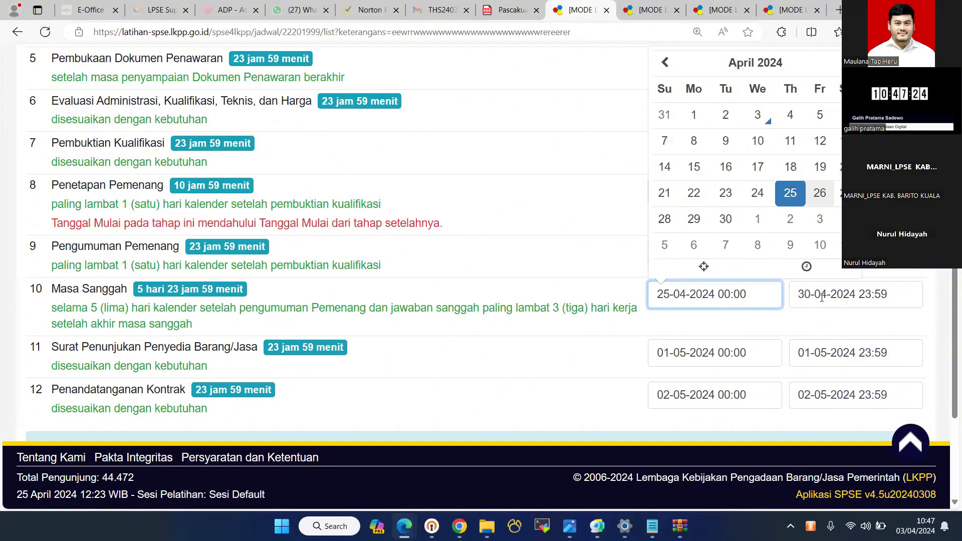
left_click(820, 194)
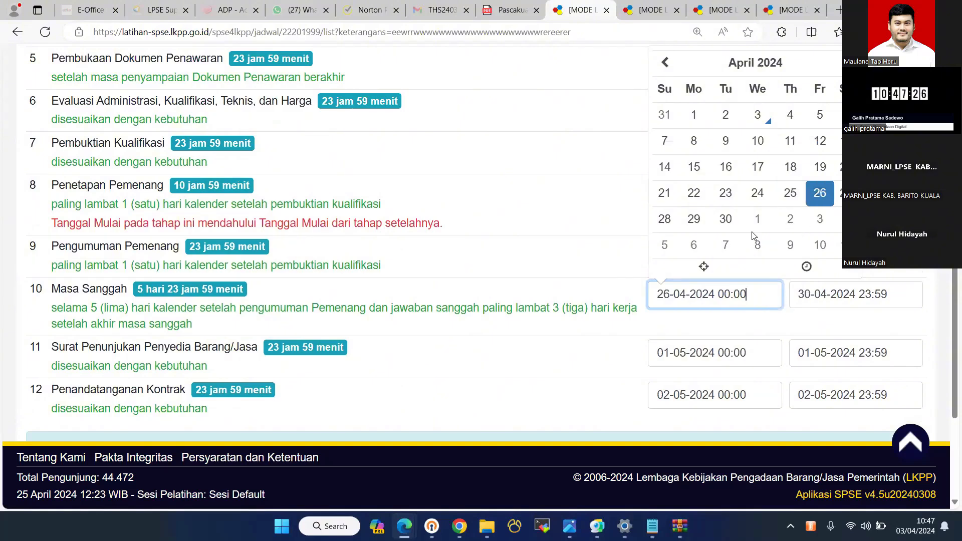
key("Tab")
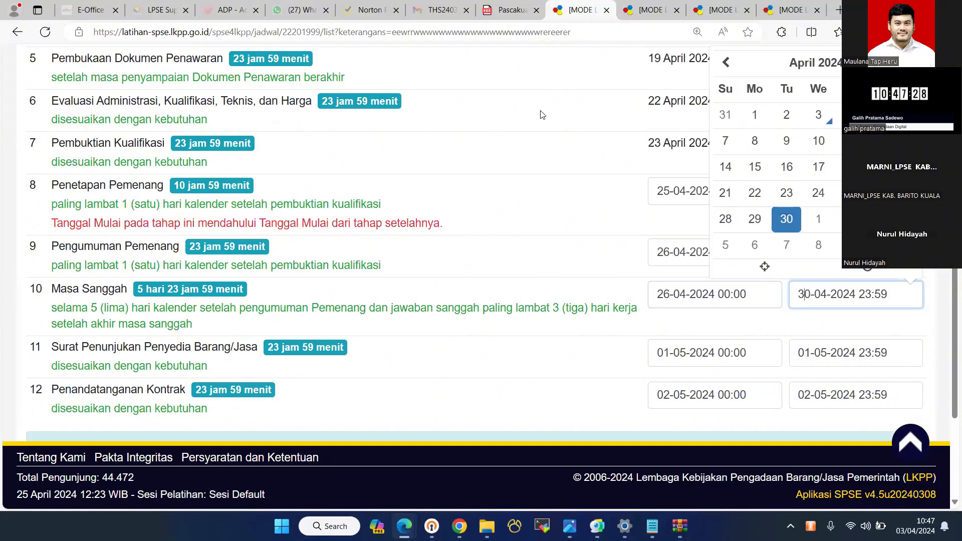
key("Return")
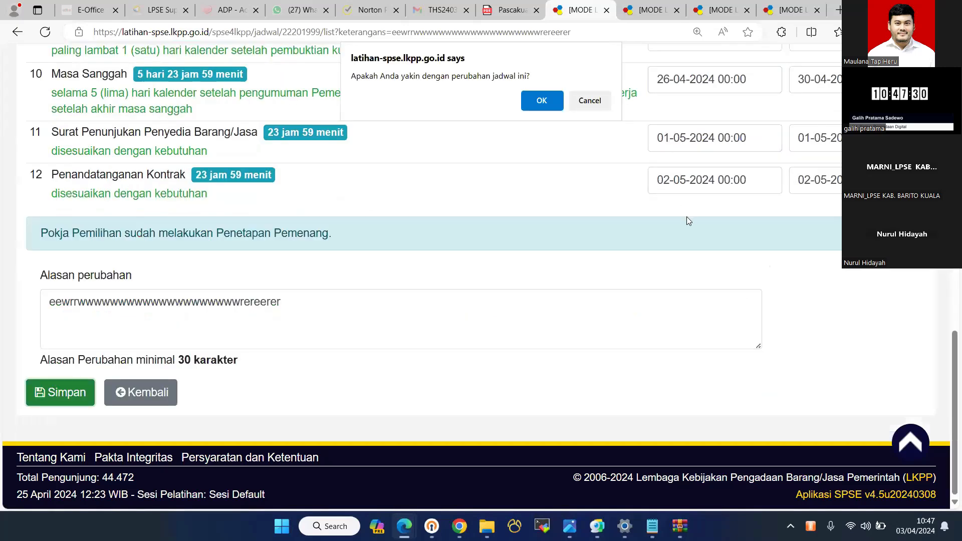
key("Return")
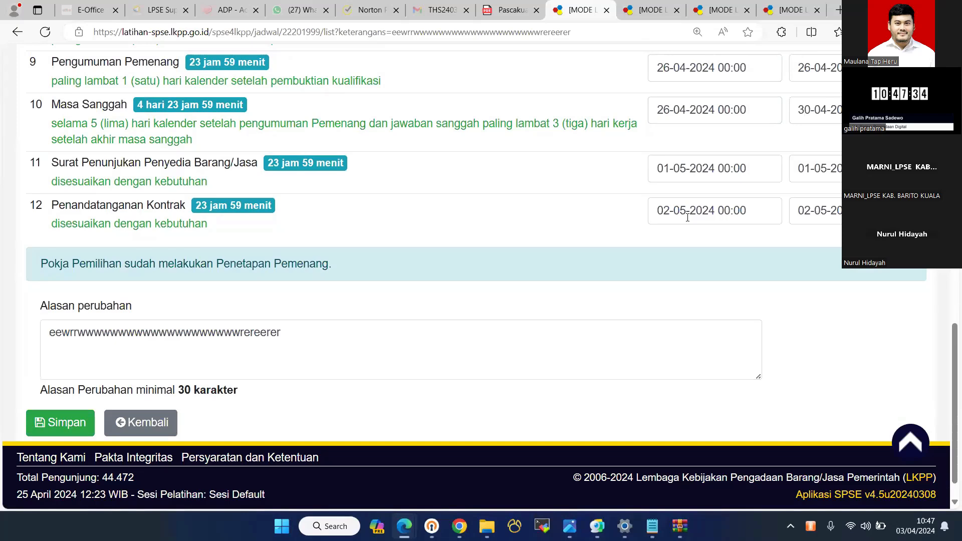
scroll(687, 218, "up", 5)
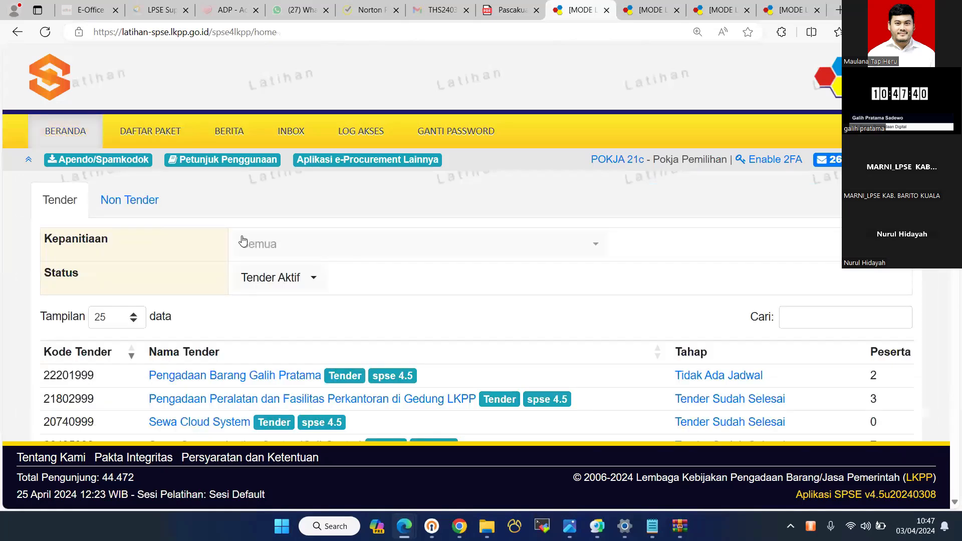
scroll(243, 240, "down", 3)
left_click(244, 236)
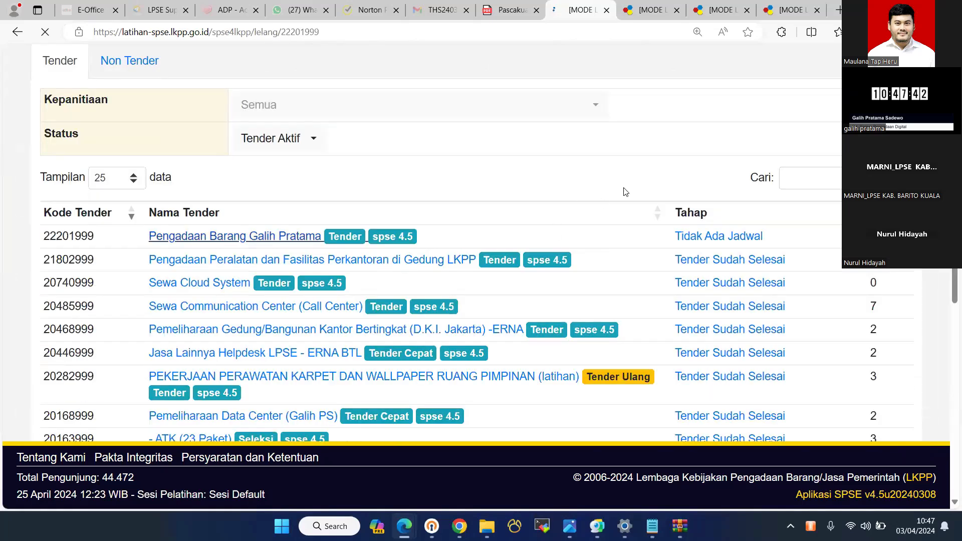
scroll(476, 178, "up", 2)
left_click(476, 178)
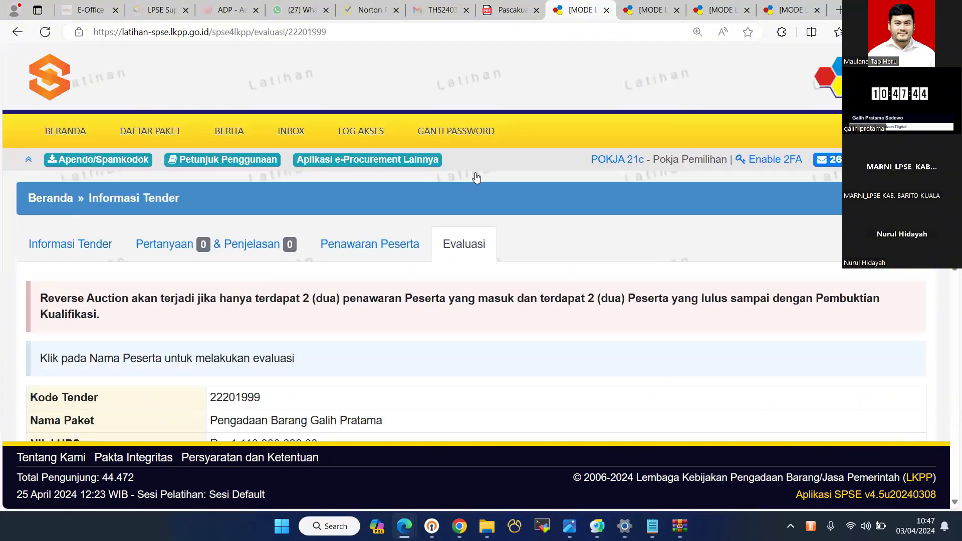
scroll(476, 177, "down", 6)
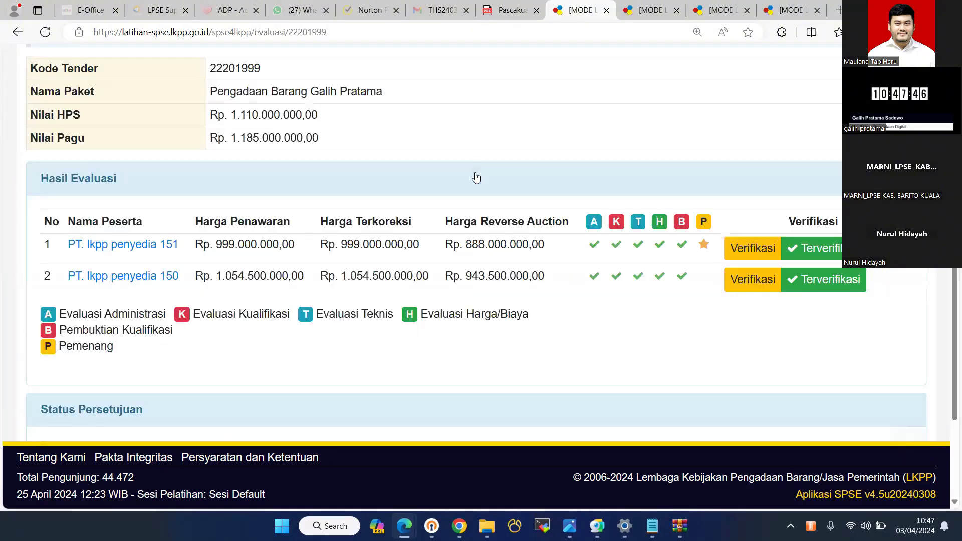
scroll(475, 177, "down", 2)
scroll(210, 165, "up", 2)
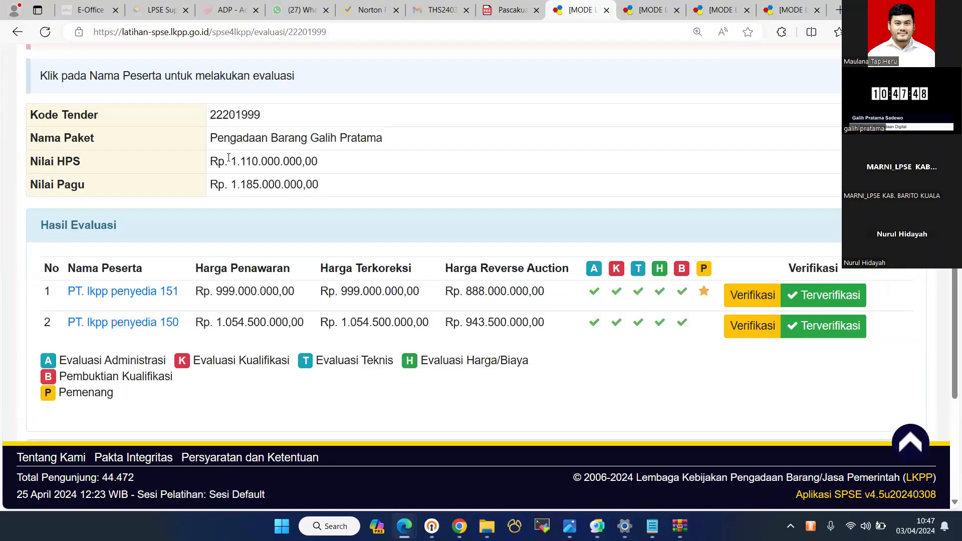
scroll(210, 150, "up", 3)
scroll(209, 151, "down", 5)
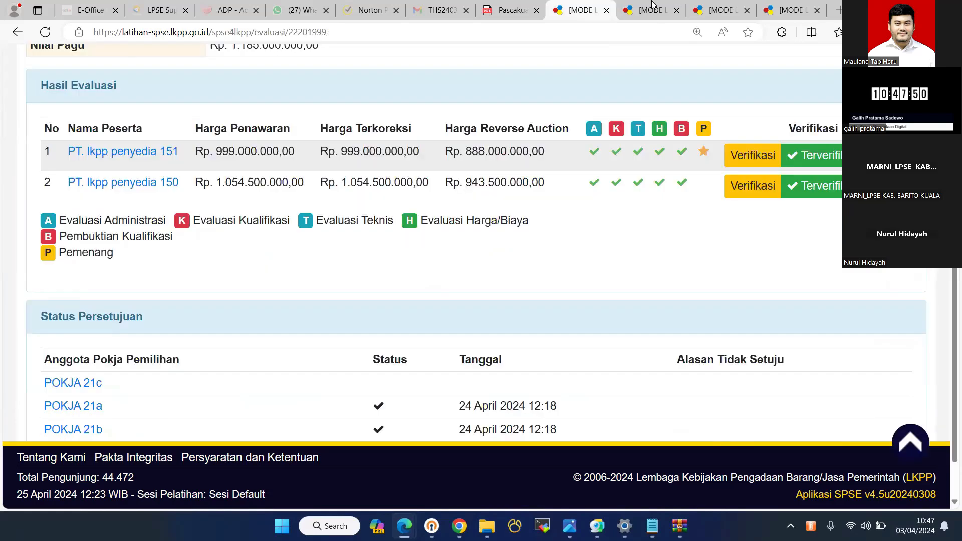
scroll(209, 150, "up", 6)
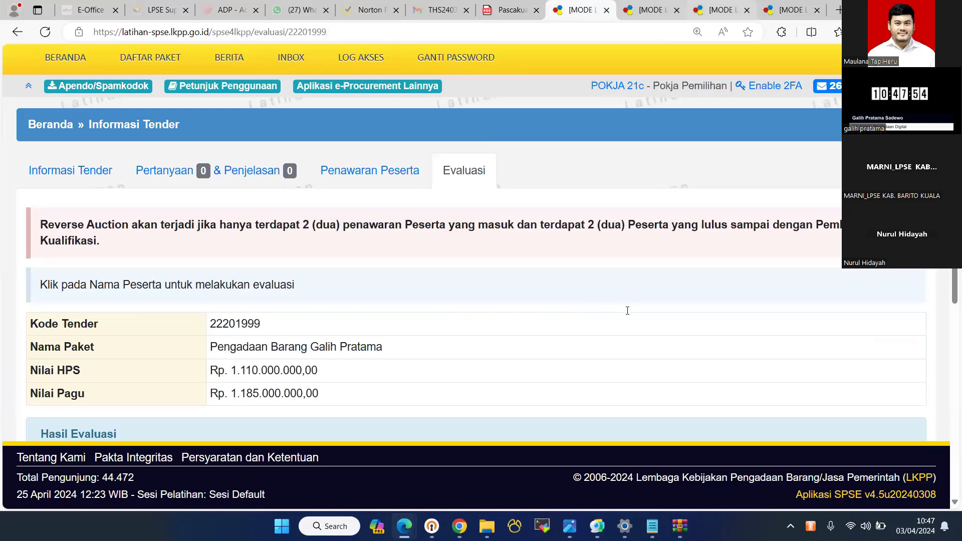
- Reload the tender schedule tab to show the updated stage dates
key("ctrl+Tab")
key("F5")
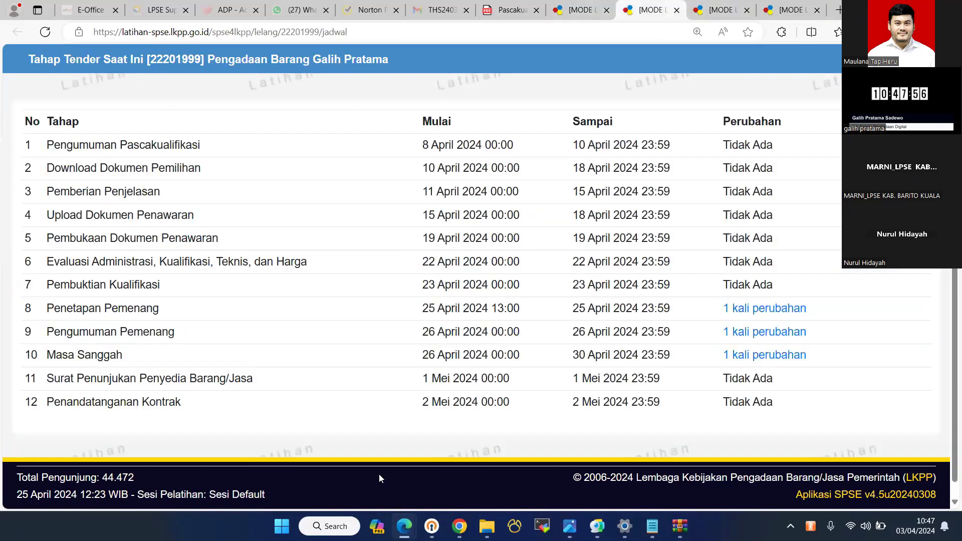
mouse_move(569, 526)
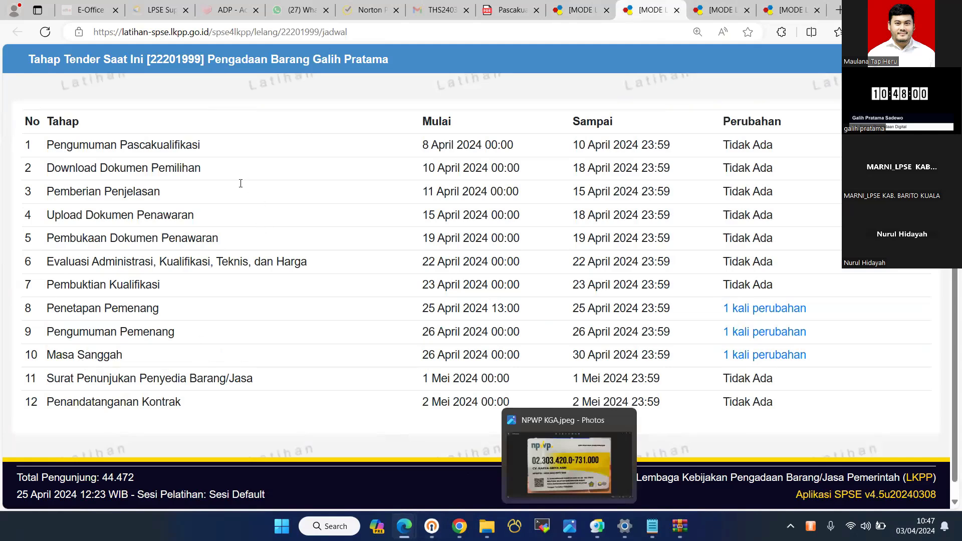
- Set the simulated session time to 13:24 in the trainer window, then reload the Pokja evaluation page
mouse_move(404, 526)
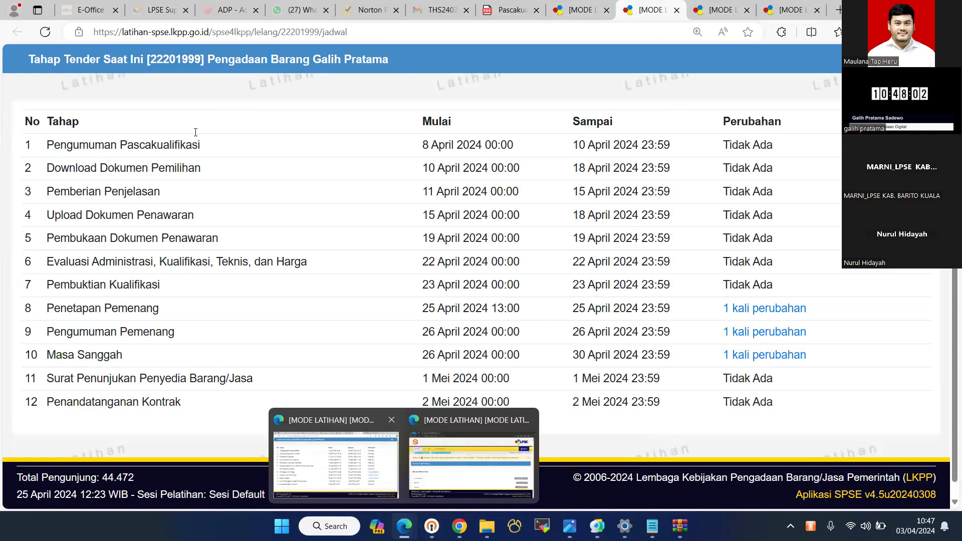
left_click(473, 460)
left_click(201, 127)
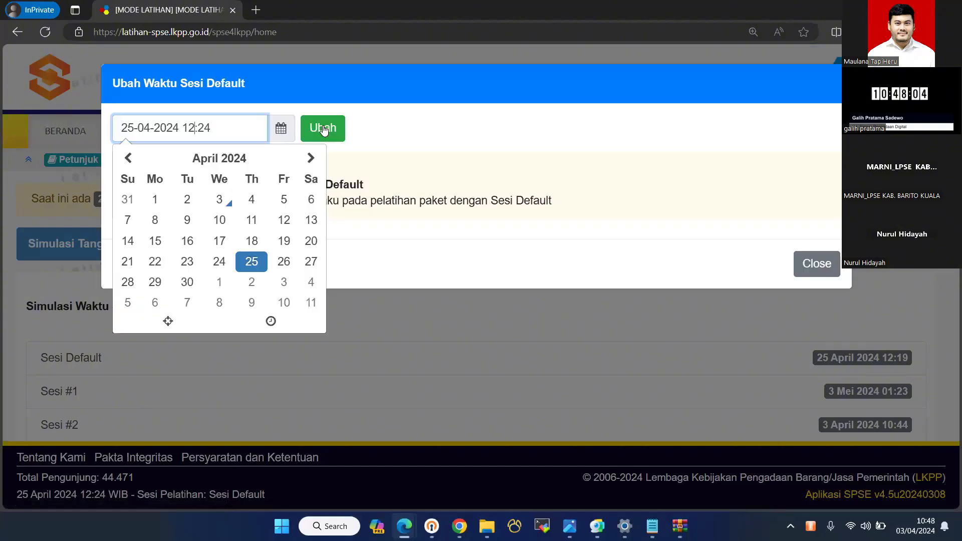
key("BackSpace")
type("3")
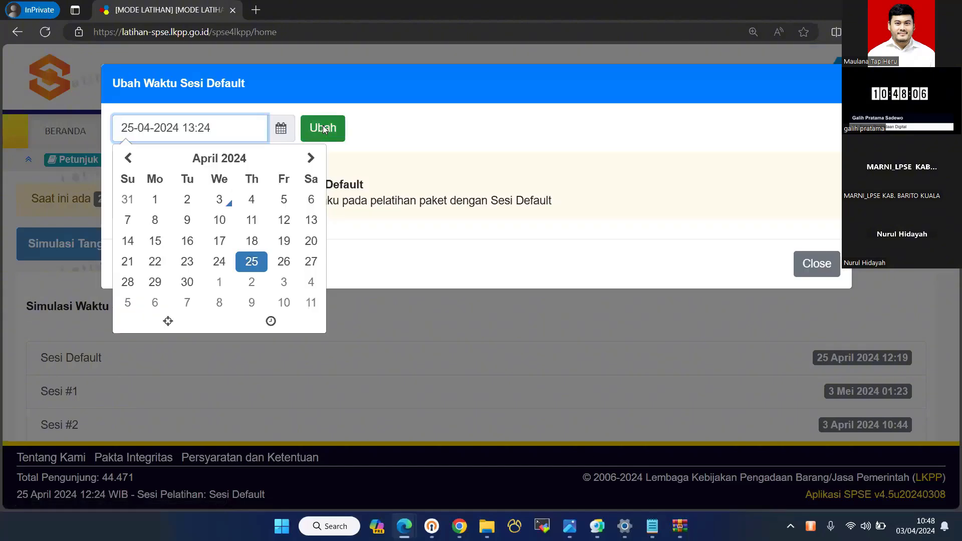
key("alt+Tab")
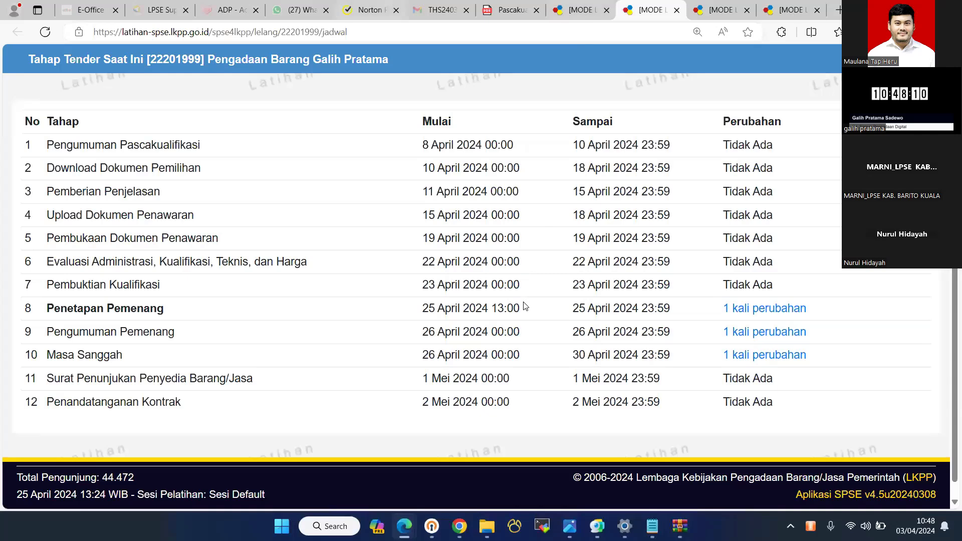
key("ctrl+shift+Tab")
key("F5")
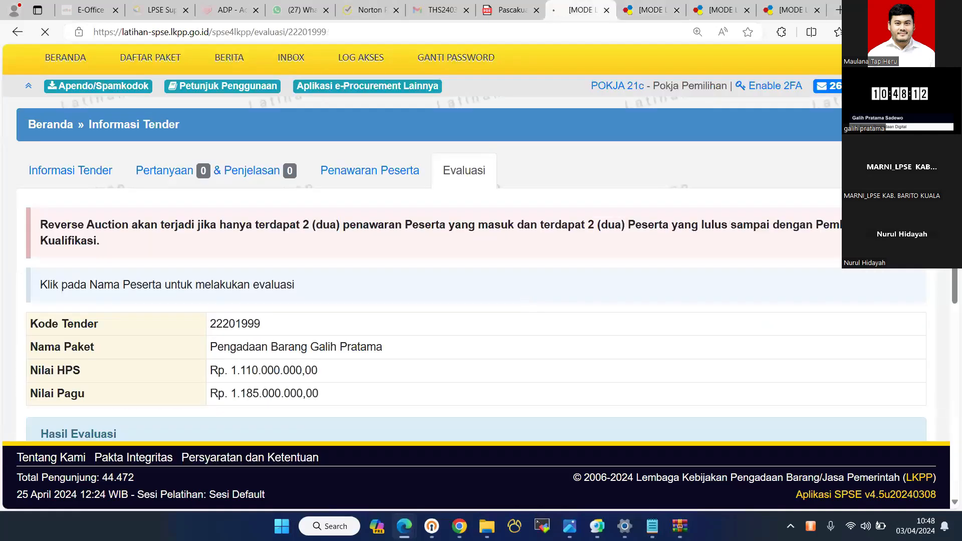
scroll(579, 247, "down", 8)
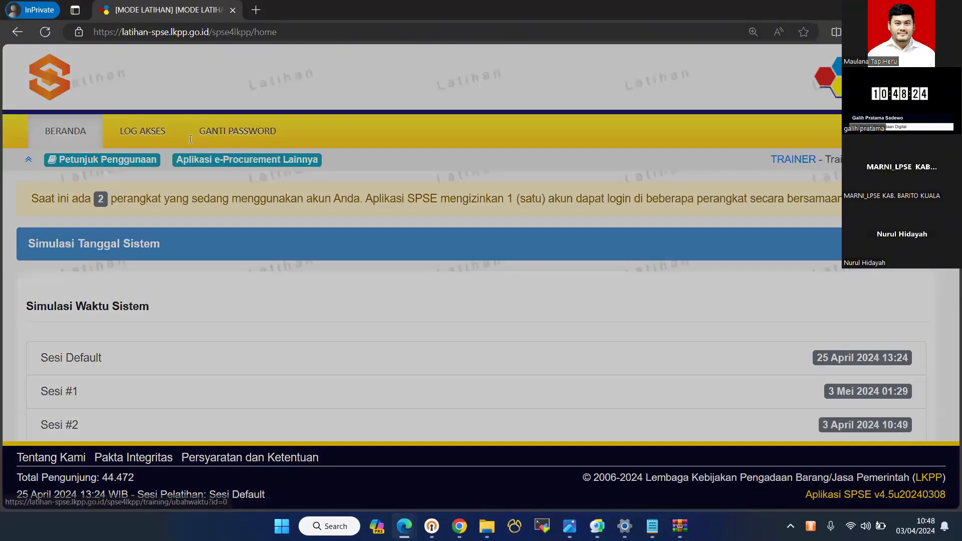
left_click(284, 264)
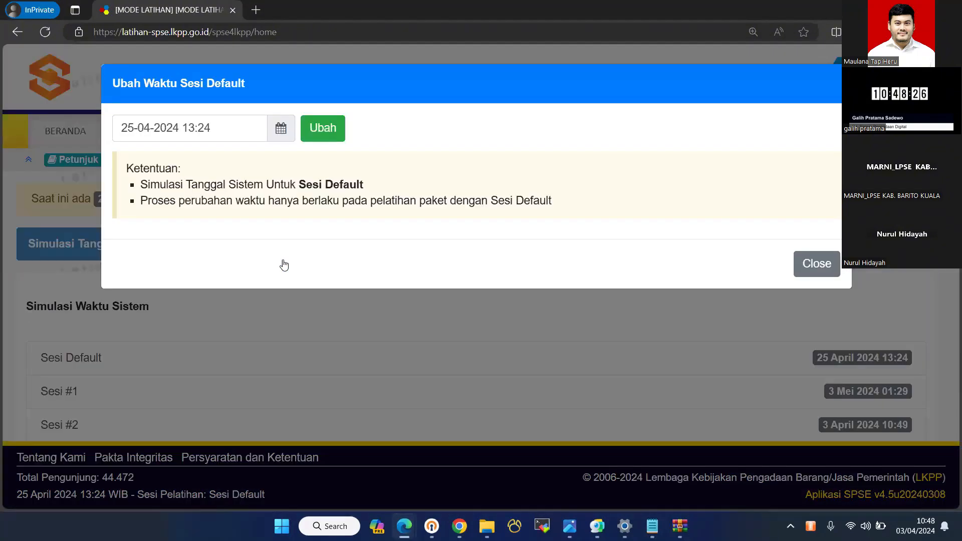
left_click(186, 128)
left_click(323, 129)
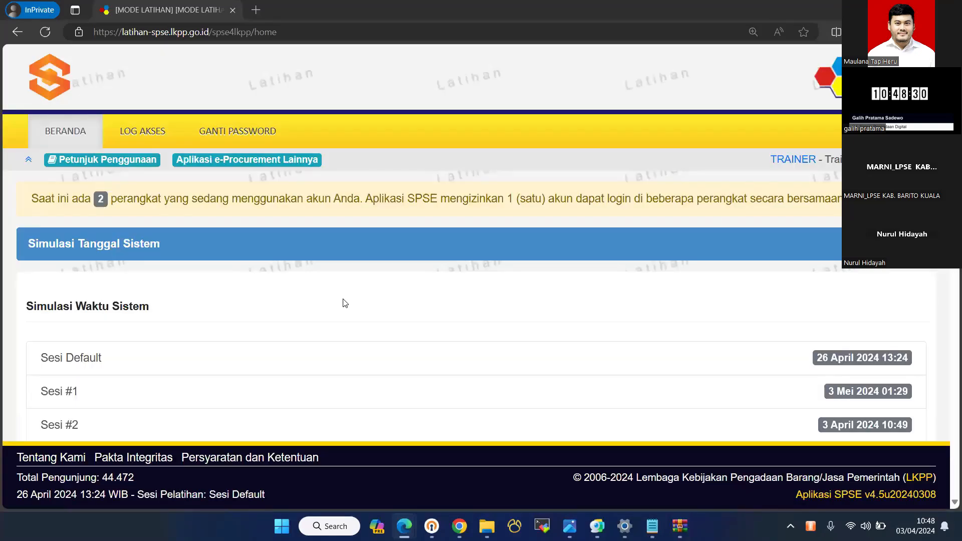
key("alt+Tab")
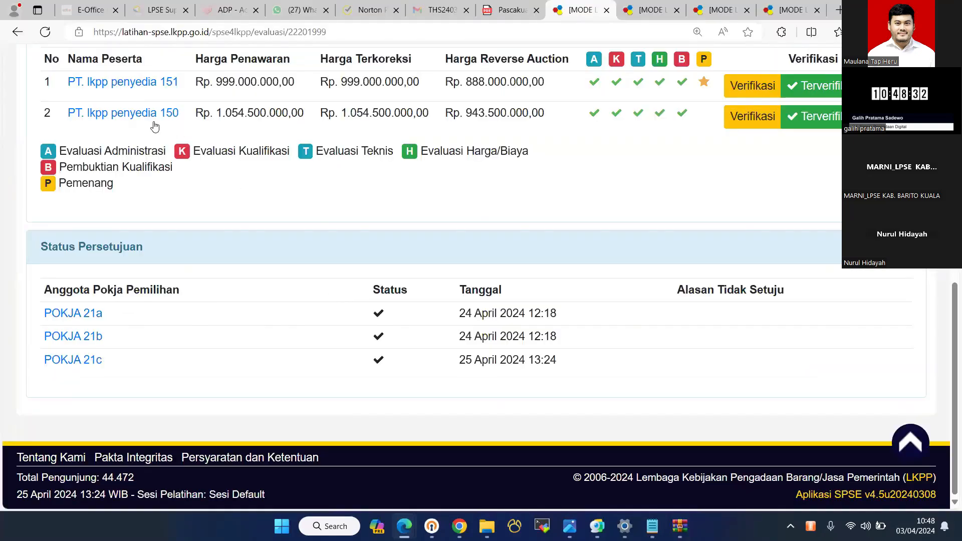
- Refresh to the new date, open Pengumuman Pemenang and send the winner announcement to providers
key("F5")
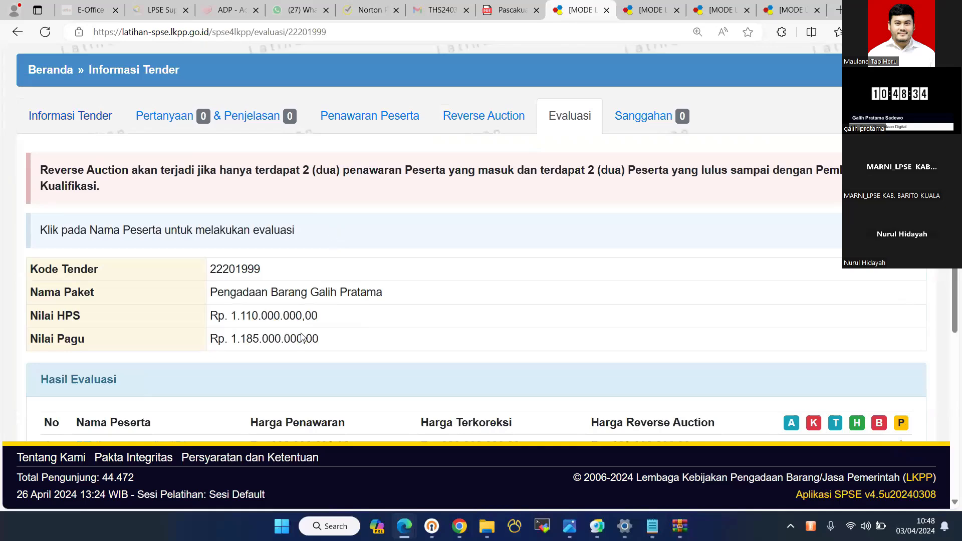
scroll(345, 311, "down", 10)
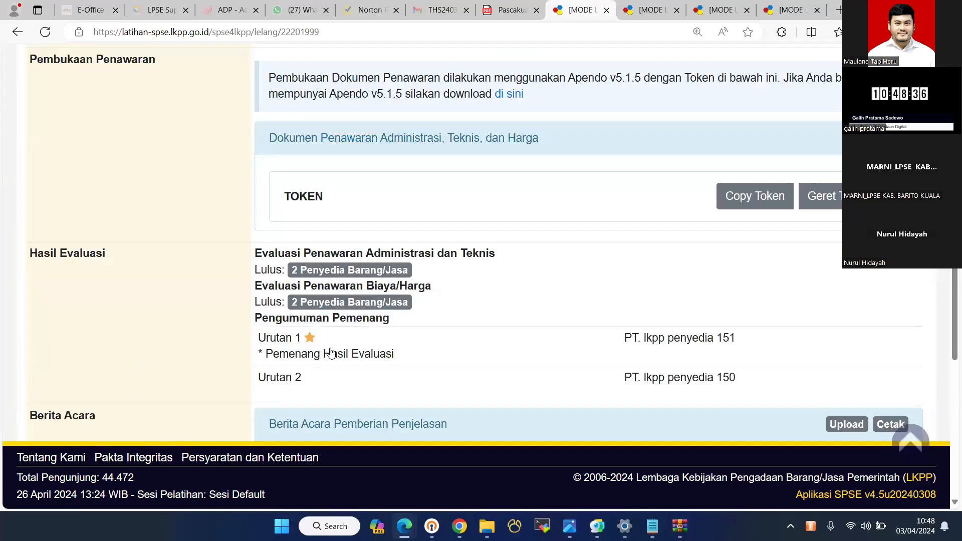
scroll(396, 184, "down", 5)
left_click(318, 349)
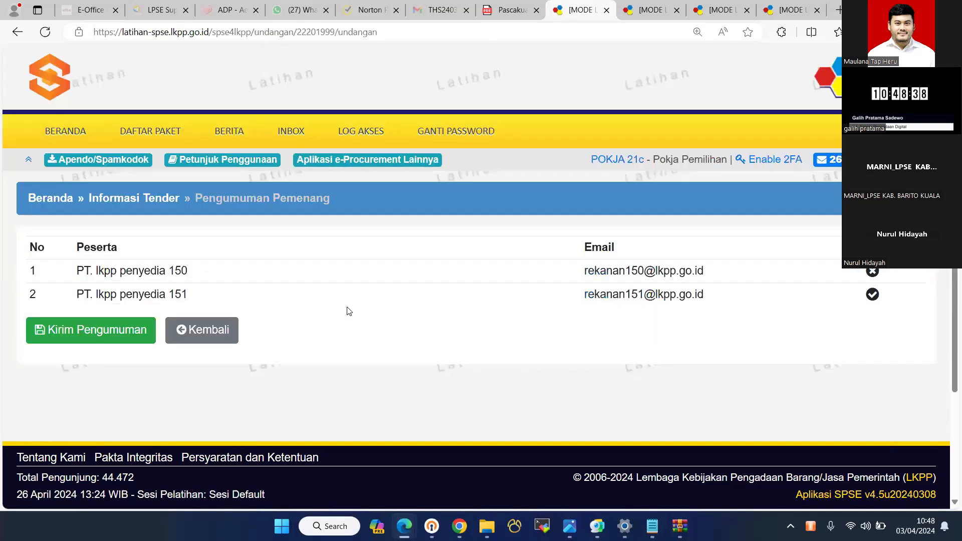
left_click(120, 333)
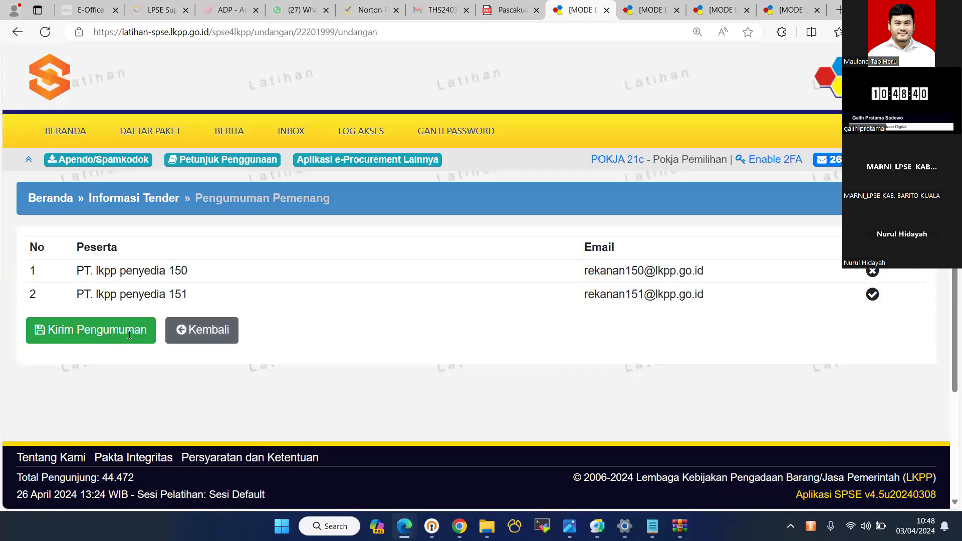
scroll(128, 335, "down", 4)
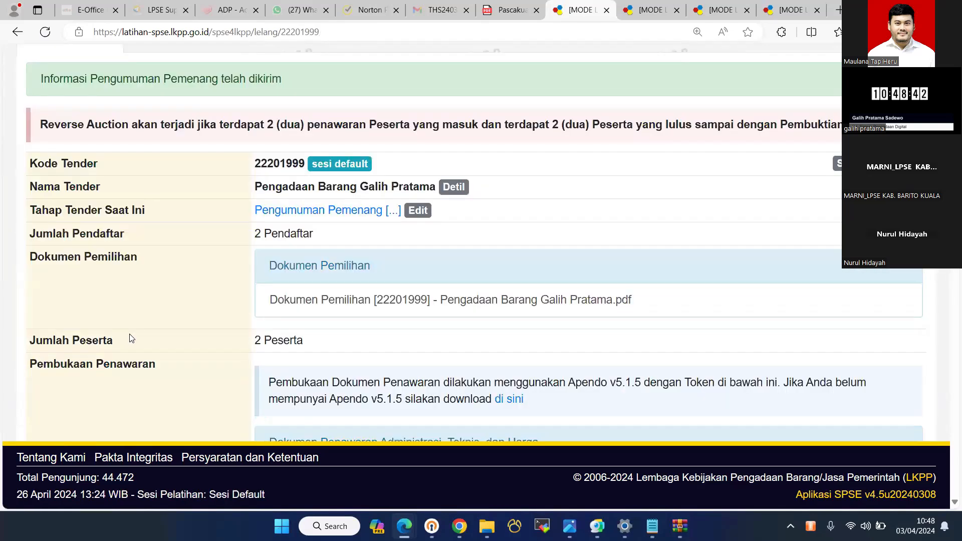
- Review tender 22201999's page and refresh its schedule to confirm the Masa Sanggah stage
scroll(129, 338, "down", 8)
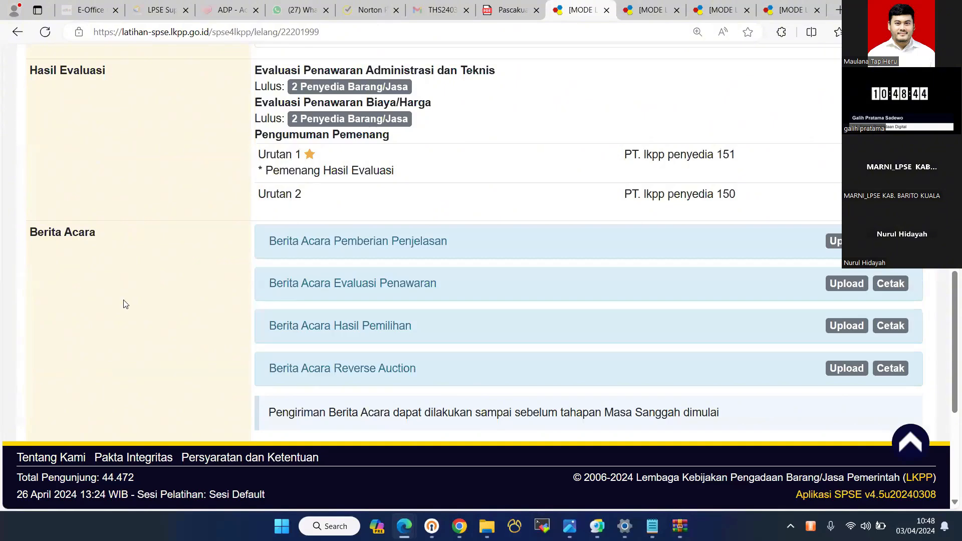
scroll(126, 305, "down", 5)
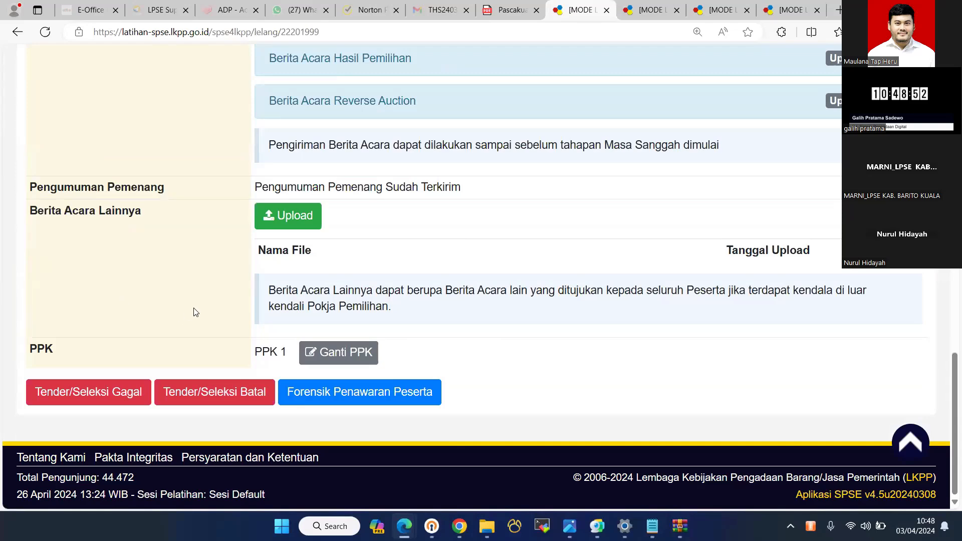
scroll(195, 312, "up", 10)
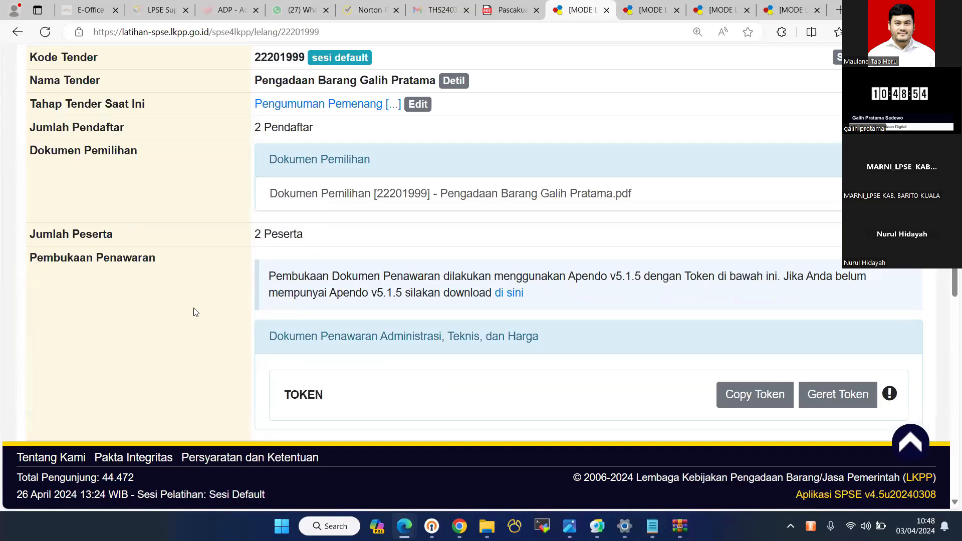
scroll(195, 312, "up", 1)
scroll(195, 312, "up", 5)
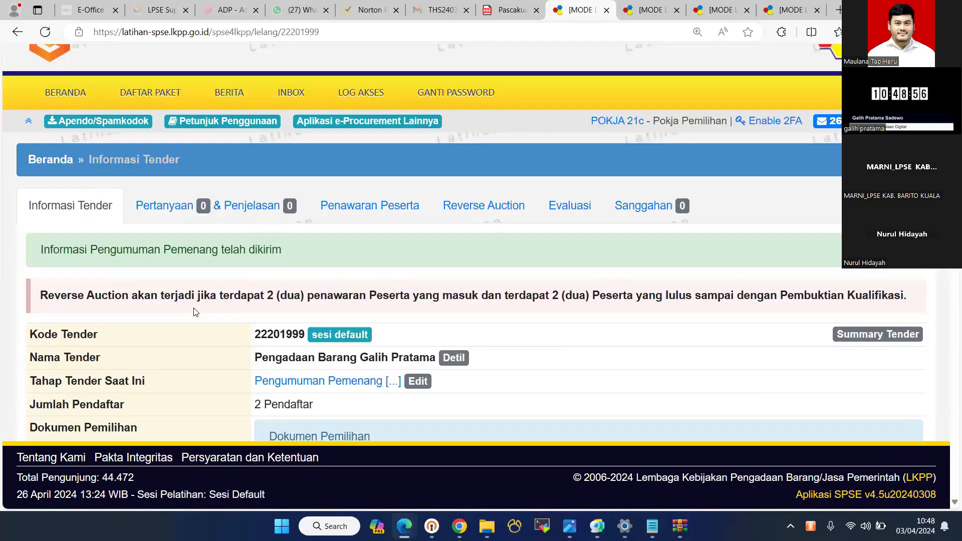
scroll(195, 312, "down", 12)
scroll(195, 313, "down", 3)
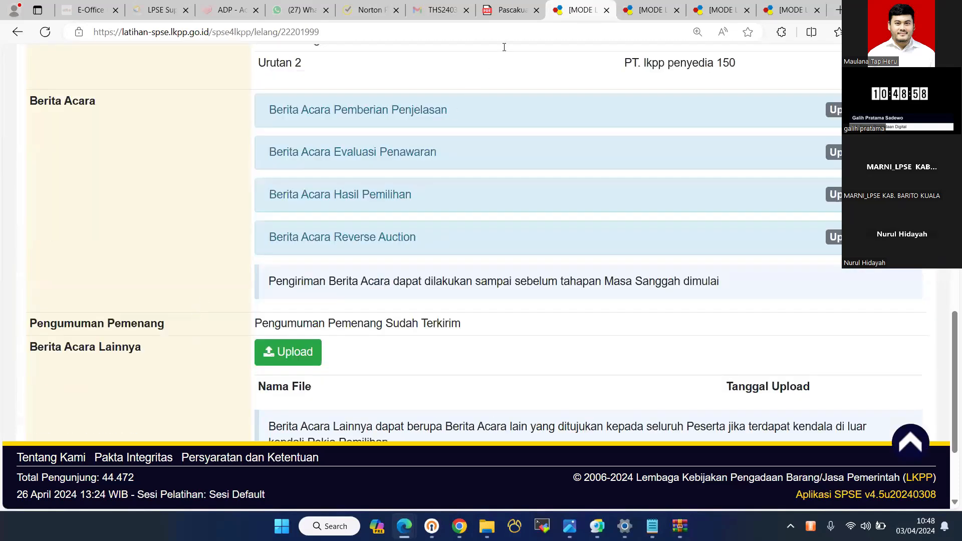
scroll(504, 46, "down", 2)
scroll(371, 220, "up", 8)
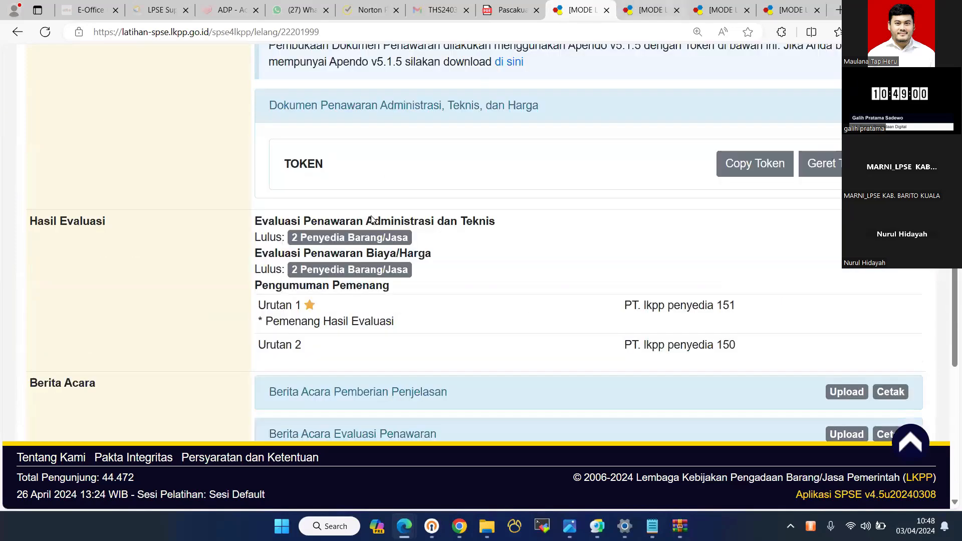
key("ctrl+Tab")
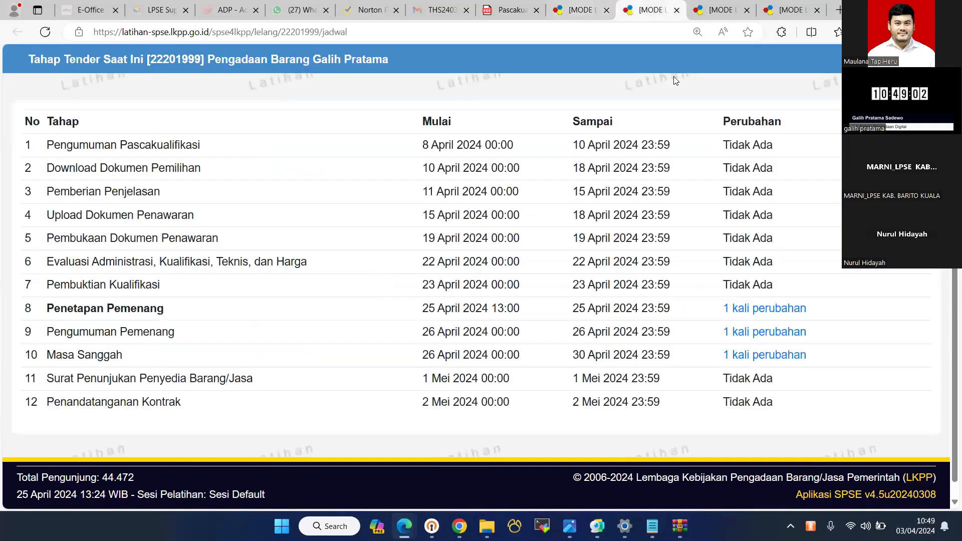
key("F5")
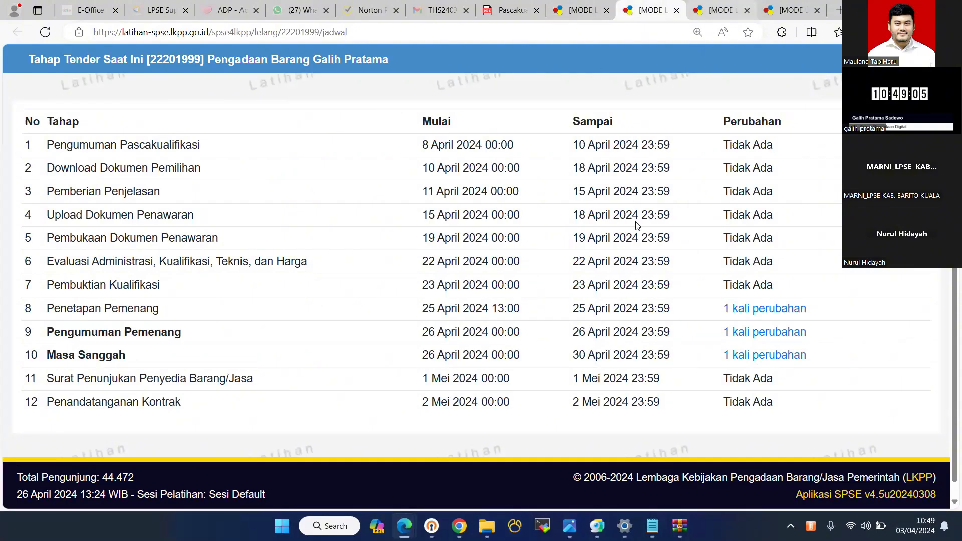
- Confirm the tender's Sanggahan page lists zero objections, then log out of the Pokja account
key("ctrl+shift+Tab")
scroll(650, 195, "up", 10)
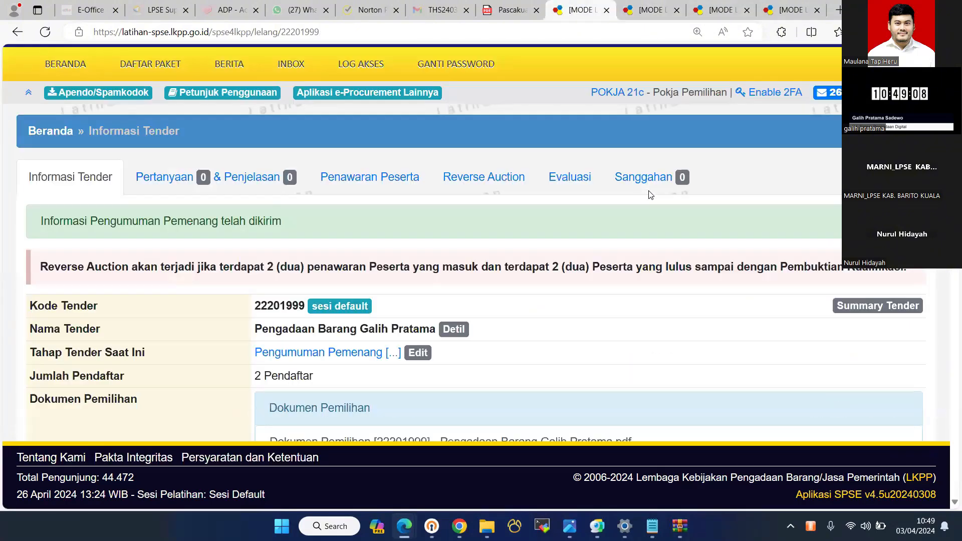
left_click(644, 177)
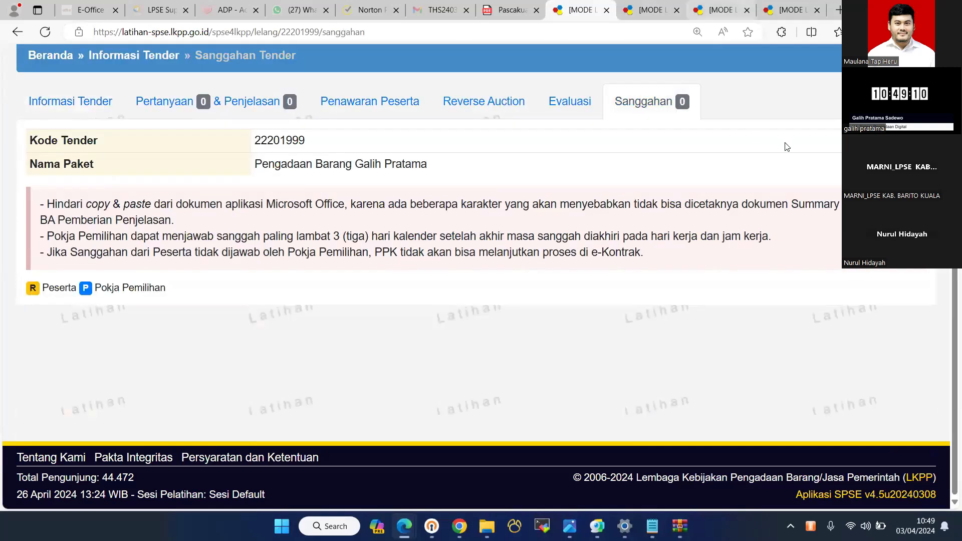
scroll(896, 165, "up", 3)
left_click(901, 131)
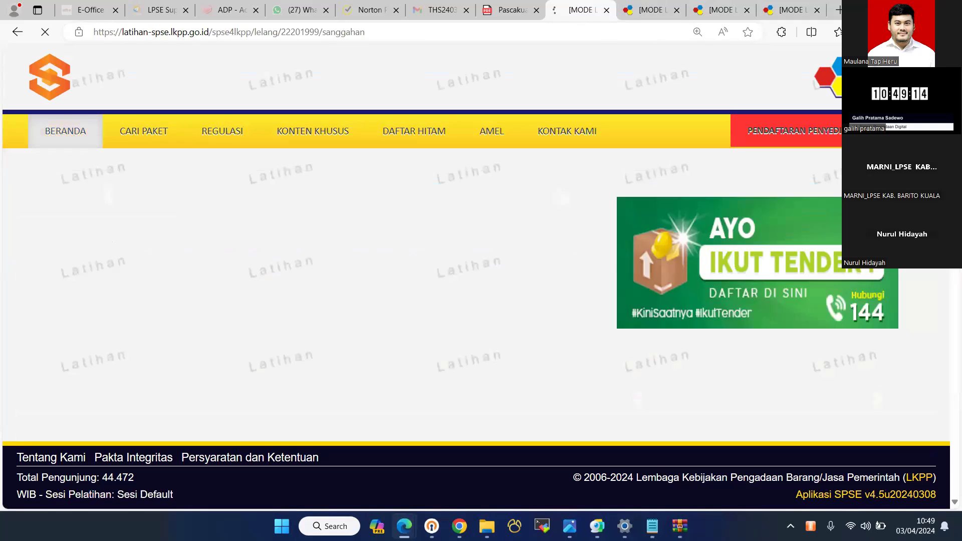
- Begin a PENYEDIA (provider) login from the home page and enter the provider username
left_click(646, 10)
left_click(581, 10)
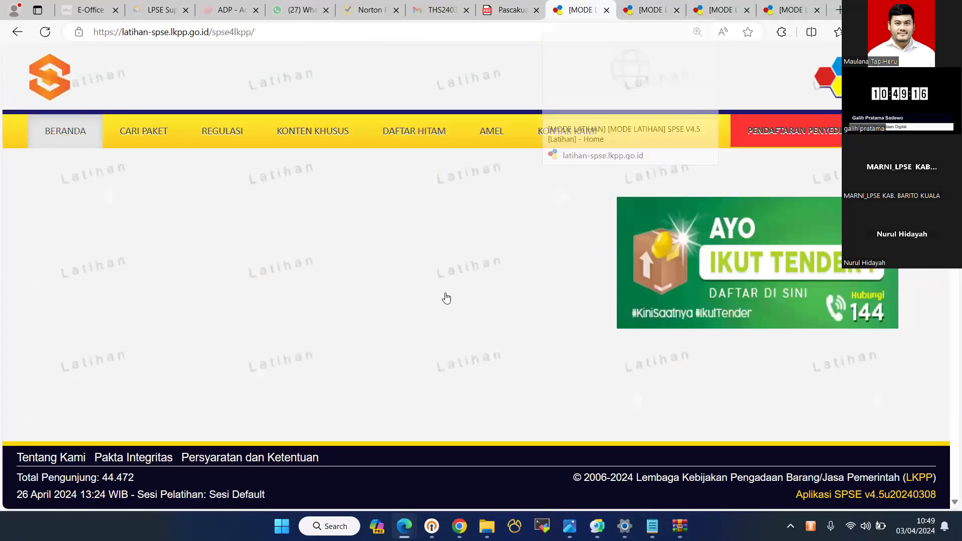
left_click(901, 131)
left_click(428, 304)
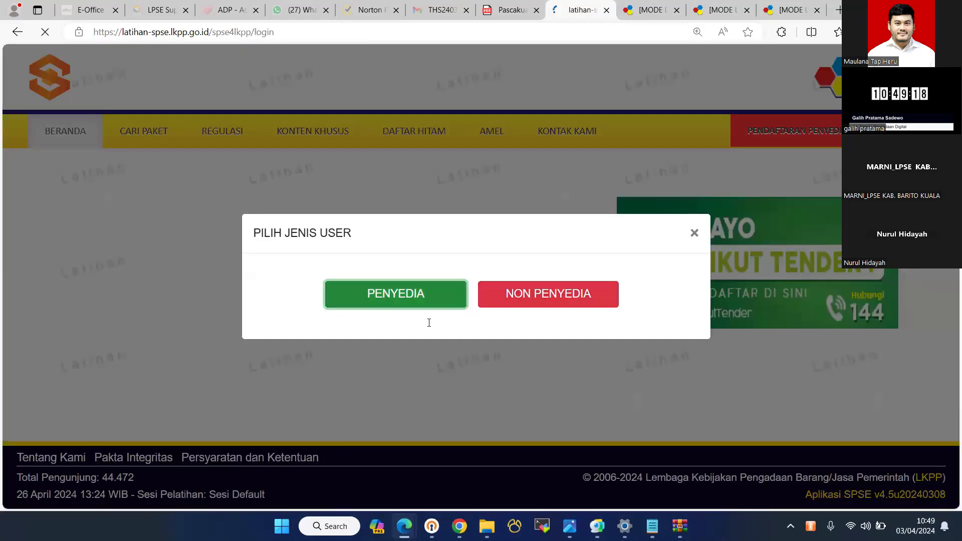
type("rekanan")
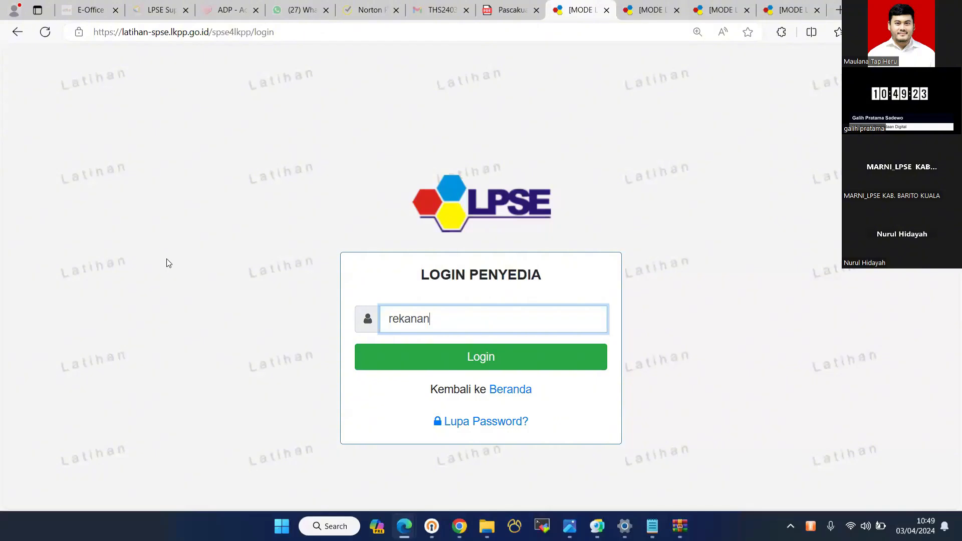
- View tender 22201999's public winner announcement from the schedule tab, then close it
key("ctrl+Tab")
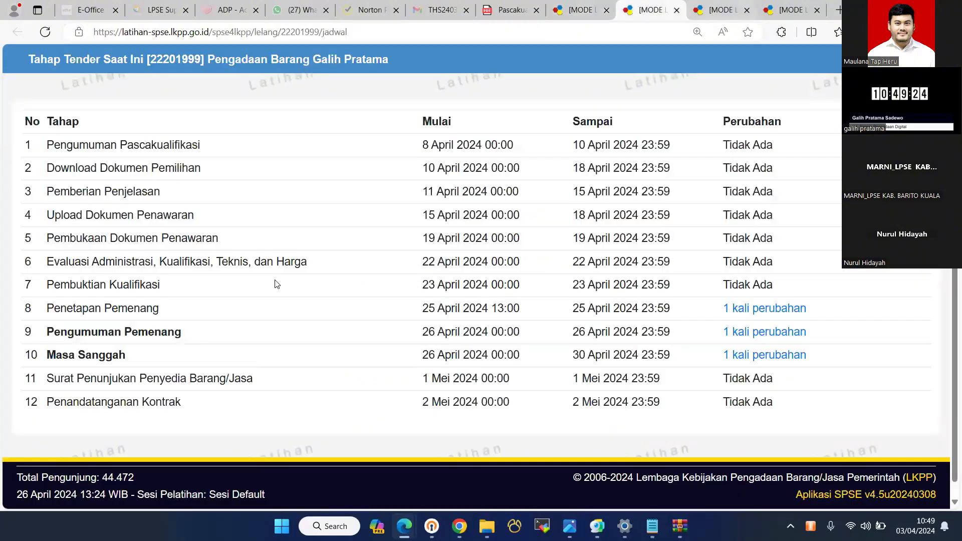
left_click(304, 202)
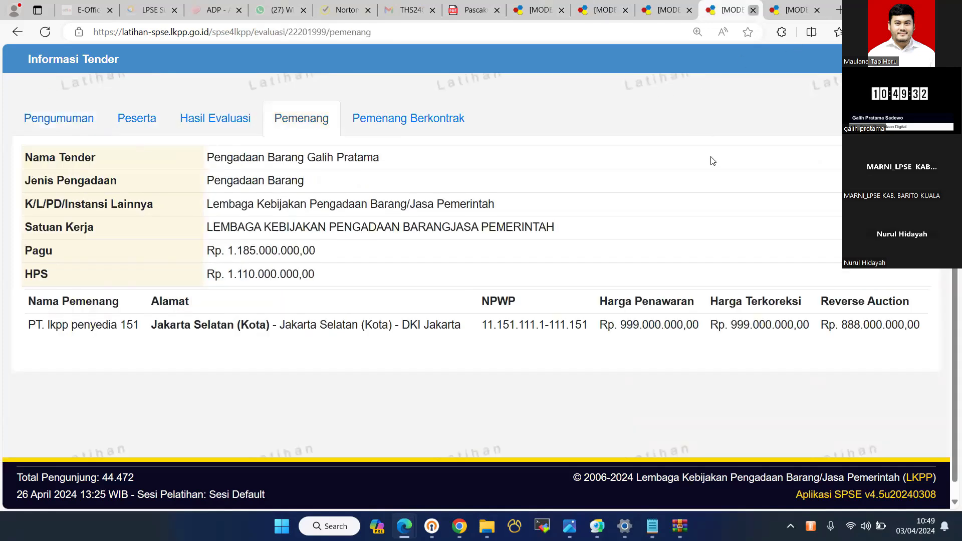
key("ctrl+w")
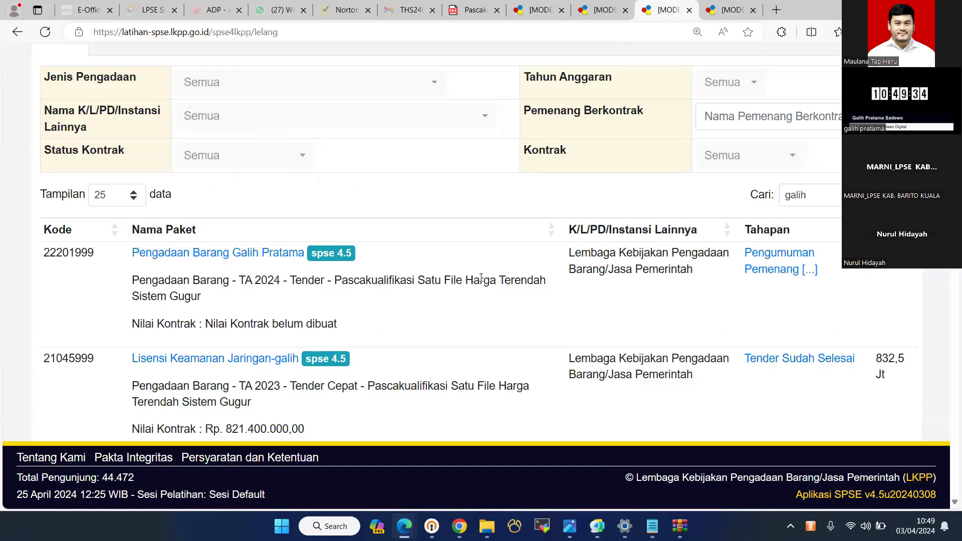
key("ctrl+shift+Tab")
key("ctrl+shift+Tab")
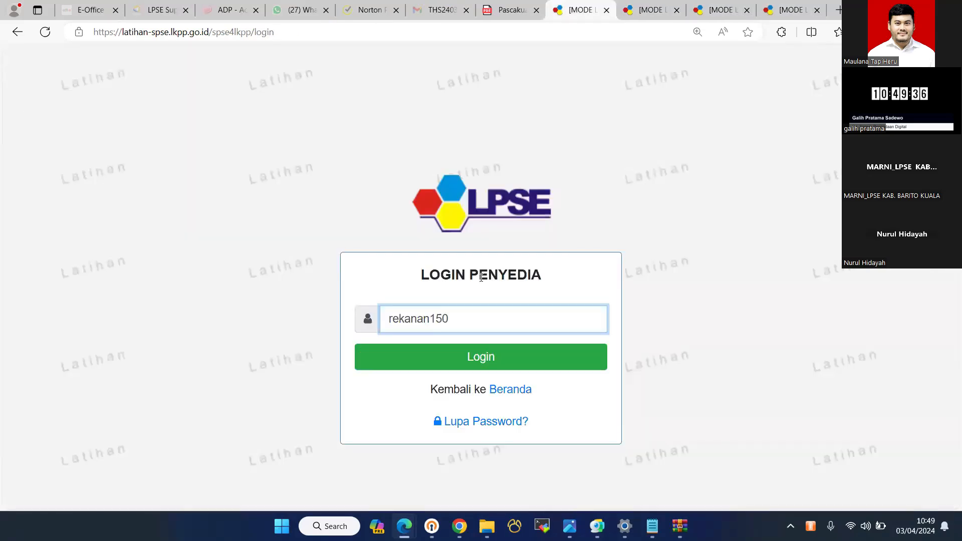
- Finish signing in with the password and security code, and open tender 22201999's detail page
key("Return")
type("sv")
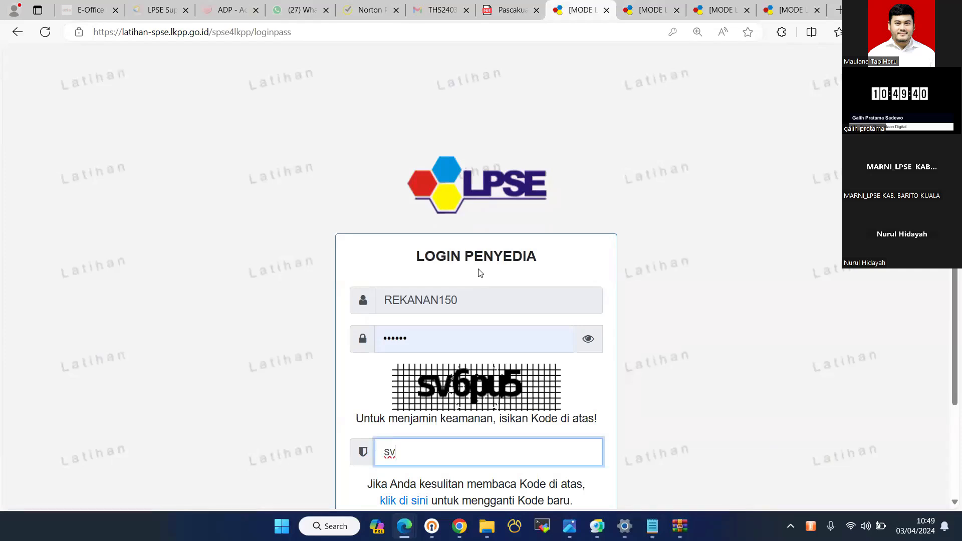
type("6pu5")
key("Return")
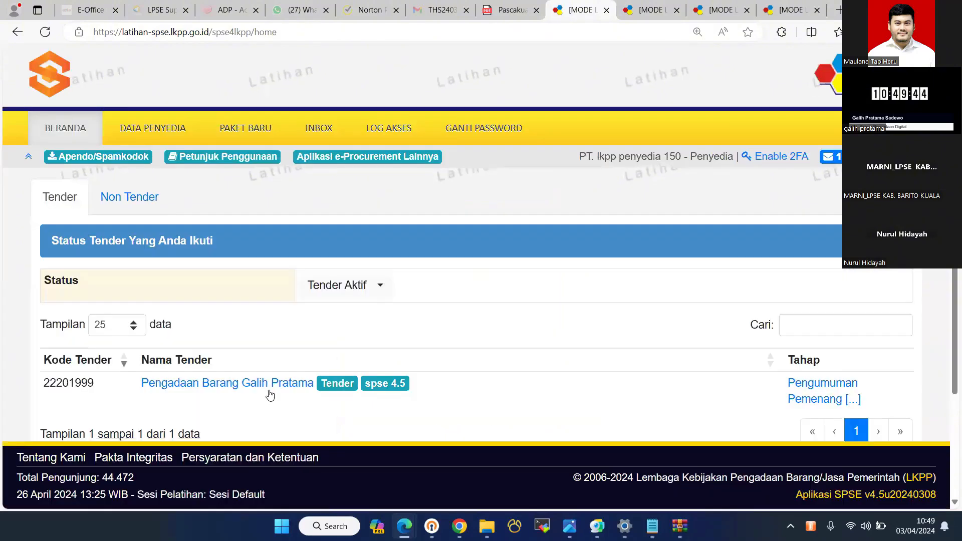
left_click(269, 395)
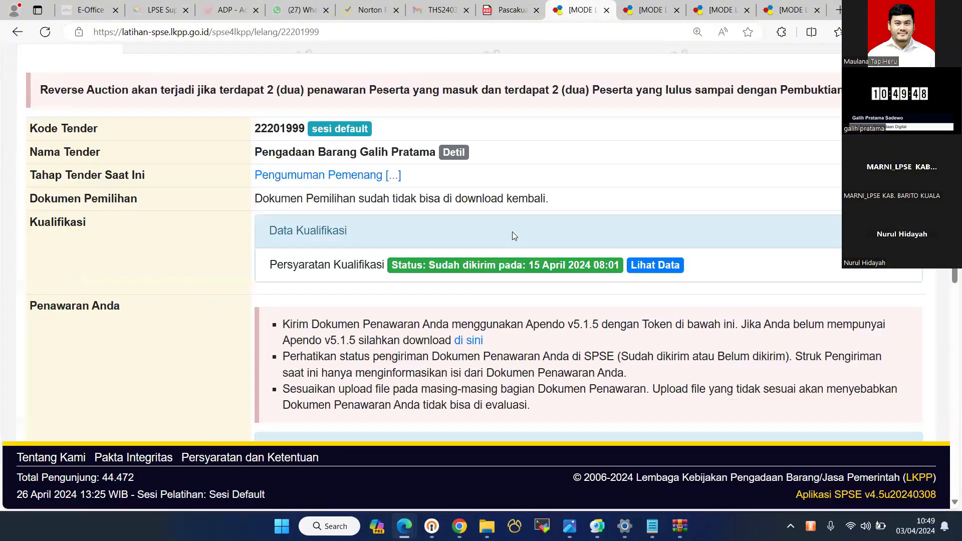
scroll(468, 247, "down", 6)
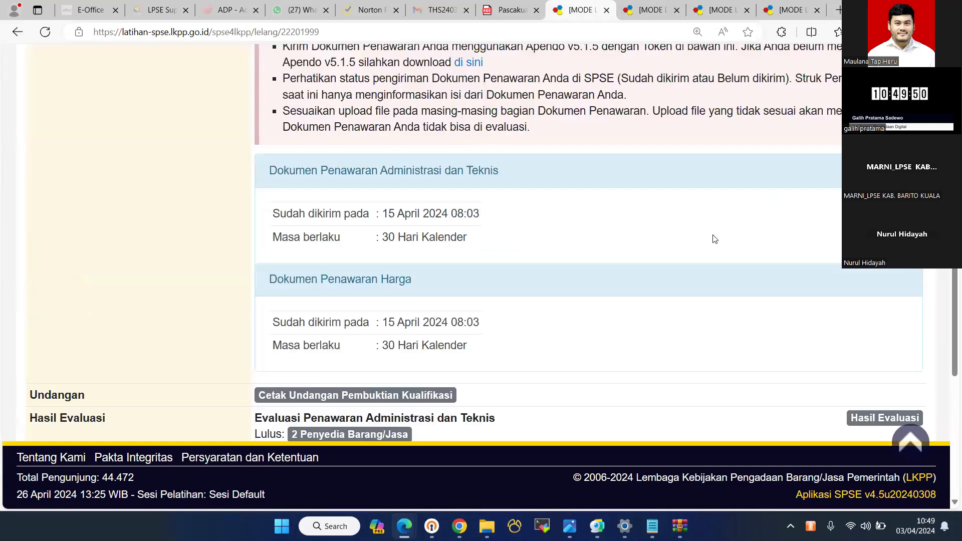
scroll(283, 272, "up", 10)
- File a sanggah under 'Kesalahan dalam melaksanakan evaluasi' reading 'POKJA KELIRU' and confirm sending it
left_click(454, 242)
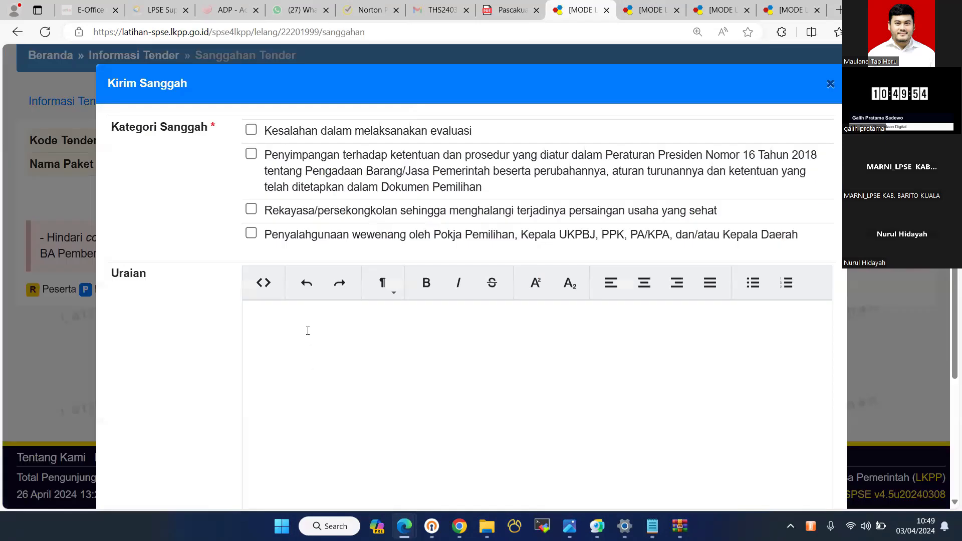
key("space")
left_click(307, 330)
type("POKJA KEL")
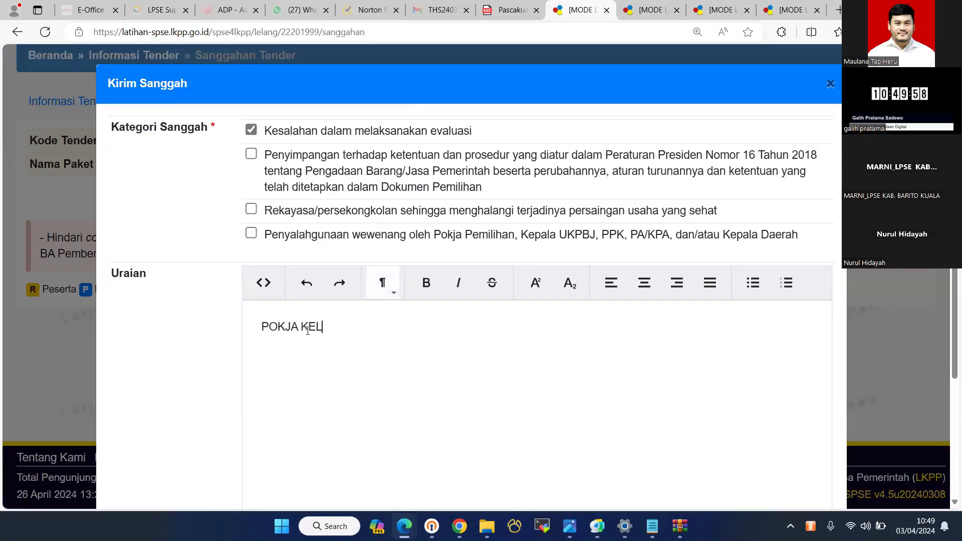
type("IRU")
scroll(336, 409, "down", 3)
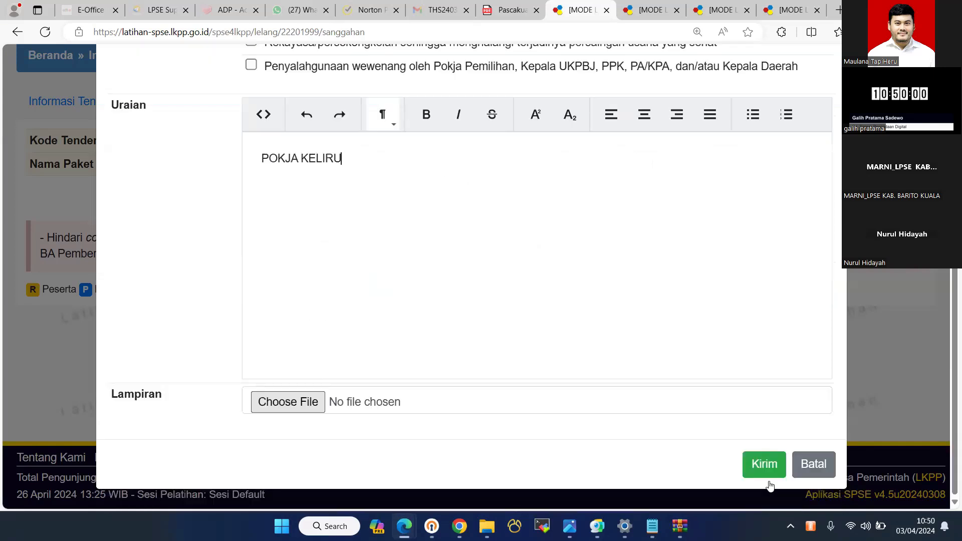
left_click(764, 465)
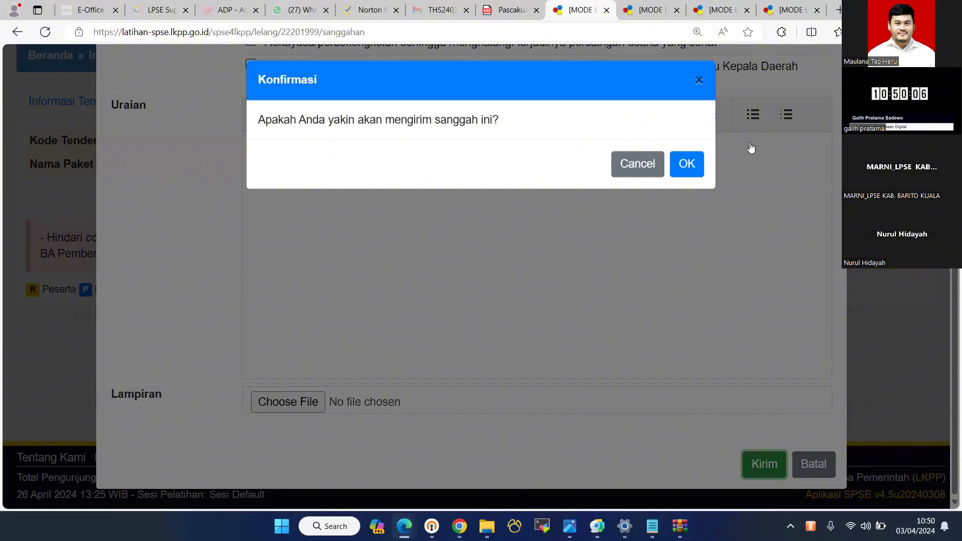
key("Return")
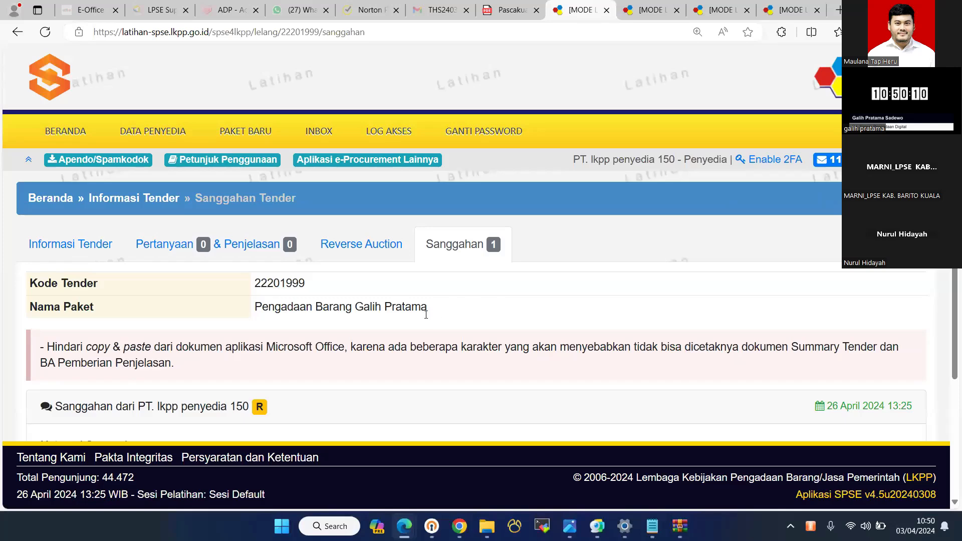
- Leave the provider session and sign in as the Pokja user with its user ID, password and security code
key("alt+Left")
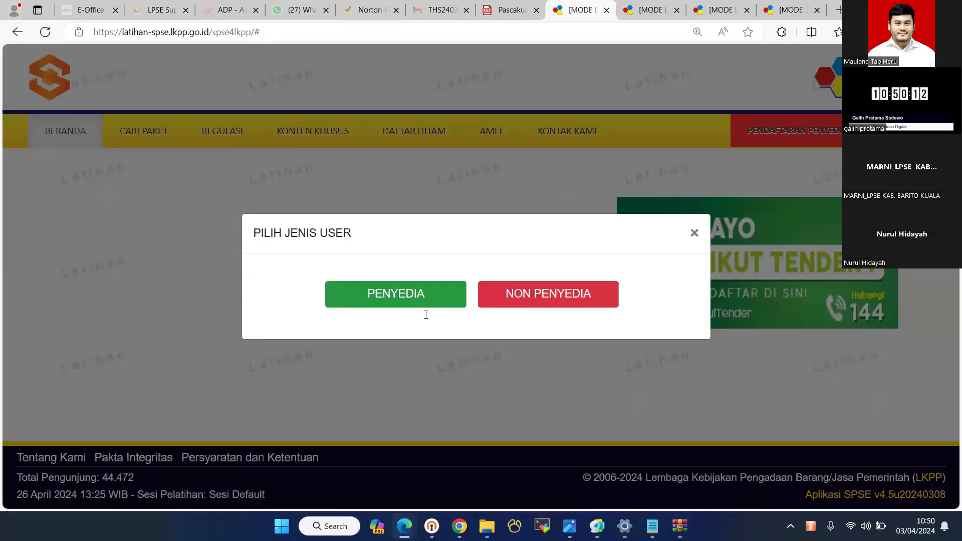
key("alt+Right")
left_click(424, 318)
type("pokja21a")
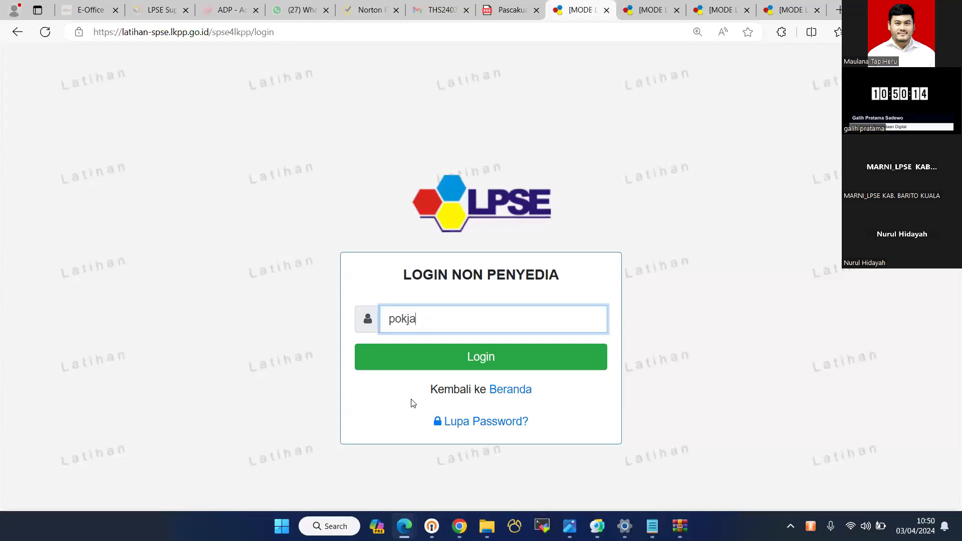
key("Return")
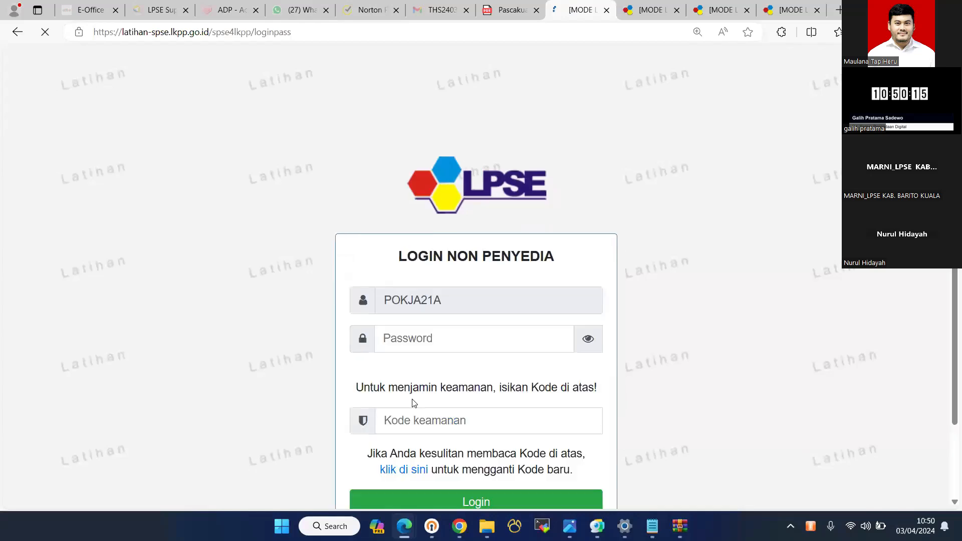
type("u")
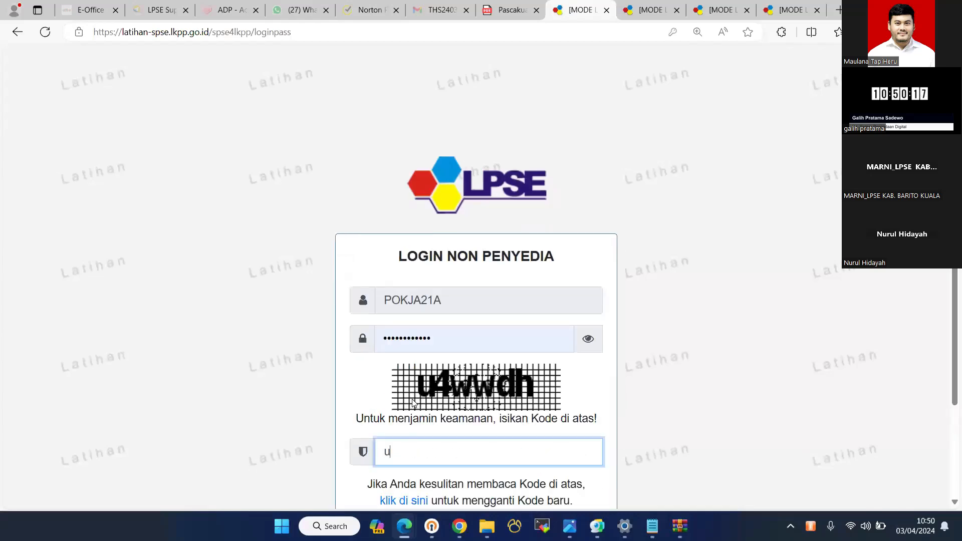
type("4wwdh")
key("Return")
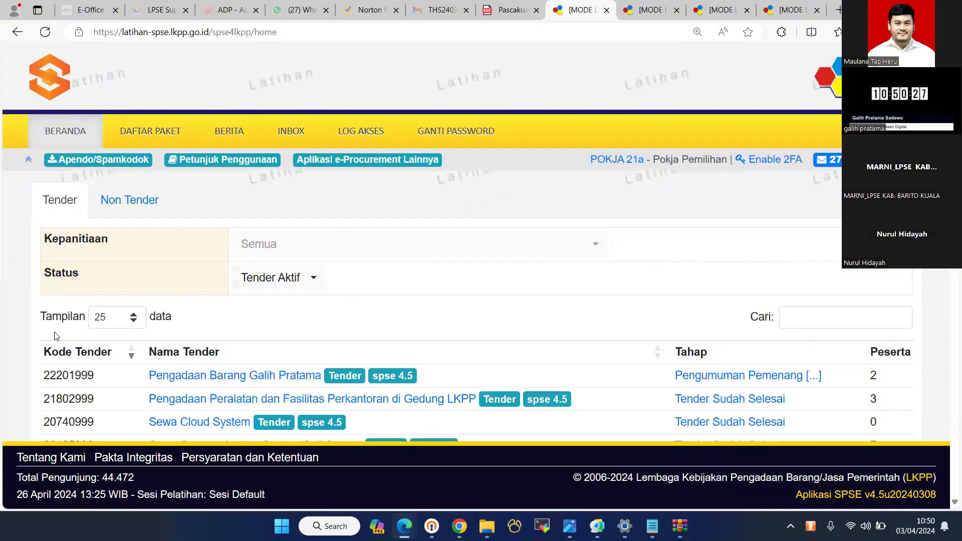
scroll(60, 343, "down", 3)
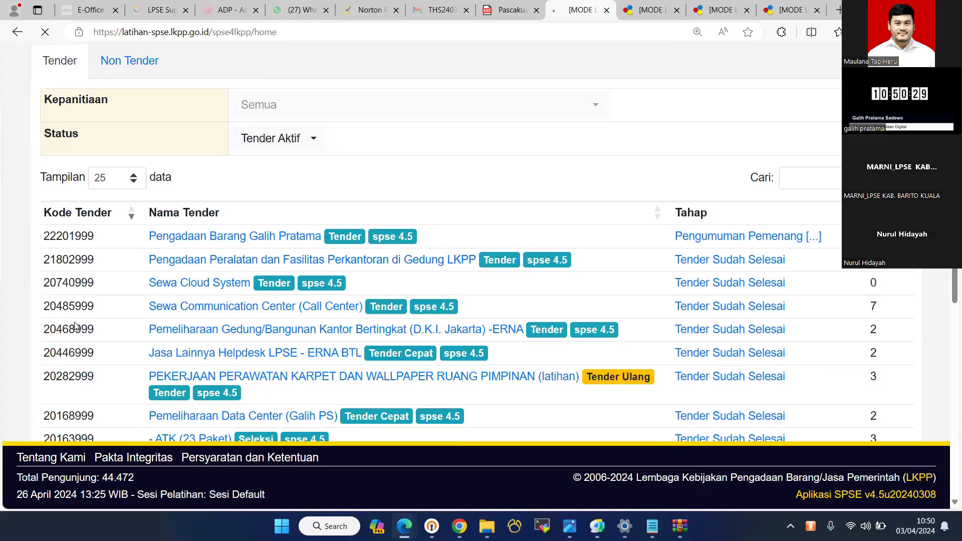
- Mark the sanggah on tender 22201999 Salah/Ditolak with the explanation 'salah' and send the reply
left_click(236, 235)
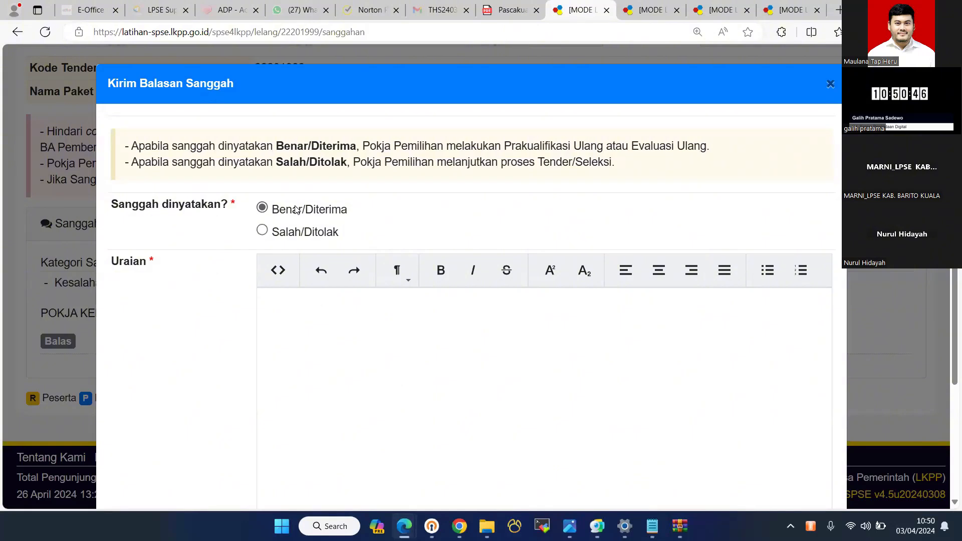
left_click(262, 231)
scroll(363, 290, "down", 3)
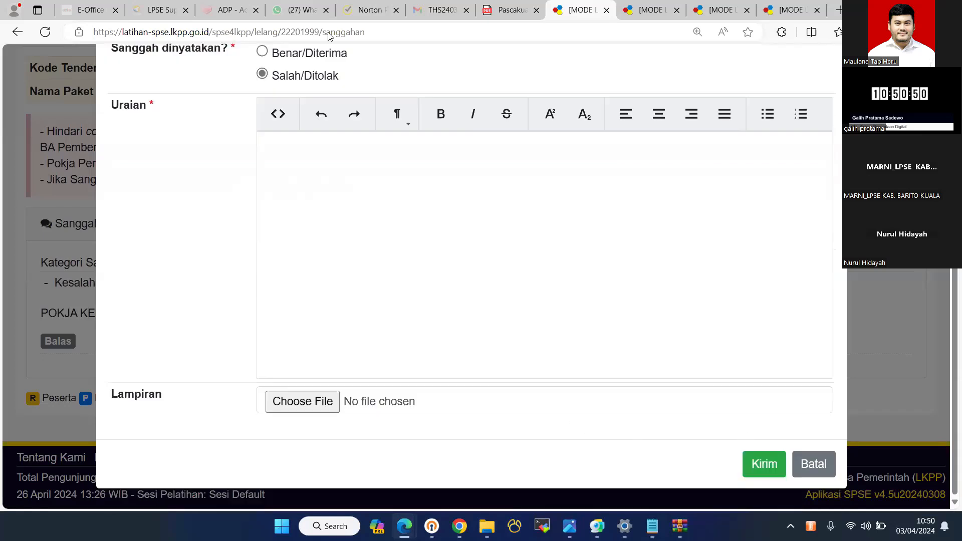
left_click(295, 170)
type("salah")
double_click(296, 170)
key("ctrl+x")
key("ctrl+v")
key("ctrl+v")
key("ctrl+v")
key("ctrl+v")
key("ctrl+v")
key("ctrl+v")
key("ctrl+v")
key("ctrl+v")
key("ctrl+v")
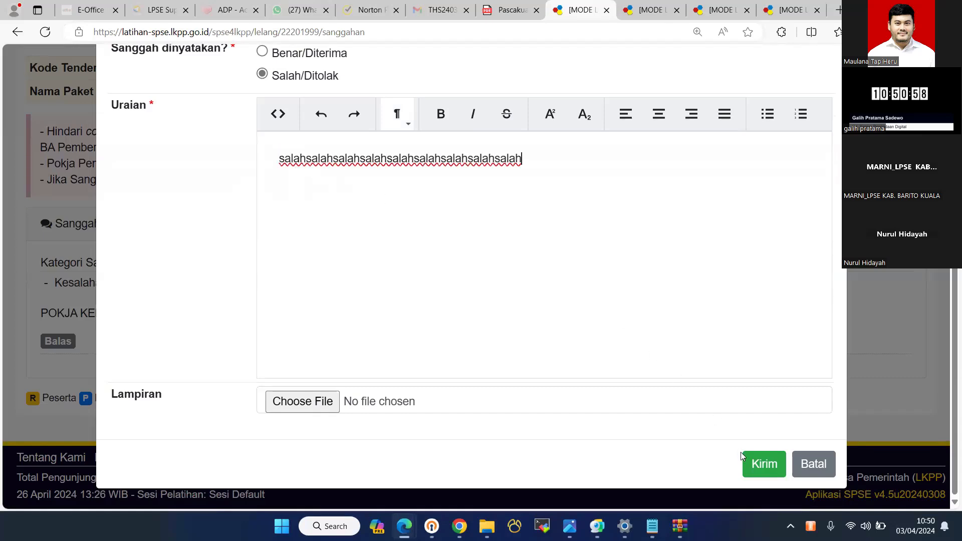
left_click(757, 464)
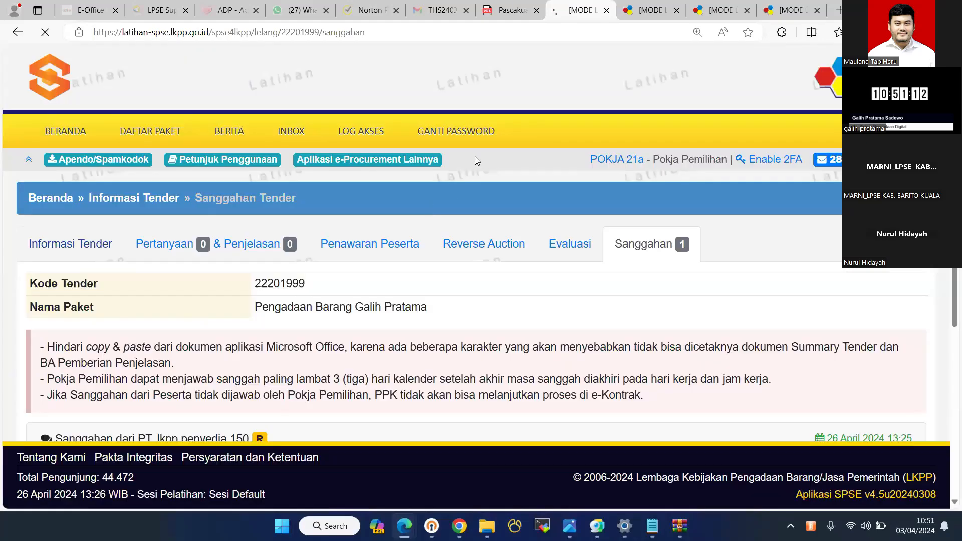
- Check tender 22201999's schedule, then open the Cetak form for Berita Acara Pemberian Penjelasan
key("ctrl+Tab")
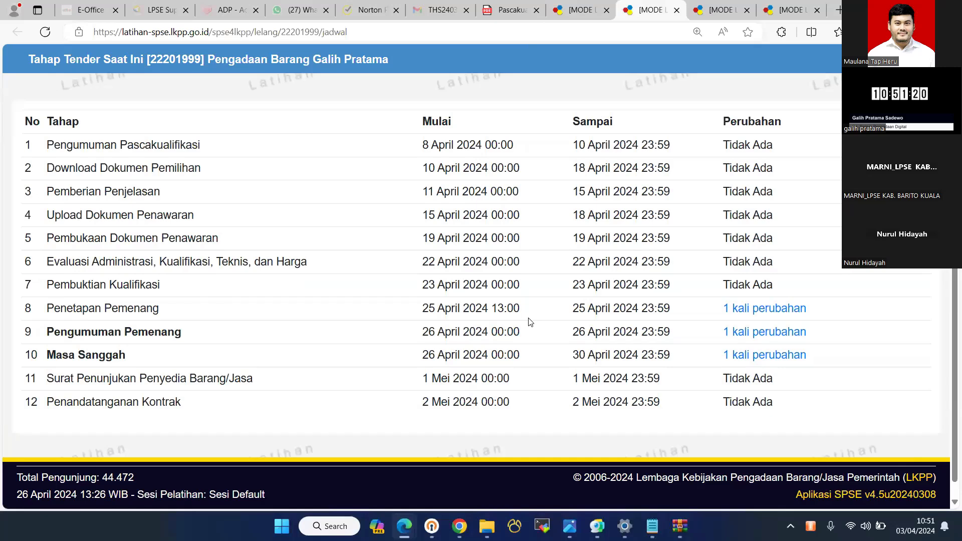
key("ctrl+shift+Tab")
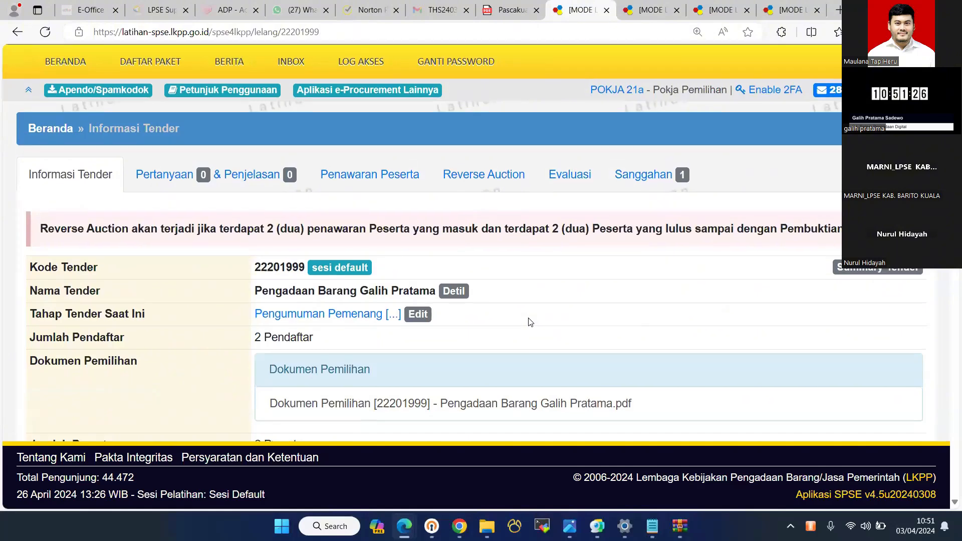
scroll(530, 321, "down", 10)
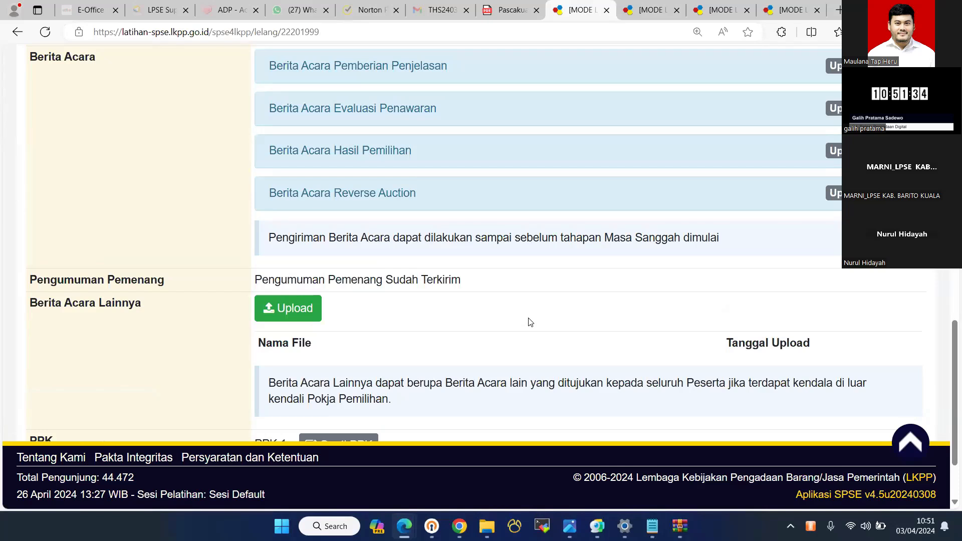
scroll(220, 213, "up", 3)
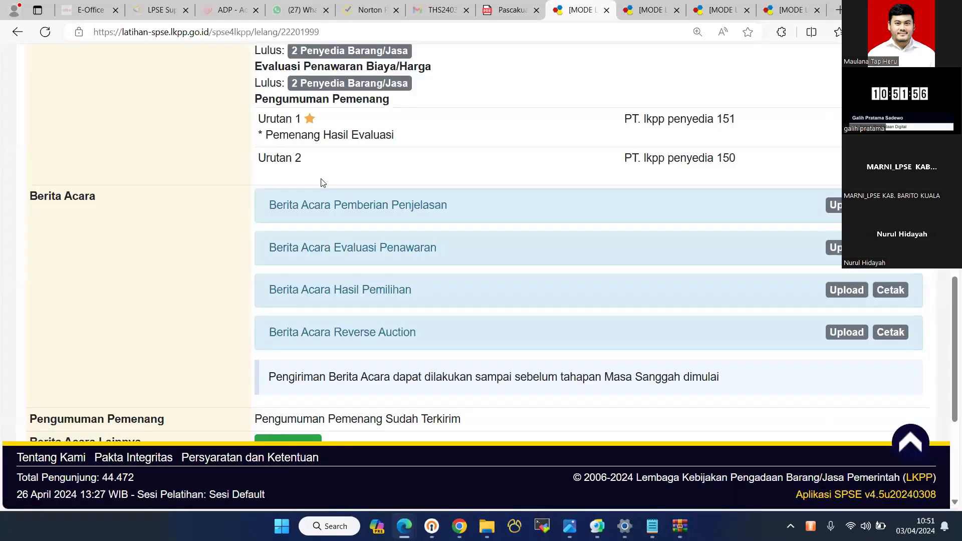
key("Return")
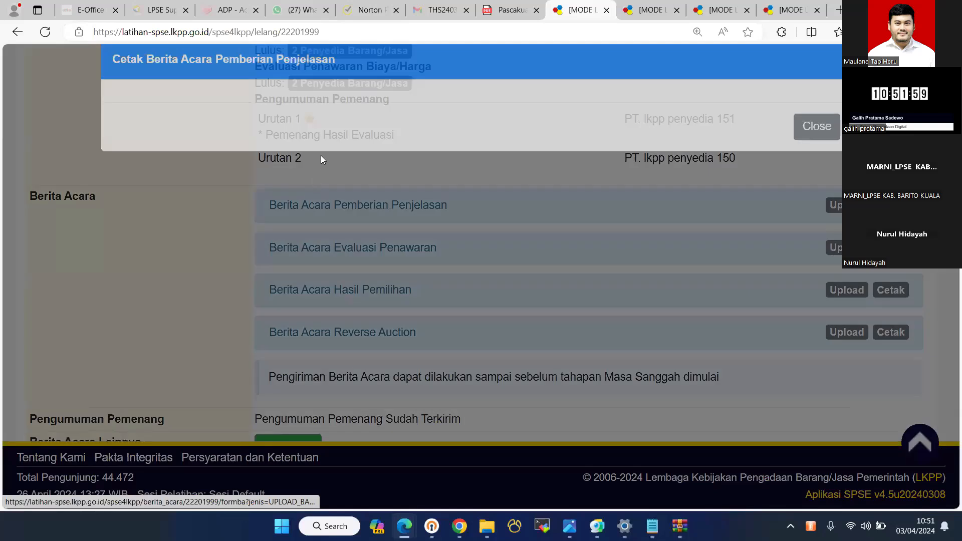
left_click(328, 133)
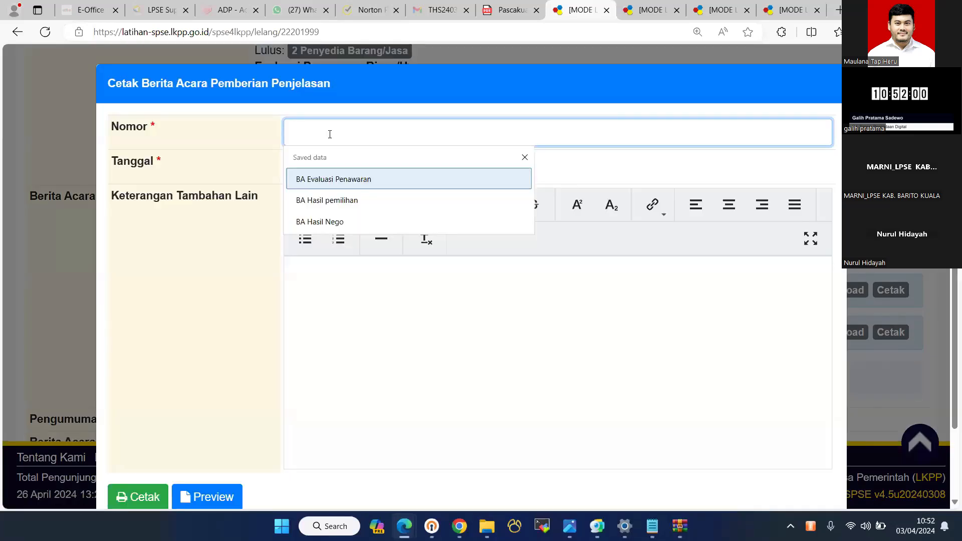
type("BA Pen")
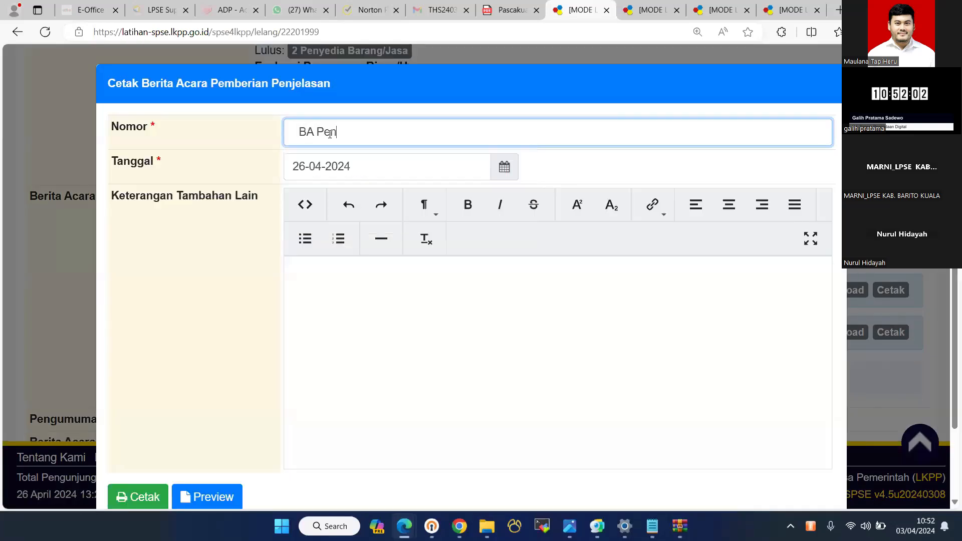
type("jerlasan 123456")
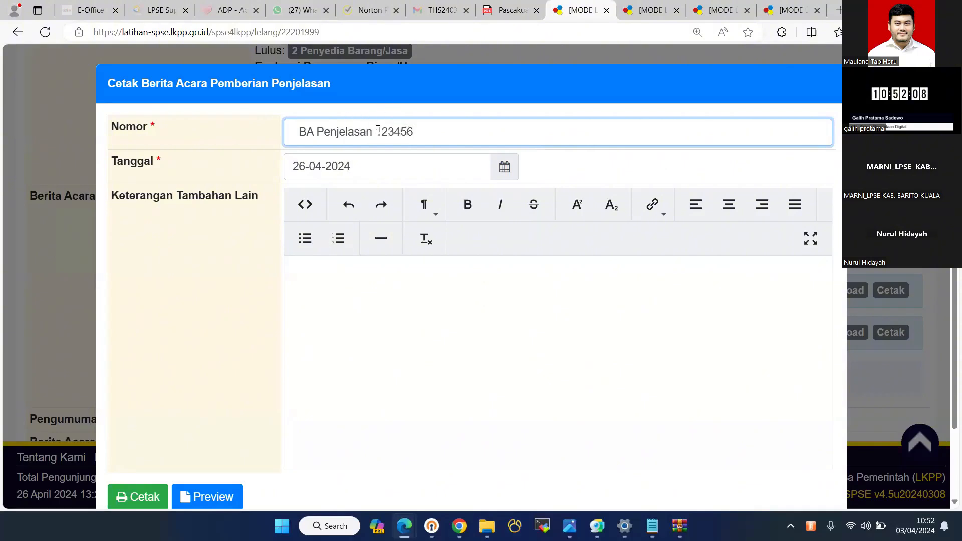
type("7890")
left_click(442, 356)
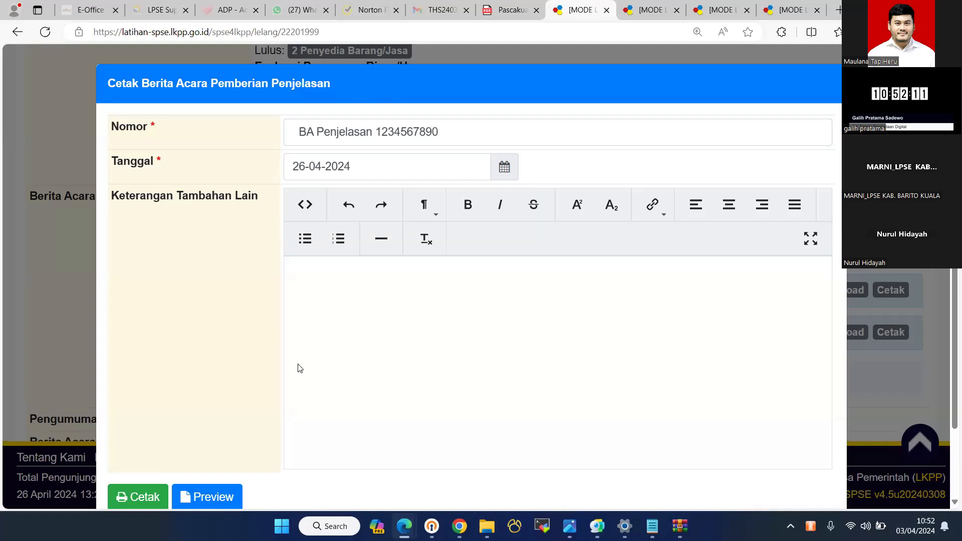
scroll(246, 410, "down", 2)
left_click(236, 414)
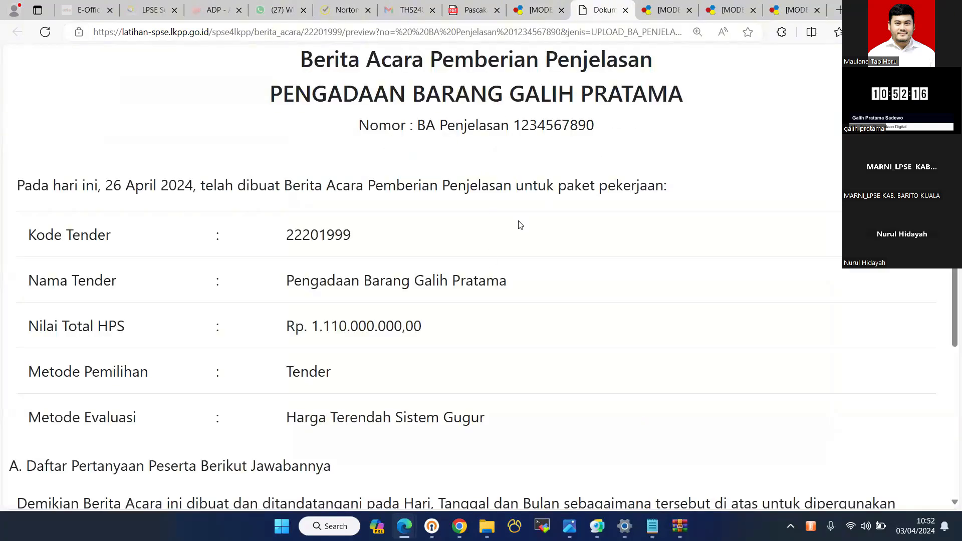
- Check the preview, then print the minutes as Berita Acara Pemberian Penjelasan-22201999.pdf
scroll(520, 225, "down", 4)
scroll(244, 405, "up", 4)
left_click_drag(454, 121, 594, 121)
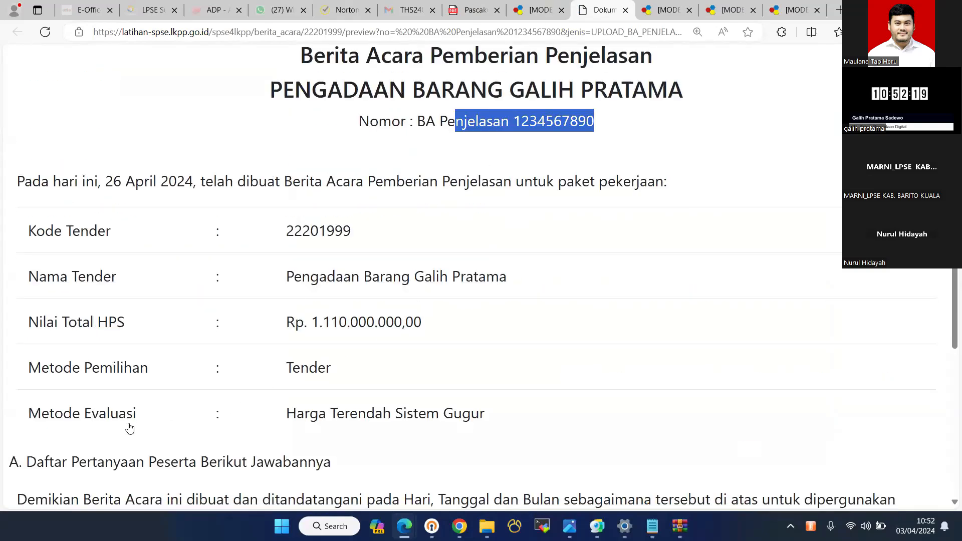
key("ctrl+shift+Tab")
left_click(132, 419)
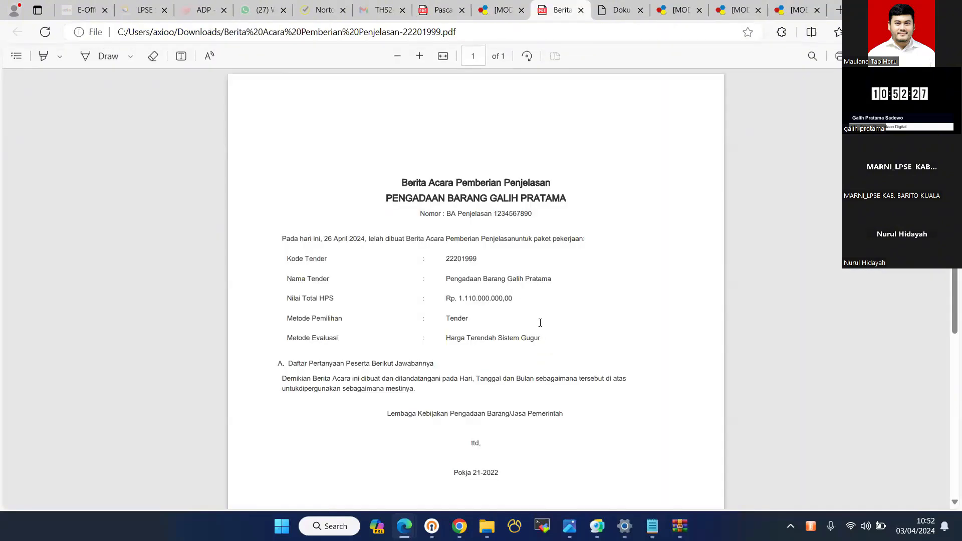
scroll(540, 322, "down", 3)
scroll(540, 322, "up", 2)
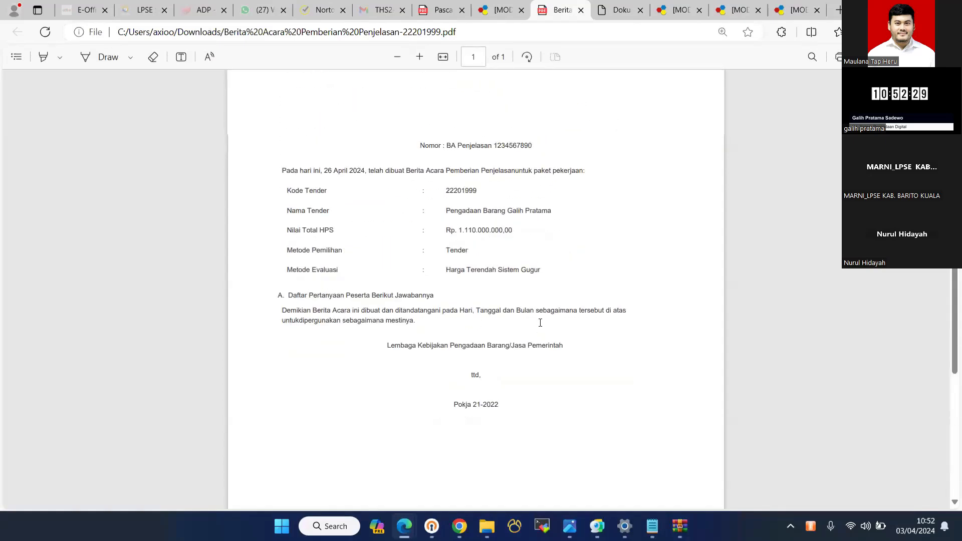
scroll(540, 322, "up", 2, "ctrl")
scroll(540, 322, "up", 1, "ctrl")
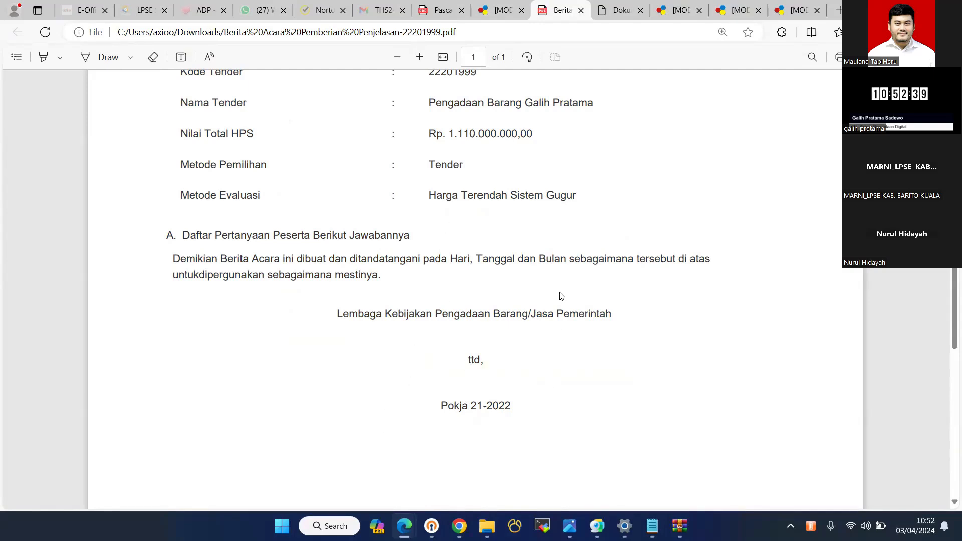
- Close the Berita Acara print form and bring up tender 22201999's page with its evaluation results
left_click(508, 9)
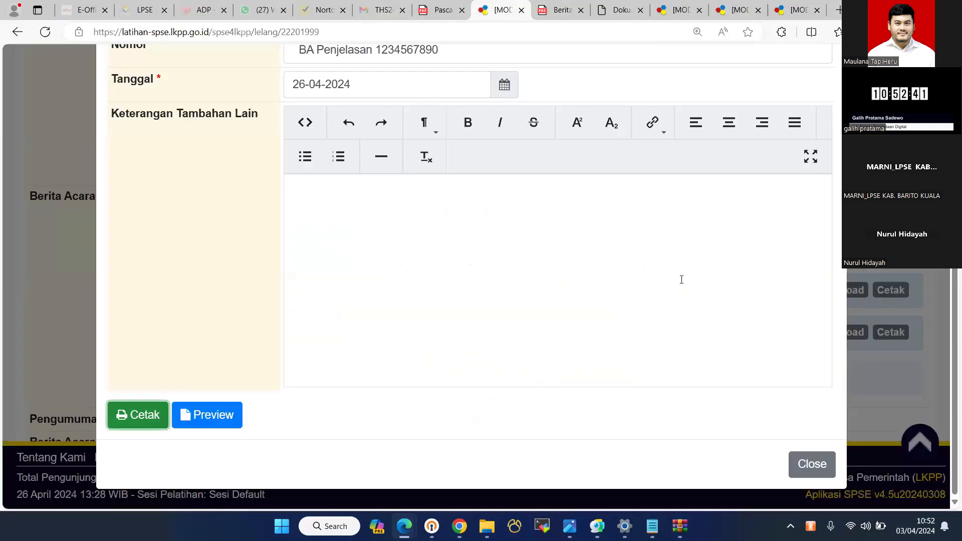
scroll(801, 488, "down", 2)
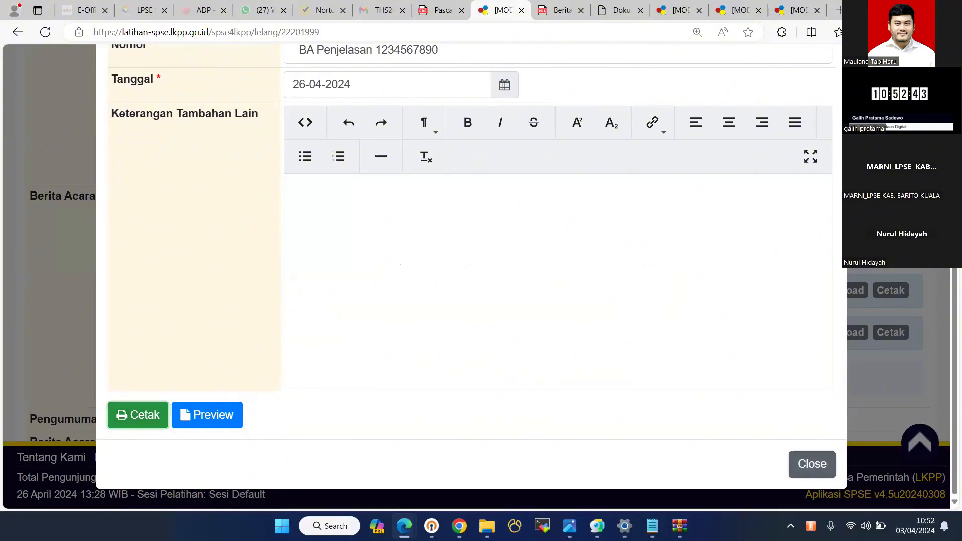
left_click(811, 464)
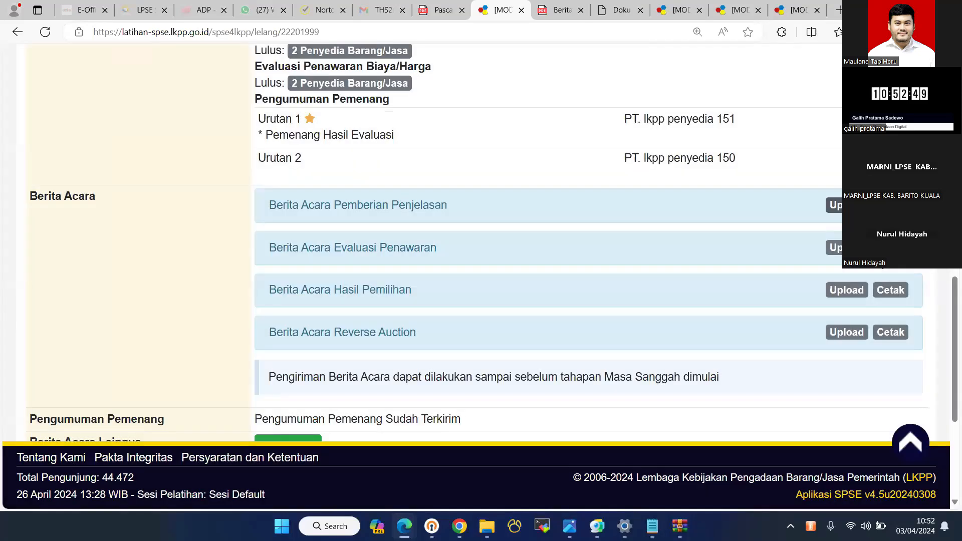
left_click(847, 205)
scroll(740, 371, "up", 5)
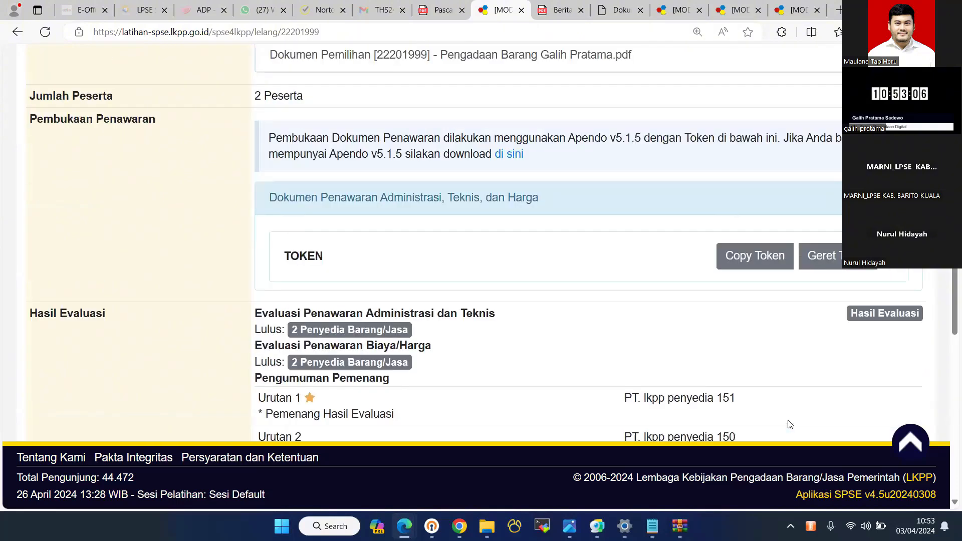
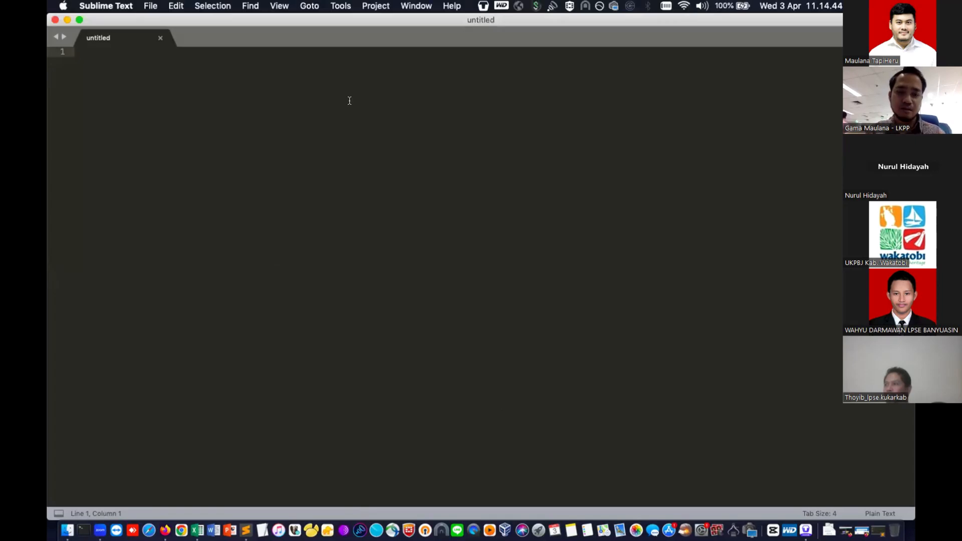
- Trim the scratch note's typed text to 'la', then close it without saving
type("laithan")
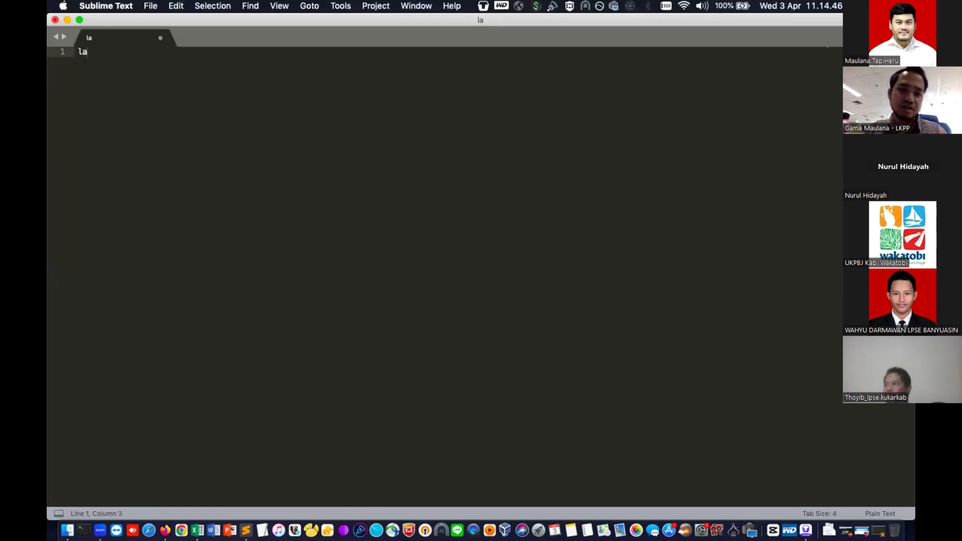
key("BackSpace")
key("BackSpace")
key("BackSpace")
type("ih")
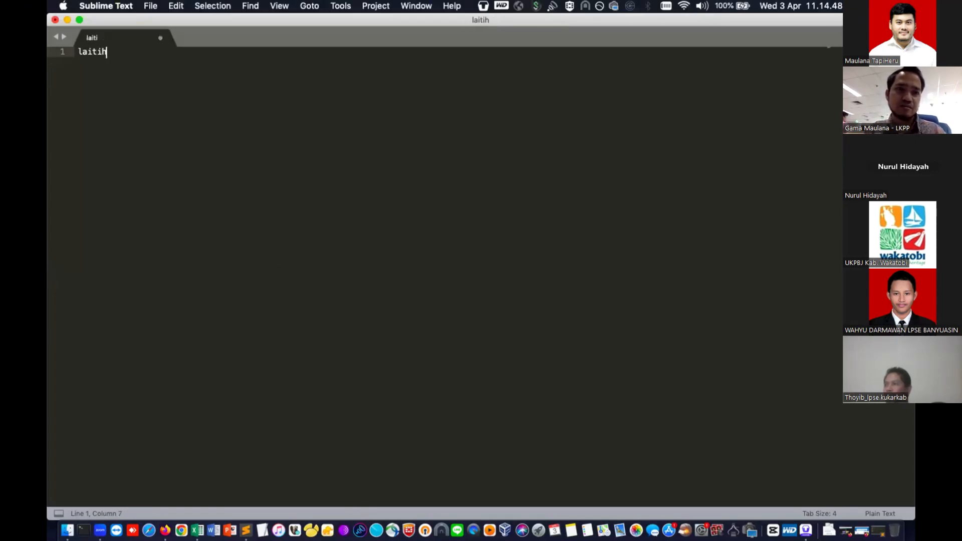
key("BackSpace")
key("BackSpace")
key("BackSpace")
key("BackSpace")
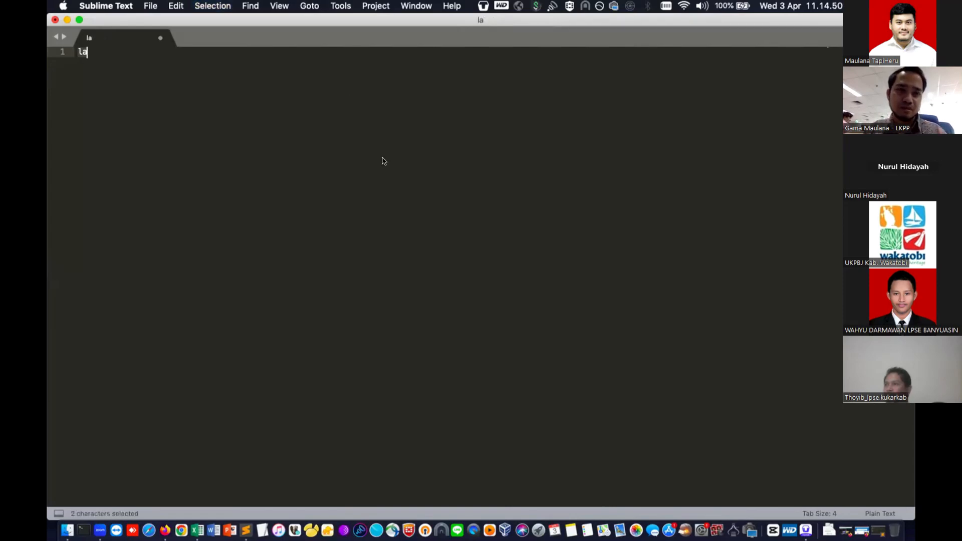
key("super+w")
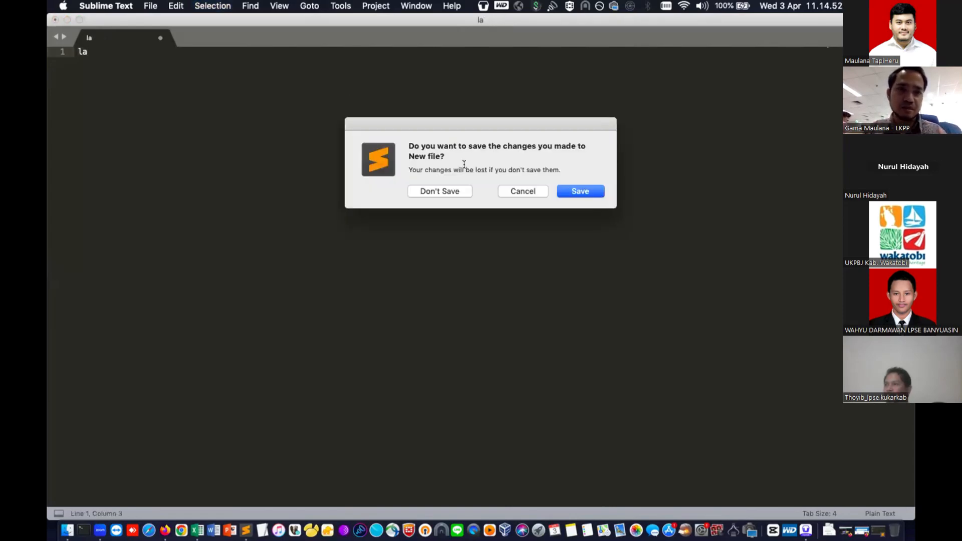
left_click(439, 191)
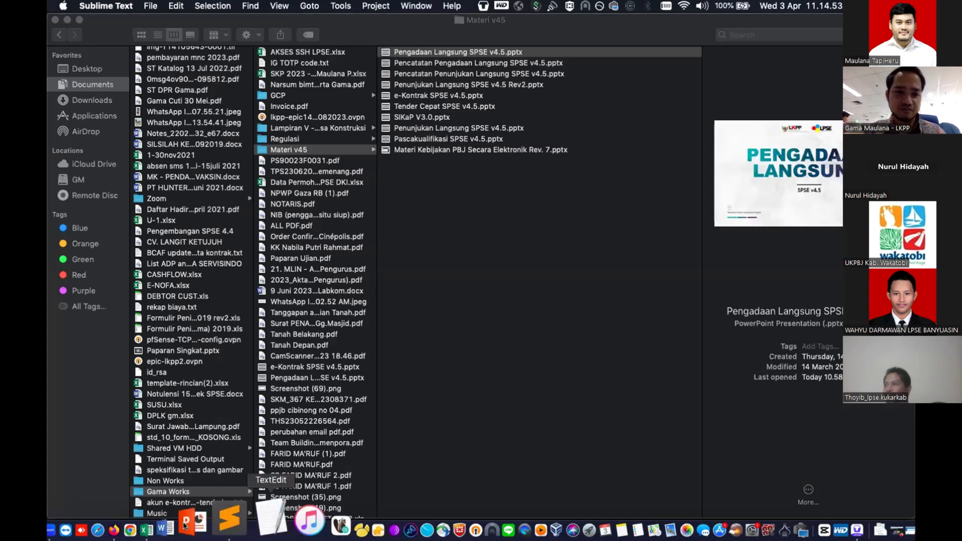
- Switch to Firefox, which shows the SPSE training-site home page
left_click(145, 519)
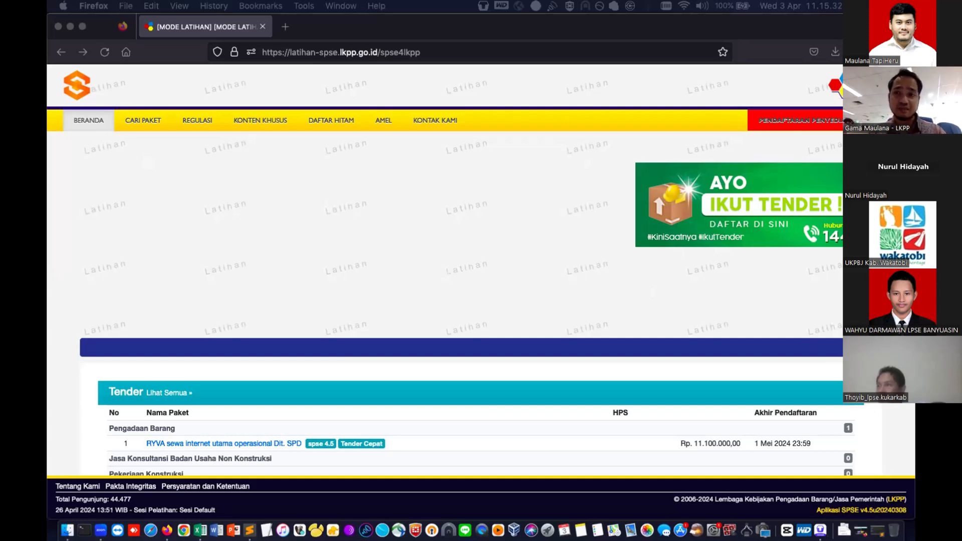
- Choose NON PENYEDIA login and enter user ID ppk20
left_click(879, 120)
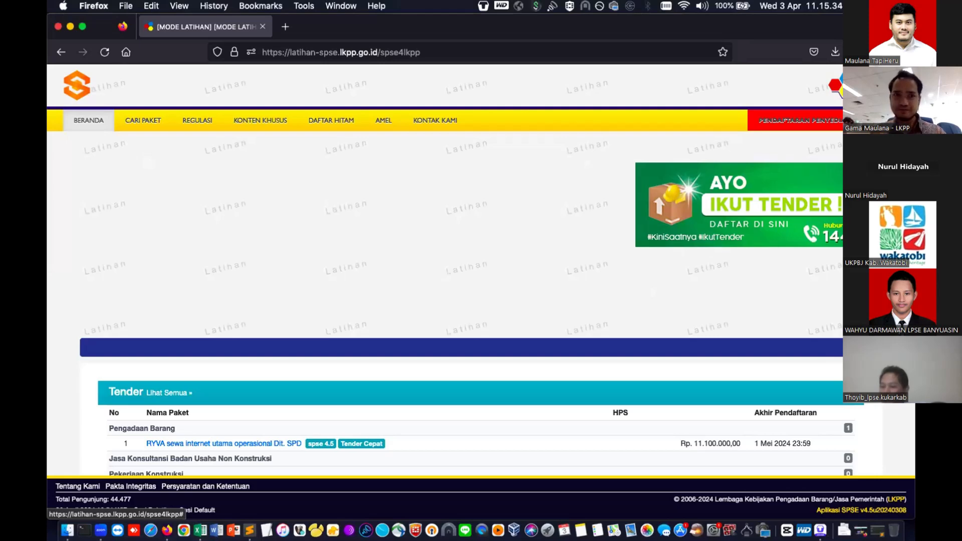
left_click(879, 120)
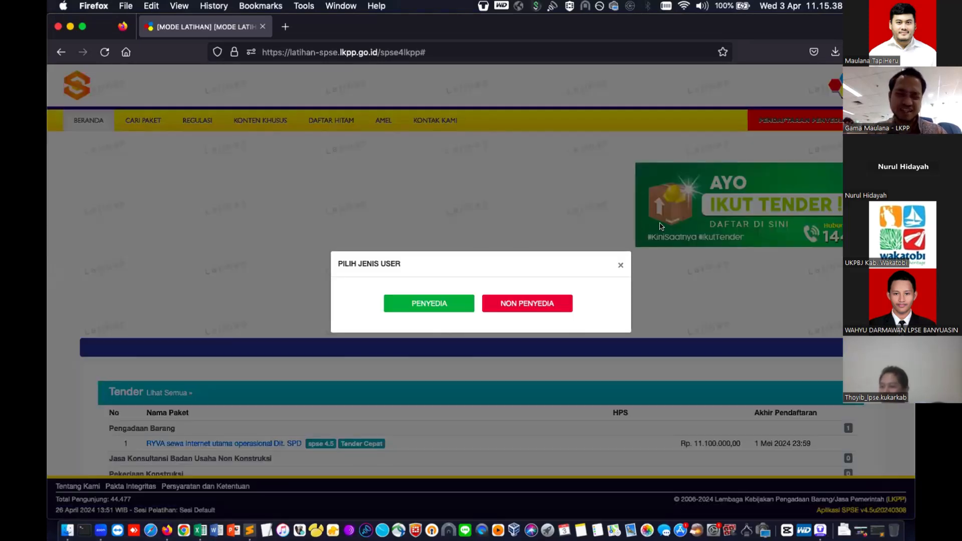
left_click(511, 307)
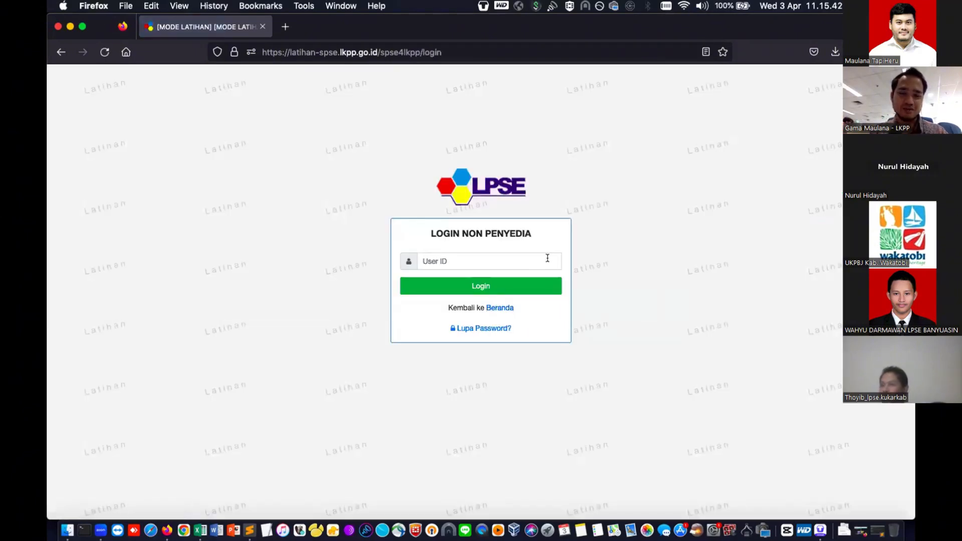
left_click(547, 258)
type("ppk")
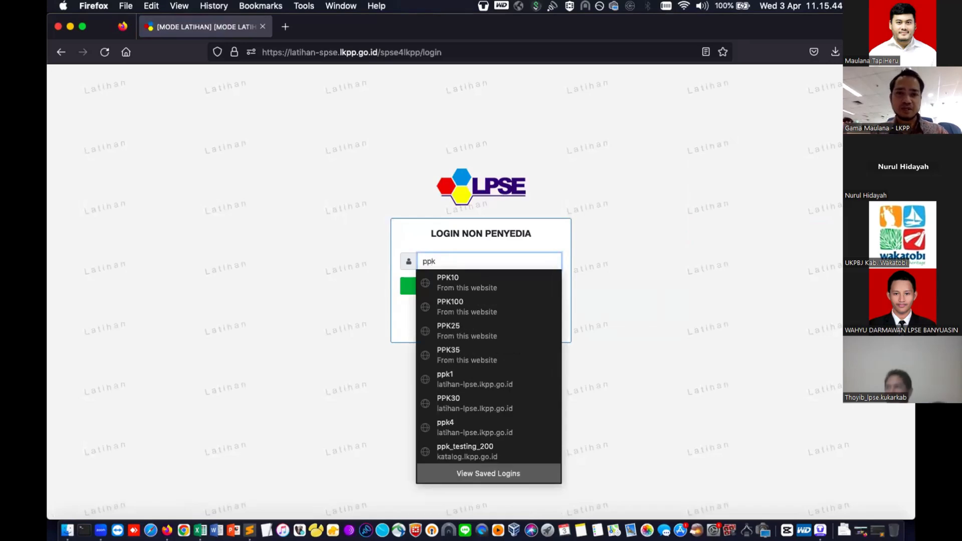
type("20")
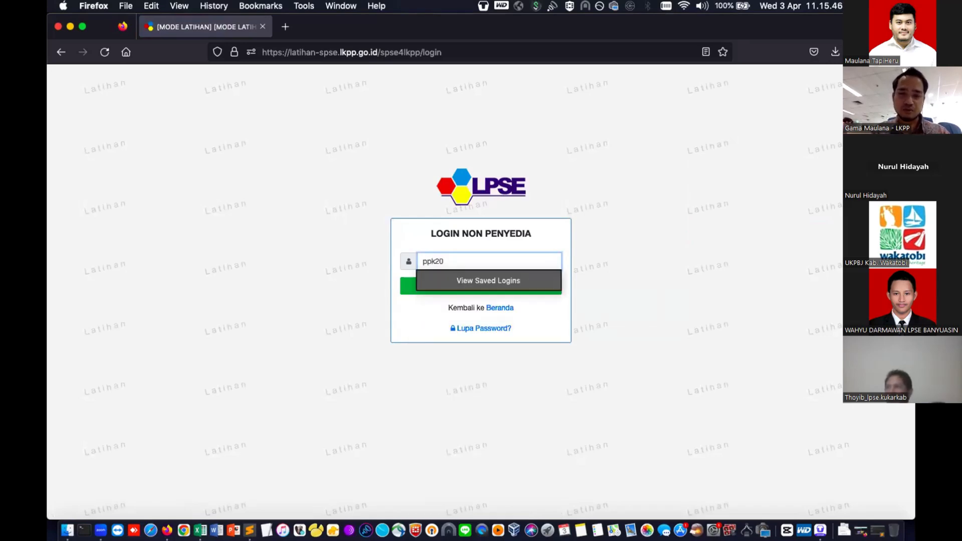
key("Return")
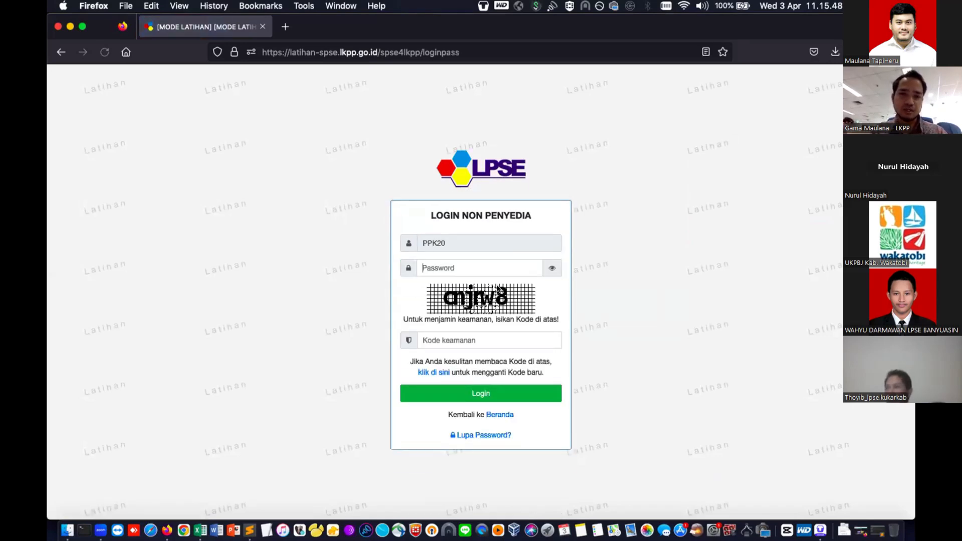
- Enter and verify the account password, fill in the security code, and log in
left_click(511, 266)
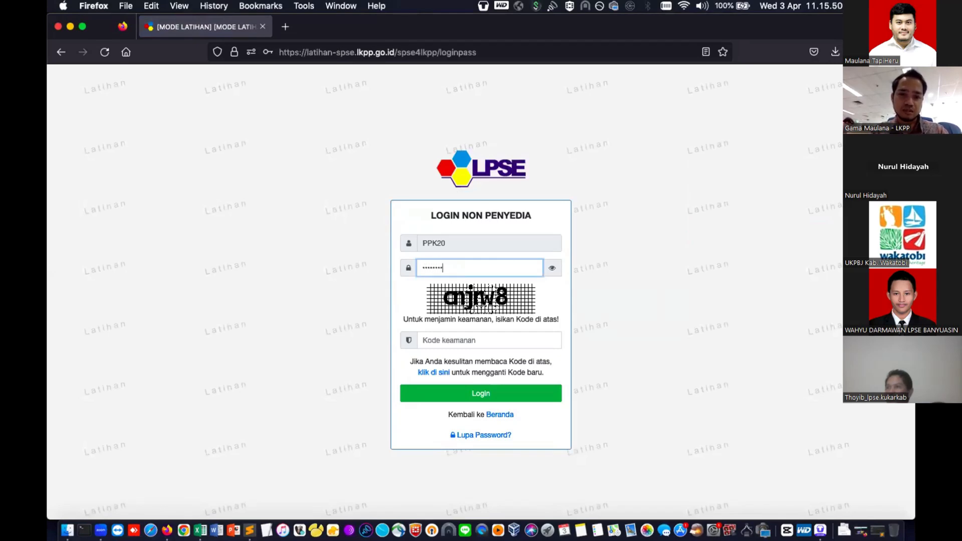
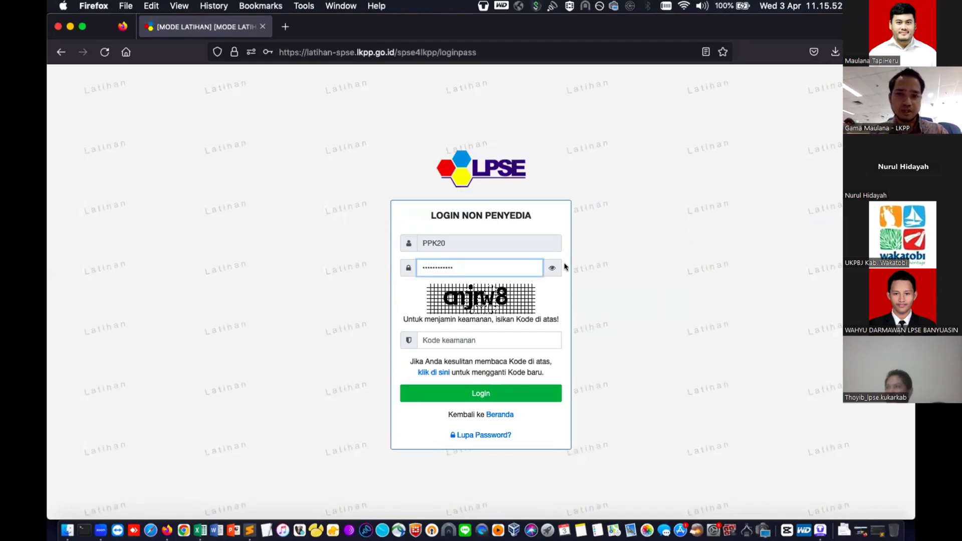
left_click(554, 267)
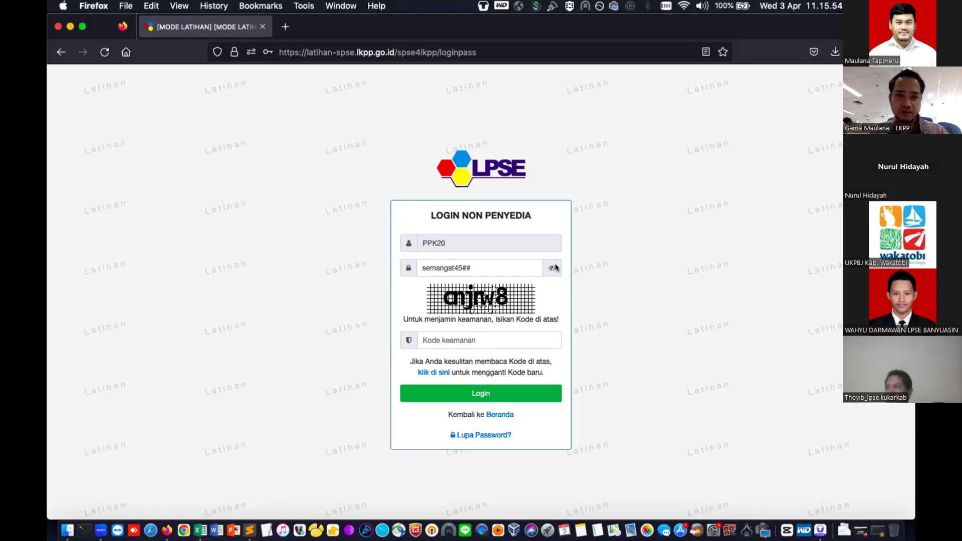
left_click(496, 336)
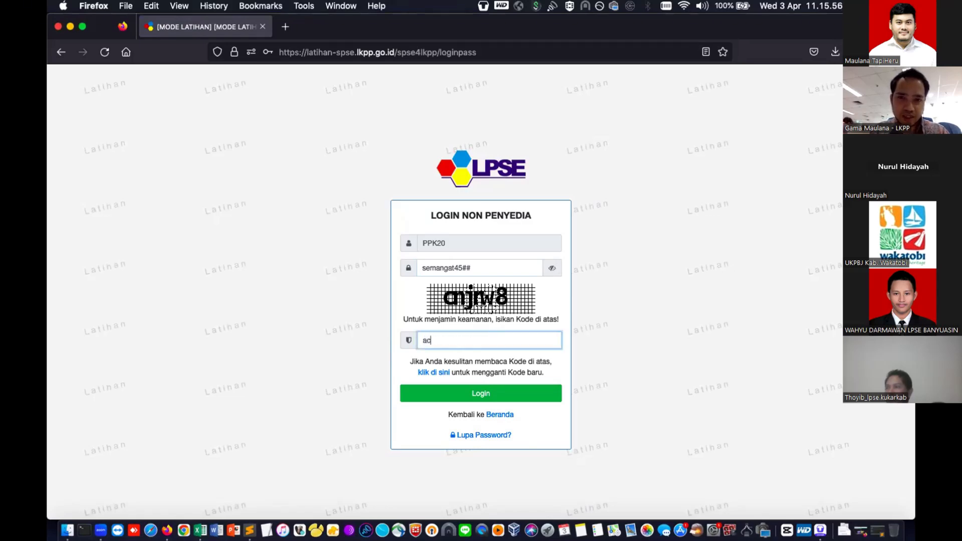
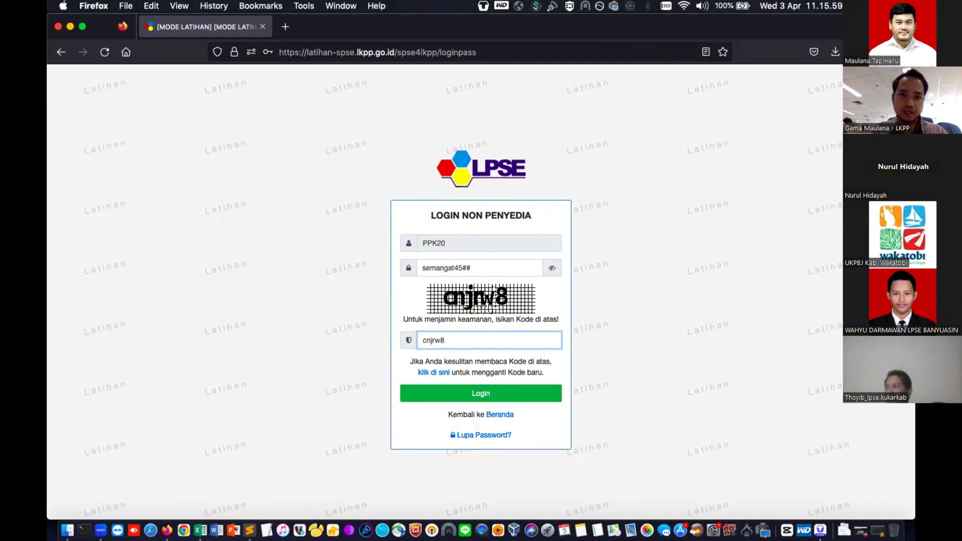
left_click(510, 393)
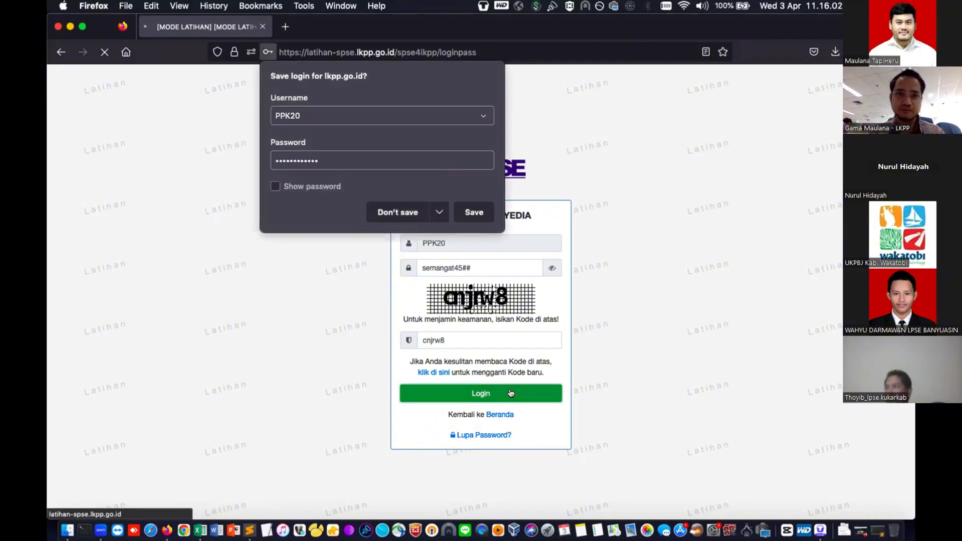
- Decline saving the login, dismiss the e-Kontrak notices, and go to Daftar Paket
left_click(477, 211)
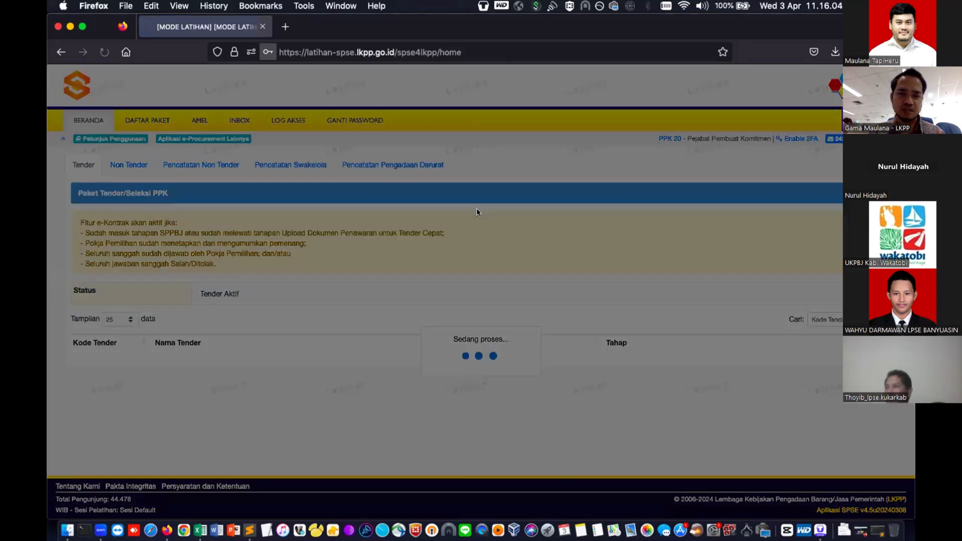
left_click(620, 228)
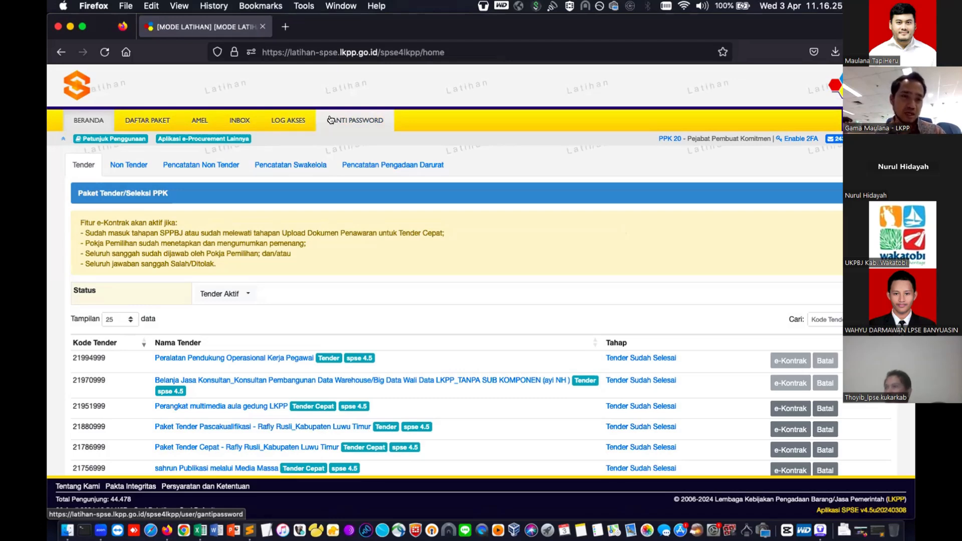
left_click(79, 165)
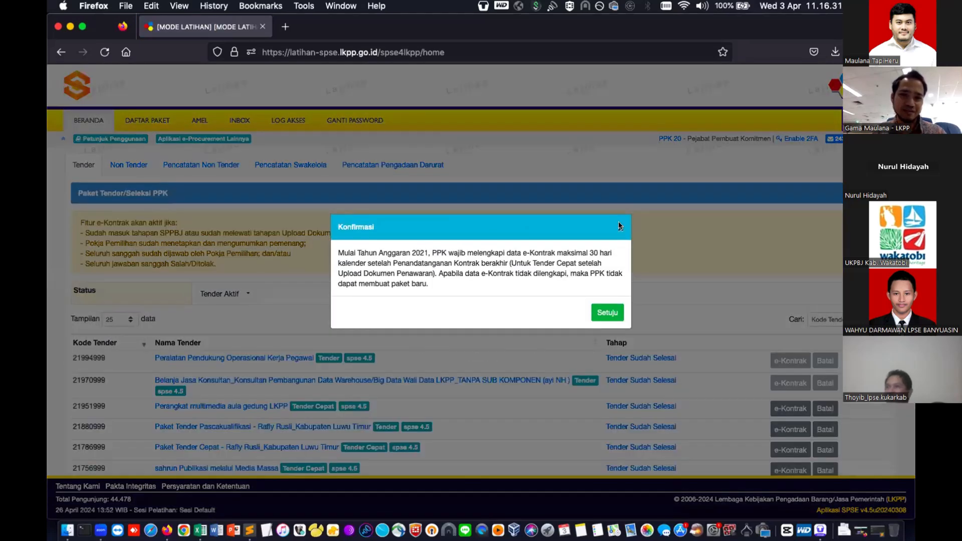
left_click(619, 225)
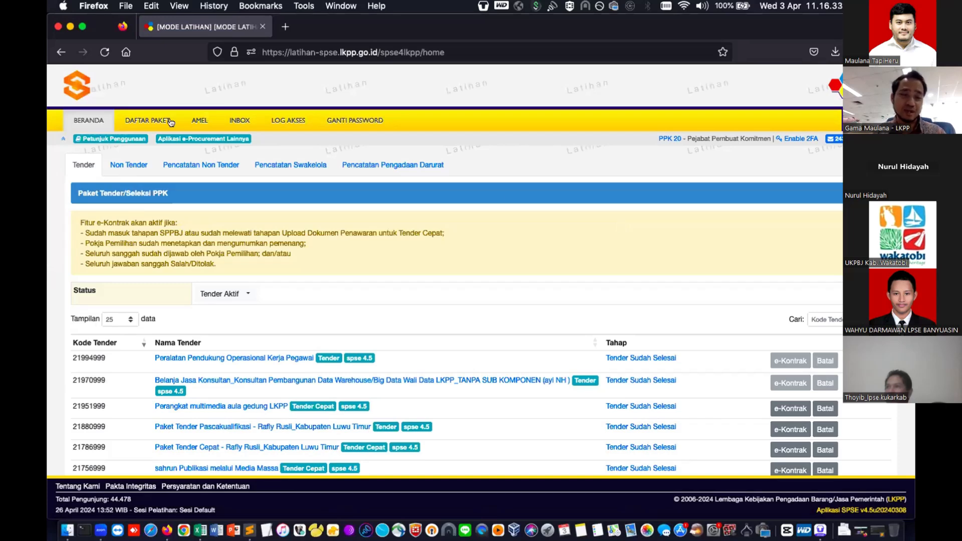
left_click(147, 122)
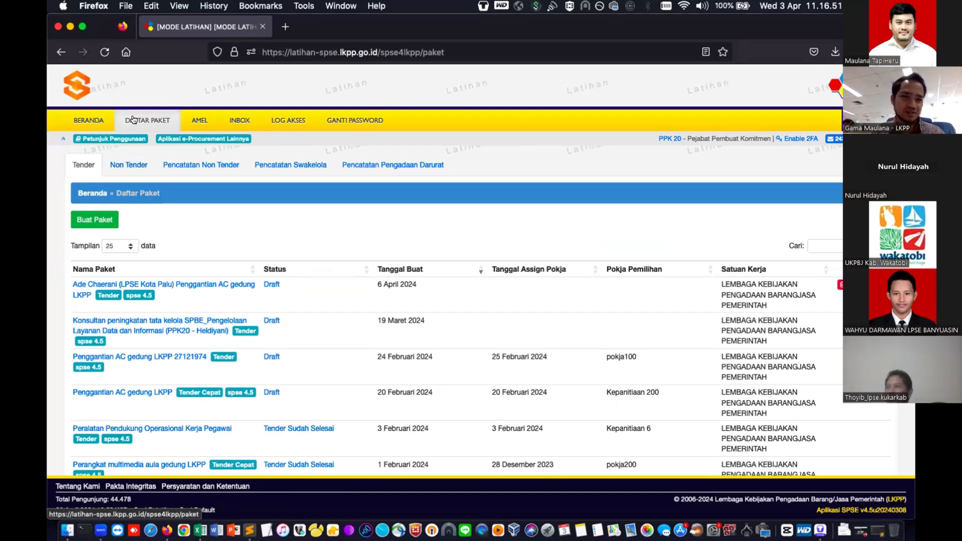
- Look through the Non Tender package list, then start a new package with Buat Paket
left_click(132, 161)
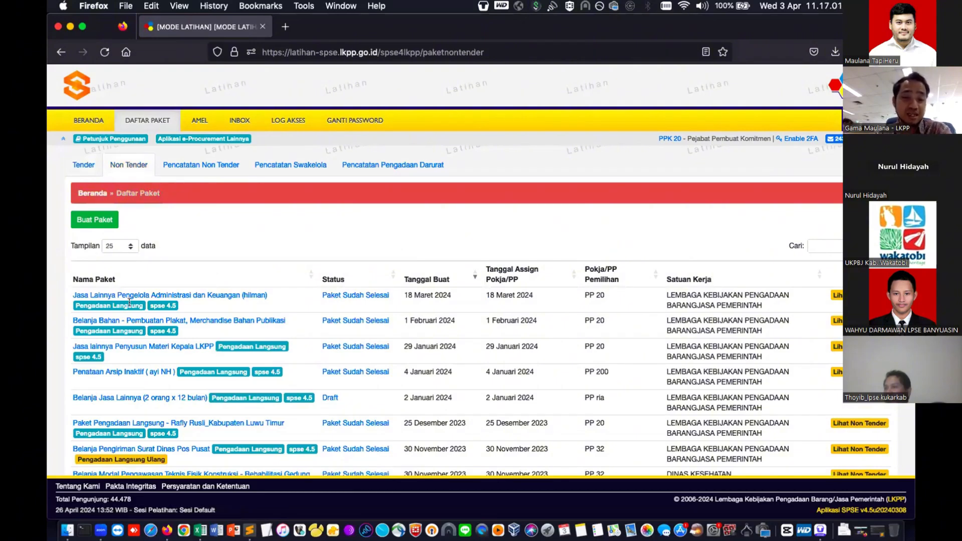
scroll(158, 335, "down", 2)
scroll(158, 334, "down", 5)
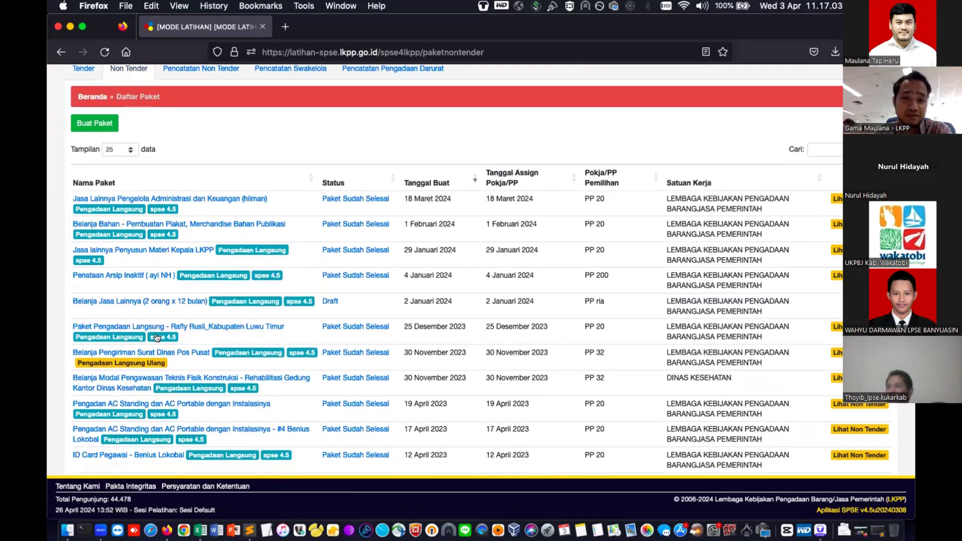
scroll(158, 335, "up", 5)
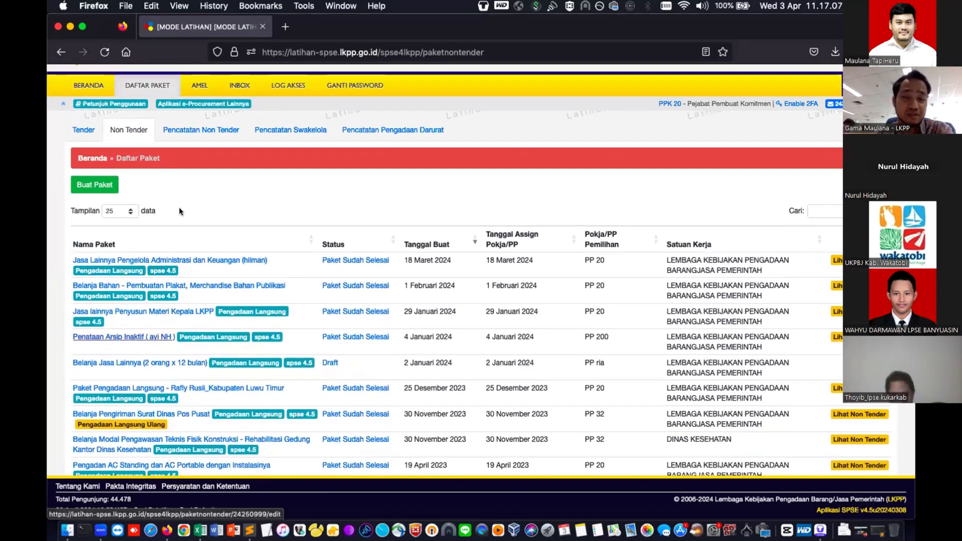
left_click(89, 183)
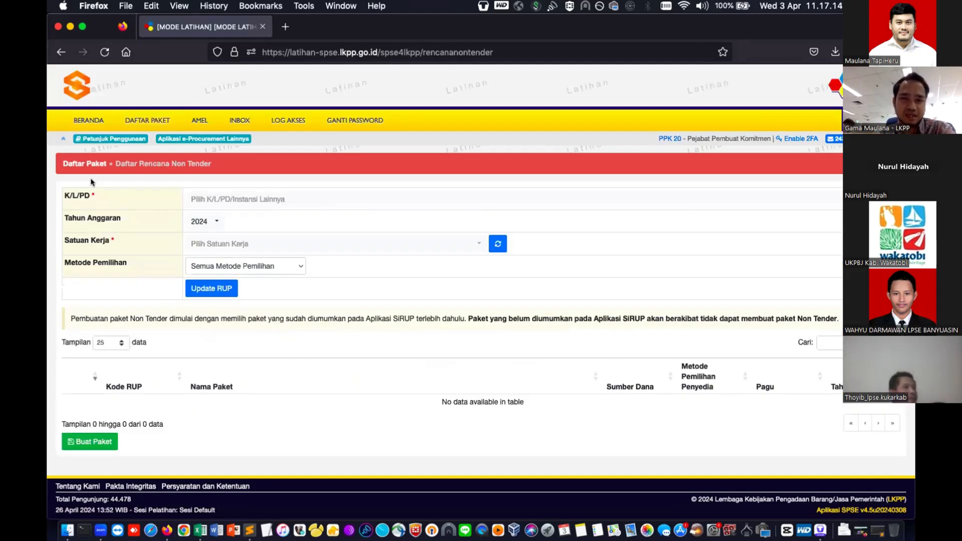
- Set K/L/PD and Satuan Kerja to Lembaga Kebijakan Pengadaan Barang/Jasa Pemerintah
left_click(280, 205)
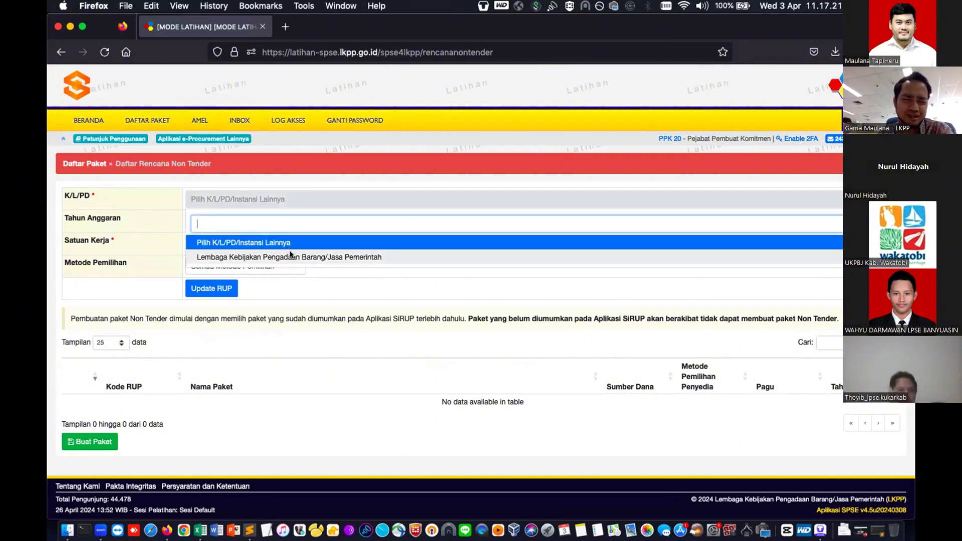
left_click(290, 256)
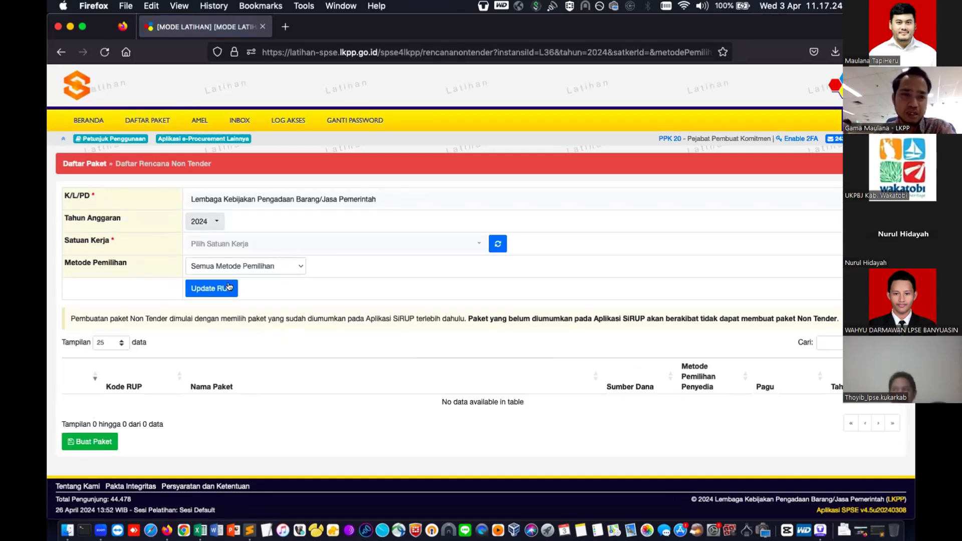
left_click(216, 244)
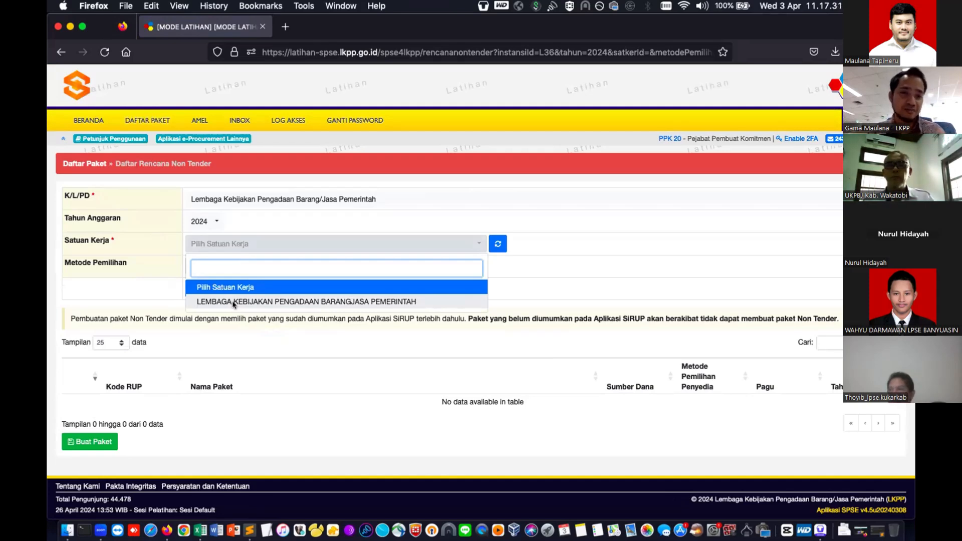
left_click(233, 301)
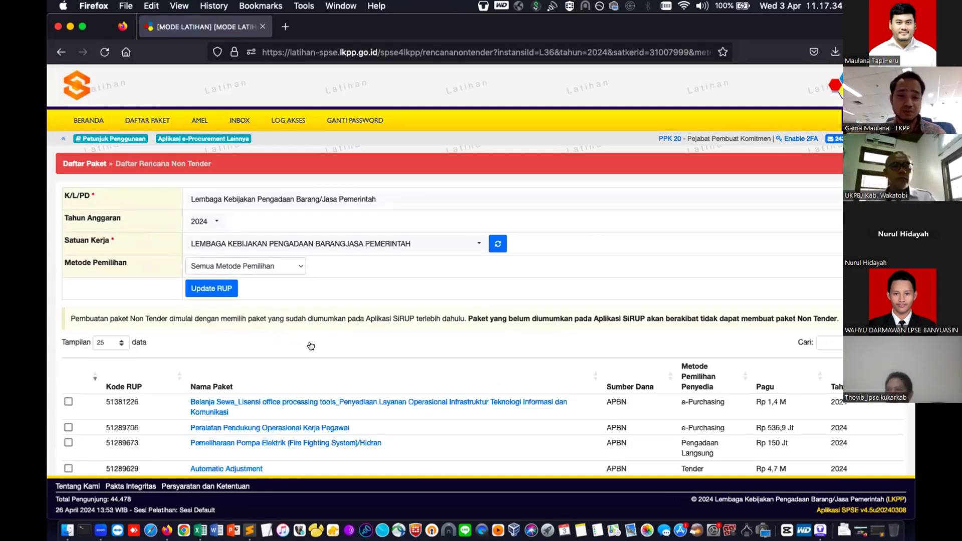
scroll(310, 346, "down", 3)
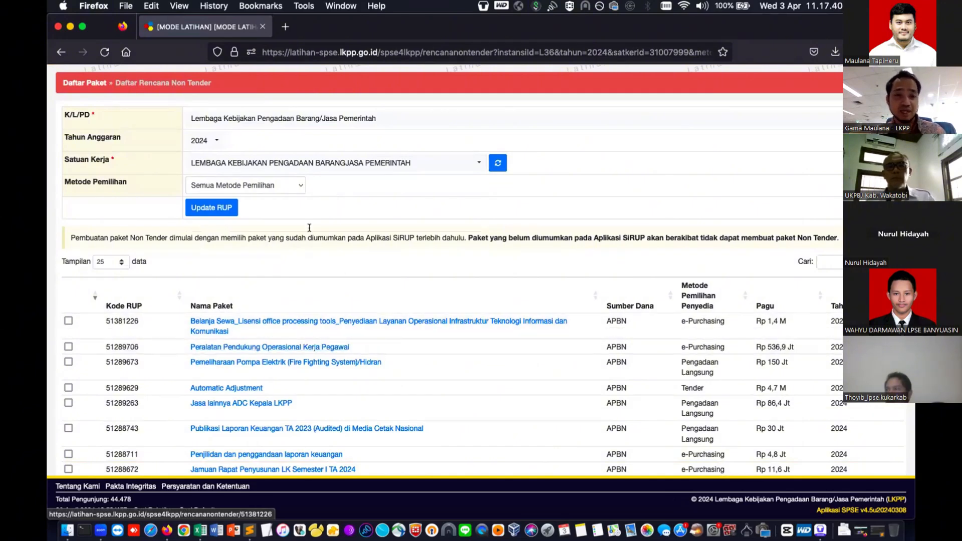
- Filter the RUP list to Pengadaan Langsung and scroll through the results
left_click(286, 191)
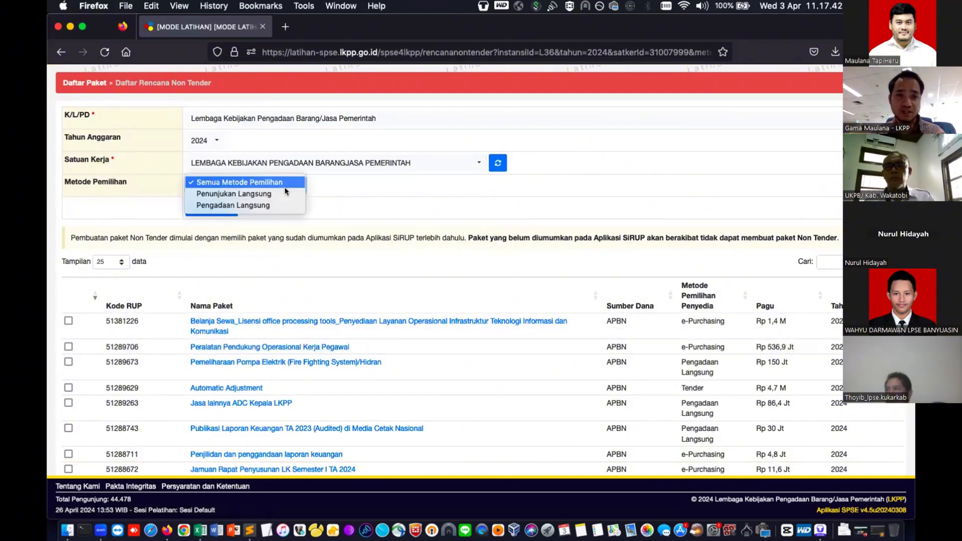
left_click(259, 205)
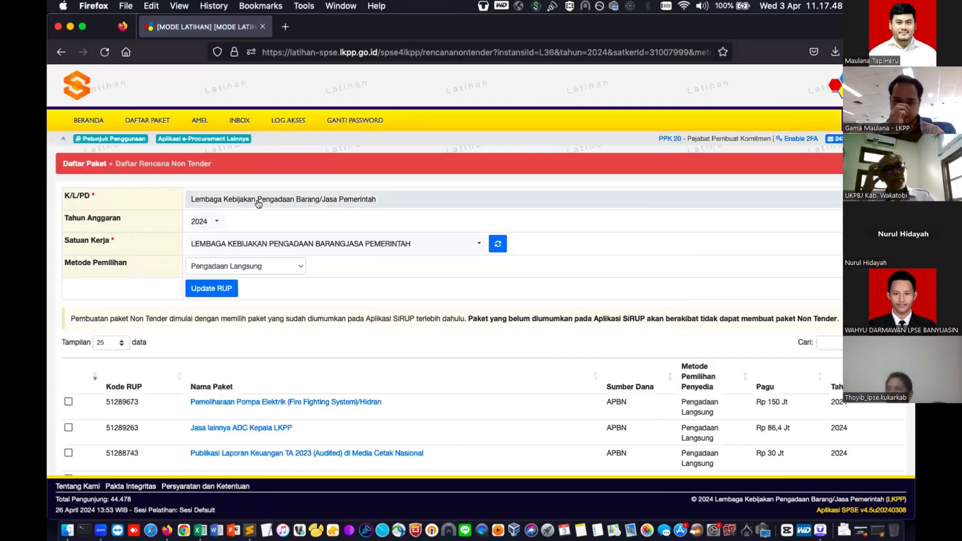
scroll(283, 260, "down", 2)
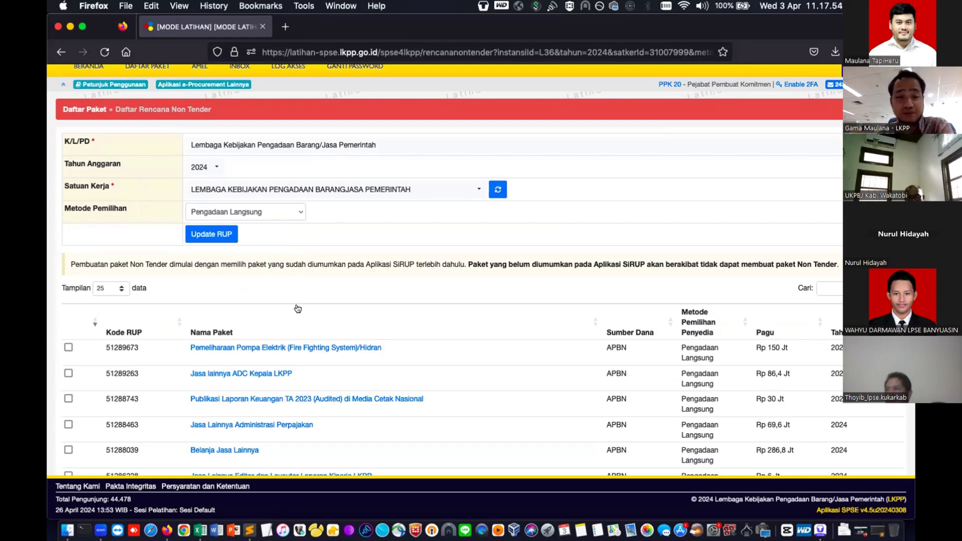
scroll(297, 308, "down", 1)
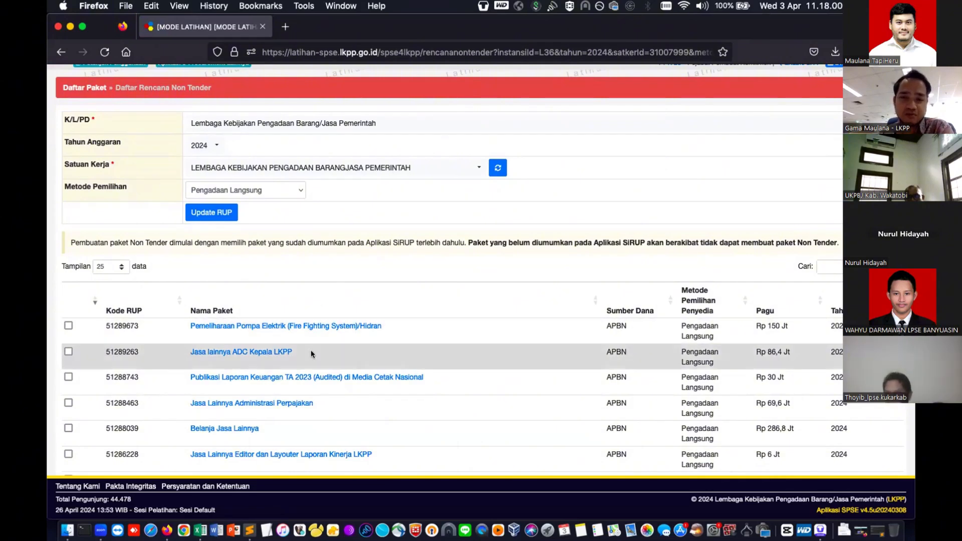
scroll(311, 350, "down", 1)
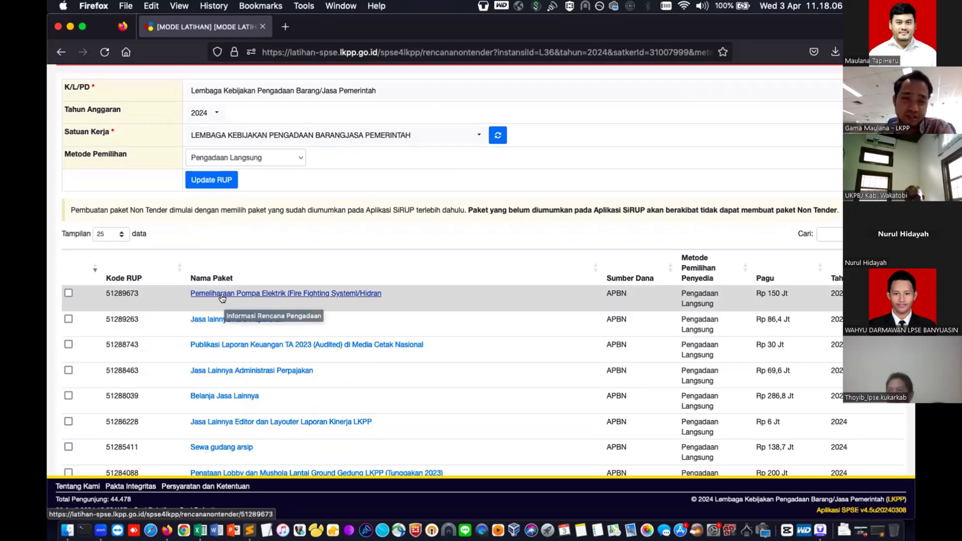
- Tick RUP 51289673 and review its procurement plan details
left_click(68, 293)
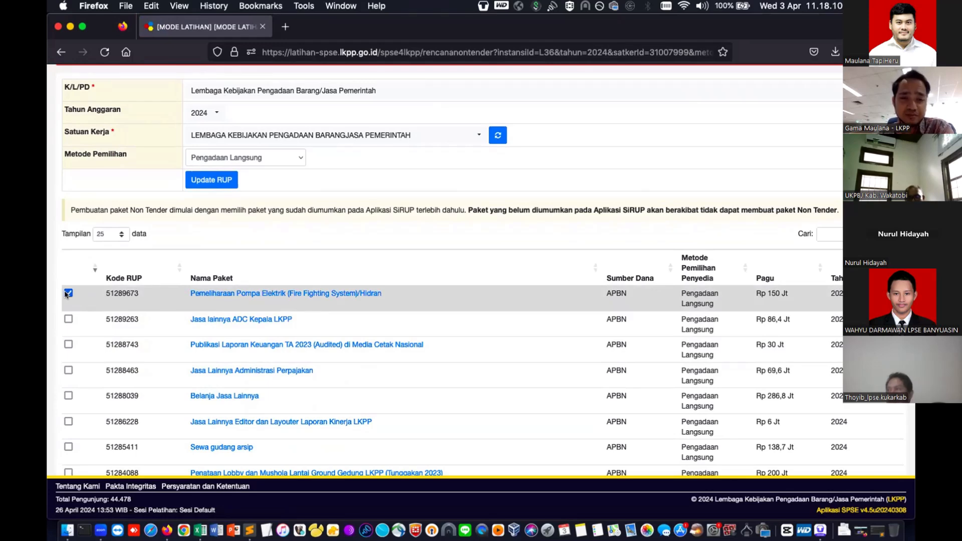
scroll(204, 309, "down", 5)
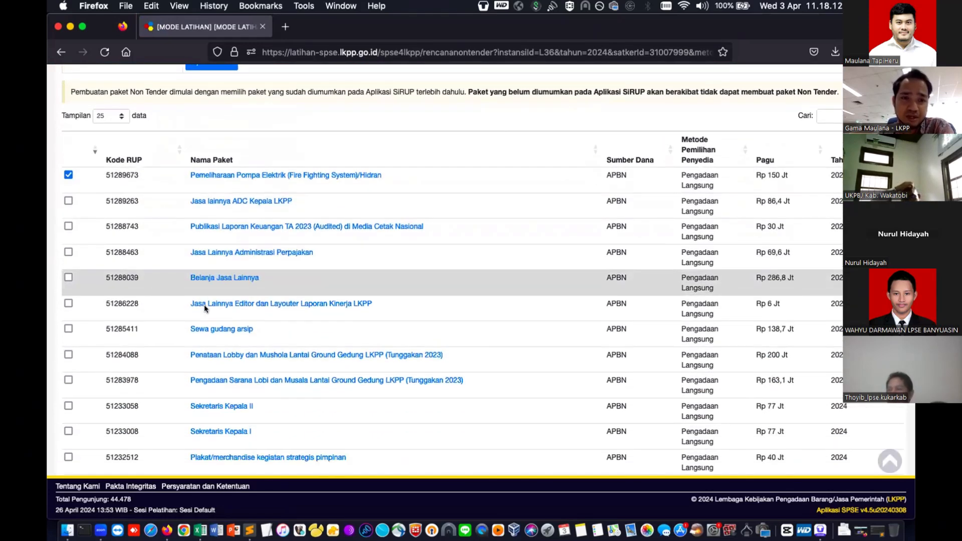
scroll(204, 305, "down", 5)
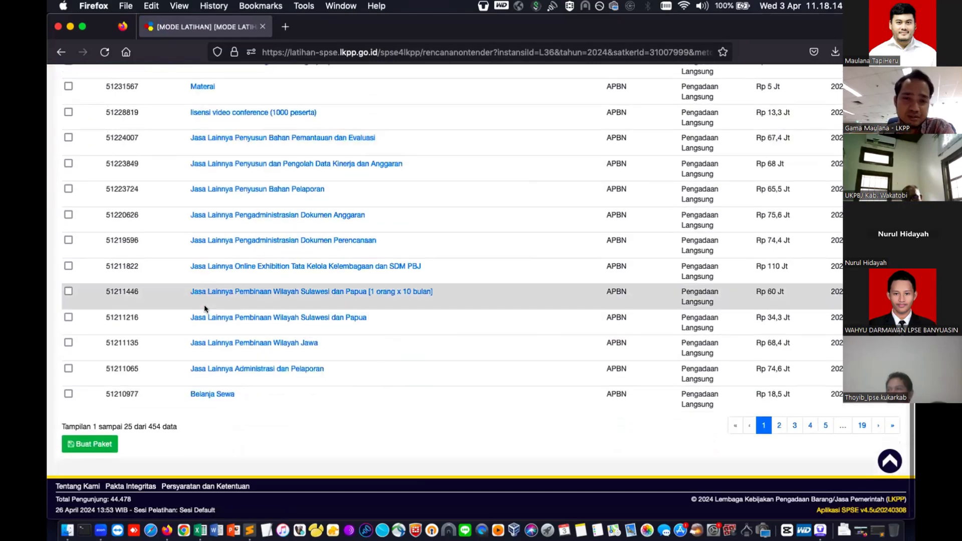
scroll(204, 308, "up", 10)
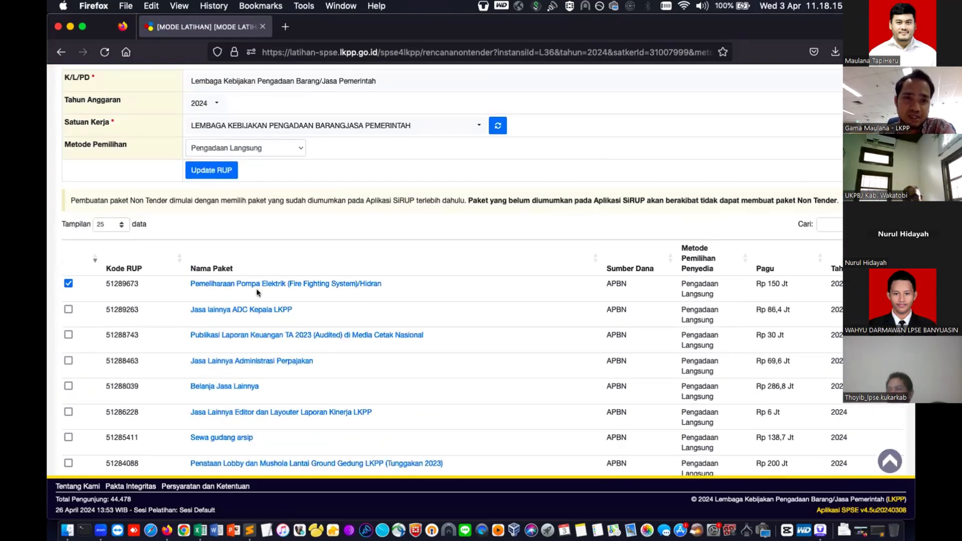
left_click(261, 286)
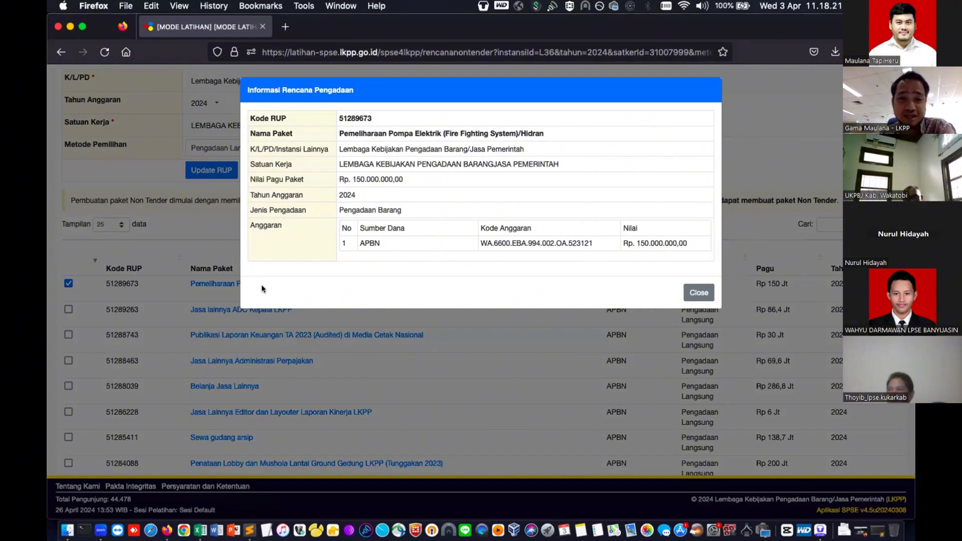
double_click(485, 243)
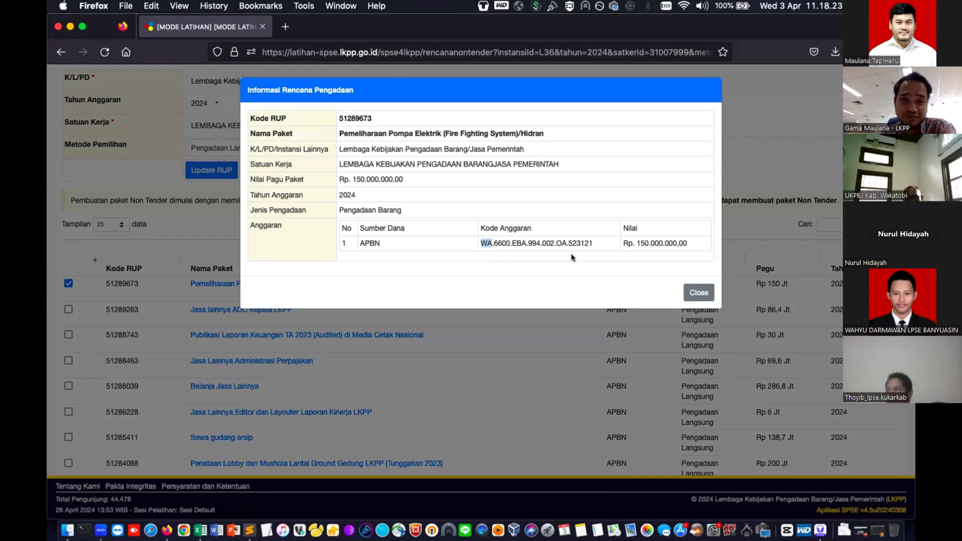
left_click(698, 292)
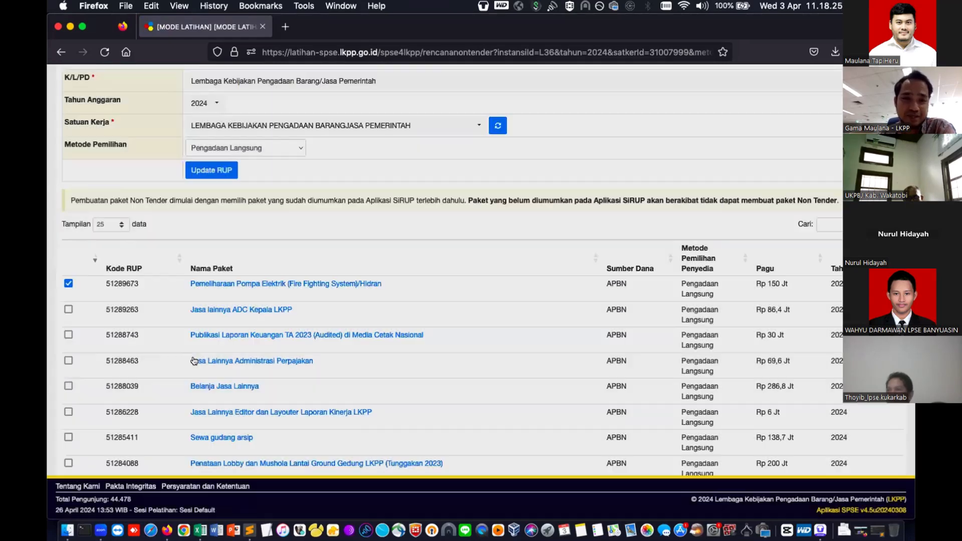
- Create the package from the selected RUP and confirm it is your own
scroll(193, 361, "down", 15)
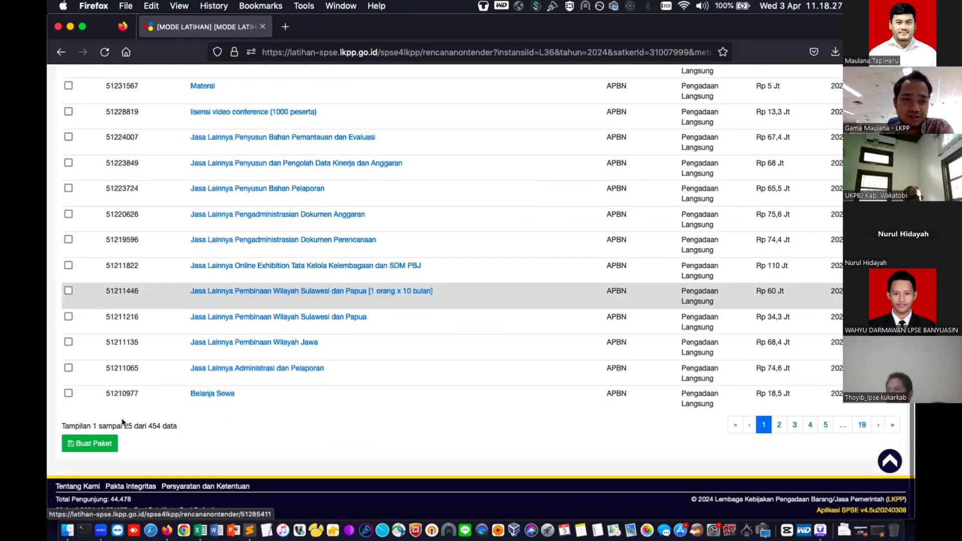
left_click(105, 440)
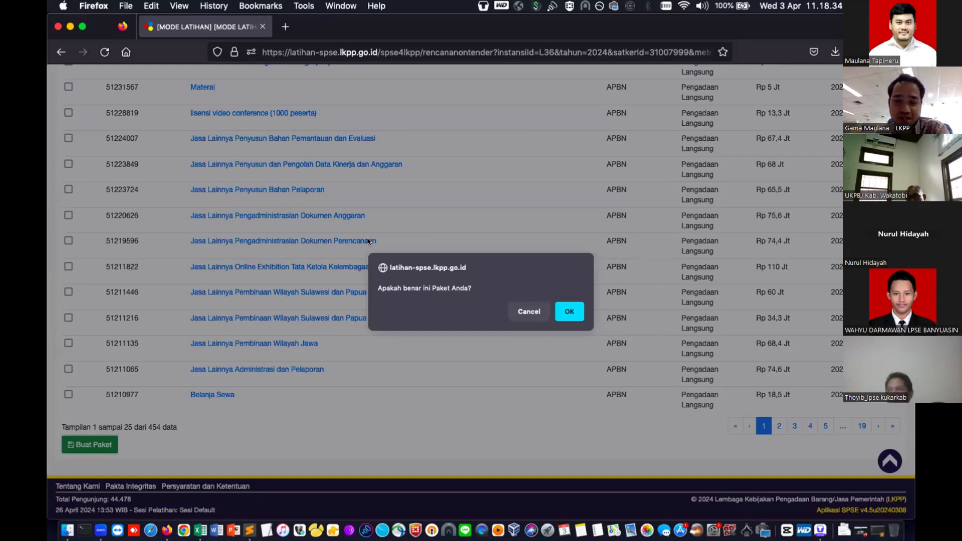
left_click(561, 308)
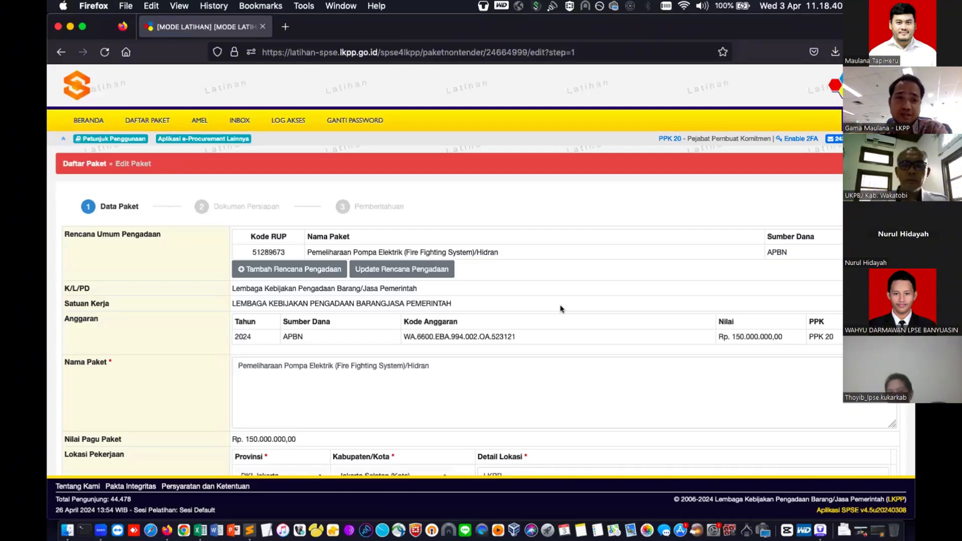
- Append '- [author's name] MT 030424' to the package name, capitalising the name and MT
scroll(561, 308, "down", 2)
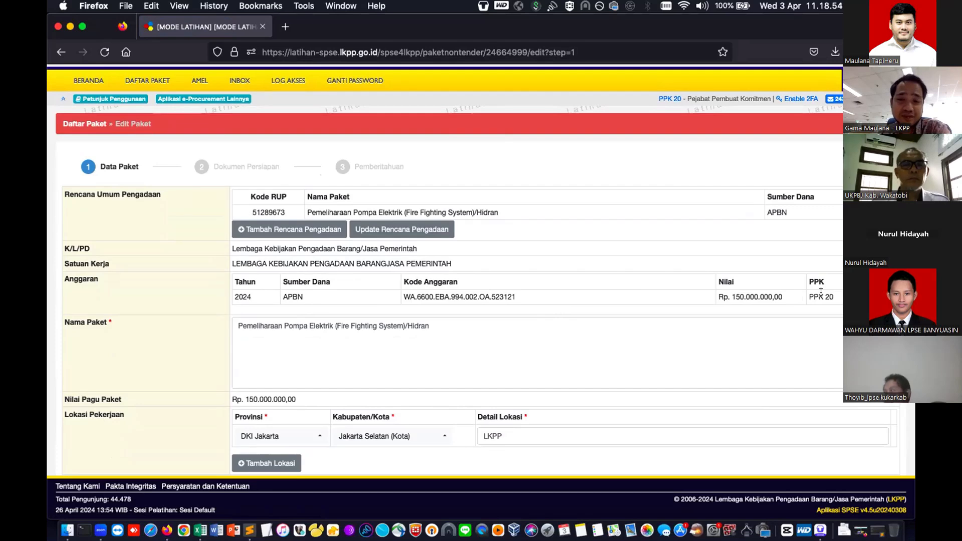
left_click(627, 356)
type("- gama mt ")
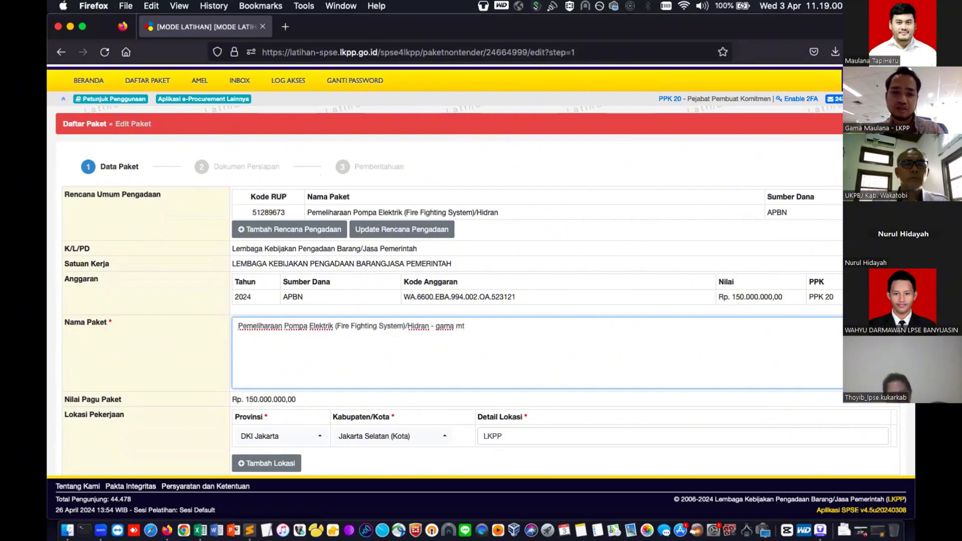
type("030")
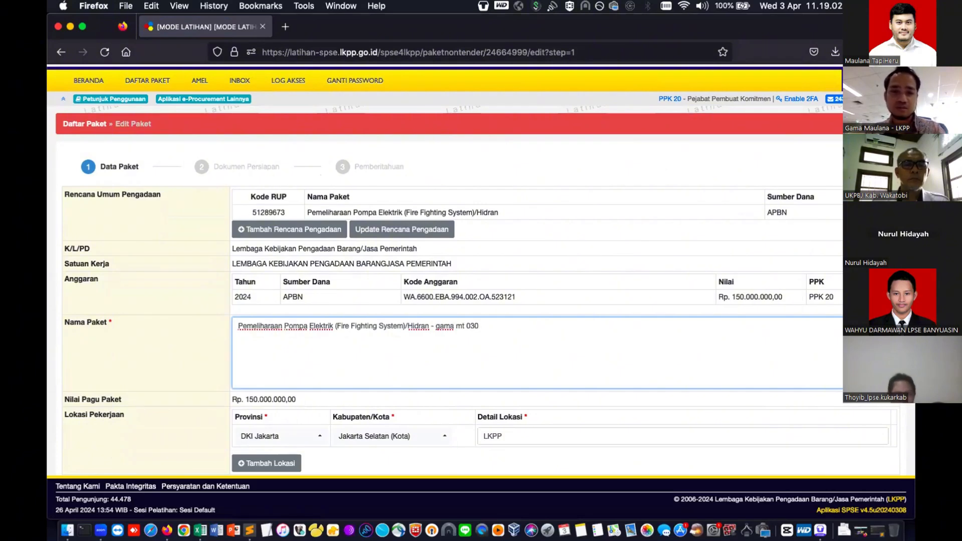
type("424")
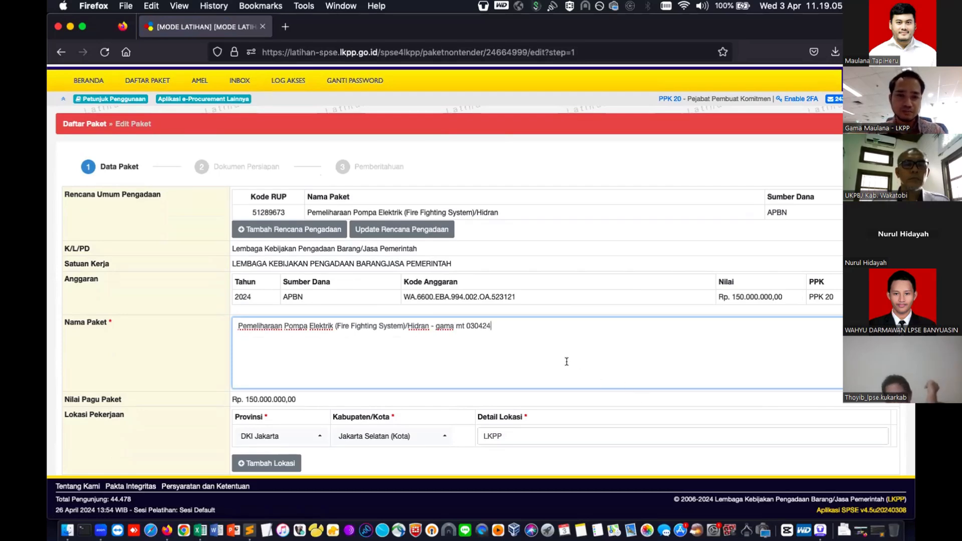
double_click(444, 326)
type("Gama")
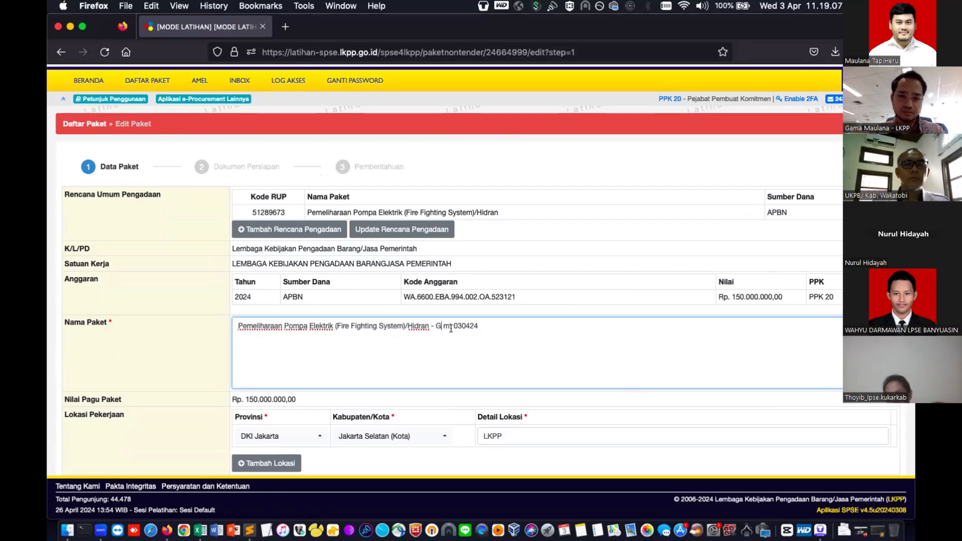
double_click(454, 326)
type("MT")
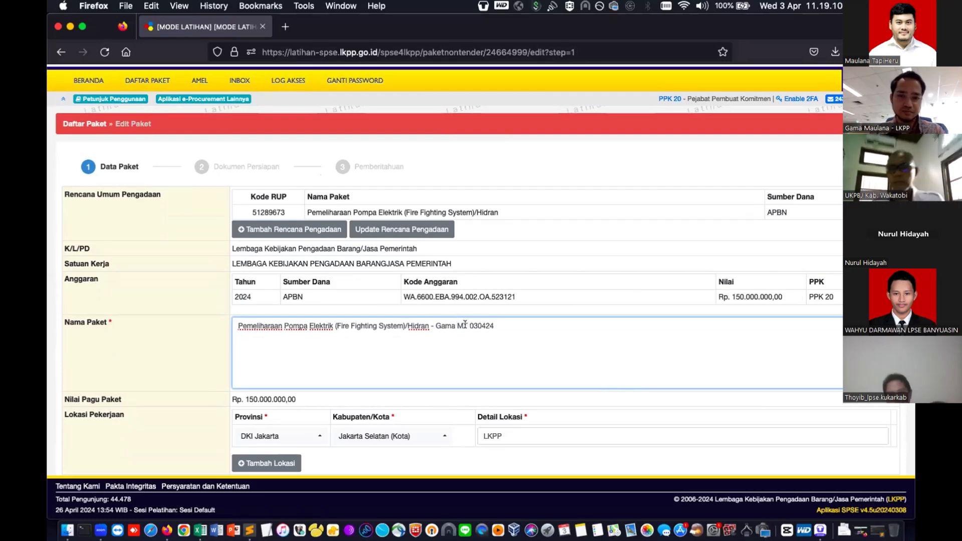
scroll(493, 361, "down", 1)
scroll(492, 361, "down", 1)
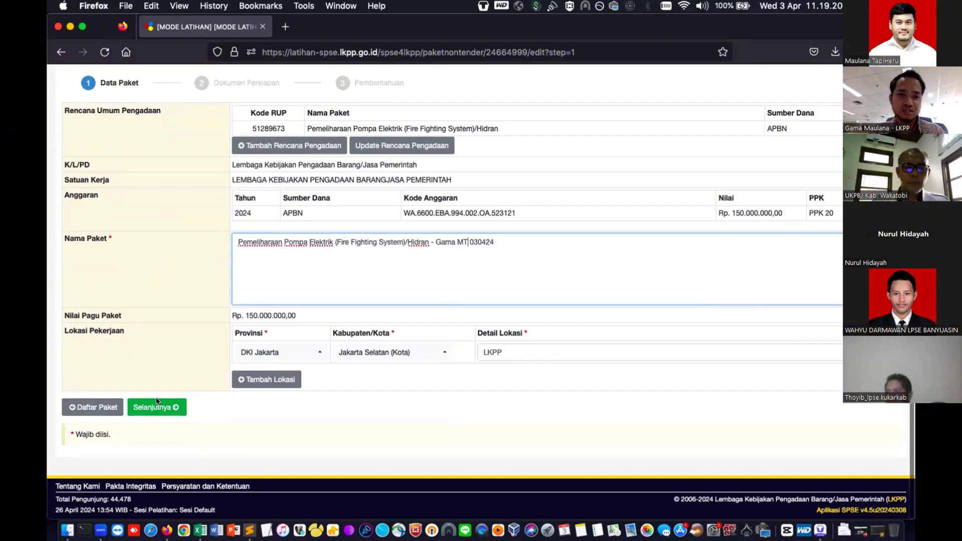
scroll(157, 409, "up", 1)
- Save the Data Paket step and continue to Dokumen Persiapan
left_click(162, 433)
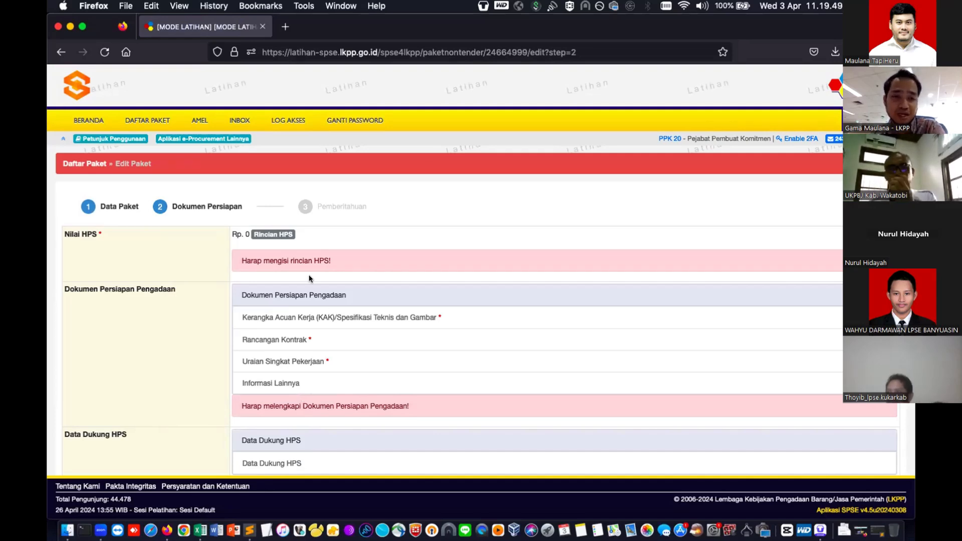
- Open Rincian HPS and place the cursor in the first Jenis Barang/Jasa cell
left_click(260, 234)
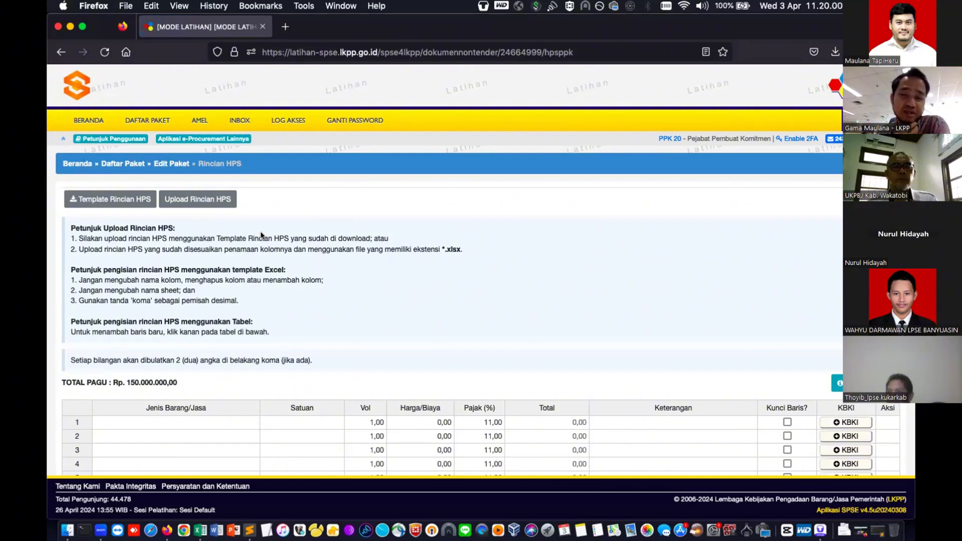
scroll(237, 249, "down", 1)
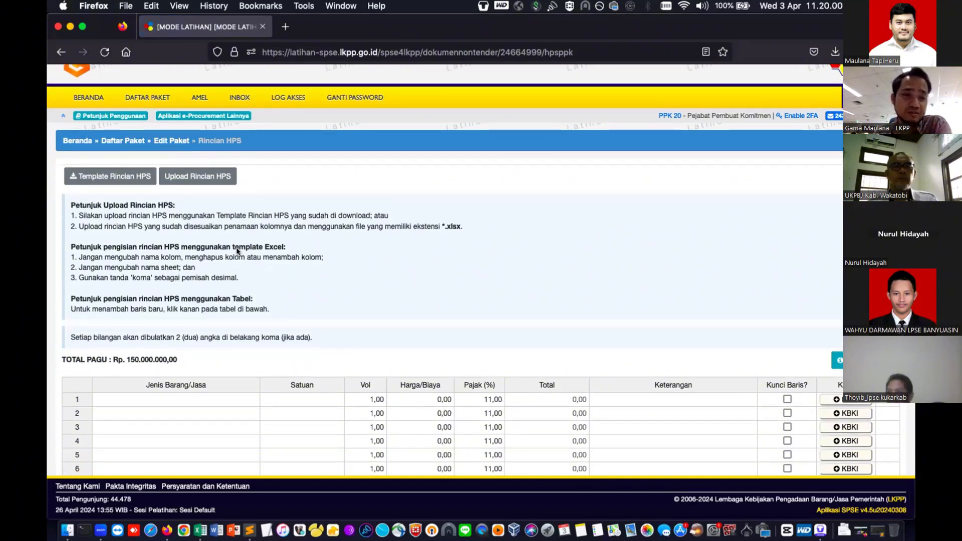
scroll(224, 350, "down", 2)
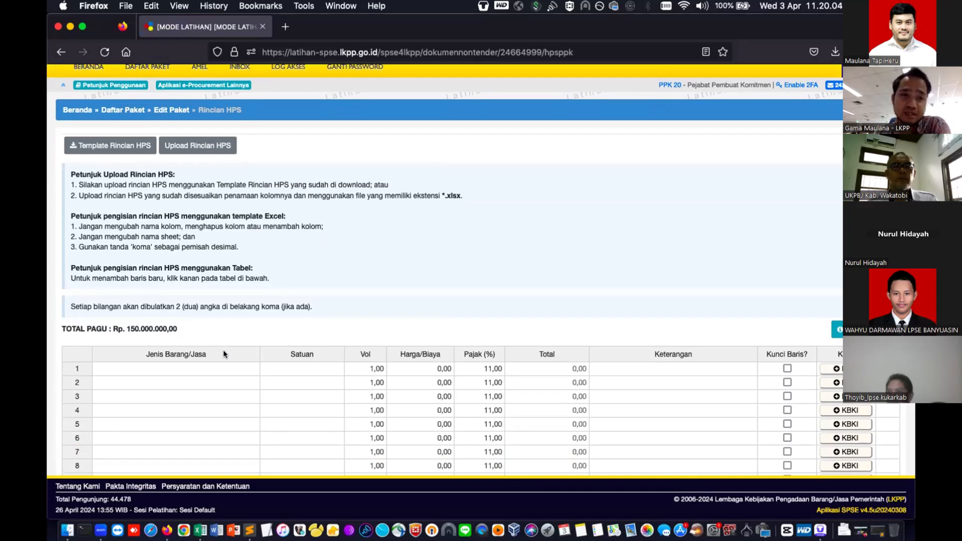
scroll(221, 393, "down", 2)
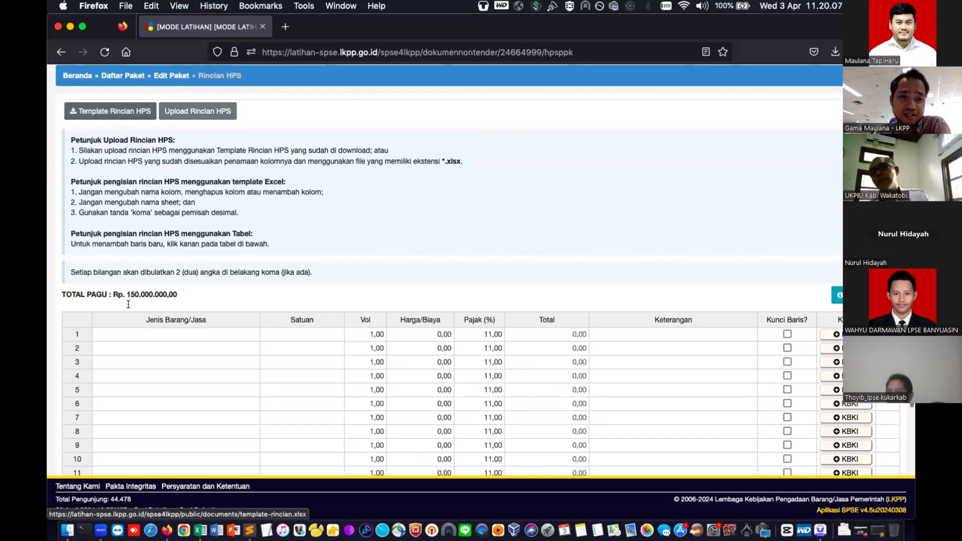
left_click(160, 334)
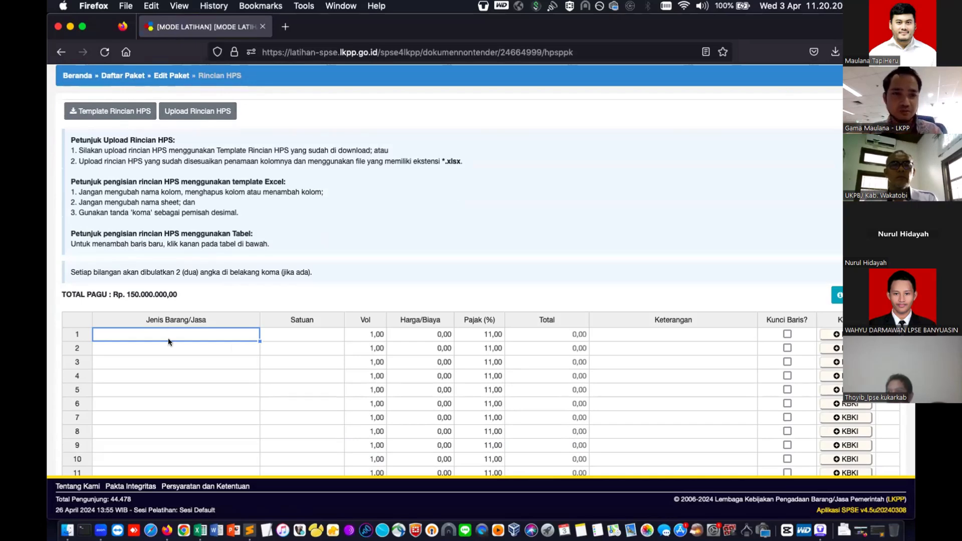
- Enter the item names Barang A, Barang B and Jasa C in the HPS table
scroll(157, 301, "down", 3)
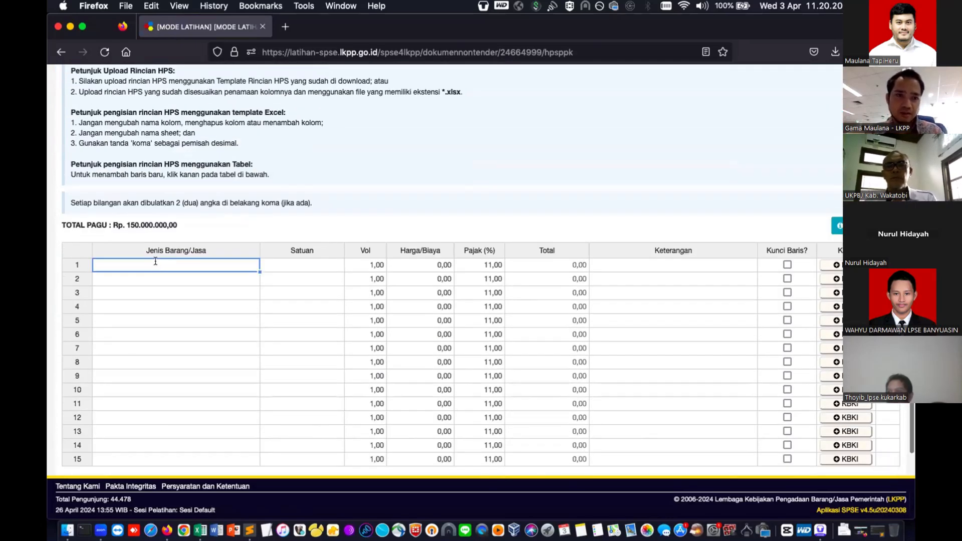
type("Barang A")
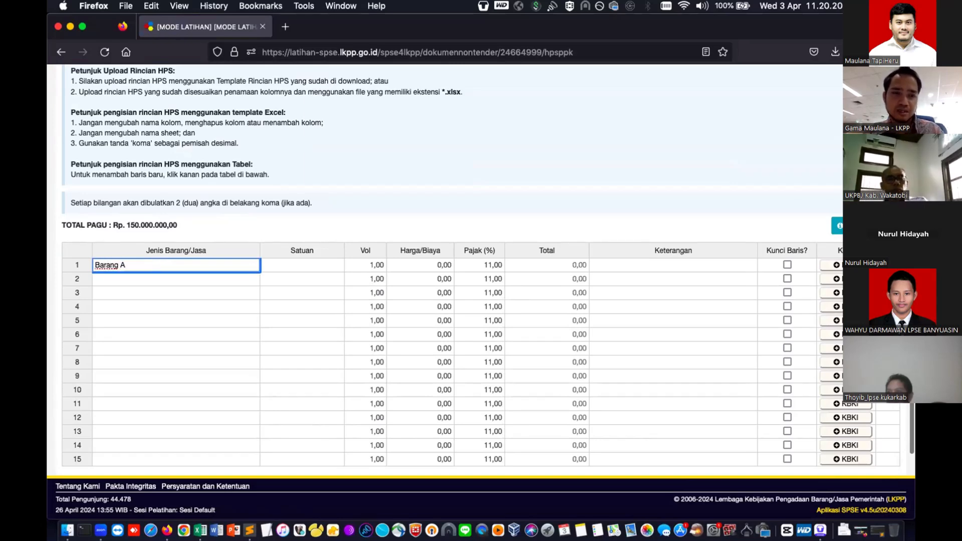
key("Return")
type("Barang b")
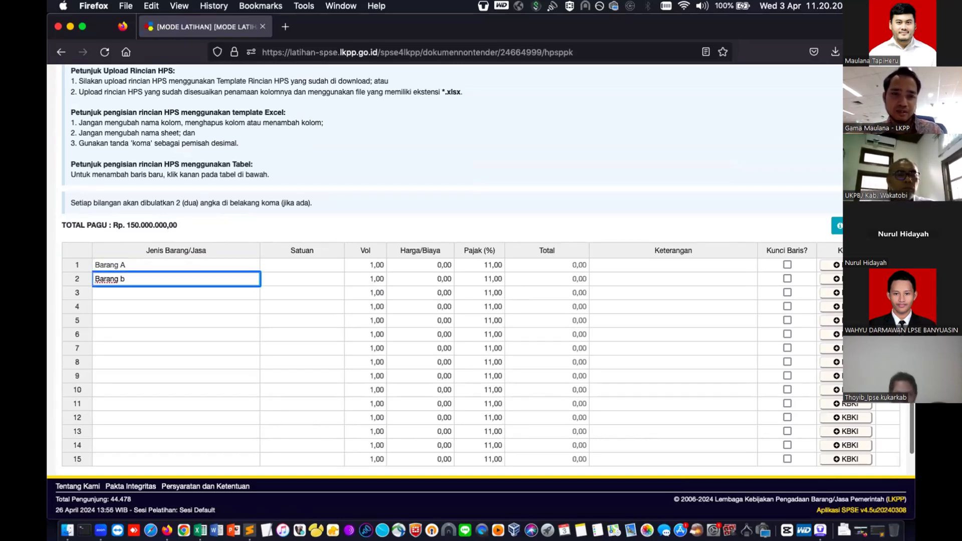
key("Return")
double_click(167, 277)
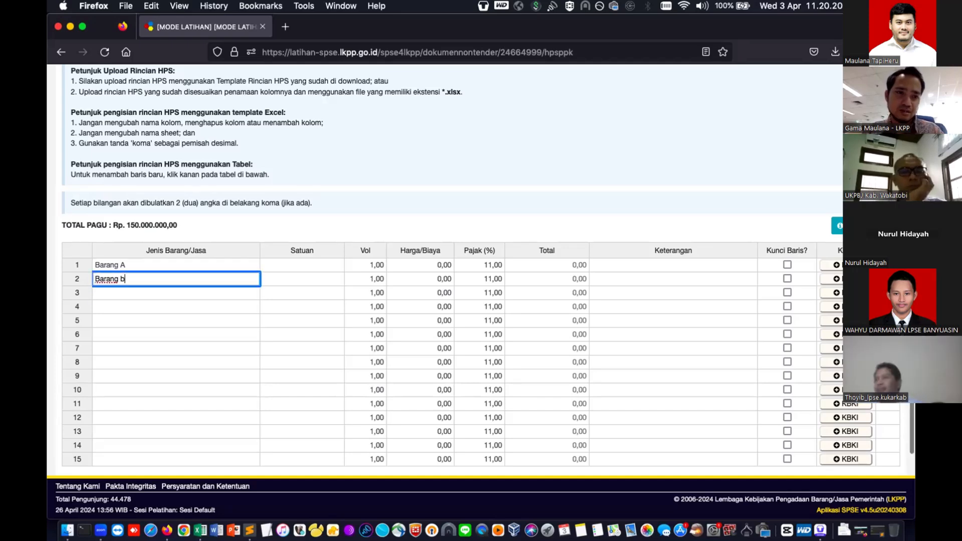
key("BackSpace")
type("B")
key("Return")
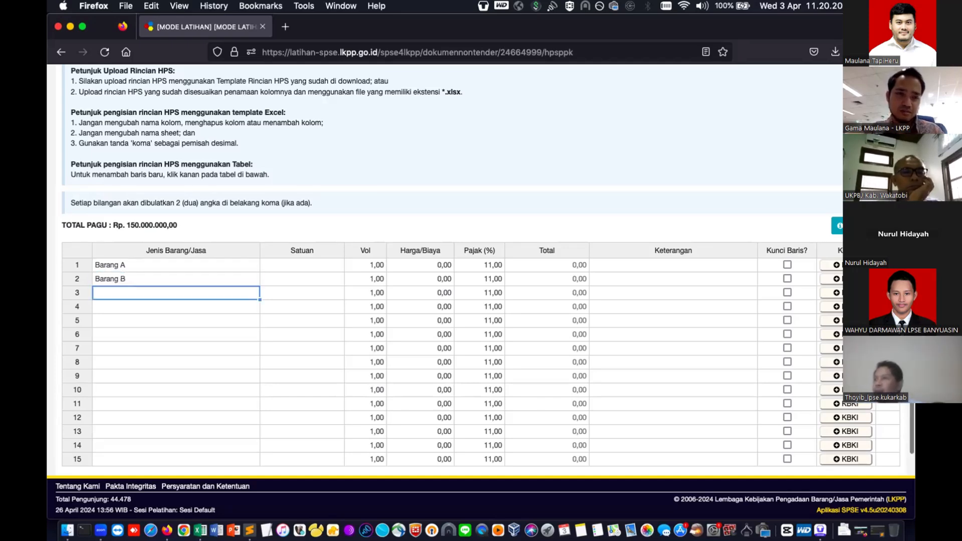
type("Jasa C")
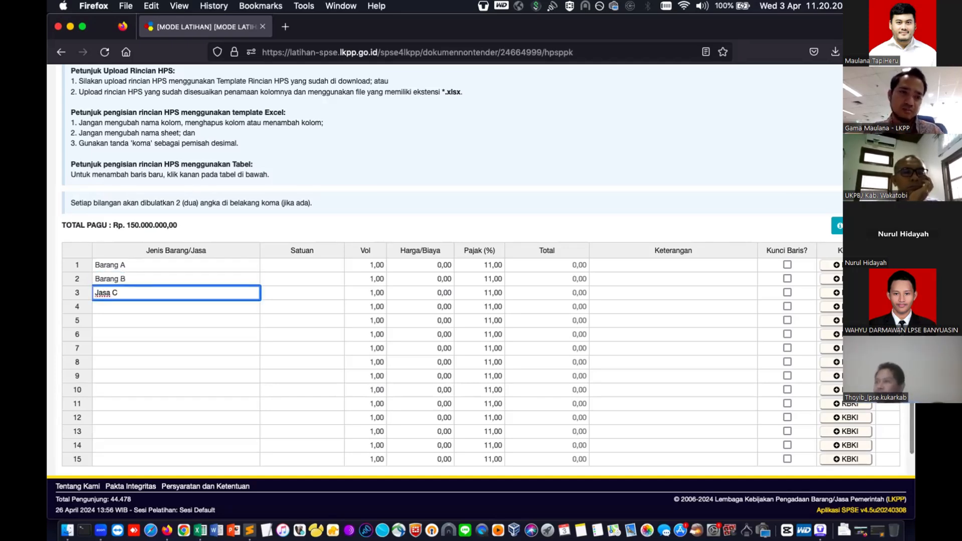
key("Tab")
key("Up")
key("Up")
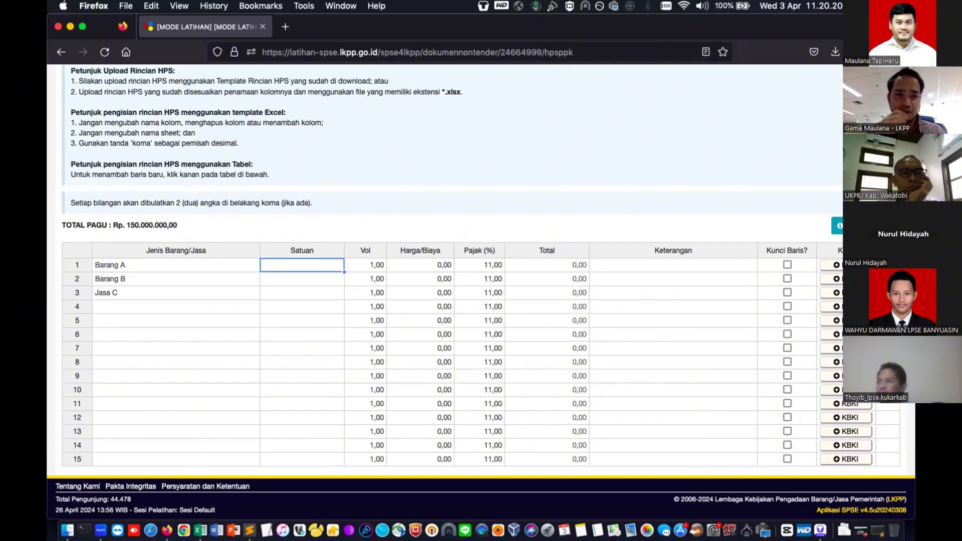
- Set the units to pcs, pcs and paket for the three items
type("unit")
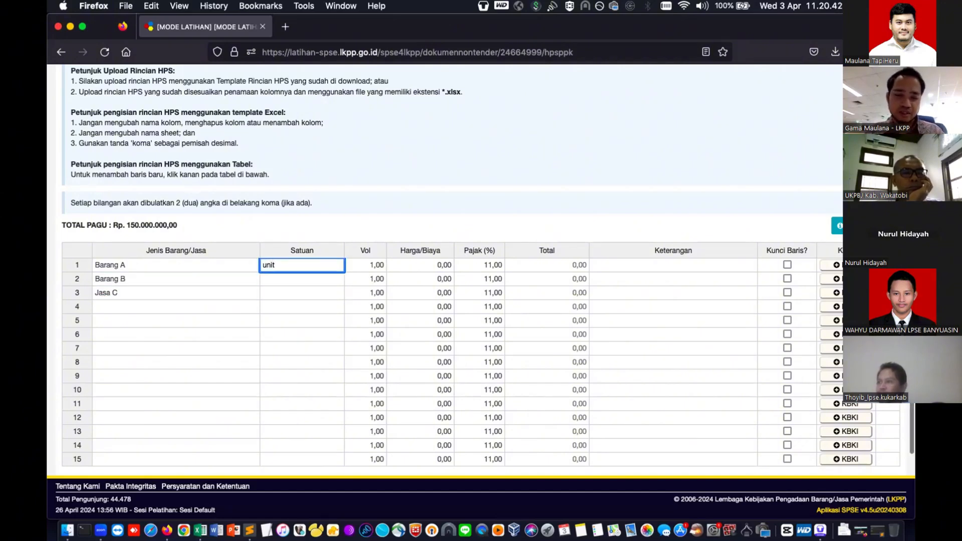
key("BackSpace")
key("BackSpace")
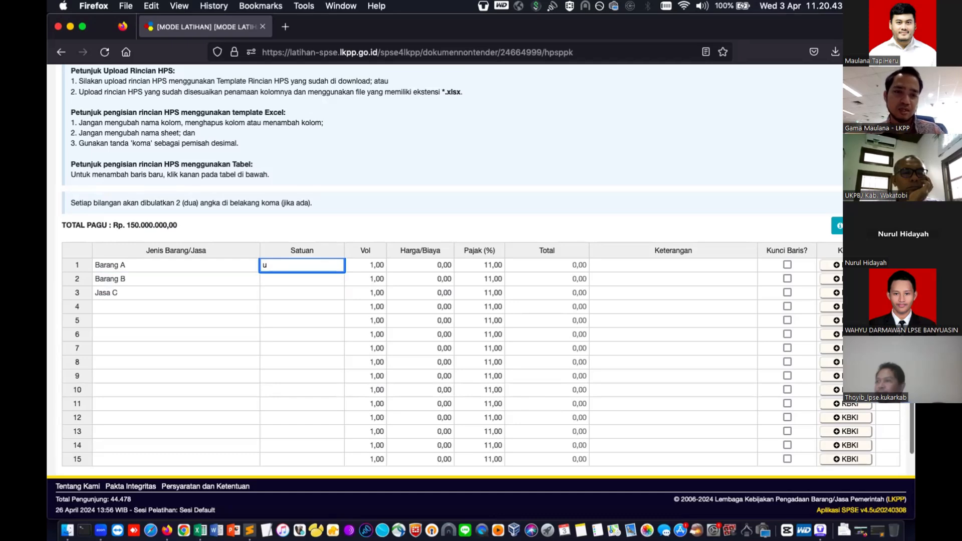
key("BackSpace")
type("pcs")
key("Return")
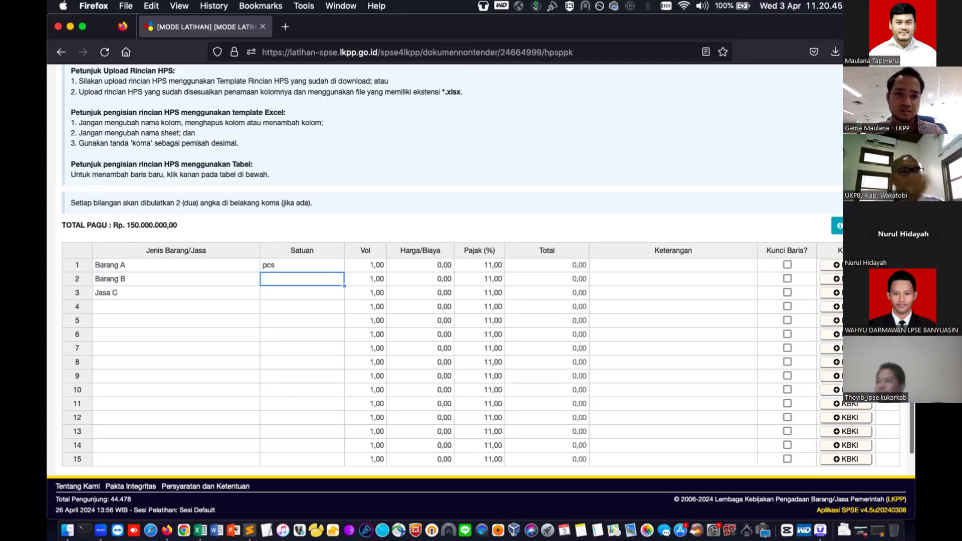
type("pcs")
key("Return")
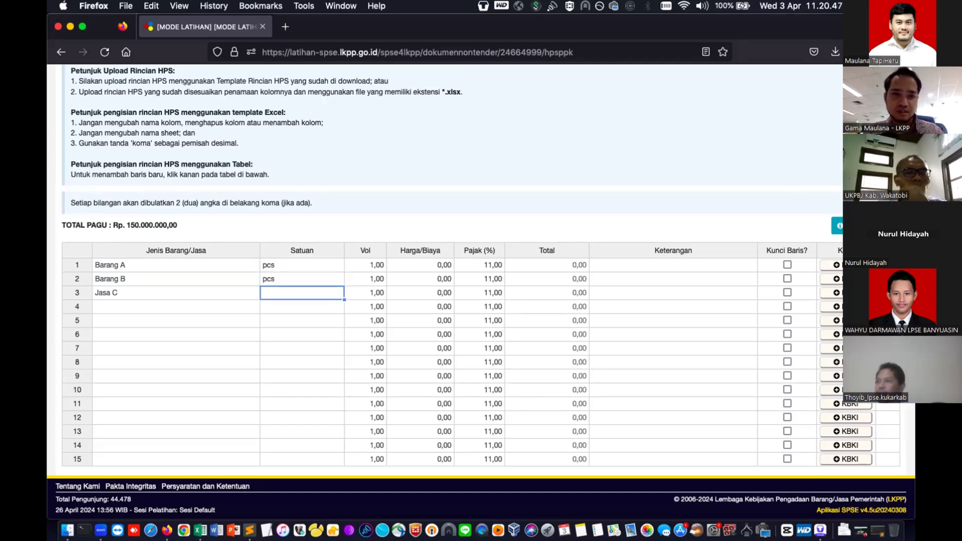
type("paket")
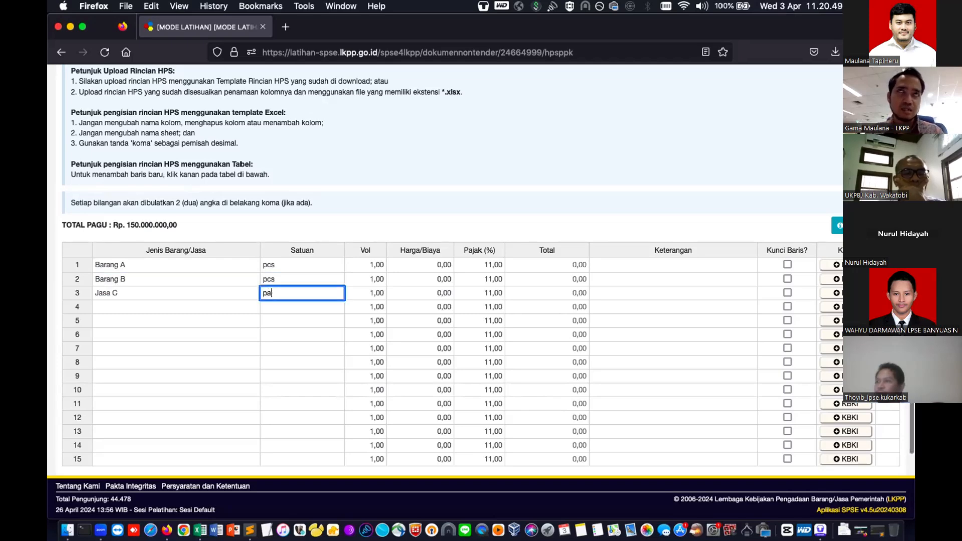
key("Tab")
- Give Jasa C a volume of 1 and Barang A a volume of 15
type("2")
key("Tab")
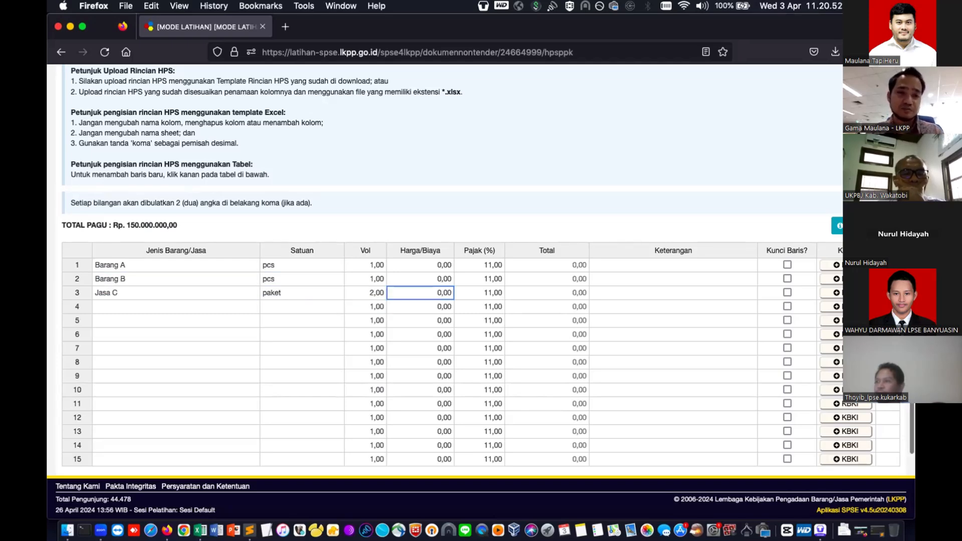
key("Left")
type("a")
key("BackSpace")
type("1")
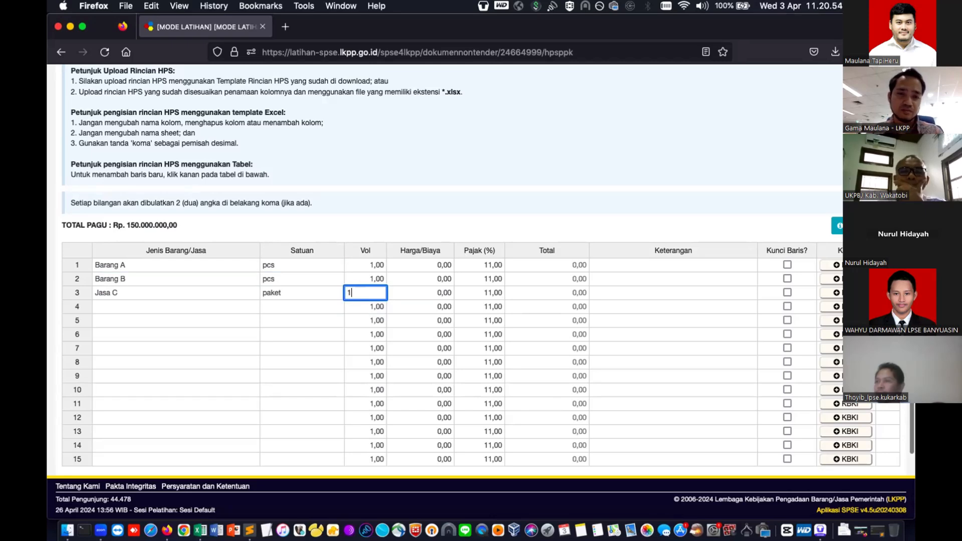
key("Up")
key("Up")
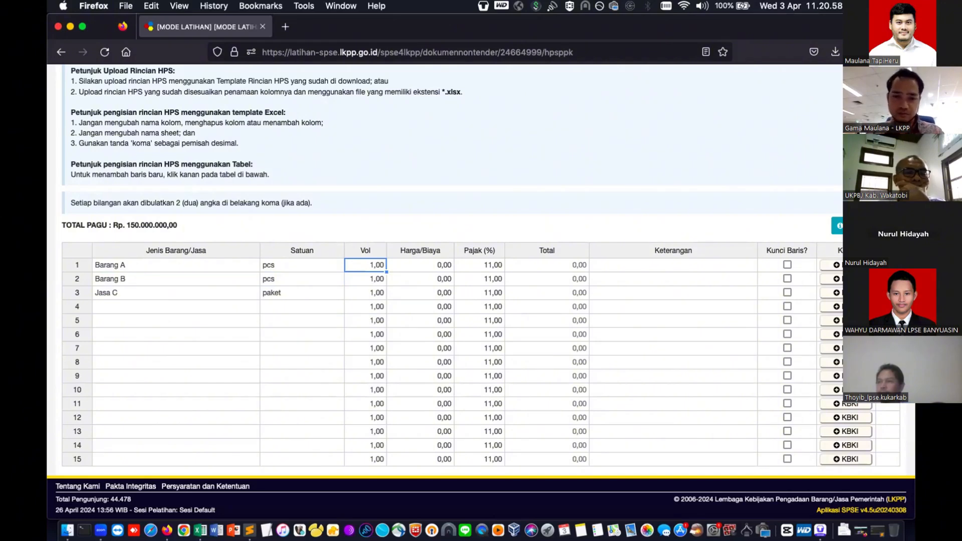
type("15")
key("Return")
- Set Barang B's volume to 15 and price Barang A at 2.500.000 and Barang B at 4.500.000
type("1")
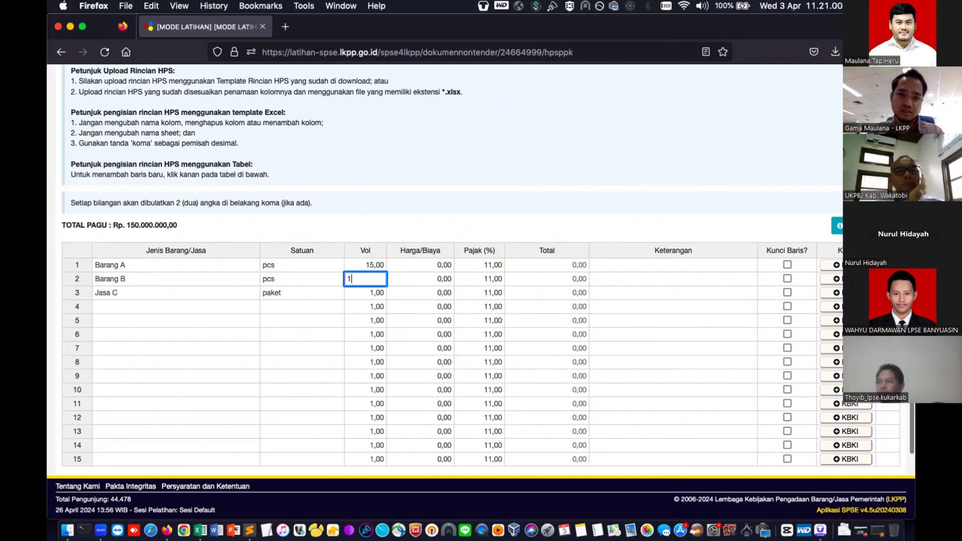
type("5")
left_click(420, 265)
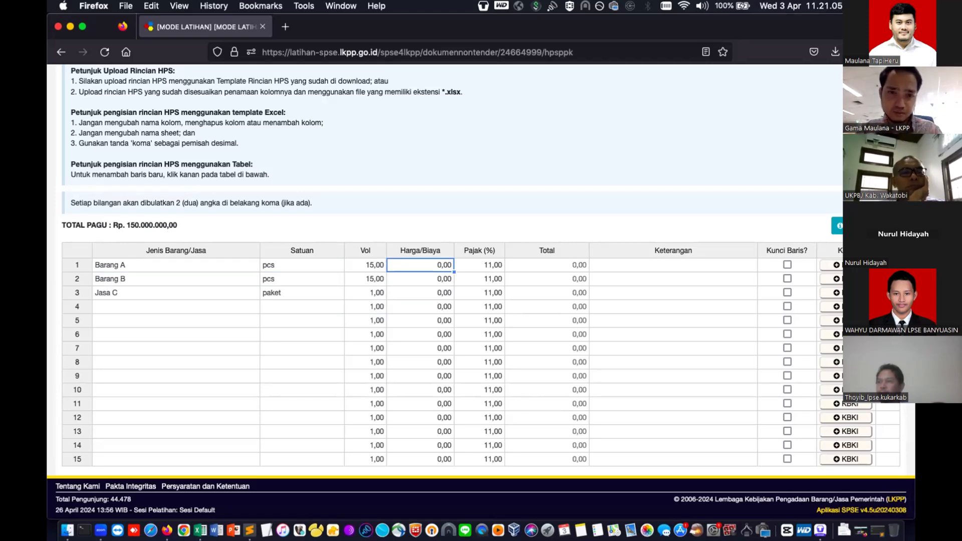
type("2500000")
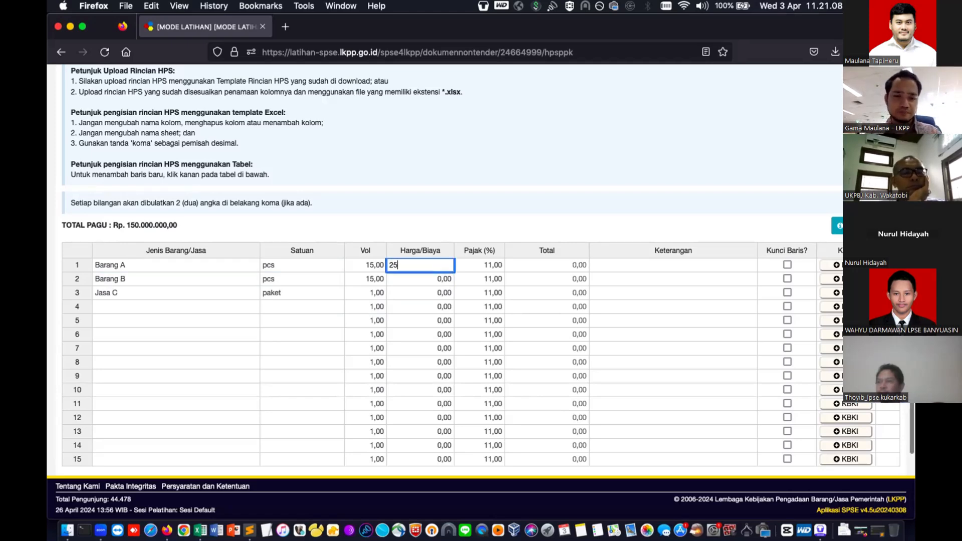
key("Return")
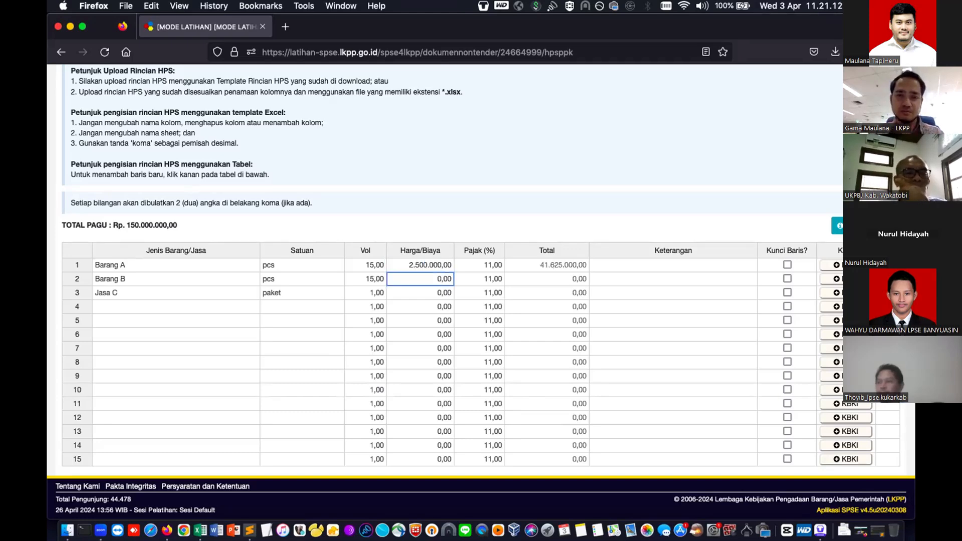
type("4.500.")
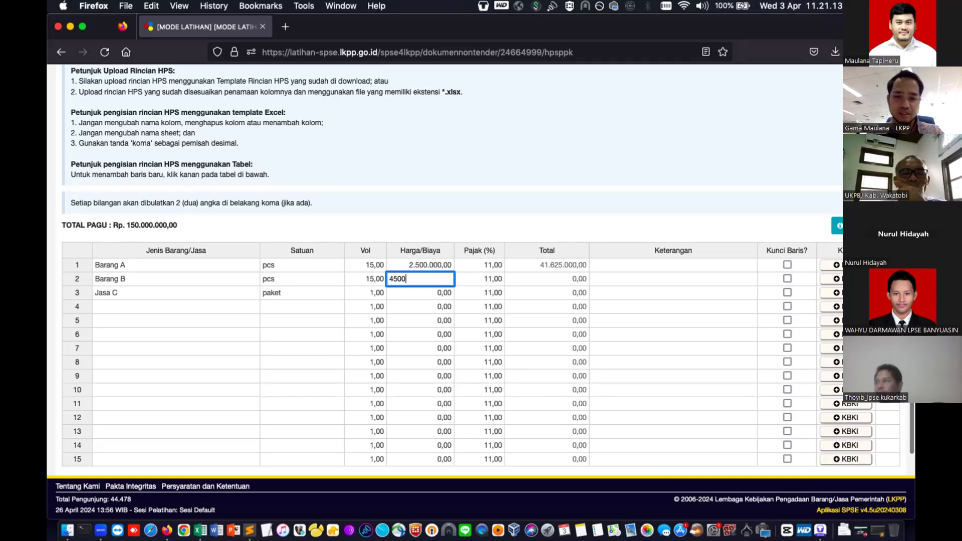
type("000")
key("Return")
- Price Jasa C at 22.000.000, bringing the total to Rp 140.970.000
scroll(481, 270, "down", 3)
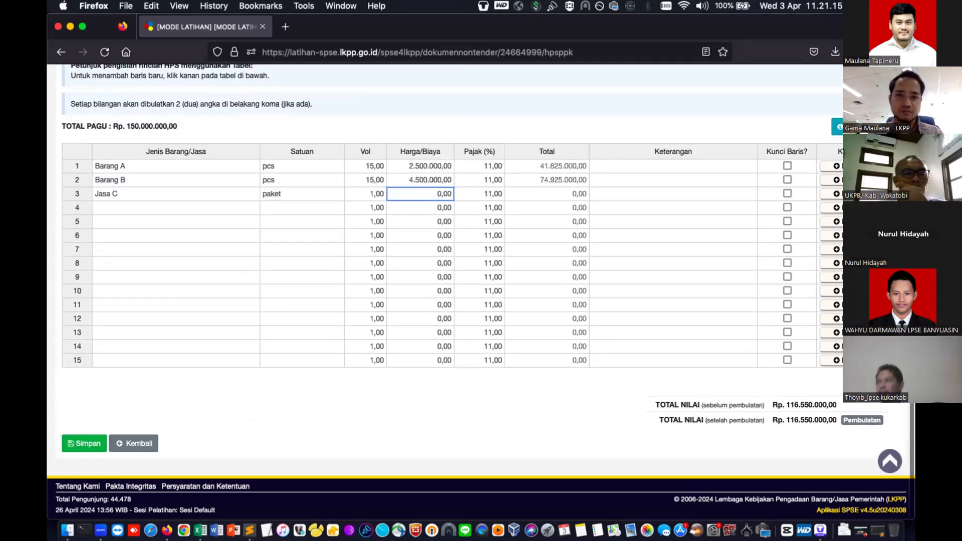
scroll(391, 315, "up", 3)
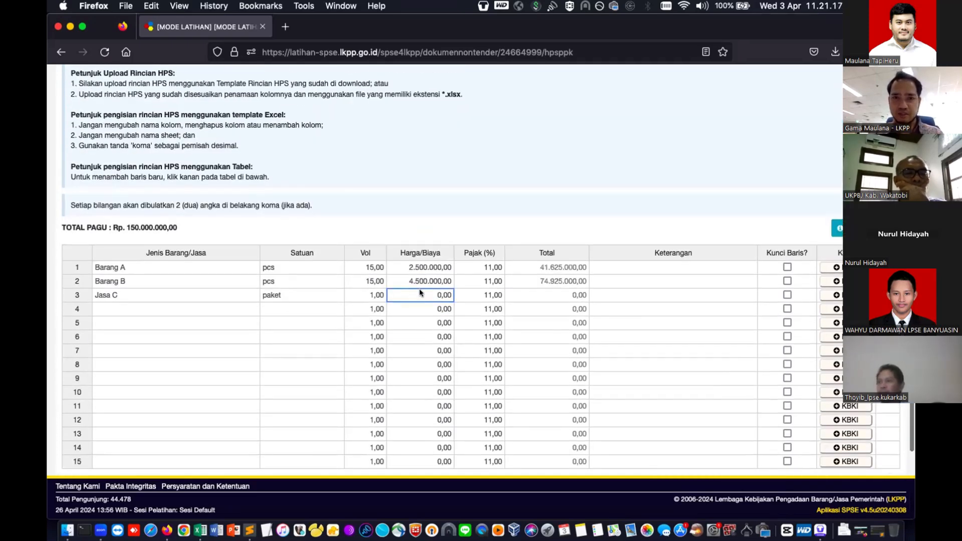
type("2")
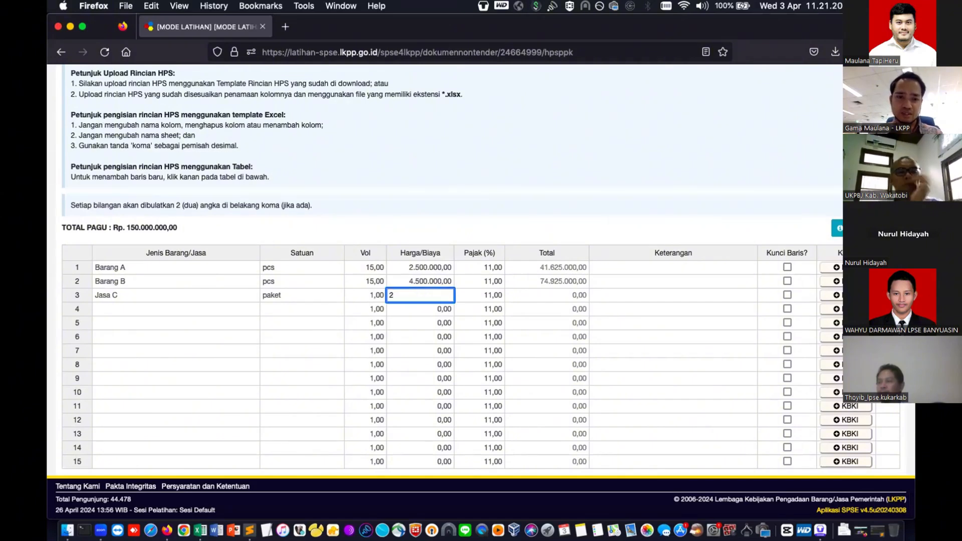
type("2.000.000")
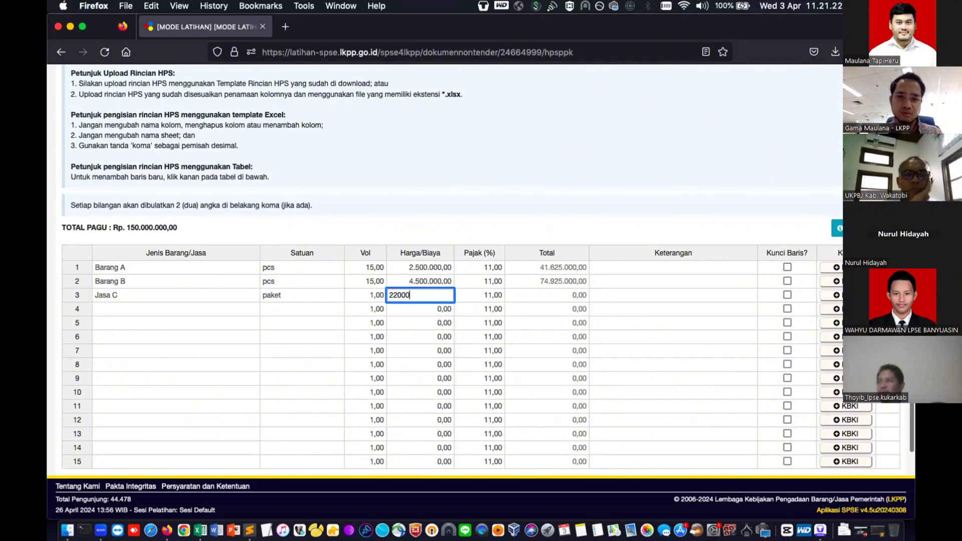
key("Return")
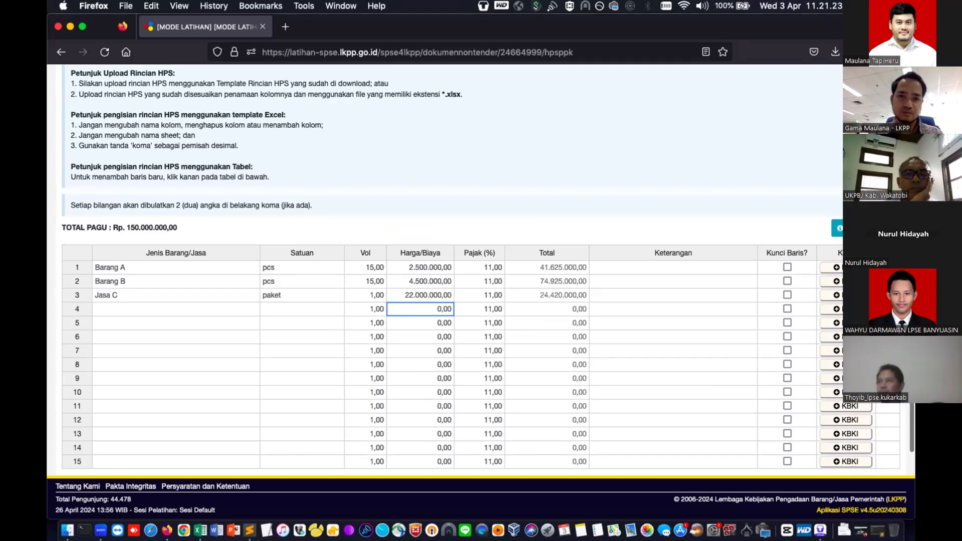
scroll(476, 270, "down", 2)
scroll(476, 271, "up", 1)
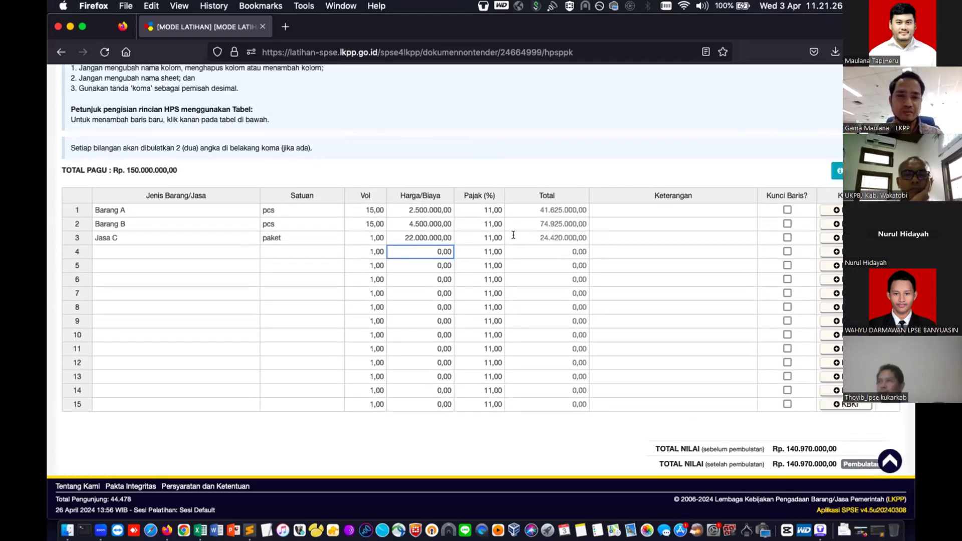
- Set Barang A's Pajak to 11%
left_click(487, 210)
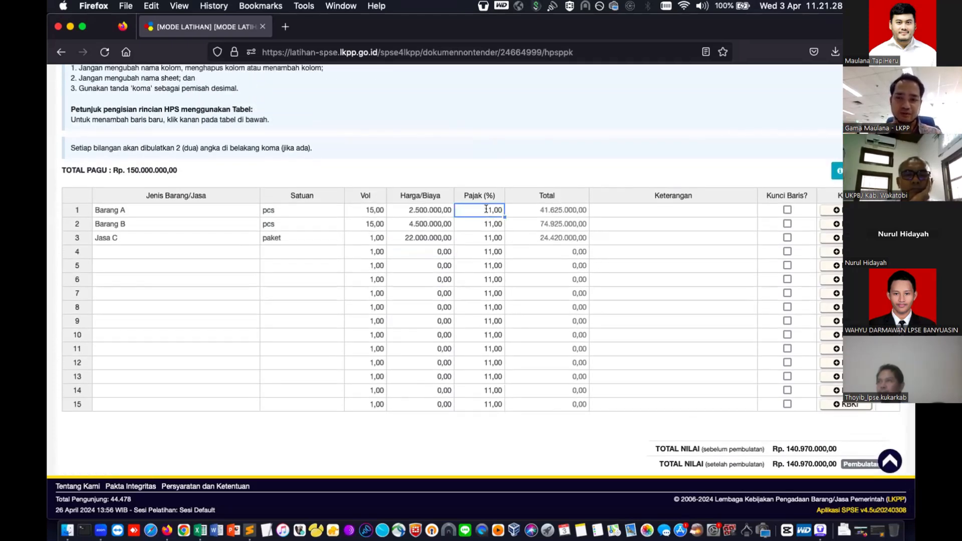
type("0")
key("Return")
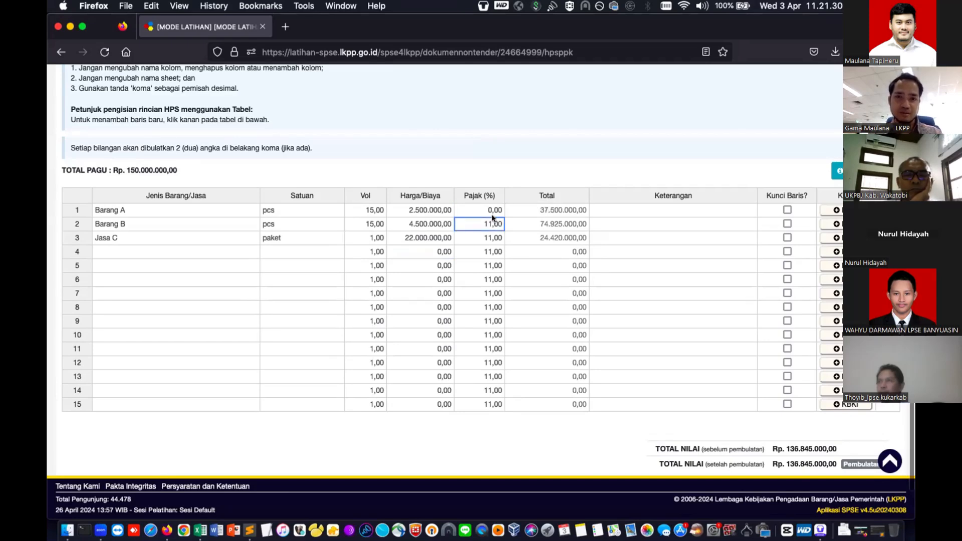
left_click(486, 209)
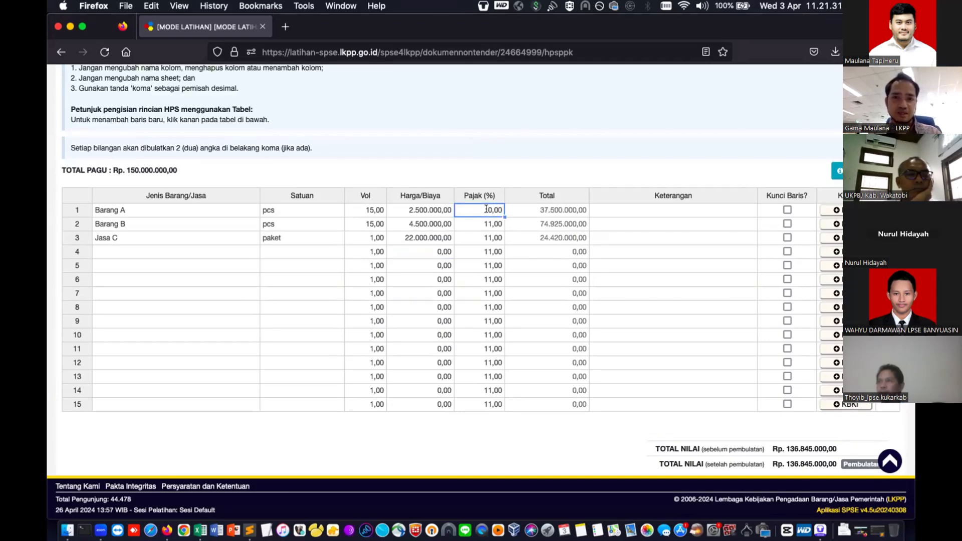
type("11")
key("Return")
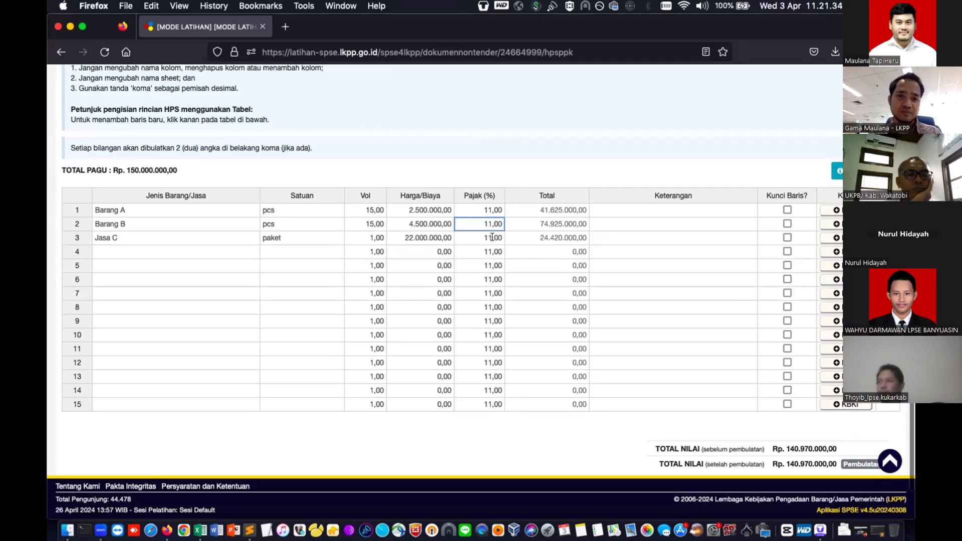
- Lock row 4 as a heading line titled JUDUL PEKERJAAN
left_click(489, 255)
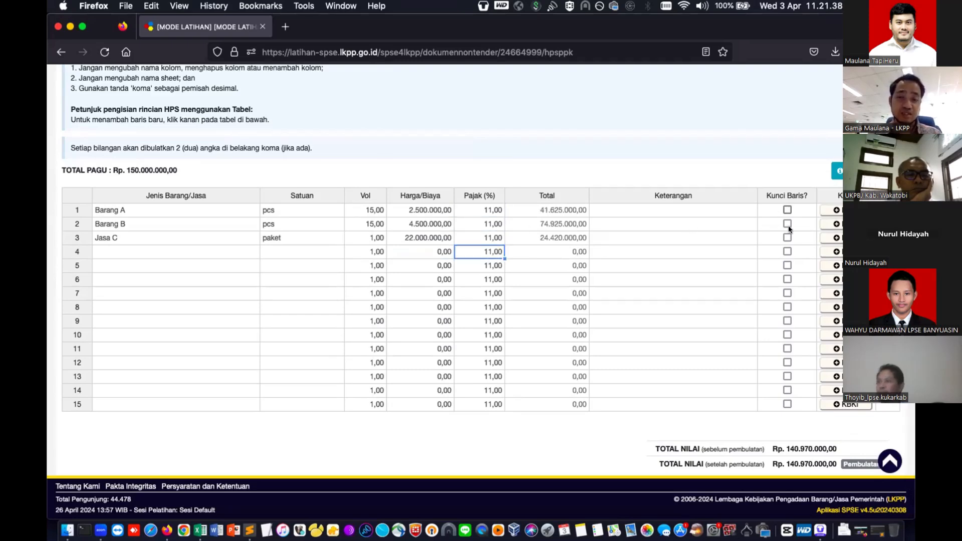
left_click(788, 251)
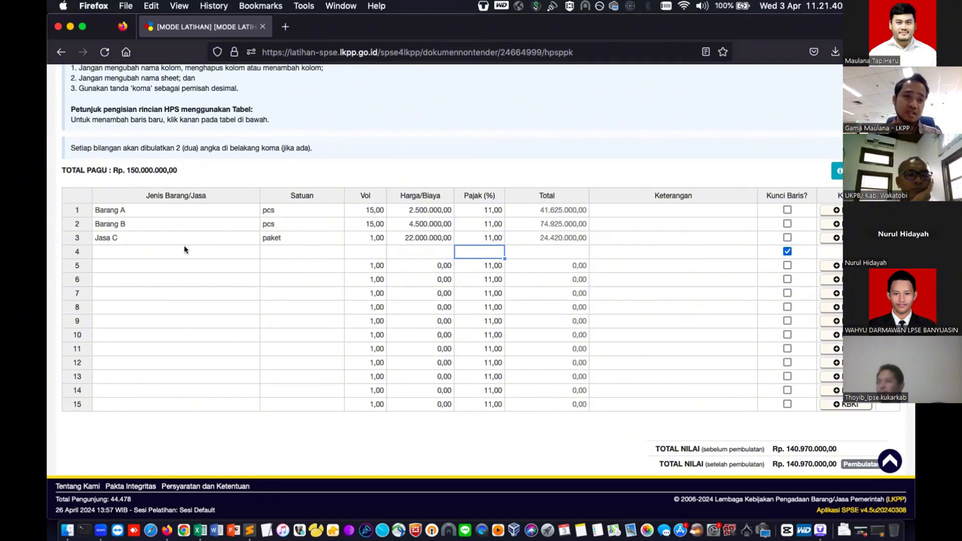
left_click(232, 254)
type("J")
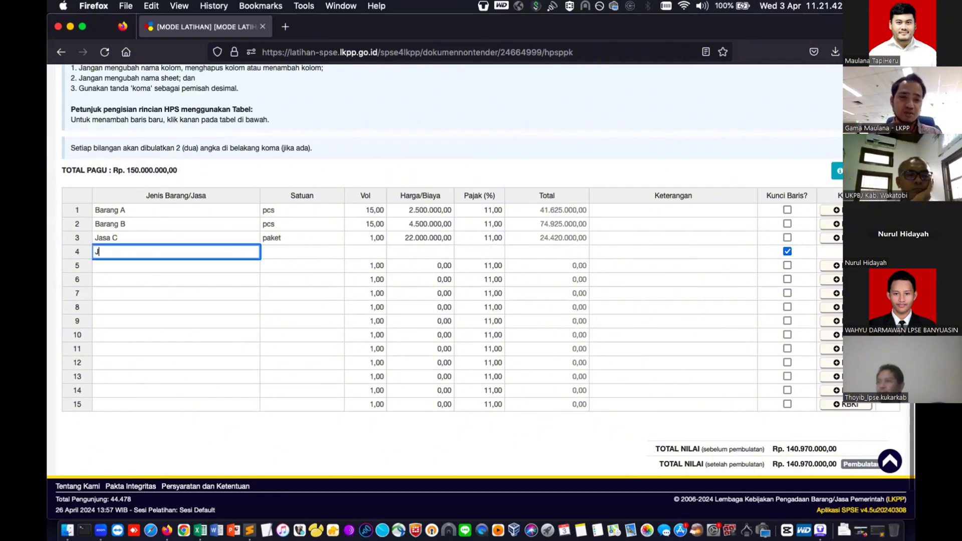
type("UDUL ")
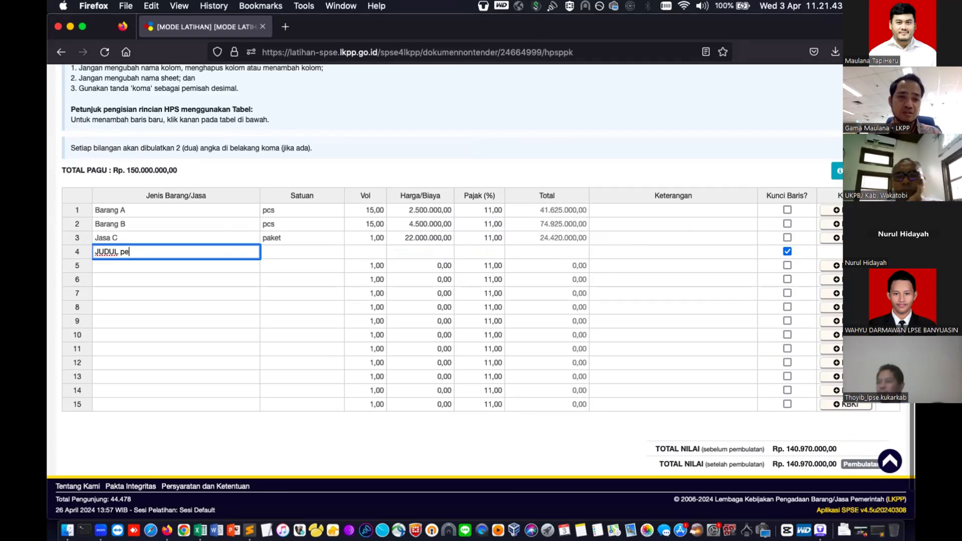
type("PEKERJAAN")
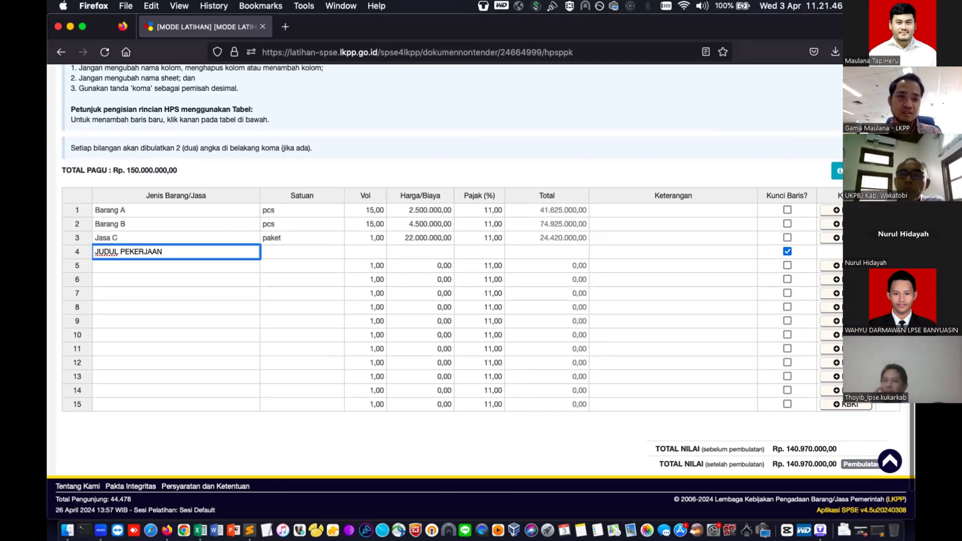
key("Return")
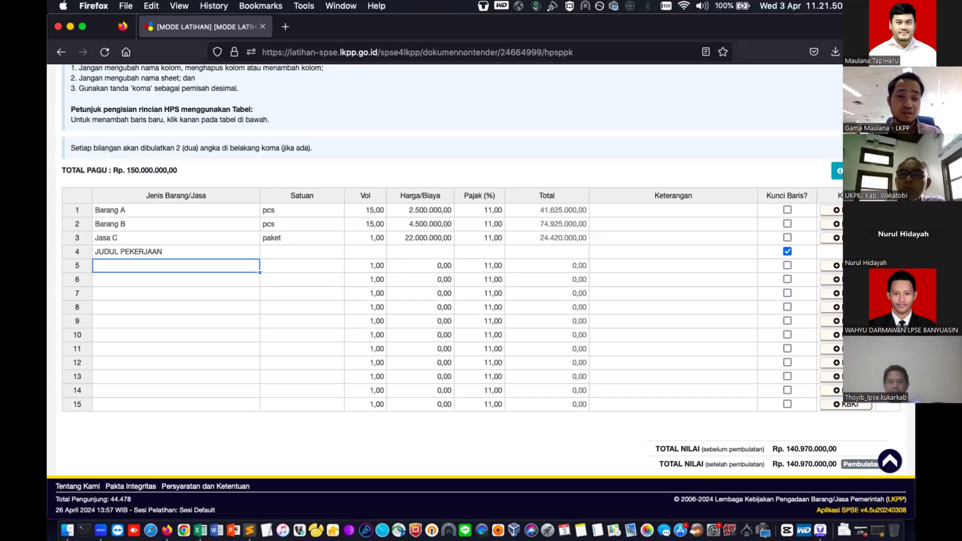
- Unlock row 4 again and clear its JUDUL PEKERJAAN text
left_click(217, 243)
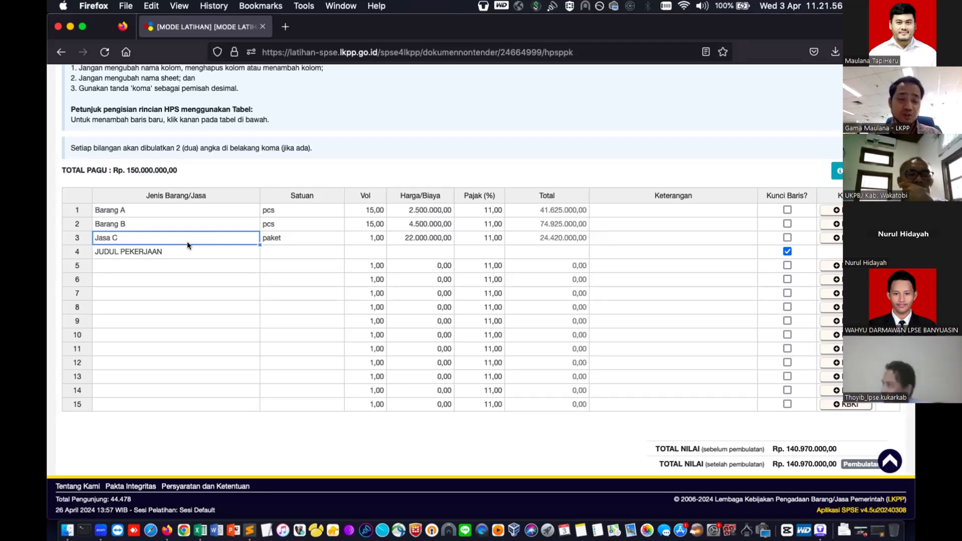
left_click(787, 251)
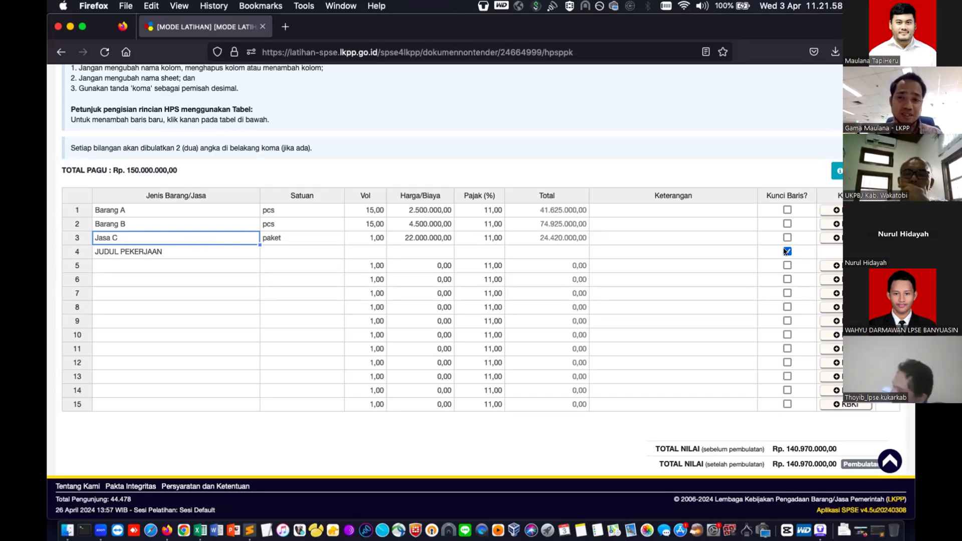
left_click(218, 251)
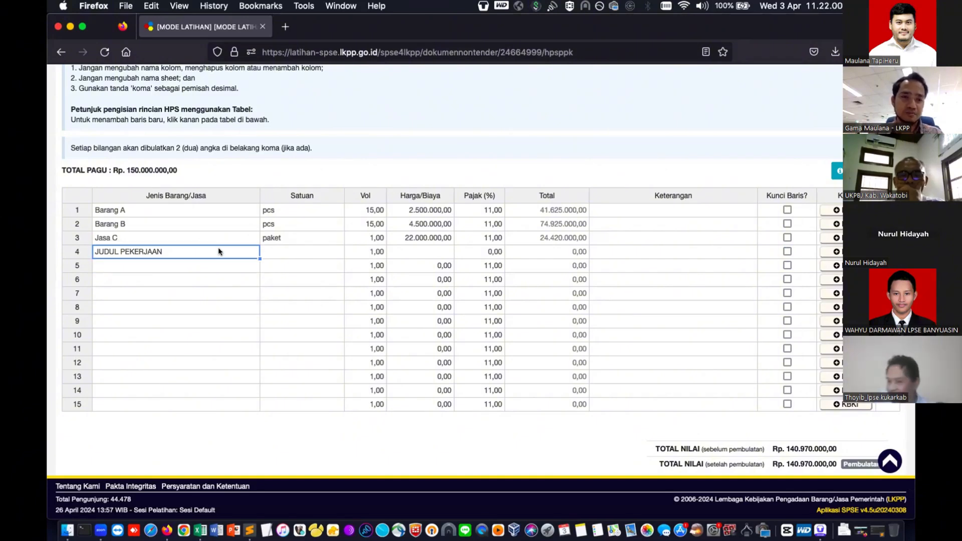
key("Delete")
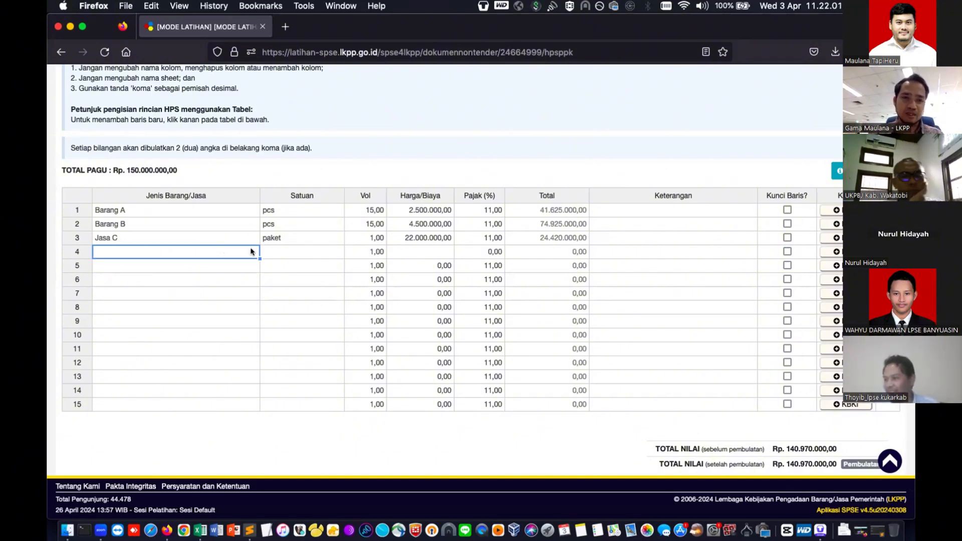
left_click(498, 248)
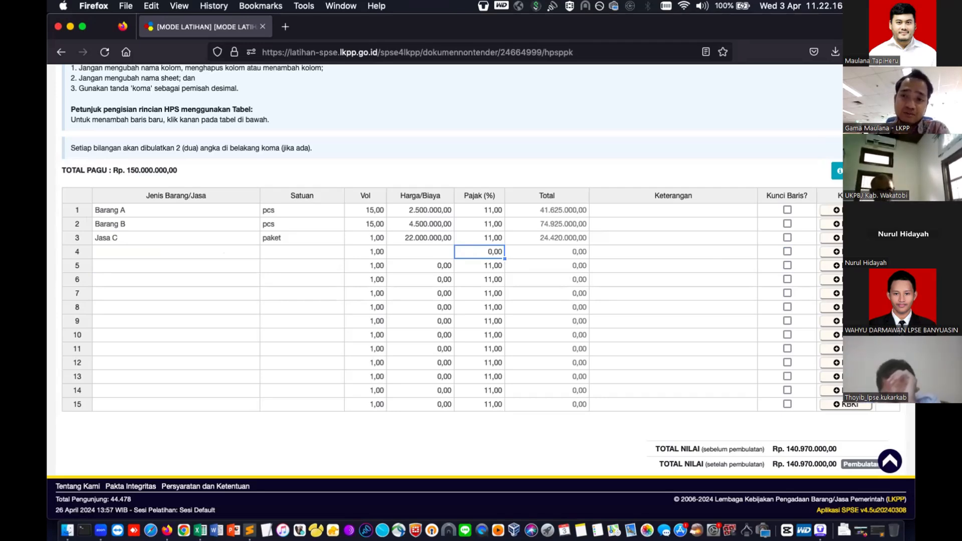
left_click(832, 210)
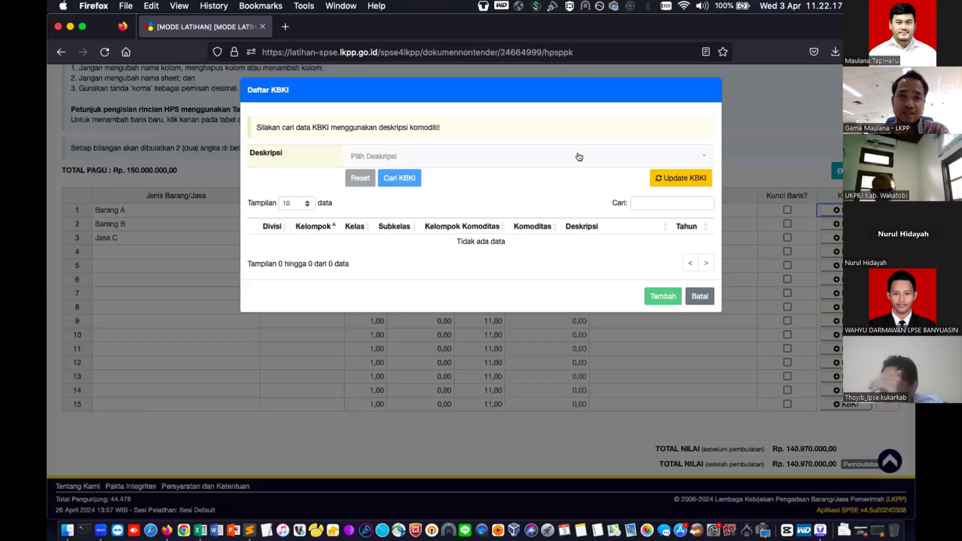
left_click(579, 157)
type("pemadam")
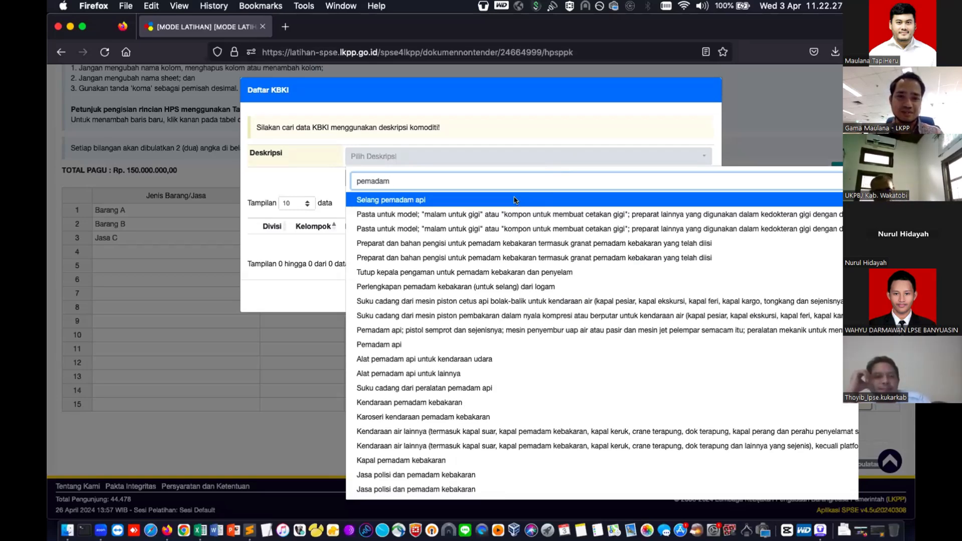
left_click(514, 199)
left_click(390, 178)
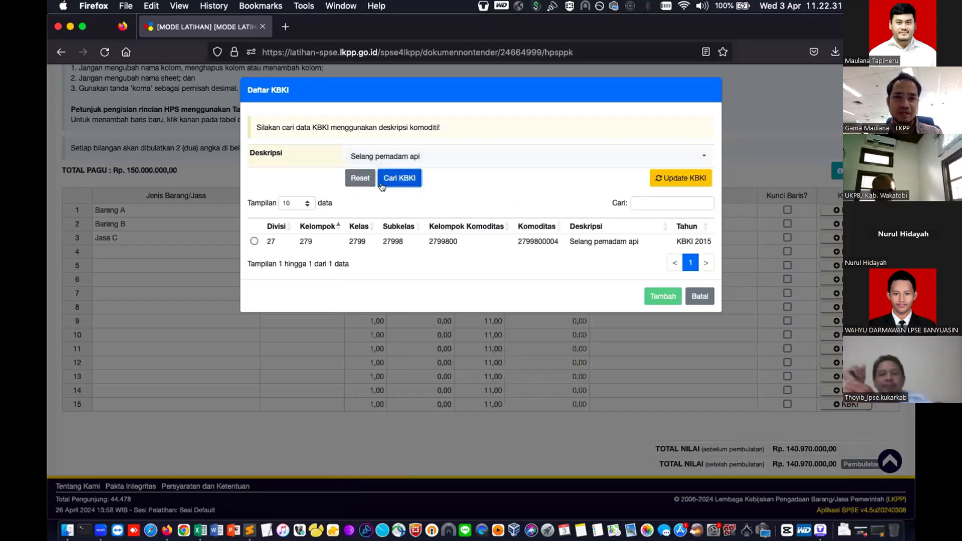
left_click(254, 241)
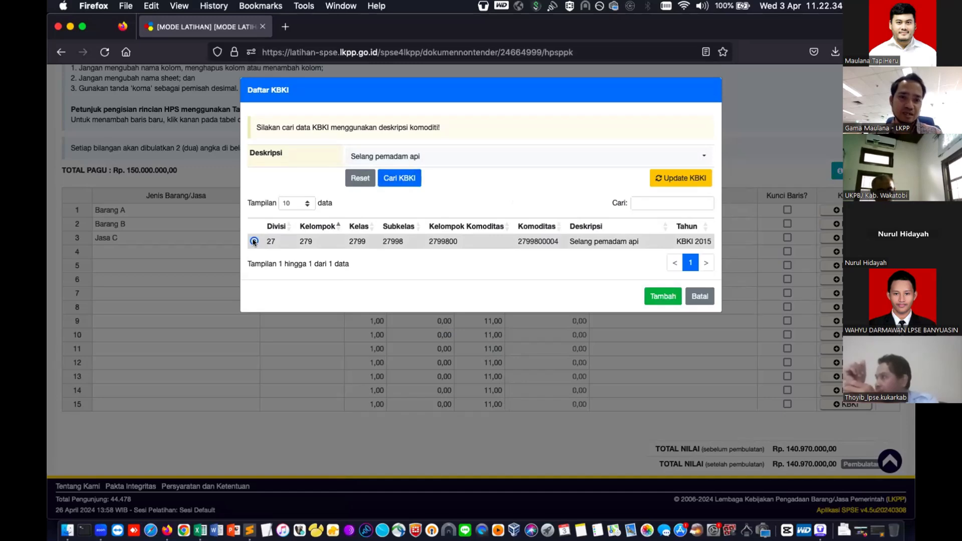
left_click(672, 297)
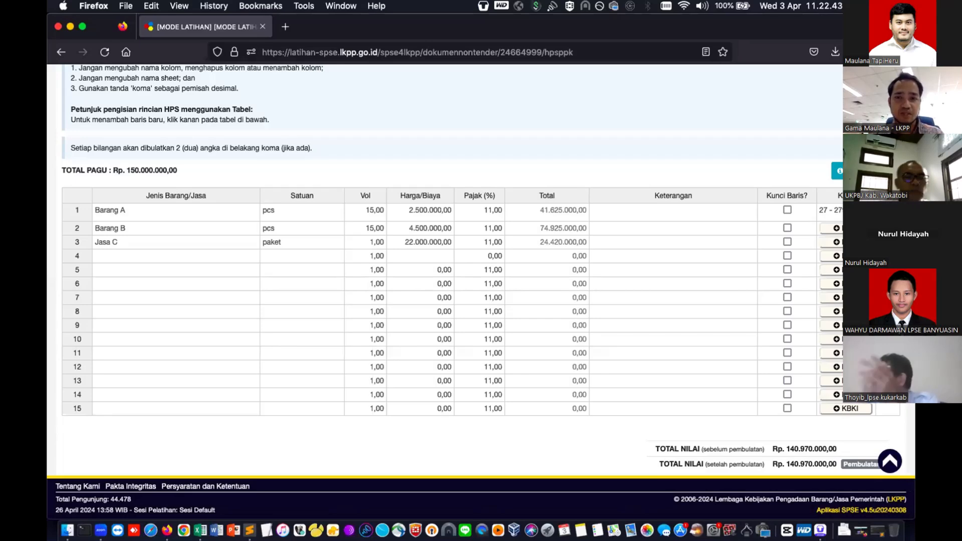
left_click(848, 228)
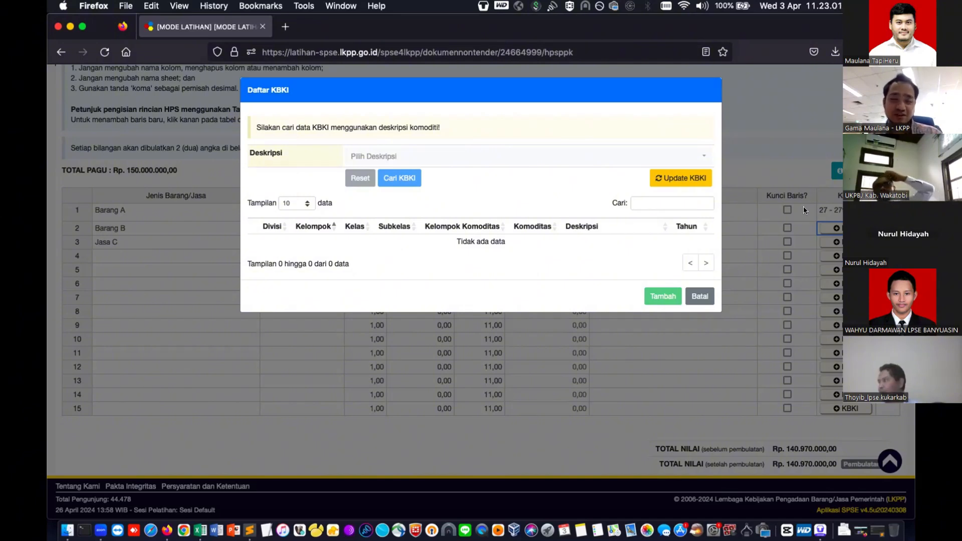
left_click(627, 163)
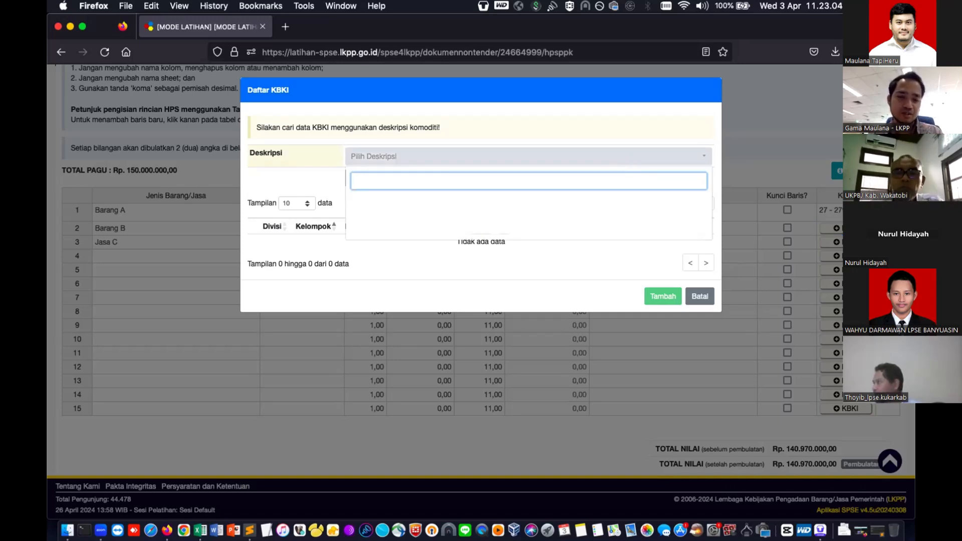
type("sprinkle")
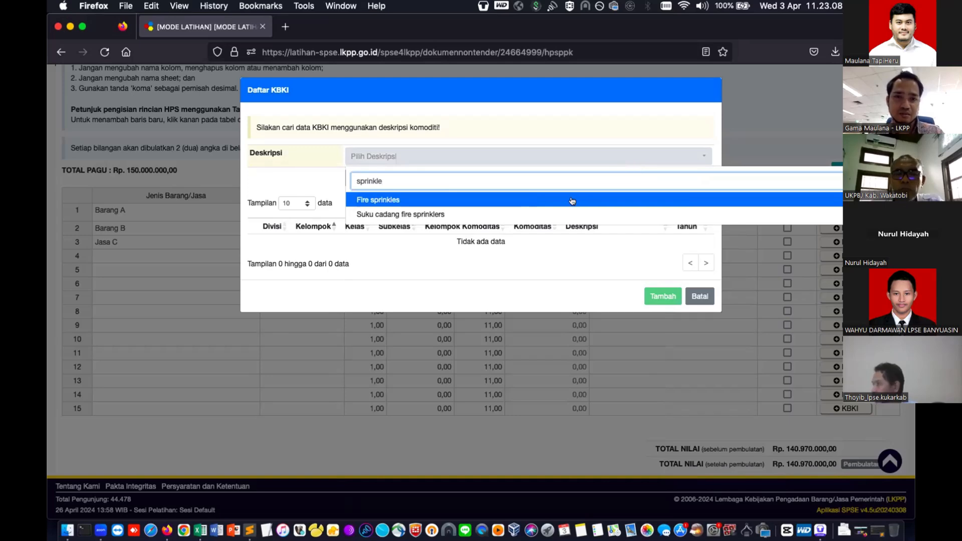
key("Return")
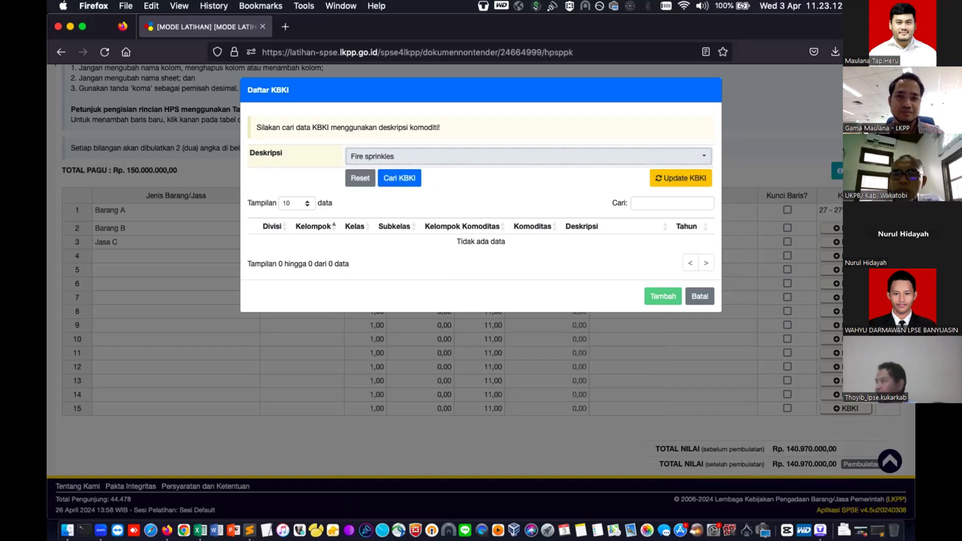
left_click(405, 159)
type("alat")
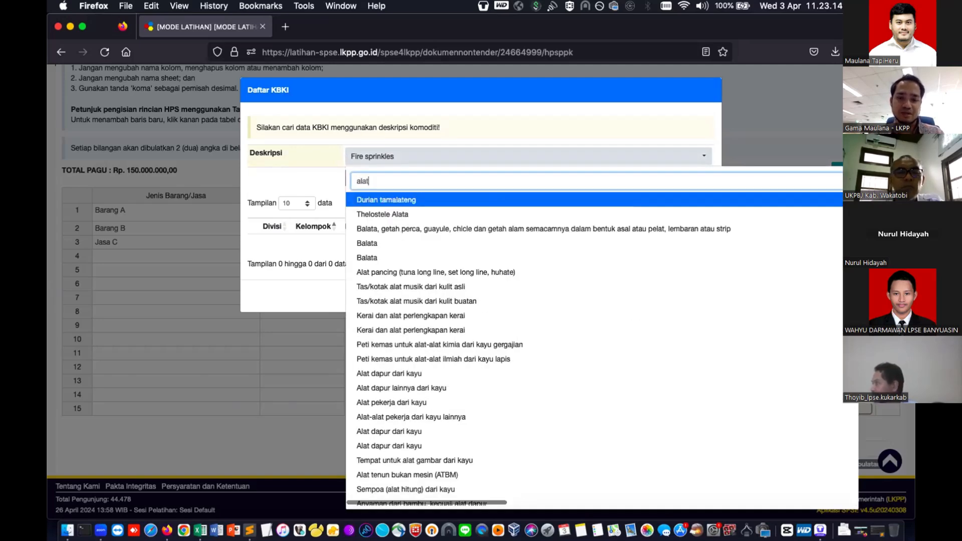
type(" pemadam")
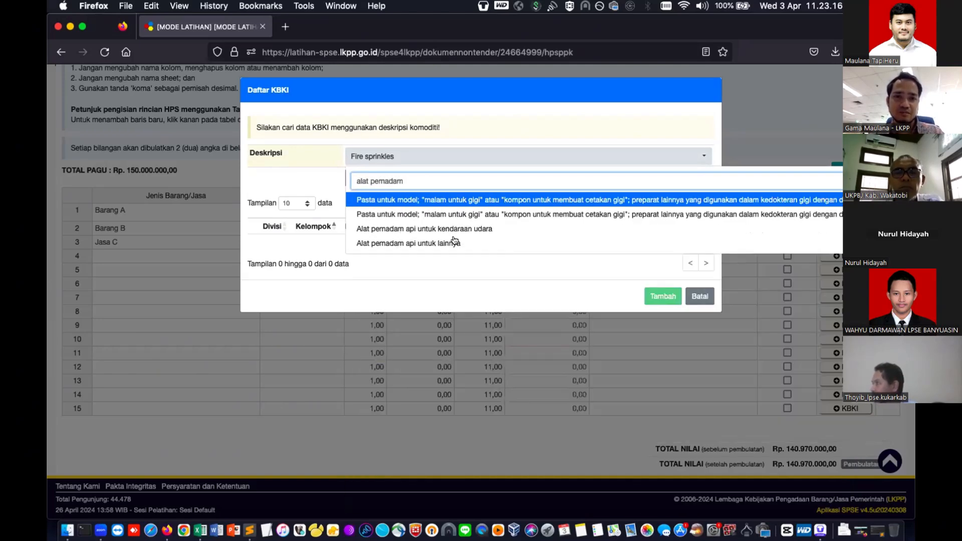
left_click(407, 239)
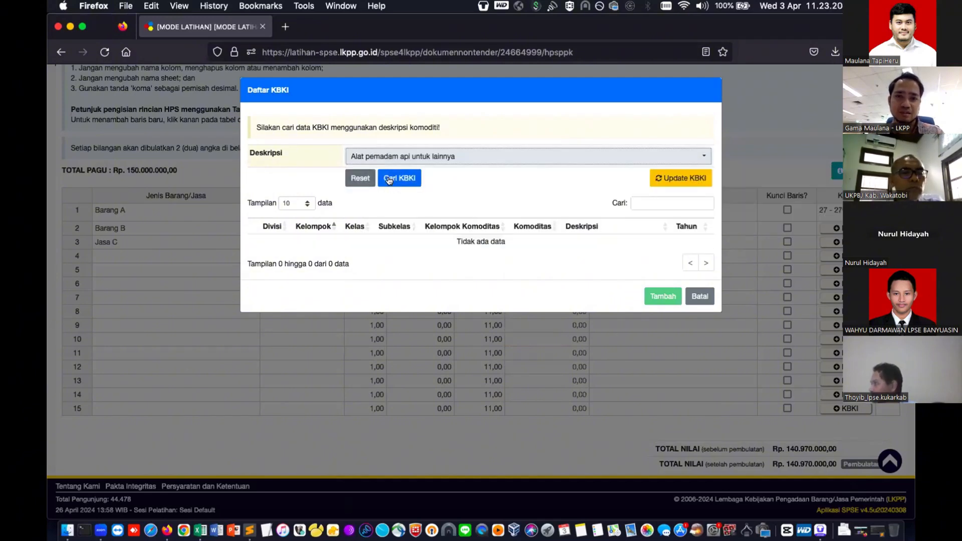
left_click(389, 180)
left_click(254, 241)
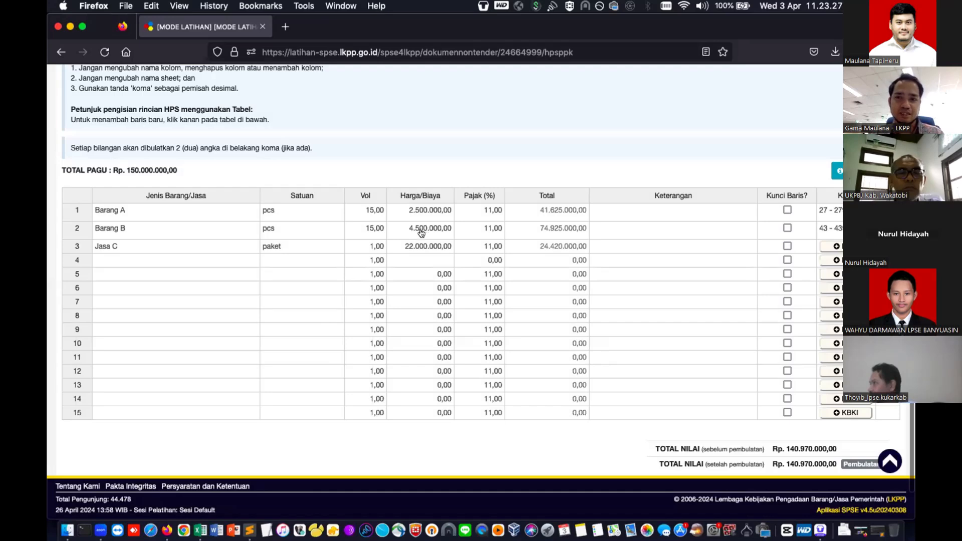
- Search KBKI for 'pemadam' and add 91 / 912 / 9126, Jasa polisi dan pemadam kebakaran, to Jasa C
left_click(835, 246)
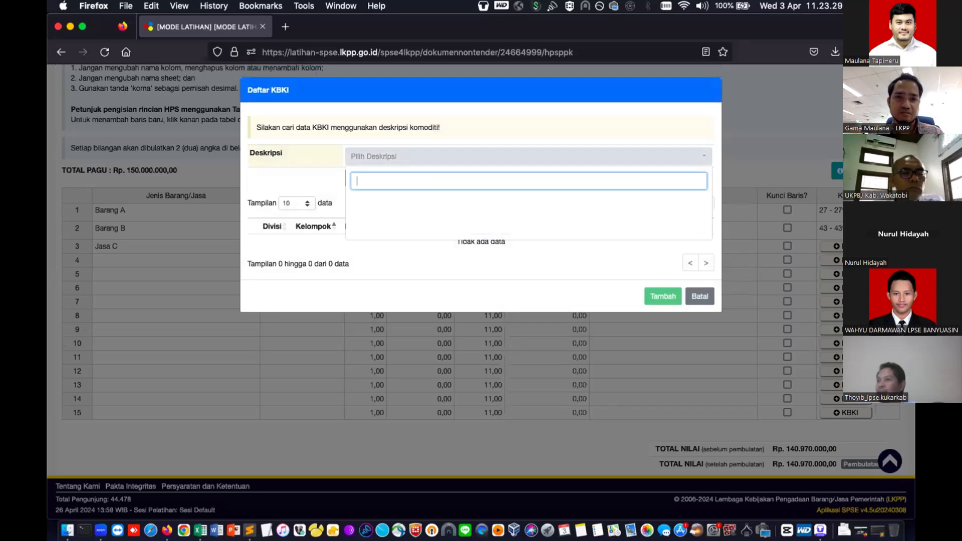
type("pemasangan pe")
key("BackSpace")
key("BackSpace")
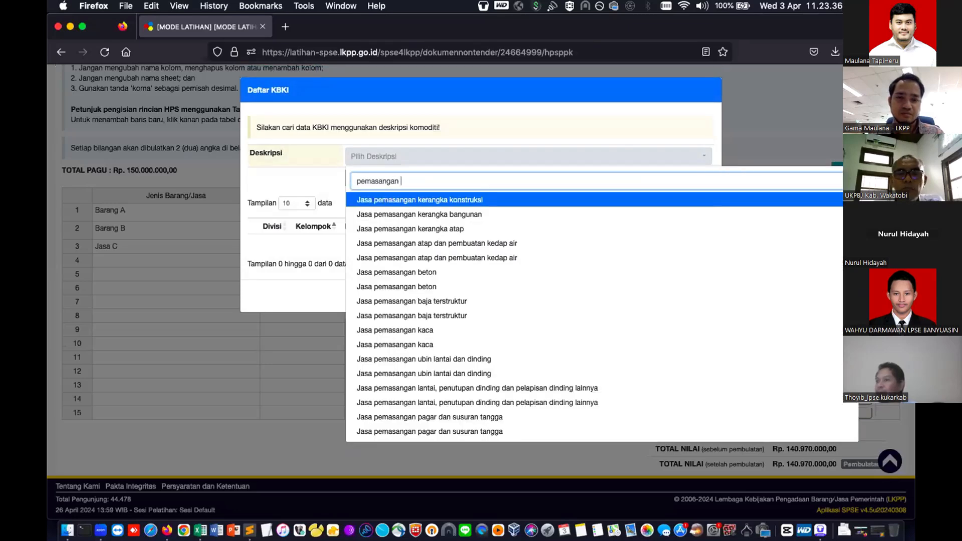
type("pipa")
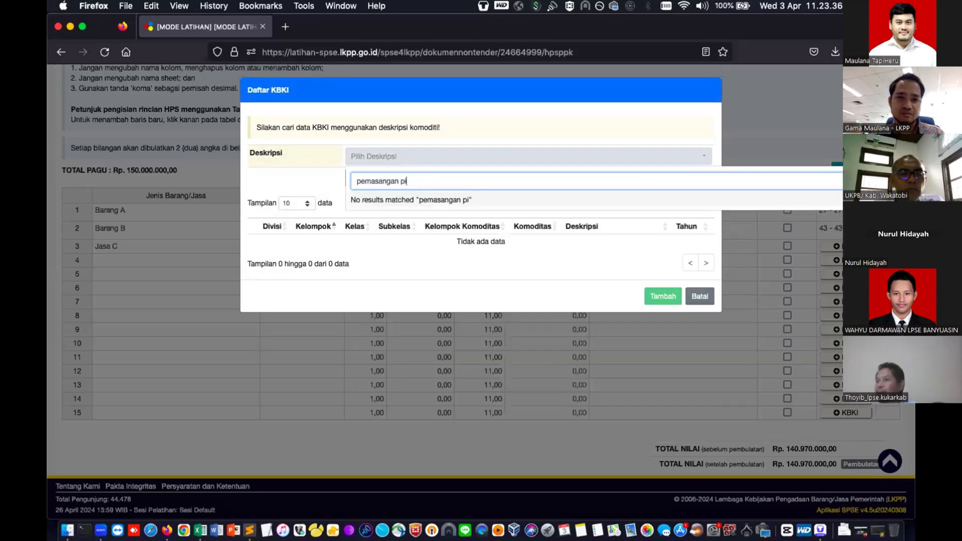
key("BackSpace")
key("BackSpace")
key("BackSpace")
key("super+a")
type("pem")
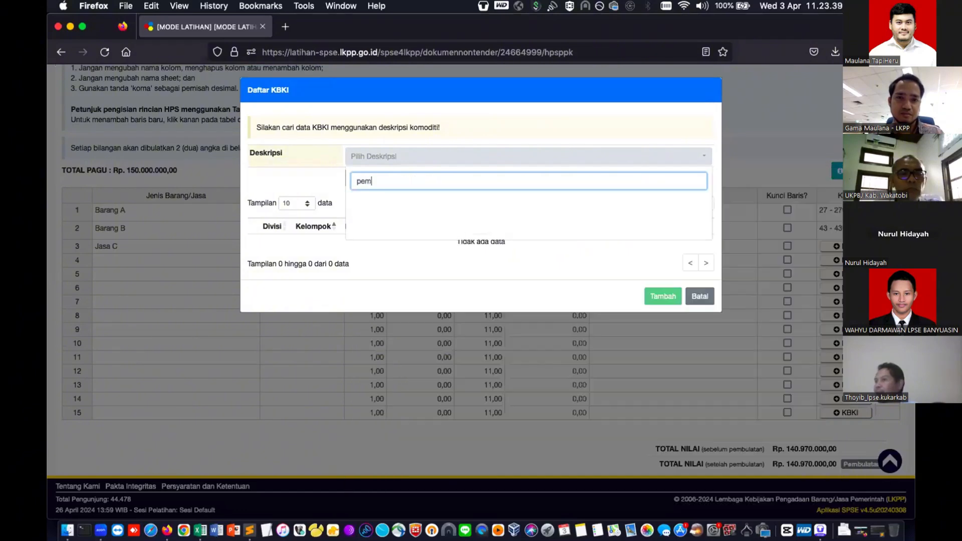
type("adam")
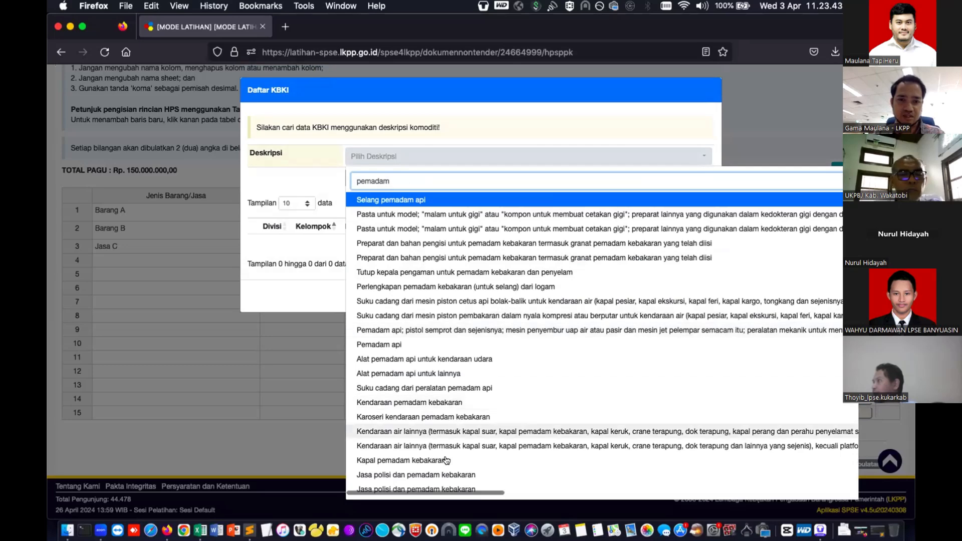
key("Down")
key("Down")
key("Down")
key("Down")
key("Down")
key("Down")
key("Down")
key("Down")
key("Down")
key("Down")
key("Down")
key("Down")
key("Down")
key("Down")
key("Down")
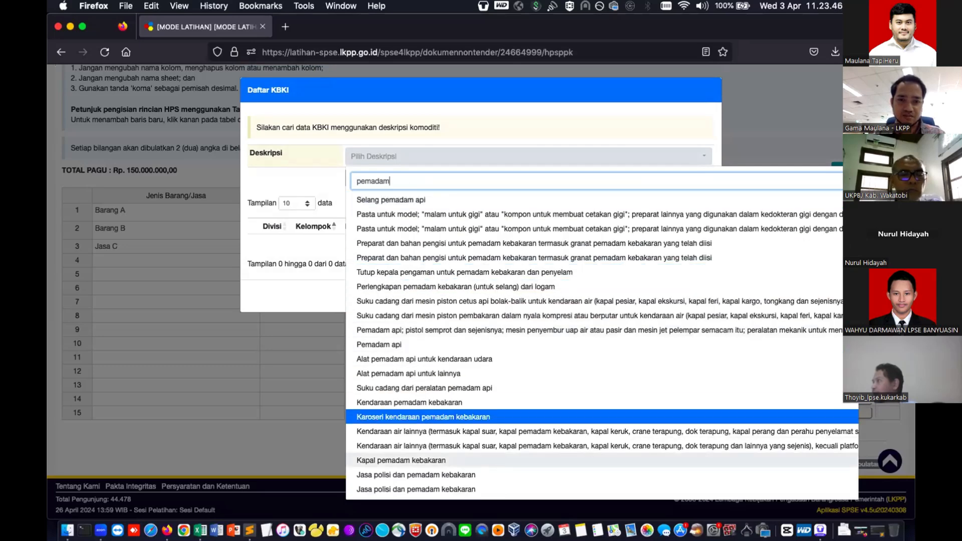
key("Down")
key("Down")
key("Down")
key("Down")
key("Down")
key("Down")
key("Down")
key("Down")
key("Down")
key("Down")
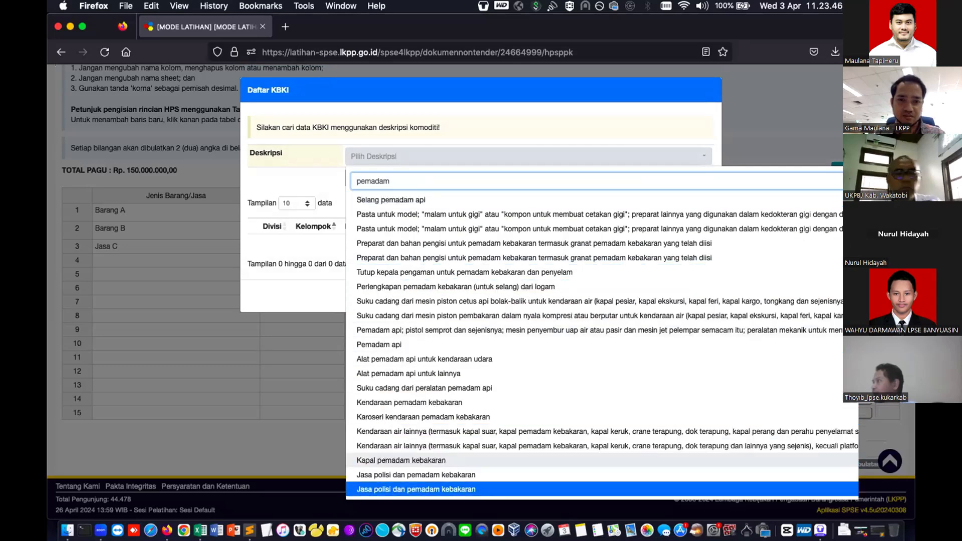
left_click(489, 474)
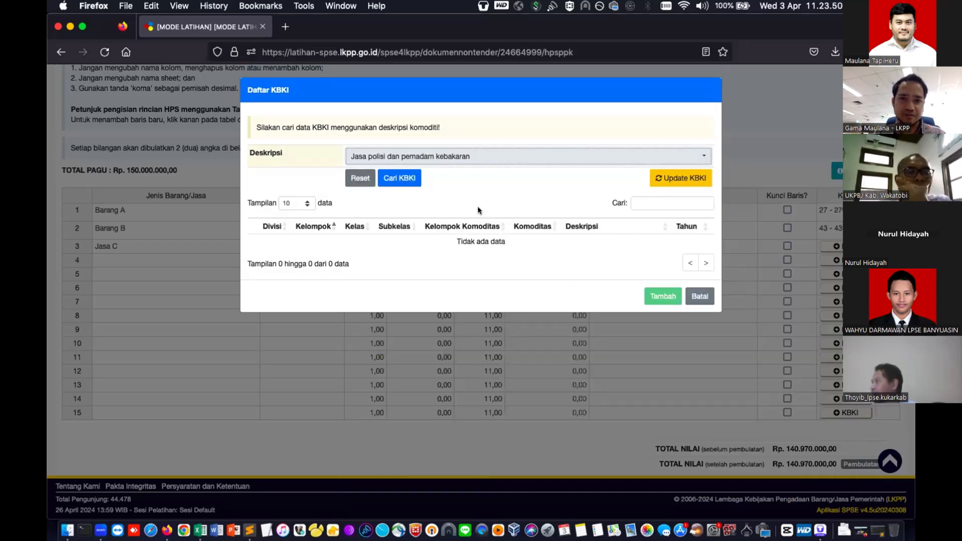
left_click(394, 179)
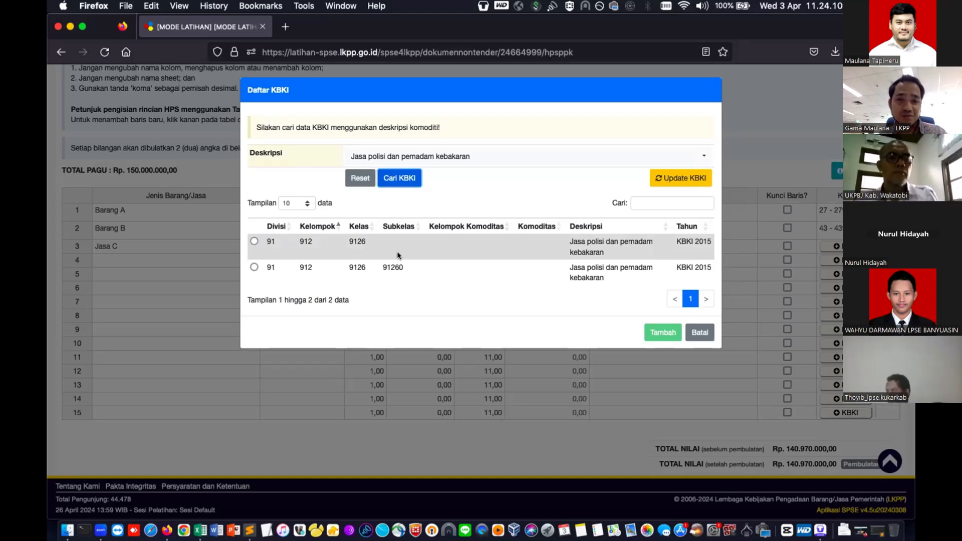
left_click(254, 241)
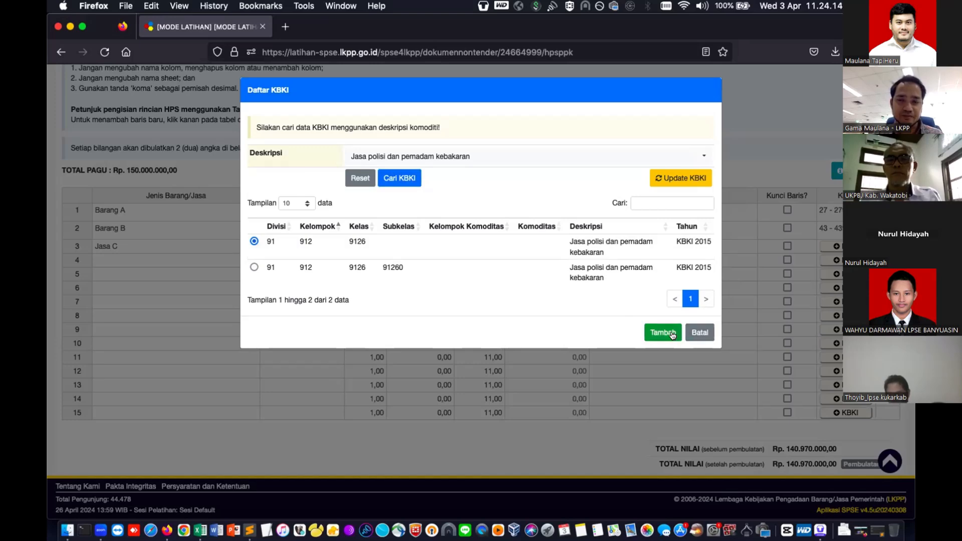
left_click(663, 332)
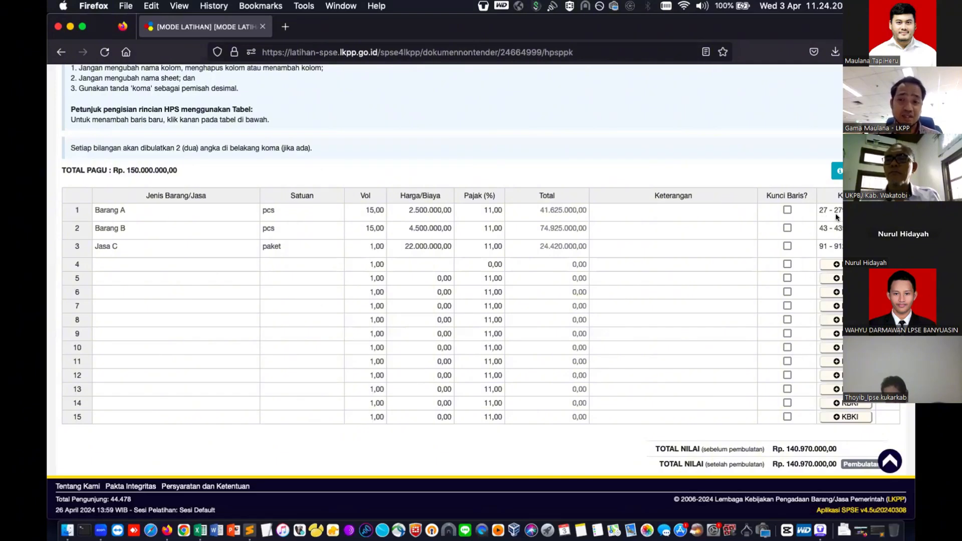
- Save the HPS table at Rp 140.970.000,00 and go back to Edit Paket step 2
scroll(776, 258, "down", 2)
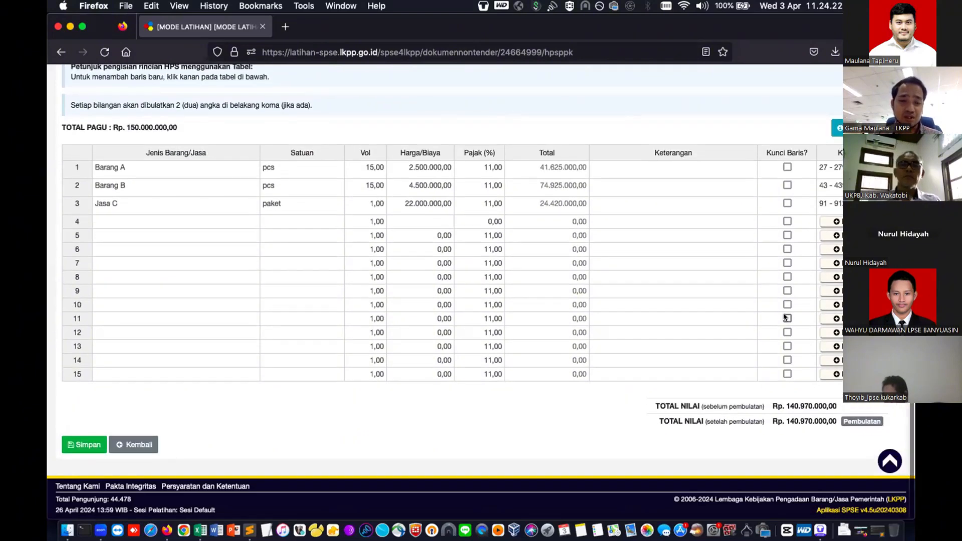
left_click(88, 444)
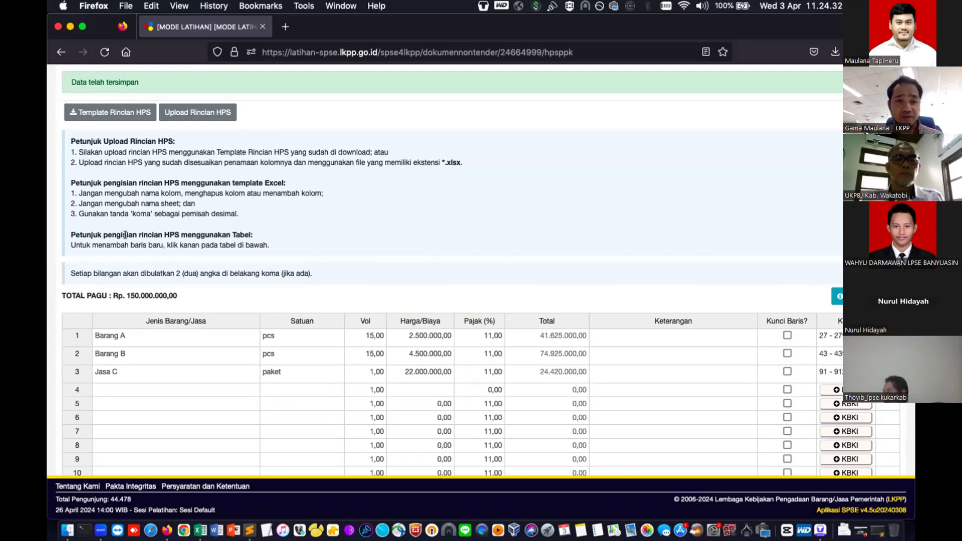
scroll(142, 310, "down", 4)
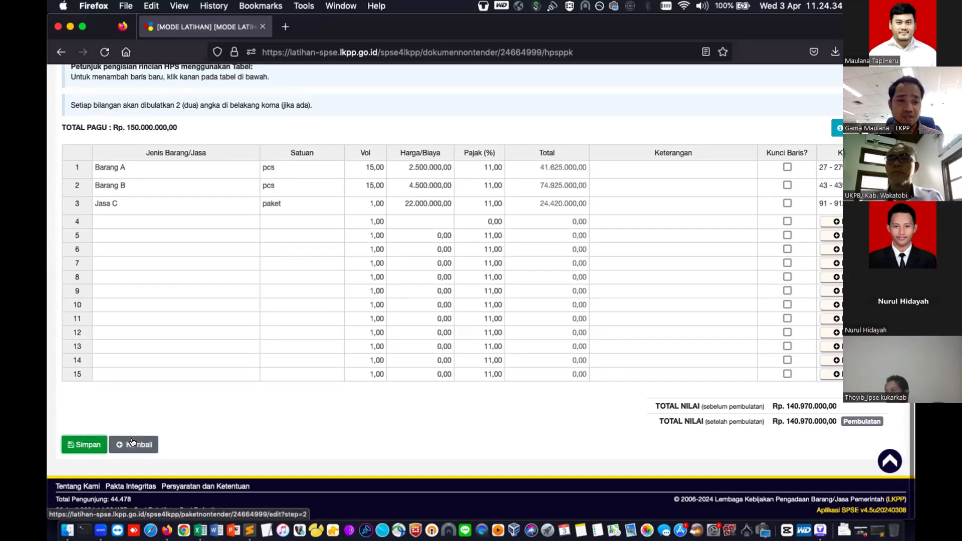
left_click(133, 443)
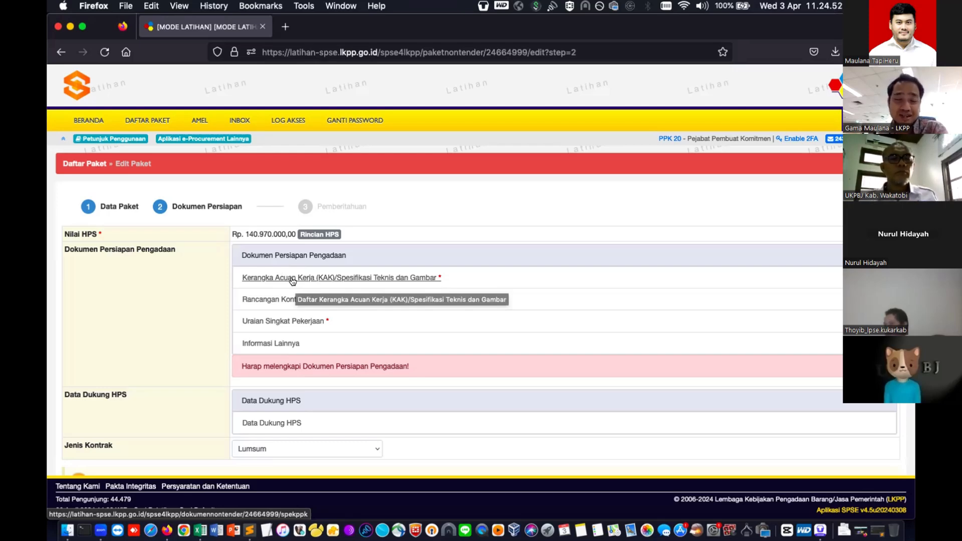
- Upload Permenperin_No.03_2014.pdf from Downloads as the KAK/Spesifikasi Teknis document
left_click(378, 277)
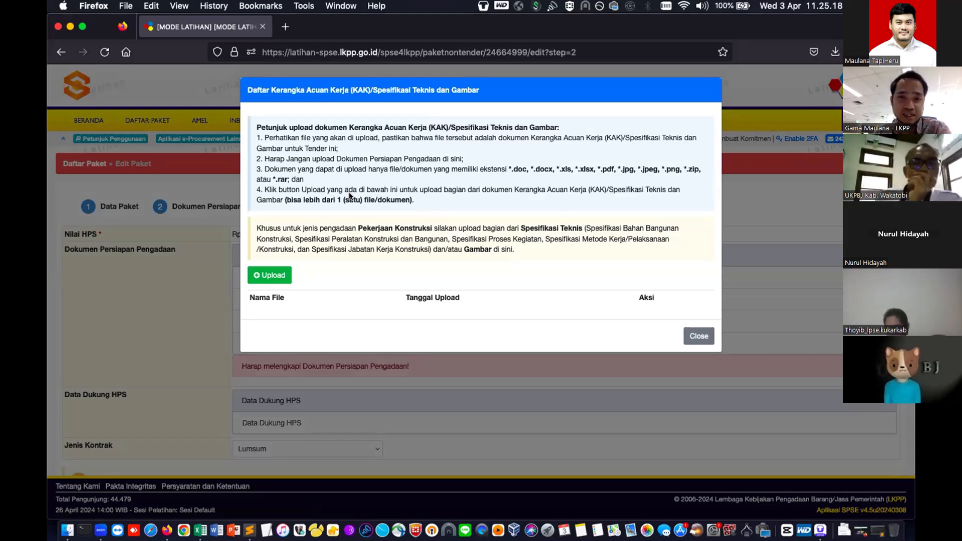
left_click(273, 275)
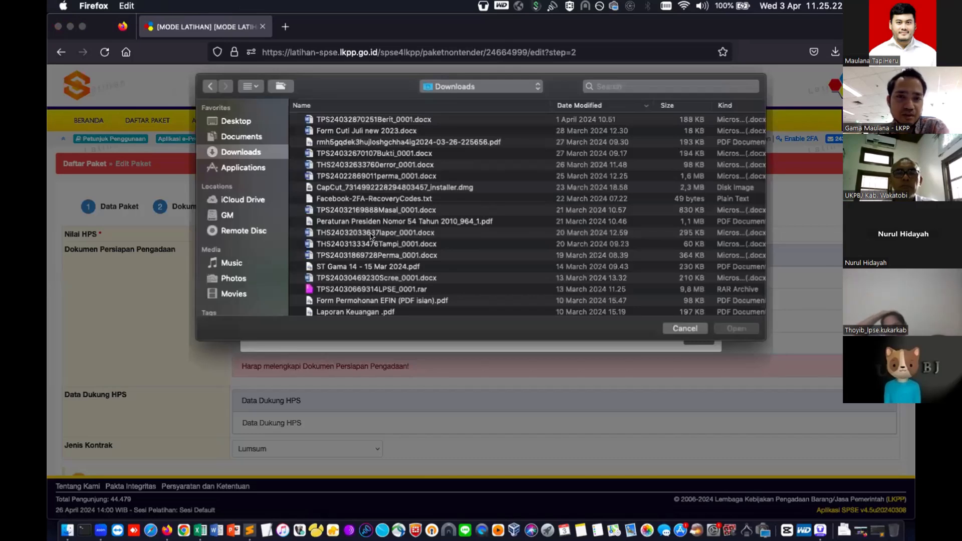
scroll(370, 236, "down", 5)
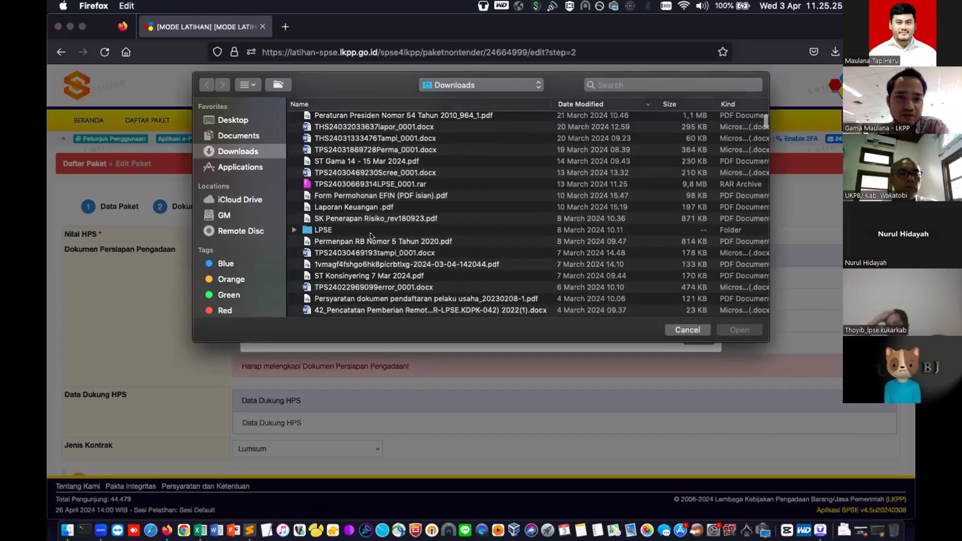
scroll(370, 235, "down", 3)
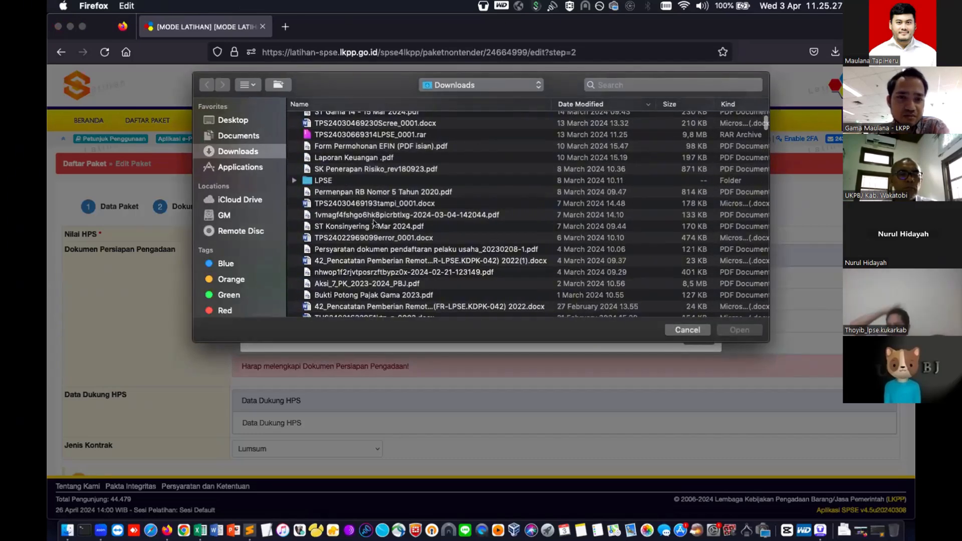
scroll(373, 223, "down", 3)
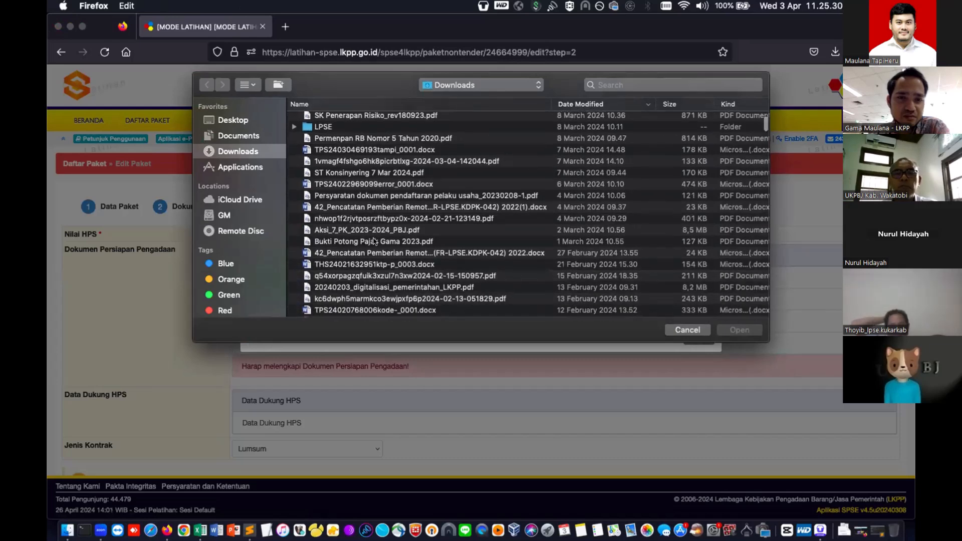
scroll(373, 241, "down", 5)
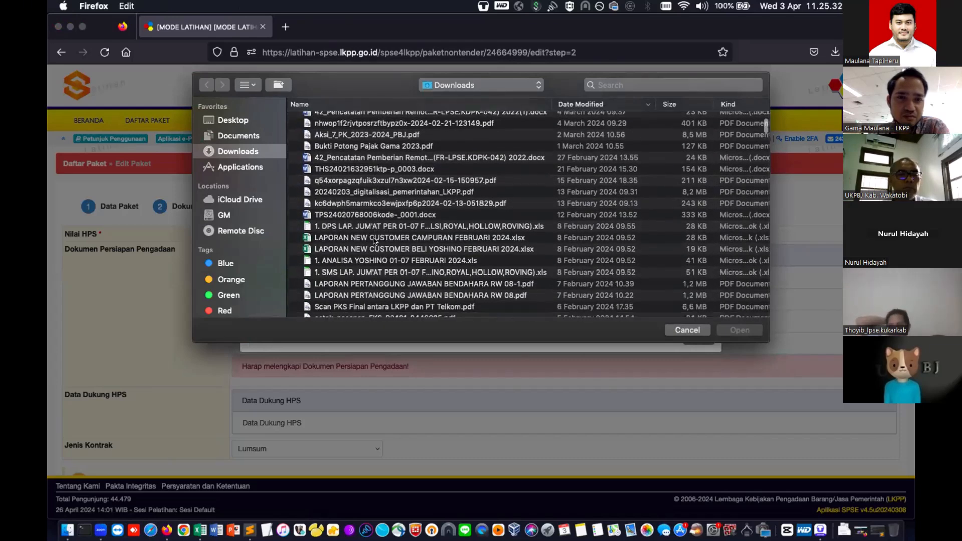
scroll(373, 242, "down", 5)
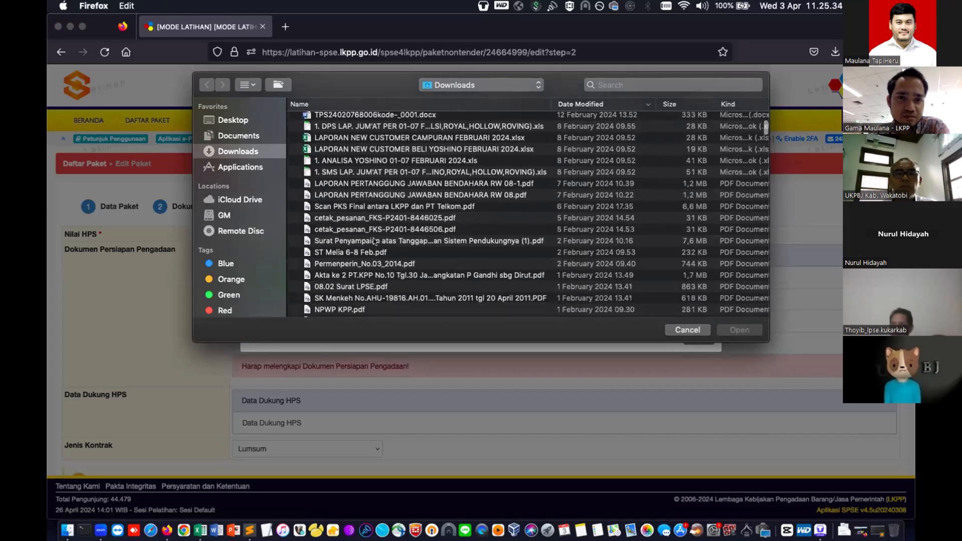
scroll(373, 242, "down", 1)
left_click(391, 209)
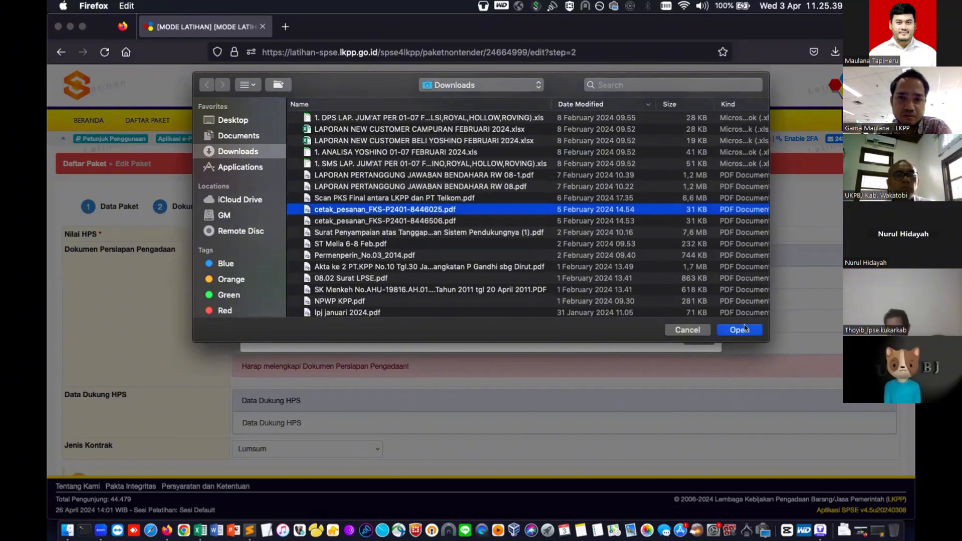
left_click(352, 256)
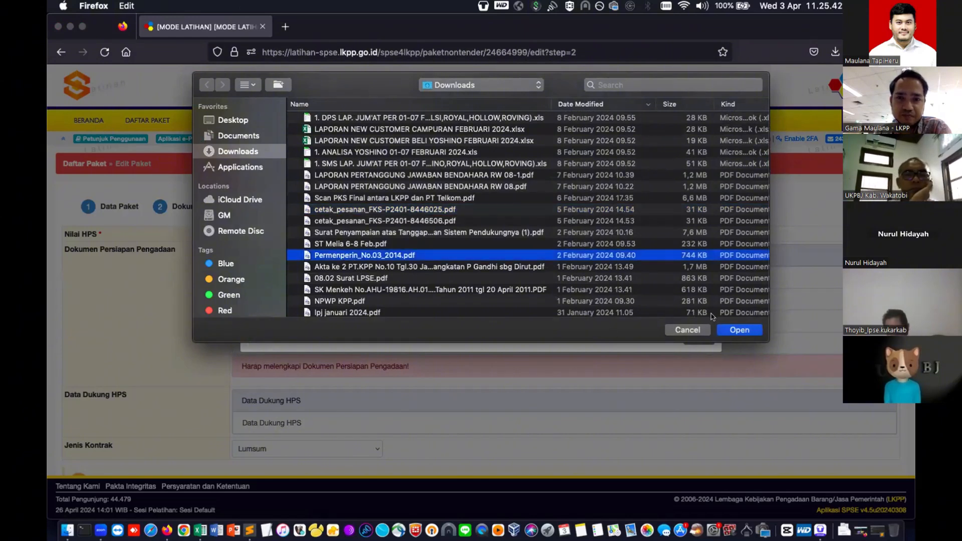
left_click(725, 331)
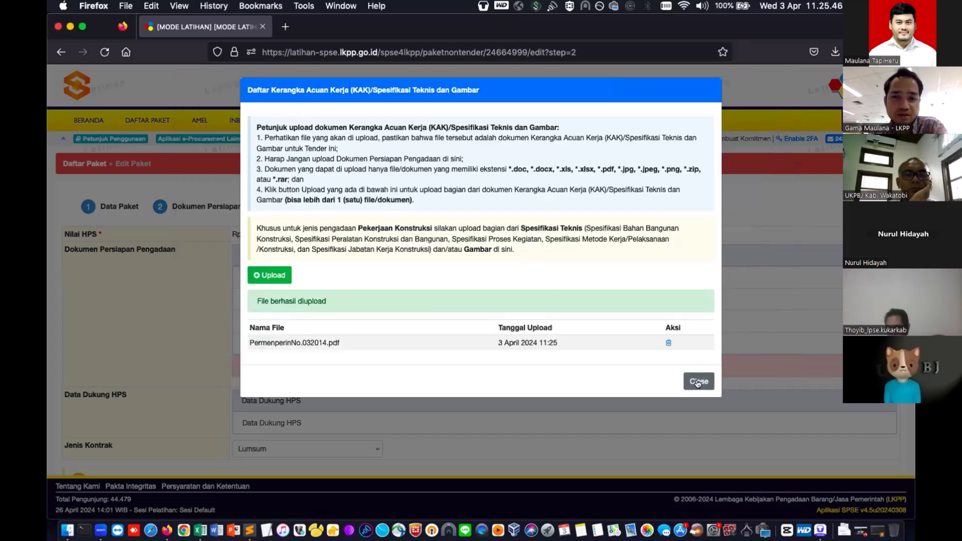
left_click(698, 382)
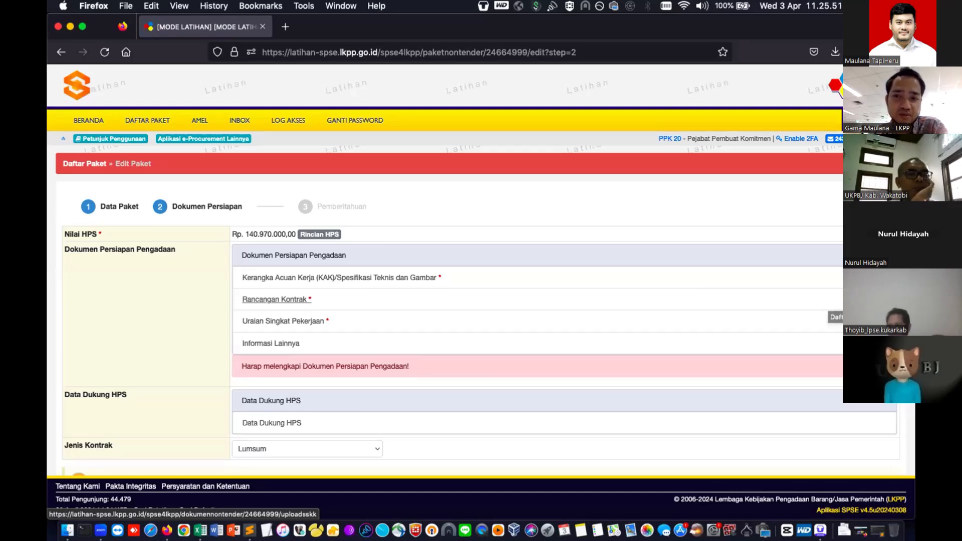
- Upload cetakpesananFKSP24018446025.pdf from Downloads as the Rancangan Kontrak document
left_click(275, 299)
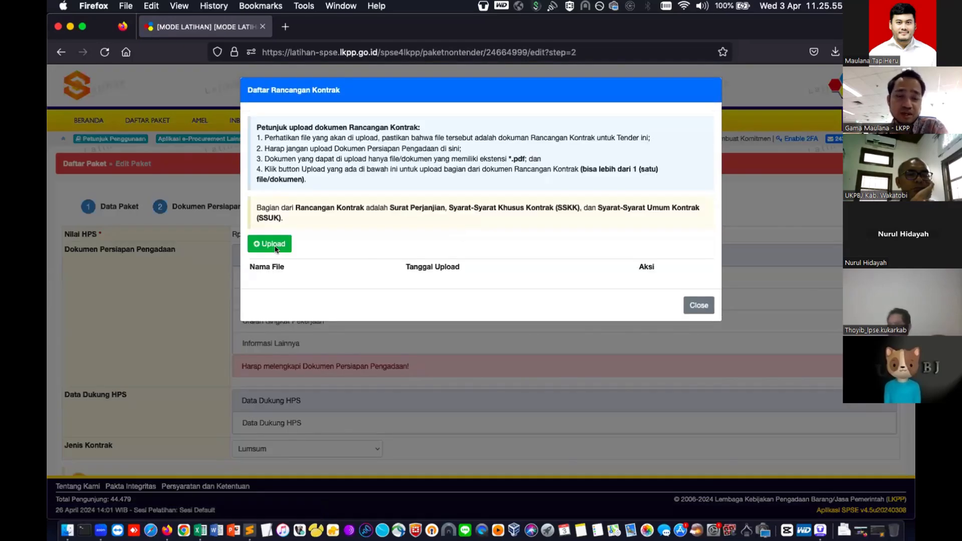
left_click(274, 243)
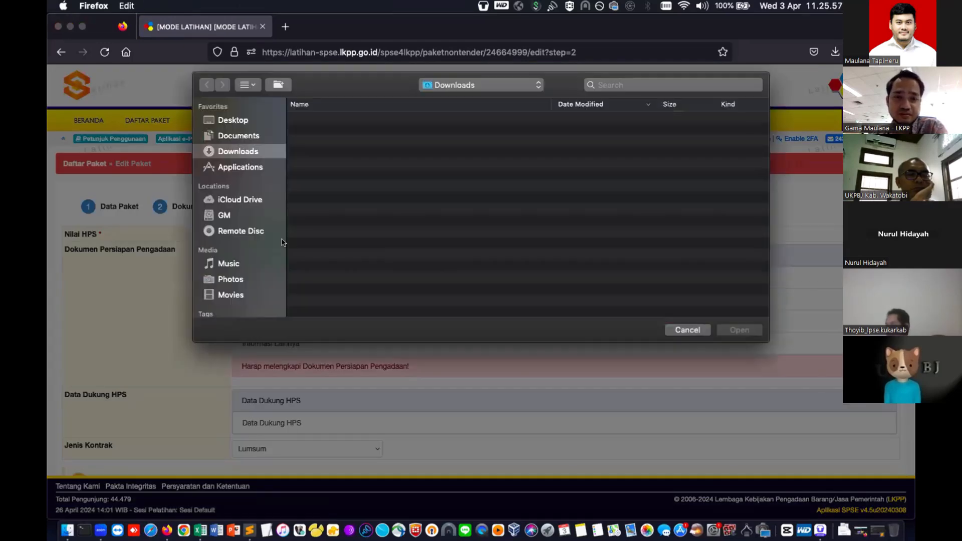
scroll(381, 280, "down", 4)
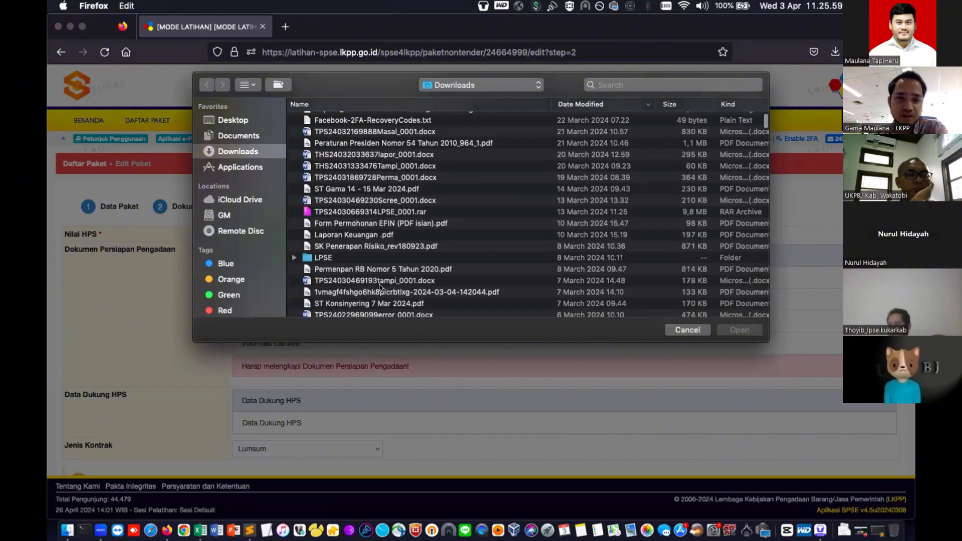
scroll(379, 286, "down", 10)
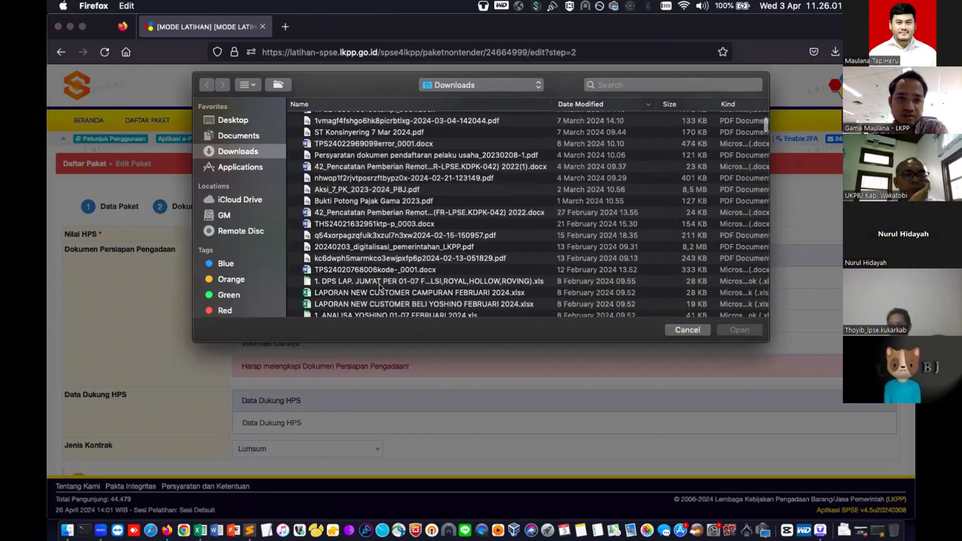
scroll(379, 285, "down", 4)
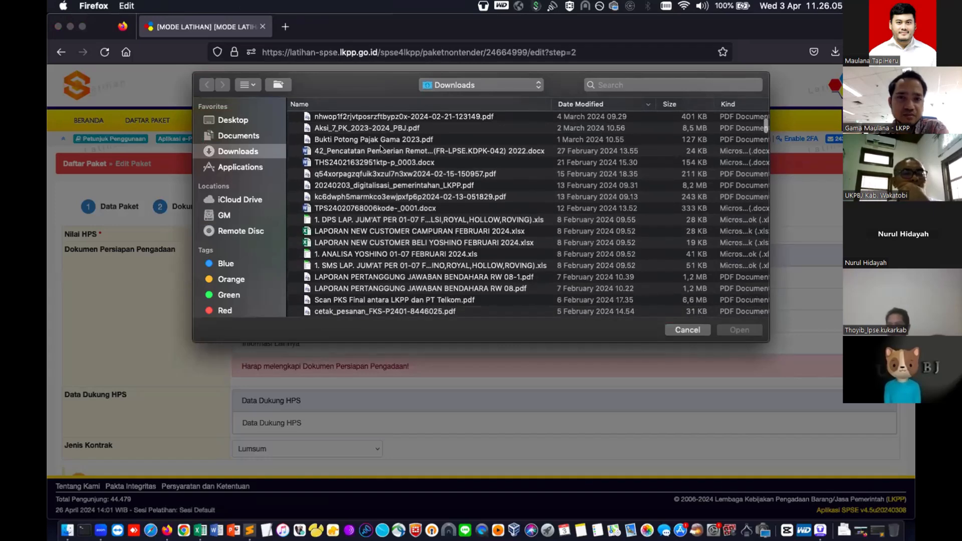
scroll(381, 165, "down", 4)
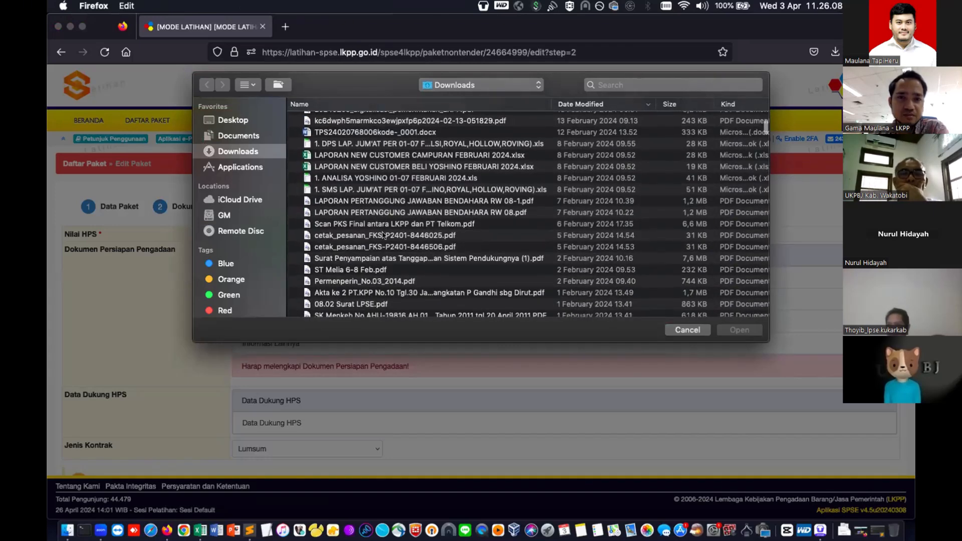
left_click(382, 235)
left_click(382, 235)
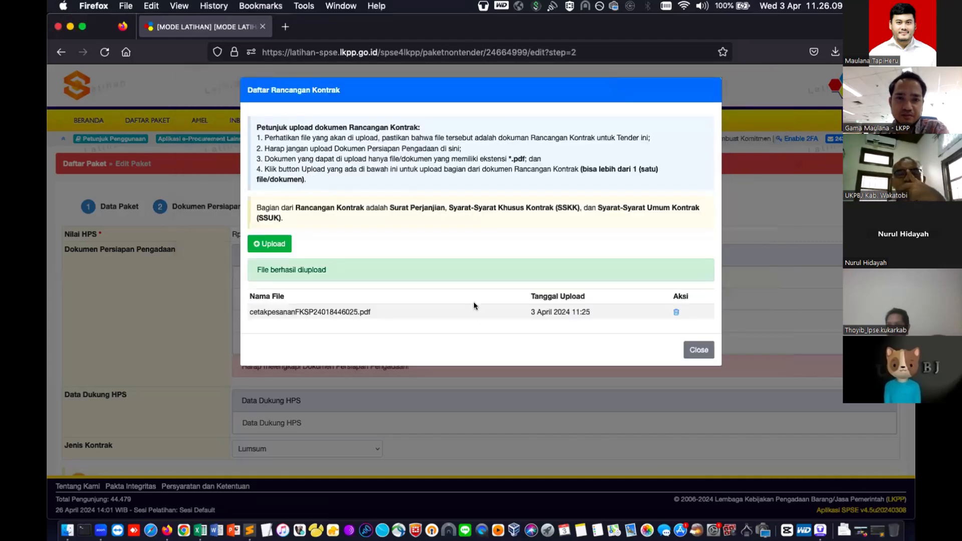
left_click(699, 349)
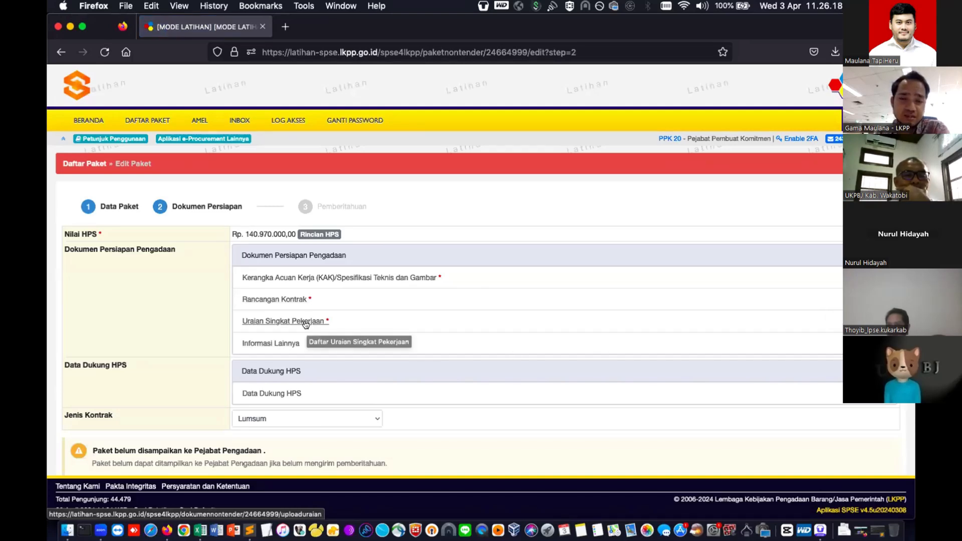
- Upload Daftar LPSE Jabodetabek.pdf from Downloads under Uraian Singkat Pekerjaan
left_click(306, 321)
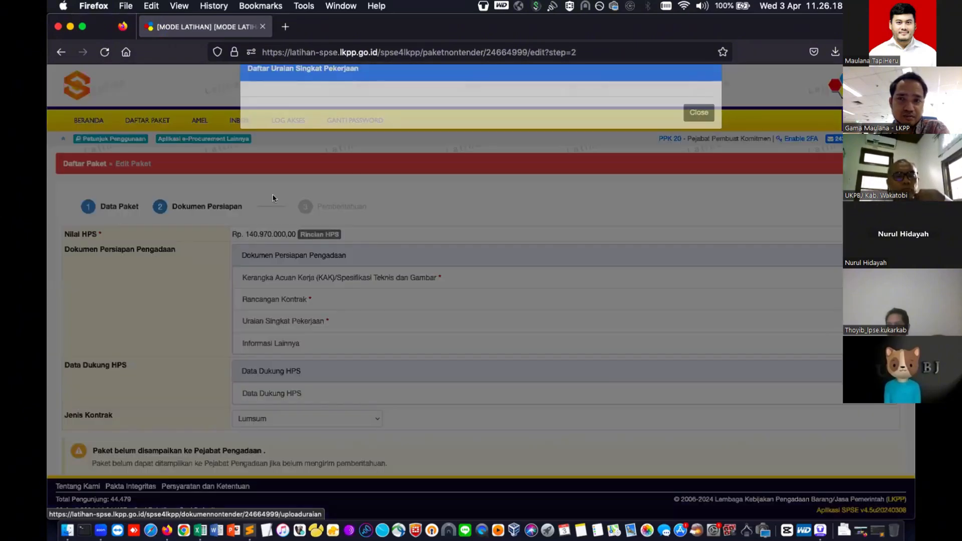
left_click(273, 198)
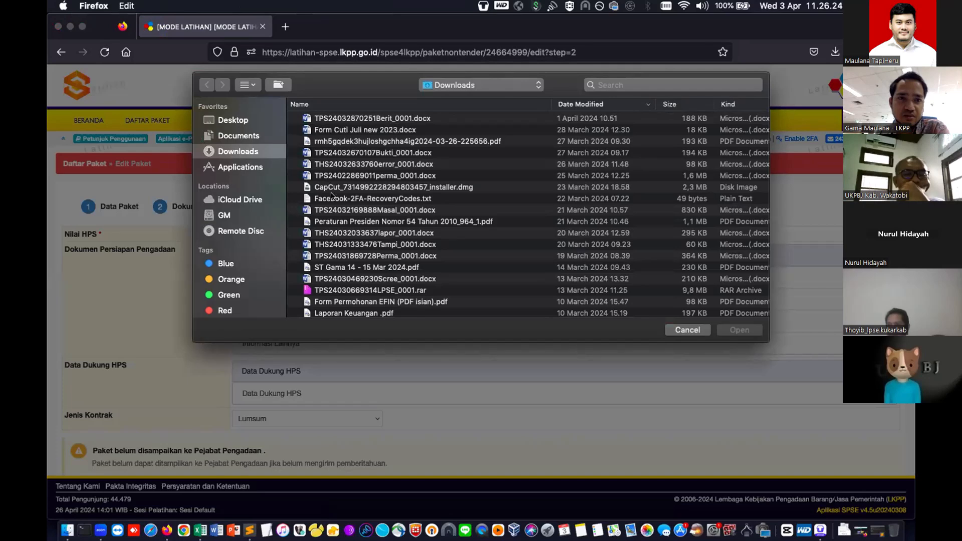
scroll(331, 195, "down", 20)
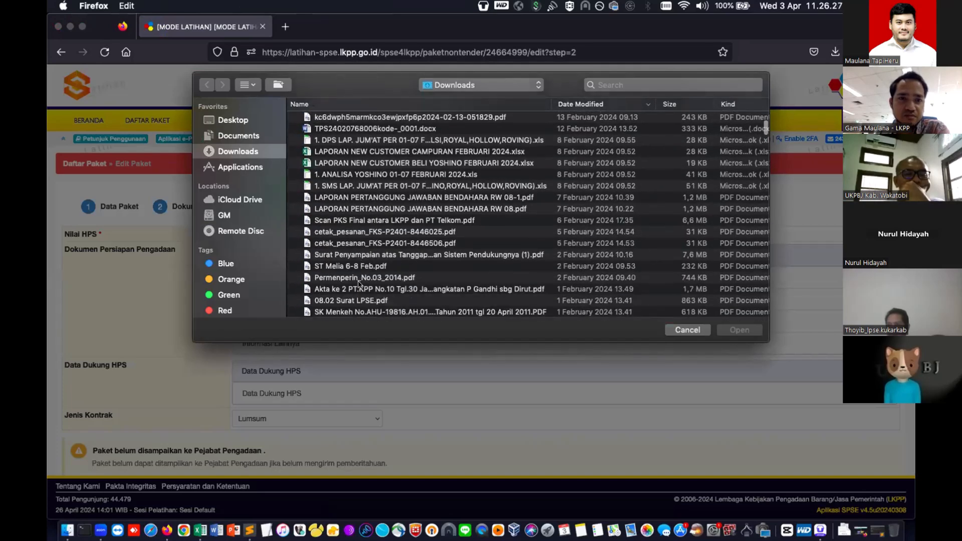
scroll(359, 283, "down", 5)
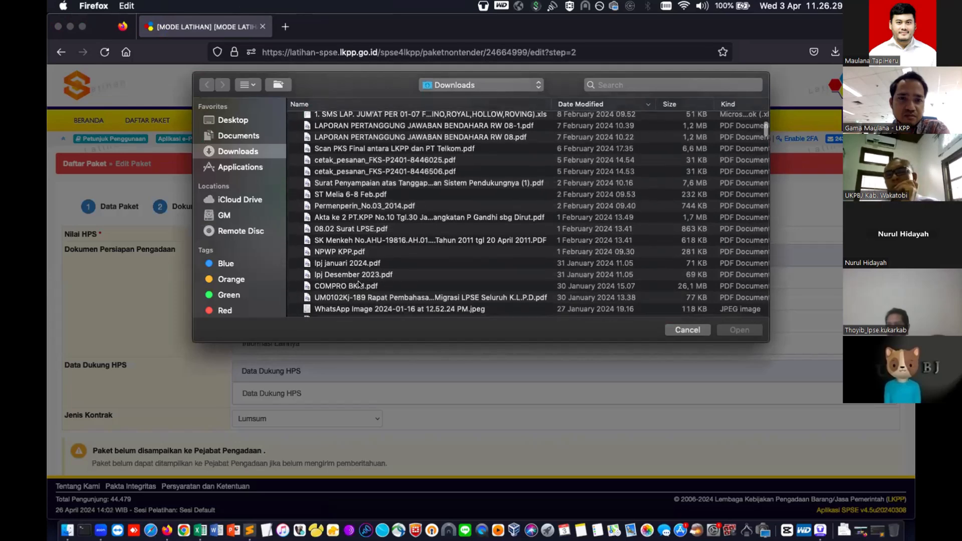
scroll(359, 284, "down", 1)
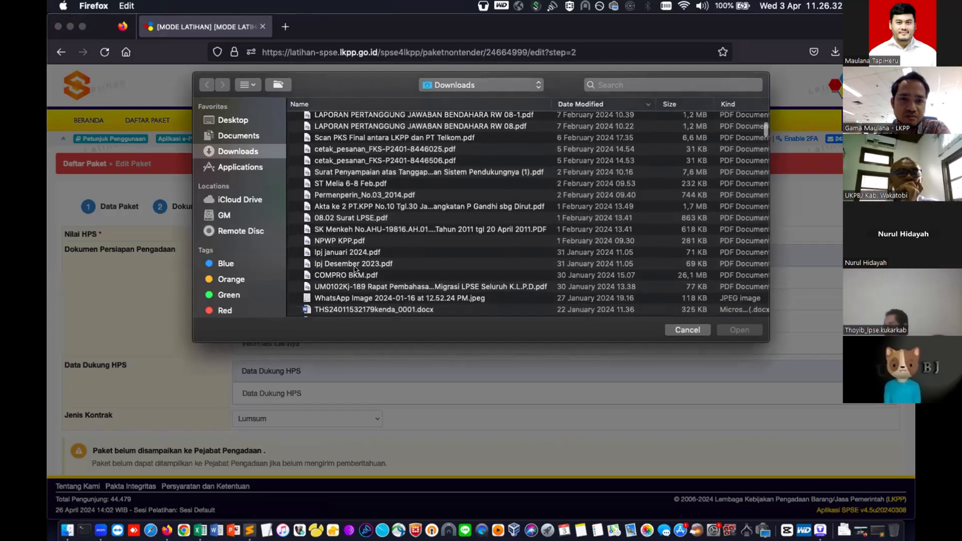
scroll(356, 281, "down", 8)
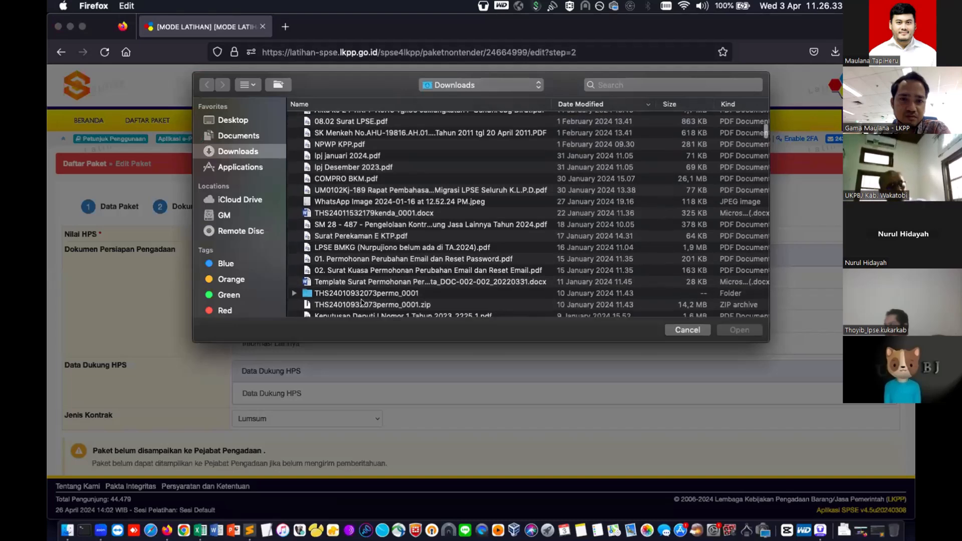
scroll(361, 302, "down", 8)
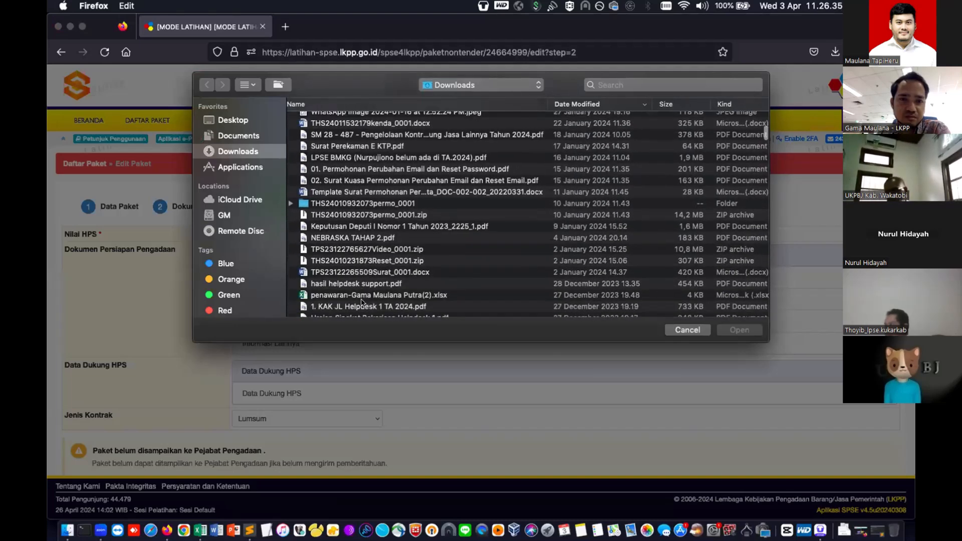
scroll(361, 302, "down", 10)
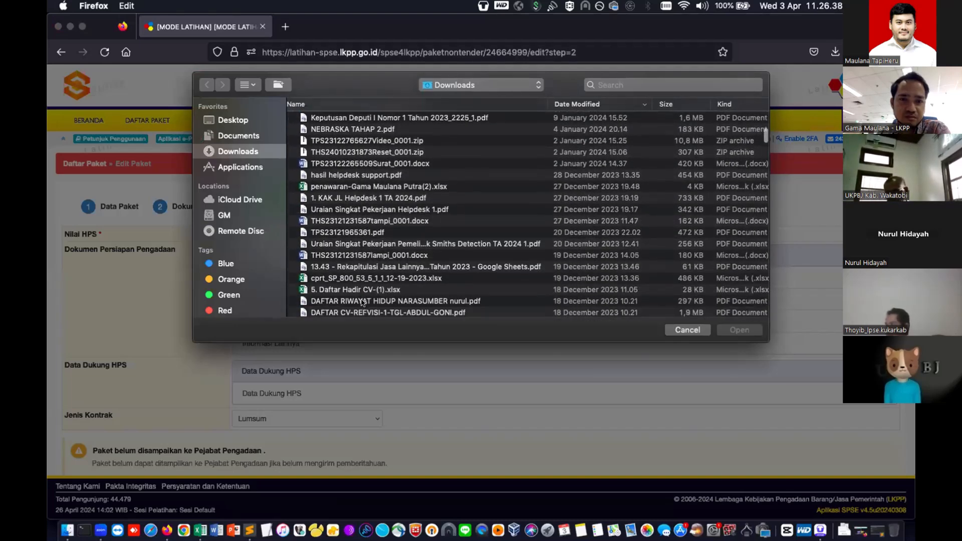
scroll(361, 302, "down", 9)
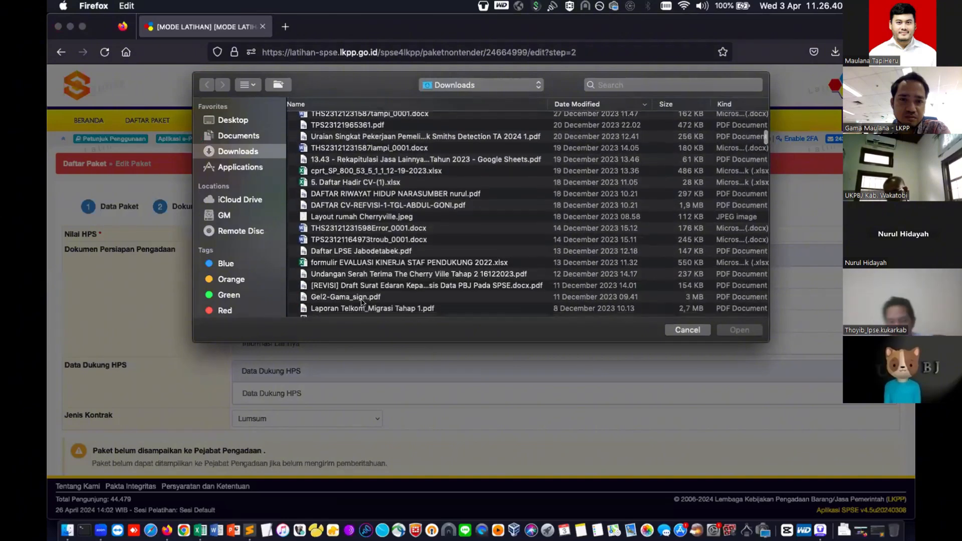
scroll(361, 302, "down", 3)
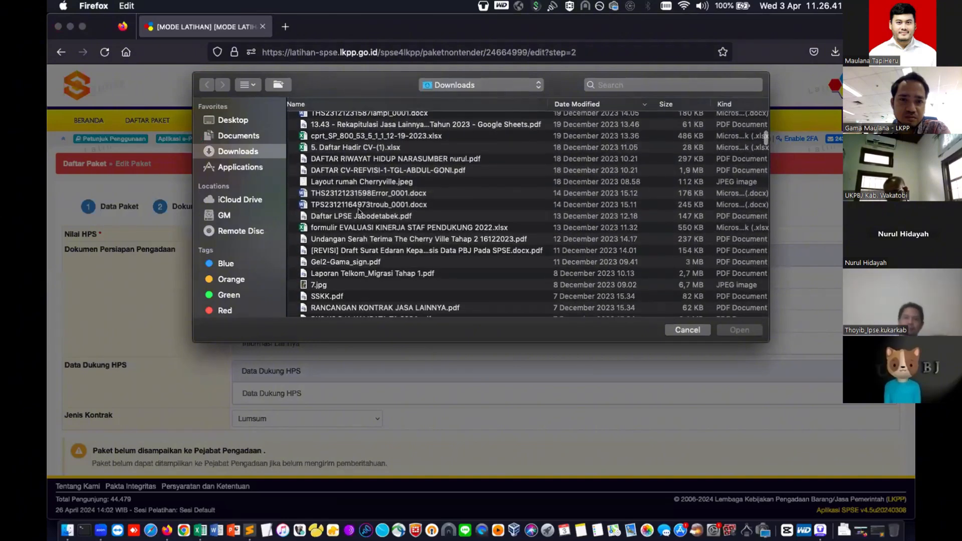
left_click(356, 216)
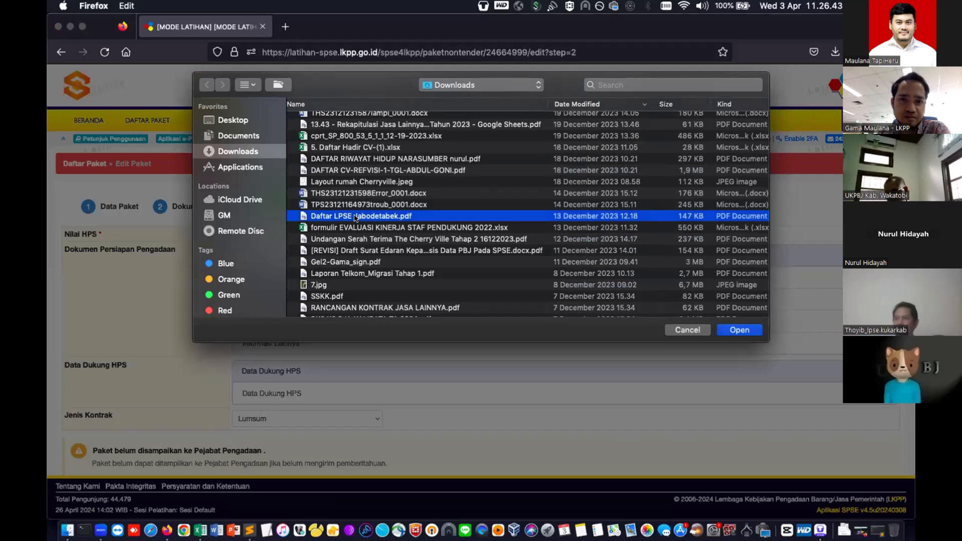
double_click(354, 218)
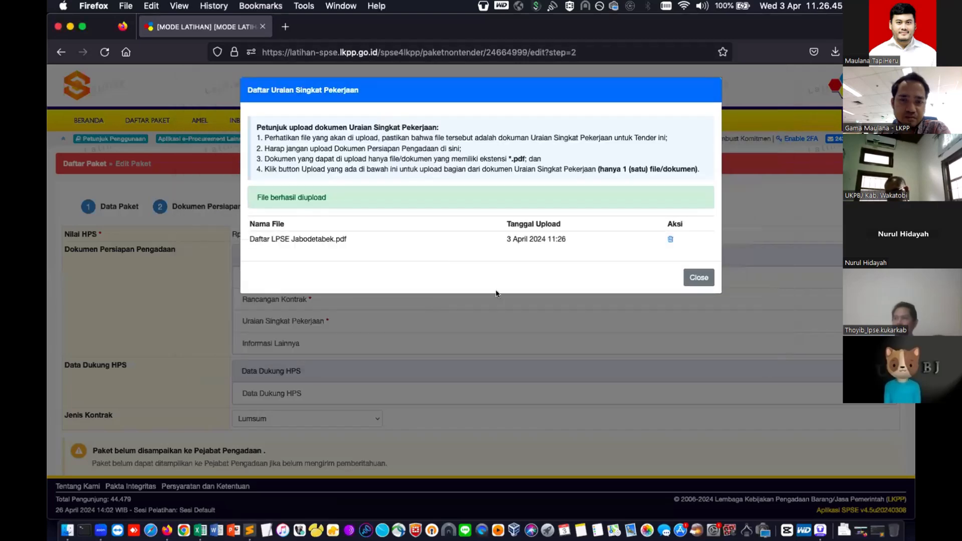
left_click(698, 277)
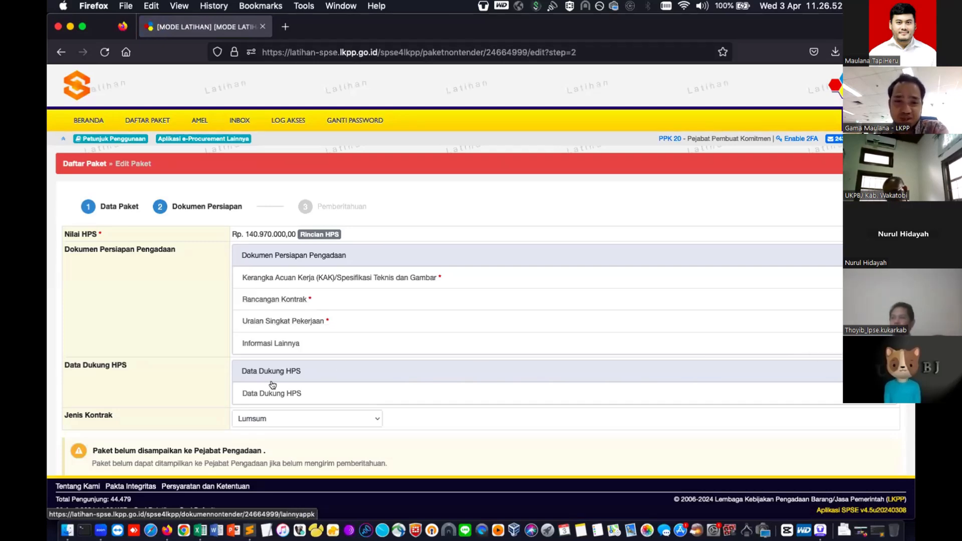
- Upload Permenperin_No.03_2014.pdf from Downloads as the Data Dukung HPS file
scroll(268, 389, "down", 3)
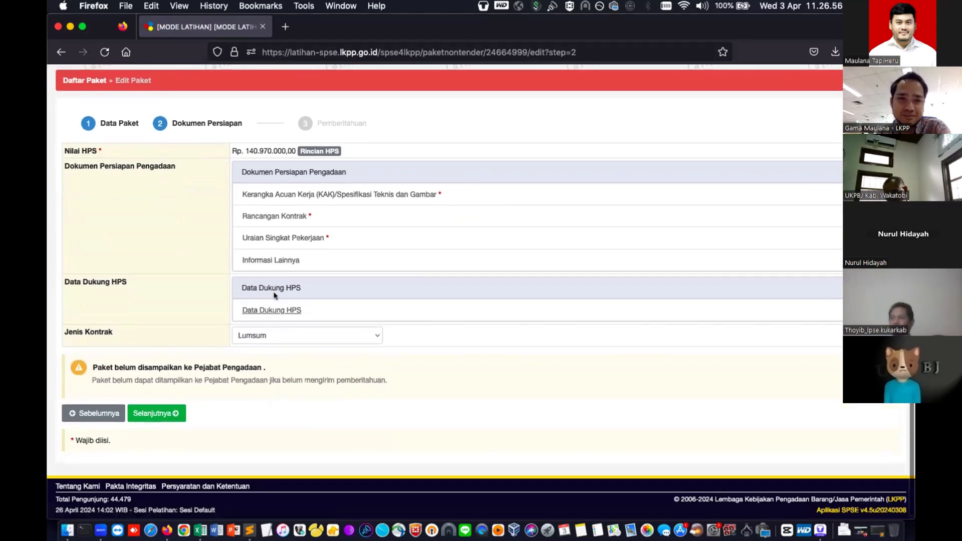
scroll(274, 309, "up", 1)
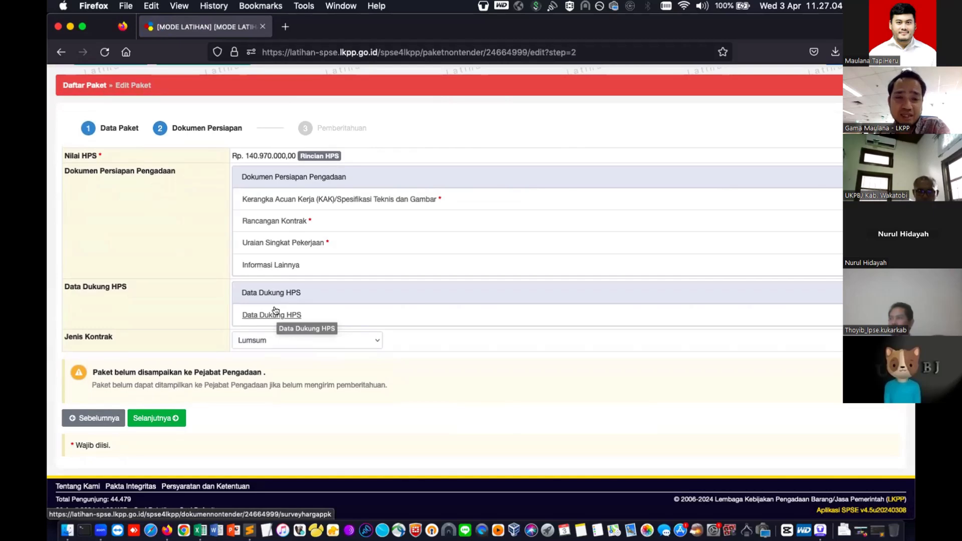
left_click(275, 310)
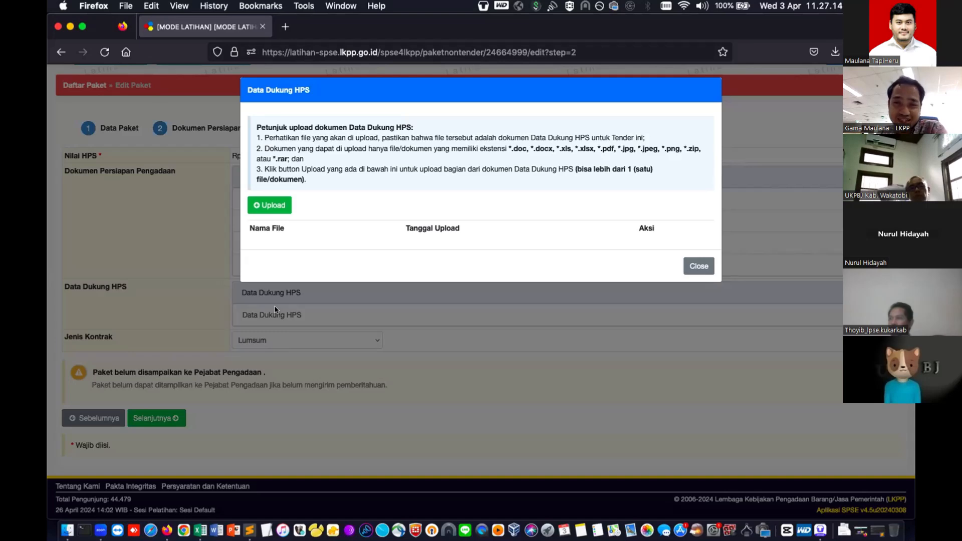
left_click(269, 206)
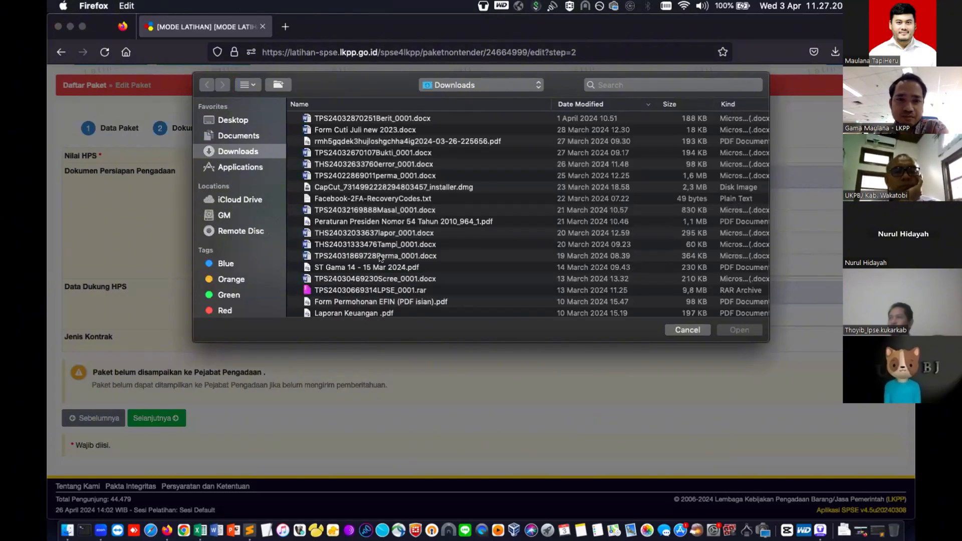
scroll(381, 258, "down", 8)
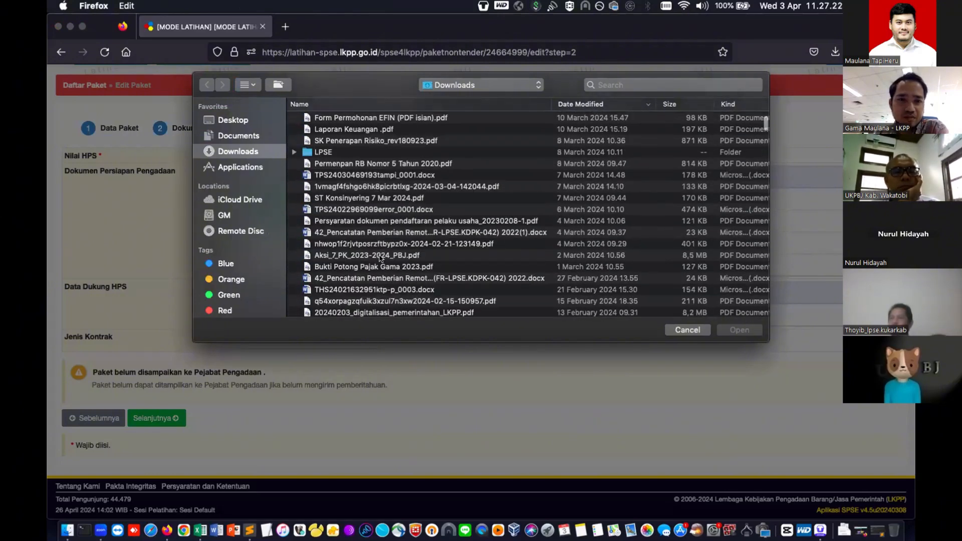
scroll(380, 258, "down", 10)
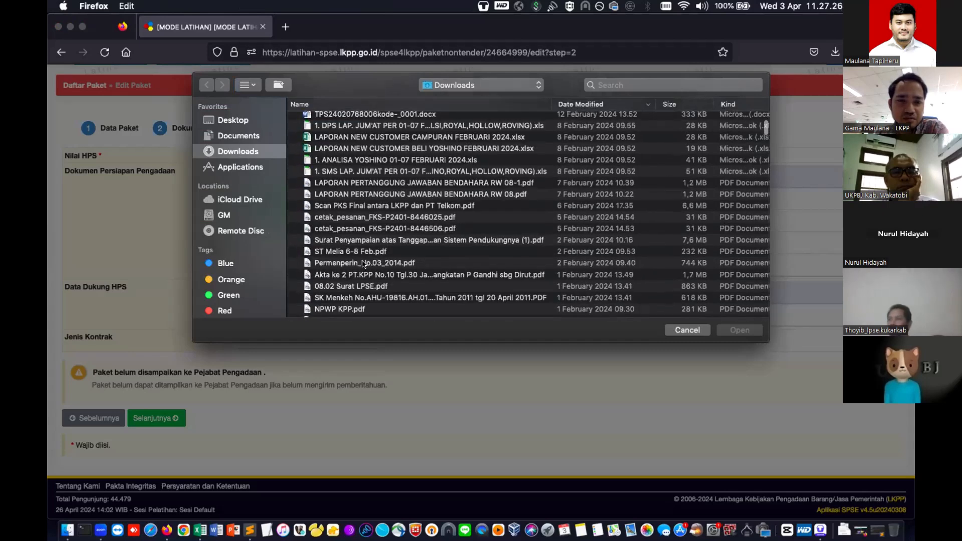
left_click(364, 264)
double_click(363, 264)
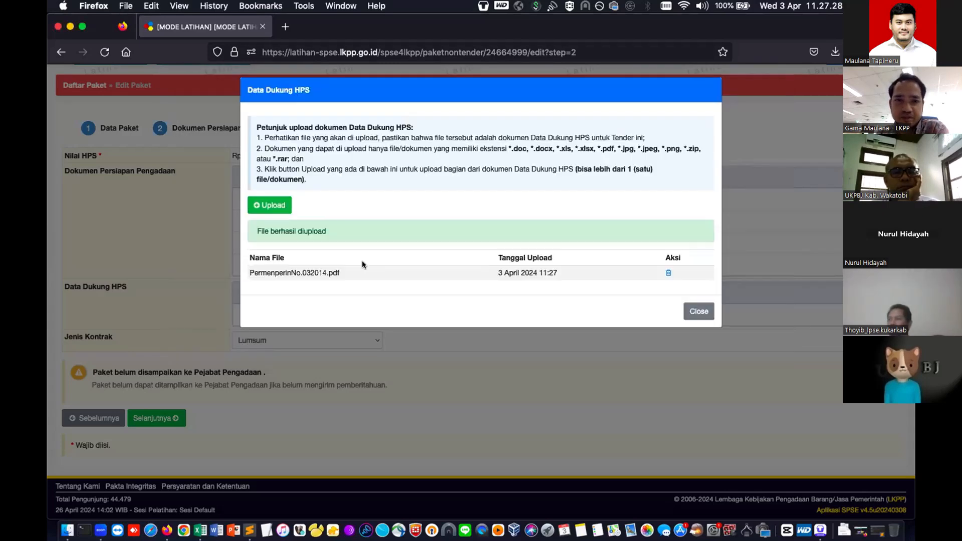
left_click(698, 311)
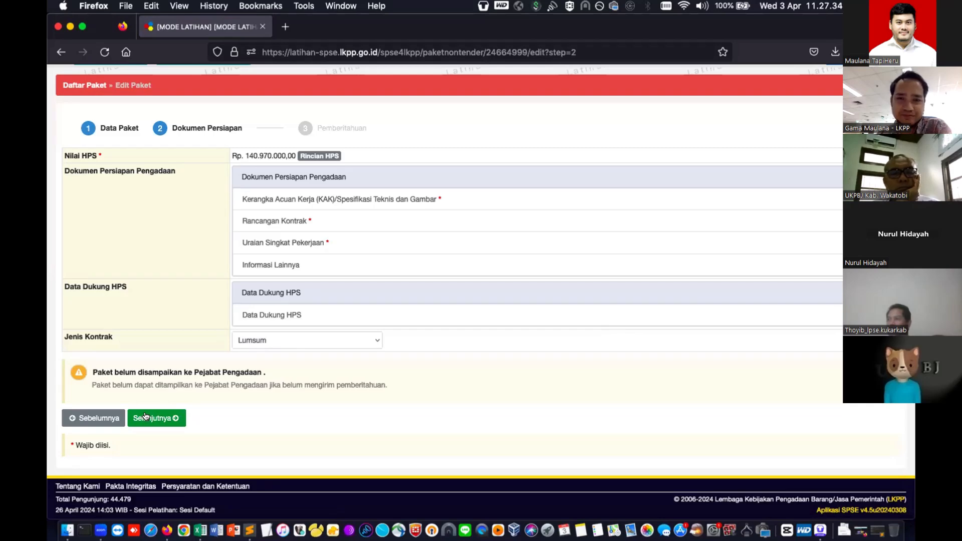
- Continue to the Pemberitahuan step and choose PP 20 as the package's Pejabat Pengadaan
left_click(146, 417)
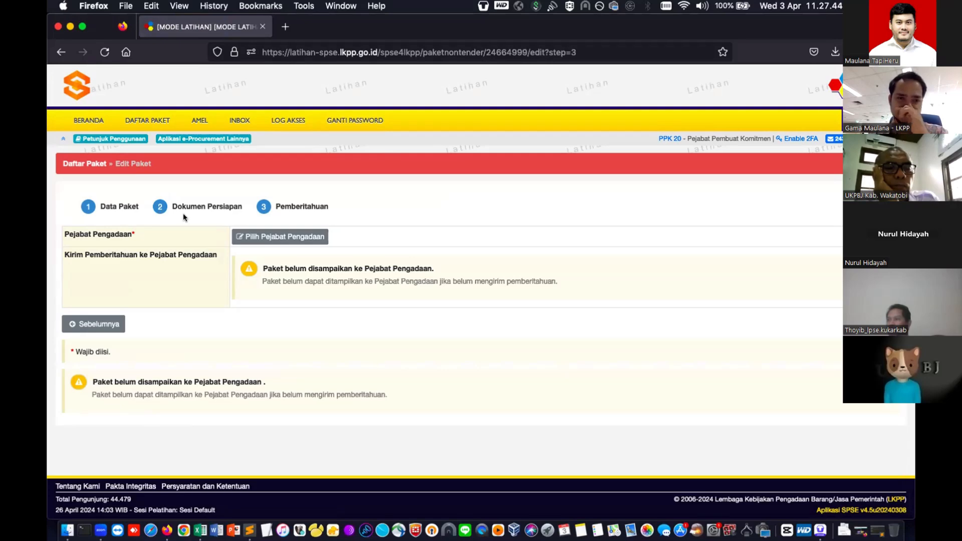
left_click(268, 238)
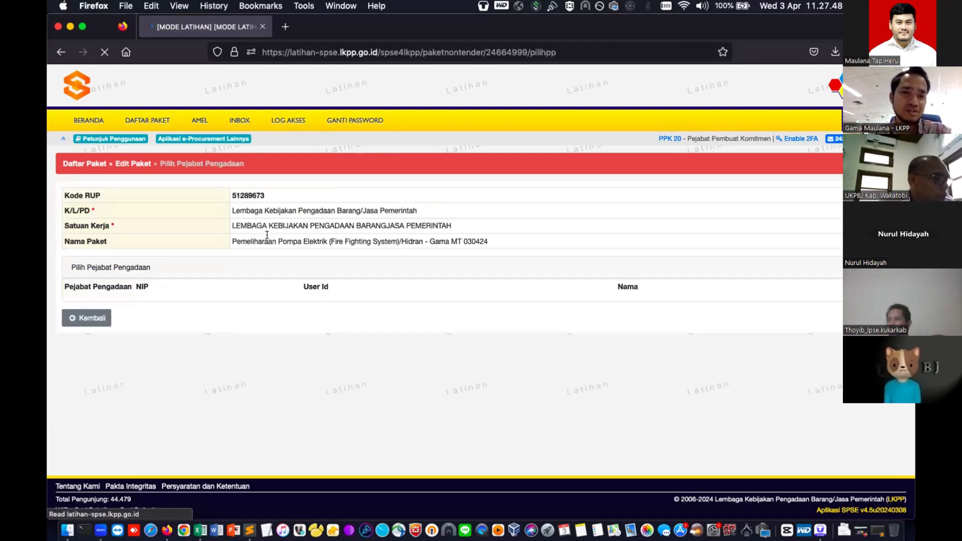
left_click(821, 284)
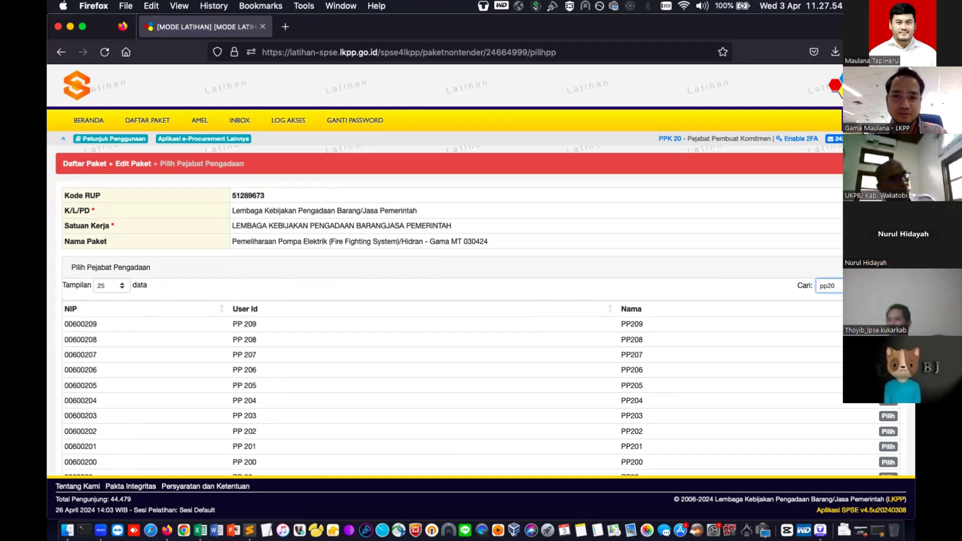
scroll(446, 301, "down", 2)
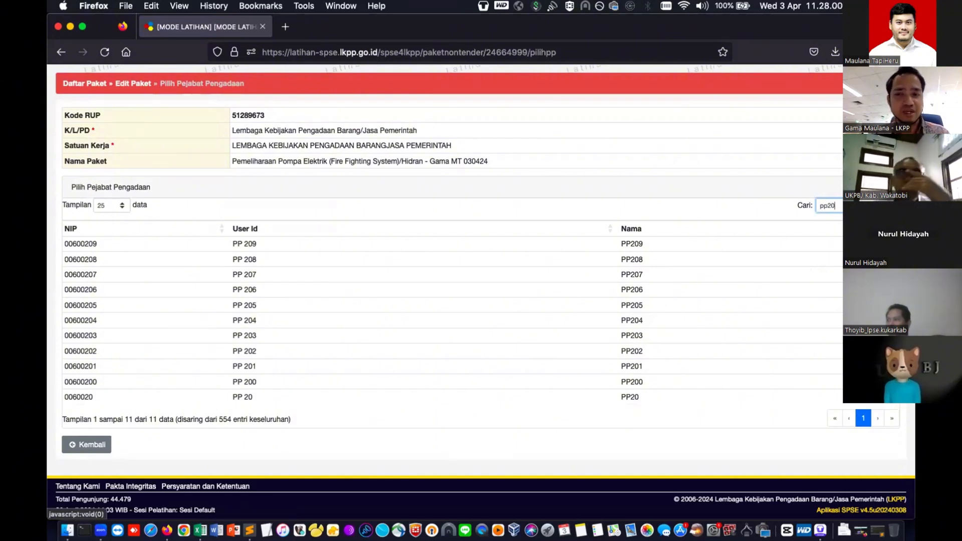
left_click(874, 396)
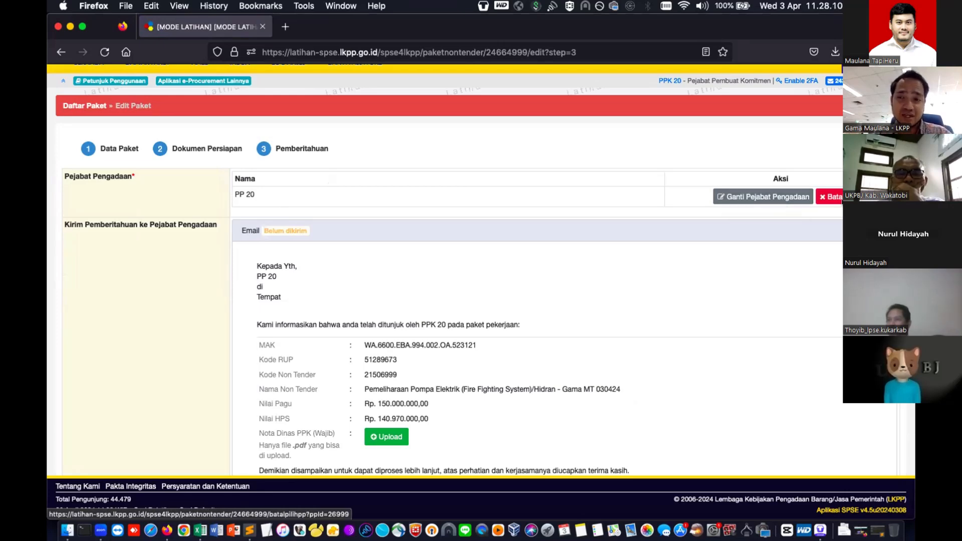
- Attach cetak_pesanan_FKS-P2401-8446025.pdf from Downloads as the Nota Dinas PPK
scroll(723, 261, "down", 3)
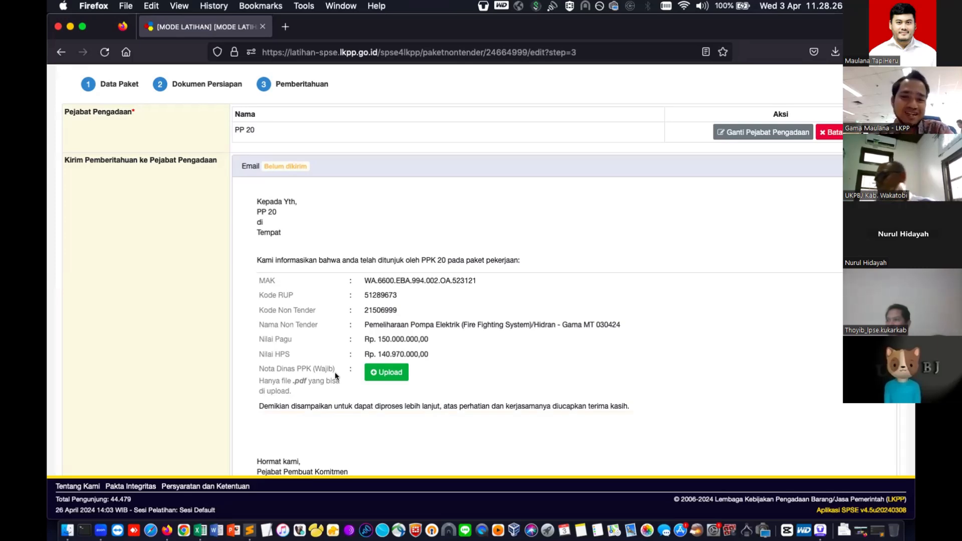
left_click(380, 373)
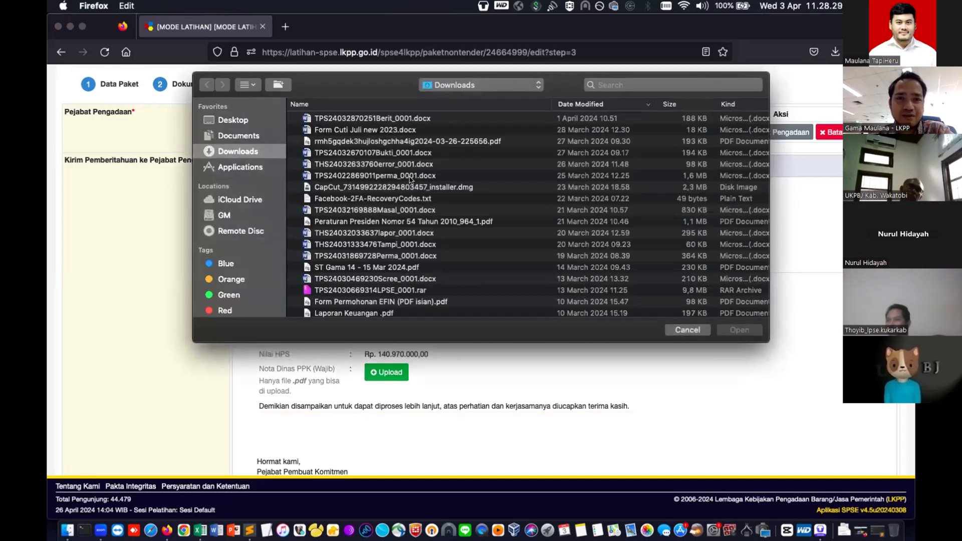
scroll(409, 178, "down", 15)
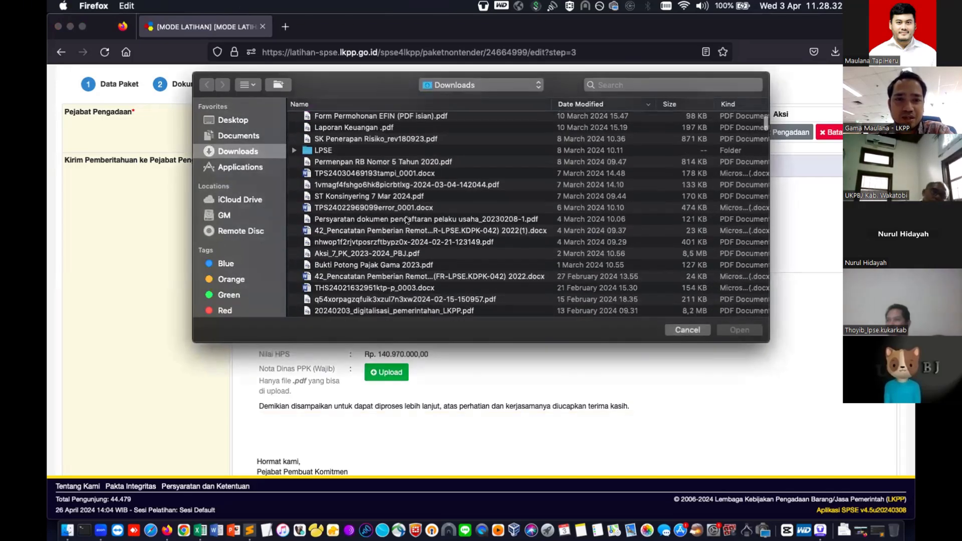
scroll(406, 220, "down", 5)
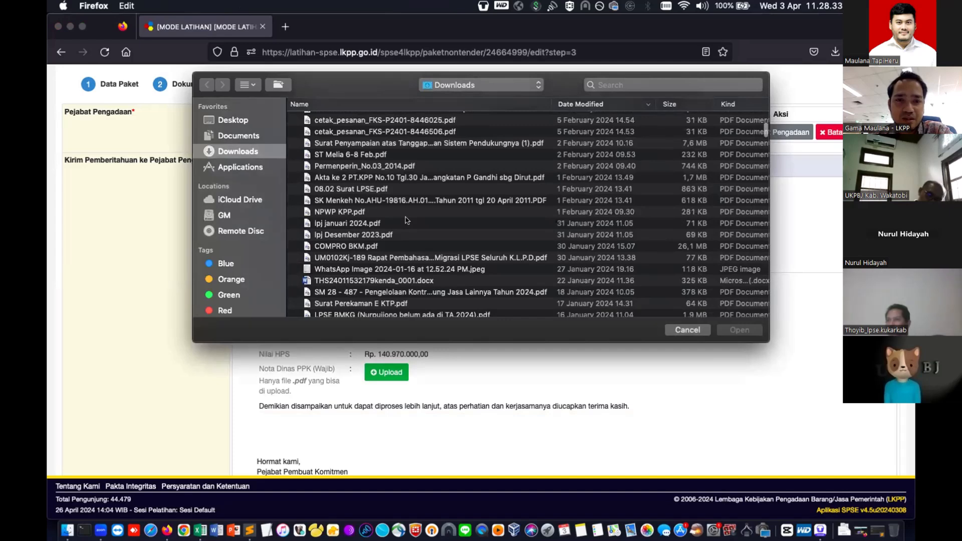
scroll(407, 220, "down", 3)
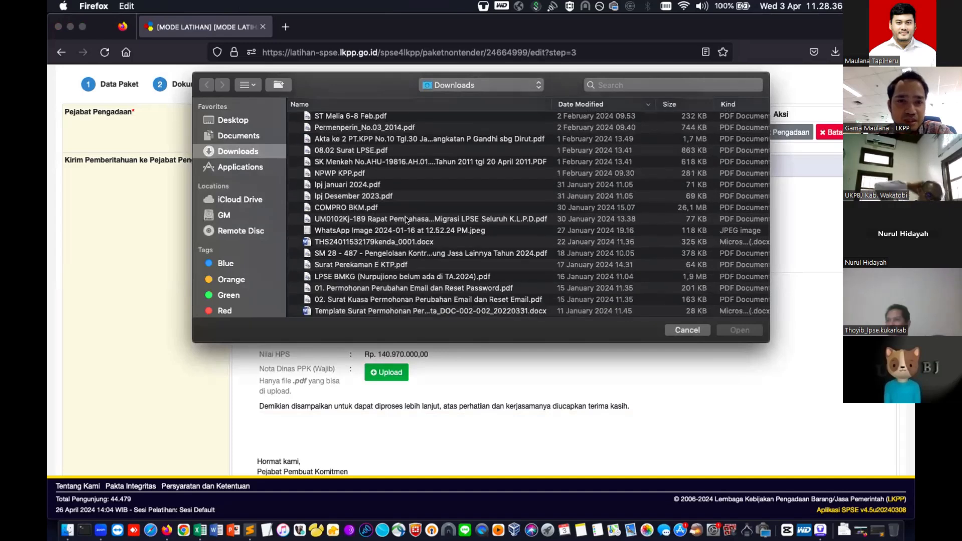
scroll(407, 220, "down", 6)
scroll(387, 289, "down", 5)
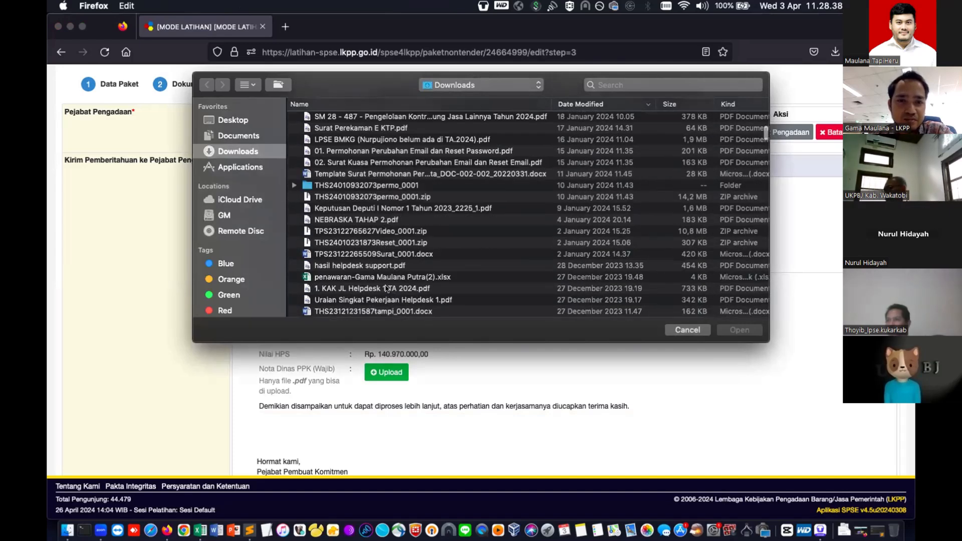
scroll(388, 289, "down", 4)
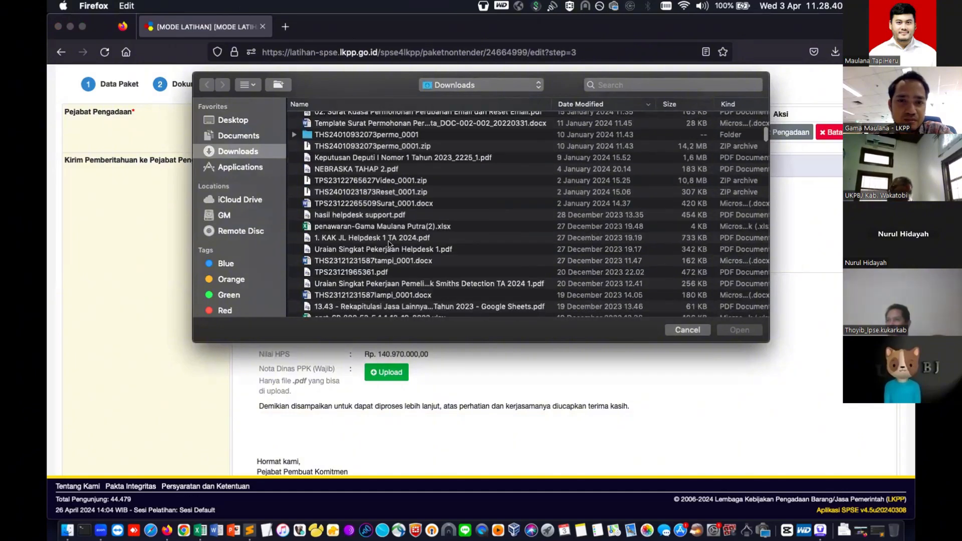
scroll(388, 244, "down", 4)
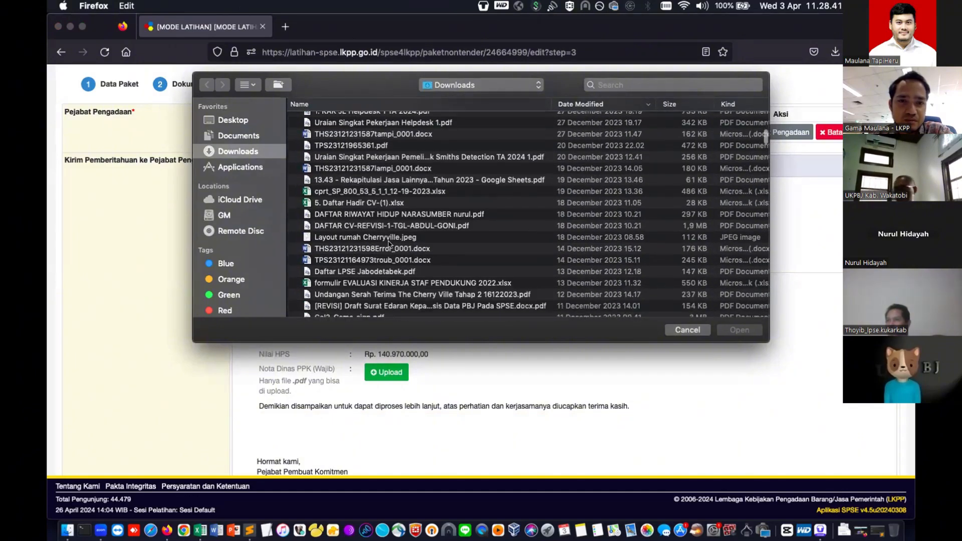
scroll(390, 244, "up", 8)
scroll(389, 244, "up", 12)
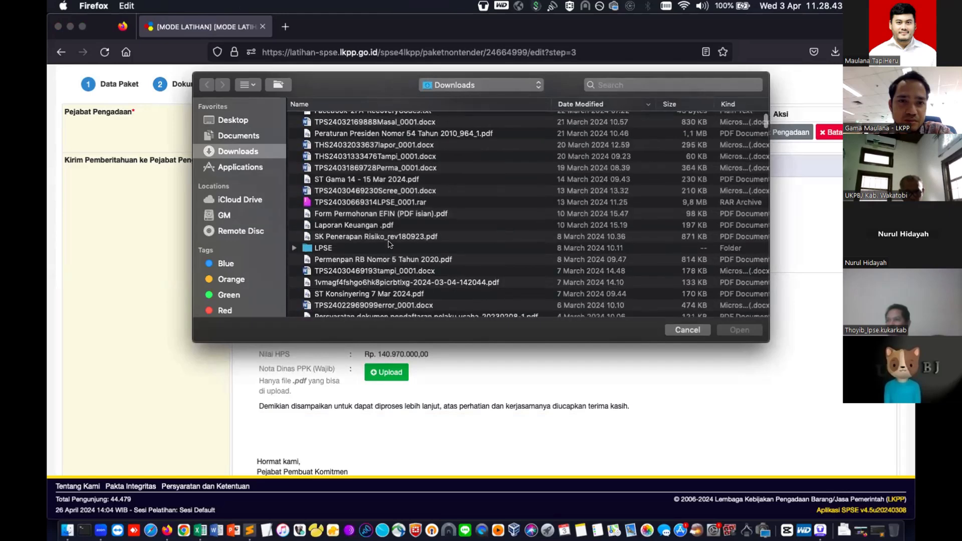
scroll(389, 244, "up", 6)
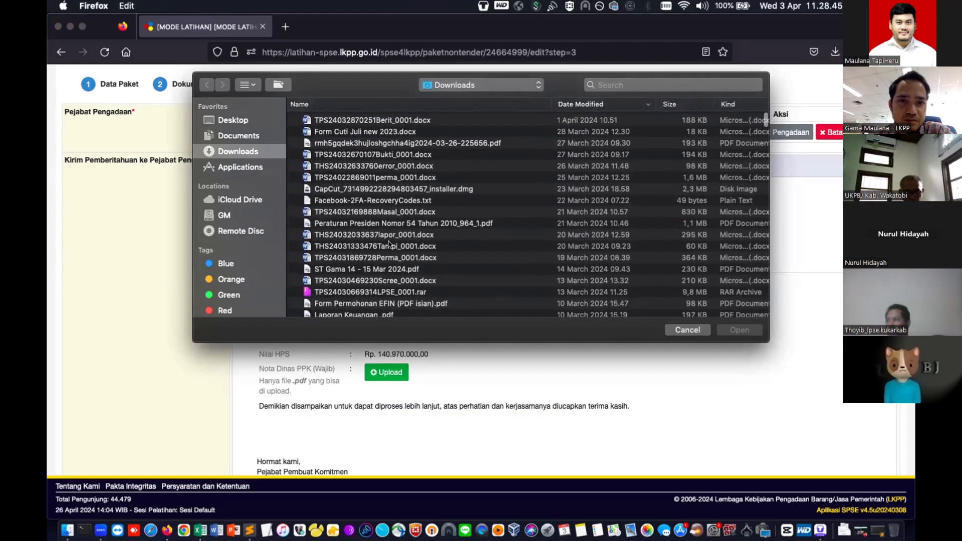
scroll(388, 244, "down", 5)
scroll(389, 244, "down", 10)
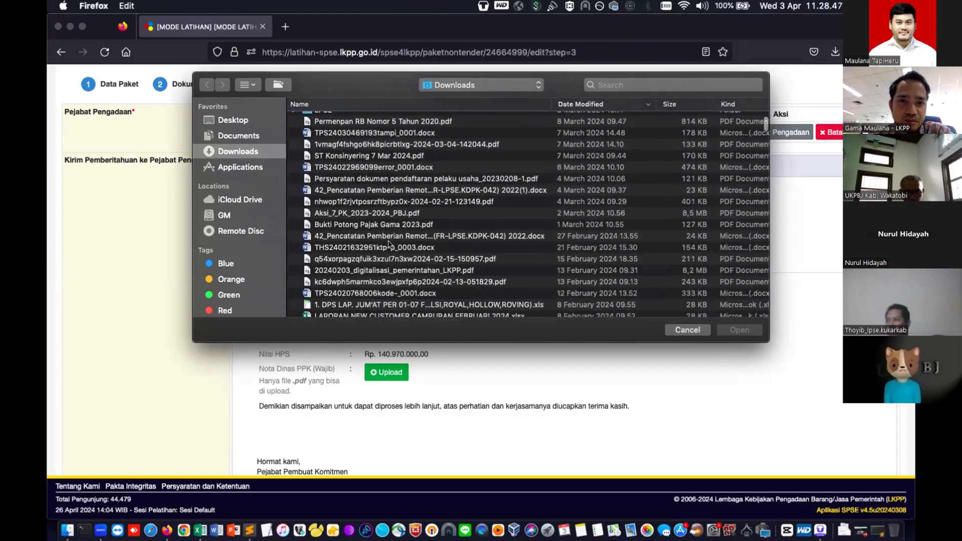
scroll(389, 244, "down", 5)
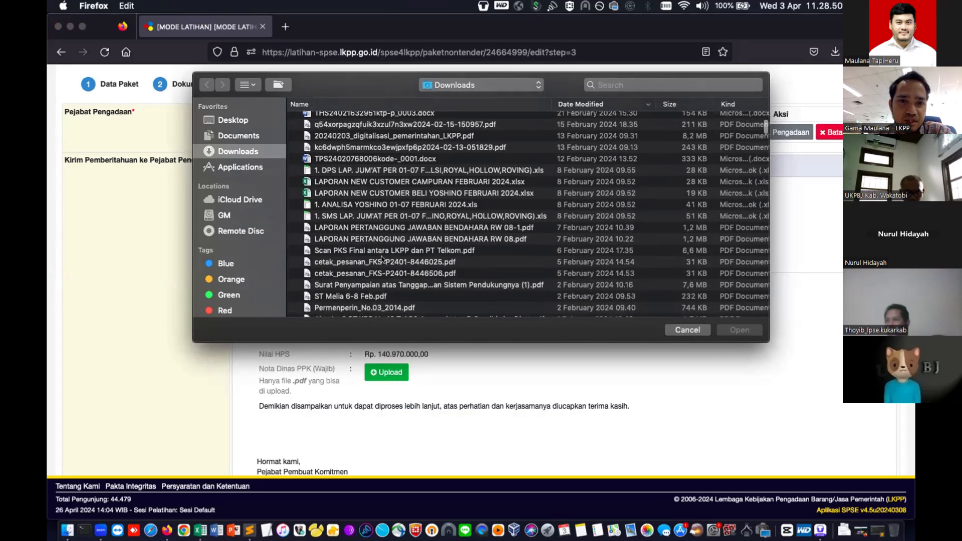
left_click(382, 261)
key("Return")
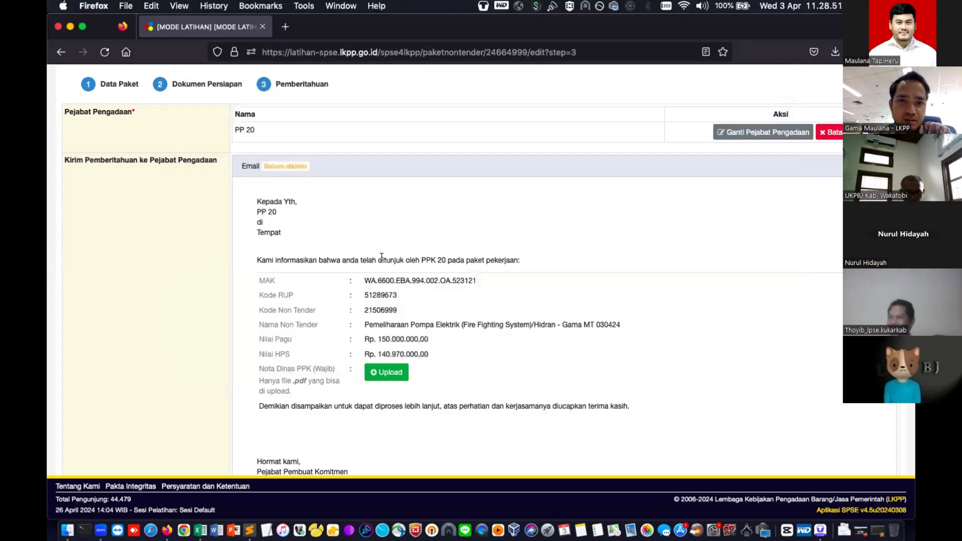
scroll(418, 307, "down", 2)
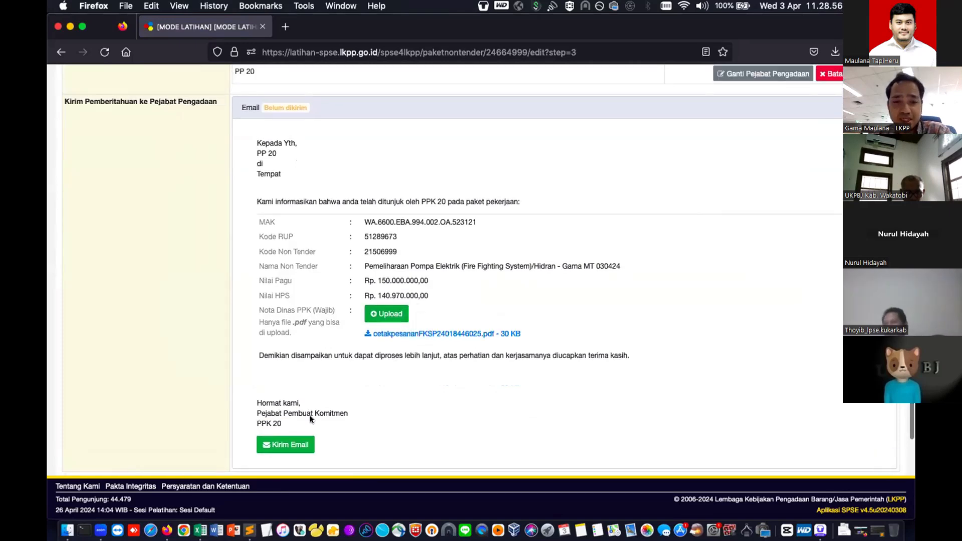
- Send the notification e-mail to PP 20 and confirm it with OK
left_click(298, 443)
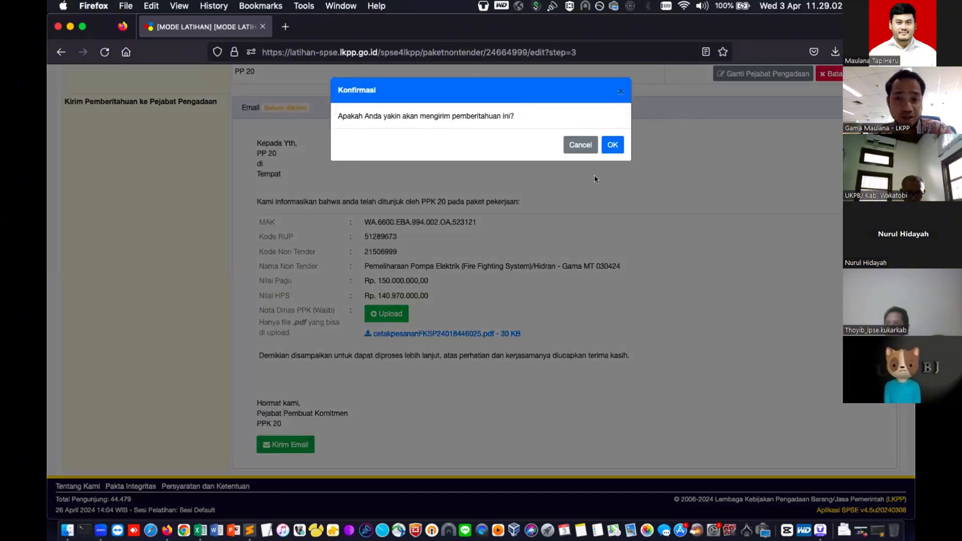
left_click(611, 145)
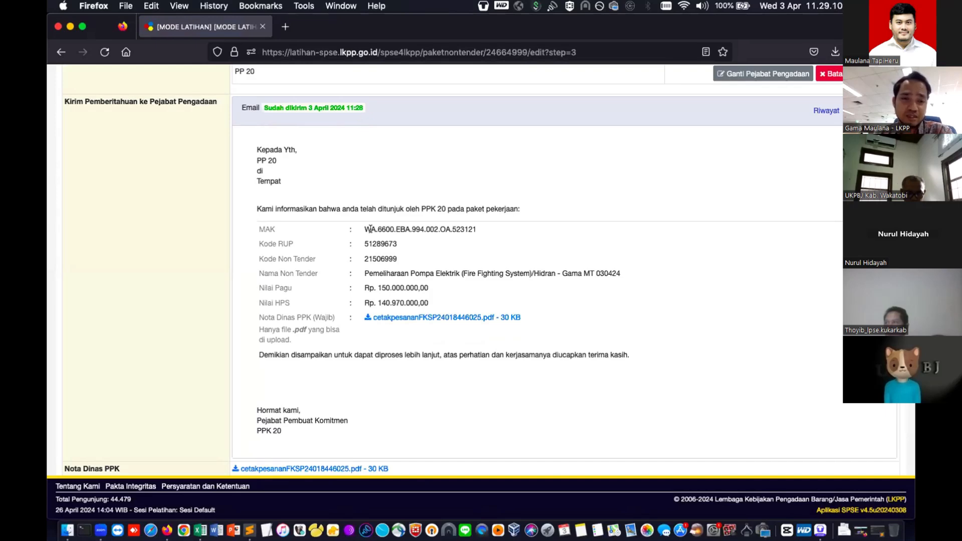
scroll(370, 229, "down", 3)
- Save with Simpan dan Membuat Paket and highlight the 'Data paket telah tersimpan' message
scroll(354, 215, "up", 3)
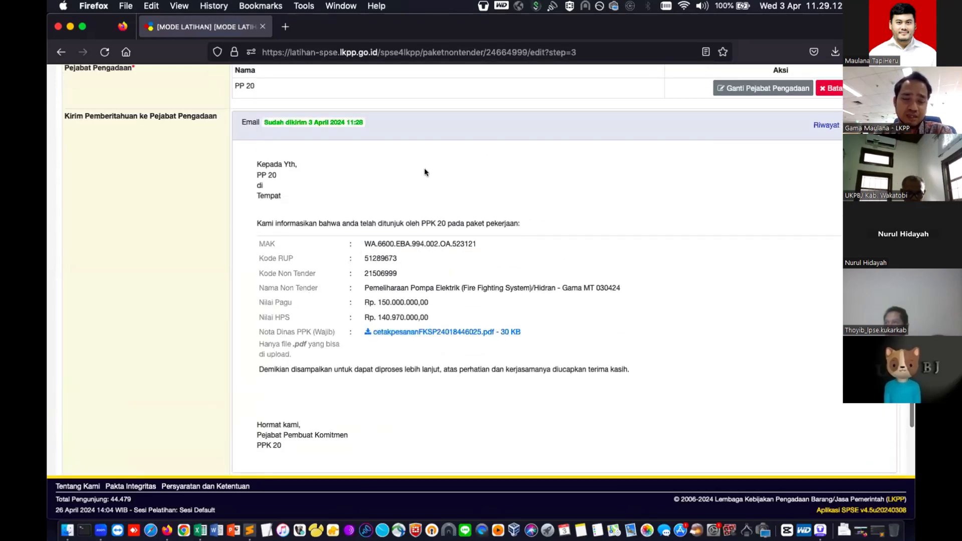
scroll(425, 170, "down", 1)
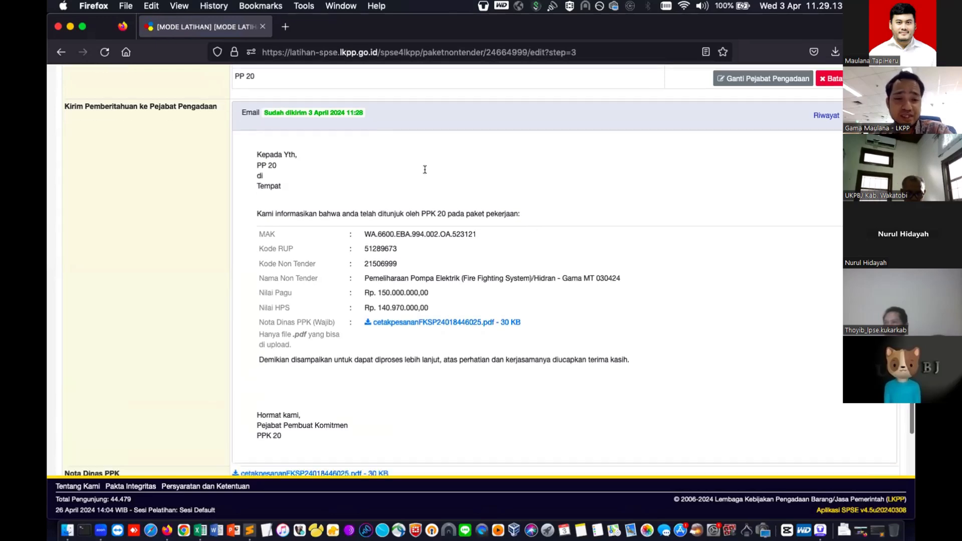
scroll(425, 169, "down", 3)
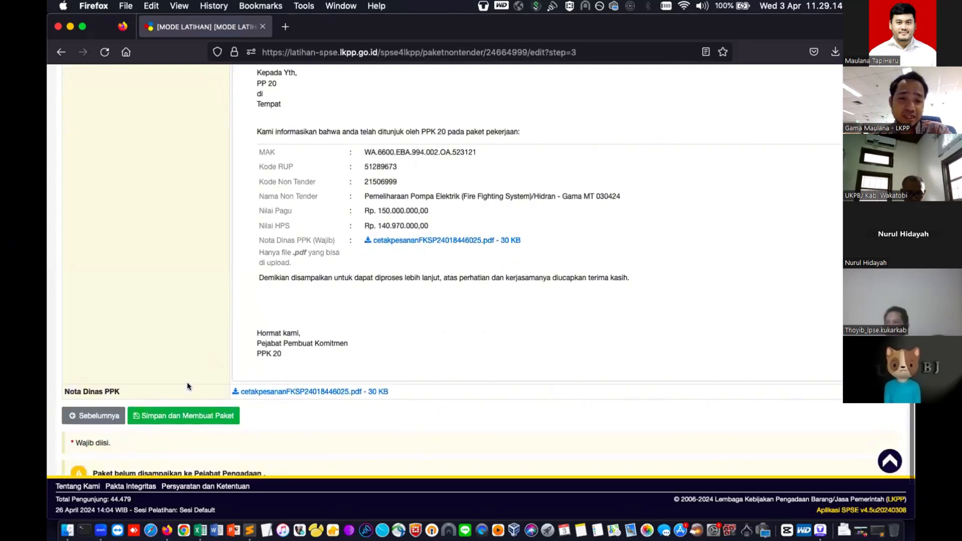
left_click(178, 411)
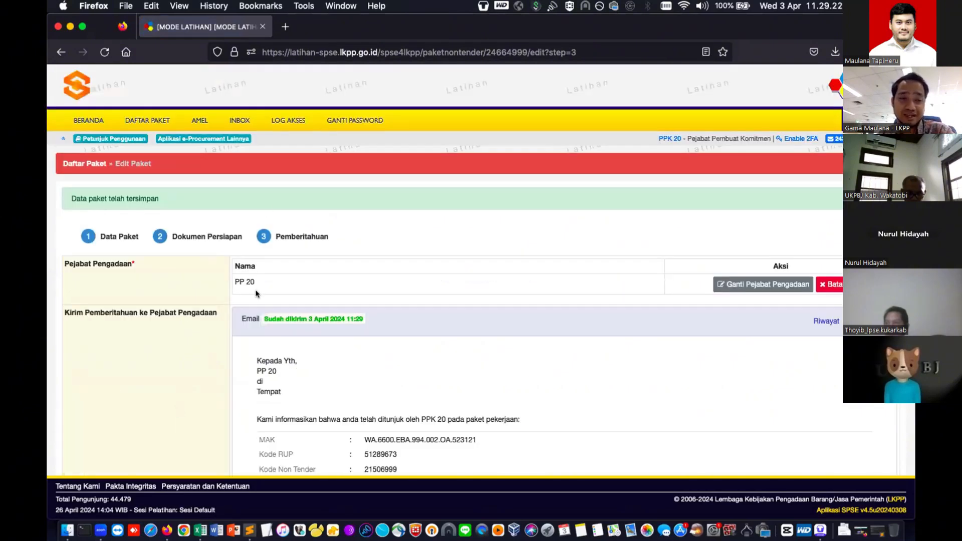
left_click_drag(159, 198, 68, 198)
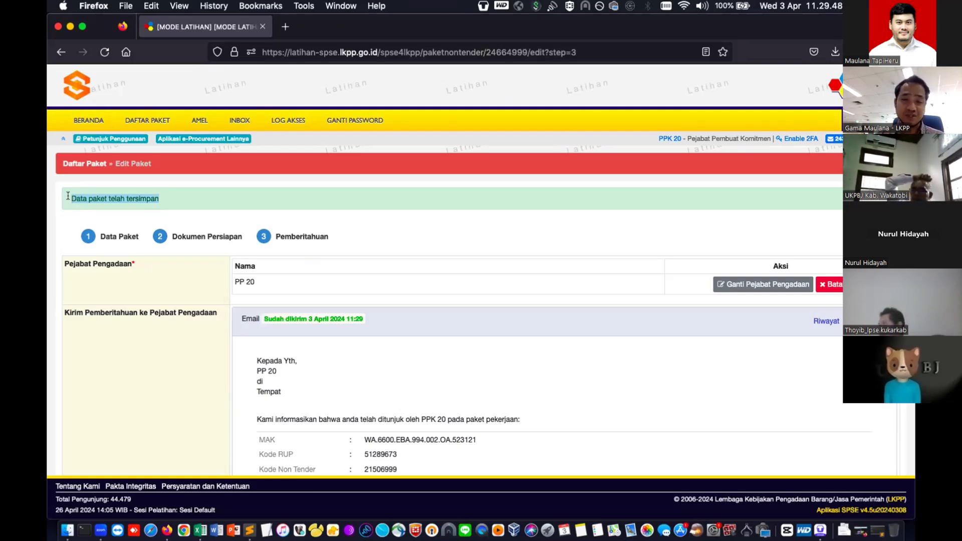
scroll(610, 260, "down", 2)
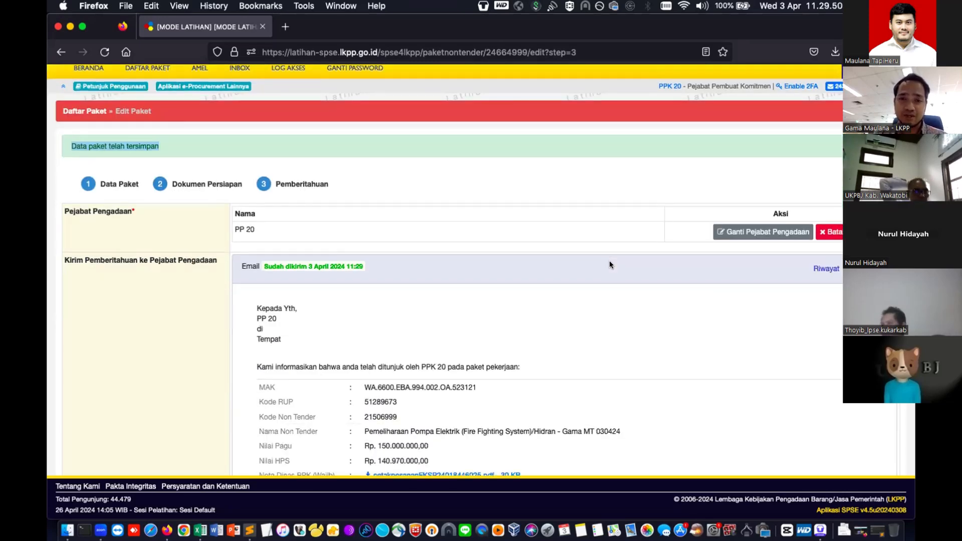
scroll(707, 248, "up", 2)
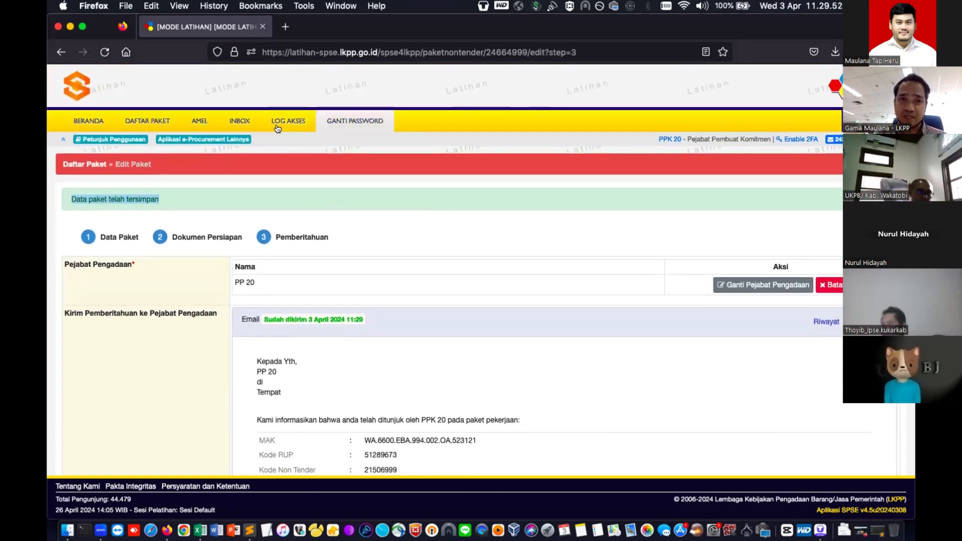
- Confirm Pemeliharaan Pompa Elektrik shows as Draft under Non Tender packages, then log out
left_click(135, 120)
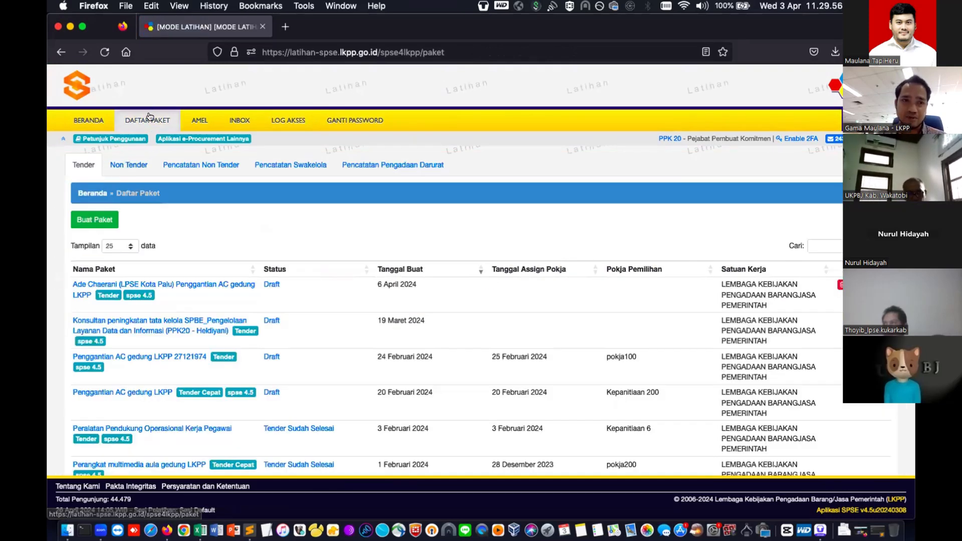
left_click(136, 164)
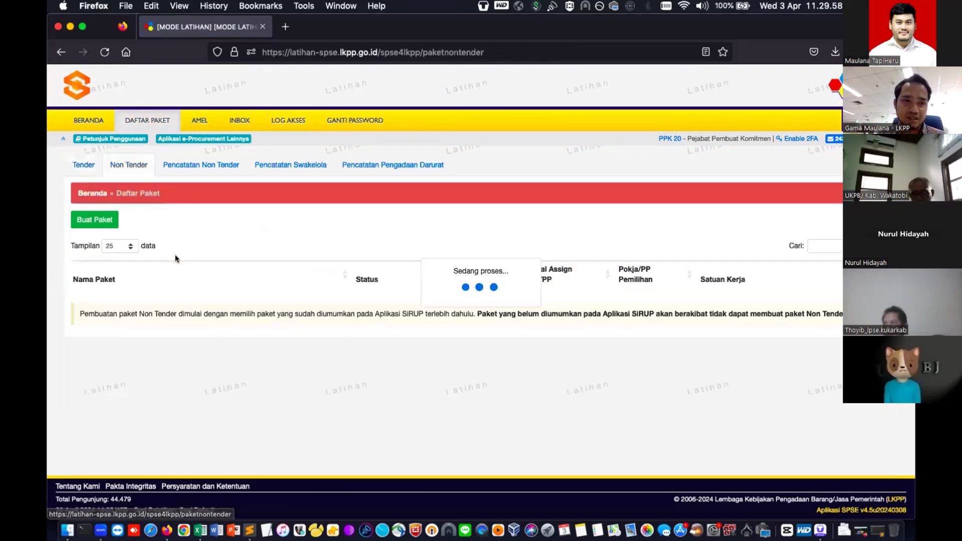
scroll(440, 303, "down", 2)
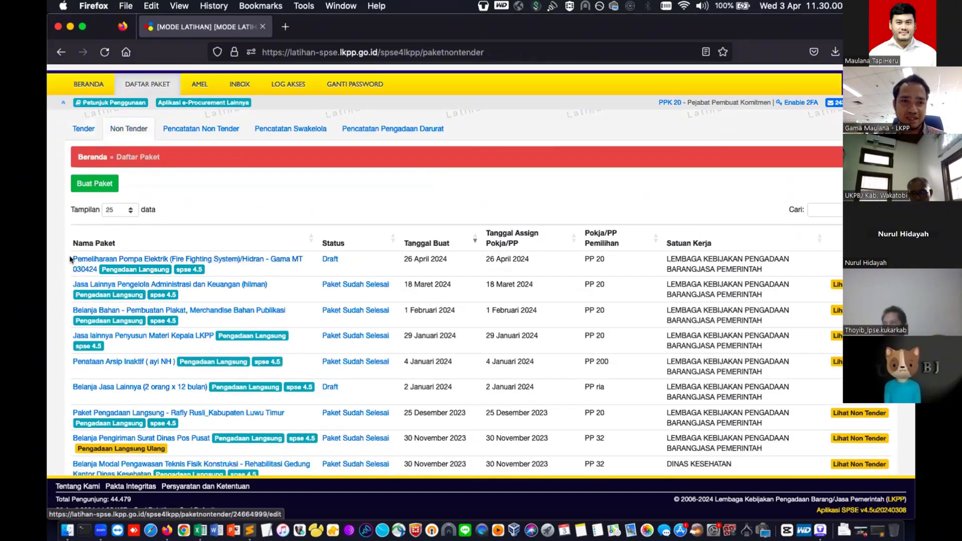
left_click_drag(71, 259, 795, 266)
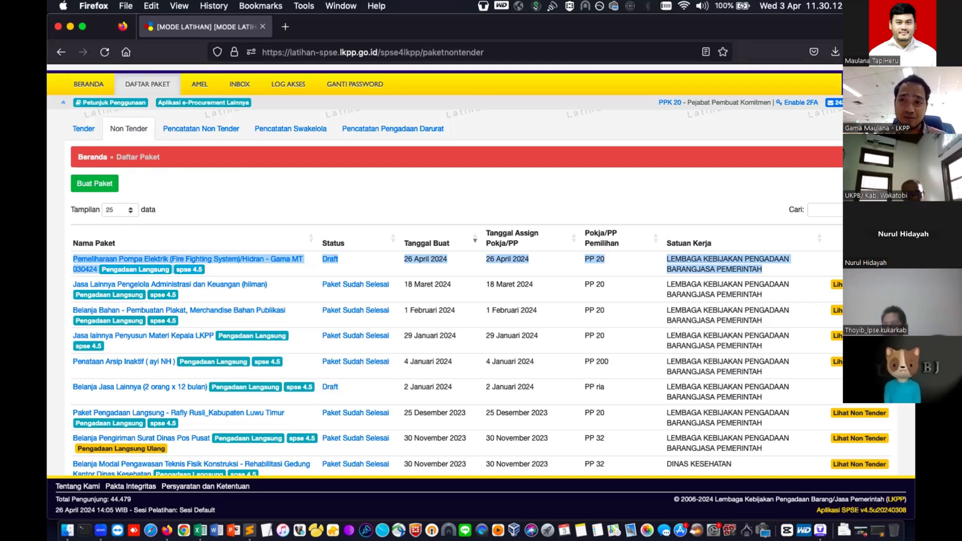
left_click(880, 103)
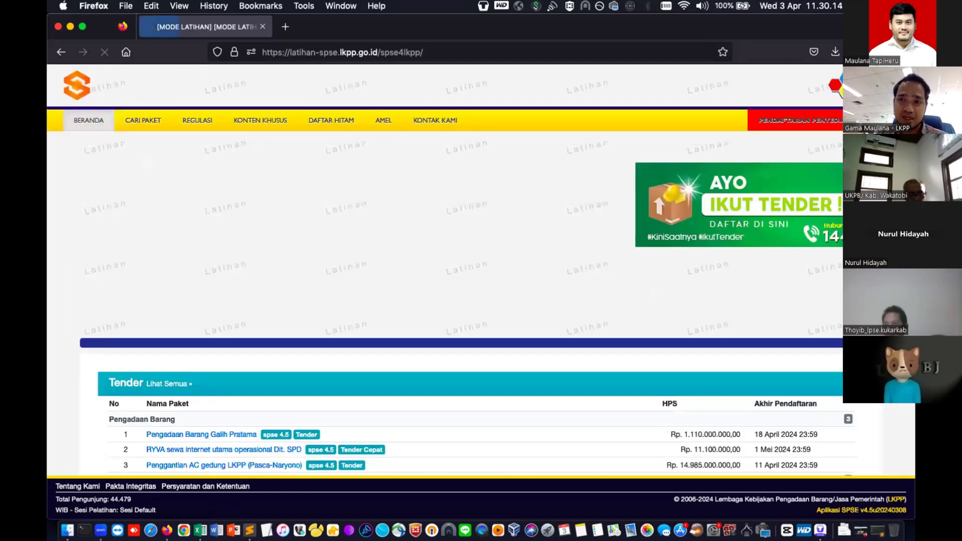
- Log in as non-provider user PP 20 with its password and the captcha security code
left_click(881, 120)
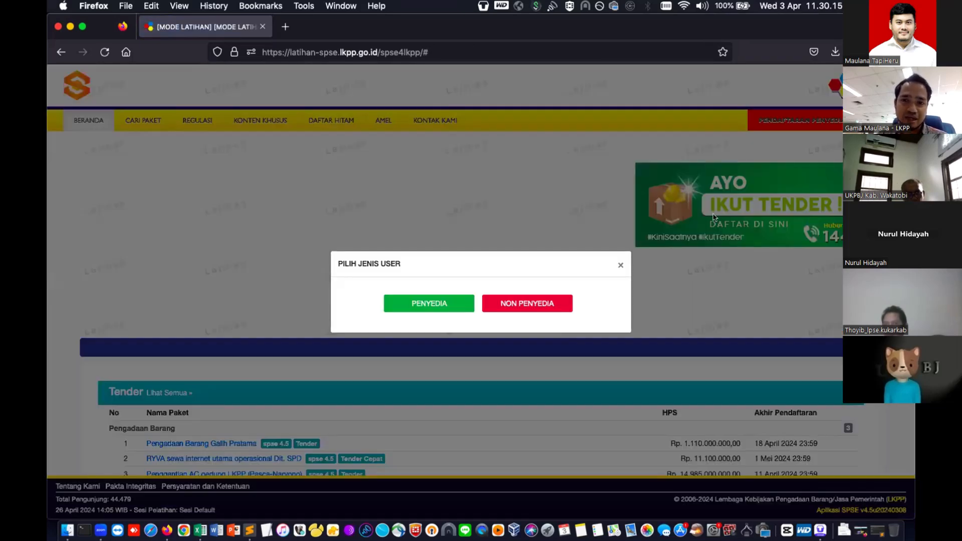
left_click(548, 297)
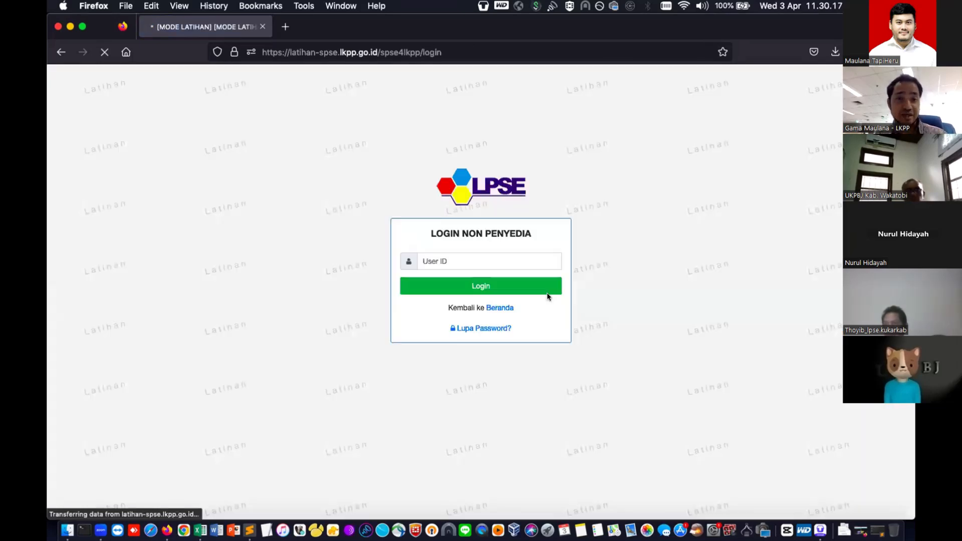
left_click(511, 263)
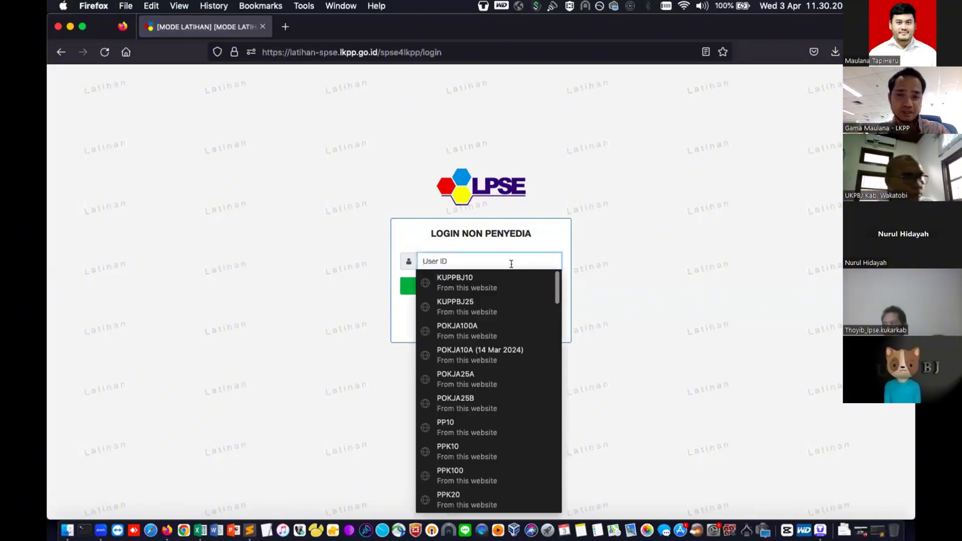
type("p")
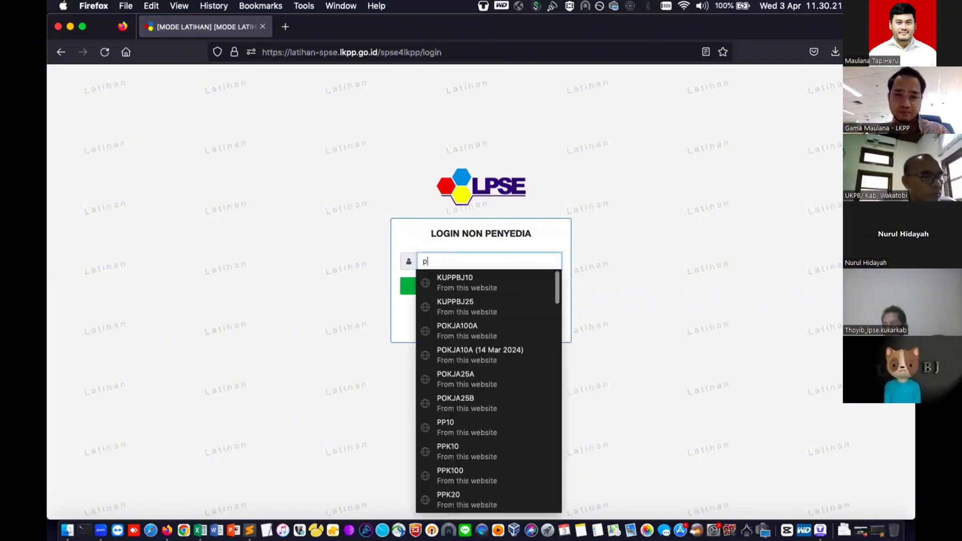
type("p20")
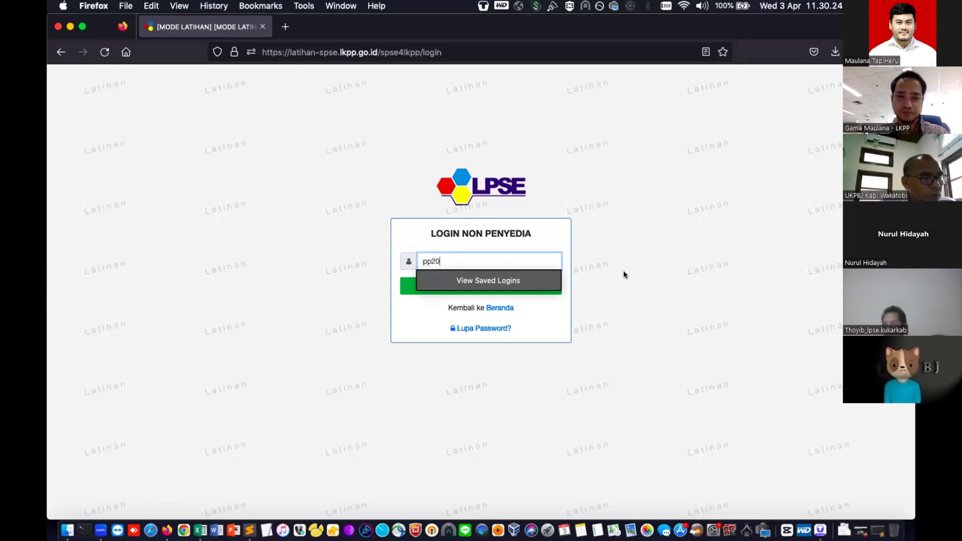
key("Return")
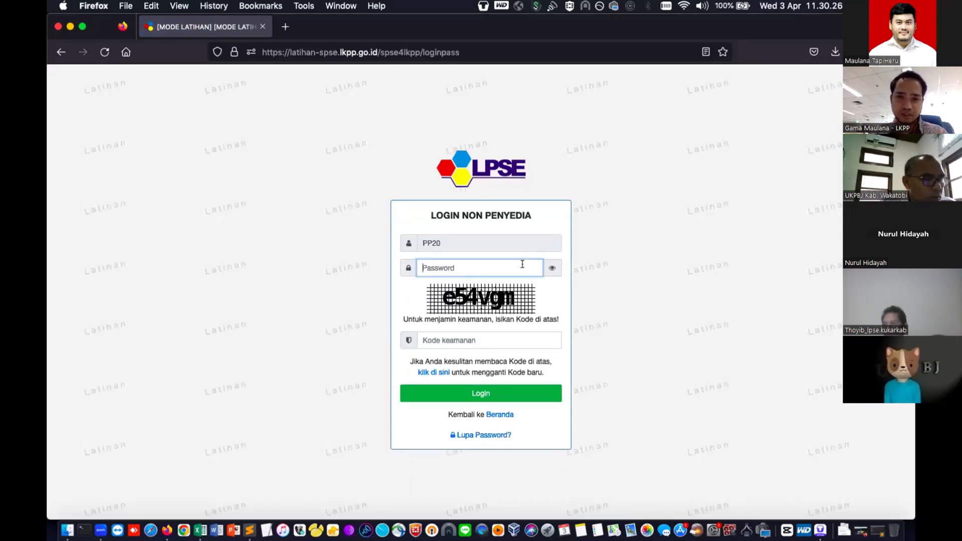
type("••••")
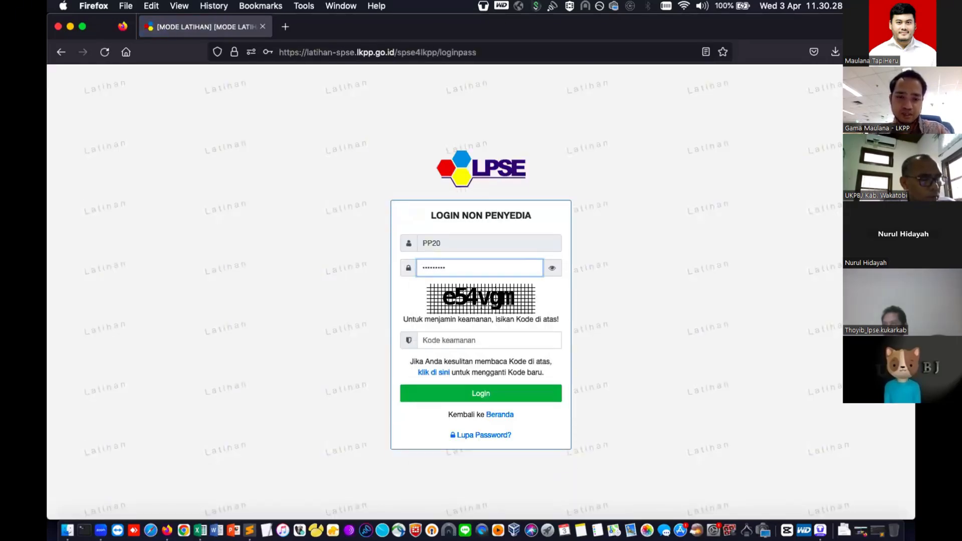
left_click(556, 268)
left_click(501, 328)
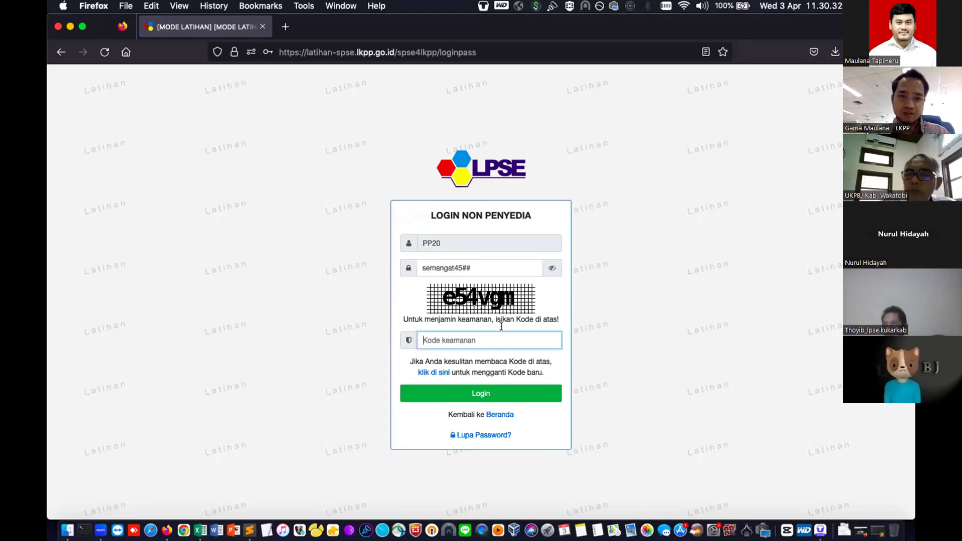
type("e")
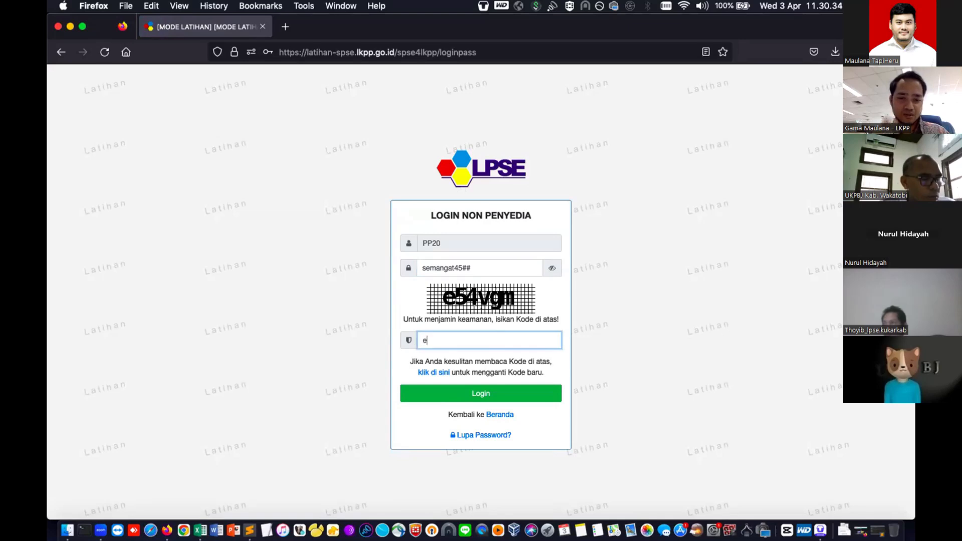
type("54vgm")
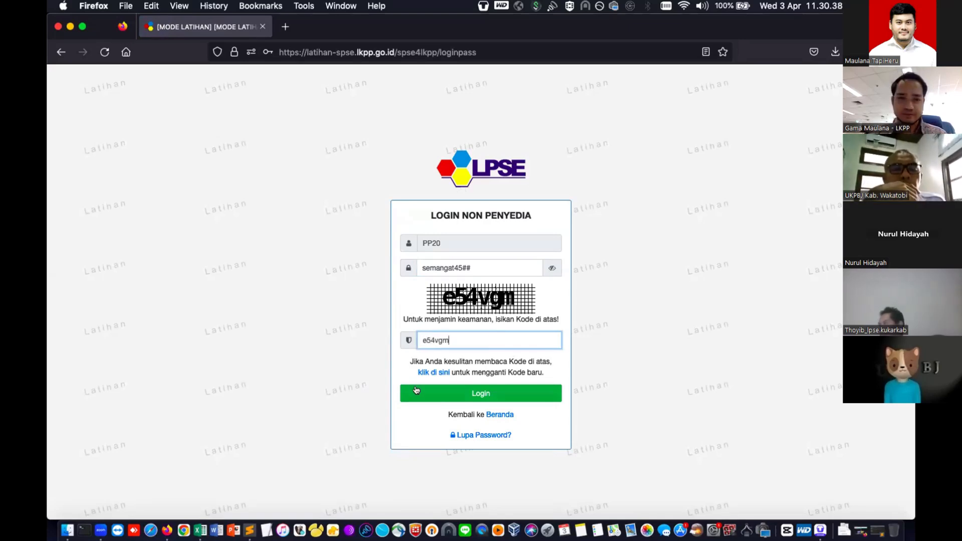
left_click(446, 398)
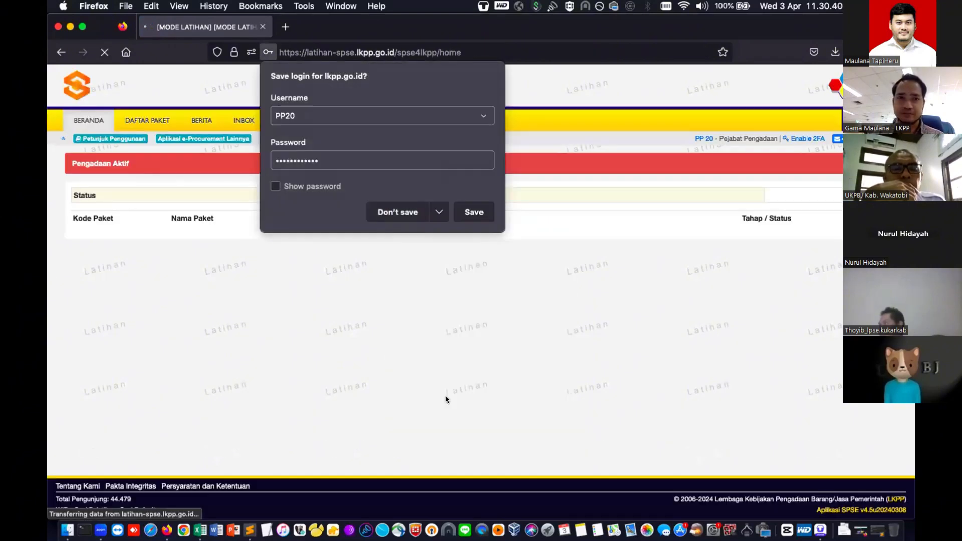
- Save the login in Firefox and open Daftar Paket to find the Draft Pemeliharaan Pompa Elektrik package
left_click(473, 210)
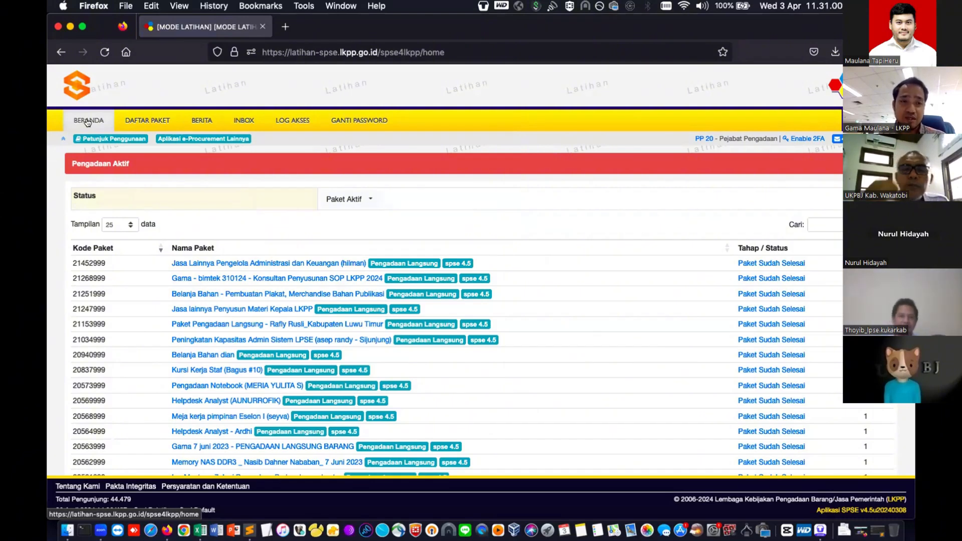
left_click(136, 121)
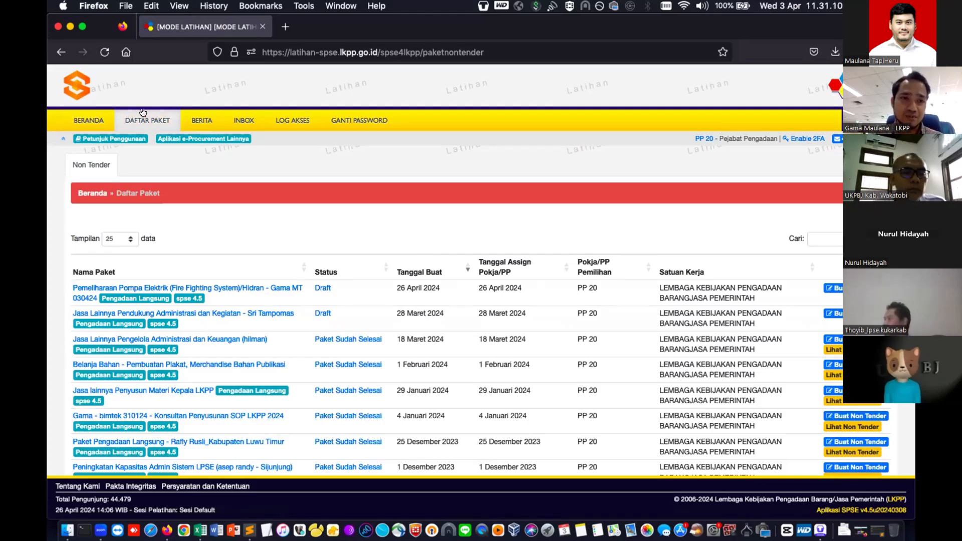
left_click_drag(71, 289, 360, 293)
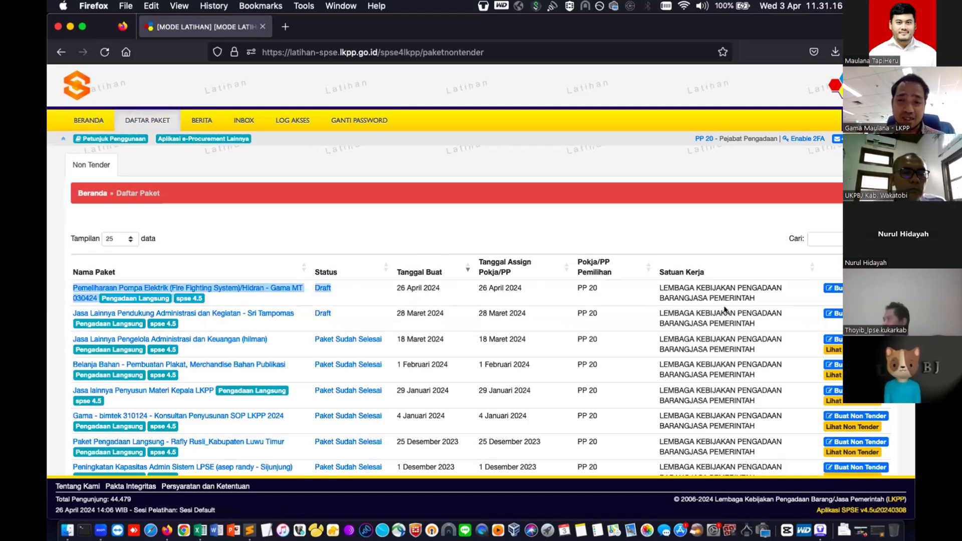
- Open package 21506999, Pemeliharaan Pompa Elektrik, and review its Edit Paket sections, including Berita Acara Hasil Reviu
left_click(837, 288)
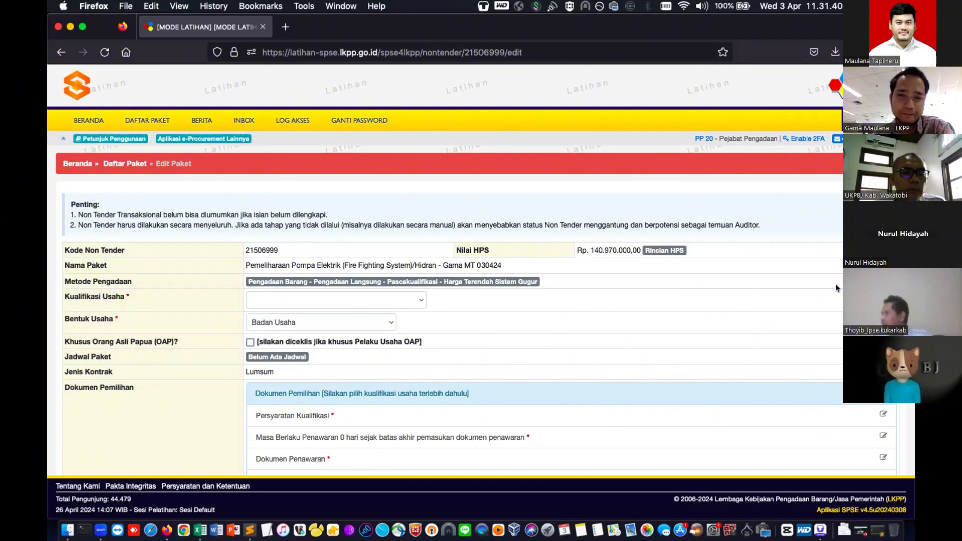
scroll(835, 283, "down", 3)
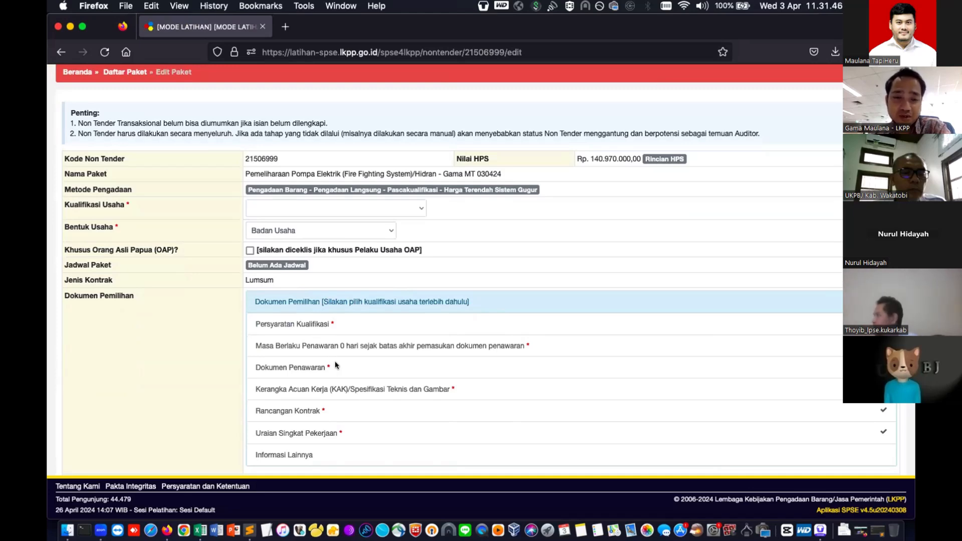
scroll(337, 389, "down", 2)
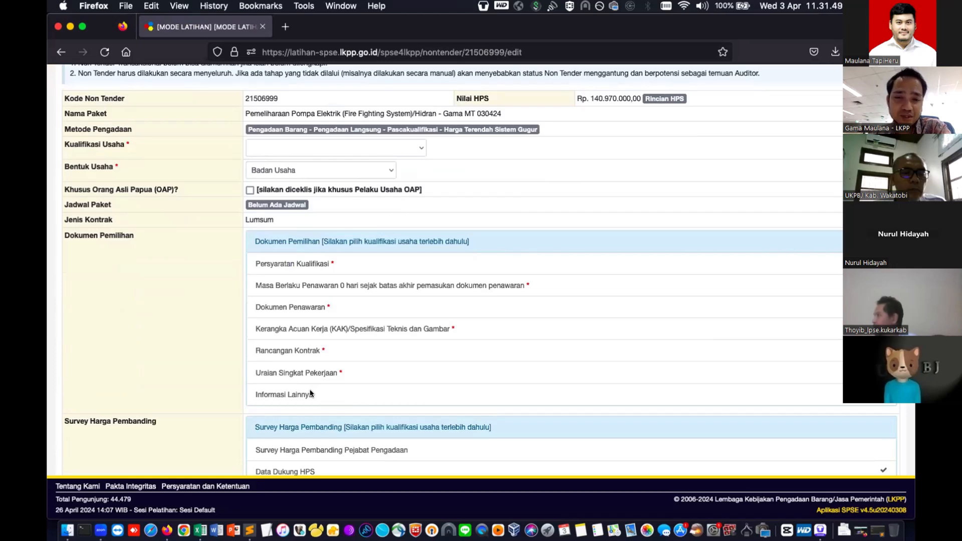
scroll(311, 393, "down", 3)
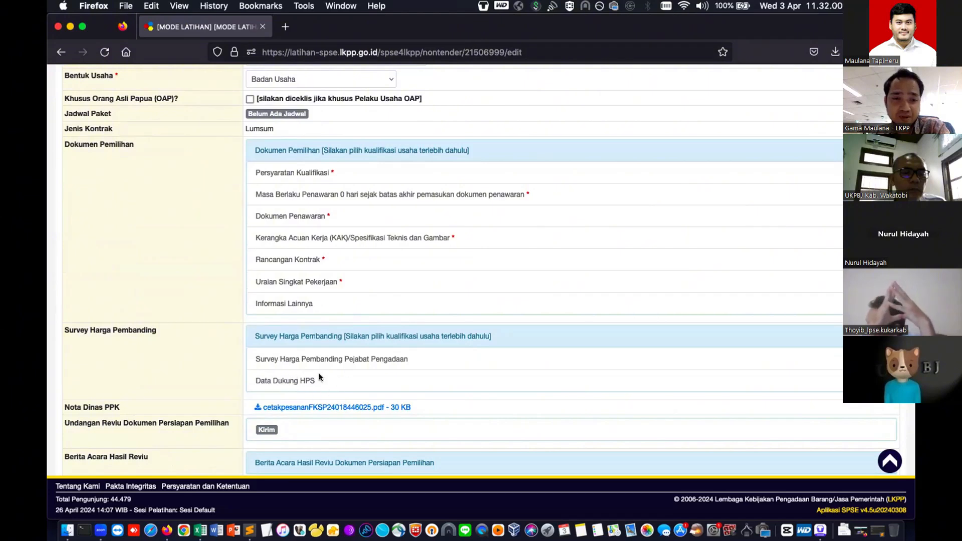
scroll(80, 368, "down", 3)
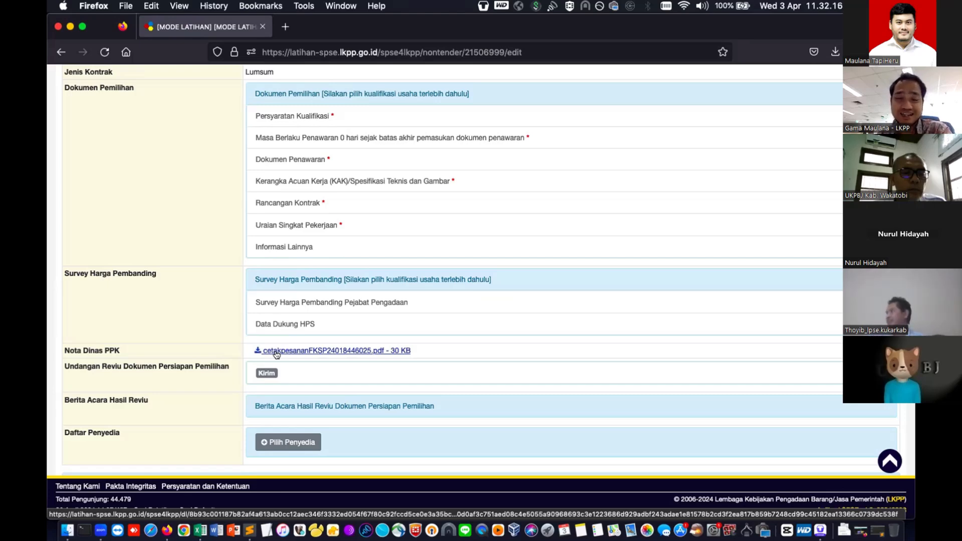
scroll(275, 354, "up", 1)
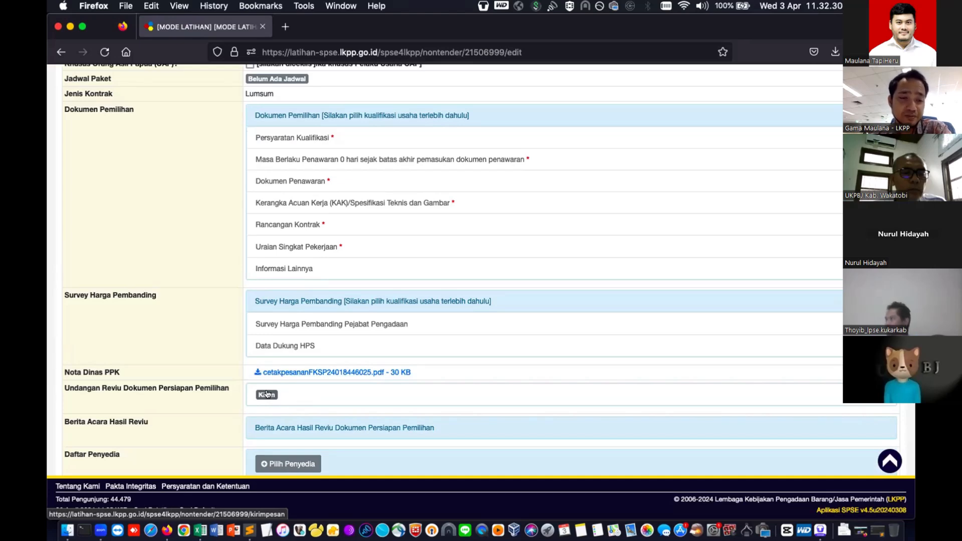
scroll(261, 391, "down", 2)
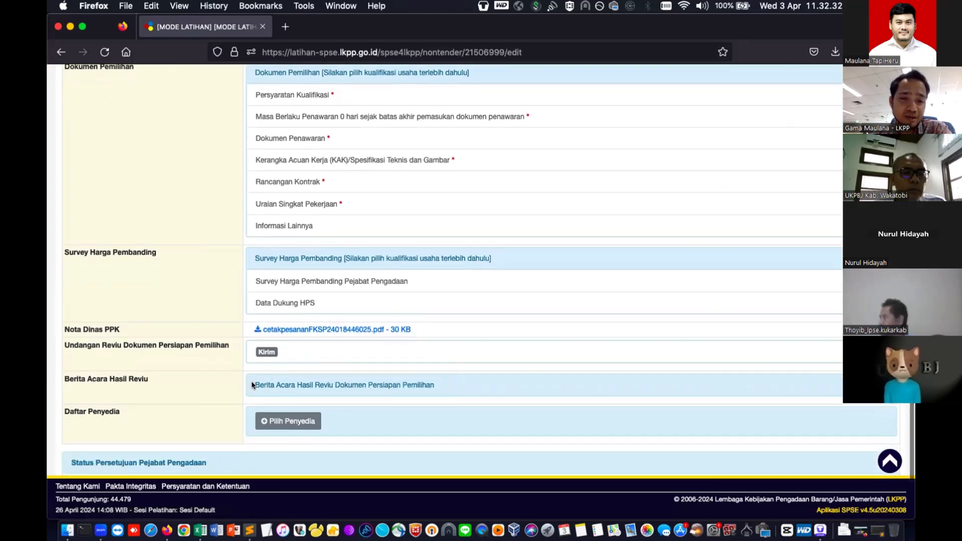
left_click_drag(247, 384, 392, 390)
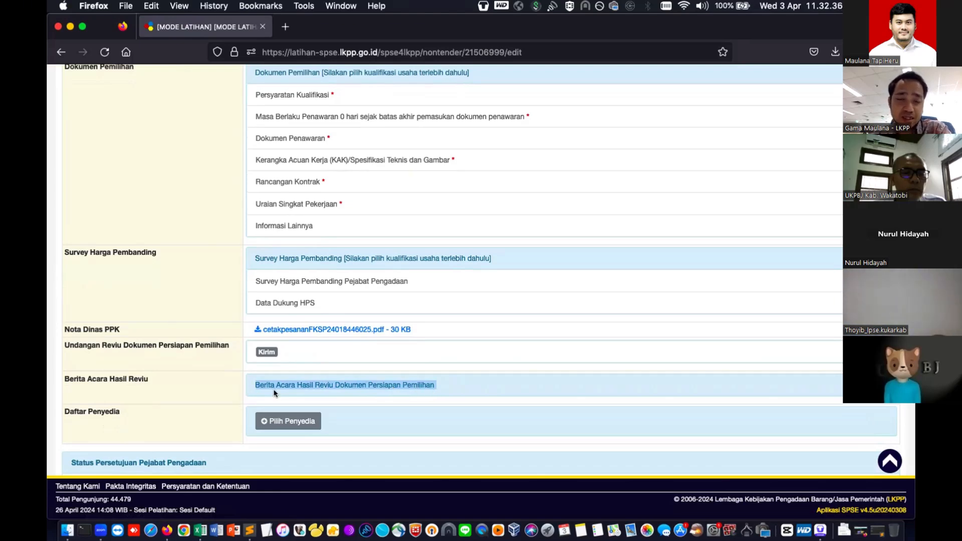
left_click(157, 419)
scroll(157, 419, "down", 1)
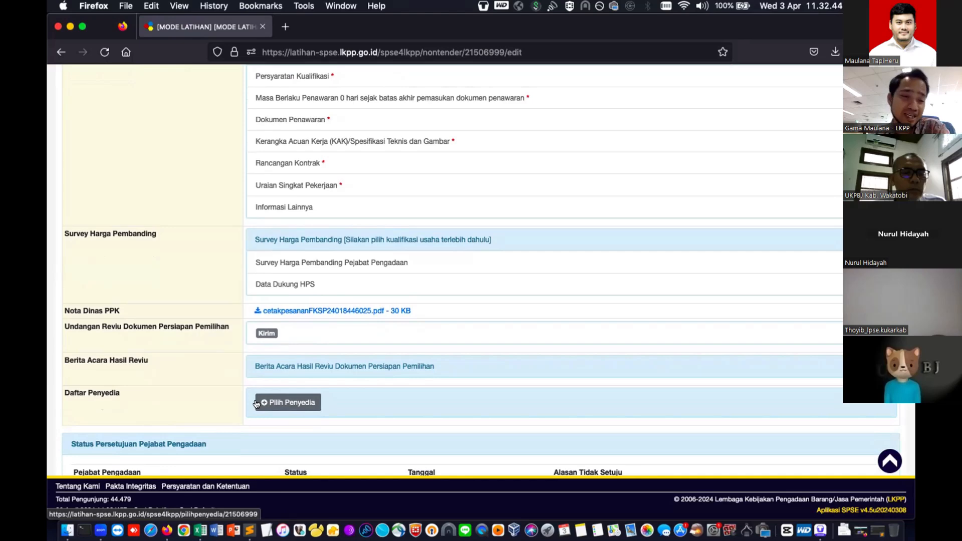
scroll(256, 403, "down", 2)
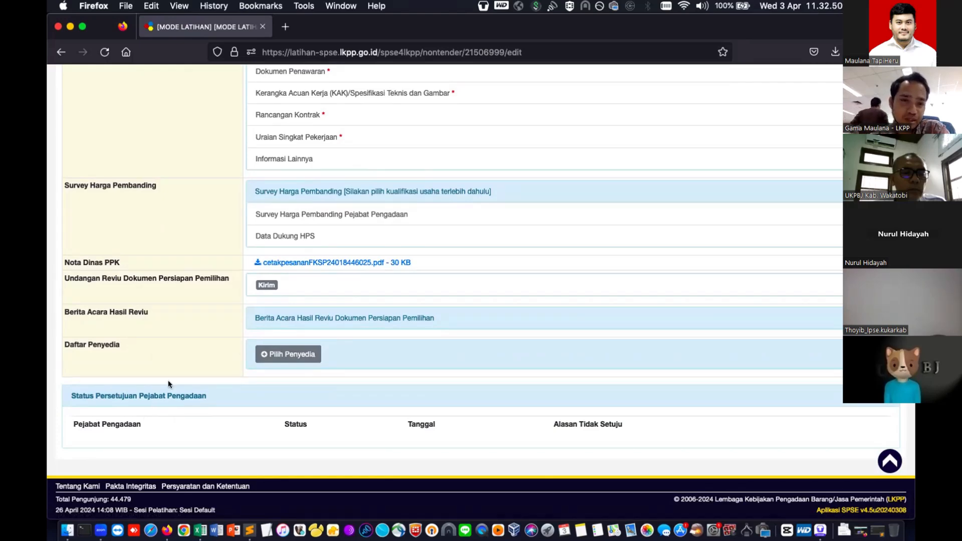
scroll(179, 360, "up", 5)
scroll(179, 365, "up", 1)
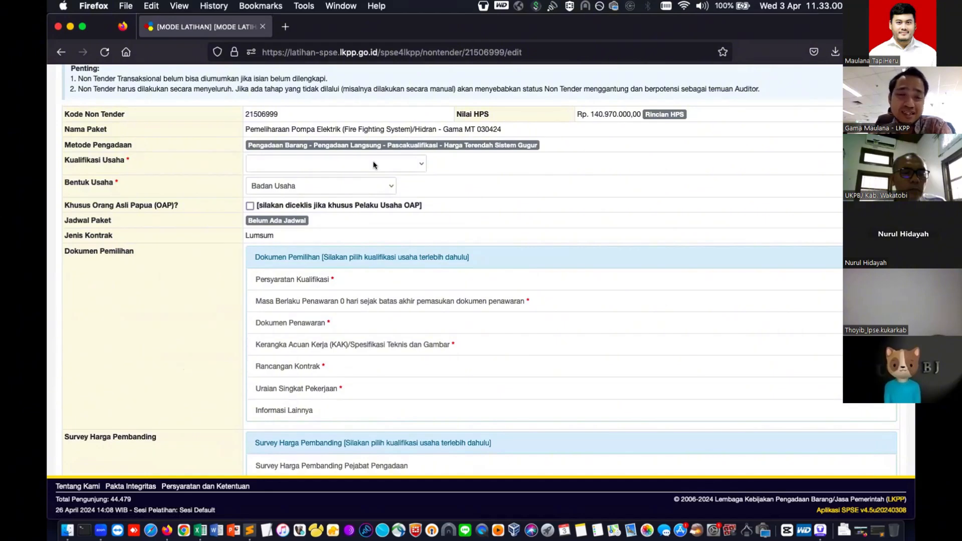
- Set Kualifikasi Usaha to Kecil and keep Bentuk Usaha as Badan Usaha
left_click(409, 148)
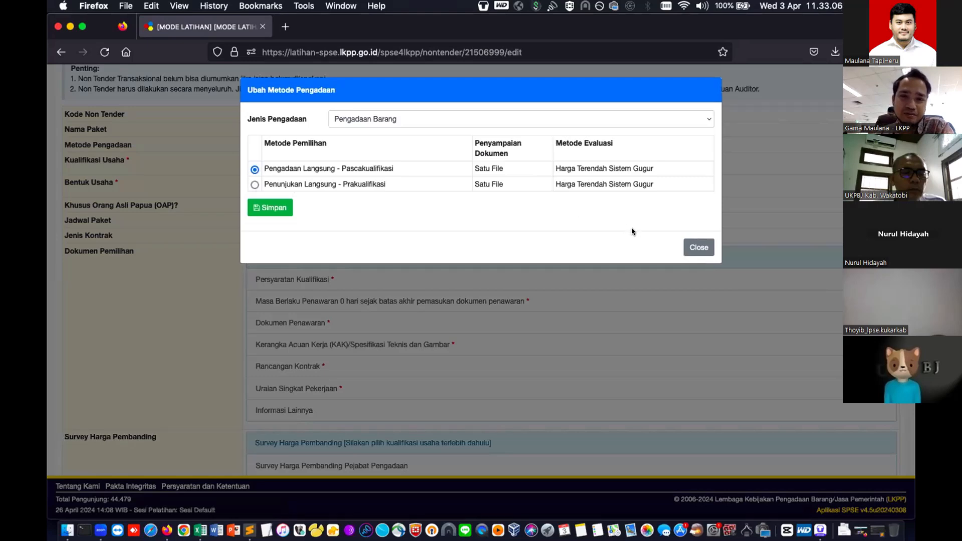
left_click(692, 247)
left_click(292, 158)
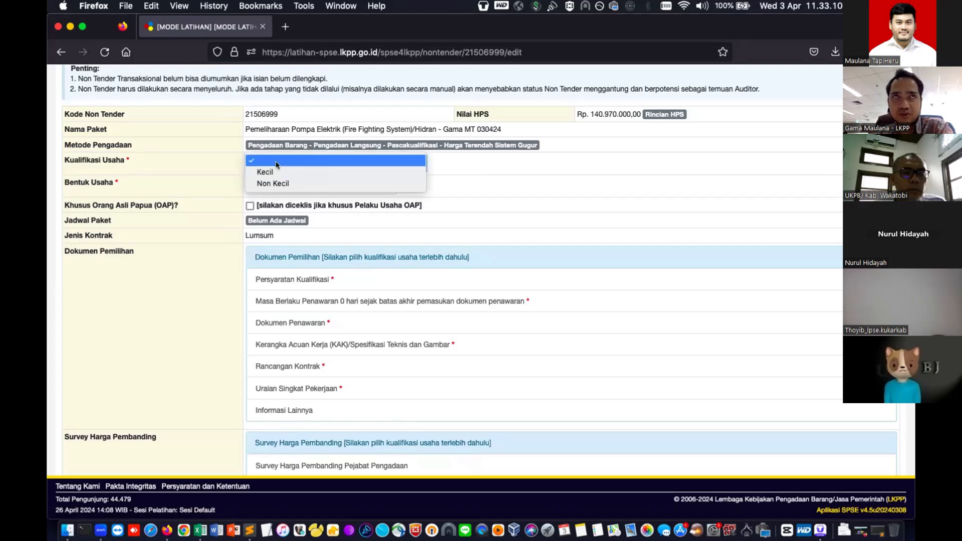
left_click(265, 172)
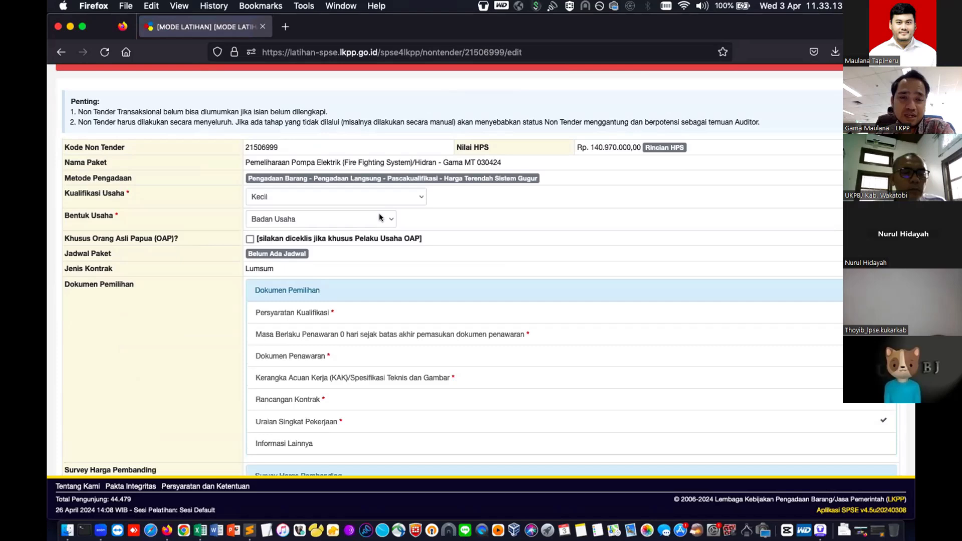
left_click(379, 216)
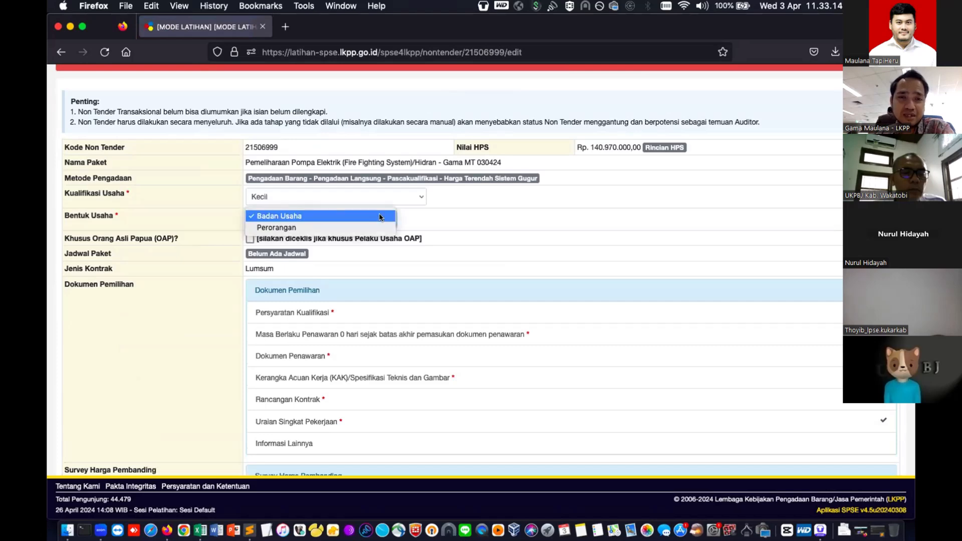
left_click(354, 209)
- Open the package's Edit Jadwal page through Belum Ada Jadwal
left_click(540, 257)
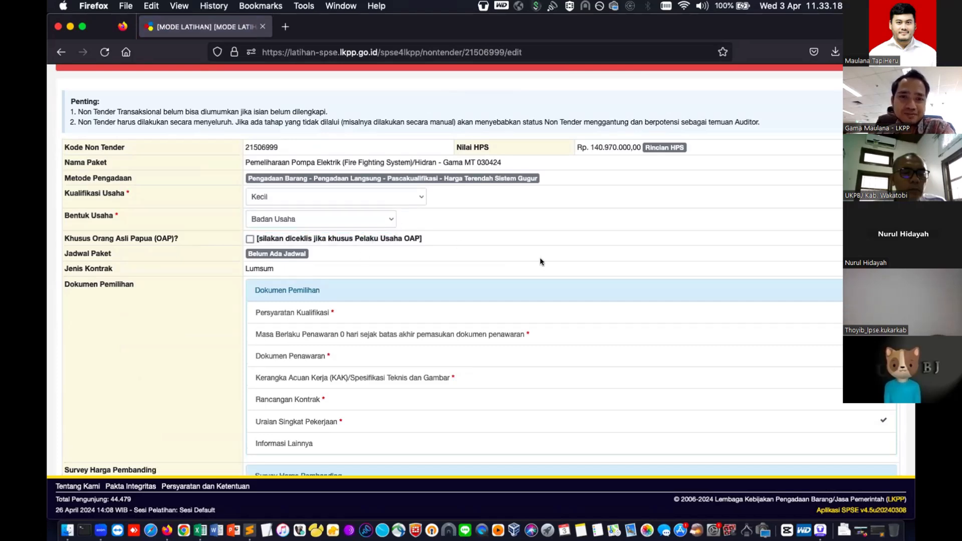
scroll(539, 257, "down", 1)
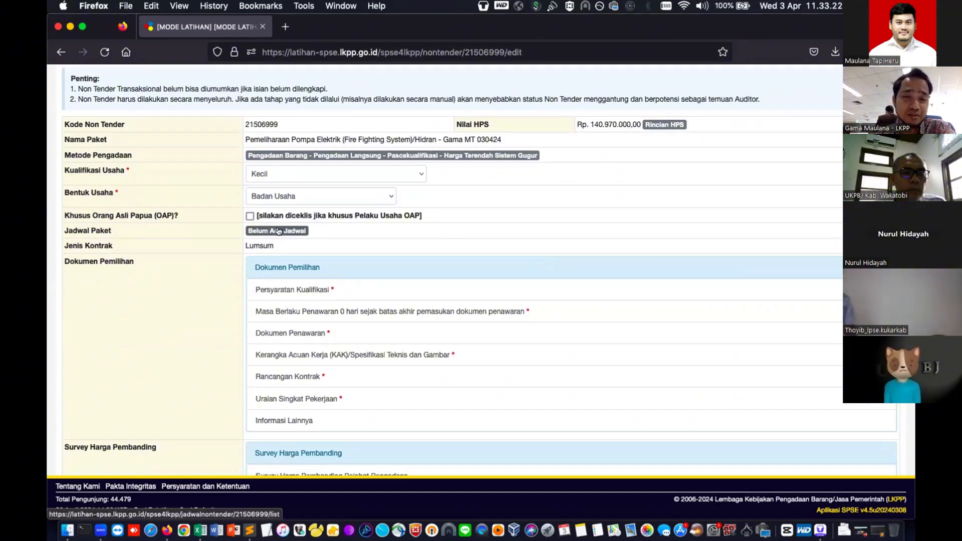
left_click(278, 231)
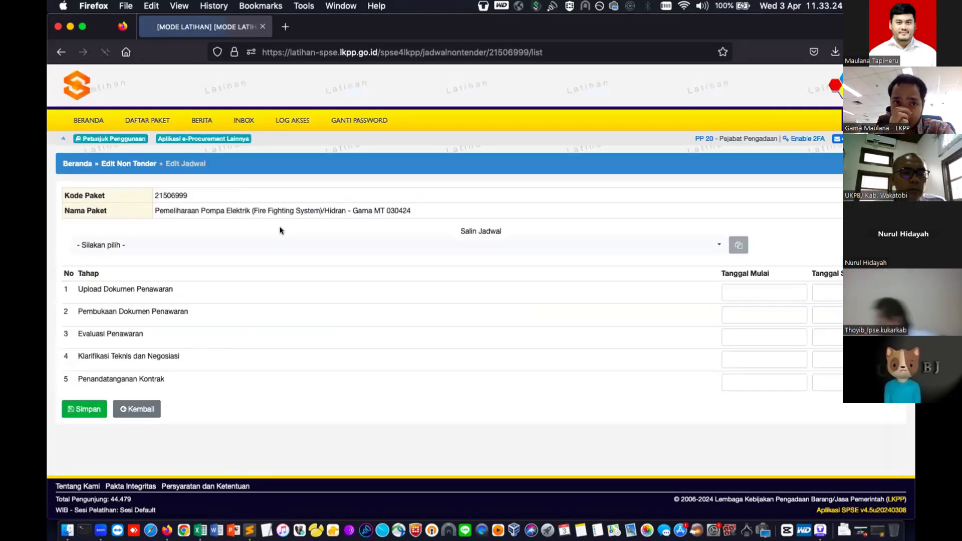
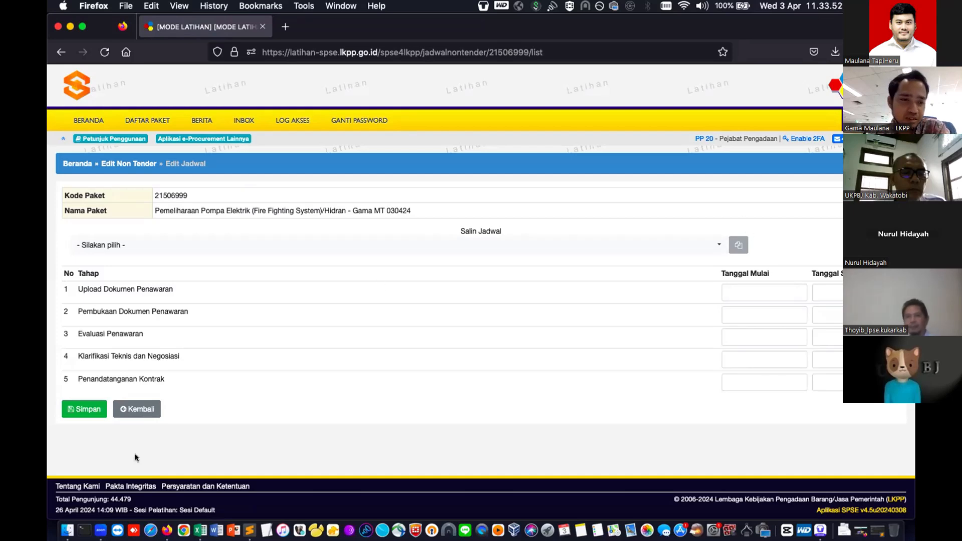
- Schedule offer upload for 29–30 April 2024 and offer opening for 1 May 2024
left_click(763, 290)
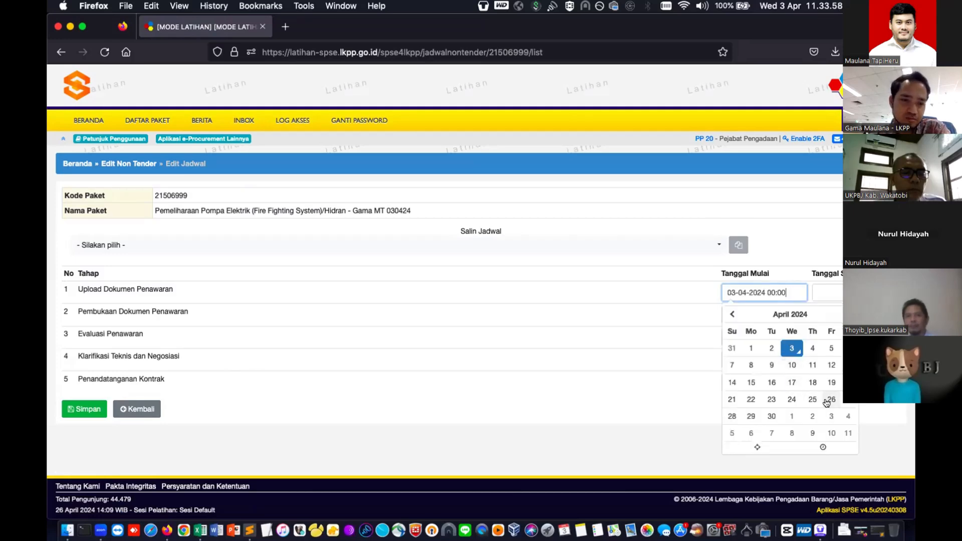
left_click(749, 416)
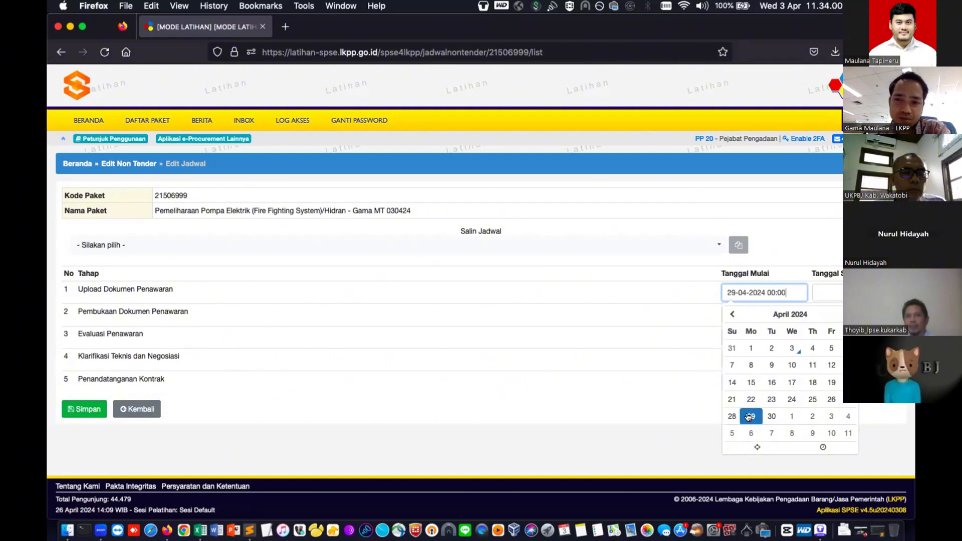
left_click(651, 299)
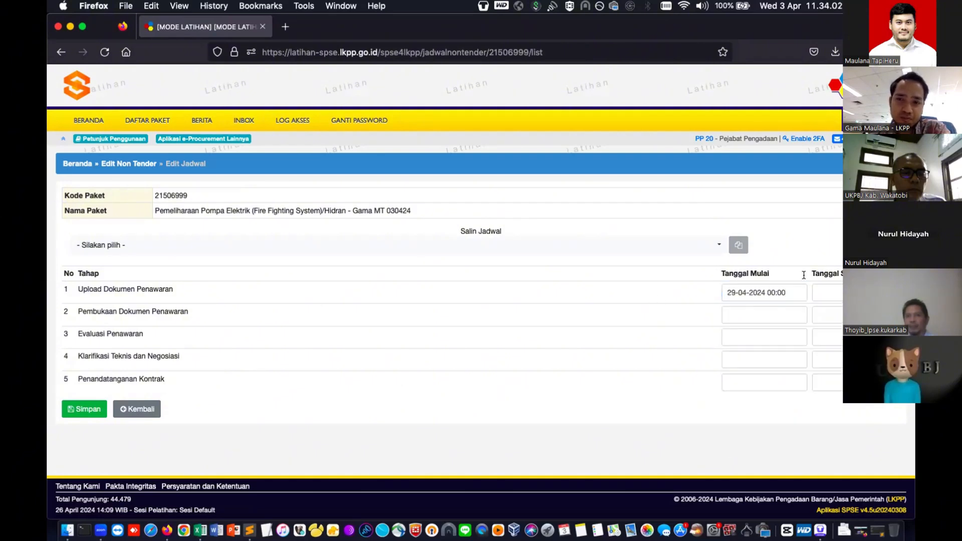
left_click(824, 292)
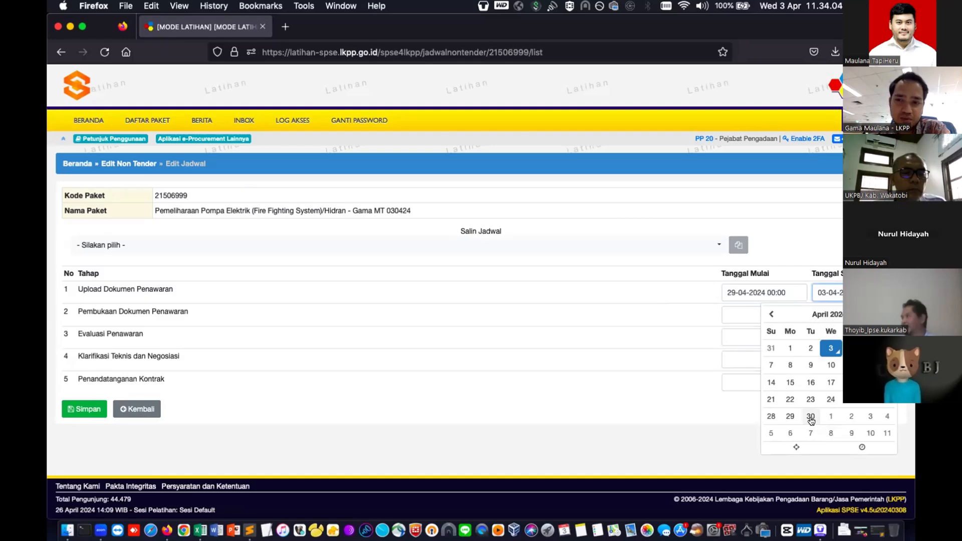
left_click(670, 304)
left_click(758, 312)
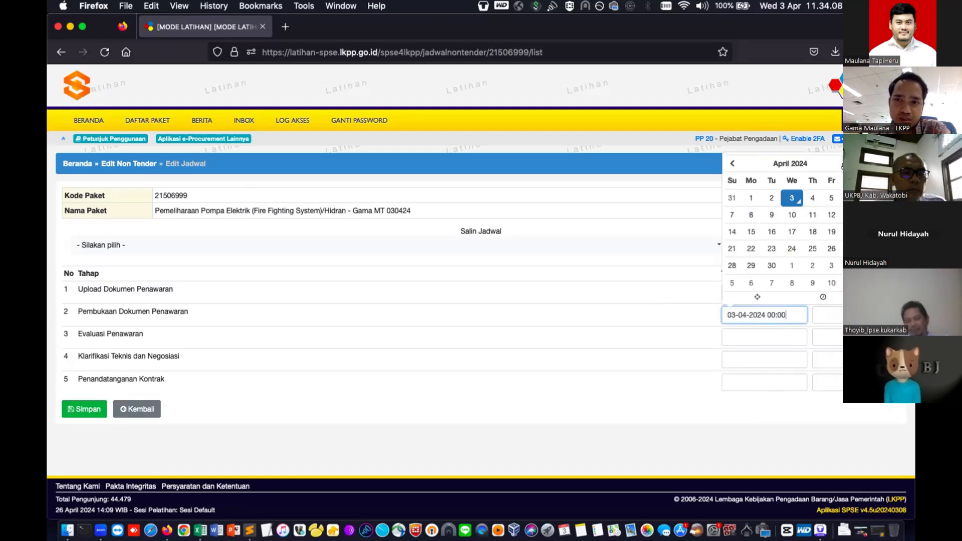
left_click(791, 265)
left_click(824, 315)
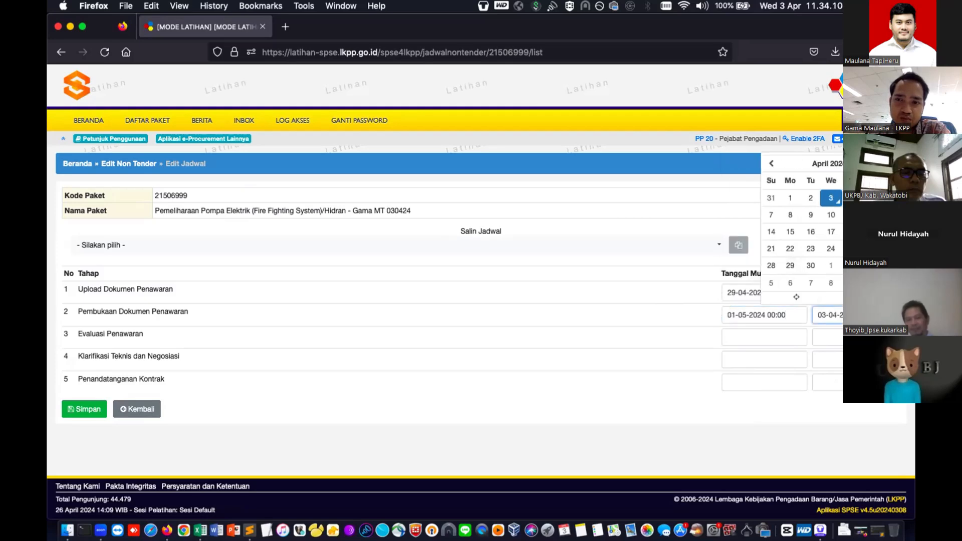
left_click(839, 266)
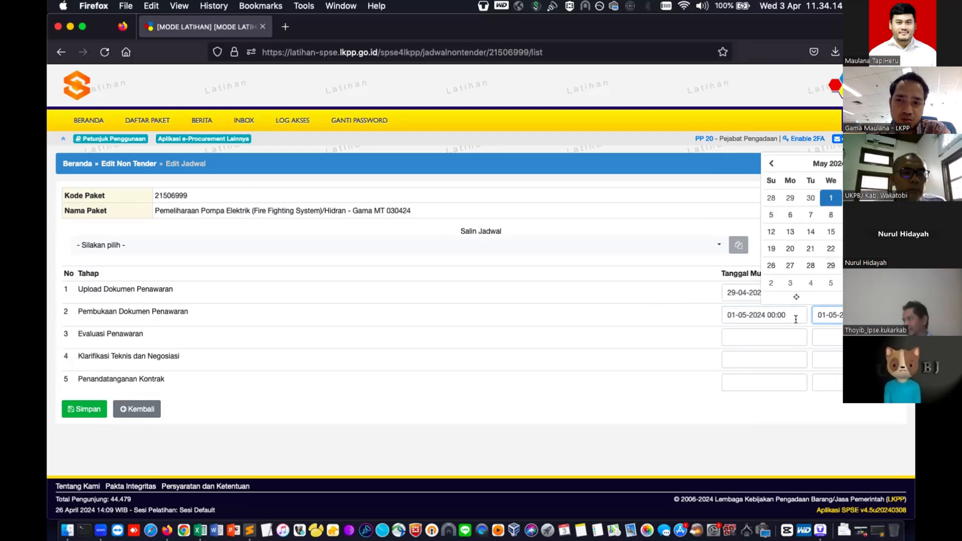
- Schedule evaluation 2–3 May, clarification 6 May and contract signing 7 May 2024, then save
left_click(779, 337)
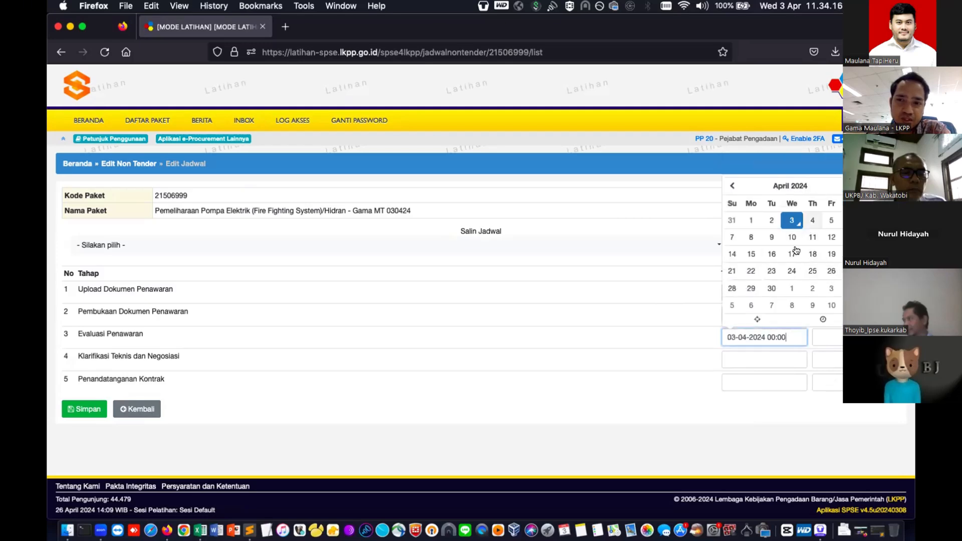
left_click(812, 287)
left_click(839, 339)
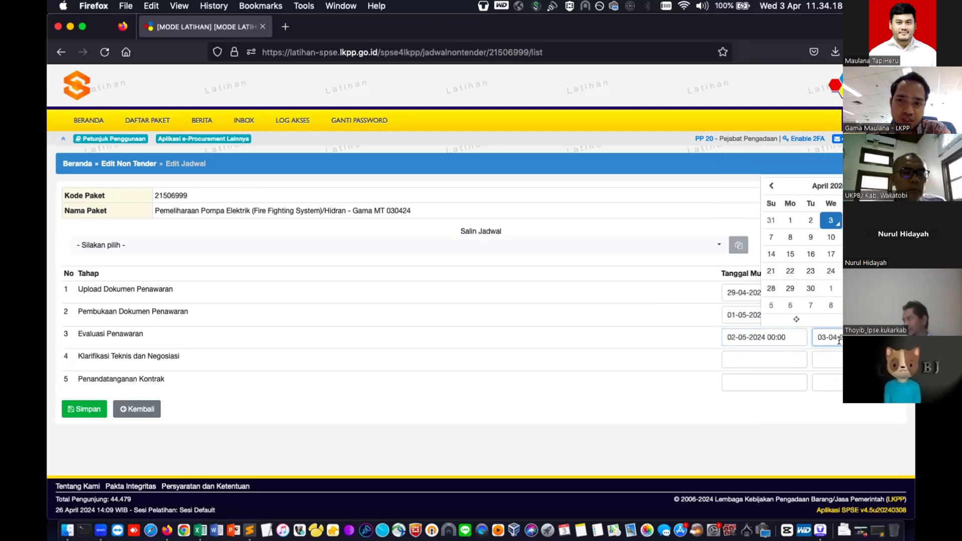
left_click(870, 288)
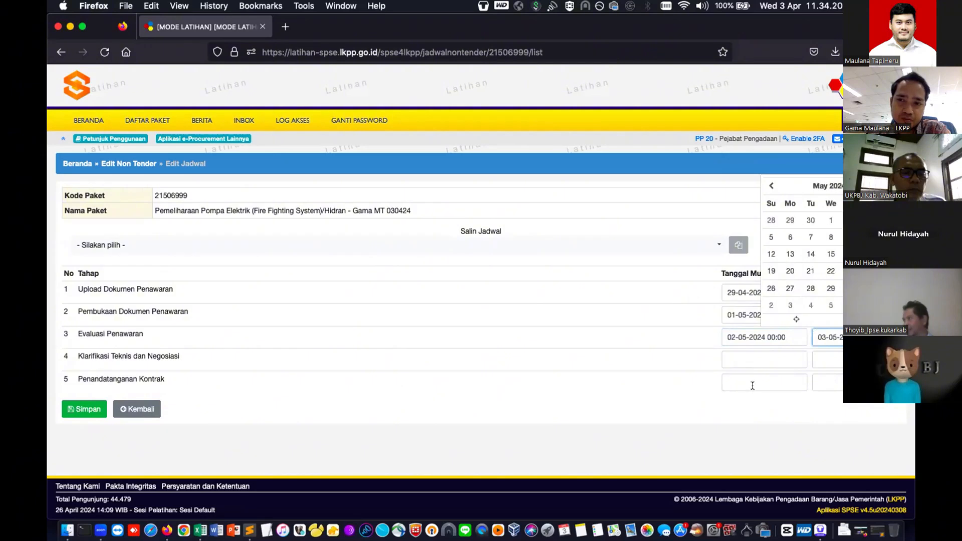
left_click(758, 358)
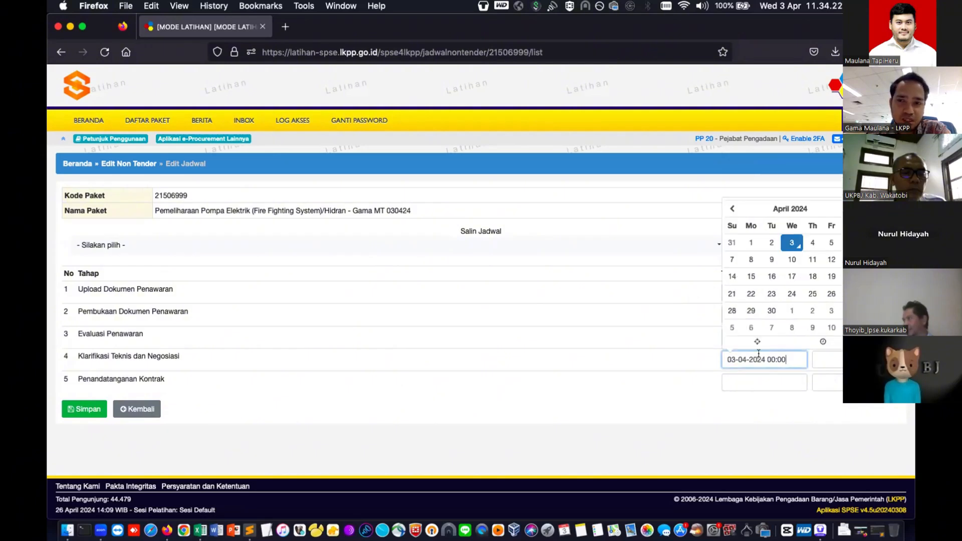
left_click(751, 328)
left_click(831, 358)
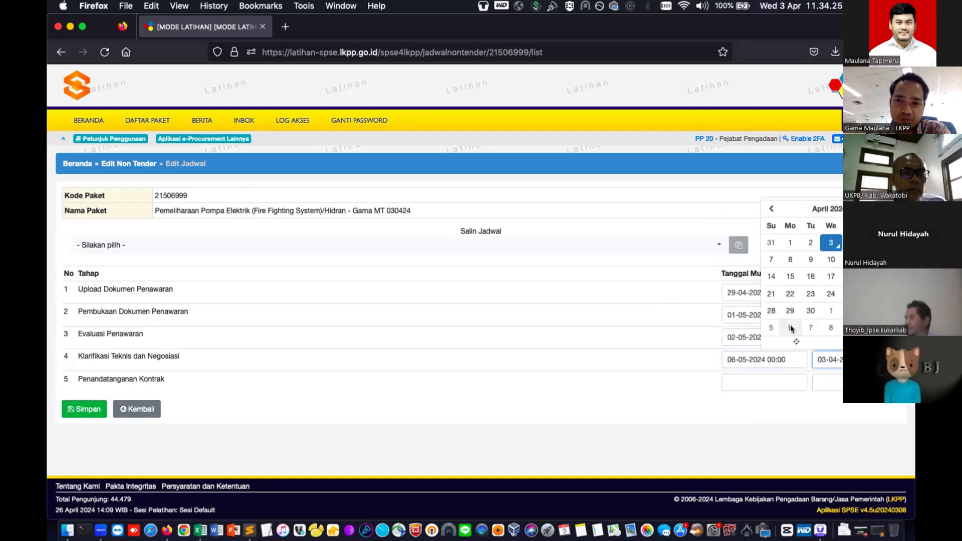
left_click(785, 382)
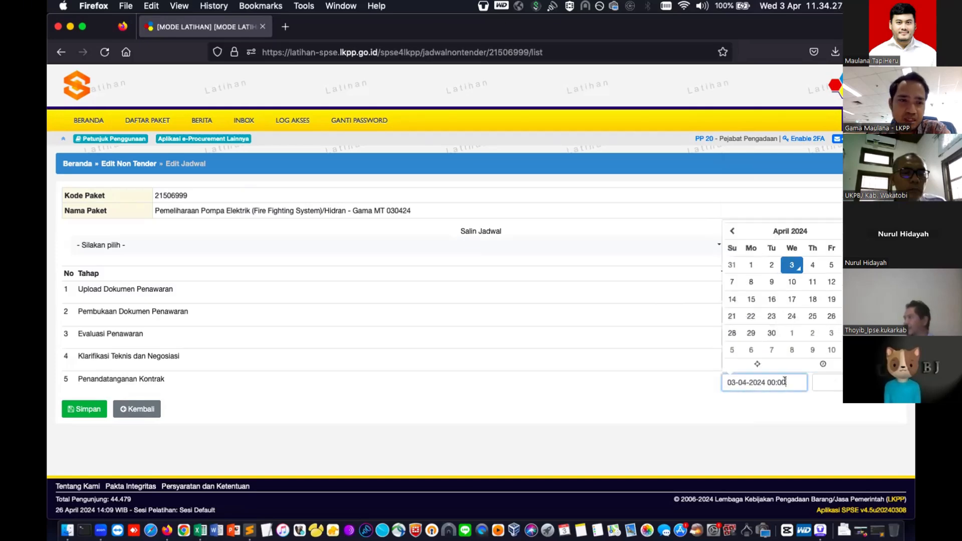
left_click(772, 349)
left_click(826, 382)
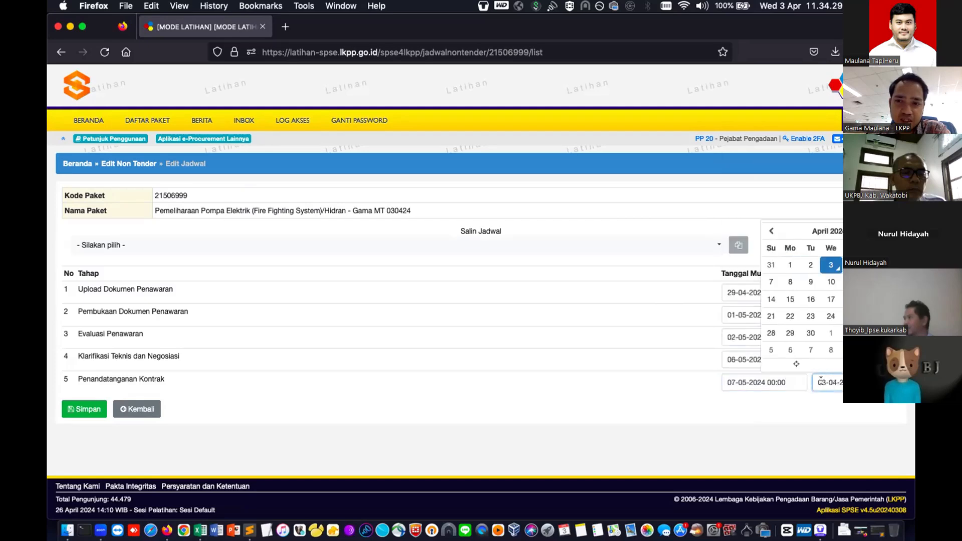
left_click(811, 349)
left_click(601, 357)
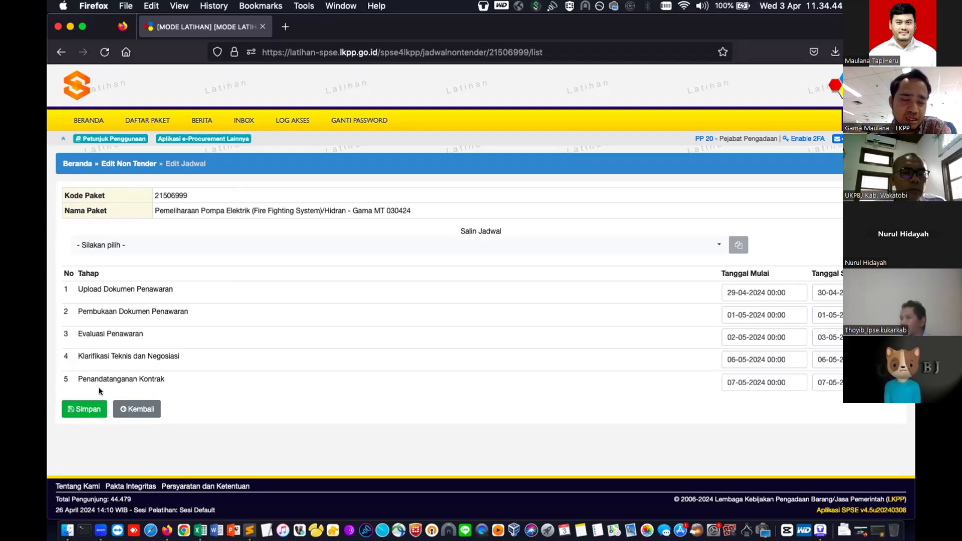
left_click(79, 412)
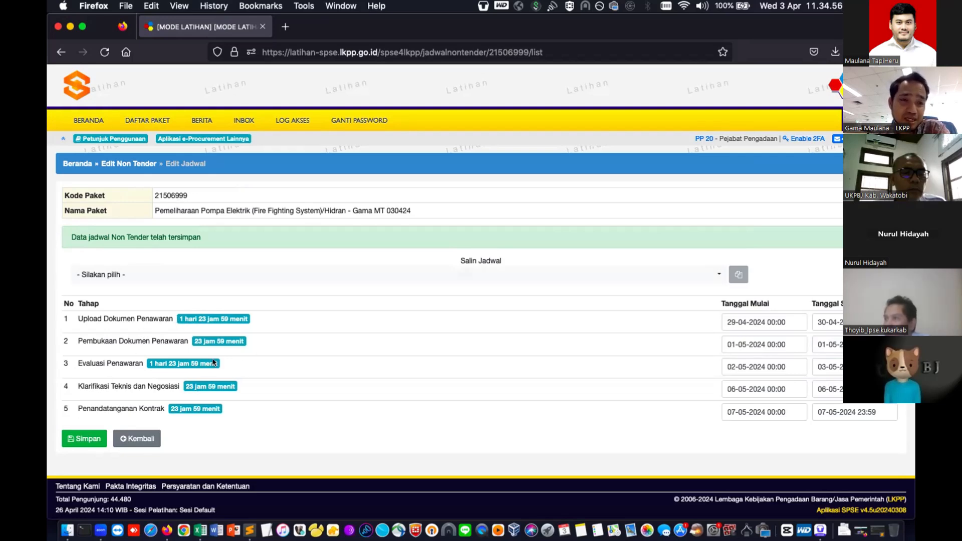
- Return to Edit Paket, now showing 'Semua Jadwal berhasil tersimpan', and scroll to Dokumen Pemilihan
left_click(143, 439)
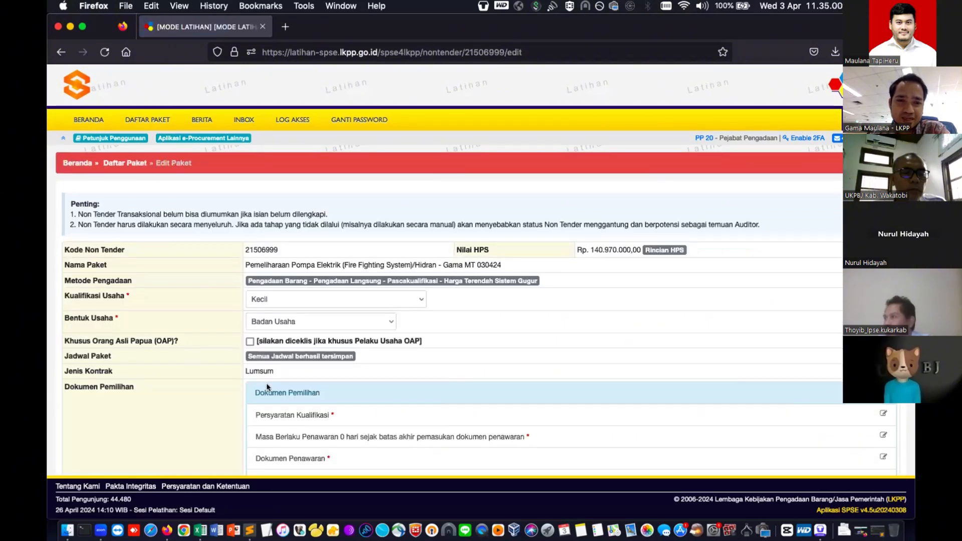
scroll(241, 395, "down", 3)
scroll(281, 225, "down", 2)
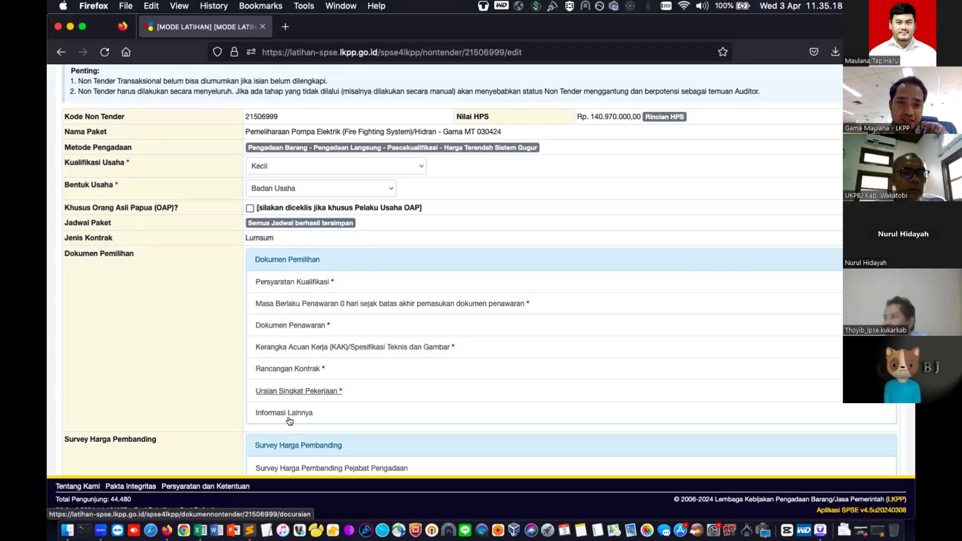
- On the qualification requirements page, enter NIB as the first required permit with KBLI 121000
left_click(315, 282)
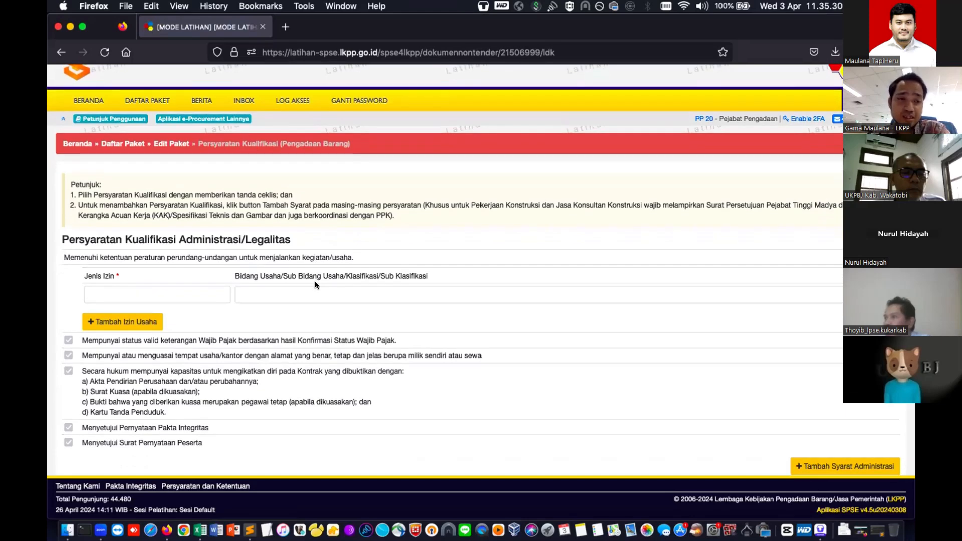
scroll(314, 281, "down", 3)
left_click(217, 232)
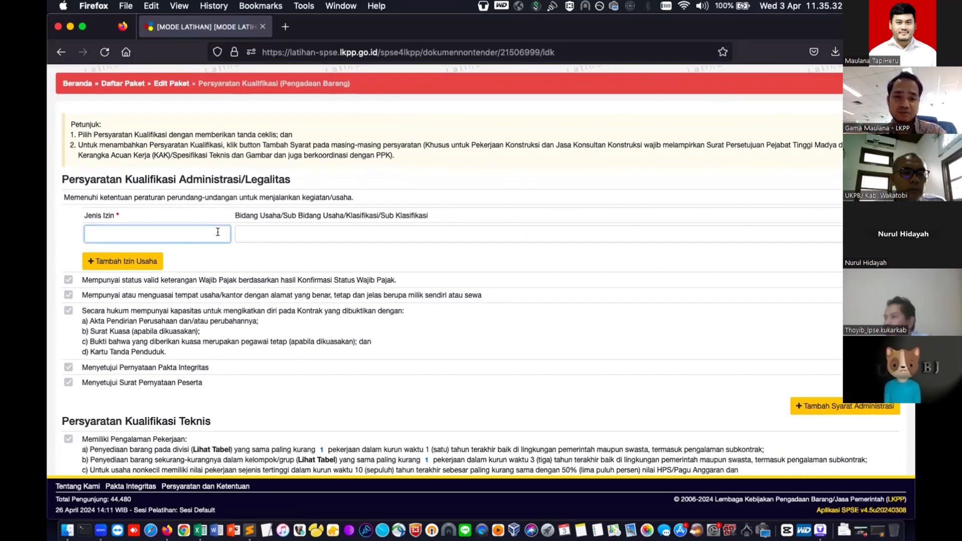
type("NIB")
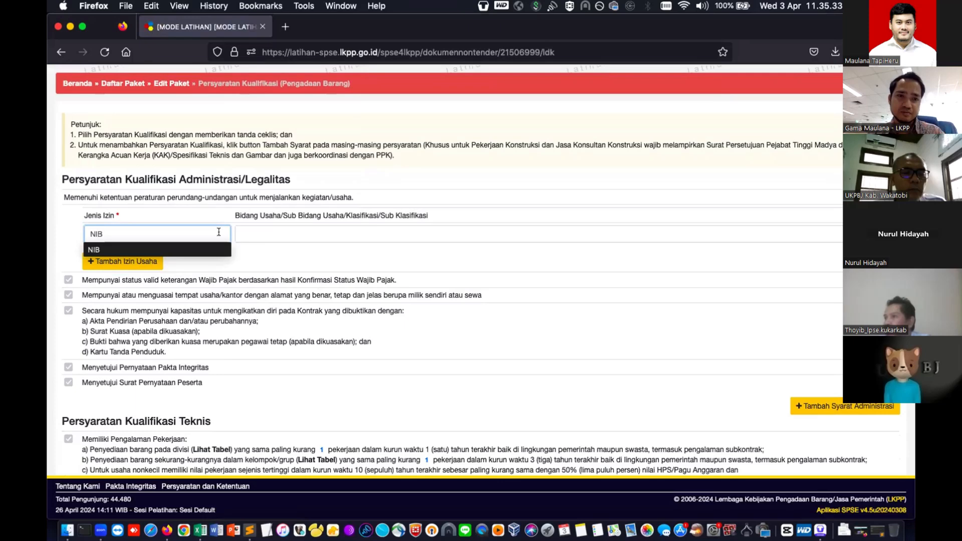
left_click(256, 234)
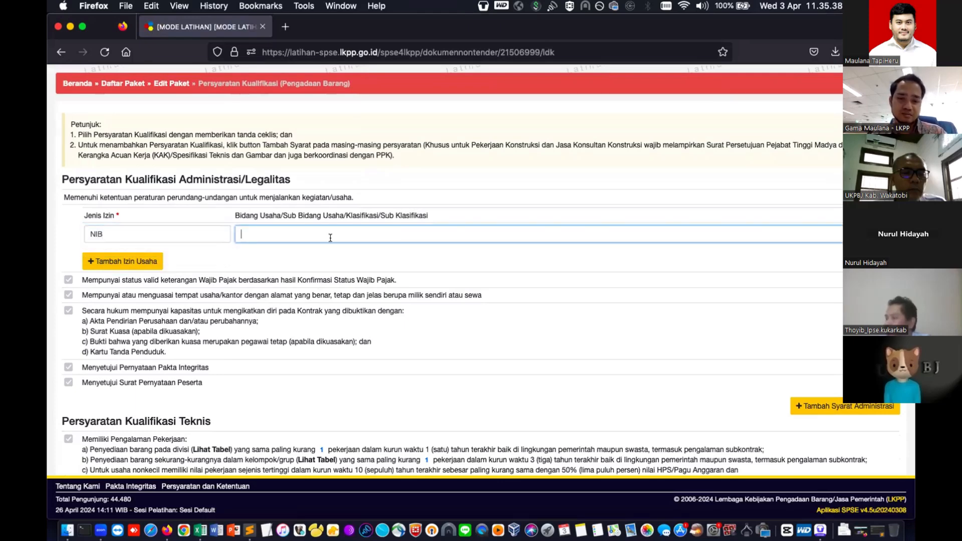
type("K")
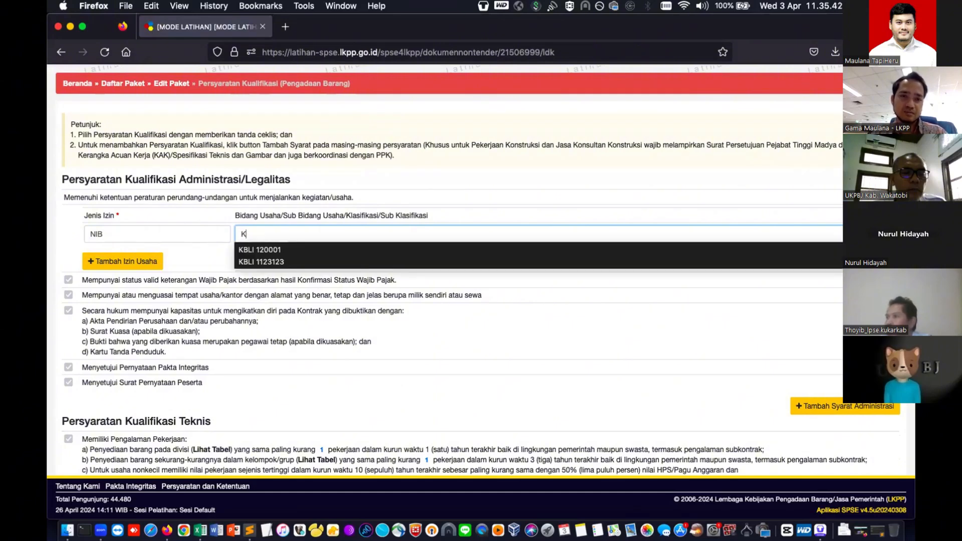
type("bl")
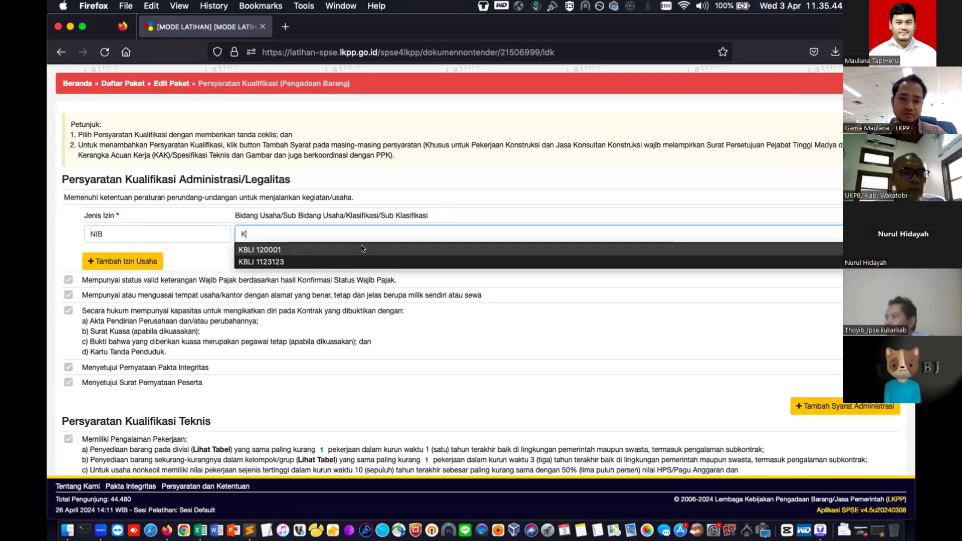
key("BackSpace")
key("BackSpace")
key("BackSpace")
type("bl")
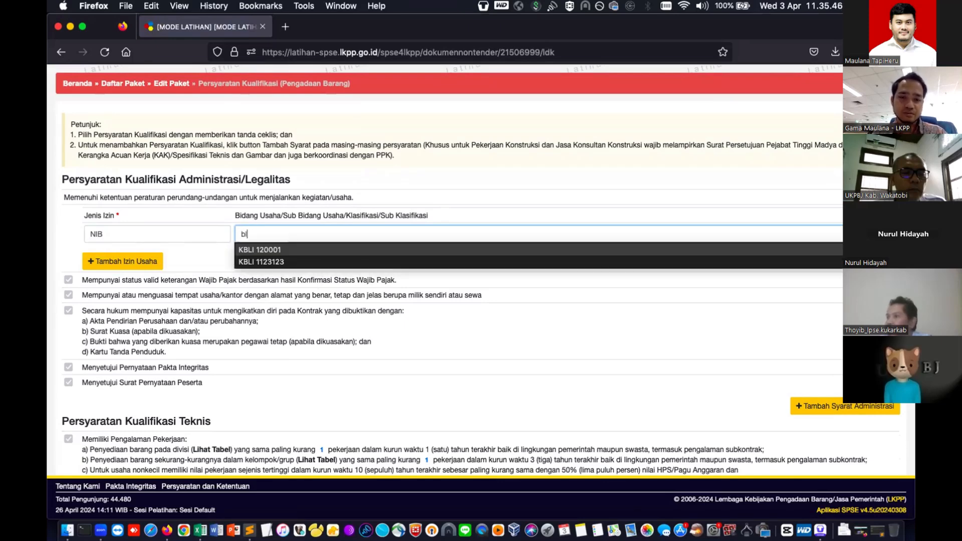
key("BackSpace")
key("BackSpace")
type("KBL")
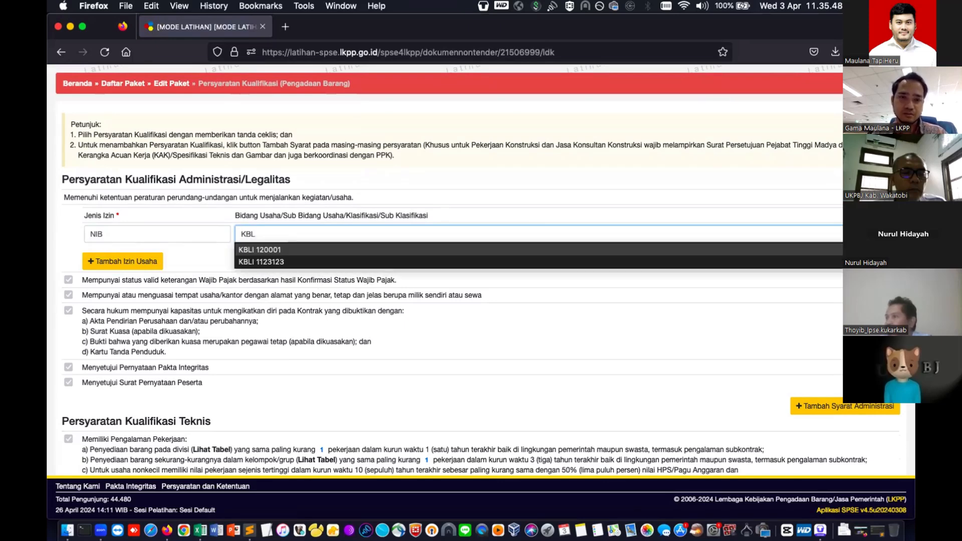
type("I 1")
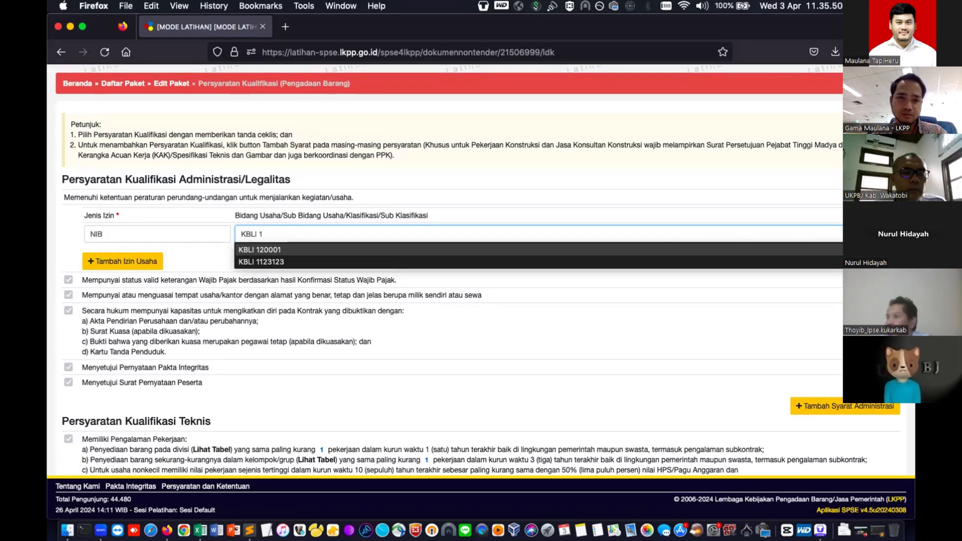
type("21000")
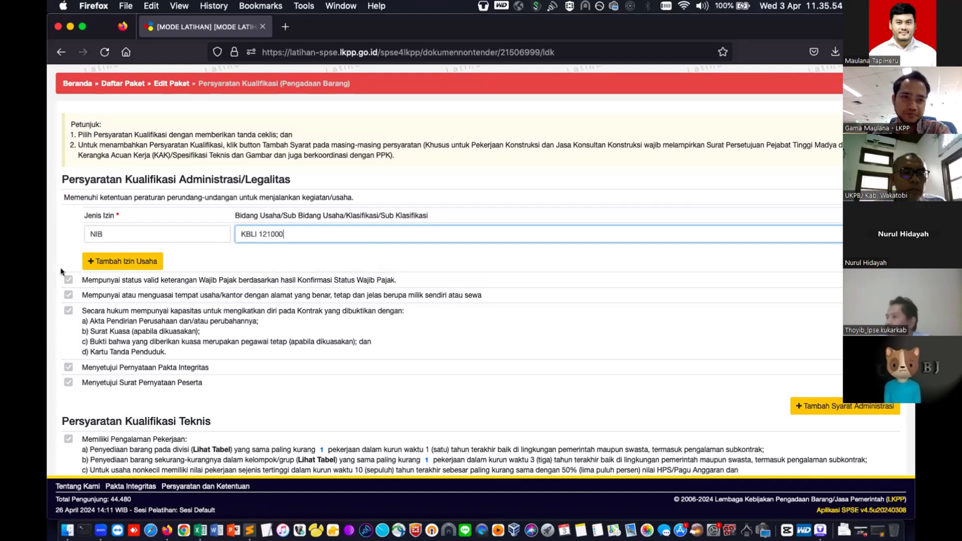
- Add a second permit row 'dan ijin usaha yg dibutuhkan' classified as KBLI 123123
left_click(146, 260)
left_click(147, 258)
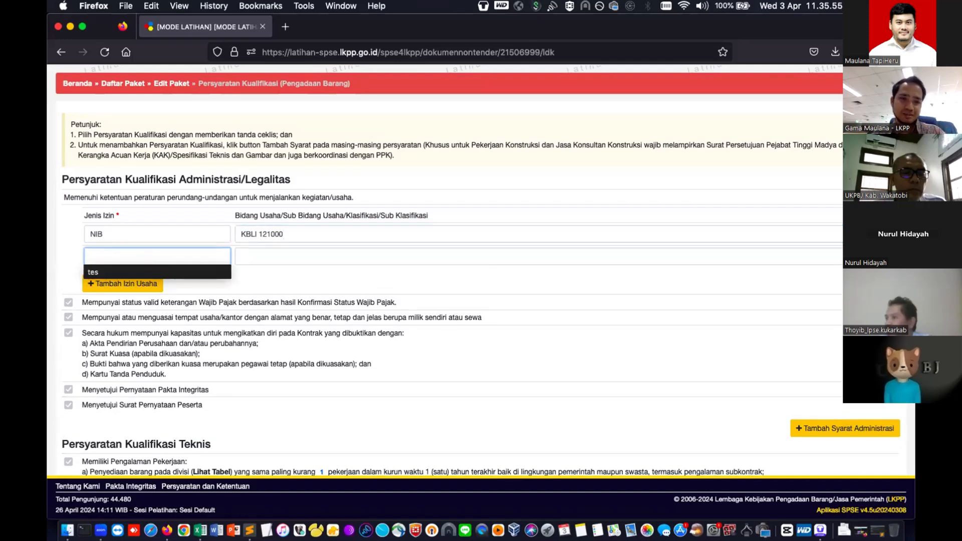
type("dan ijin usaha ")
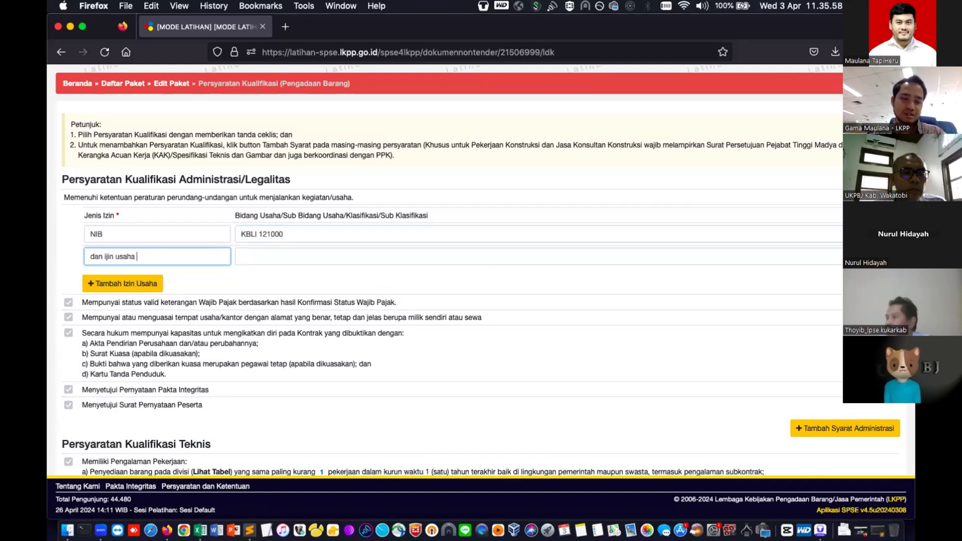
type("yg dib")
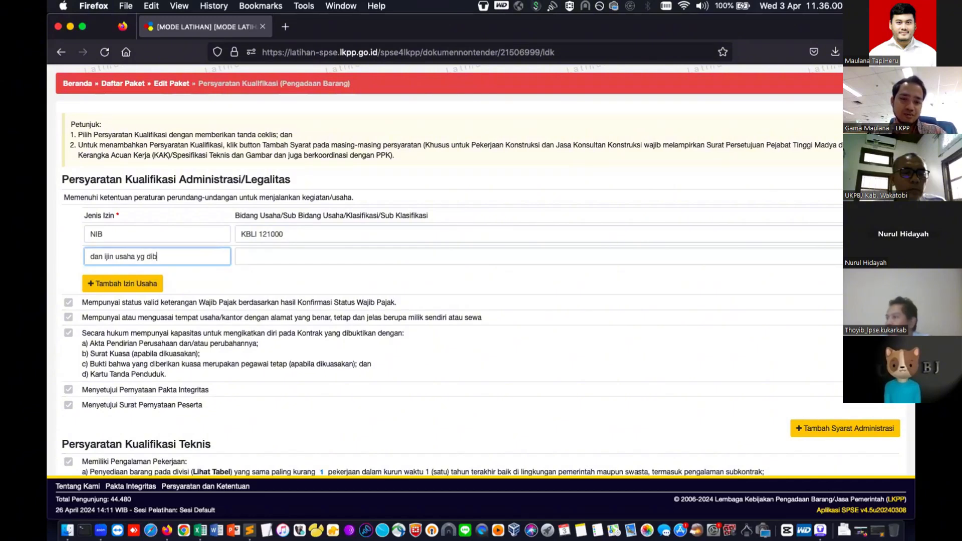
type("u")
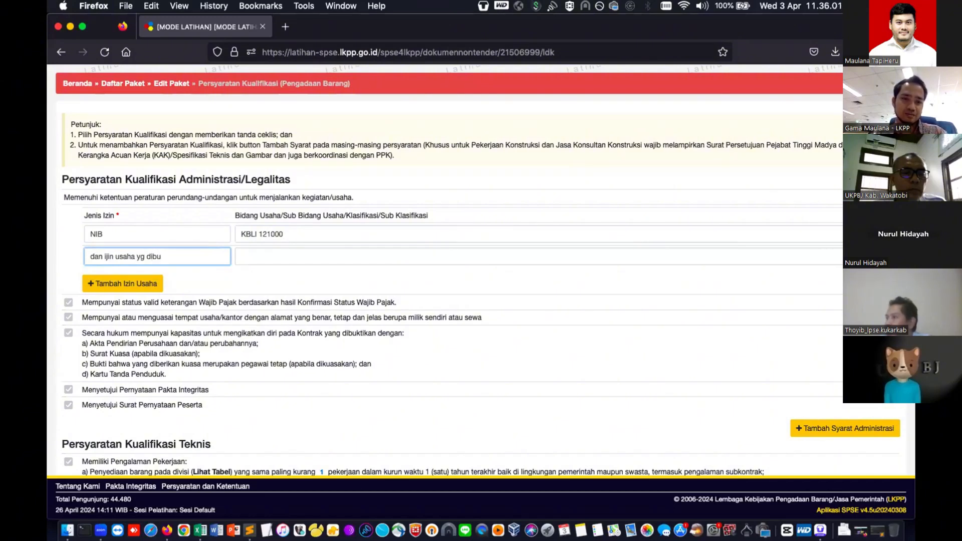
type("tuhkan")
key("Tab")
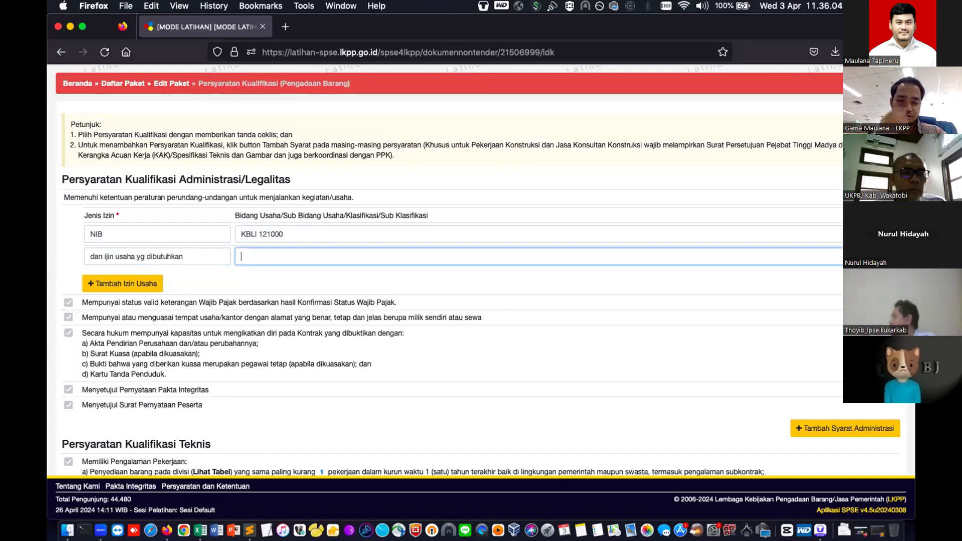
type("KBLI")
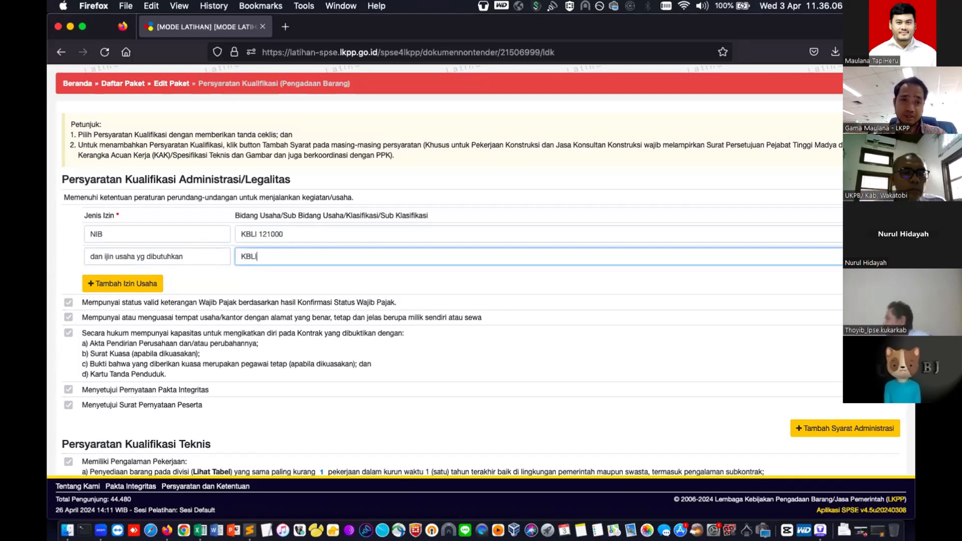
type(" 123123")
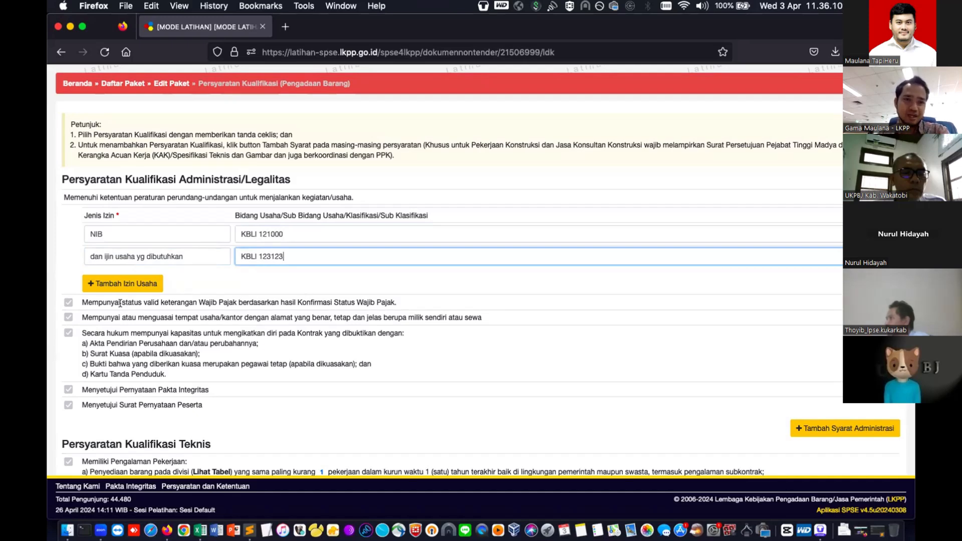
left_click(69, 305)
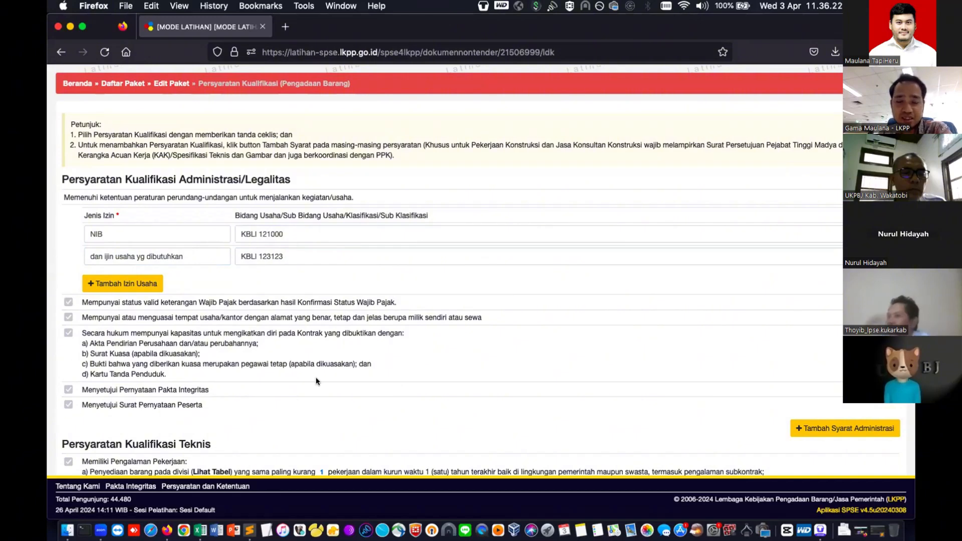
scroll(316, 381, "down", 3)
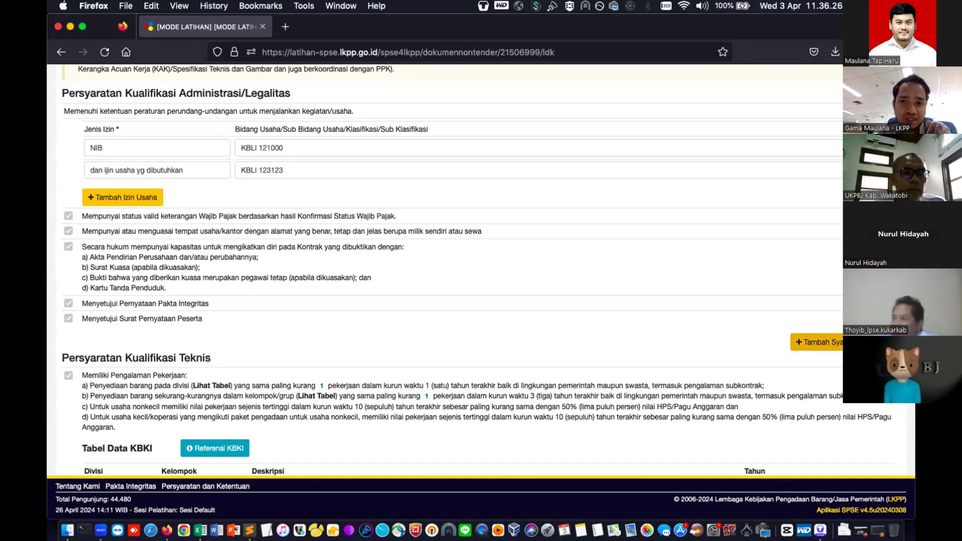
- Add a ticked extra administrative requirement 'syarat administrasi yang bisa diisi oleh PP'
left_click(888, 348)
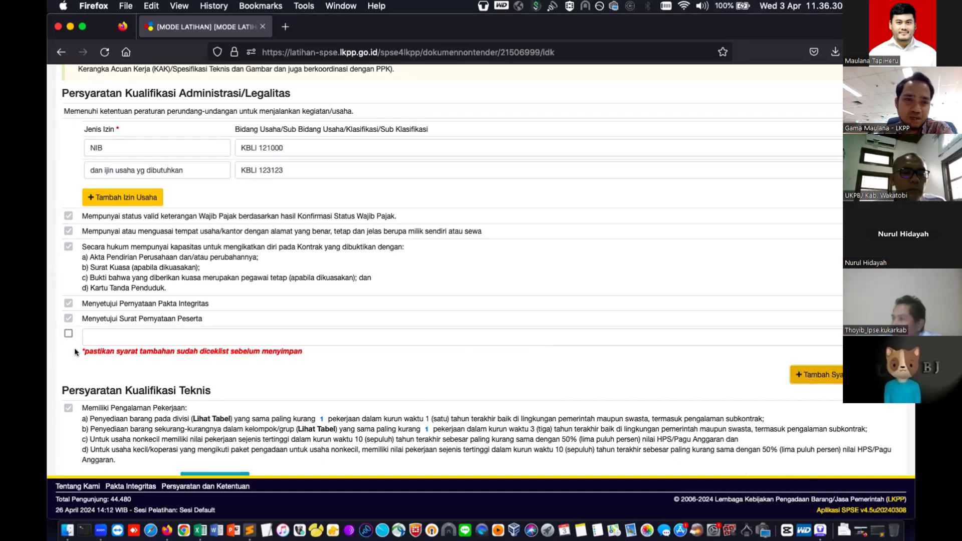
left_click(68, 335)
left_click(102, 333)
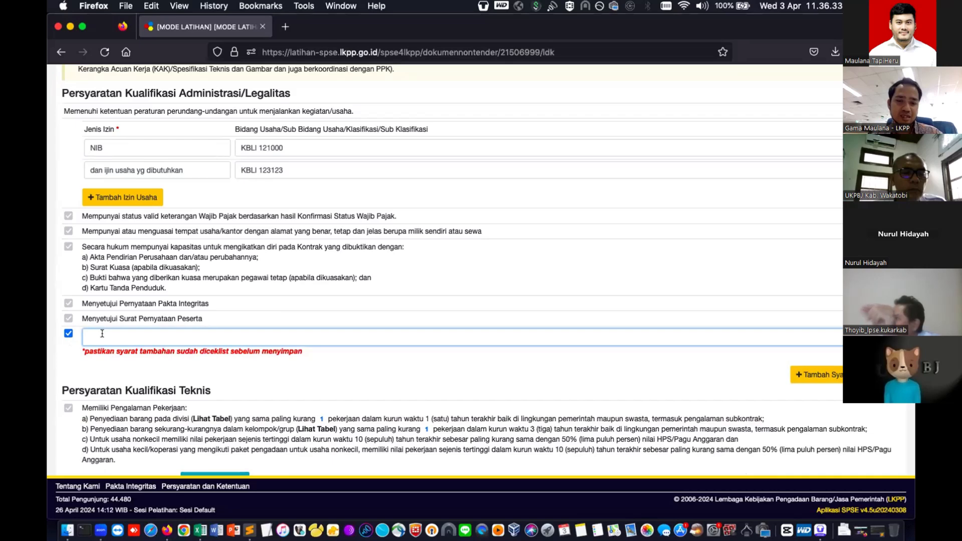
type("administra")
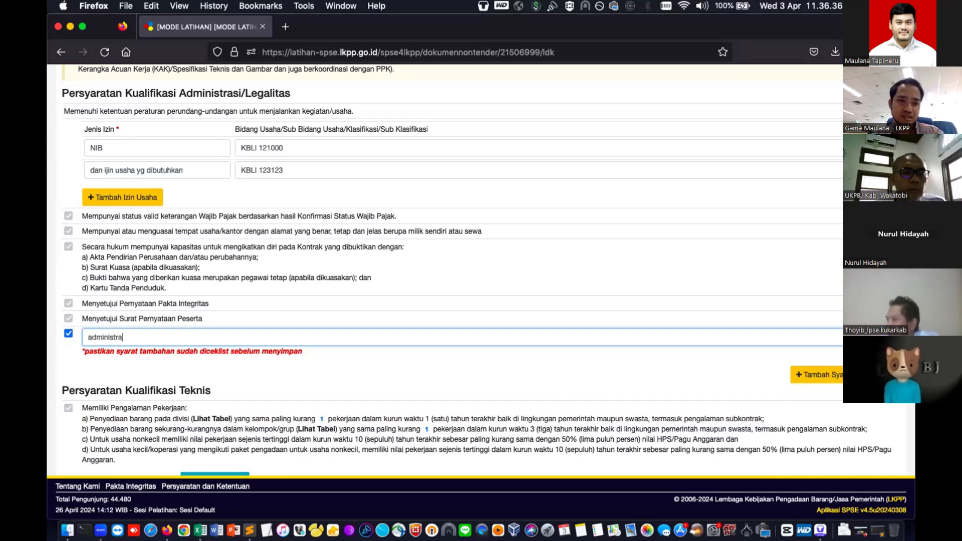
type("si y")
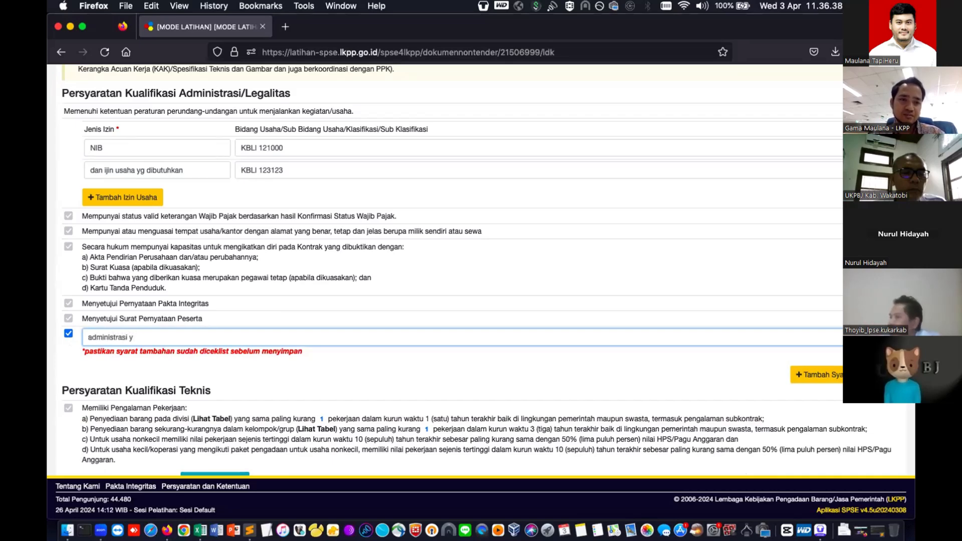
type("ngng bisa di")
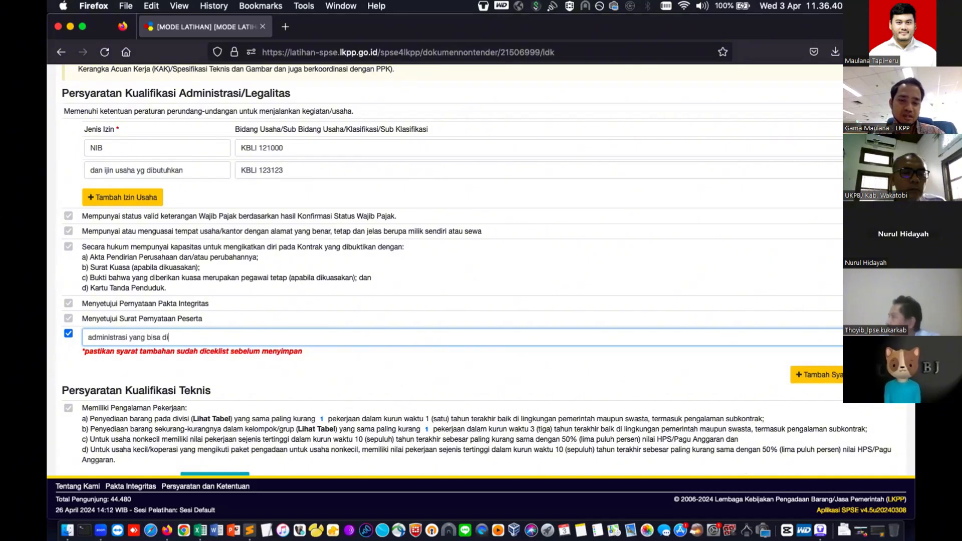
type("isi ")
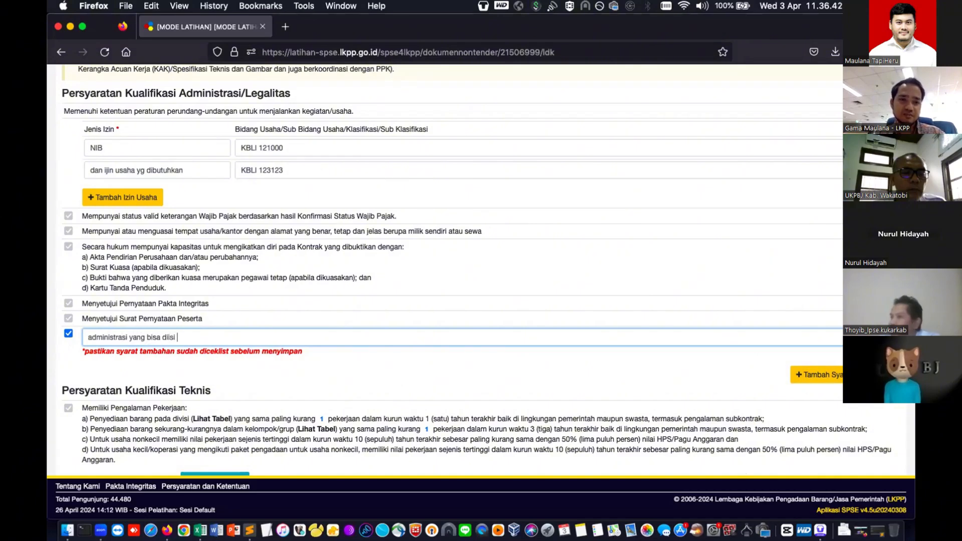
type("oleh PP")
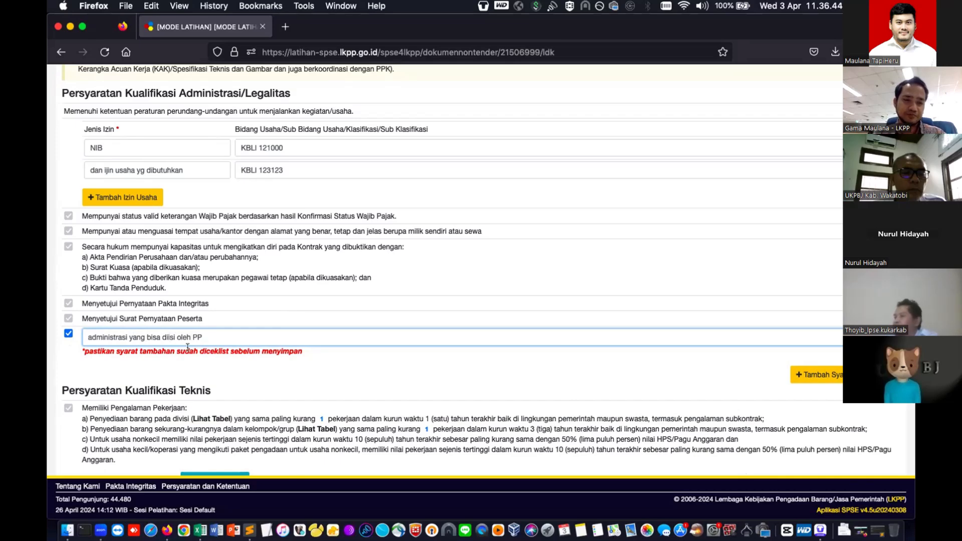
left_click(84, 333)
type("syarat")
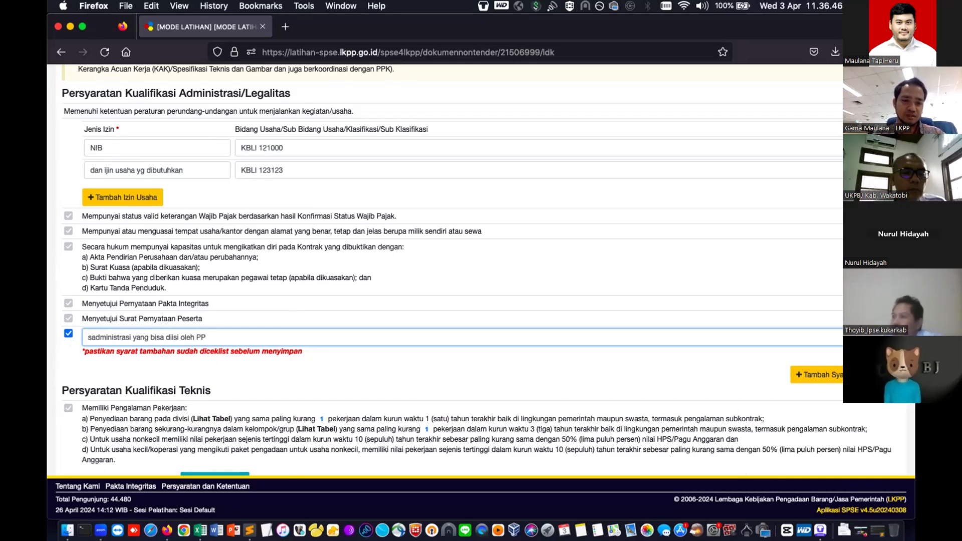
scroll(137, 381, "down", 2)
scroll(137, 380, "down", 1)
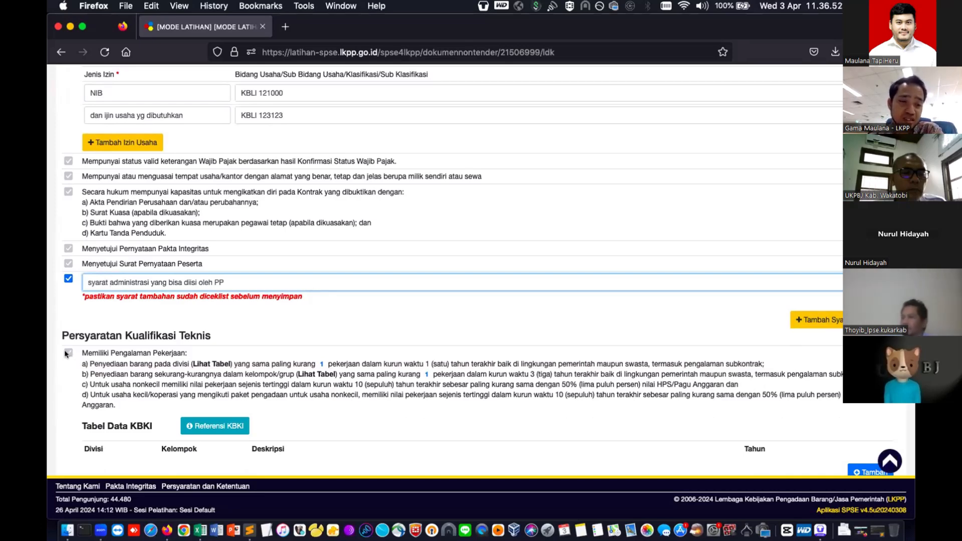
scroll(65, 354, "down", 4)
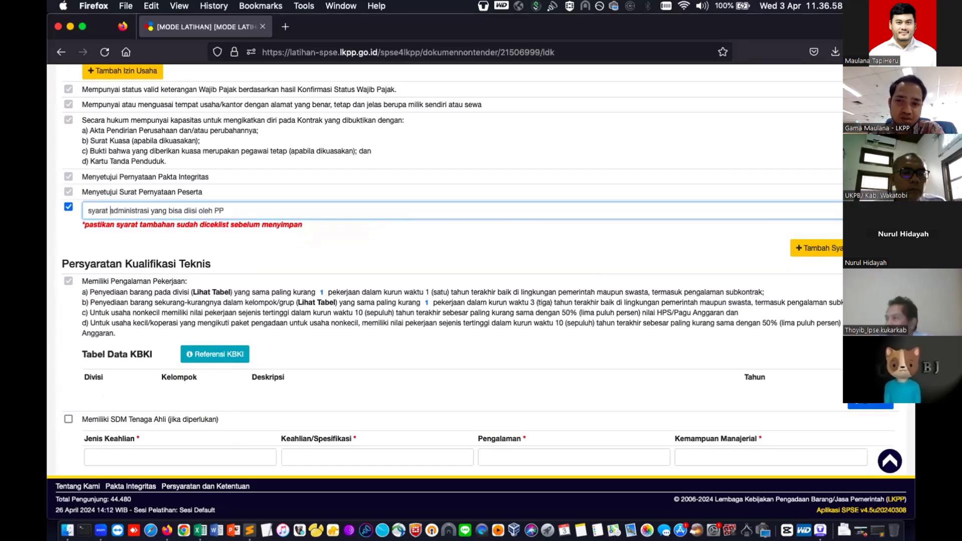
left_click(215, 354)
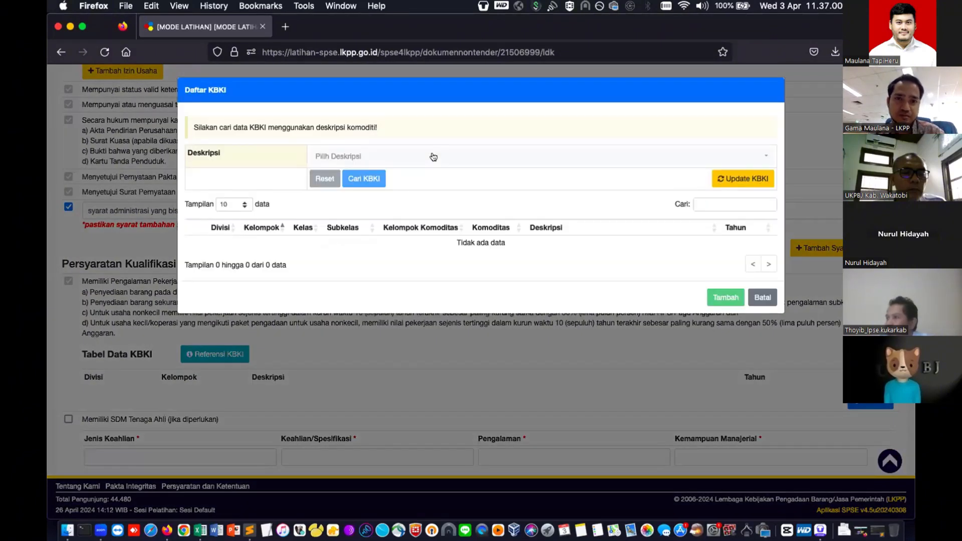
- Search KBKI for 'pemadam' and add 43 / 439 'Alat pemadam api untuk lainnya'
left_click(434, 157)
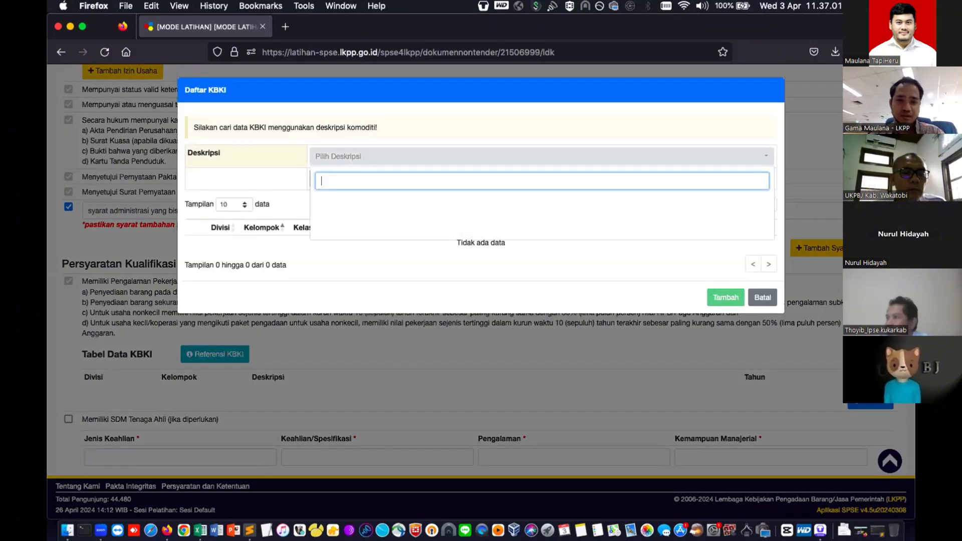
type("pemadam")
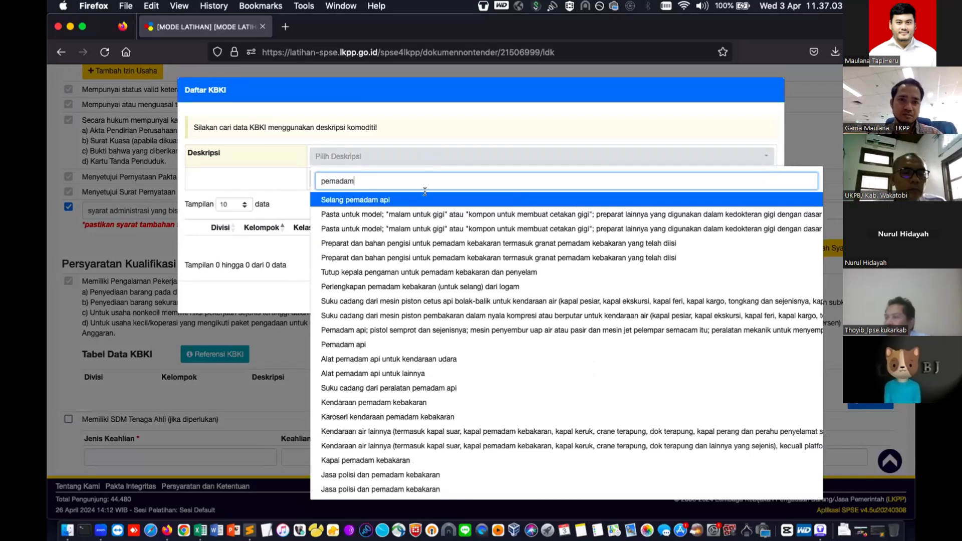
left_click(406, 373)
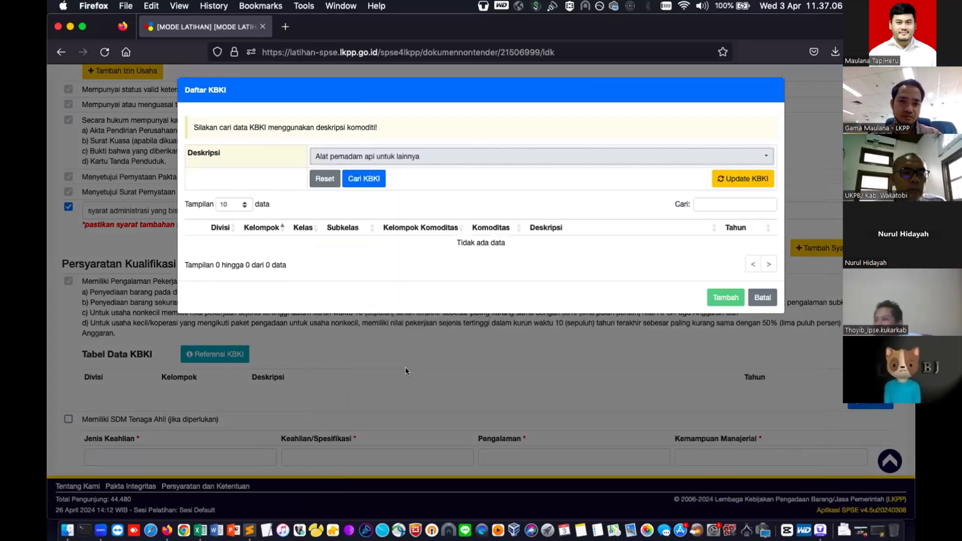
left_click(363, 179)
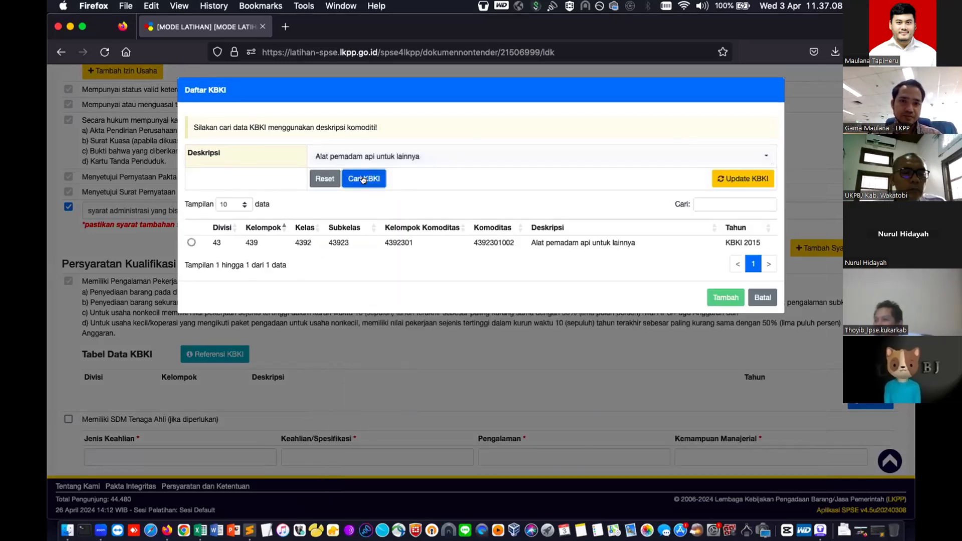
left_click(191, 243)
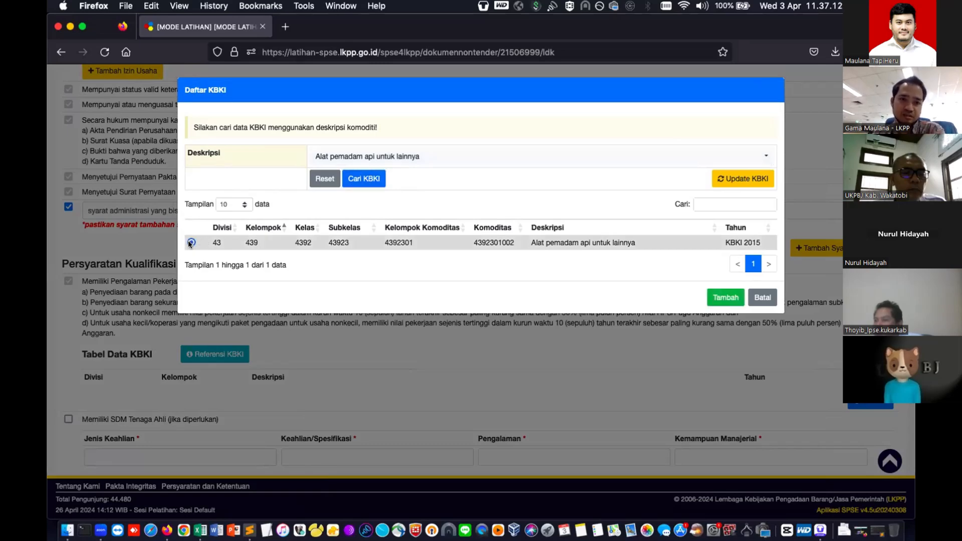
left_click(716, 298)
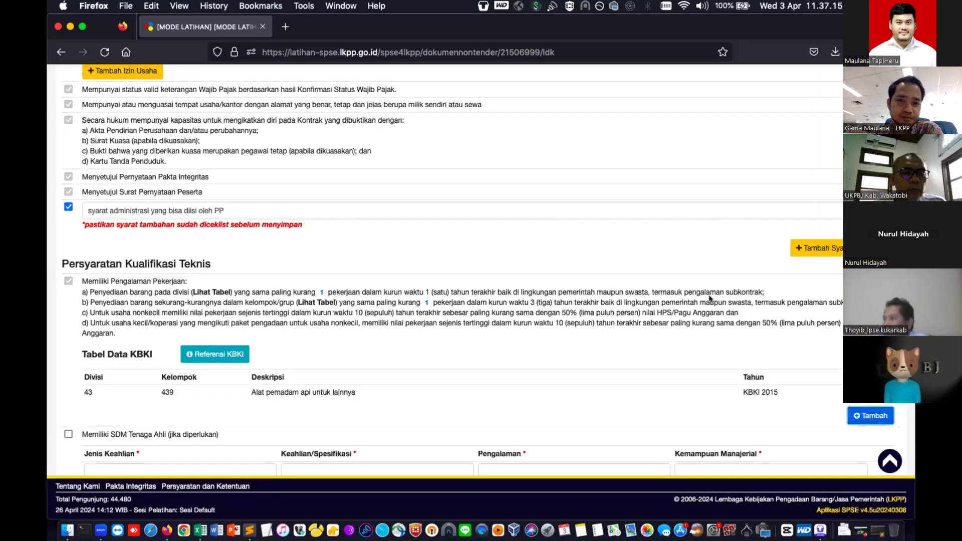
- Review the technical requirement details for required experience and the expert's field of expertise
scroll(485, 319, "down", 2)
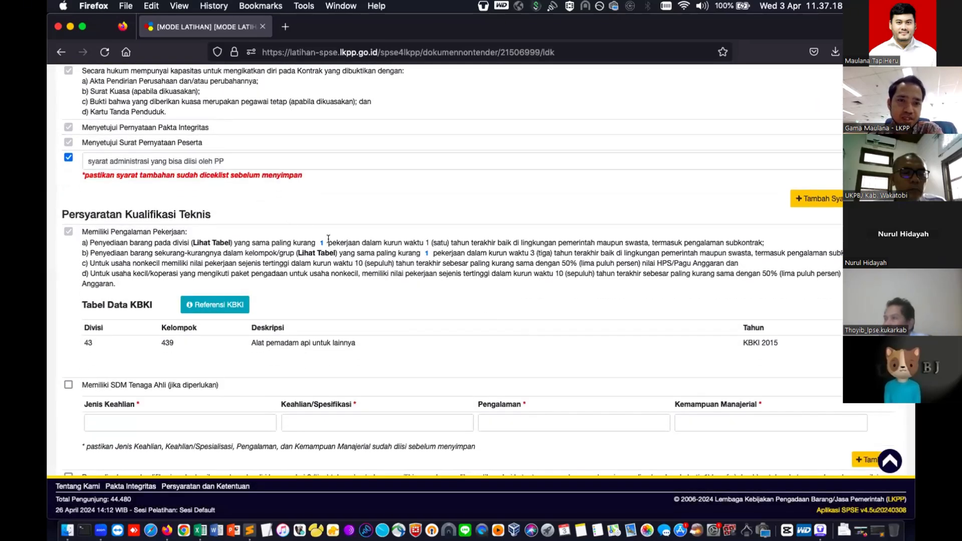
left_click(321, 240)
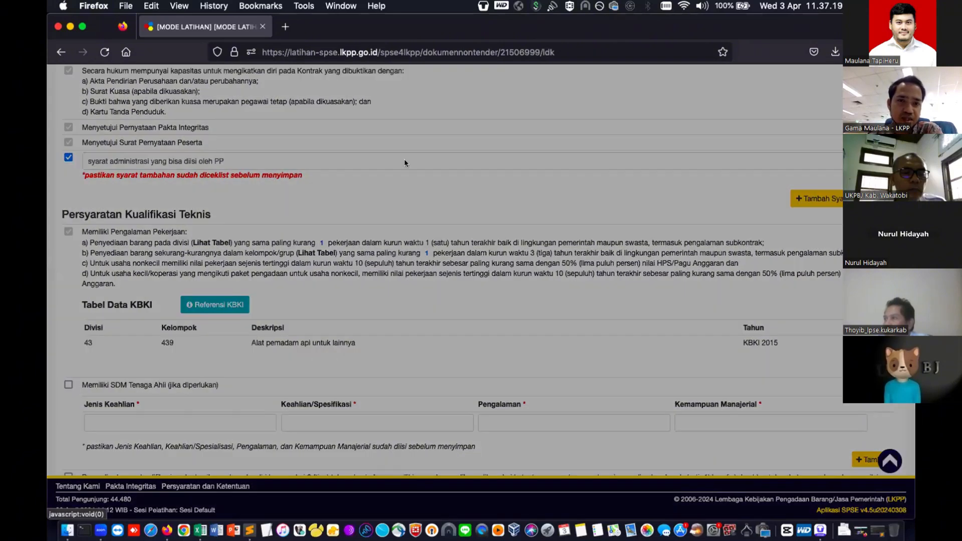
left_click(616, 160)
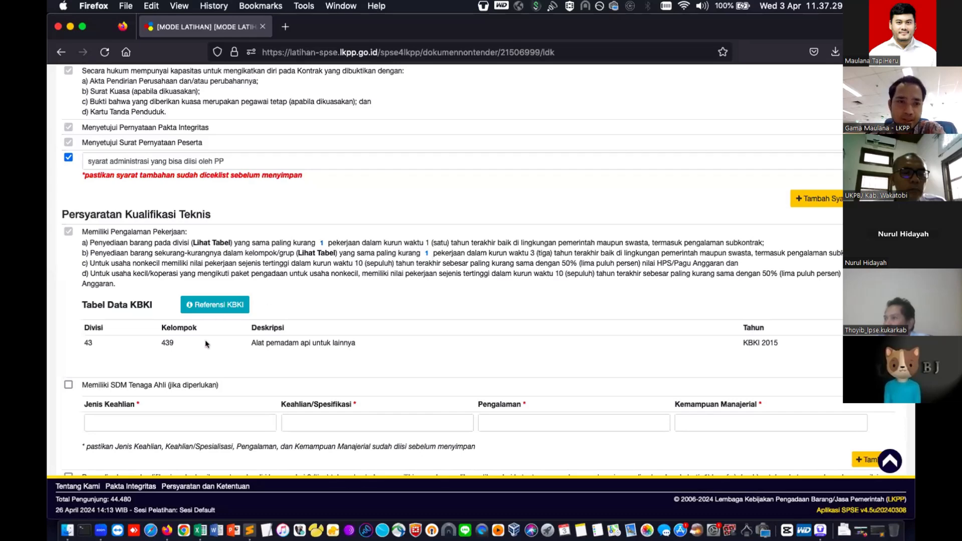
scroll(205, 342, "down", 3)
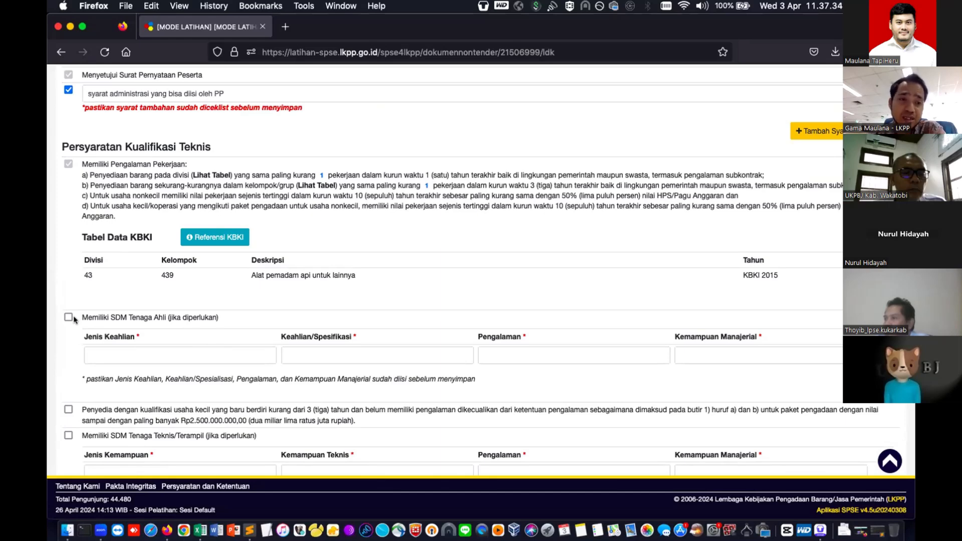
left_click(118, 350)
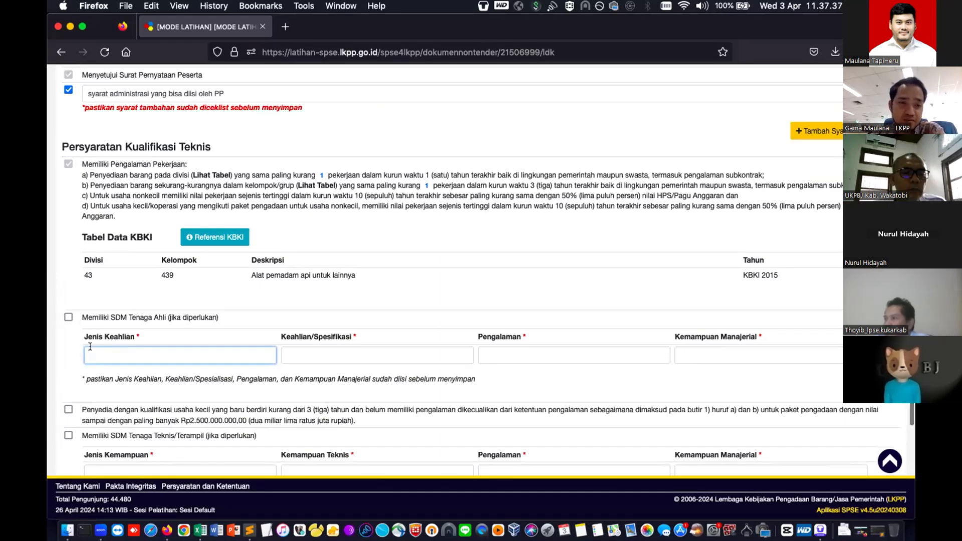
scroll(110, 348, "down", 3)
scroll(71, 350, "down", 6)
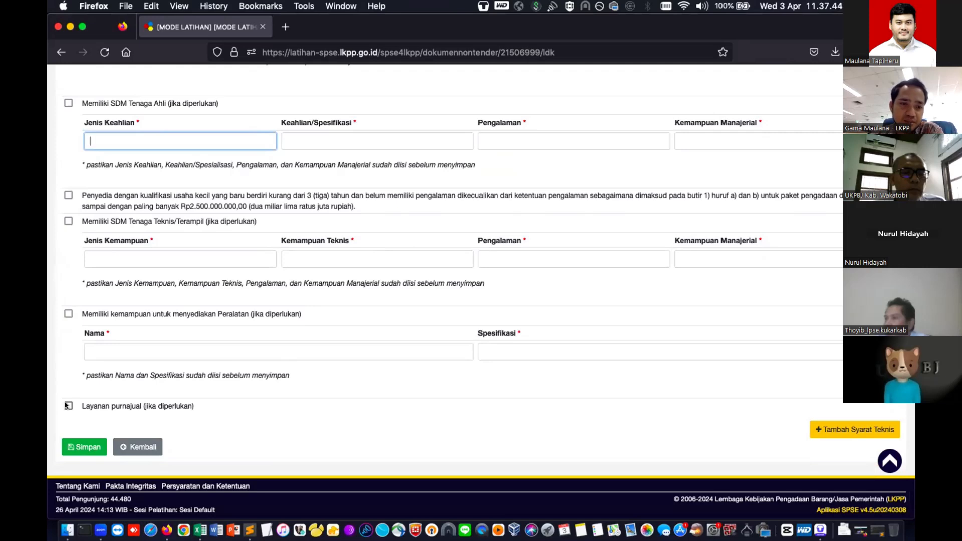
- Tick Layanan purnajual and add an extra requirement 'Lainnya sesuai kebutuhan paket'
left_click(68, 405)
scroll(747, 424, "down", 1)
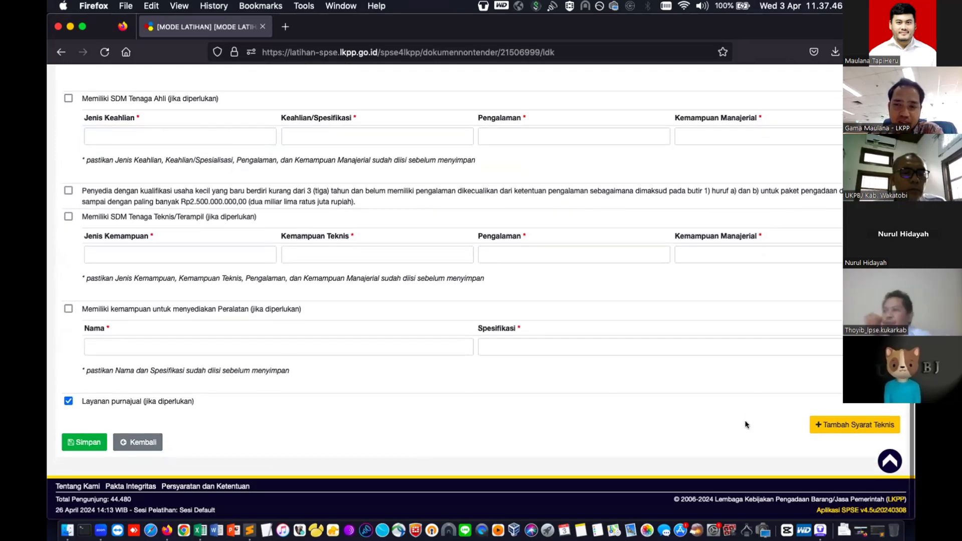
left_click(851, 424)
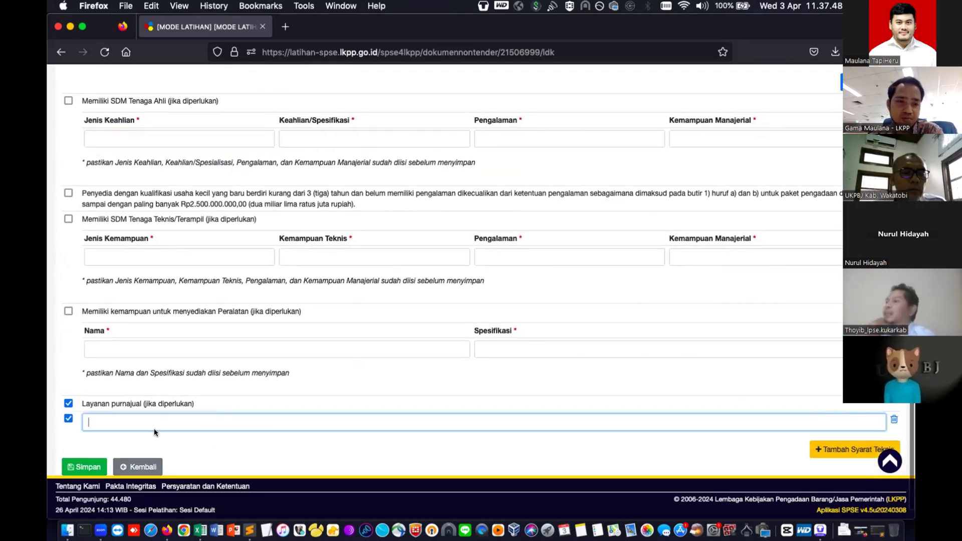
type("La")
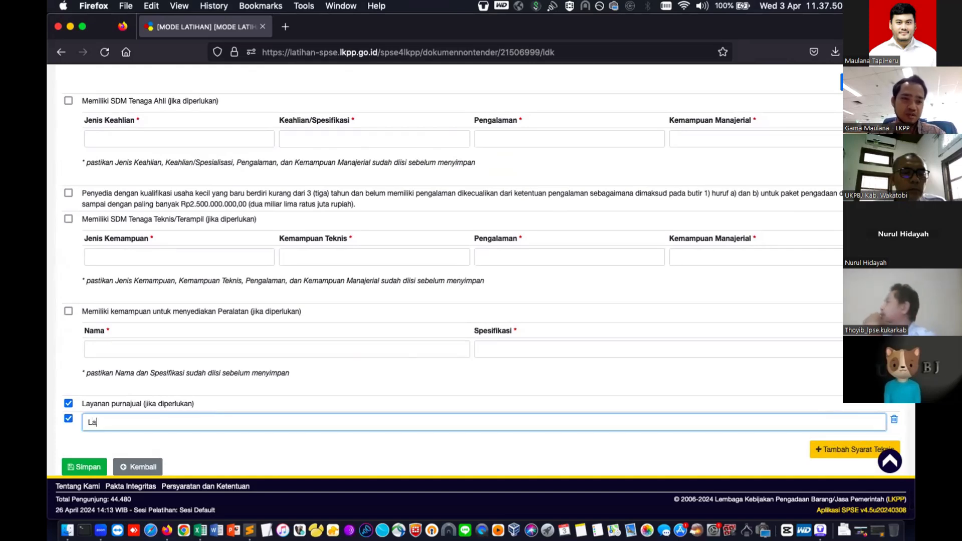
type("innya ")
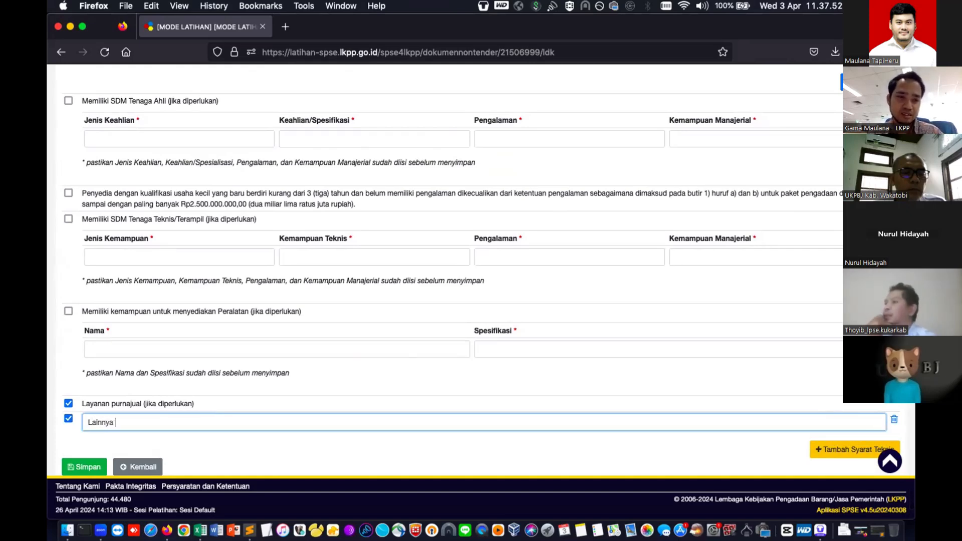
type("sesuai keb")
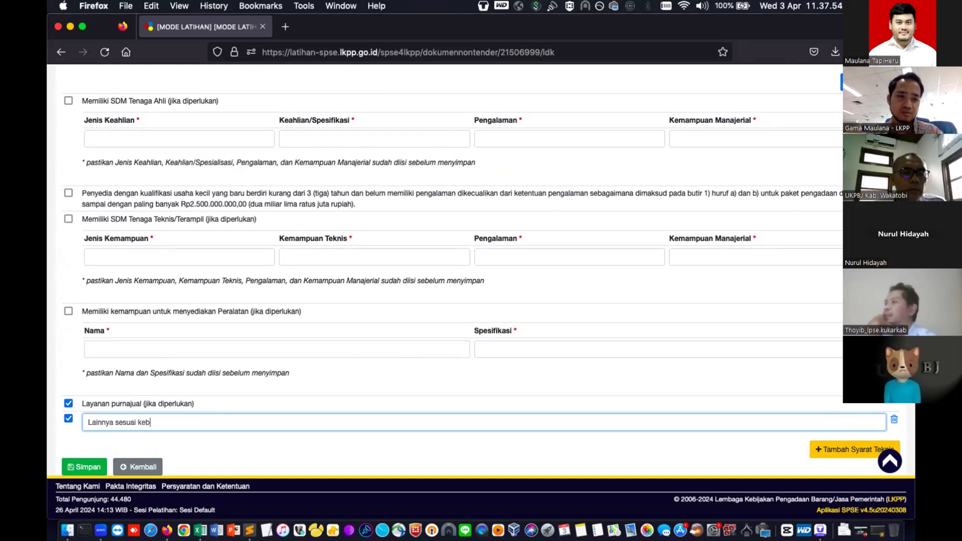
type("utuhan paket")
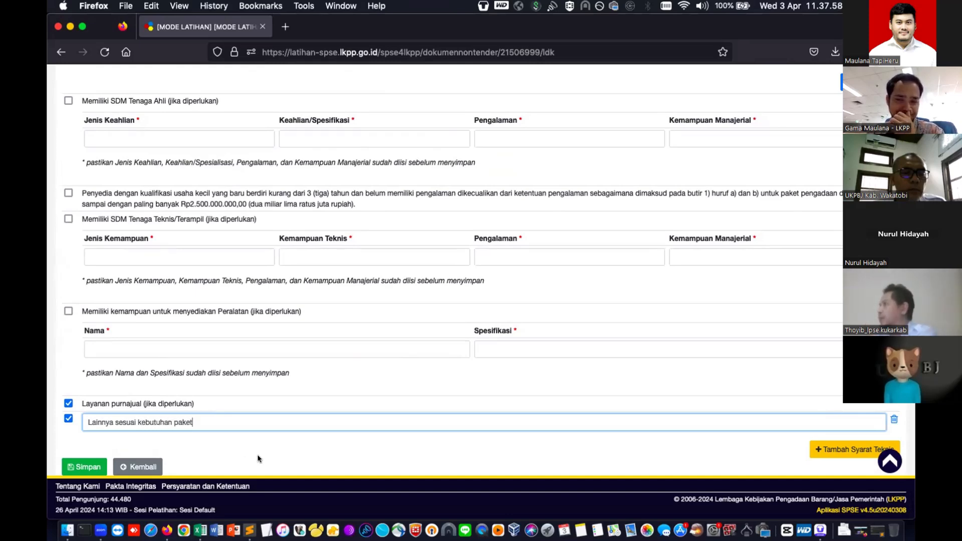
- Save the qualification requirements and go back to Edit Paket, now marked complete
left_click(98, 463)
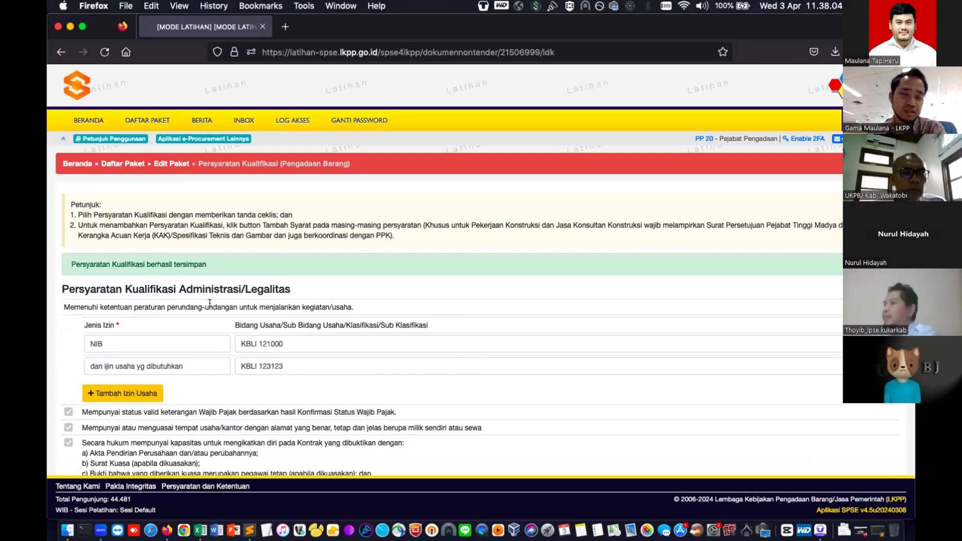
scroll(295, 275, "down", 10)
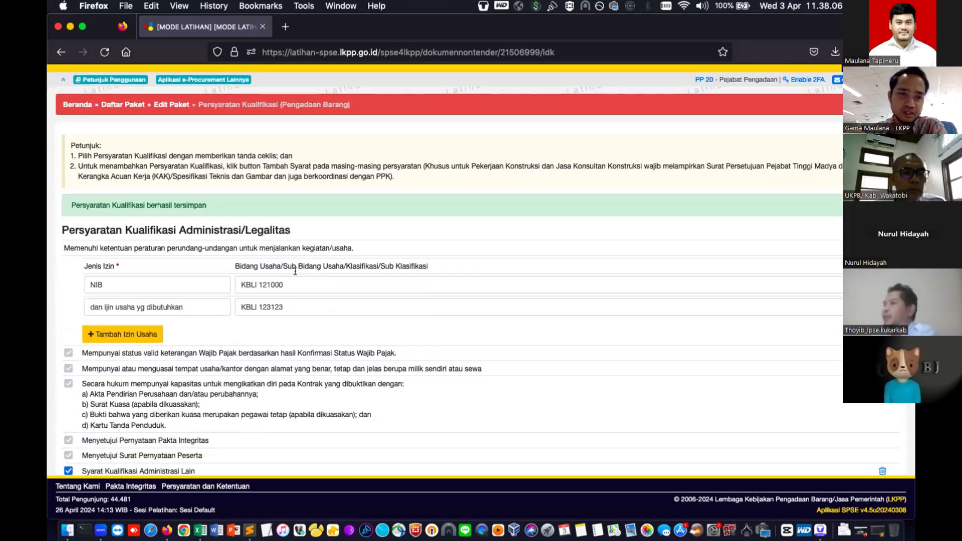
scroll(295, 270, "down", 10)
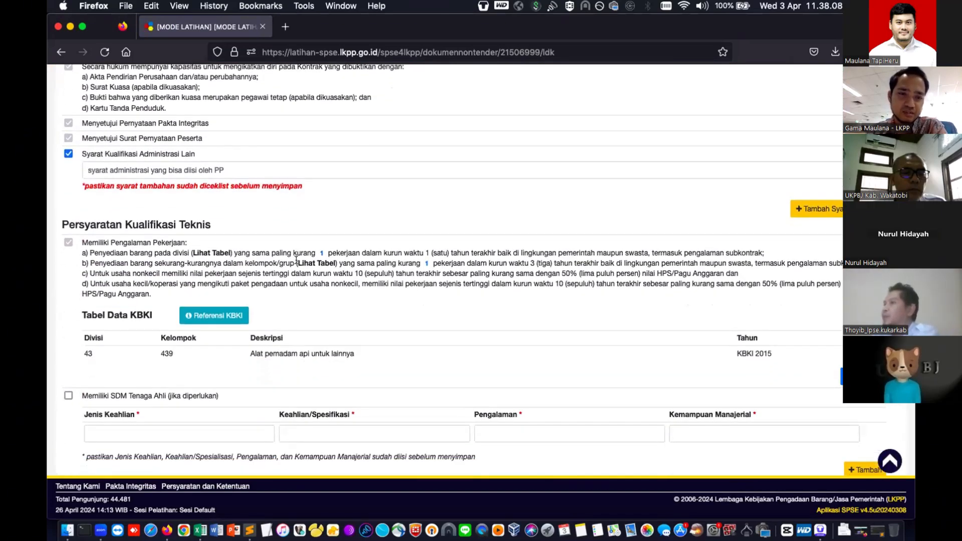
scroll(296, 260, "down", 2)
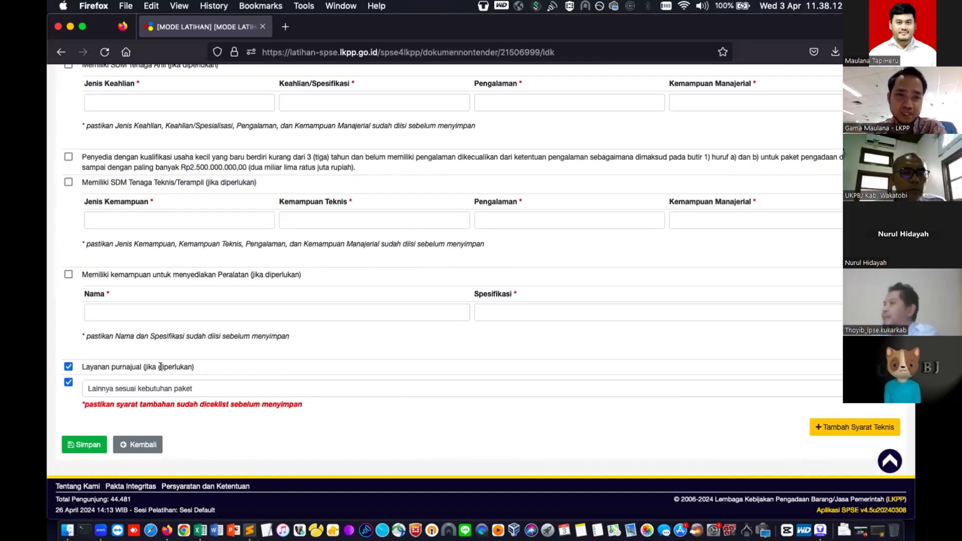
left_click(145, 441)
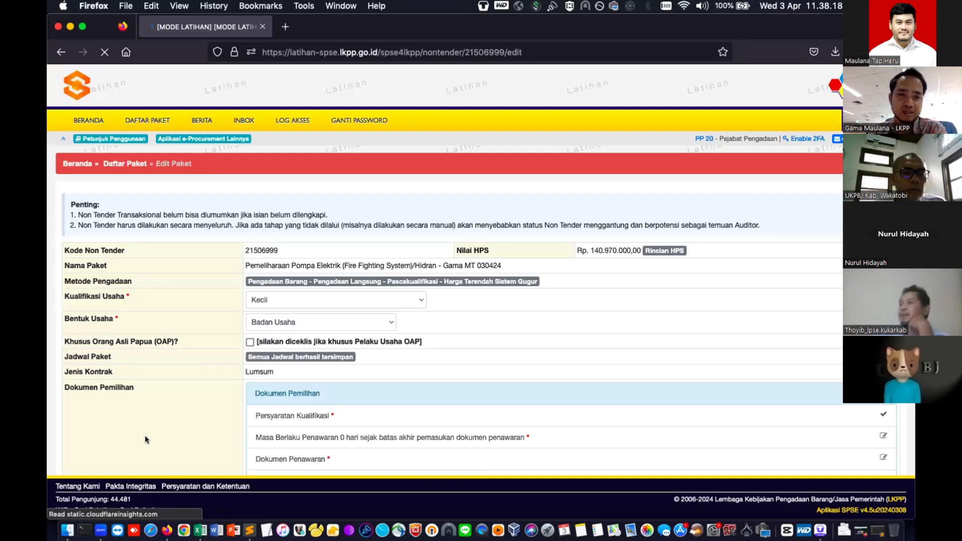
- Save a 30-day offer validity period, running until 30-05-2024
scroll(145, 439, "down", 2)
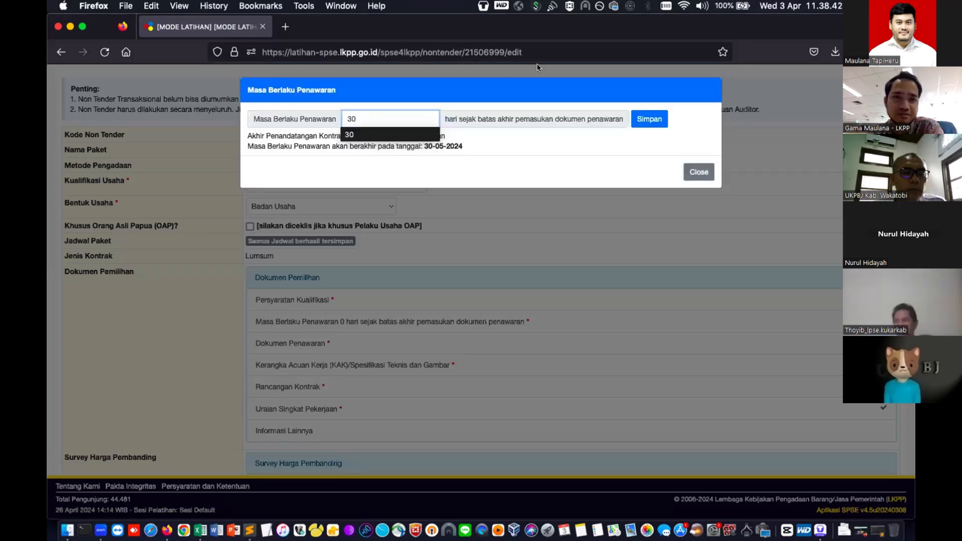
left_click(646, 118)
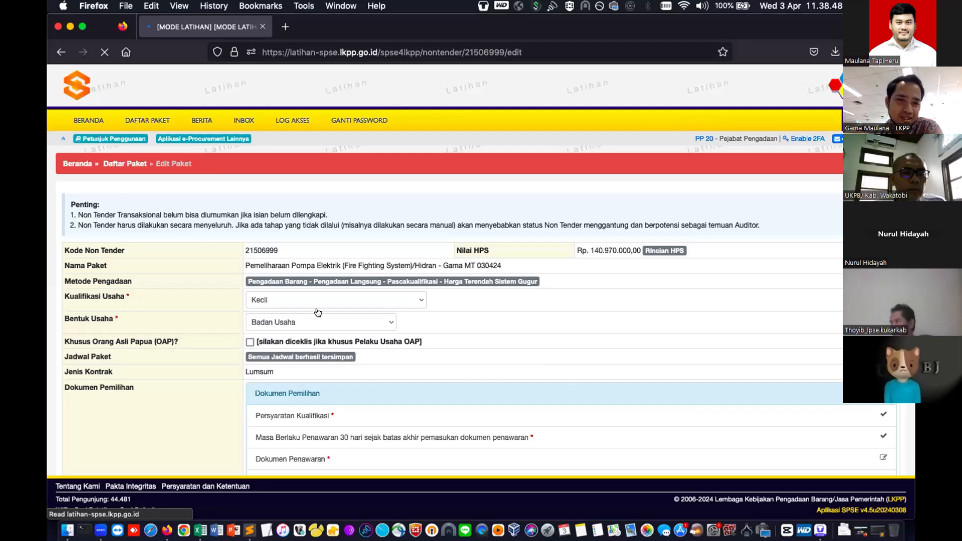
scroll(310, 308, "down", 5)
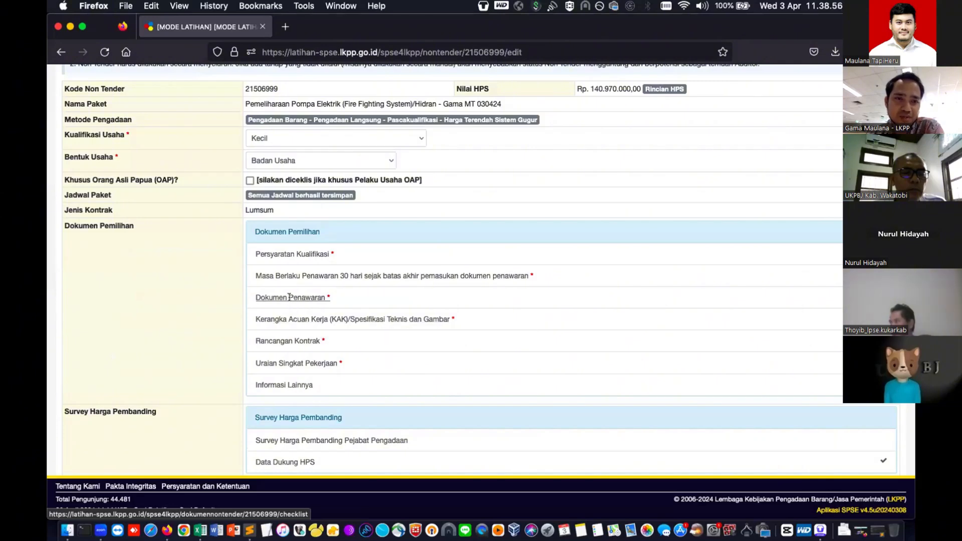
- Require technical specifications, Garansi and test certificates as offer documents, leaving Asuransi unticked
left_click(289, 299)
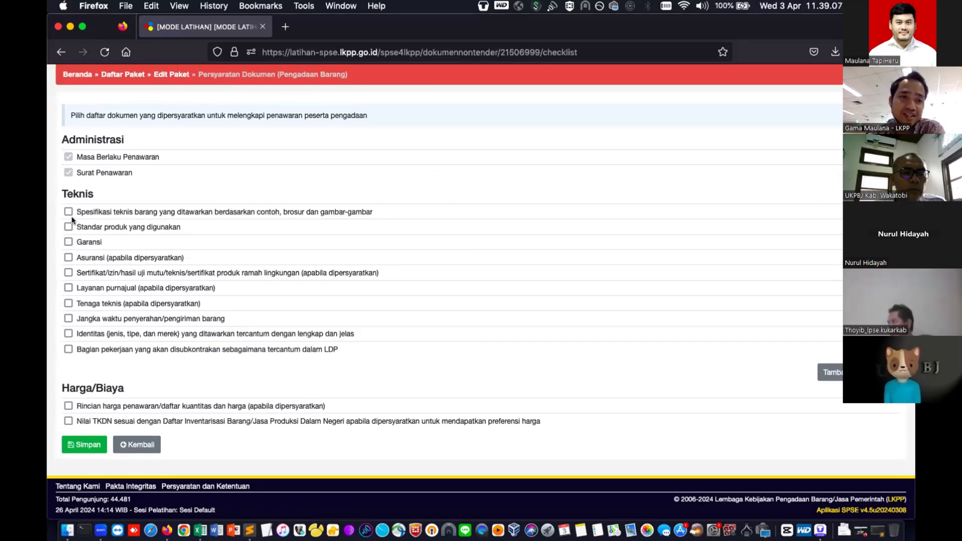
left_click(67, 212)
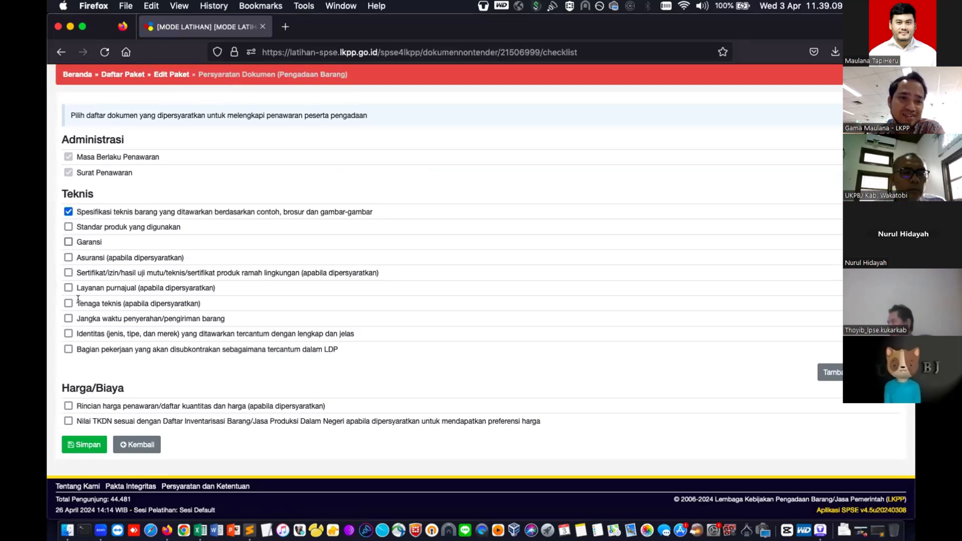
left_click(68, 242)
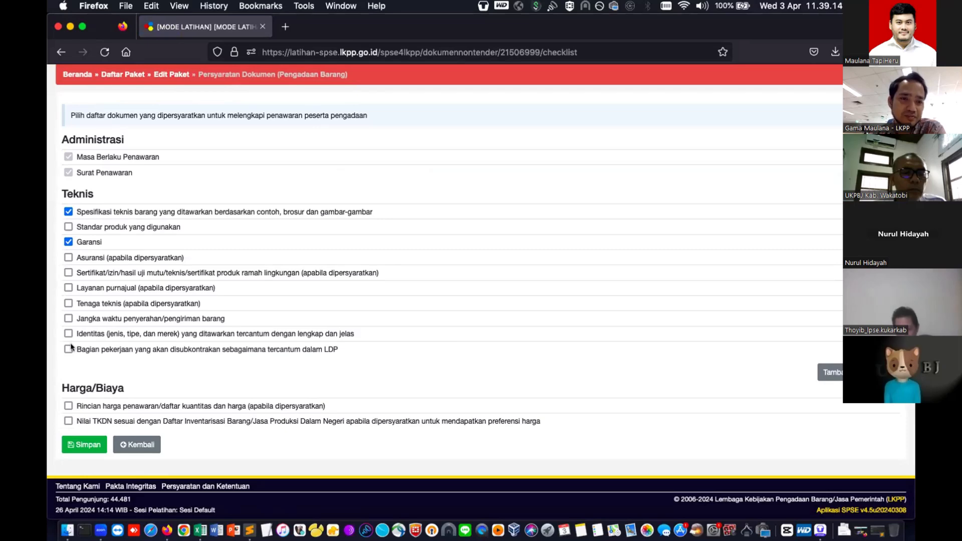
left_click(68, 258)
left_click(68, 273)
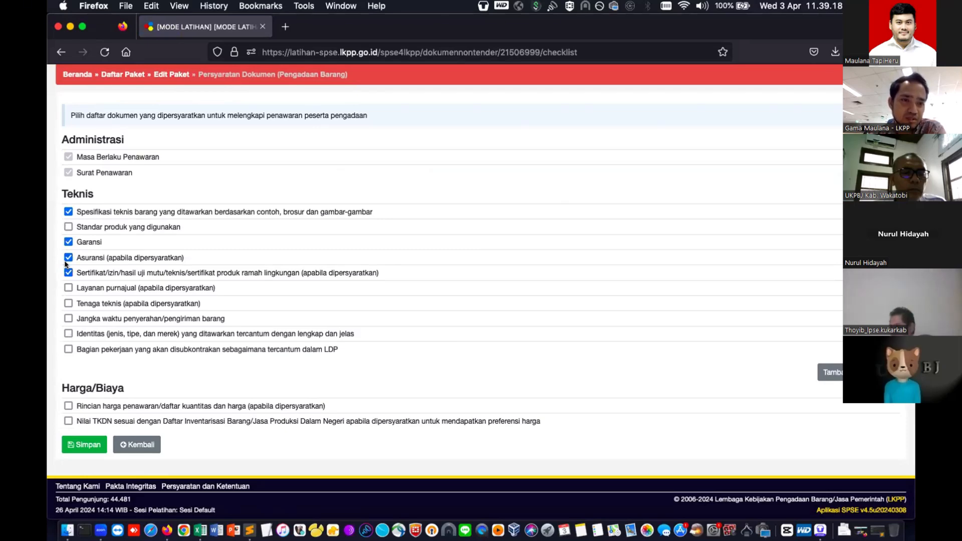
left_click(68, 257)
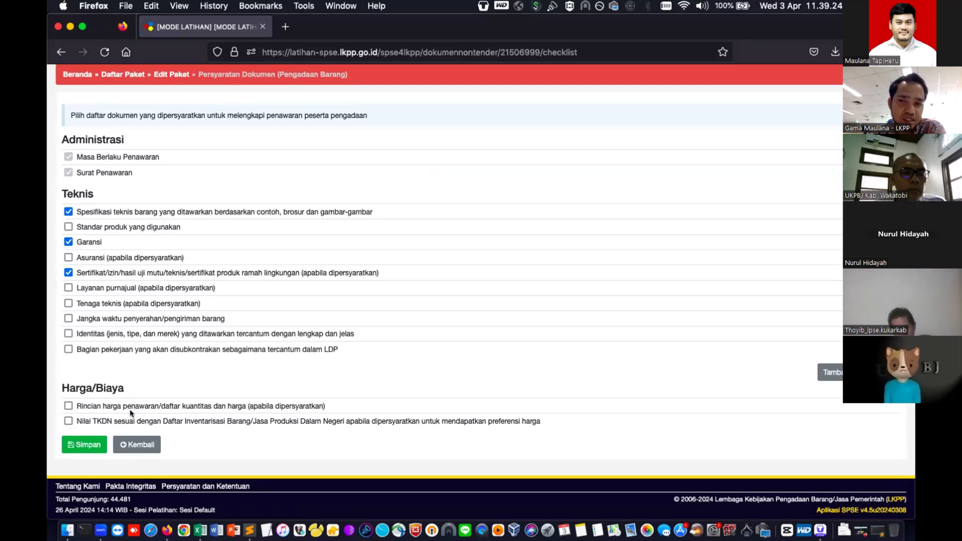
- Add a ticked extra technical item 'sesuai kebutuhan PP' and save the document requirements
left_click(831, 372)
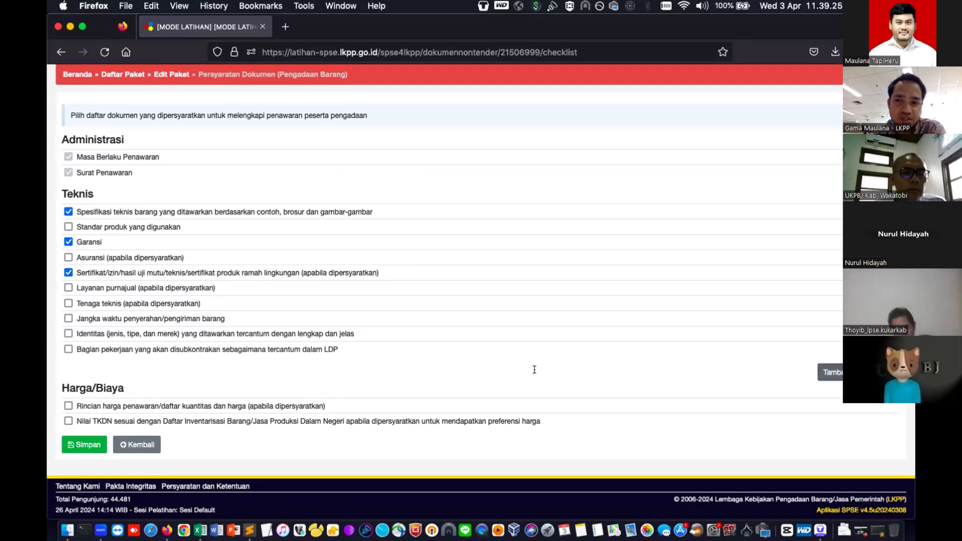
left_click(68, 363)
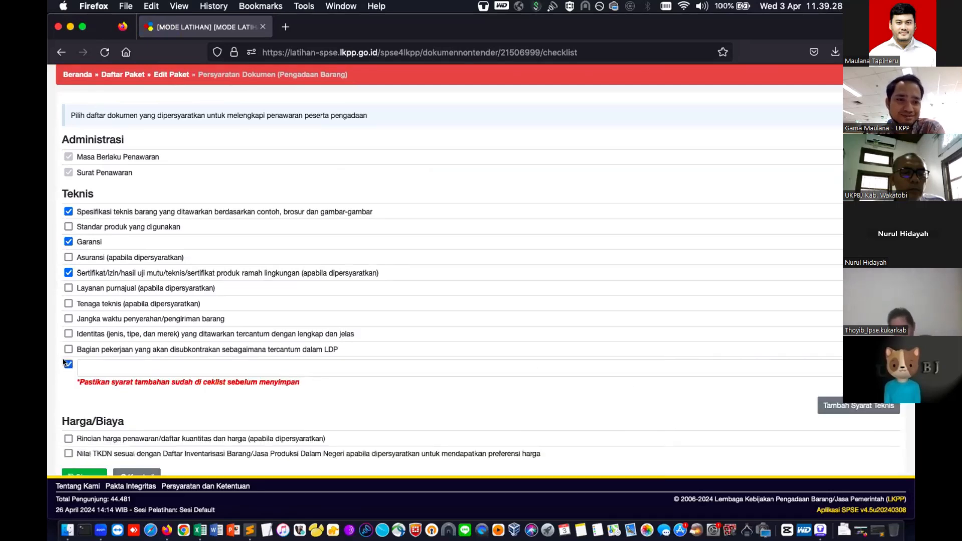
left_click(115, 372)
type("ses")
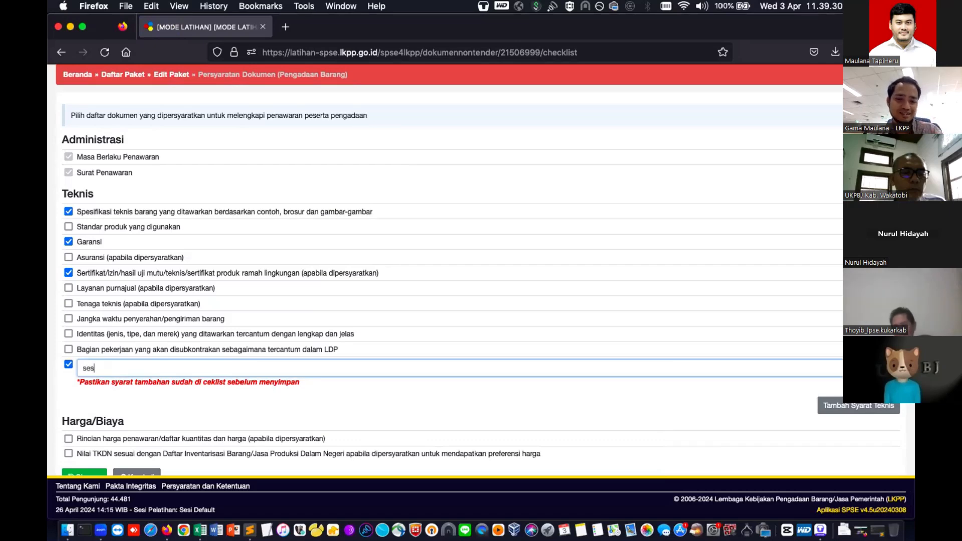
type("uai kebutuha")
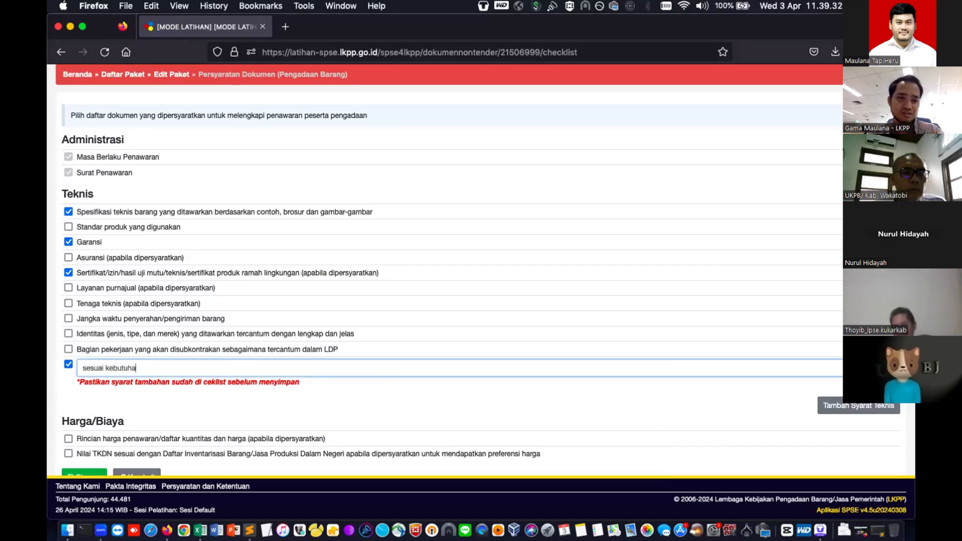
type("n PP")
scroll(282, 395, "down", 1)
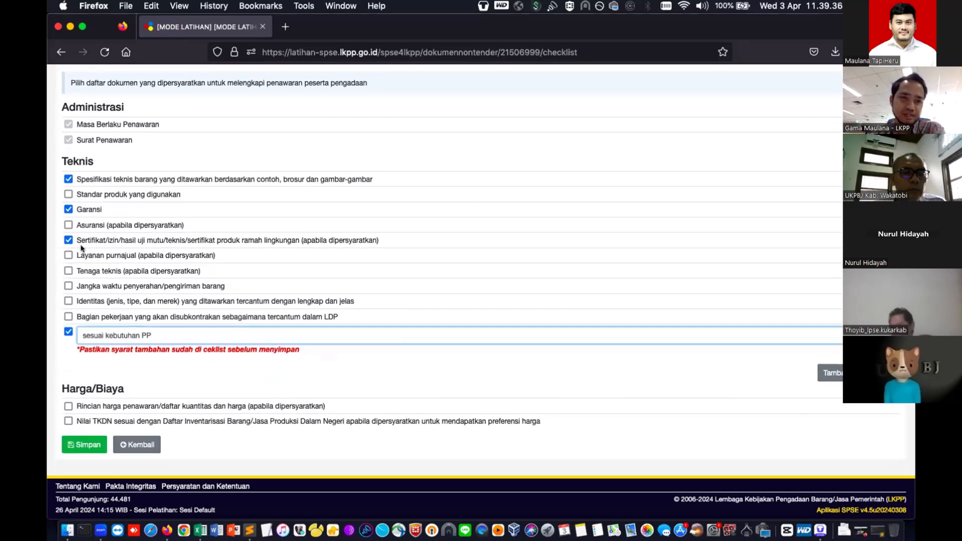
left_click(84, 443)
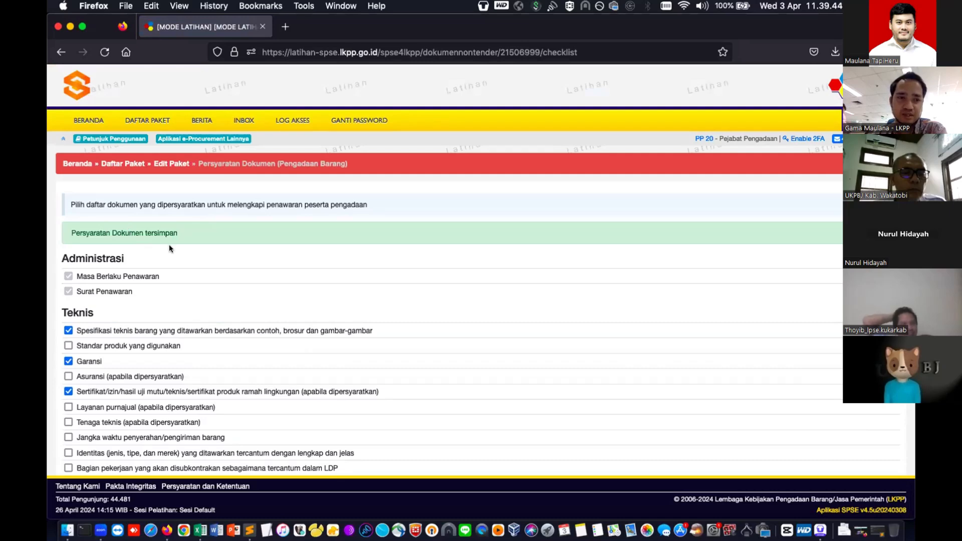
- Return to Edit Paket and scroll to the Dokumen Pemilihan list and Survey Harga Pembanding section
scroll(170, 244, "down", 5)
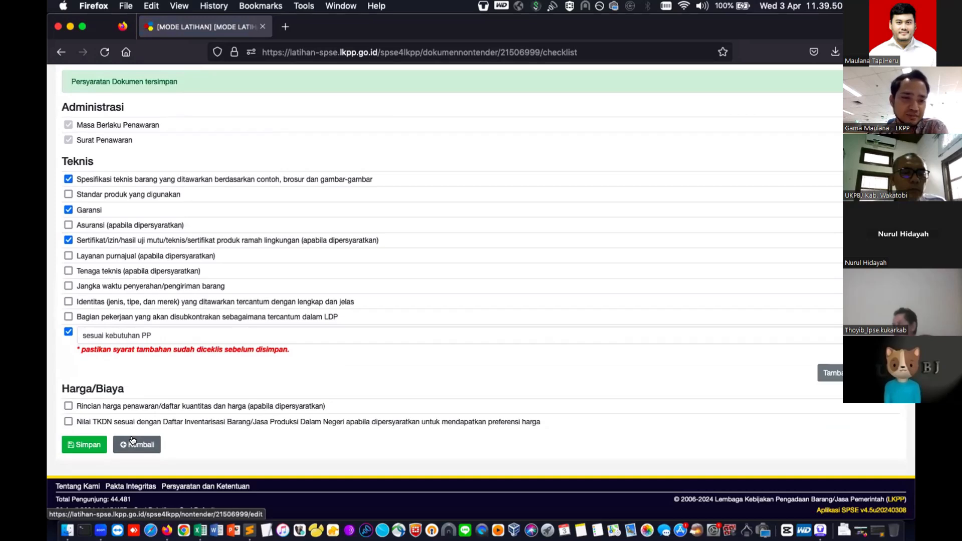
left_click(132, 441)
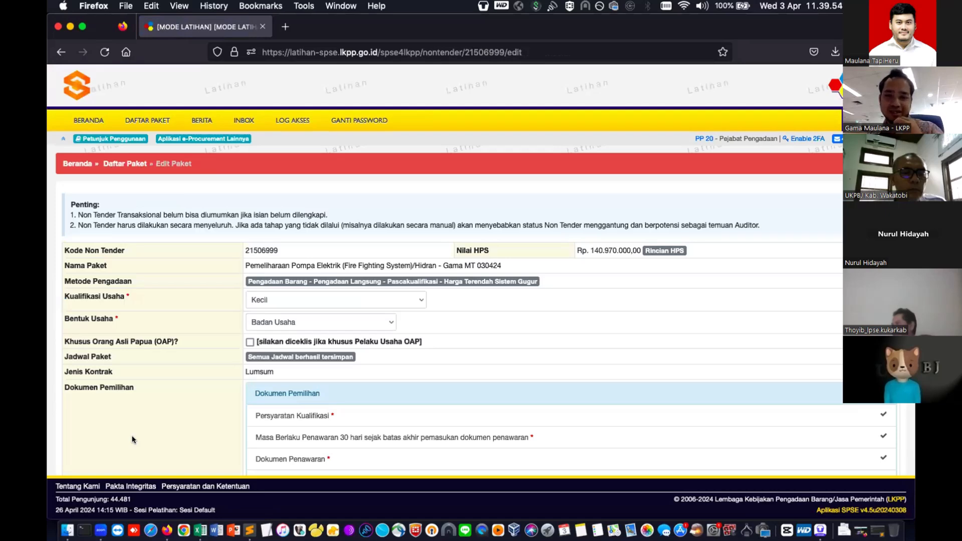
scroll(131, 439, "down", 3)
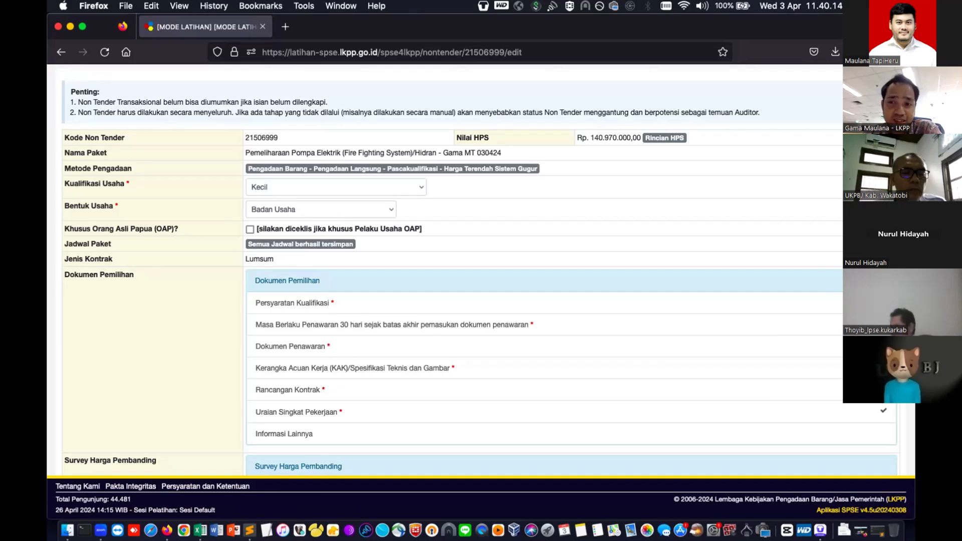
scroll(300, 270, "down", 2)
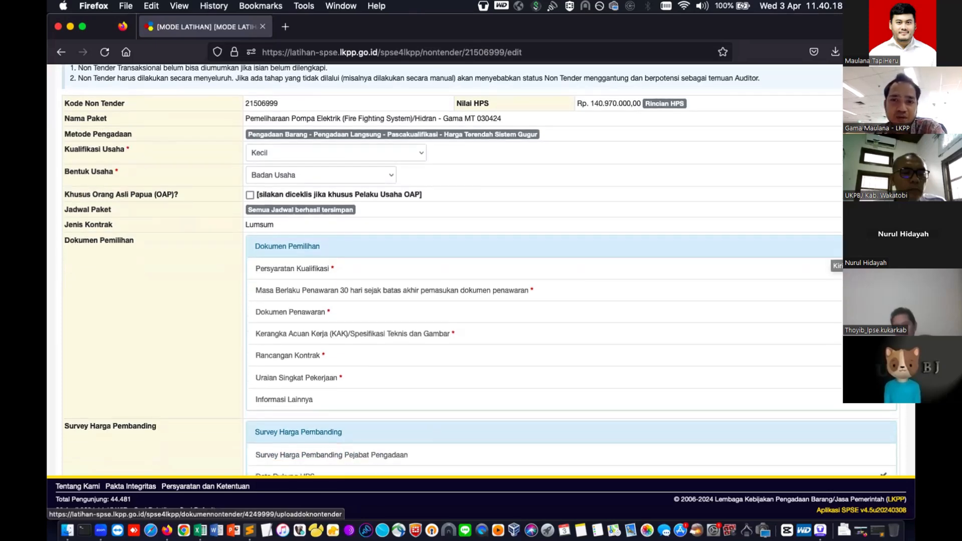
- Open the Kirim Dokumen Pemilihan form and enter selection document number 3450
left_click(834, 268)
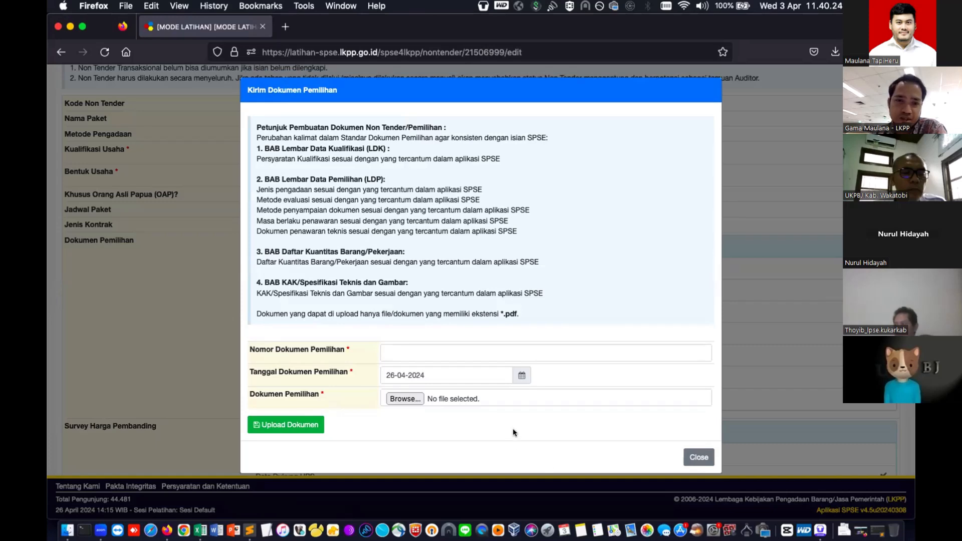
left_click(530, 346)
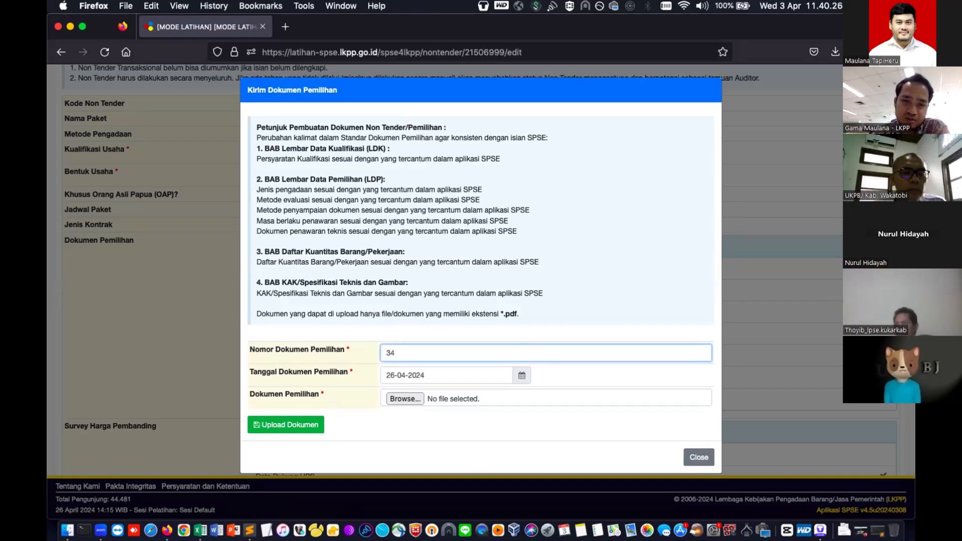
type("3450")
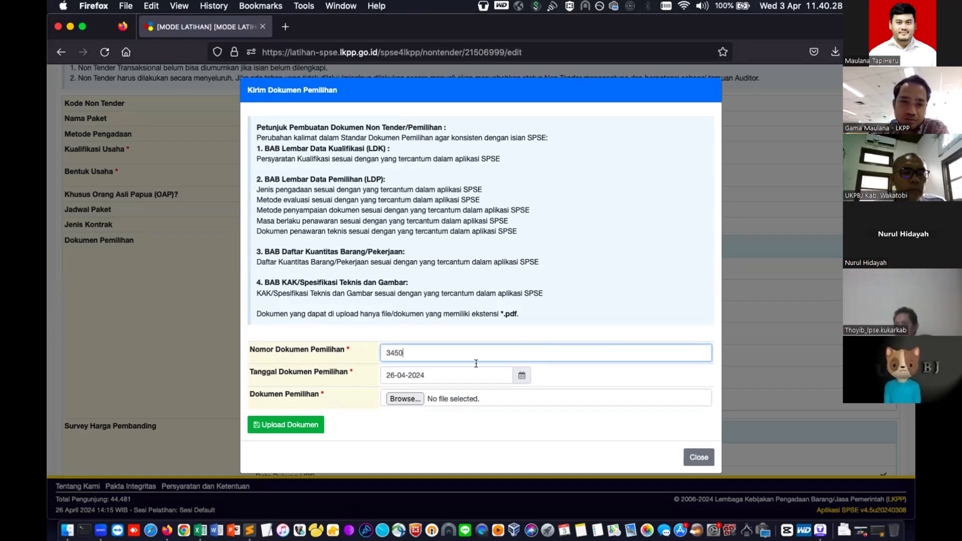
- Attach cetak_pesanan_FKS-P2401-8446025.pdf from Downloads and upload the selection document
left_click(408, 399)
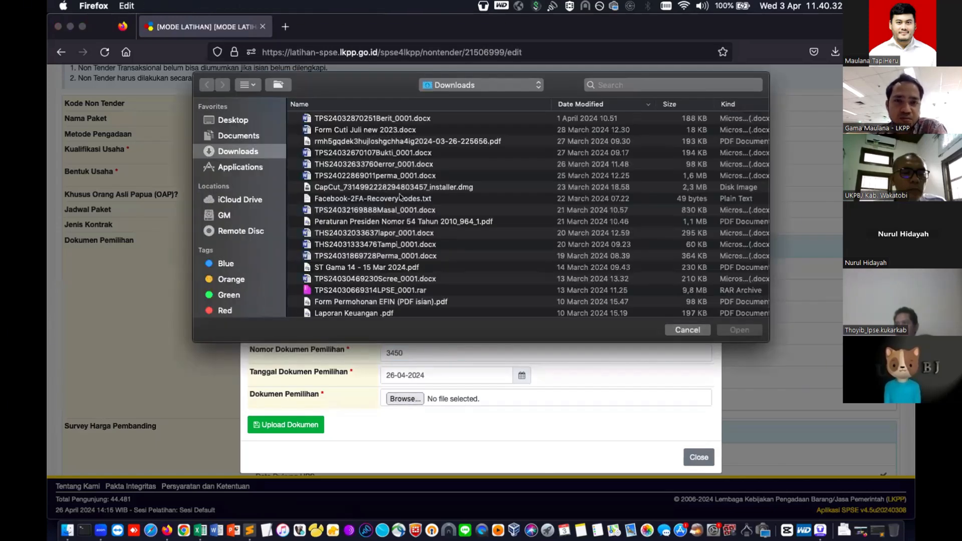
scroll(389, 233, "down", 1)
left_click(388, 233)
scroll(388, 234, "down", 10)
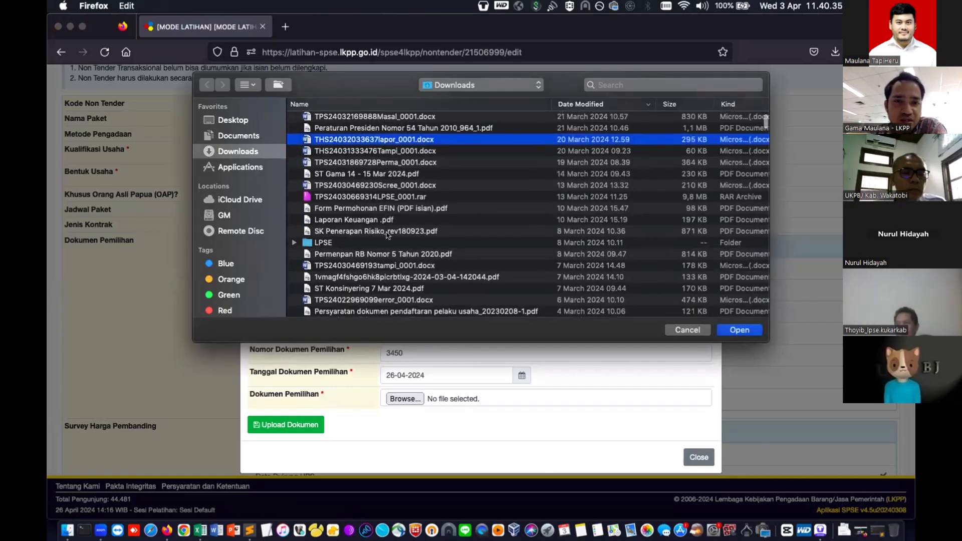
scroll(387, 234, "down", 10)
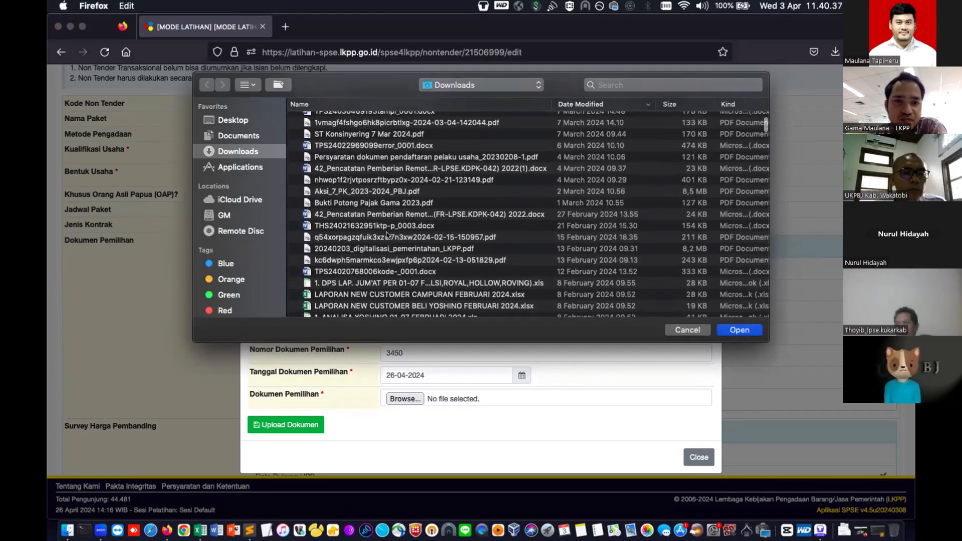
left_click(380, 266)
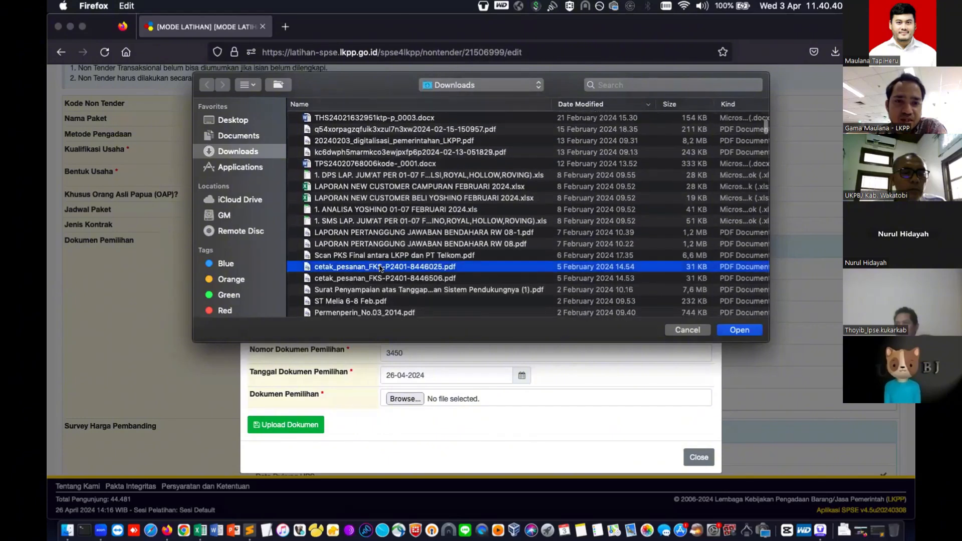
left_click(731, 331)
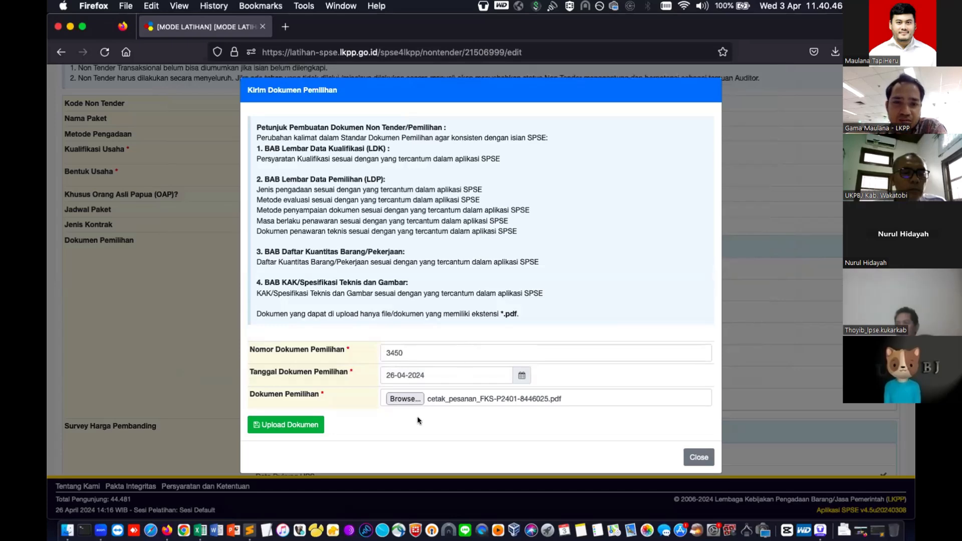
left_click(285, 428)
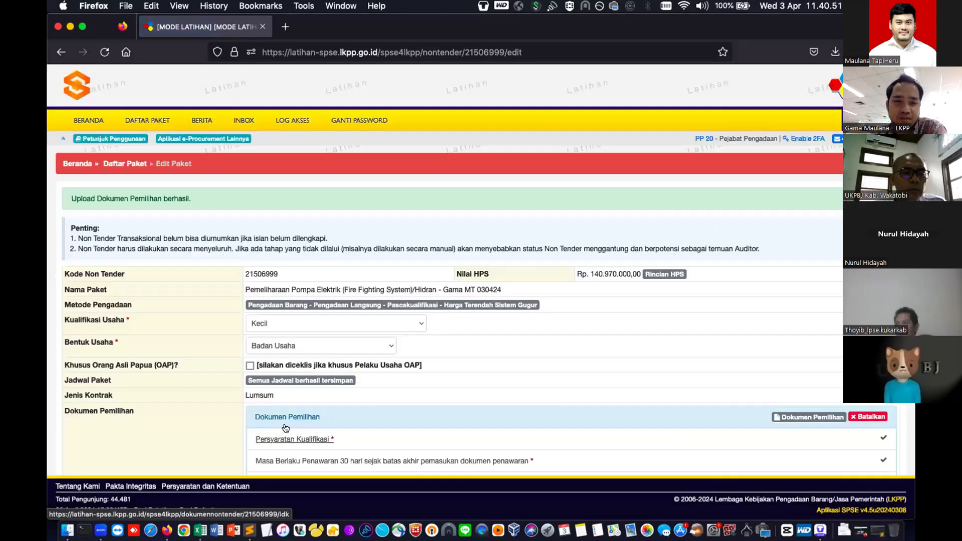
- Upload Permenperin_No.03_2014.pdf from Downloads as the Survey Harga Pembanding Pejabat Pengadaan document
scroll(614, 360, "down", 3)
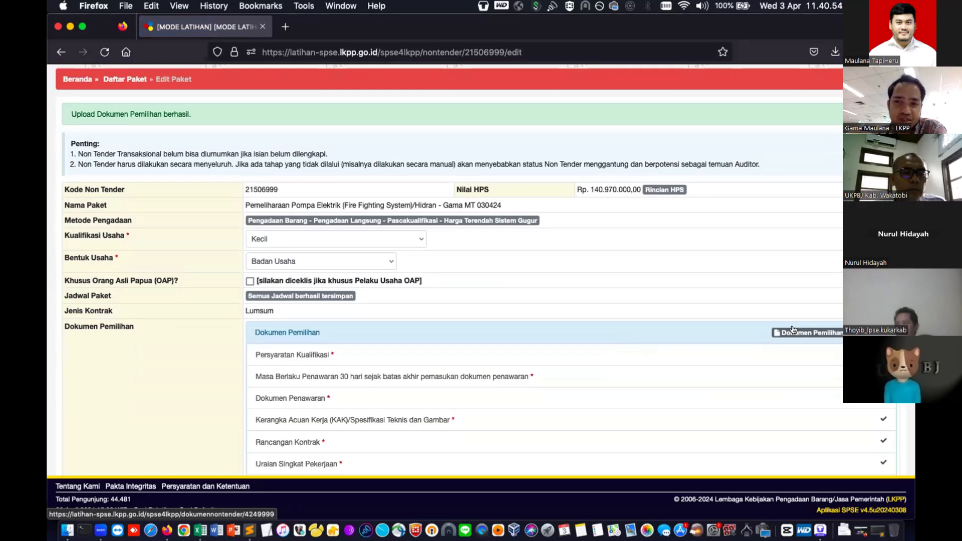
scroll(797, 336, "down", 5)
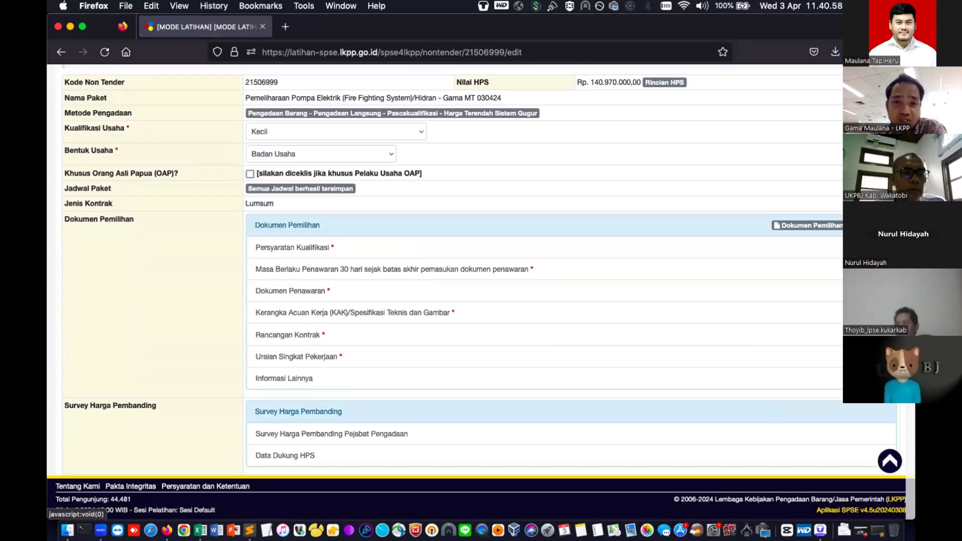
scroll(822, 337, "down", 4)
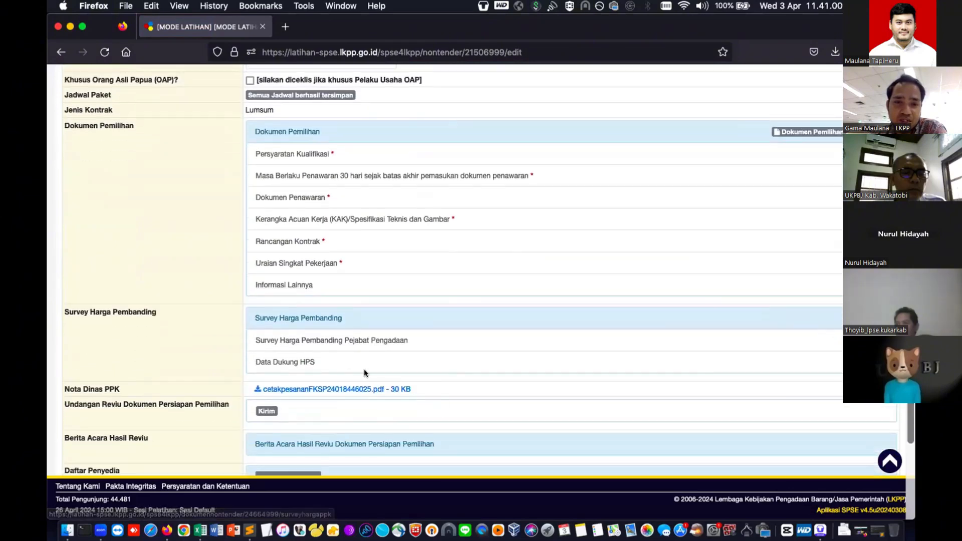
left_click(332, 342)
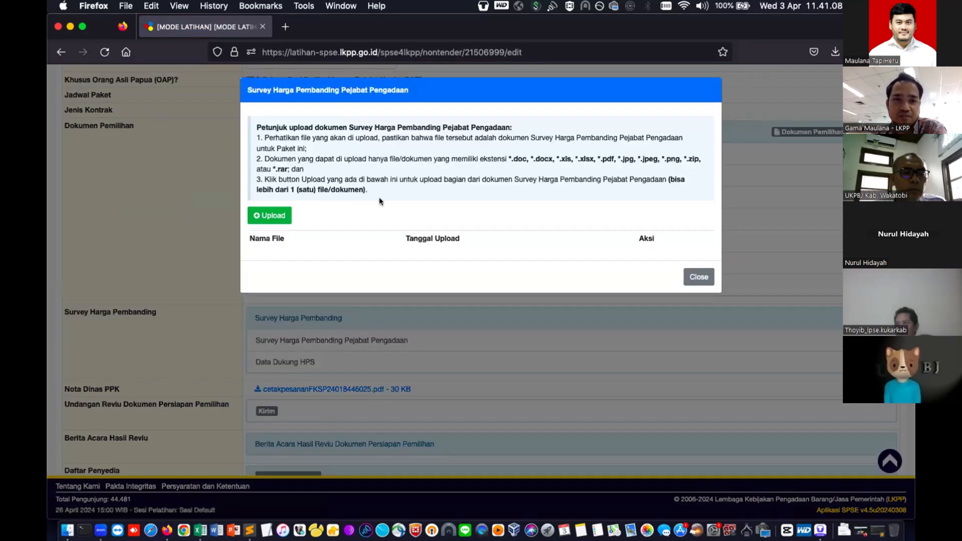
left_click(286, 221)
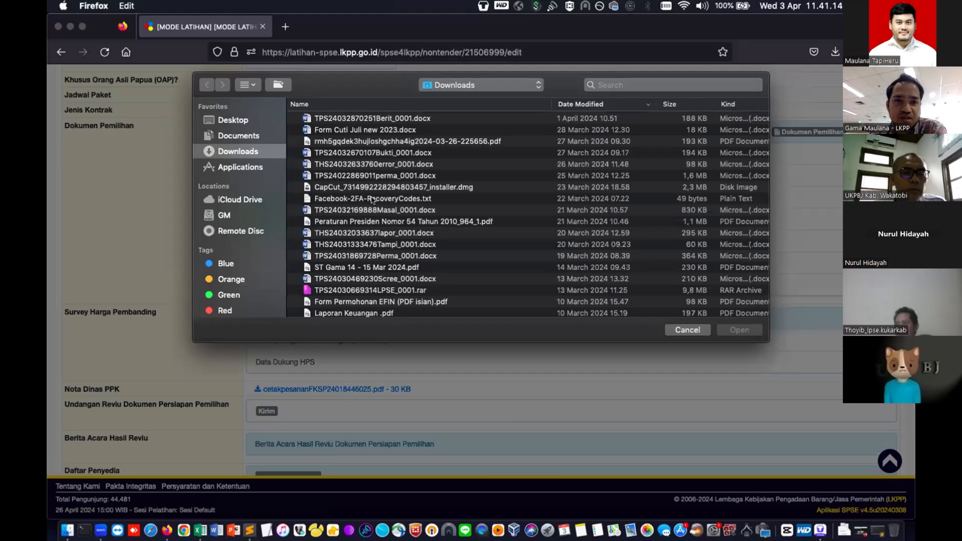
scroll(372, 202, "down", 10)
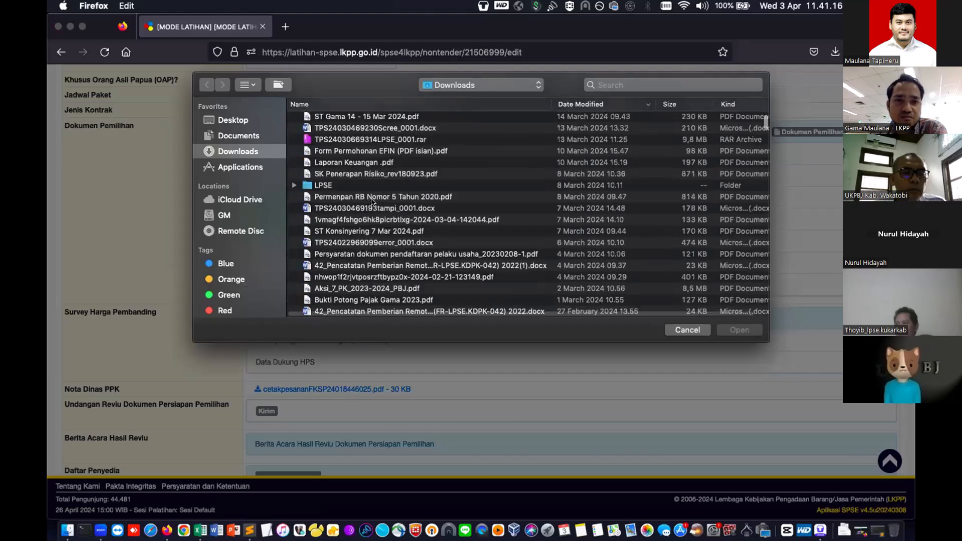
scroll(372, 201, "down", 5)
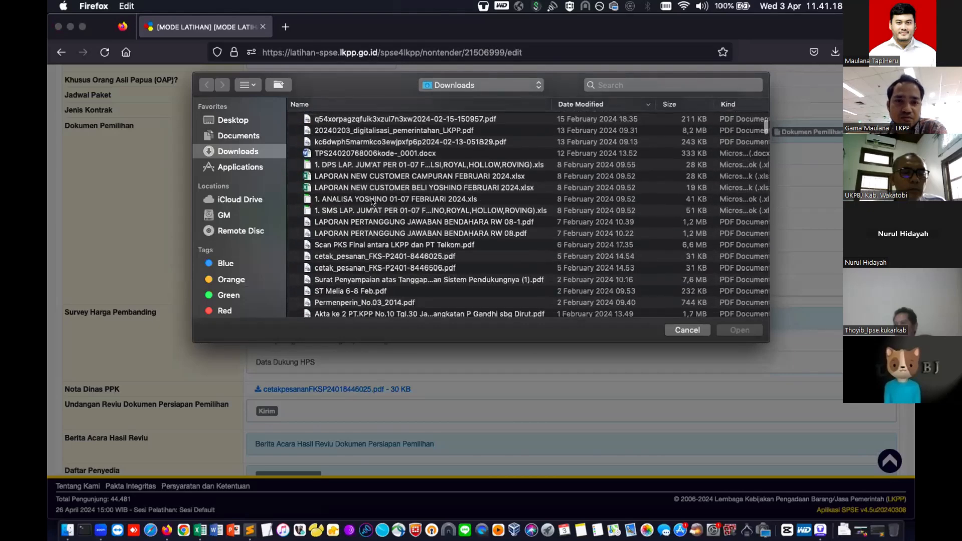
scroll(371, 201, "down", 5)
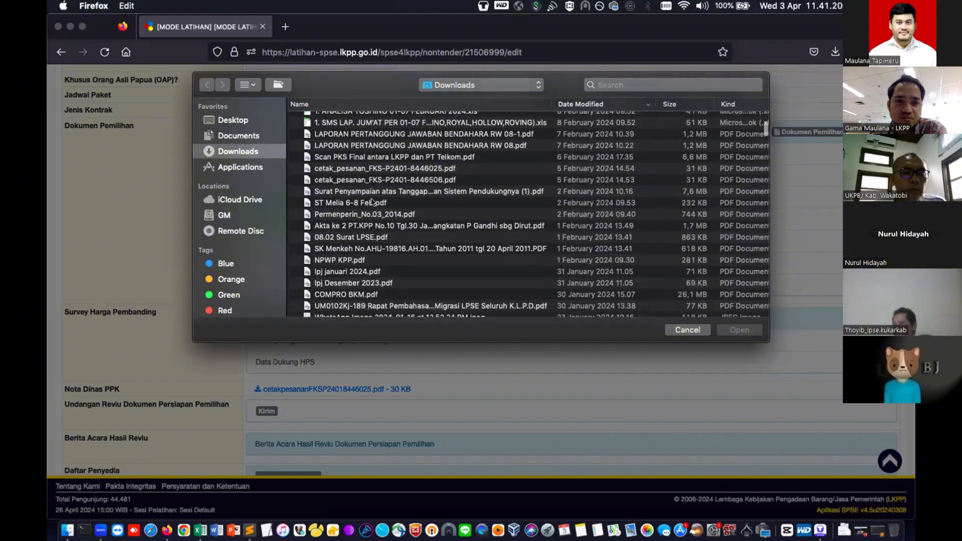
left_click(374, 205)
double_click(373, 203)
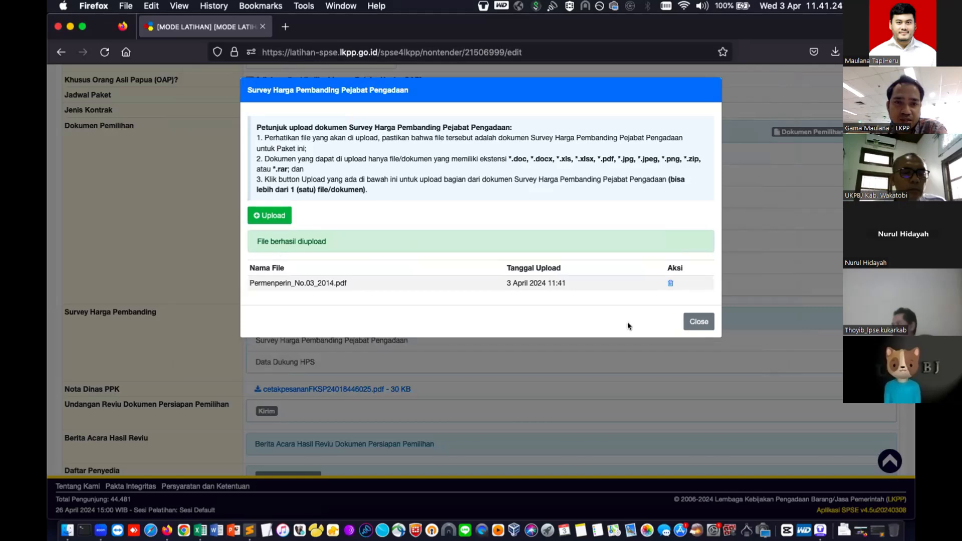
left_click(695, 320)
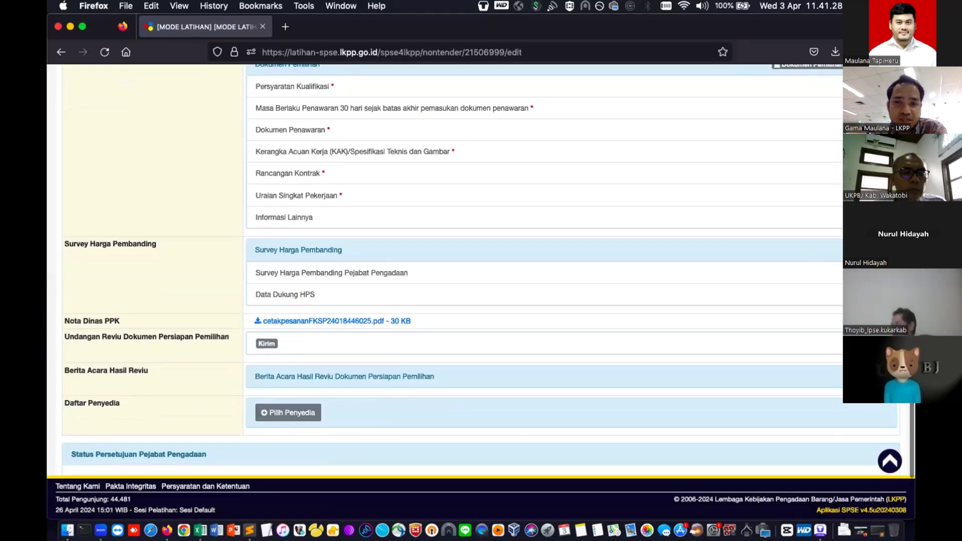
- Go from the Edit Paket page to the Pilih Penyedia search page
scroll(813, 273, "down", 1)
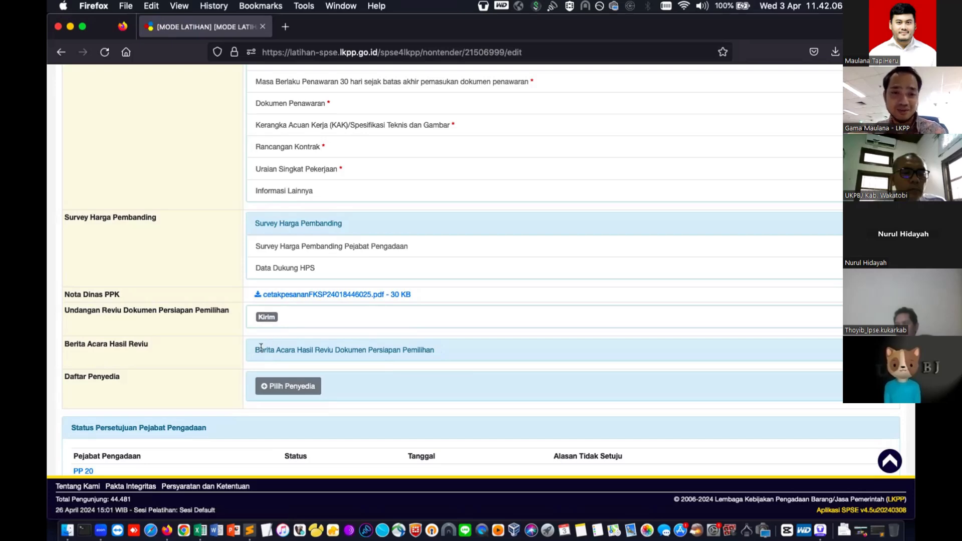
left_click_drag(254, 350, 443, 345)
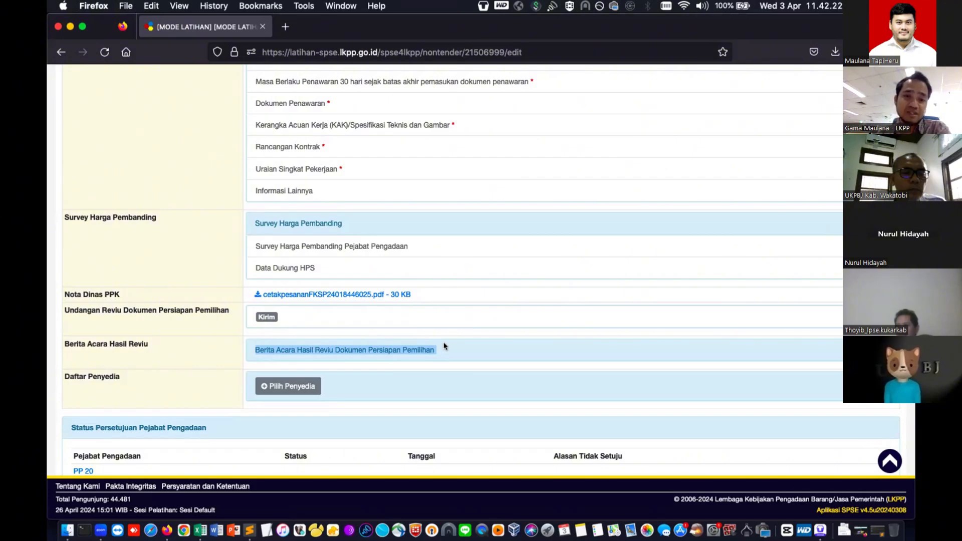
left_click(297, 387)
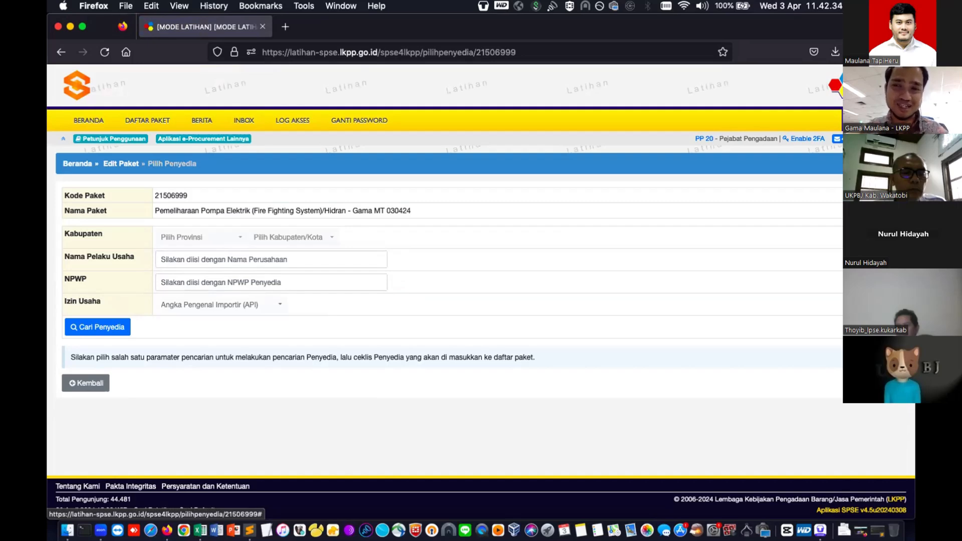
- Log out and sign in as a provider with its user ID, password and security code
left_click(876, 120)
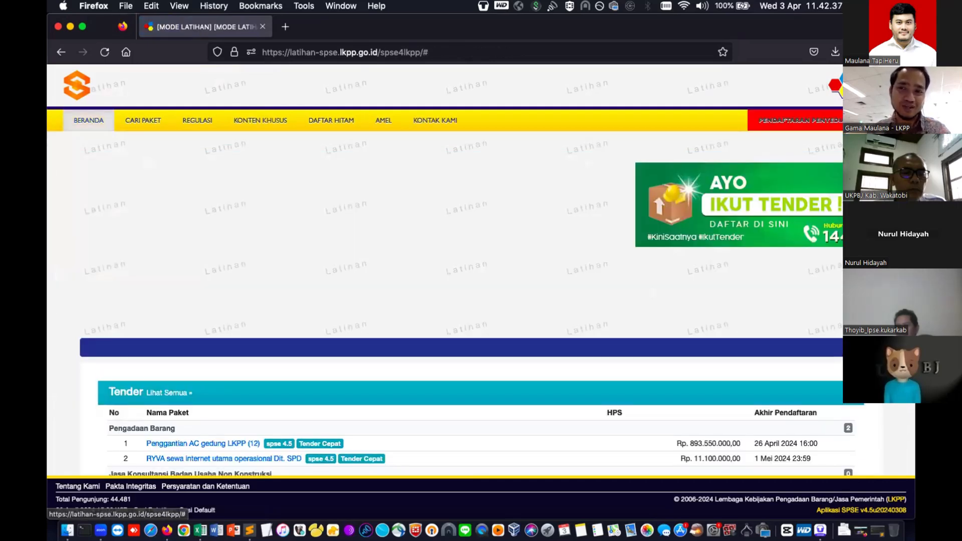
left_click(876, 120)
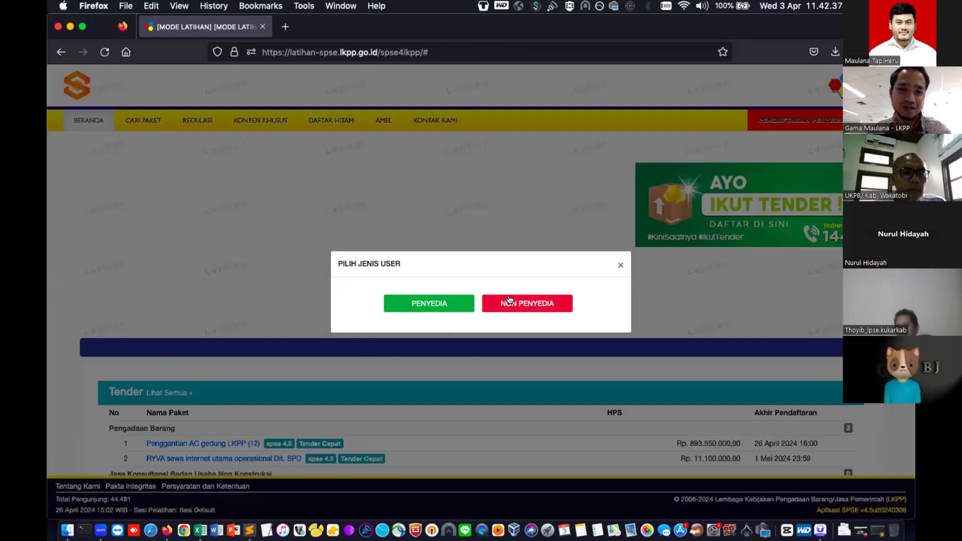
left_click(454, 304)
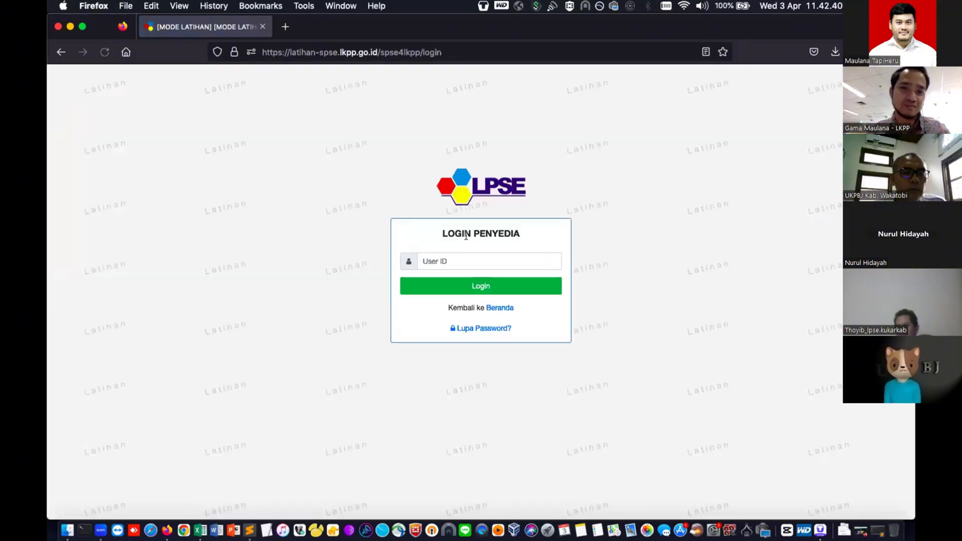
left_click(468, 260)
type("rekanan20")
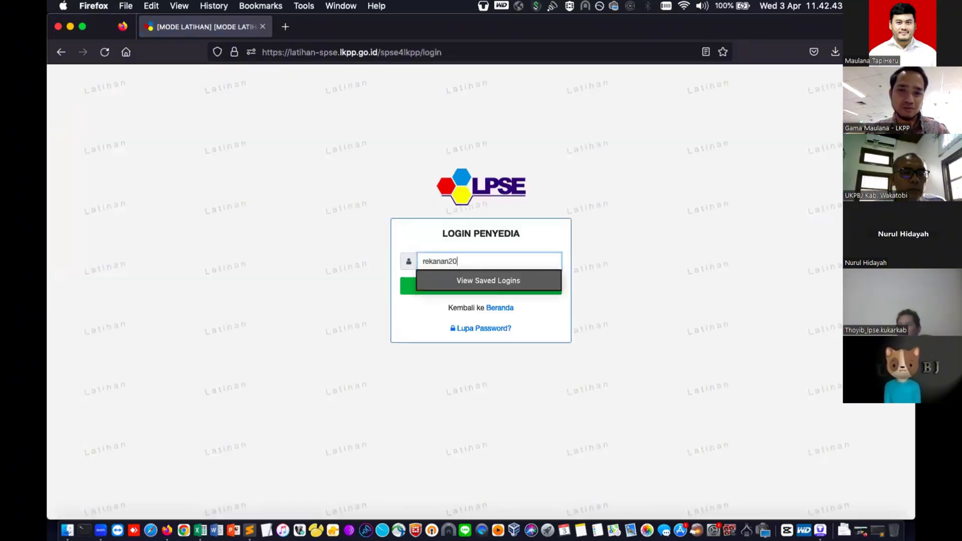
key("Return")
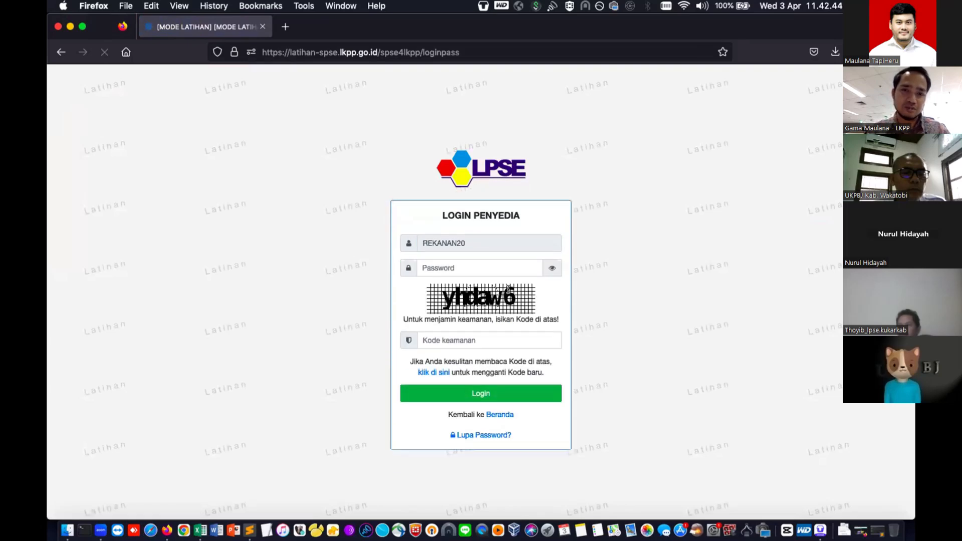
left_click(529, 266)
type("****")
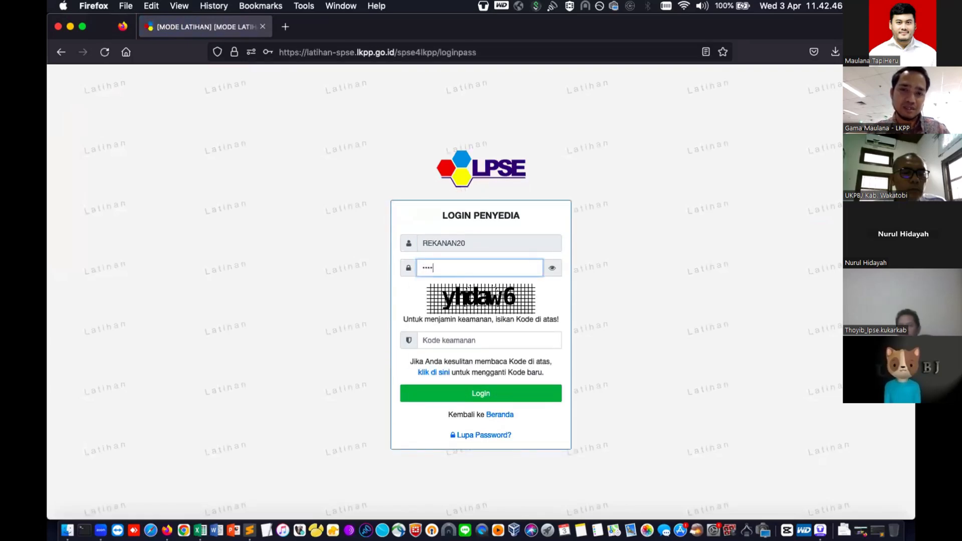
left_click(485, 336)
type("yh")
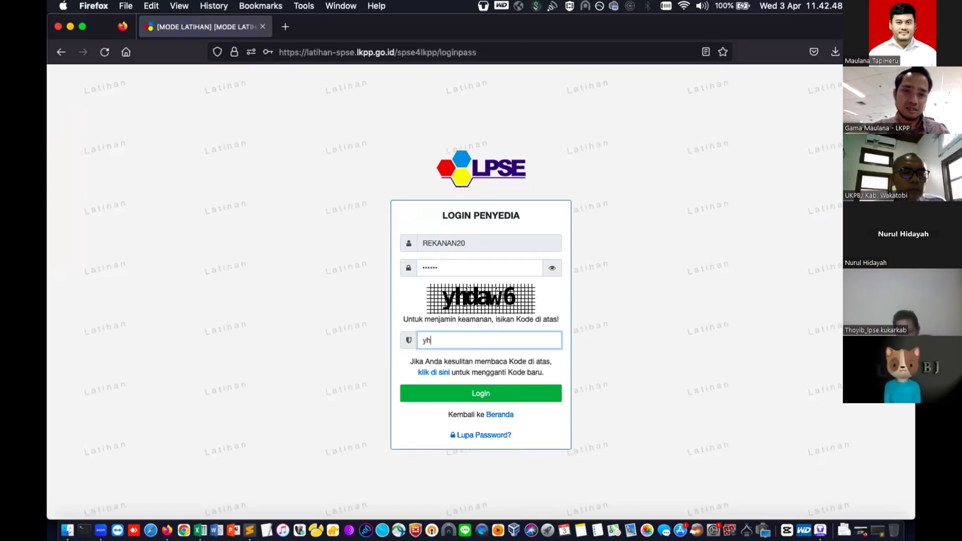
type("daw6")
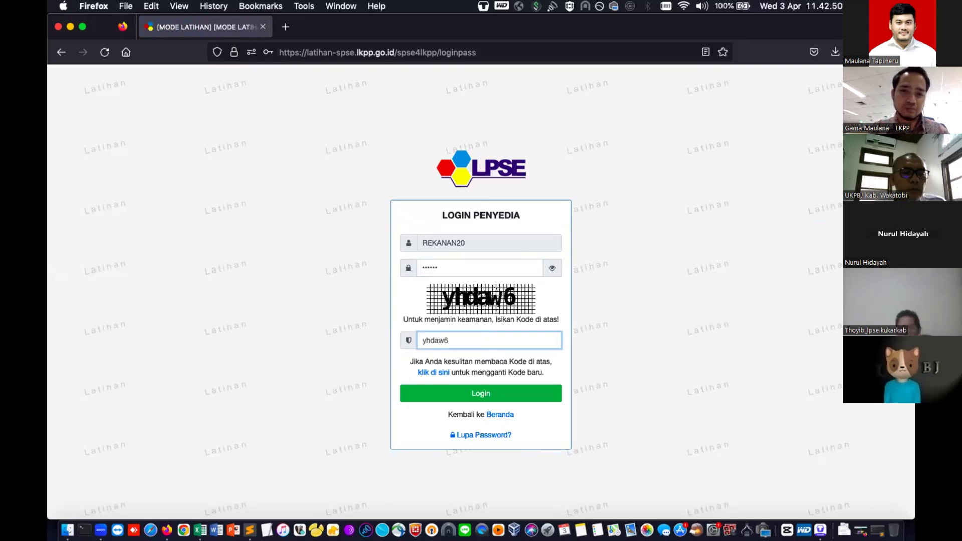
key("Return")
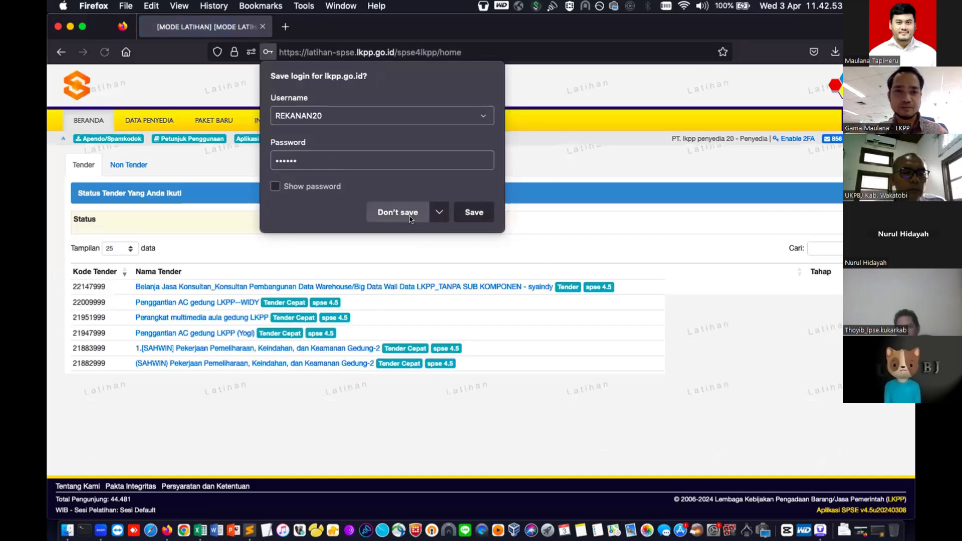
left_click(409, 217)
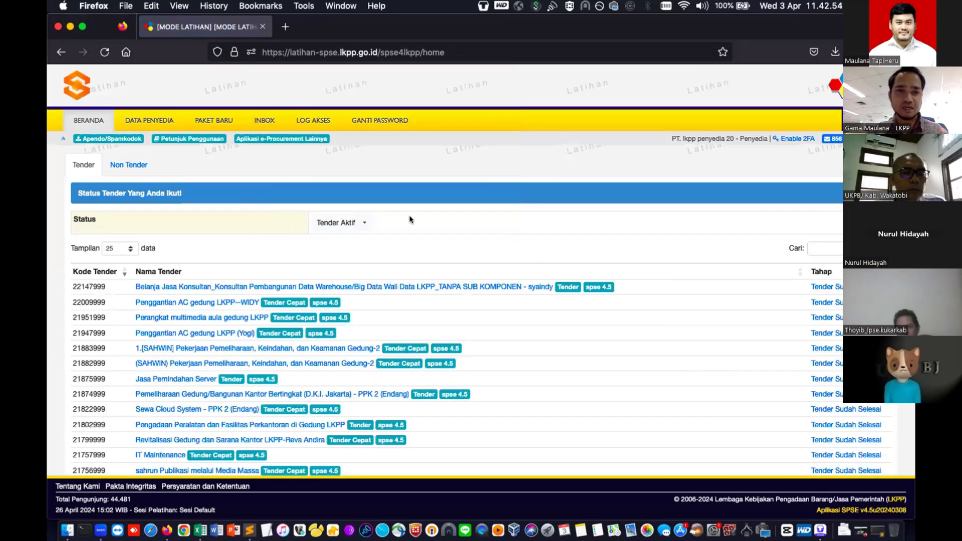
- Open the DATA PENYEDIA page and select the provider's NPWP number
left_click(161, 122)
scroll(198, 297, "down", 5)
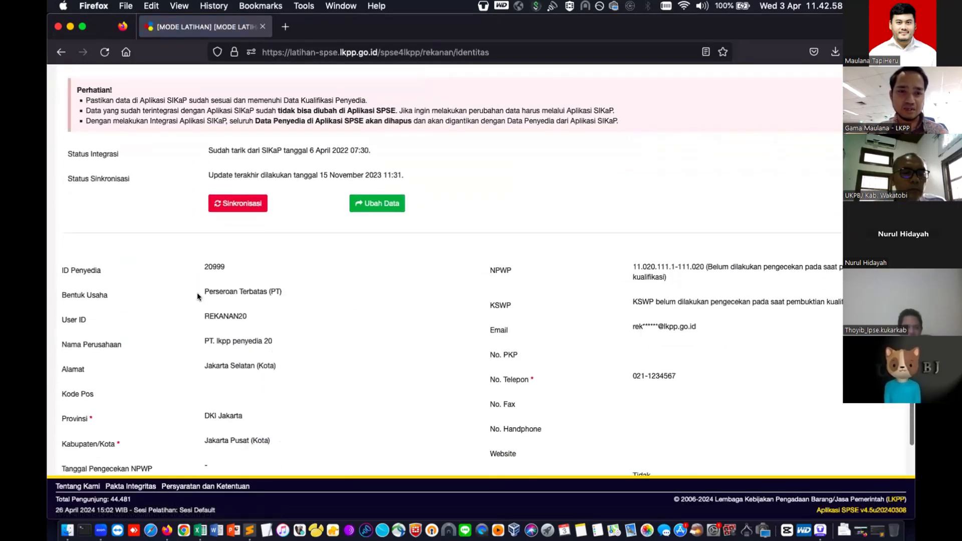
scroll(198, 296, "down", 1)
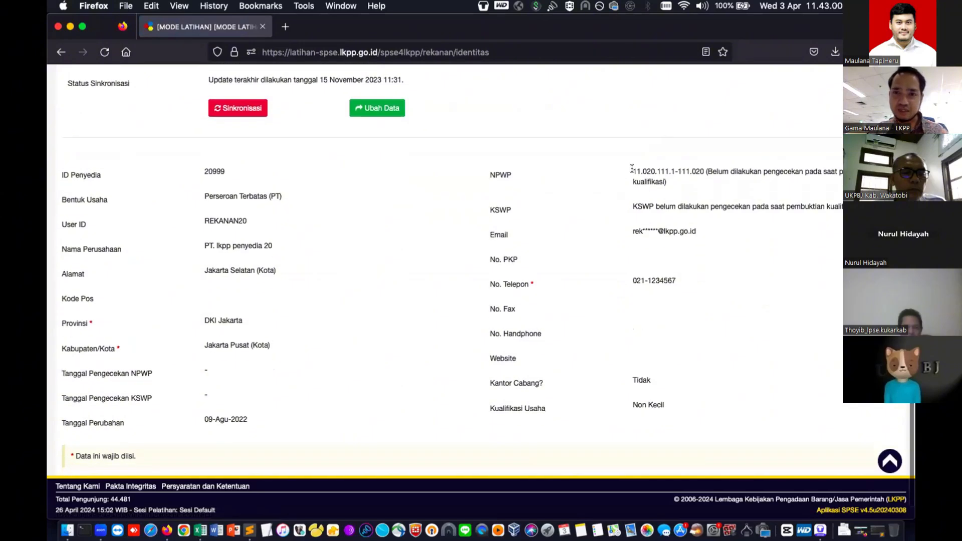
left_click_drag(634, 169, 694, 169)
key("super+c")
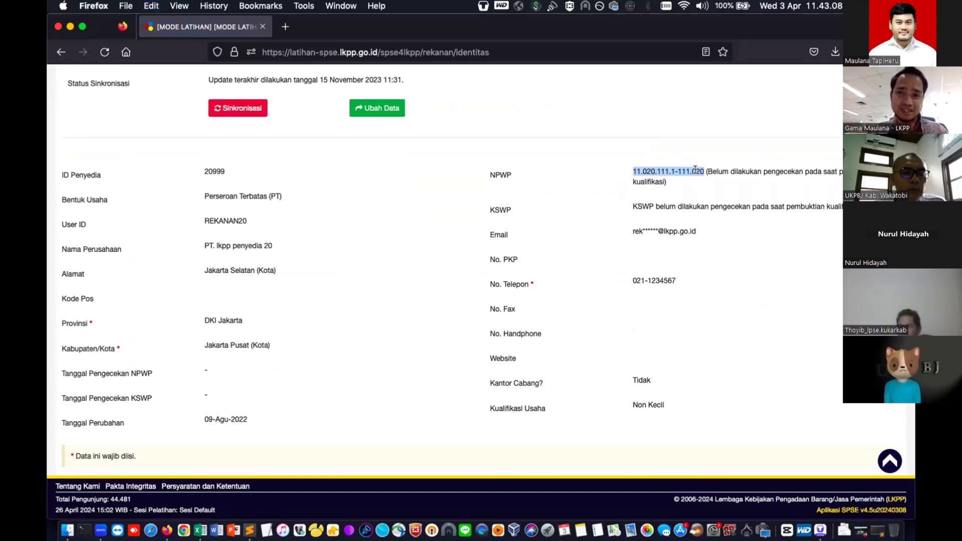
scroll(711, 170, "up", 3)
scroll(727, 173, "up", 3)
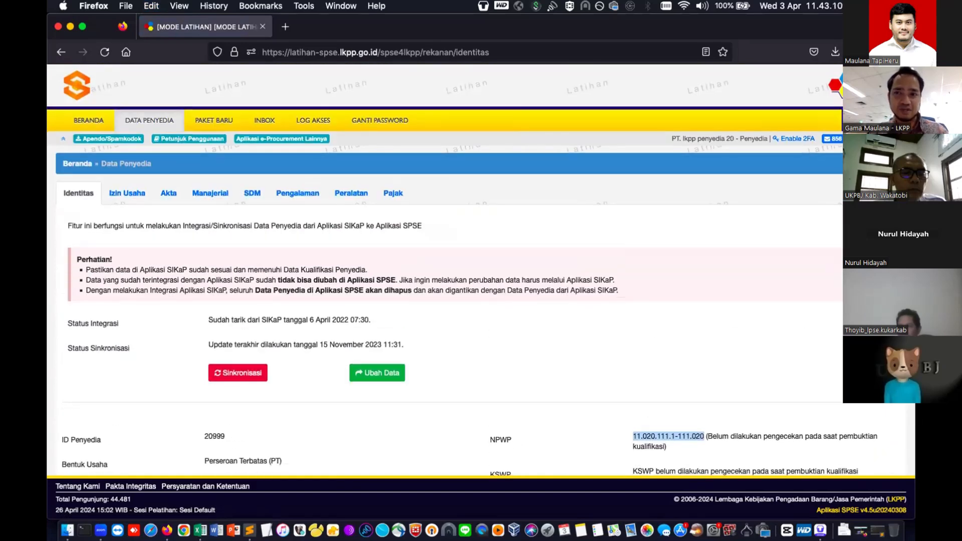
- Log out and sign back in as the procurement official with user ID and security code
left_click(879, 120)
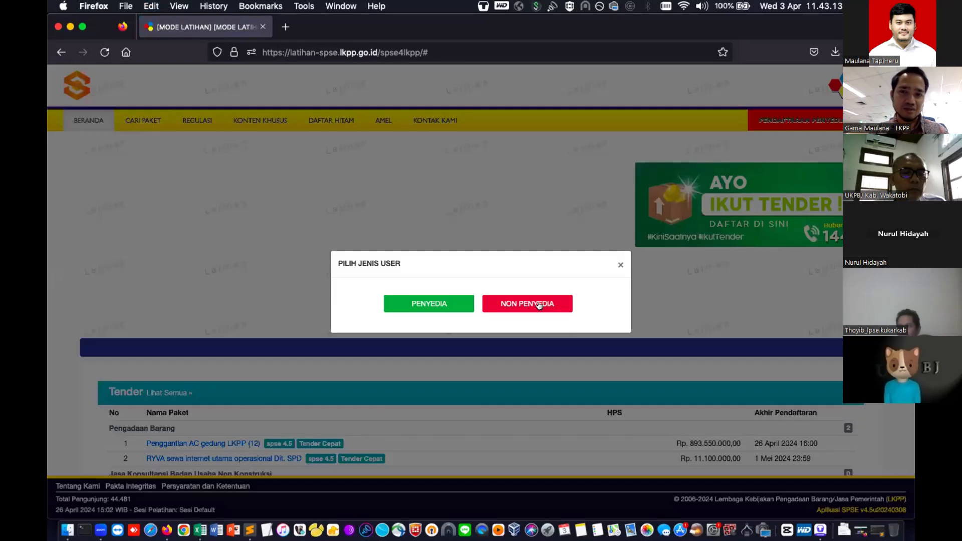
left_click(539, 304)
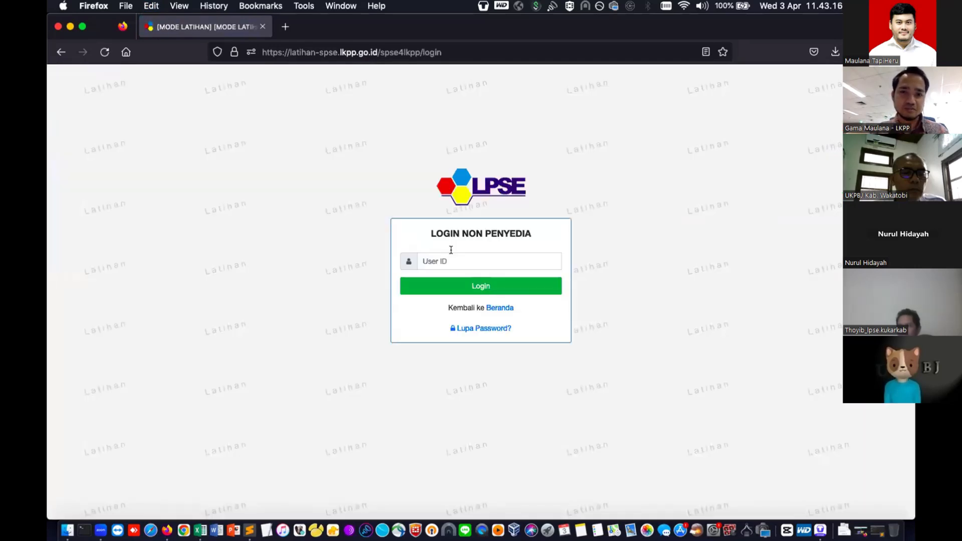
left_click(451, 256)
type("pp20")
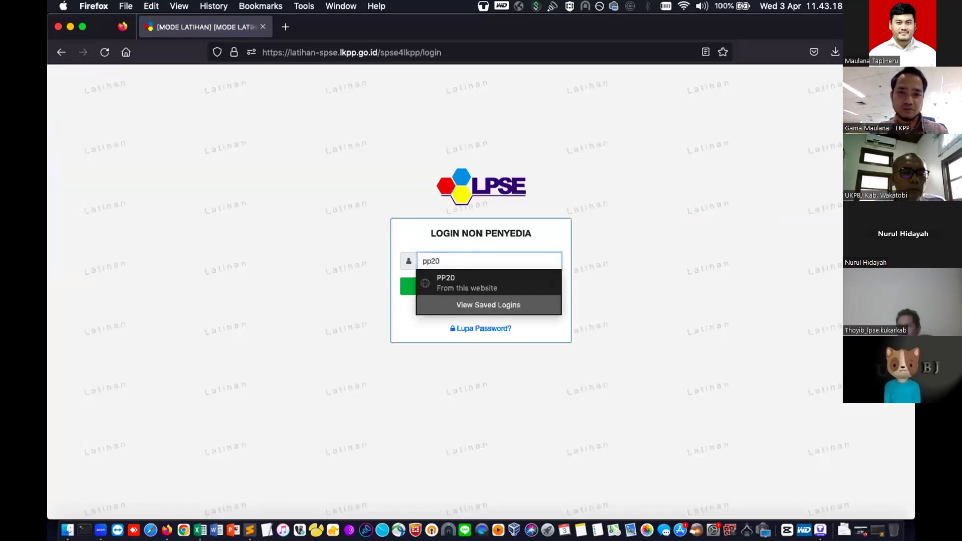
key("Return")
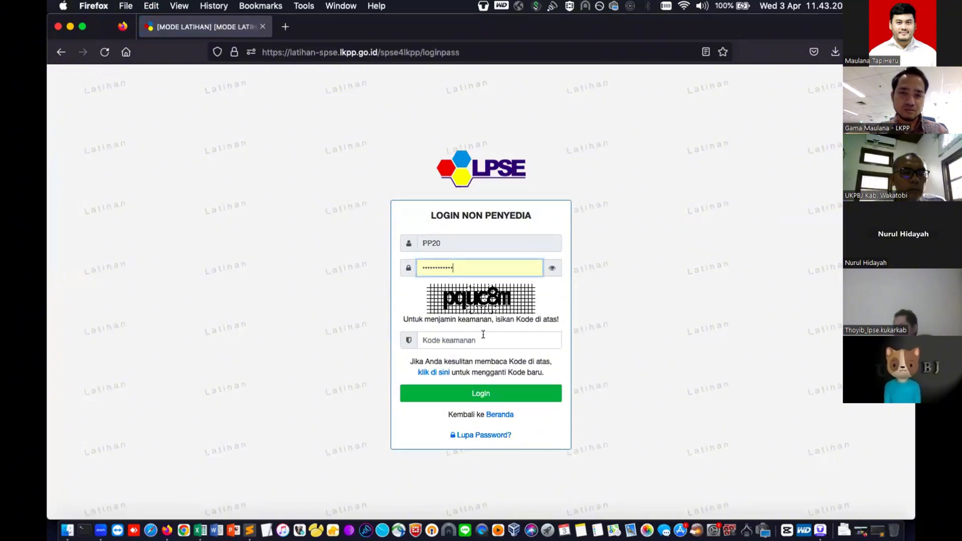
left_click(483, 334)
type("pquc")
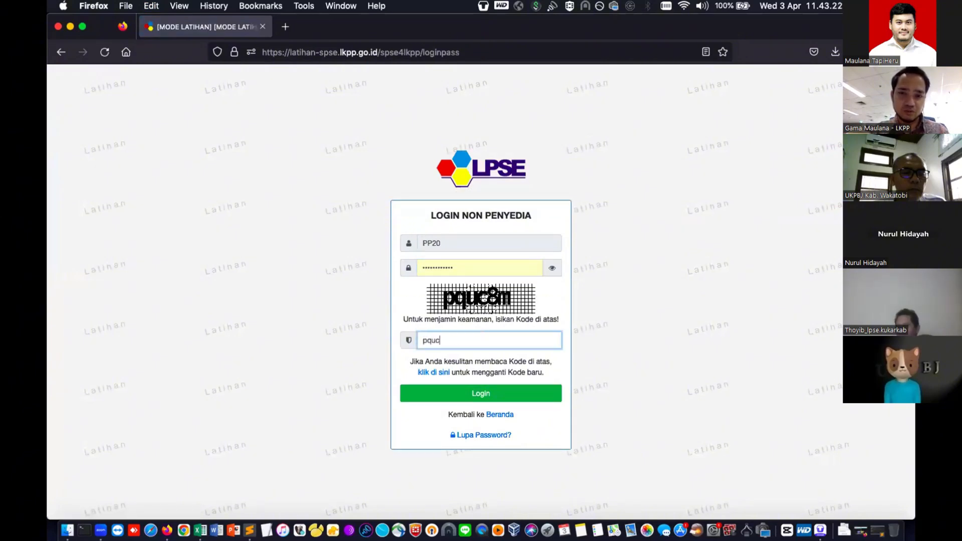
type("8m")
key("Return")
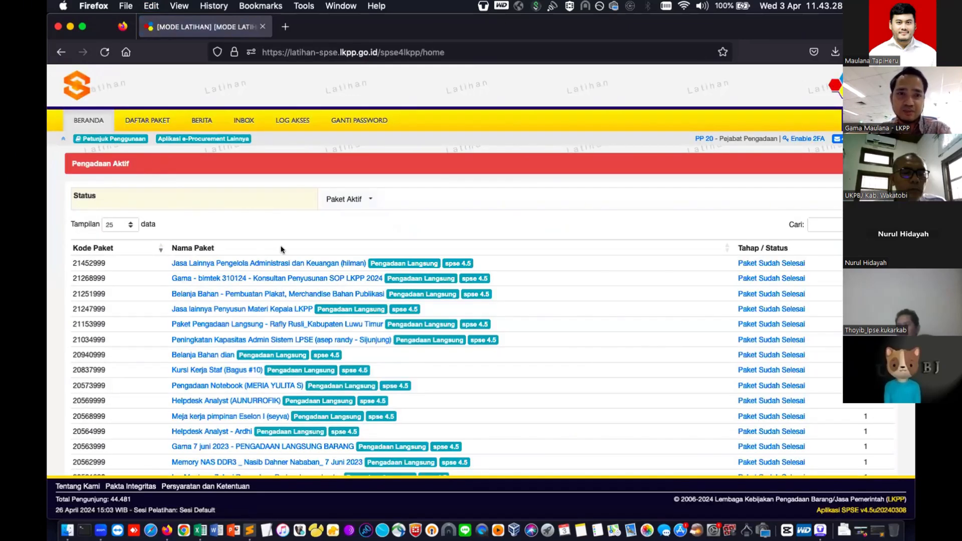
- From DAFTAR PAKET, start Buat Non Tender on package 21506999 and open Pilih Penyedia
left_click(137, 122)
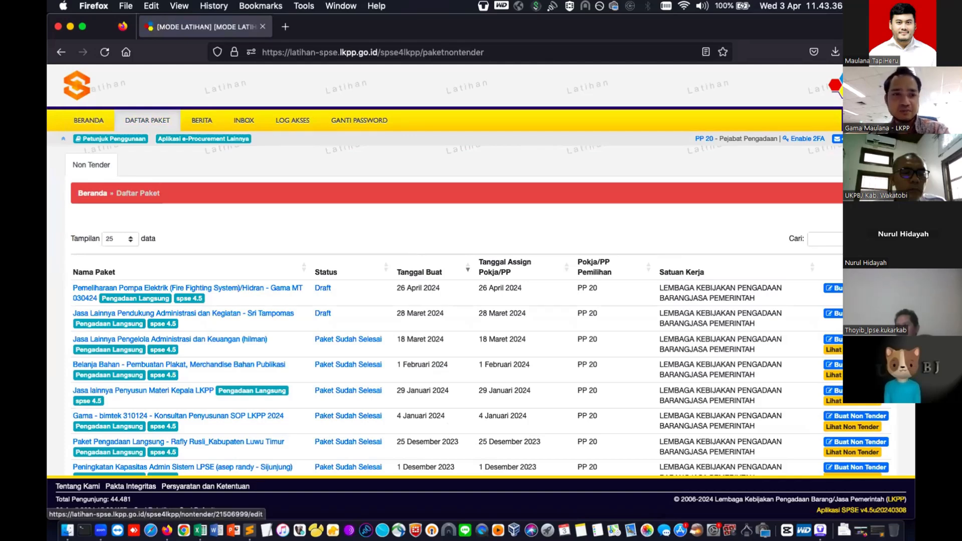
left_click(847, 288)
scroll(643, 316, "down", 2)
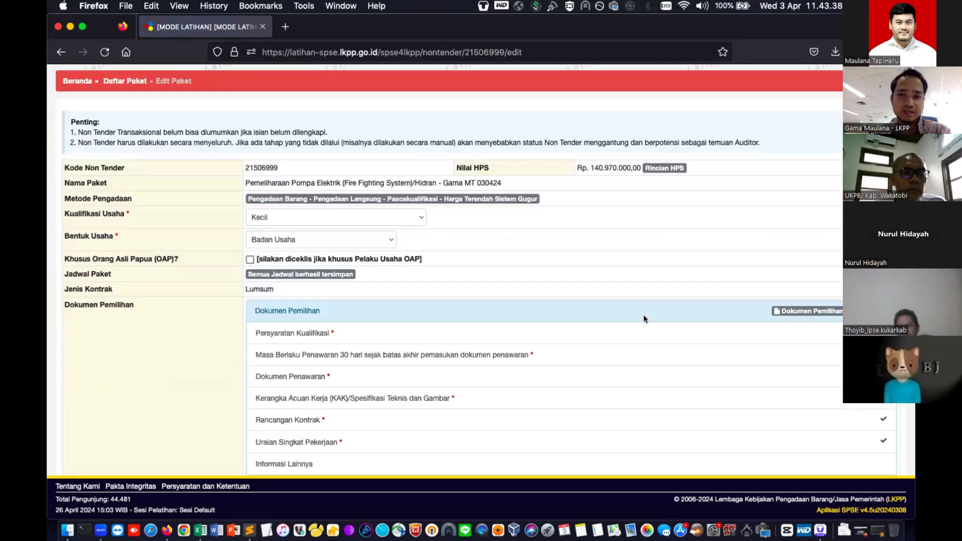
scroll(643, 316, "down", 8)
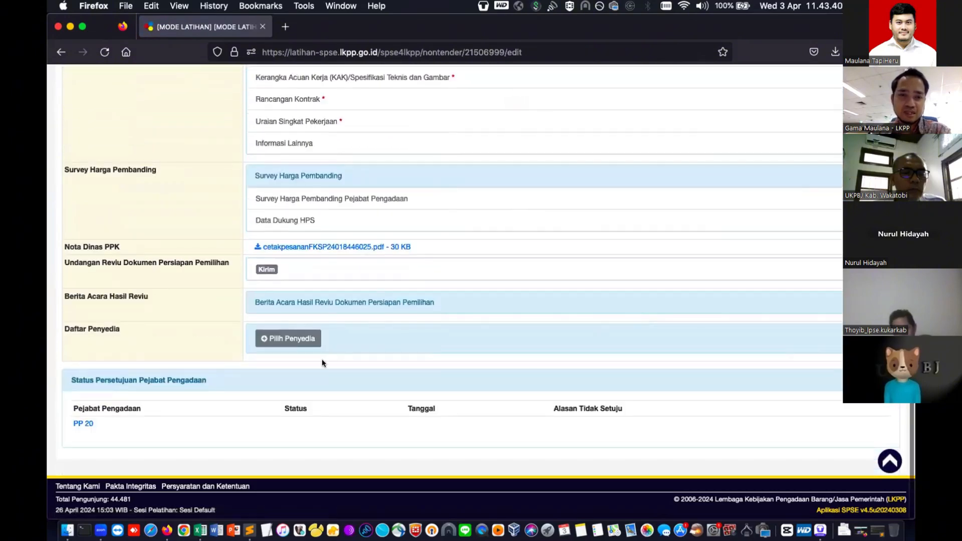
left_click(276, 341)
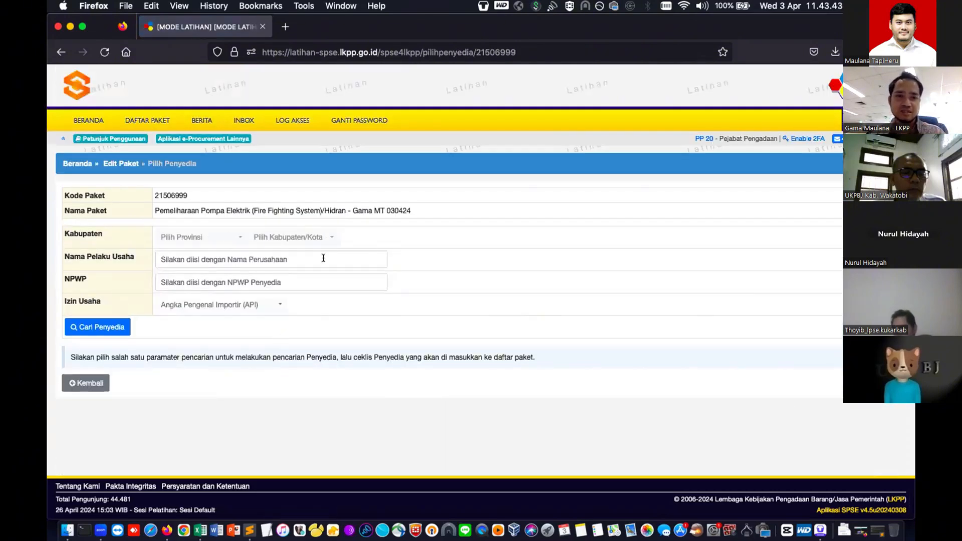
- Search providers by the pasted NPWP, tick PT. lkpp penyedia 20 and save it
left_click(319, 264)
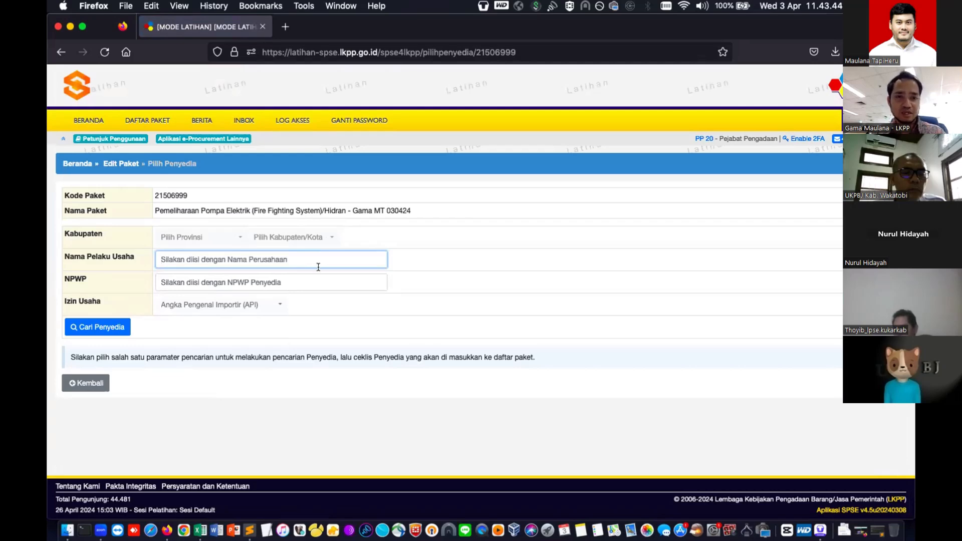
left_click(312, 278)
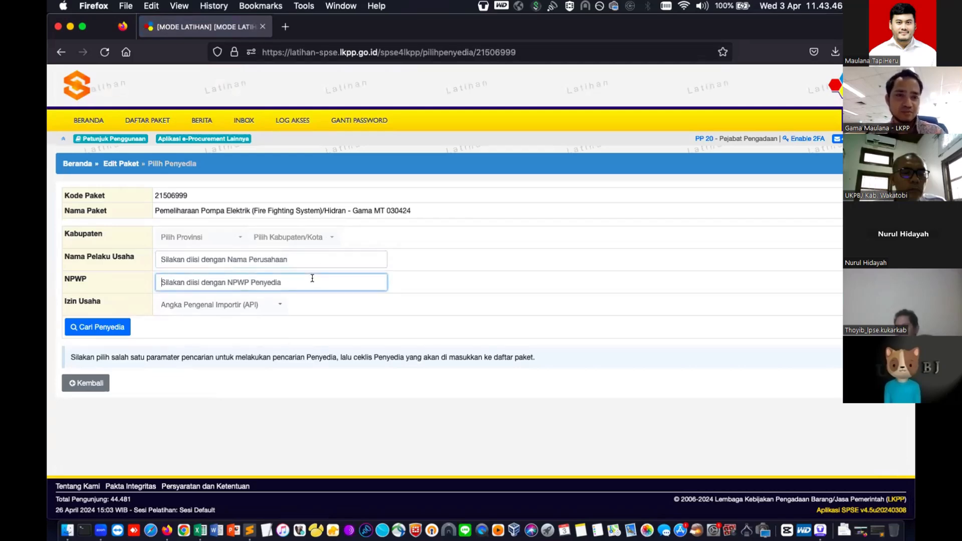
key("super+v")
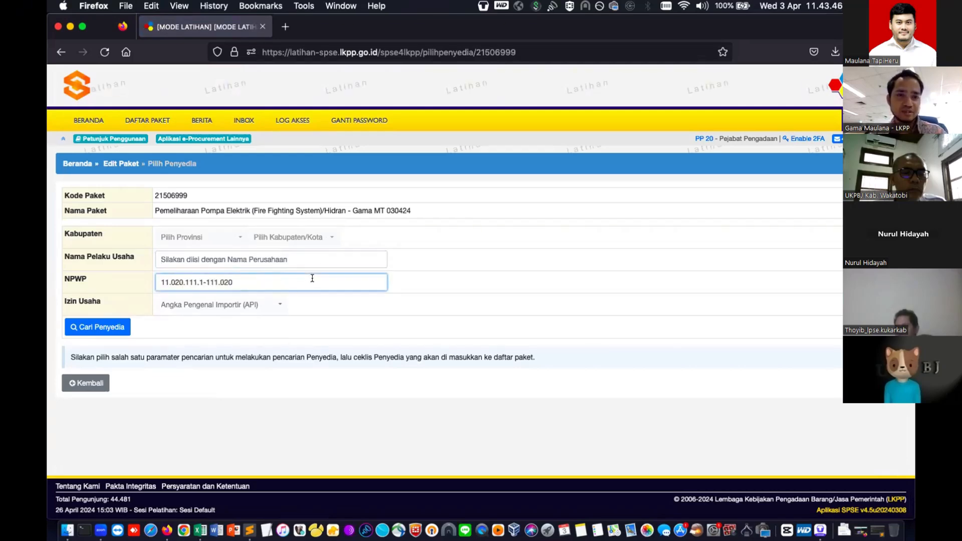
left_click(95, 328)
scroll(95, 334, "down", 2)
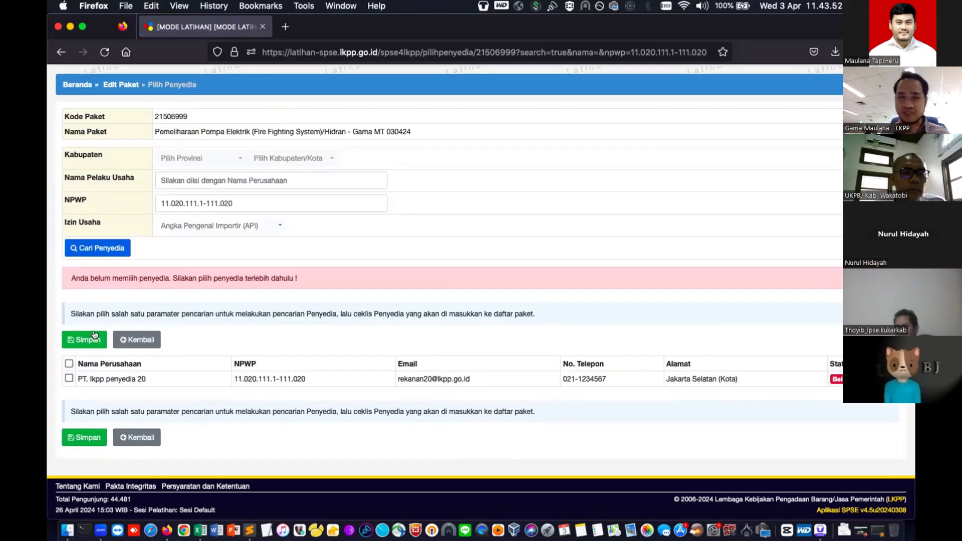
left_click(69, 378)
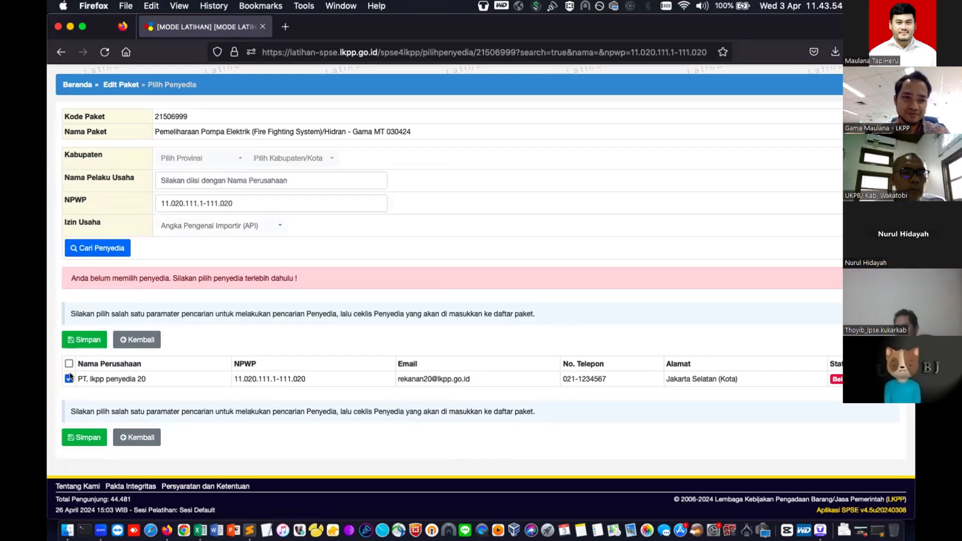
left_click(87, 341)
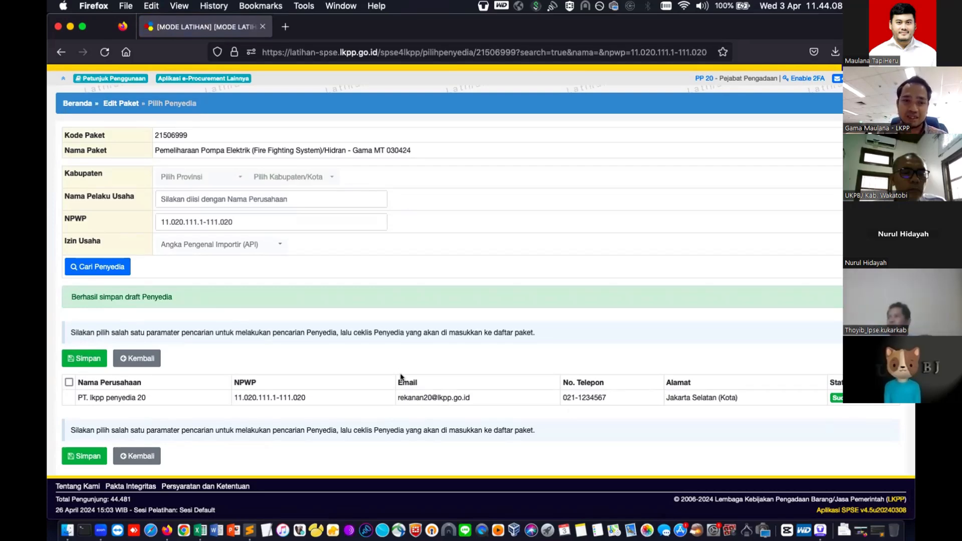
- Return to the package edit page and announce package 21506999 via the Pakta Integritas section
left_click(126, 454)
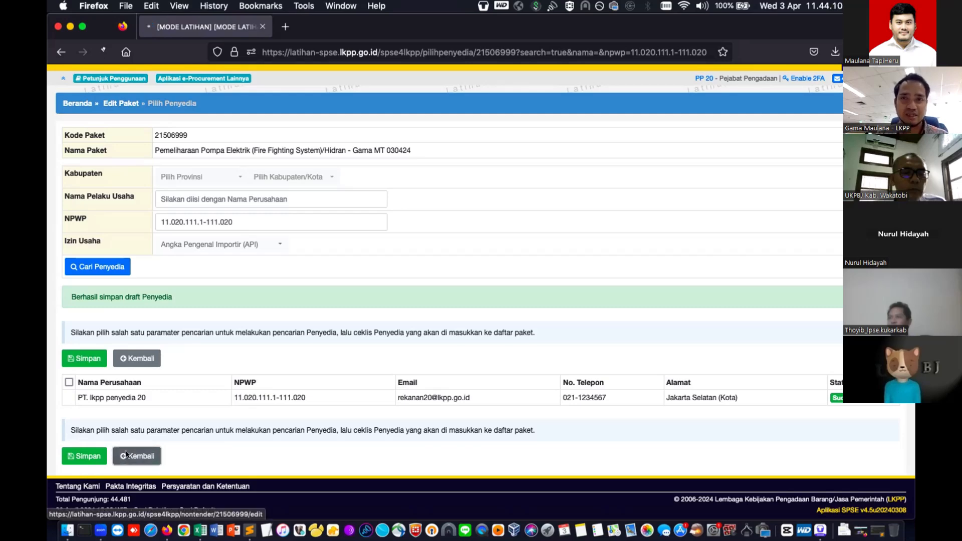
scroll(308, 384, "down", 10)
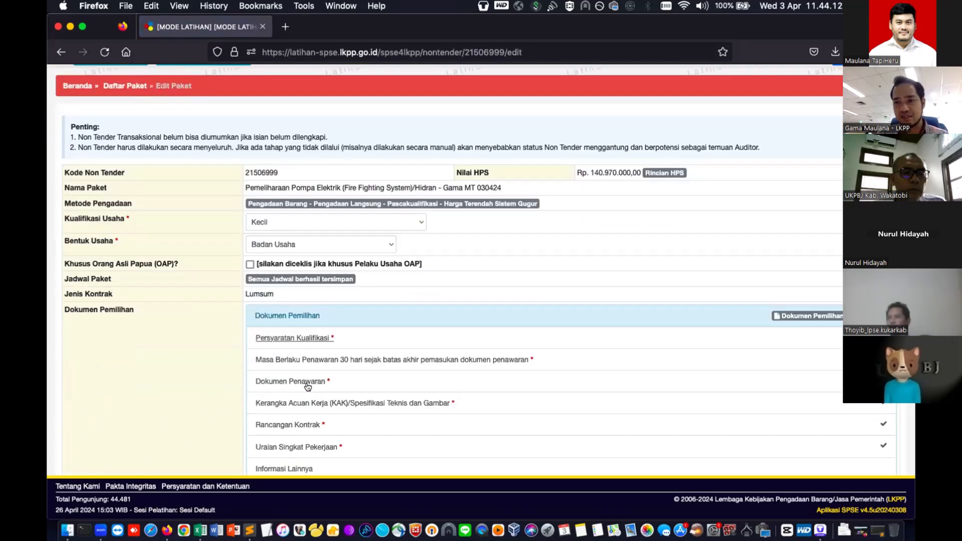
scroll(308, 384, "down", 4)
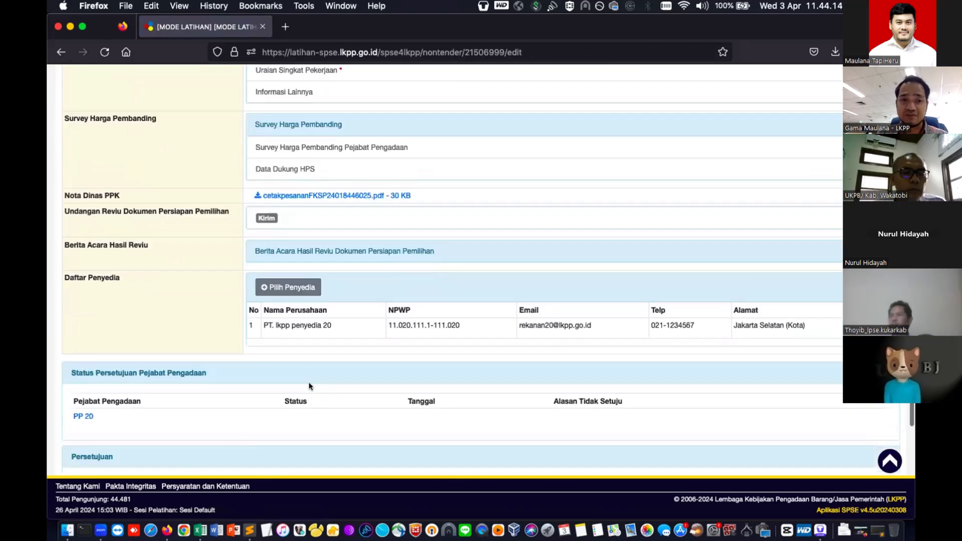
scroll(208, 382, "down", 2)
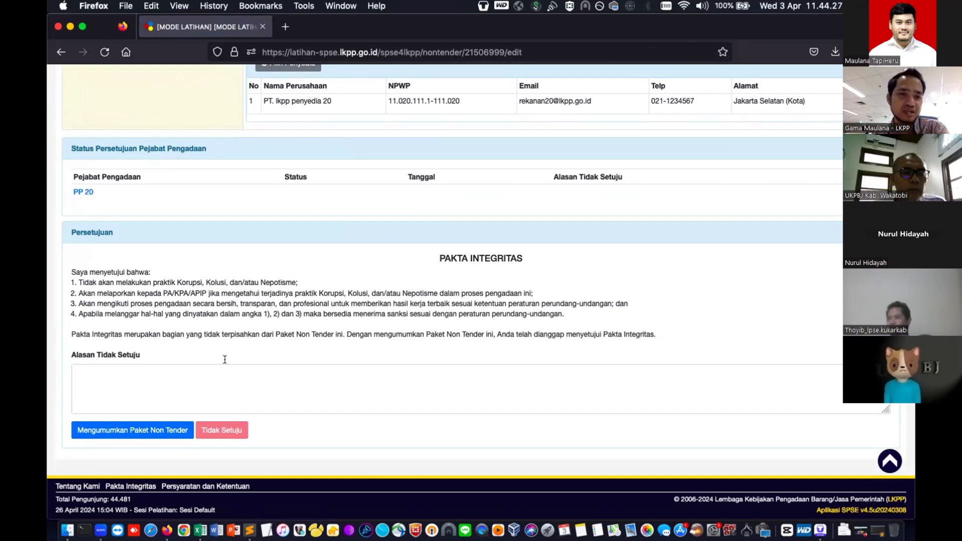
scroll(262, 325, "up", 5)
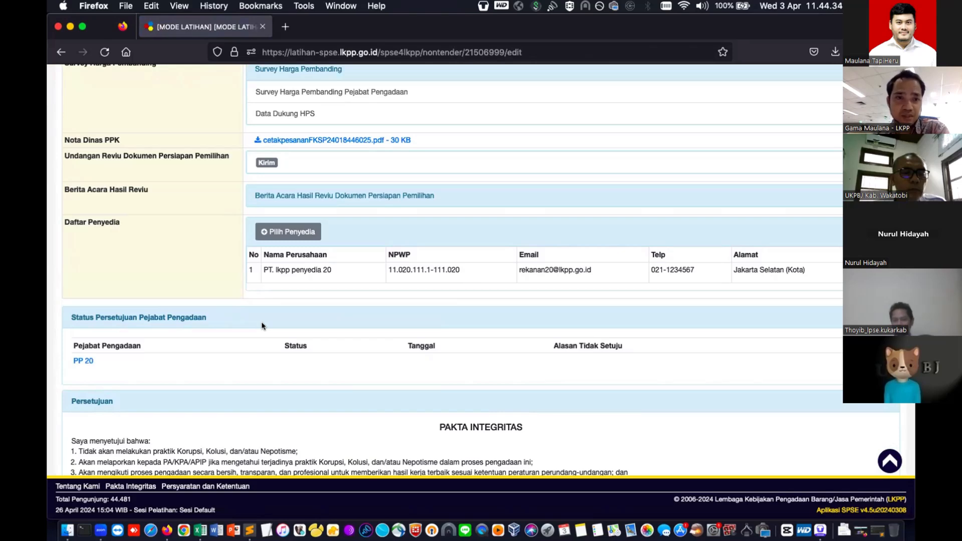
scroll(261, 326, "down", 3)
scroll(118, 410, "down", 2)
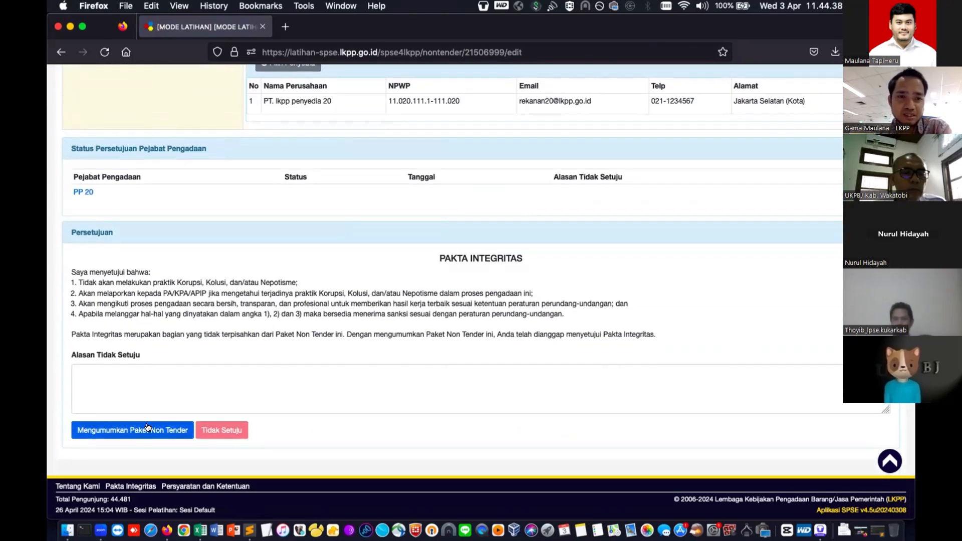
left_click(149, 428)
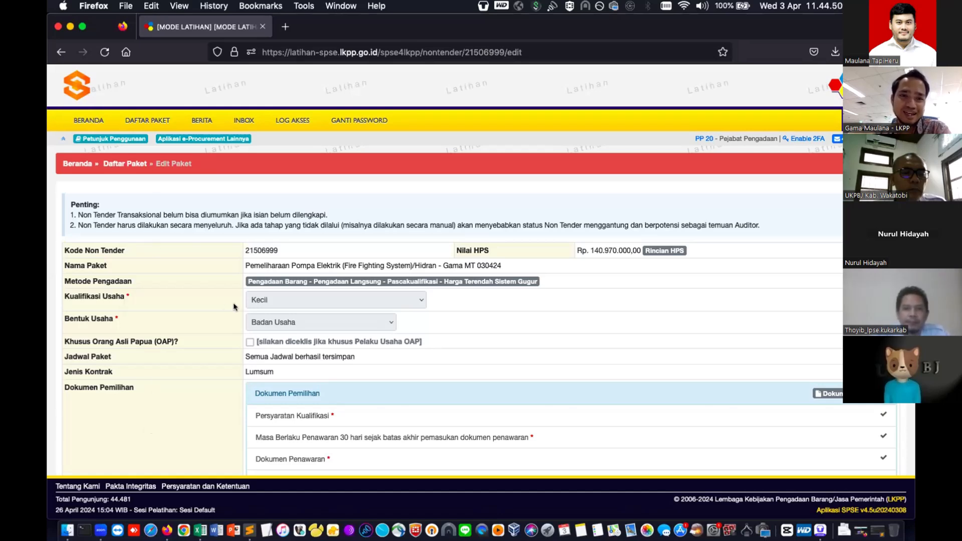
- Copy code 21506999, check its 'Paket Belum Dilaksanakan' row on BERANDA, then log out
double_click(271, 250)
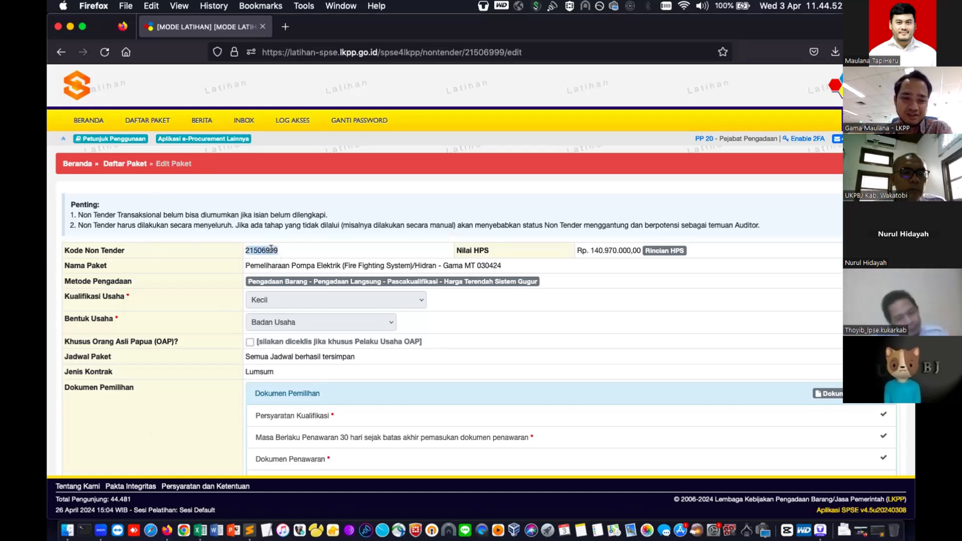
key("super+c")
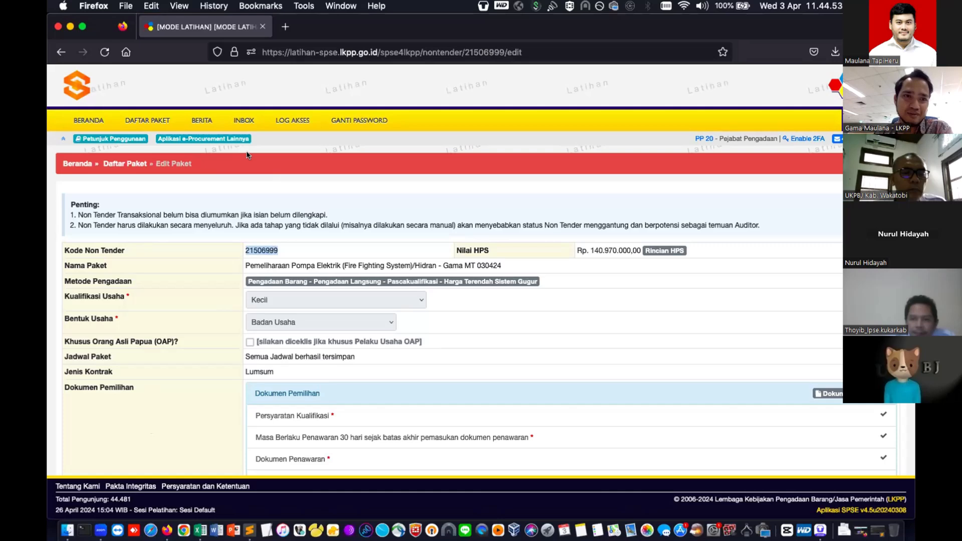
left_click(93, 123)
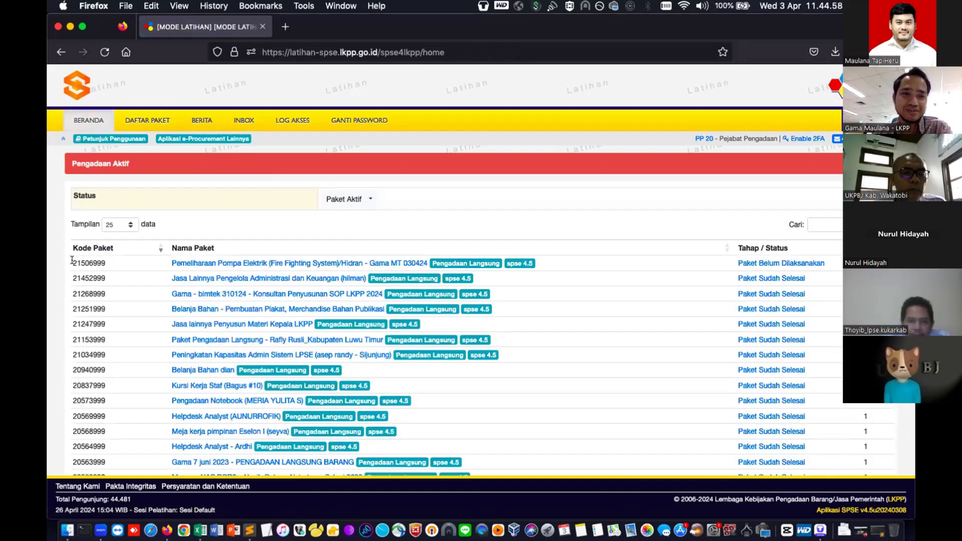
left_click_drag(73, 260, 835, 260)
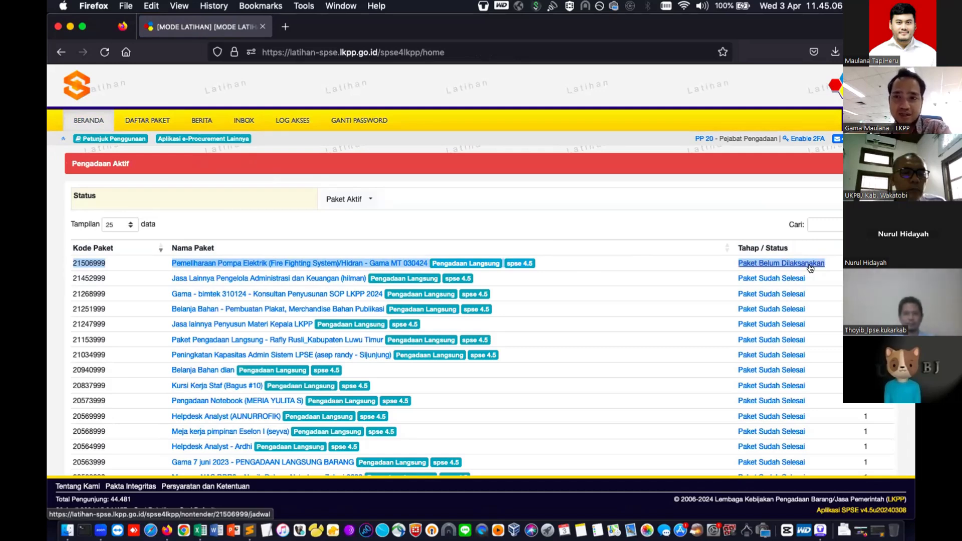
left_click(878, 121)
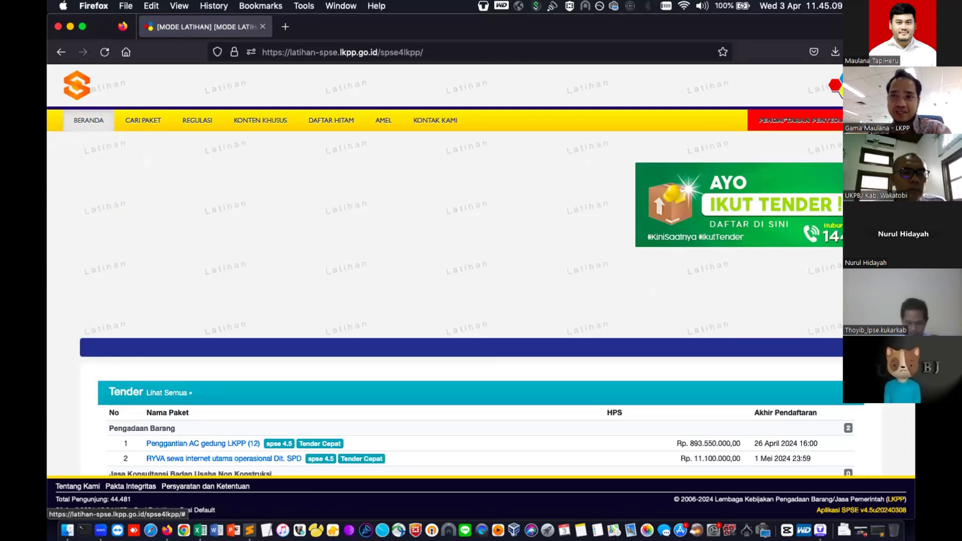
- Log in through Login Penyedia with the provider's user ID, password and security code
left_click(880, 120)
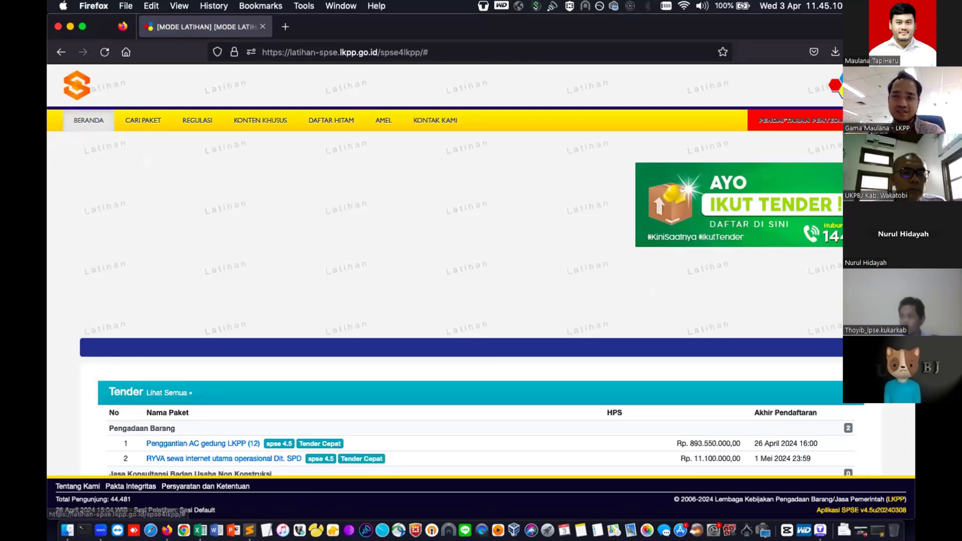
left_click(457, 297)
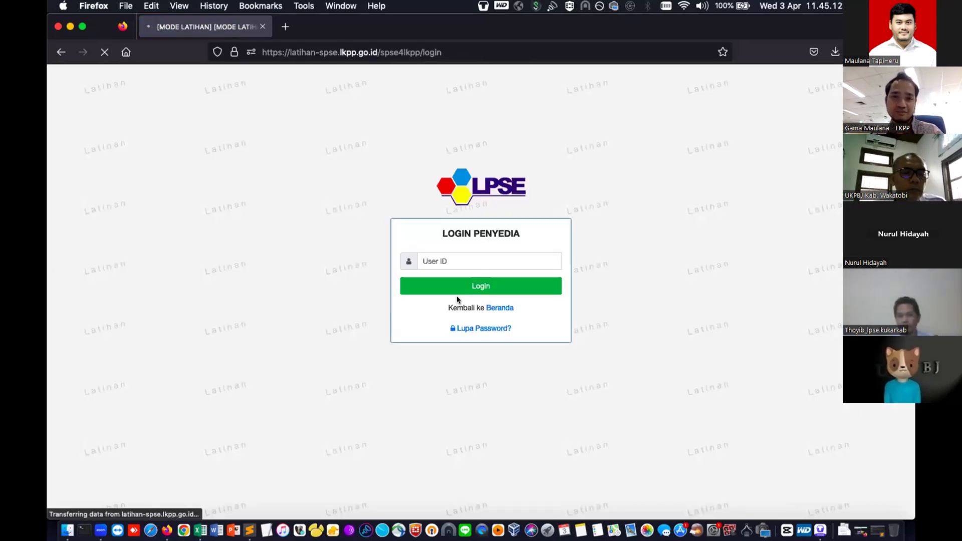
left_click(485, 260)
type("re")
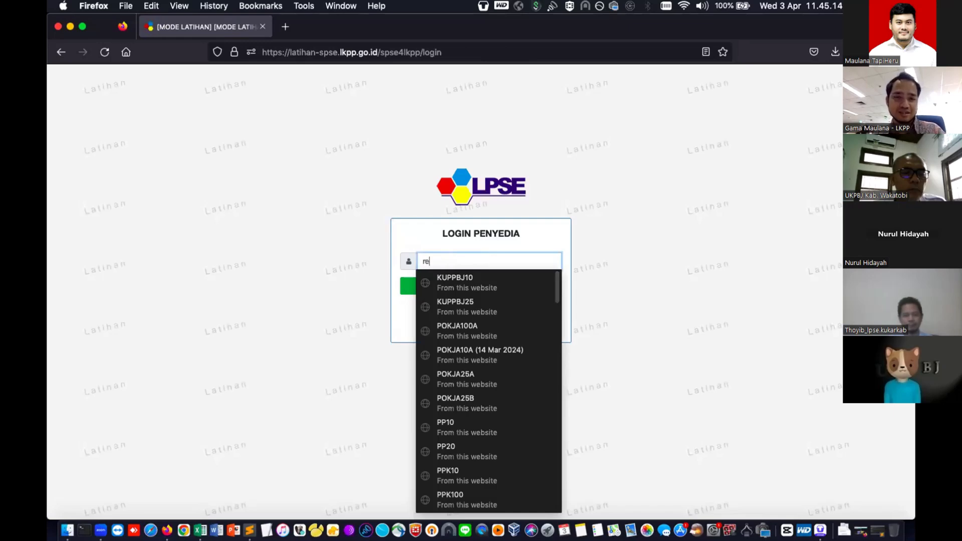
type("kanan20")
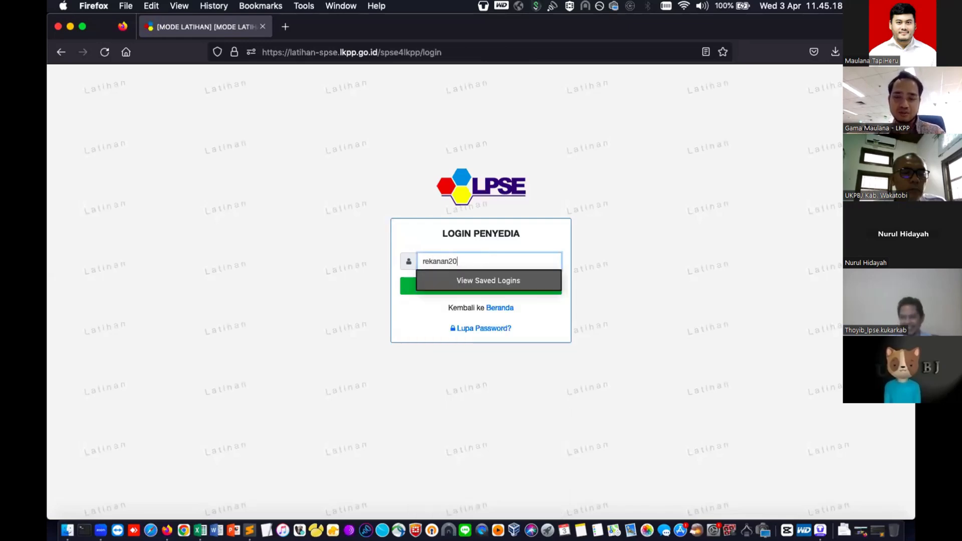
key("Return")
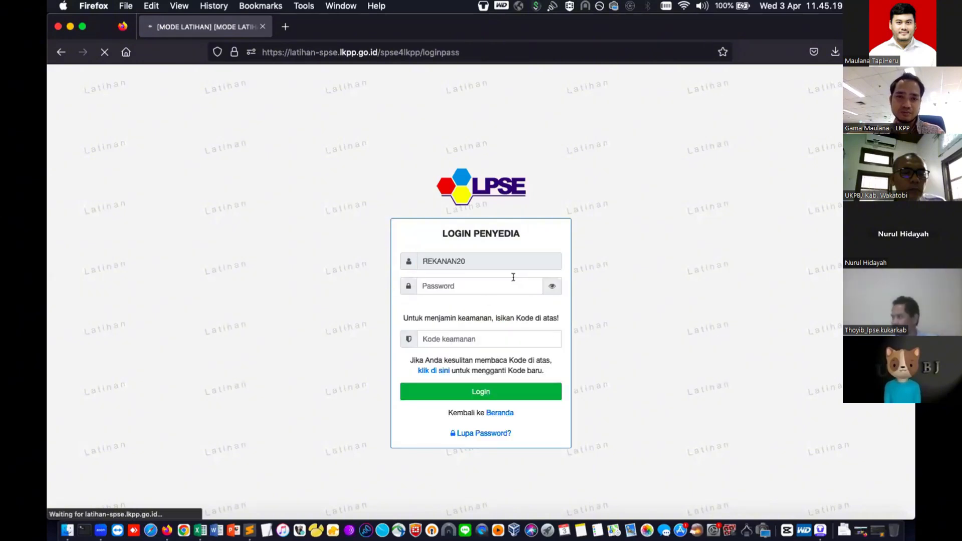
left_click(513, 278)
type("•••••")
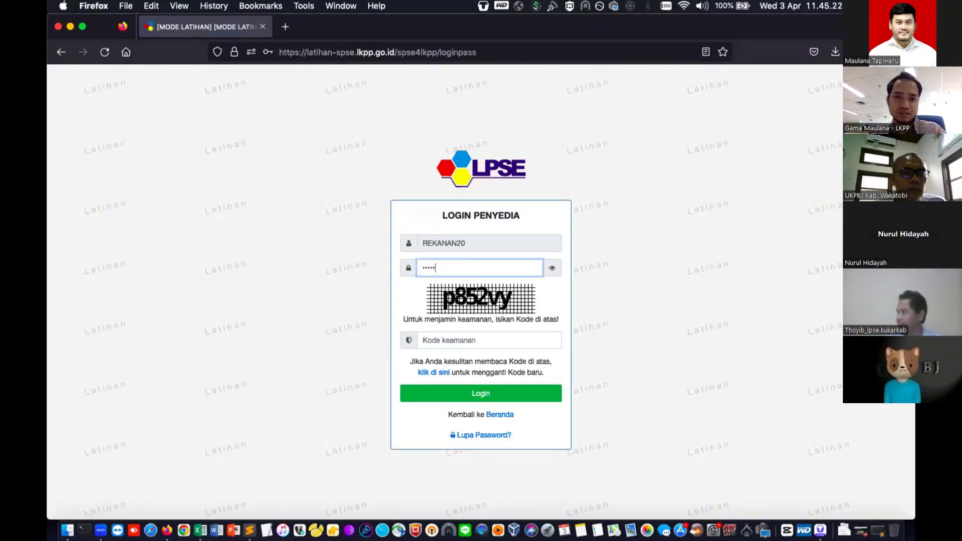
type("•")
key("Tab")
type("p8")
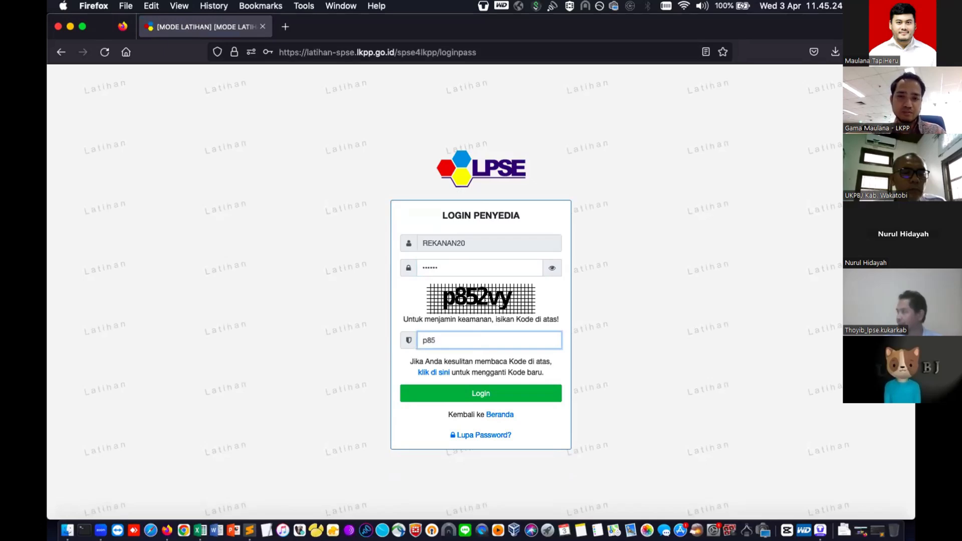
type("52vy")
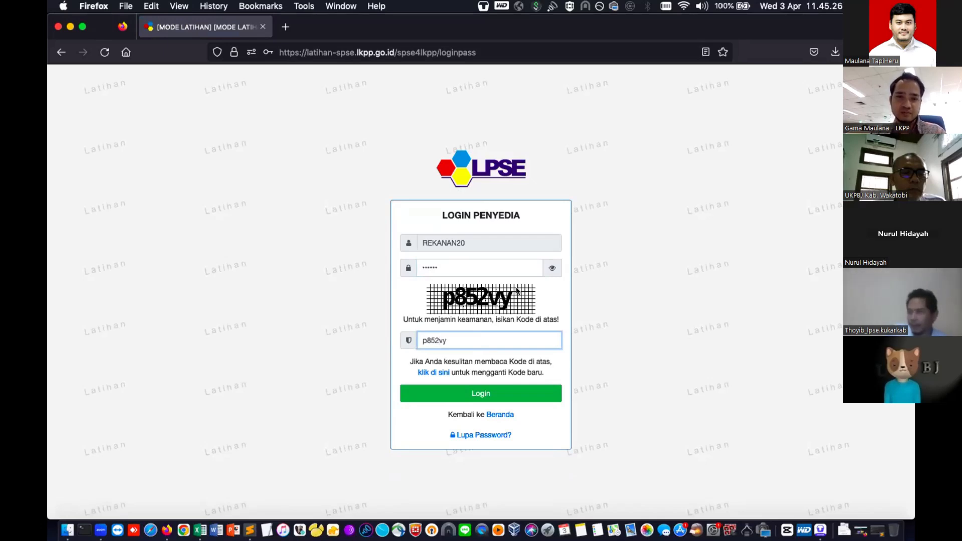
left_click(503, 392)
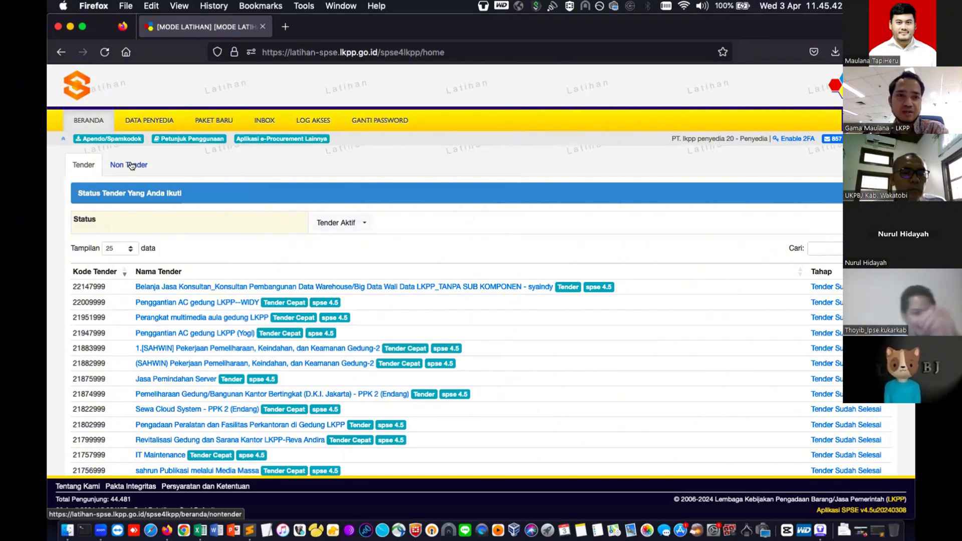
- Under PAKET BARU > Non Tender, open the pump maintenance package and choose Setuju & Ikut Paket
left_click(213, 115)
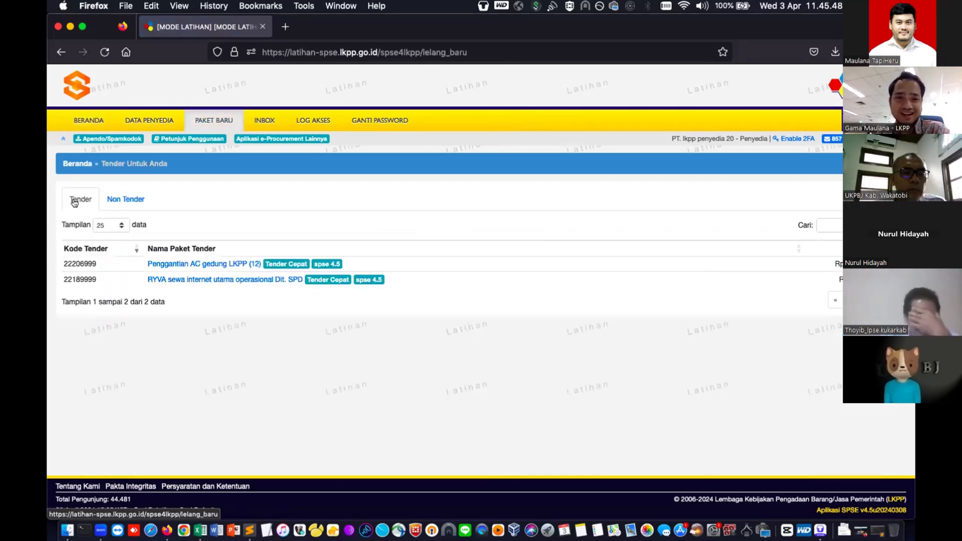
left_click(122, 202)
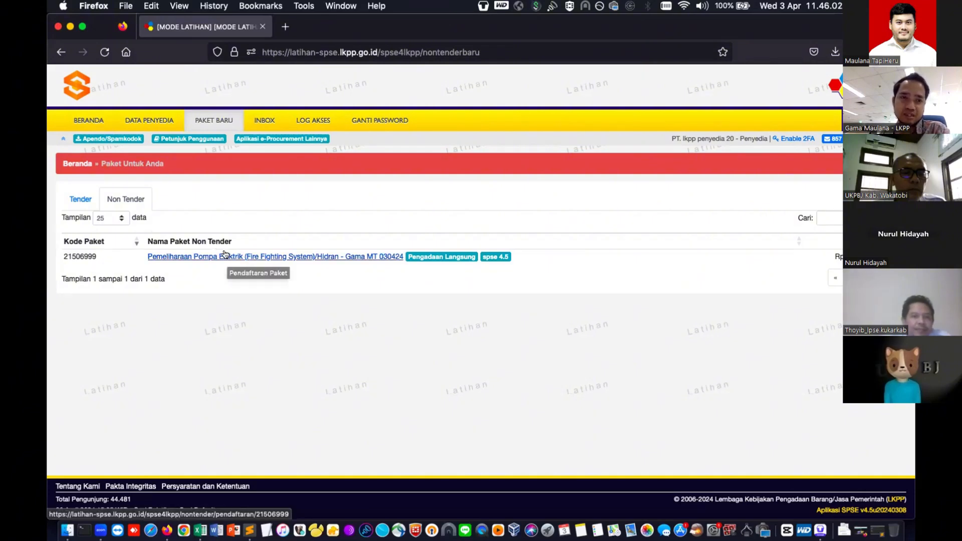
left_click(226, 256)
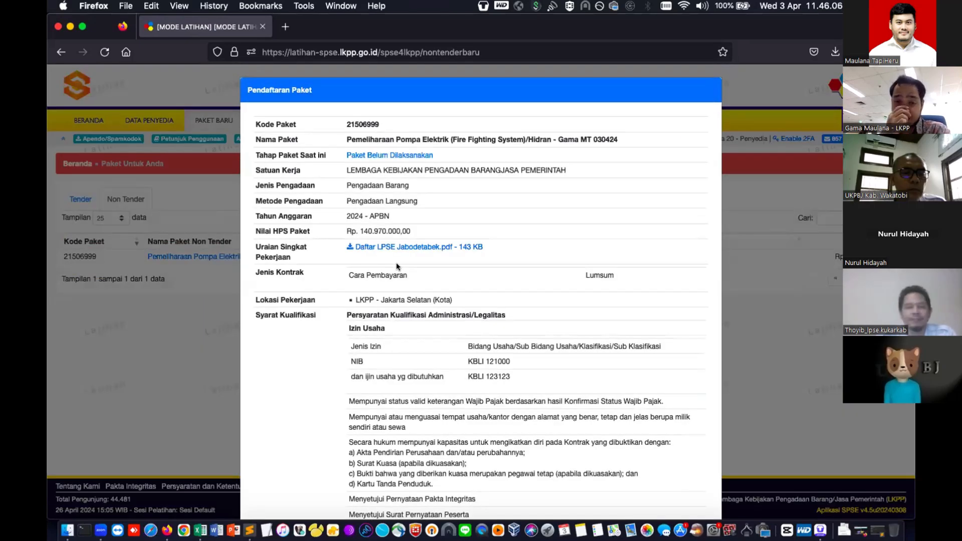
scroll(396, 266, "down", 1)
scroll(396, 266, "down", 10)
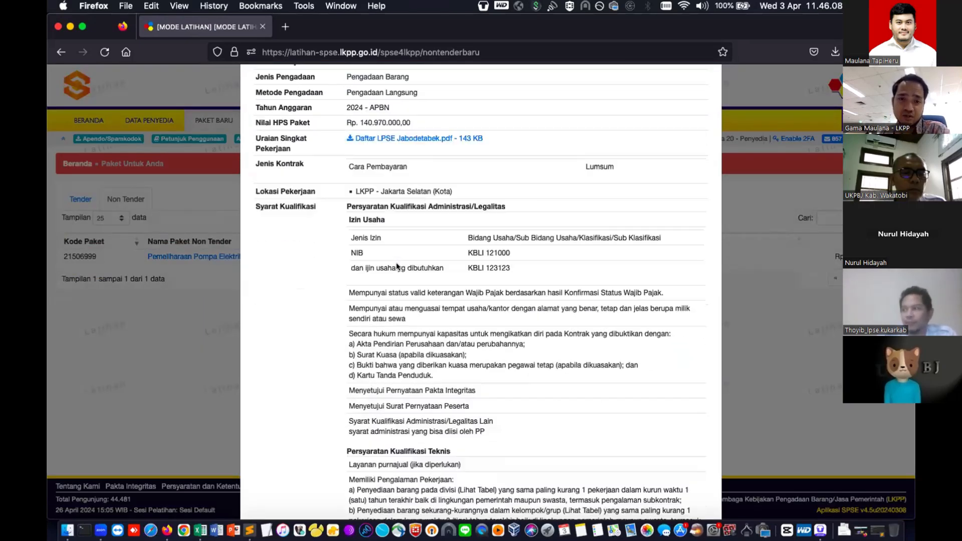
scroll(396, 264, "down", 4)
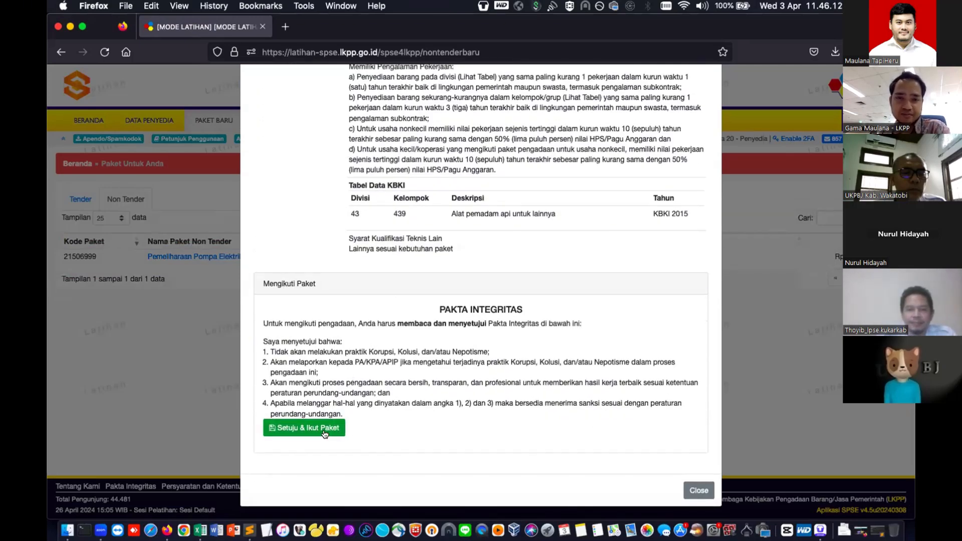
left_click(324, 428)
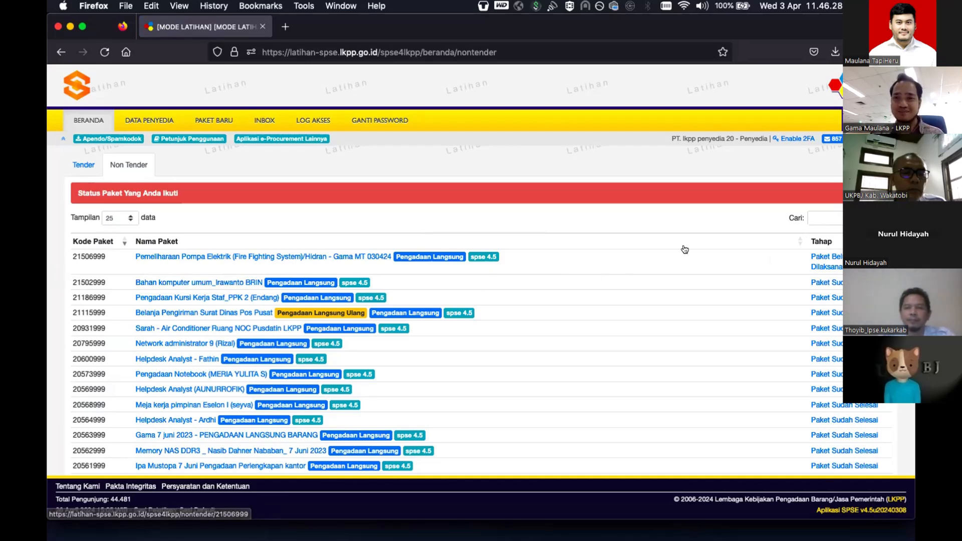
- View package 21506999's schedule in a new tab, noting offer upload on 29–30 April 2024, then return
left_click(823, 259)
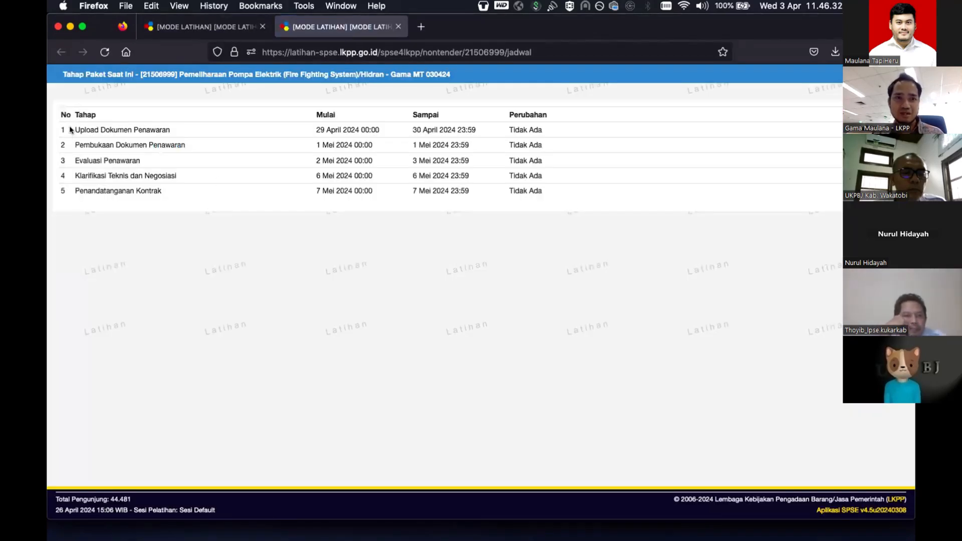
left_click_drag(70, 131, 432, 129)
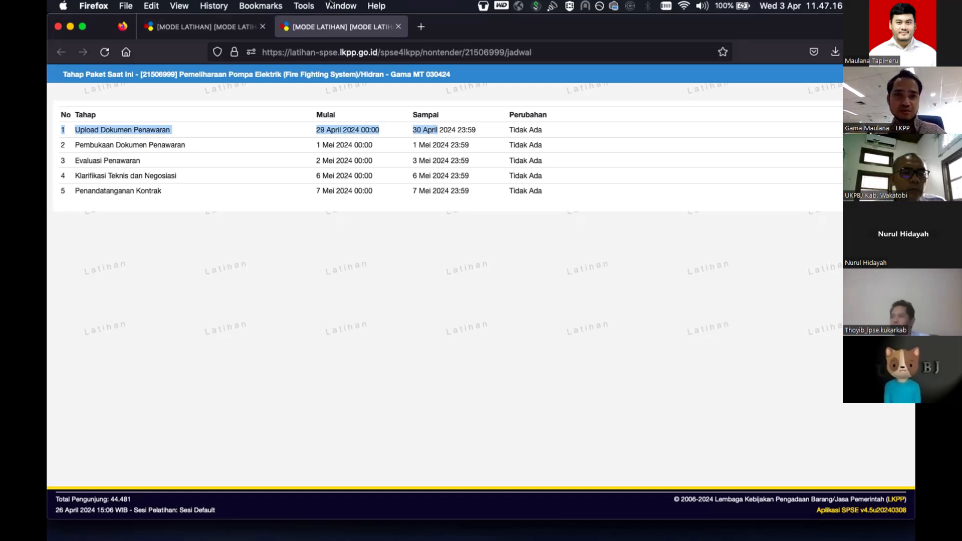
left_click(228, 25)
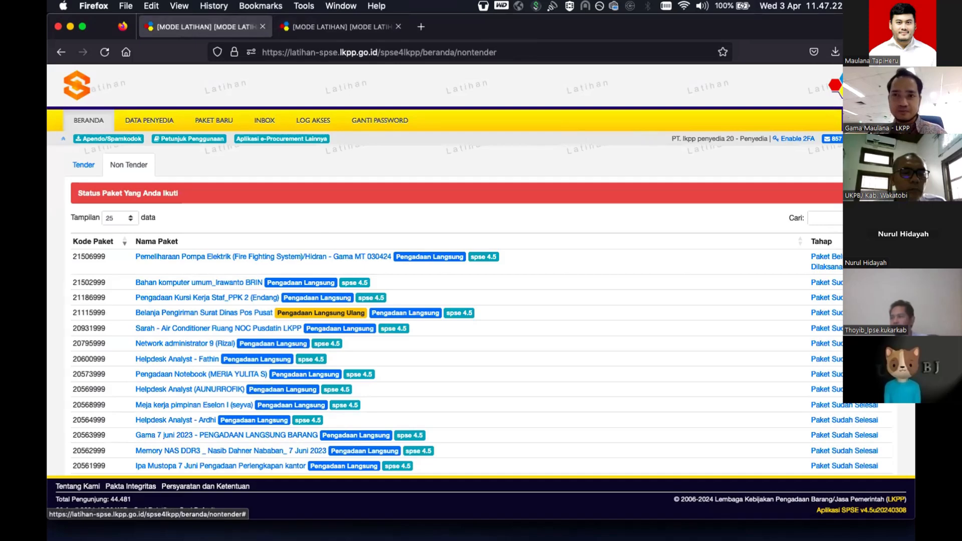
- Log out of the provider account and sign in as the non-provider trainer with the security code
left_click(880, 139)
left_click(880, 121)
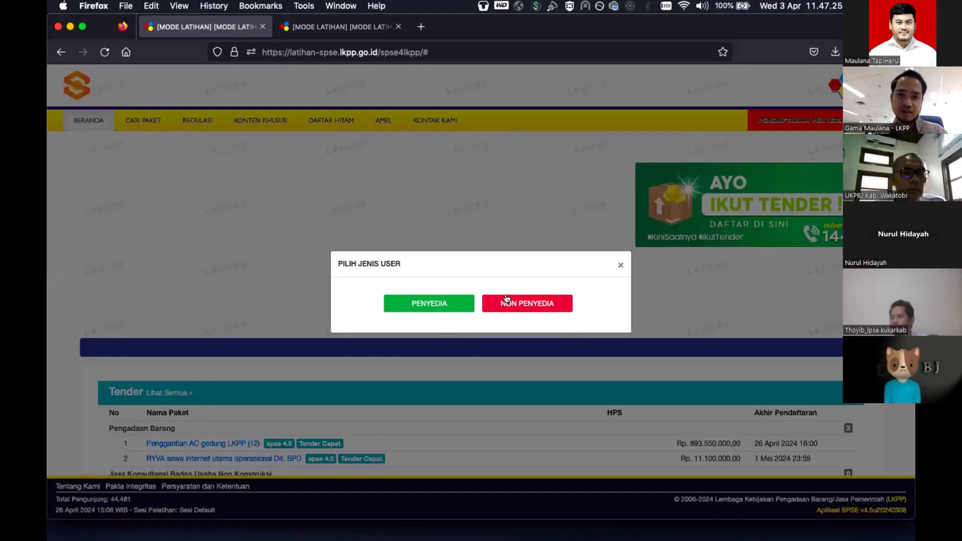
left_click(506, 302)
left_click(501, 261)
type("tr")
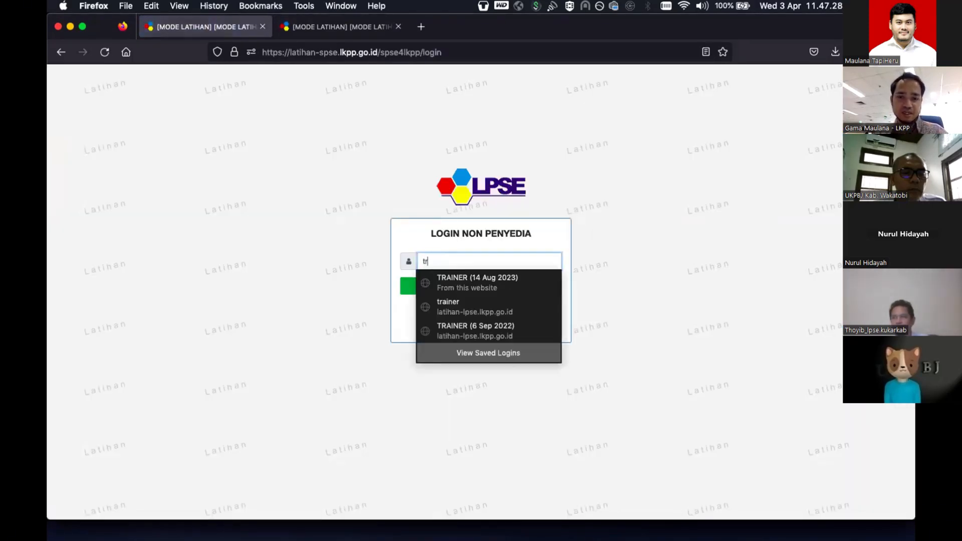
type("ainer")
key("Return")
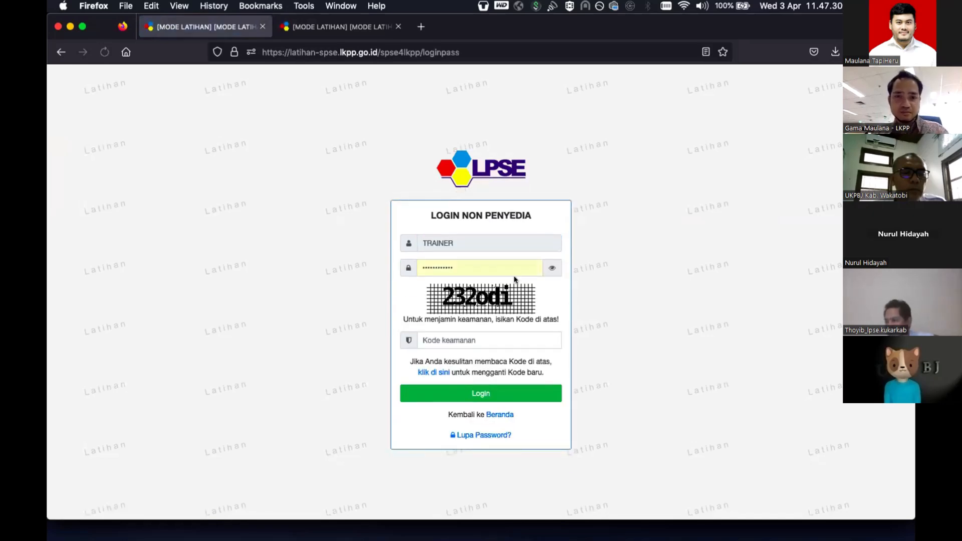
left_click(547, 268)
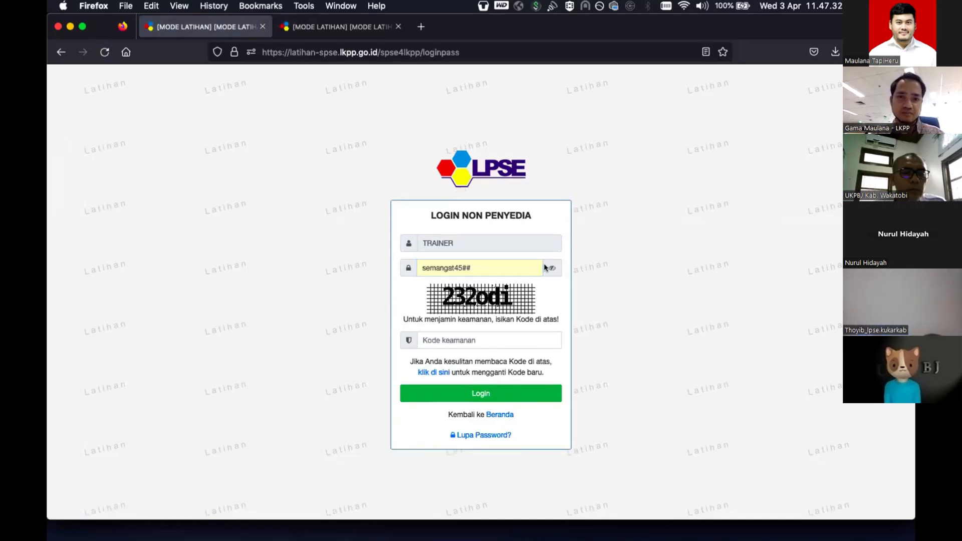
left_click(506, 342)
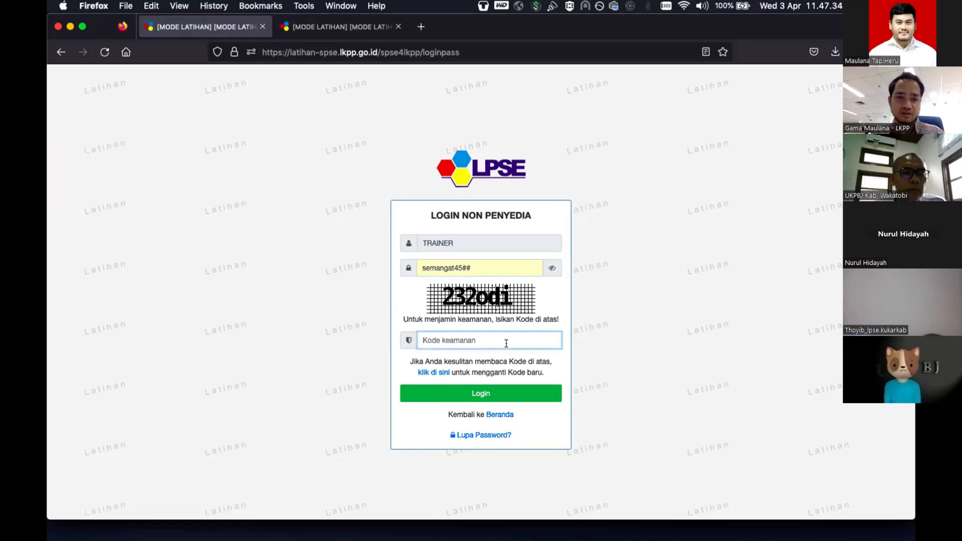
type("232odi")
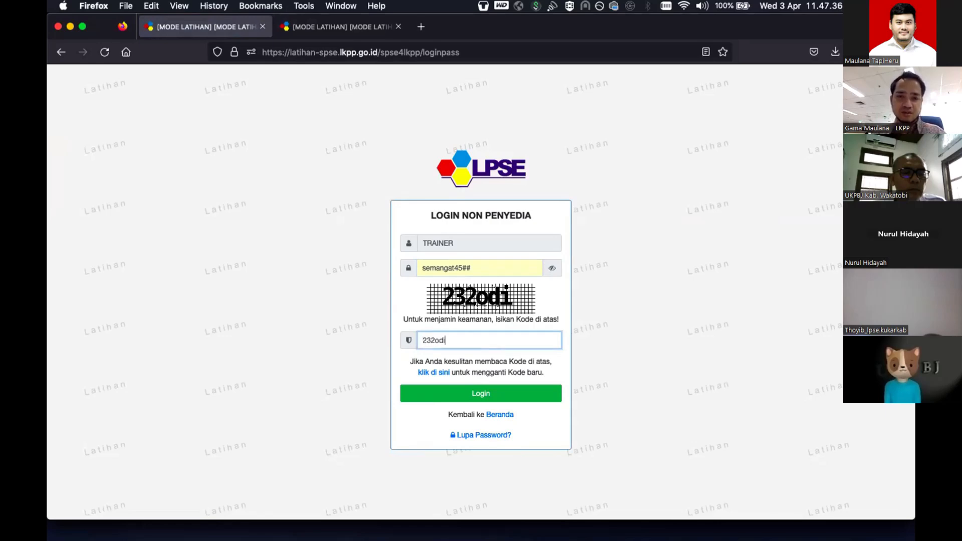
left_click(516, 393)
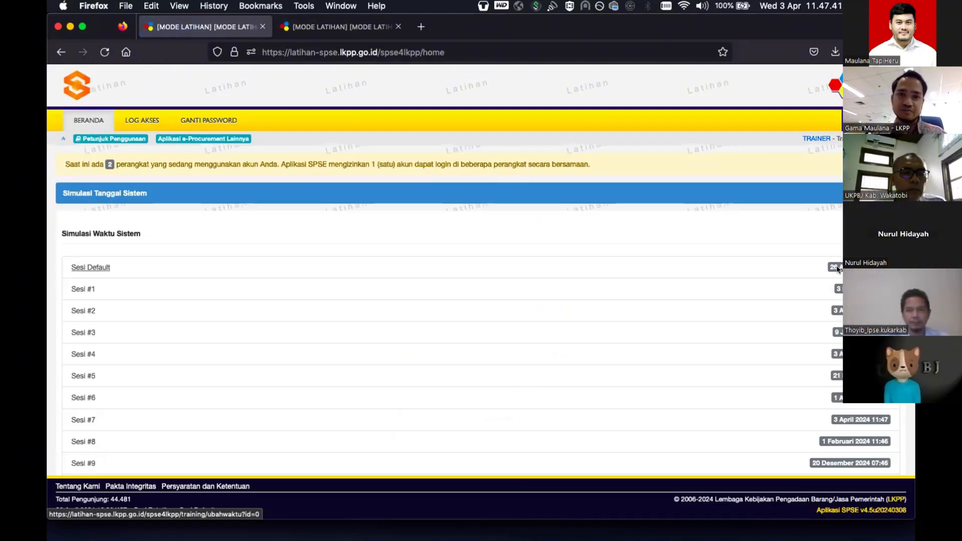
left_click(835, 267)
left_click(283, 25)
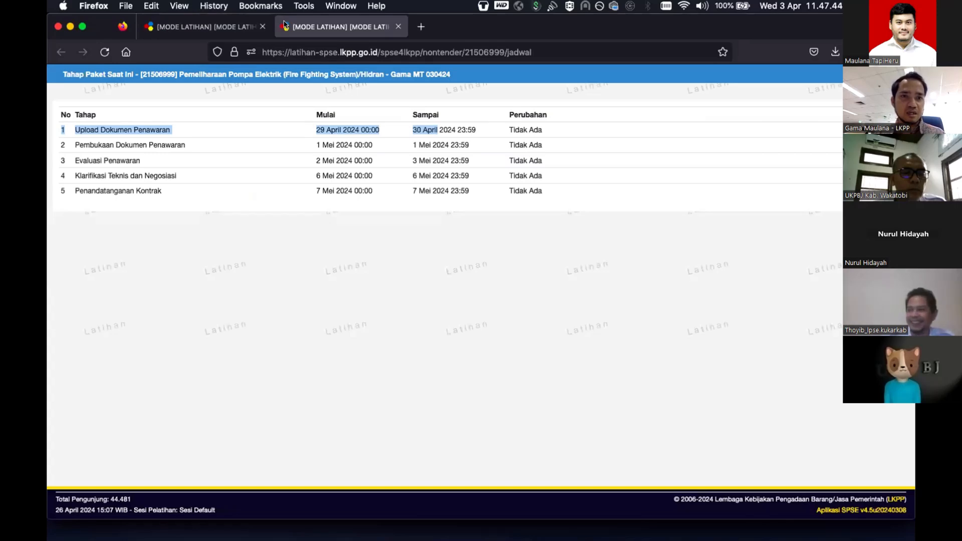
left_click(225, 27)
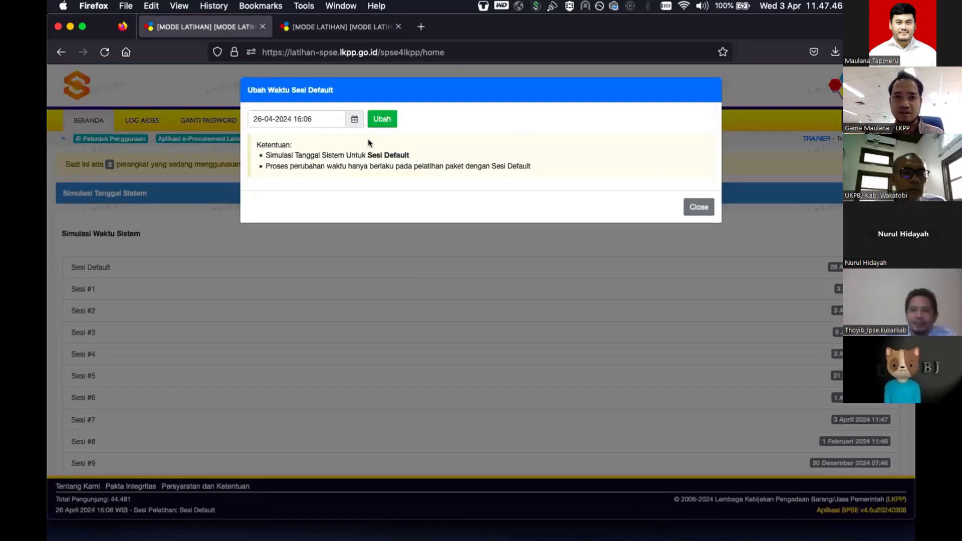
left_click(355, 122)
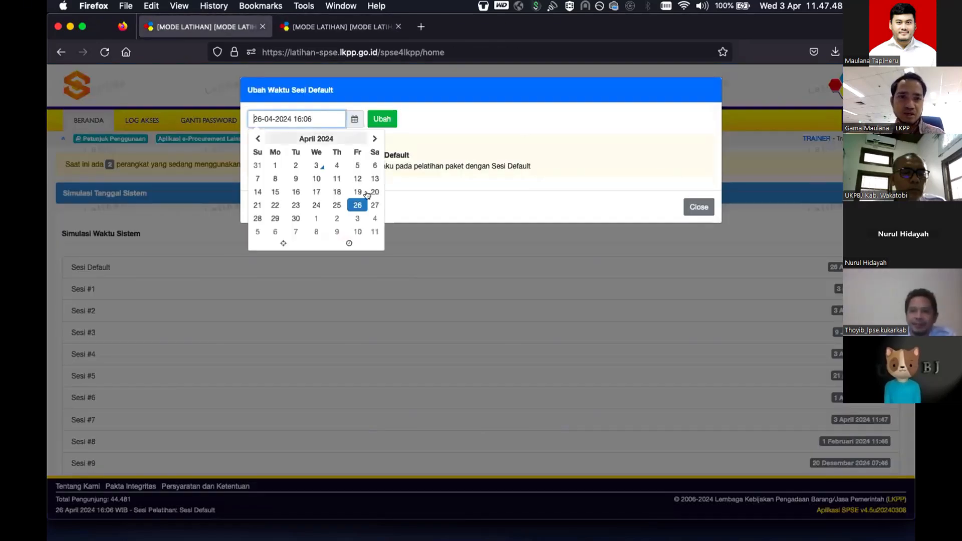
left_click(295, 218)
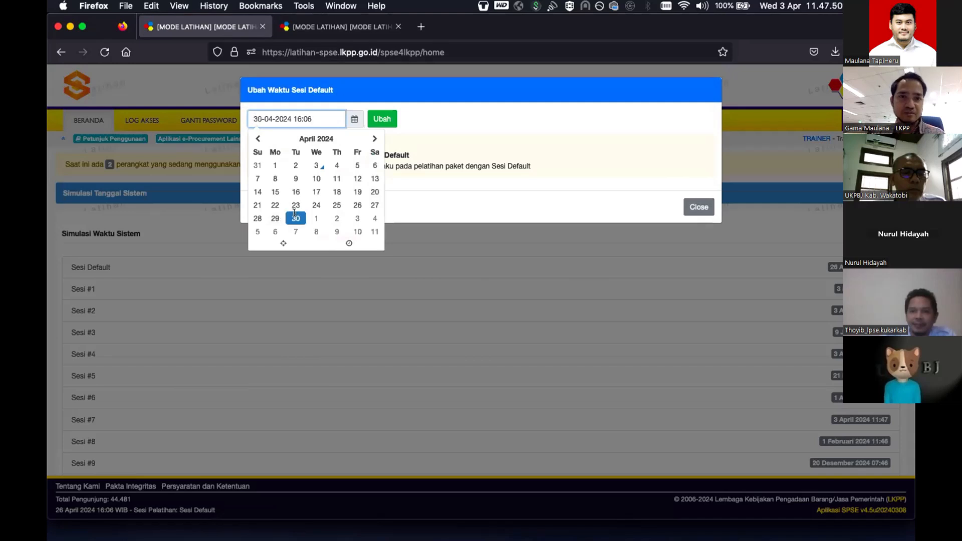
left_click(380, 117)
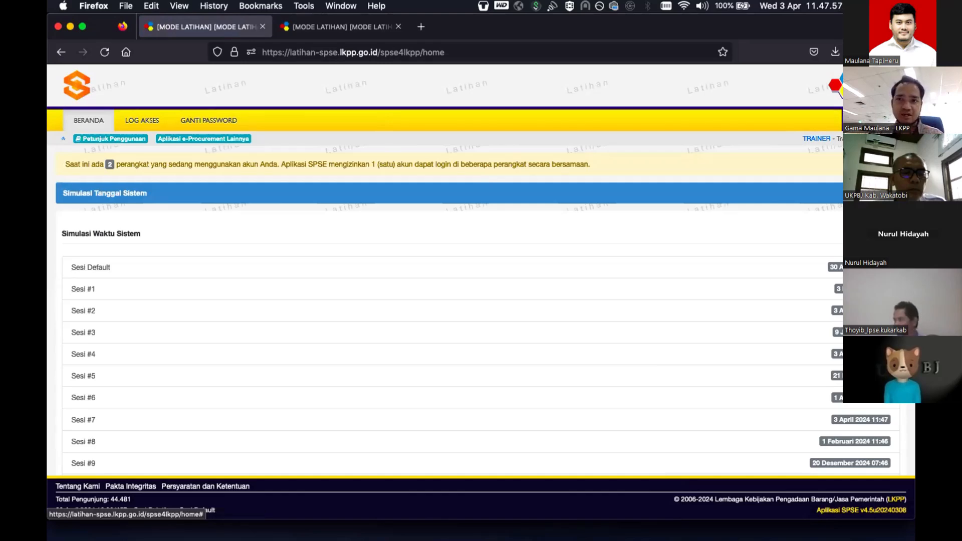
left_click(893, 139)
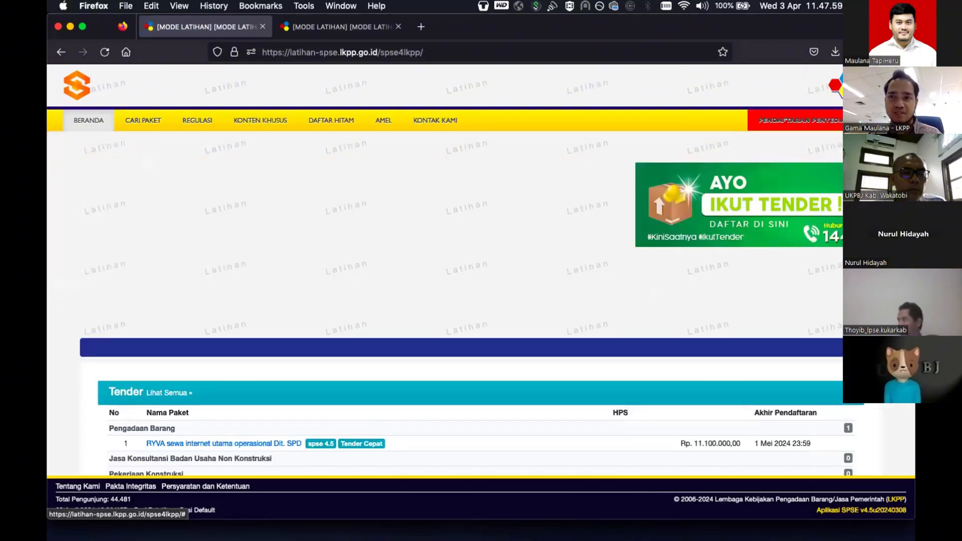
- Open the PENYEDIA login with user ID and password autofilled, and enter the security code
left_click(879, 121)
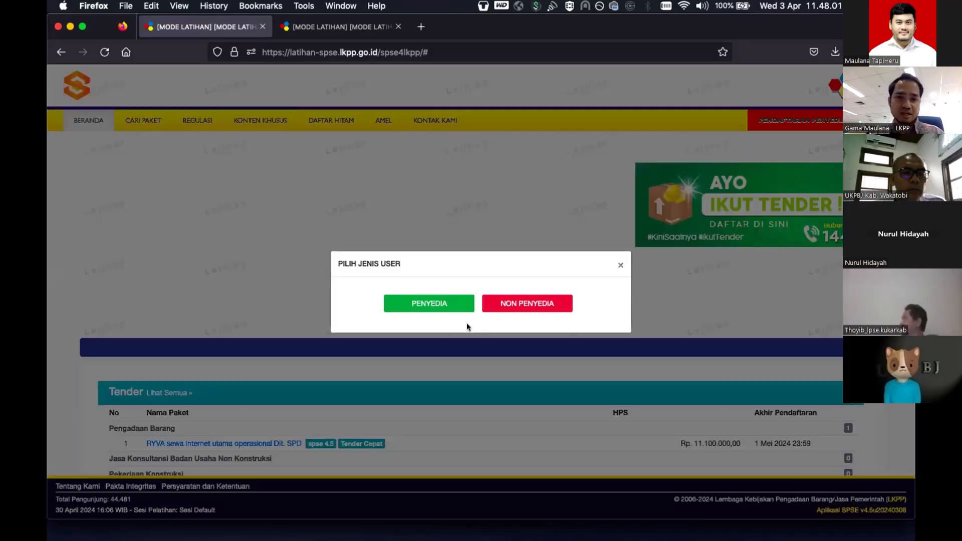
left_click(426, 306)
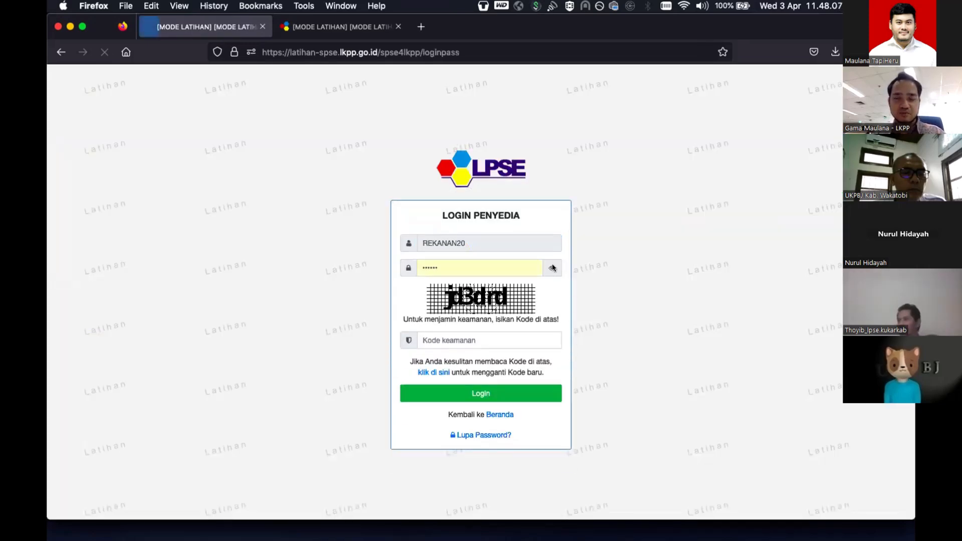
left_click(552, 268)
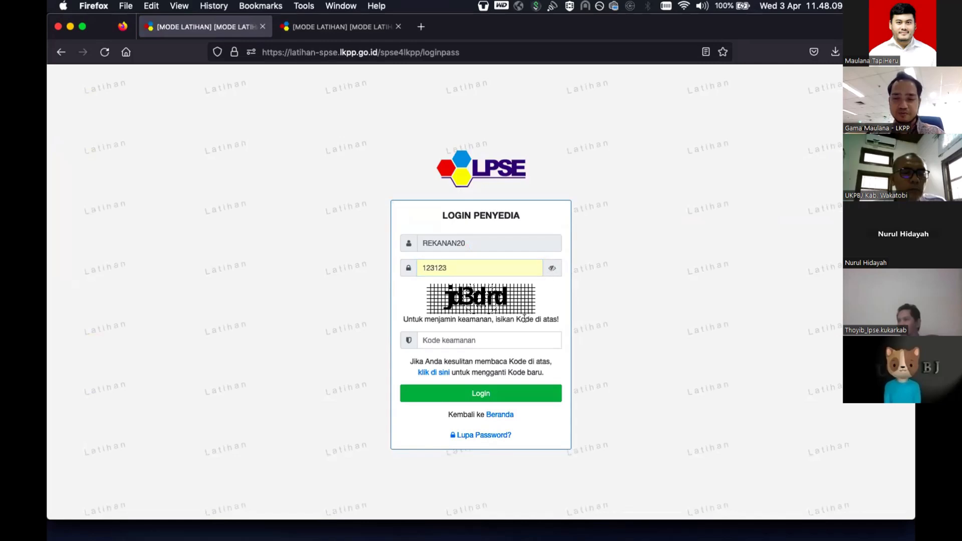
left_click(517, 337)
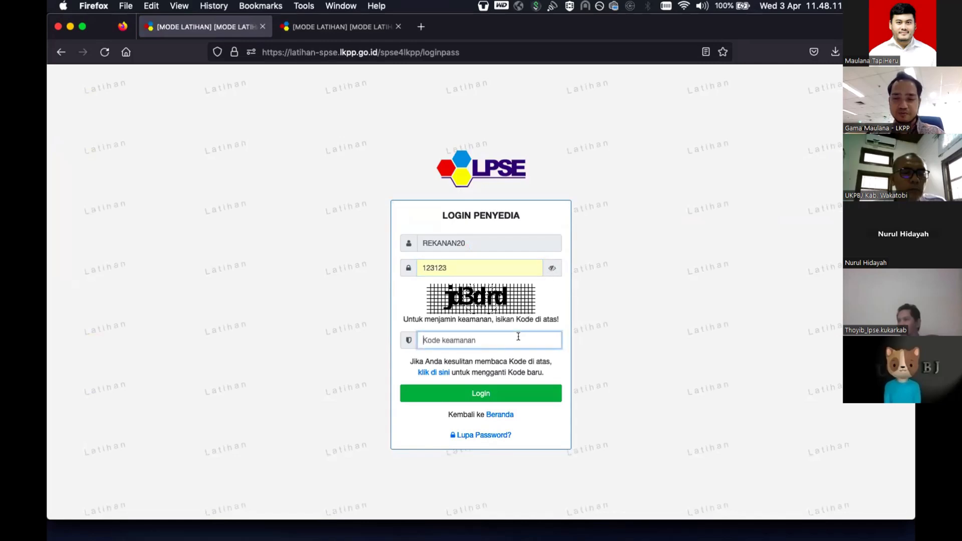
type("jd3drd")
- Log in as the provider and open the Pemeliharaan Pompa Elektrik package from the Non Tender list
left_click(524, 393)
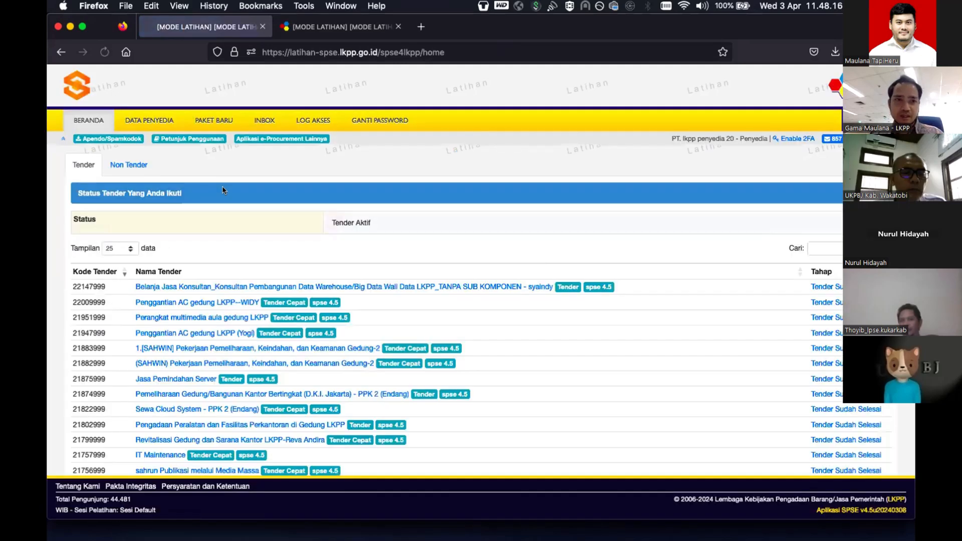
left_click(133, 165)
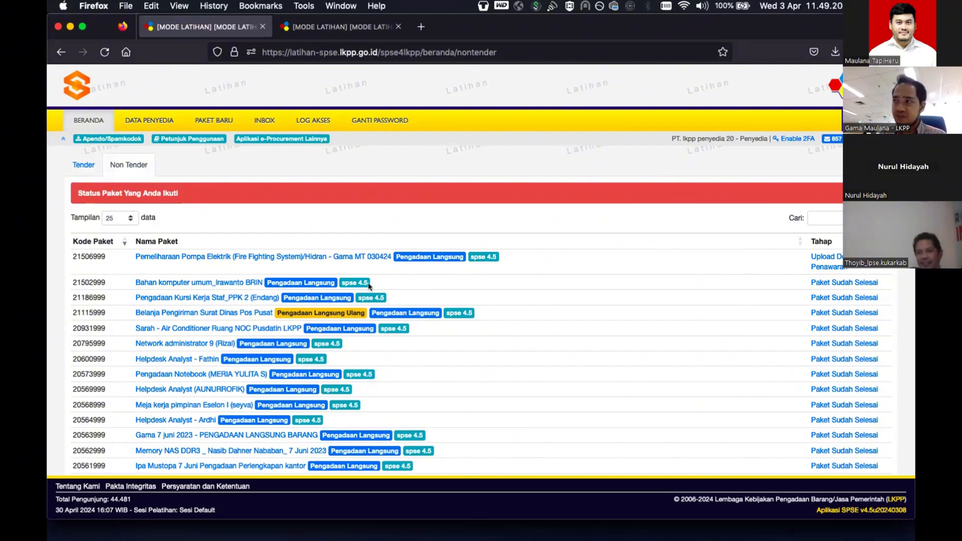
left_click(314, 255)
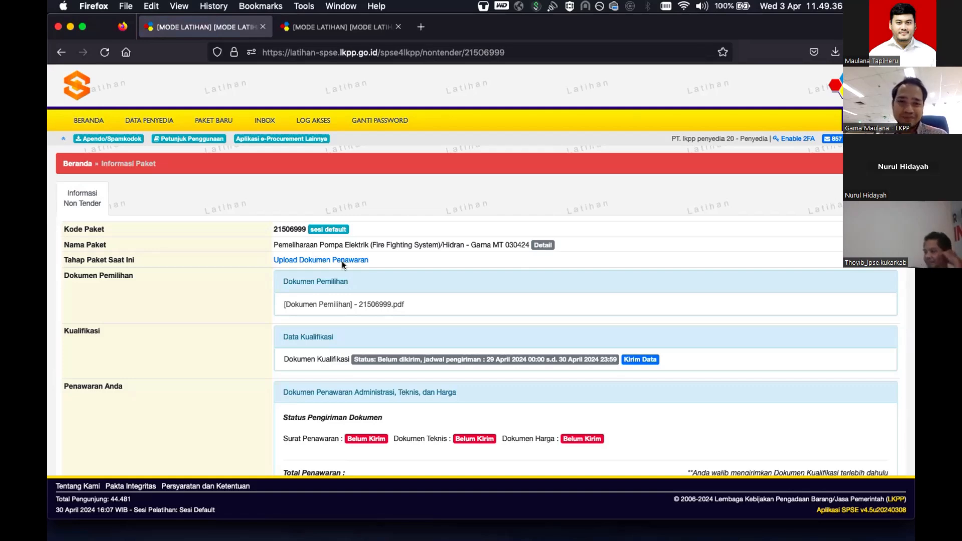
scroll(342, 264, "down", 1)
scroll(342, 262, "down", 3)
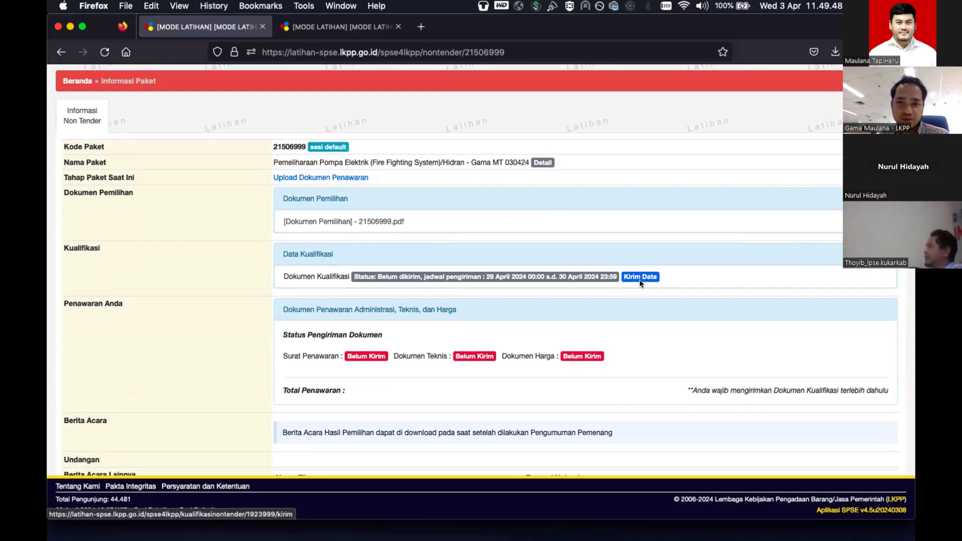
scroll(629, 273, "down", 2)
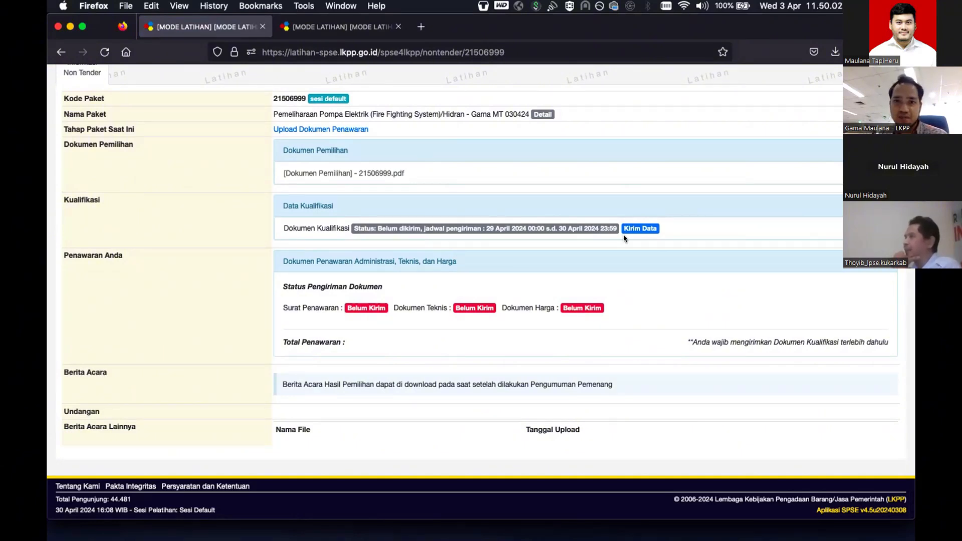
- Open Kirim Data for Dokumen Kualifikasi, showing the provider's 24 business licences on the Izin Usaha tab
left_click(644, 229)
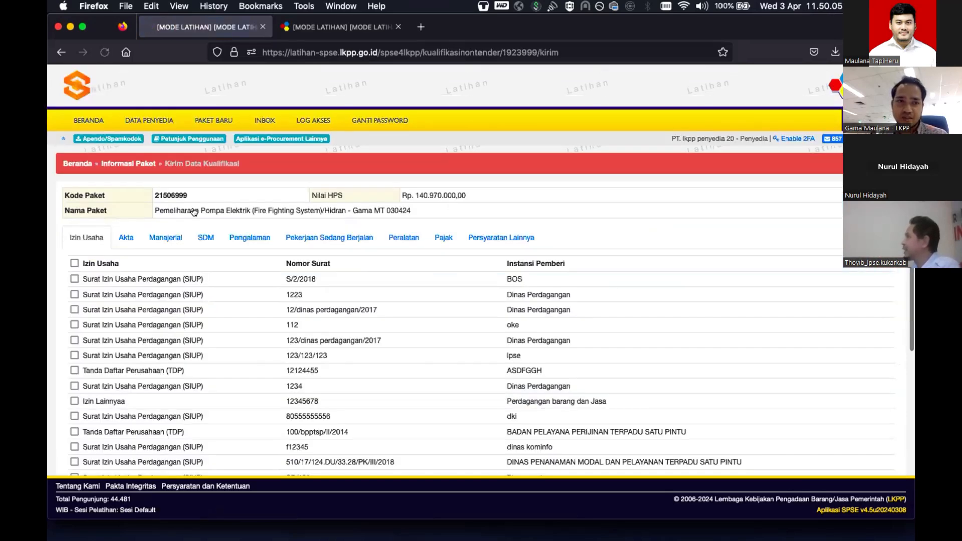
scroll(82, 210, "down", 1)
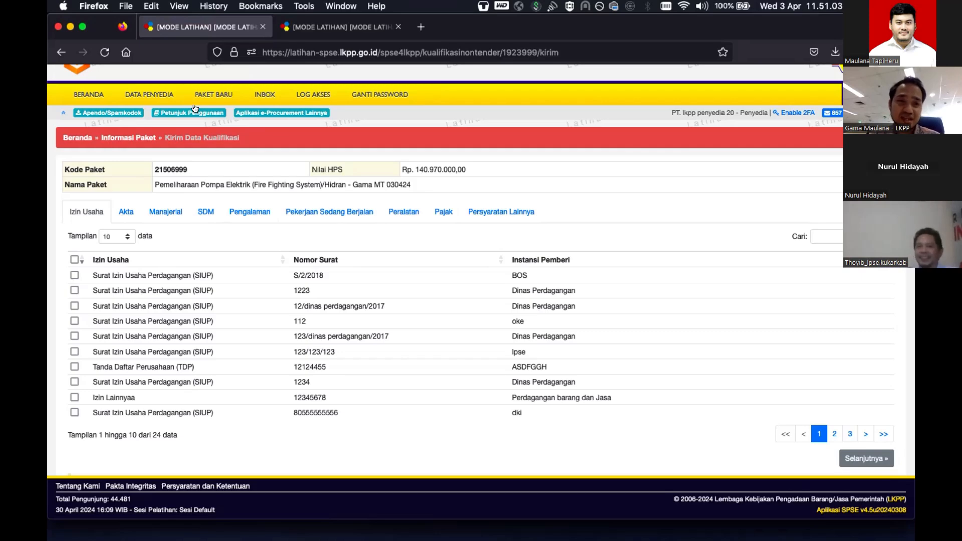
- Review the provider's registered business licences and identity details, including the SIKaP sync status dates
left_click(149, 90)
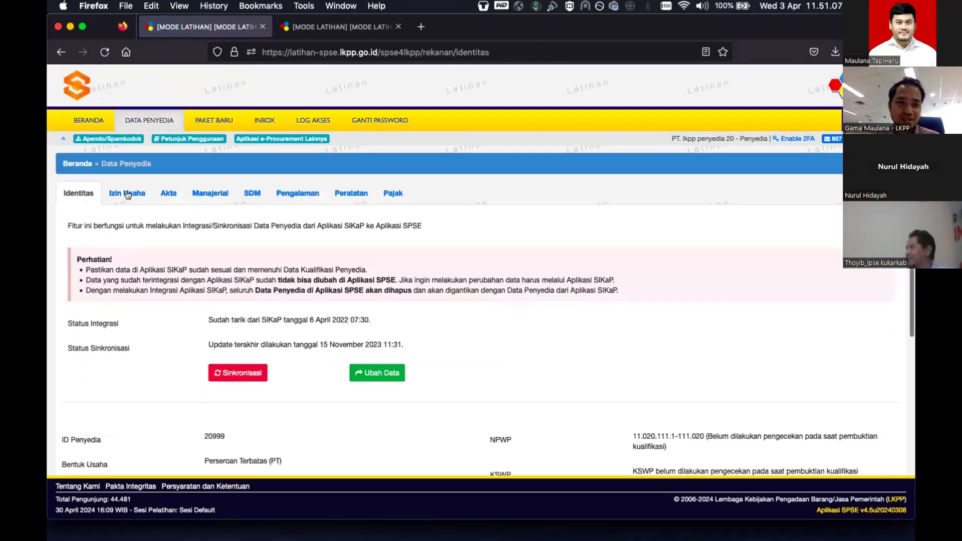
left_click(128, 194)
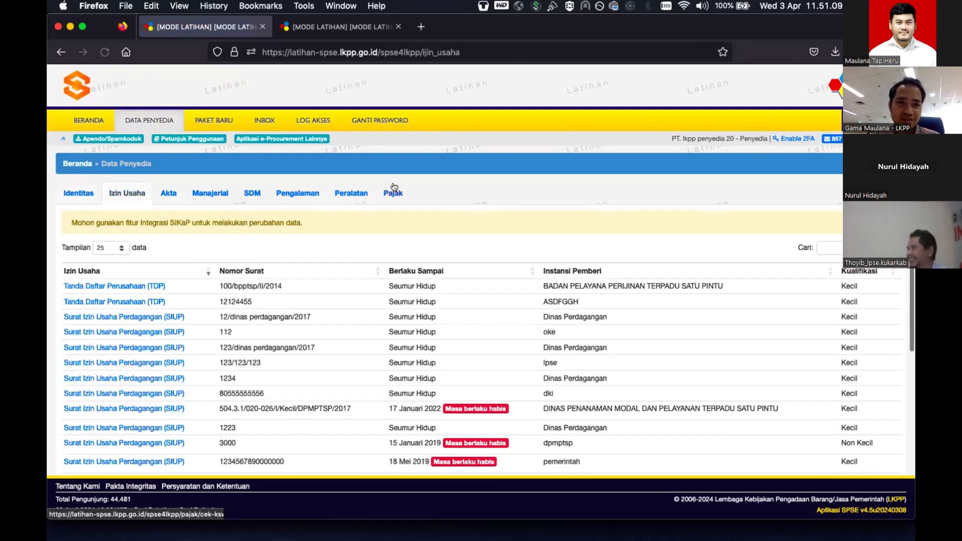
scroll(365, 210, "down", 5)
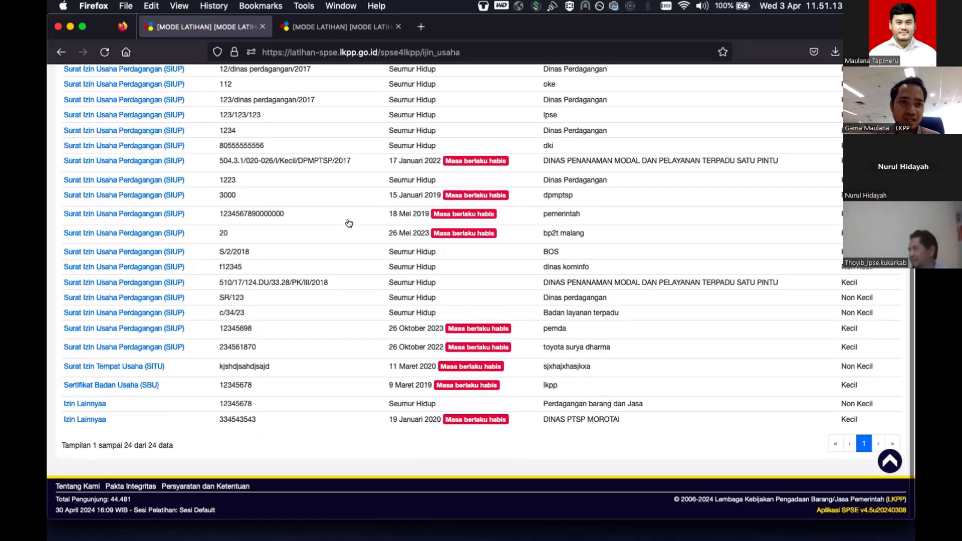
scroll(349, 224, "up", 5)
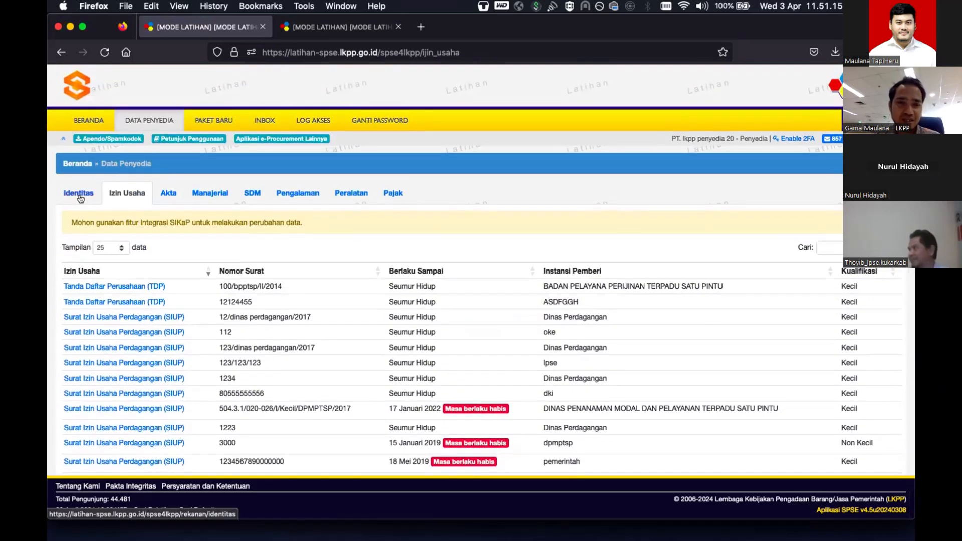
left_click(81, 199)
scroll(286, 242, "down", 3)
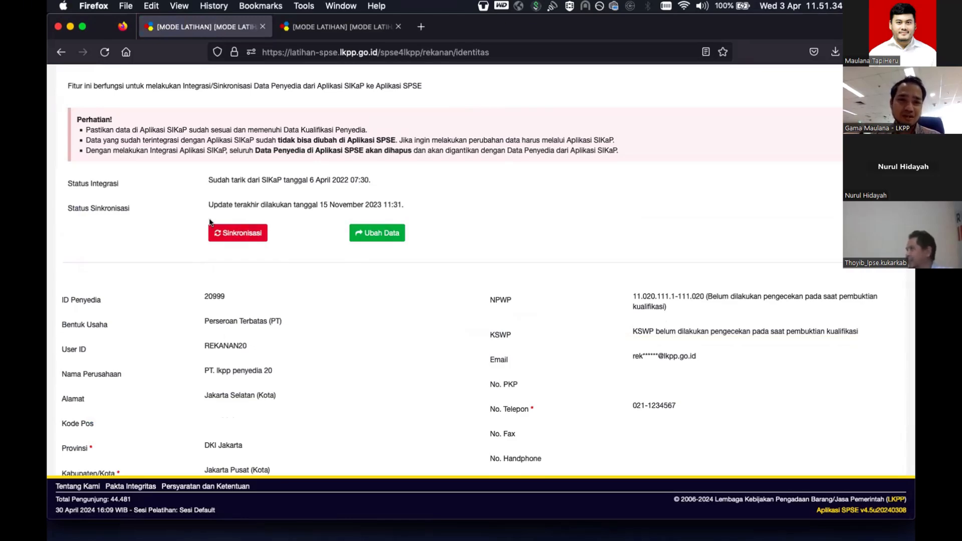
scroll(133, 192, "up", 3)
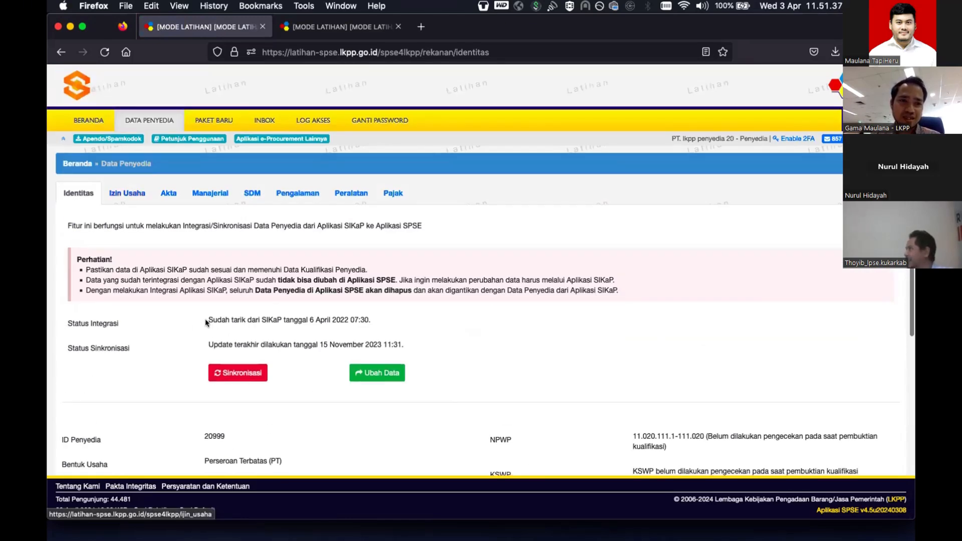
left_click_drag(406, 350, 207, 319)
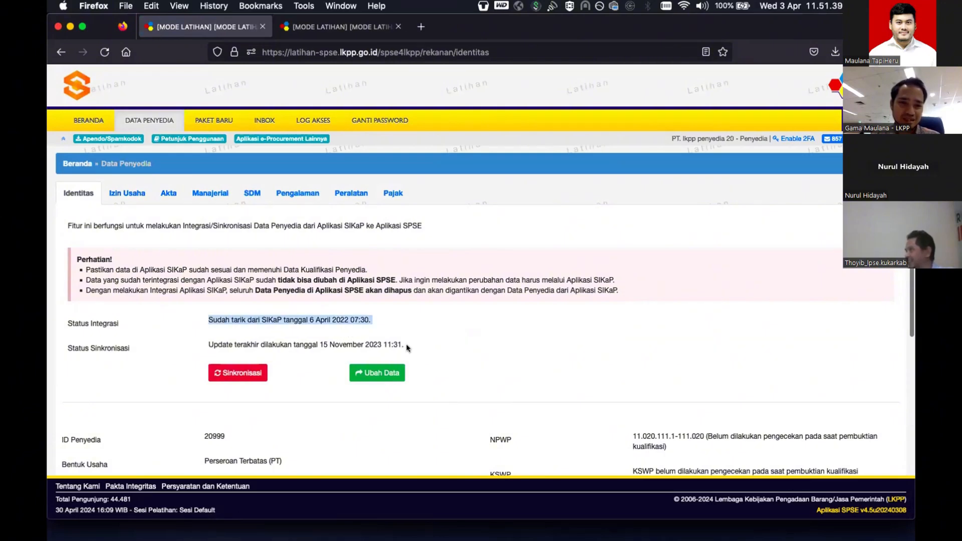
- Browse the licences, deed, managers and expert staff tabs, then return to the home page
left_click(140, 197)
left_click(168, 195)
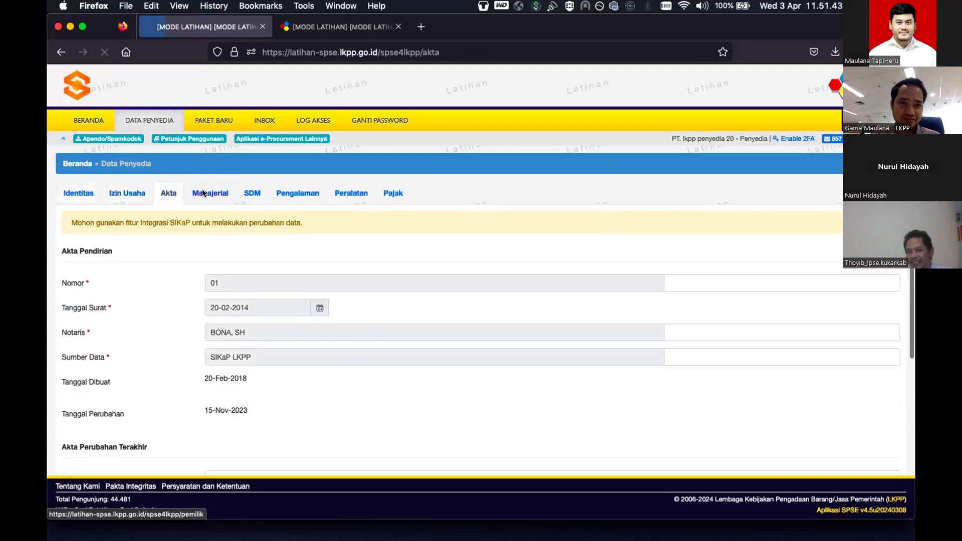
left_click(211, 194)
left_click(245, 193)
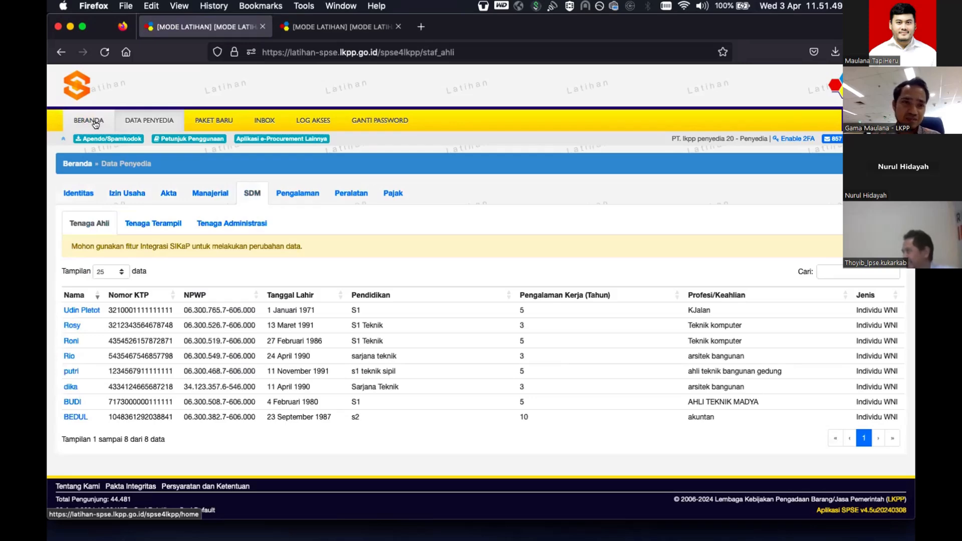
left_click(96, 124)
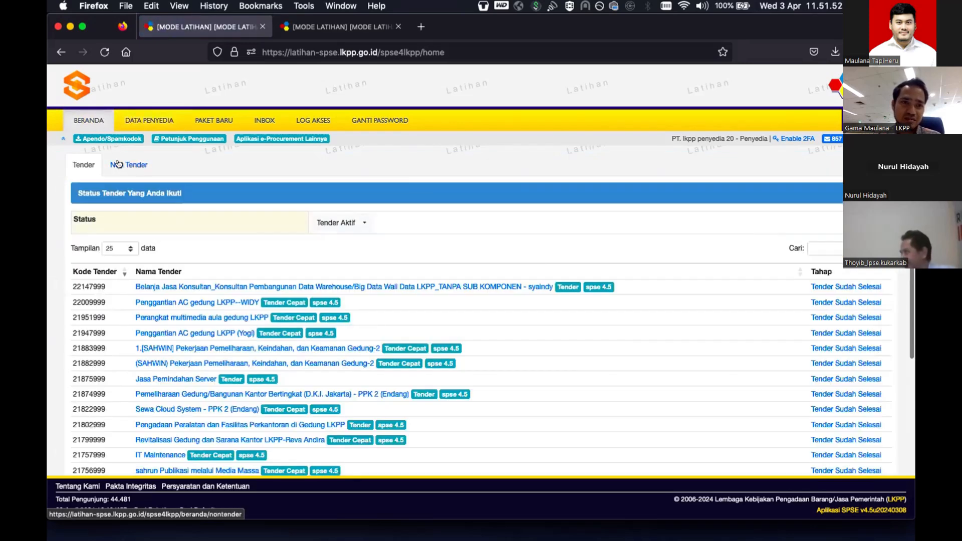
- Open package 21506999's qualification submission and tick licences SIUP S/2/2018 and TDP 12124455
left_click(117, 164)
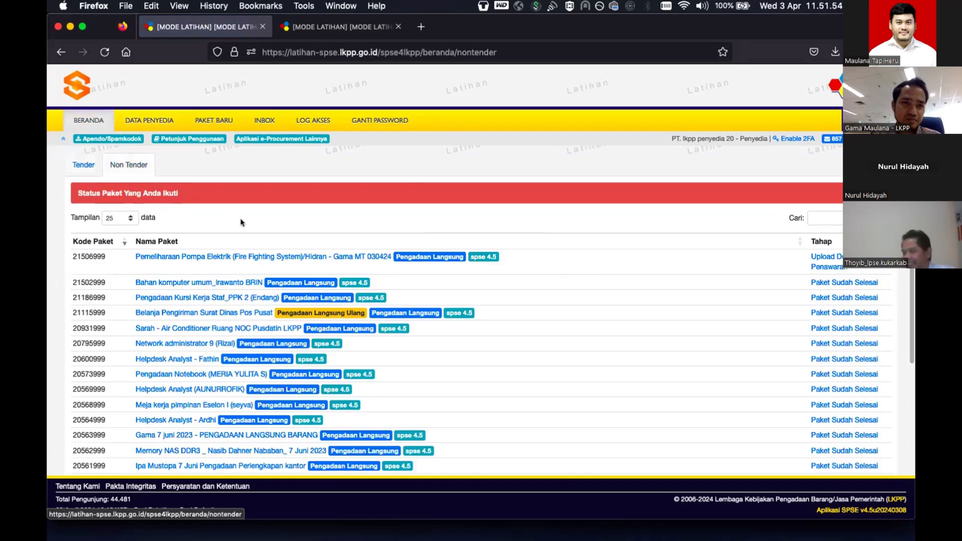
left_click(241, 257)
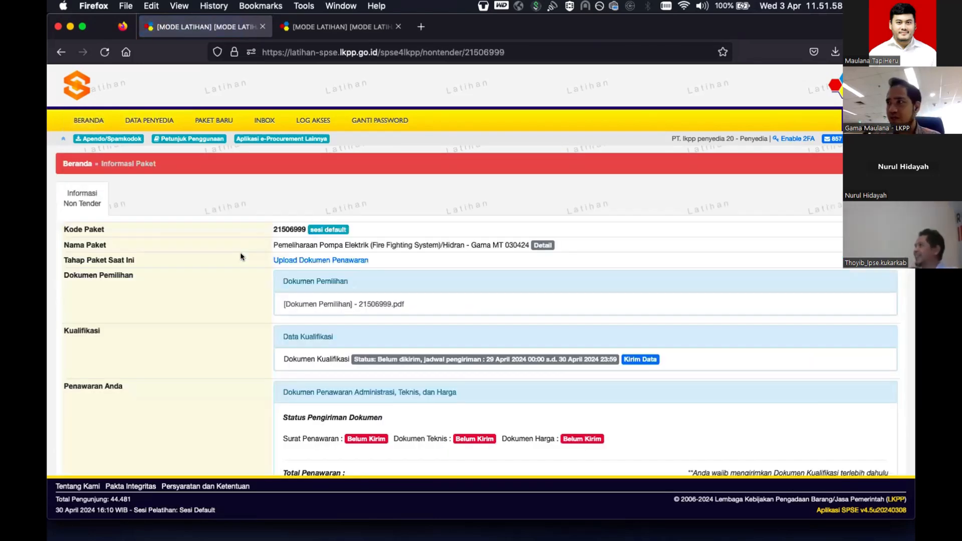
scroll(301, 270, "down", 4)
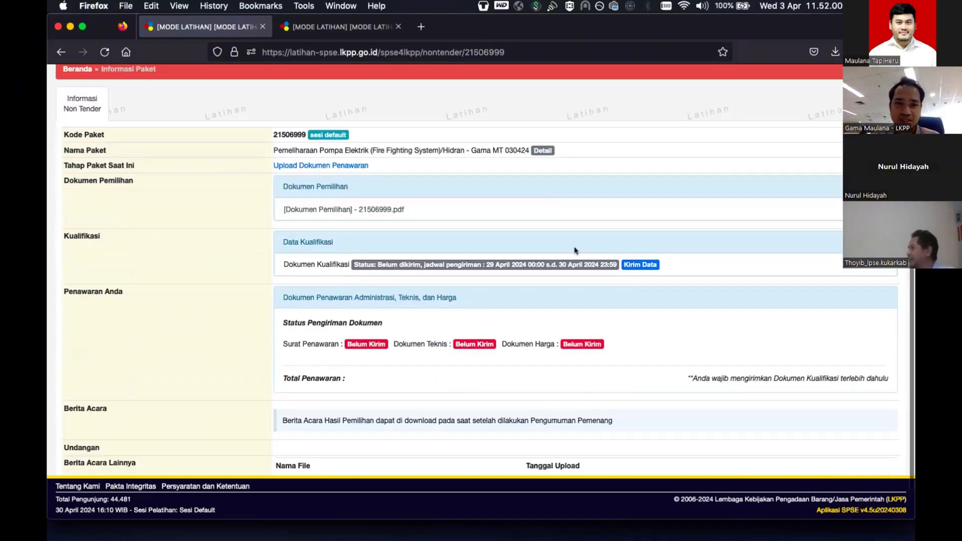
left_click(635, 263)
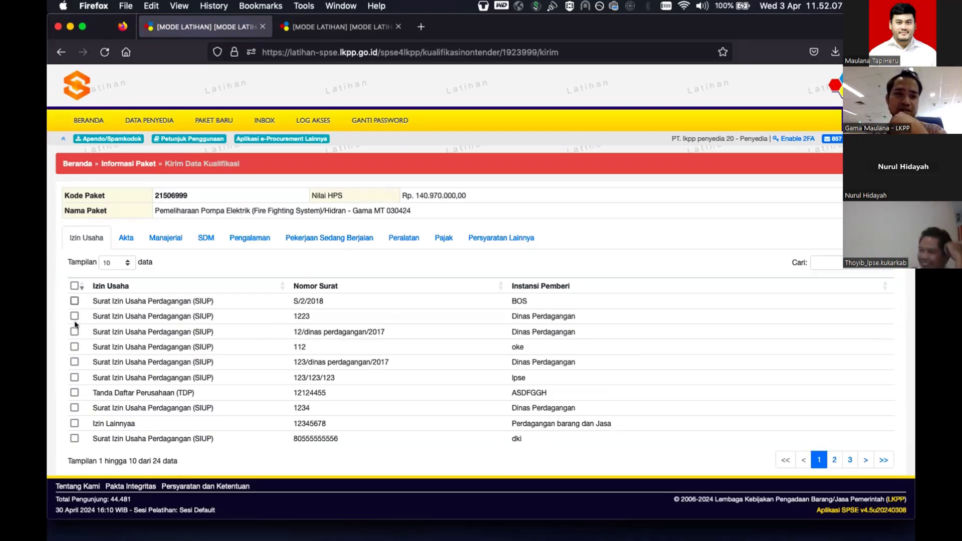
left_click(74, 301)
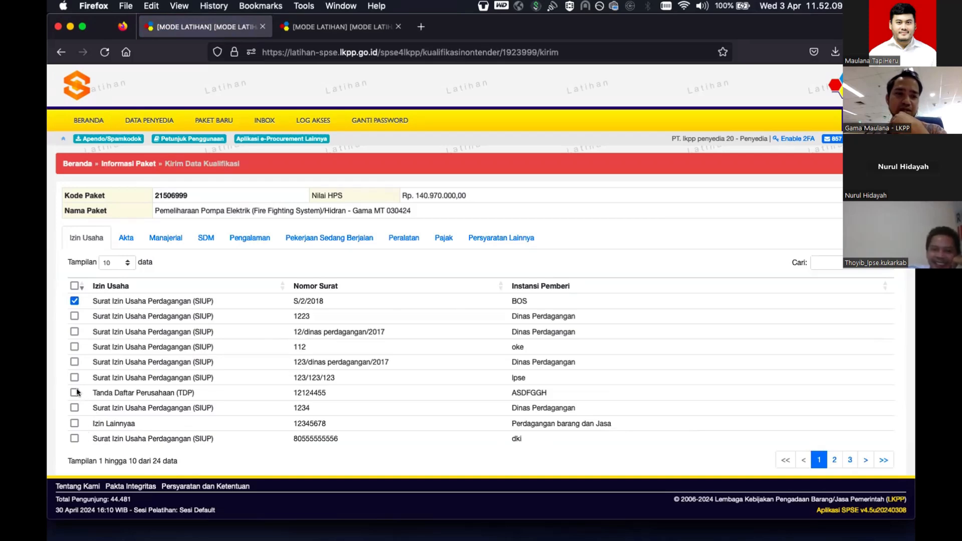
left_click(75, 392)
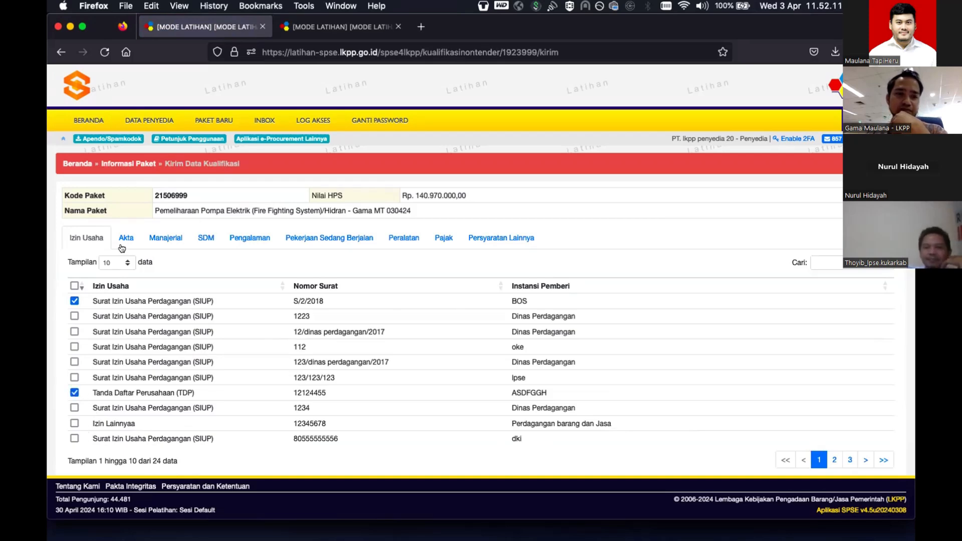
- Review the deed, tick the second manager, and tick the accountant and AHLI TEKNIK MADYA experts
left_click(122, 247)
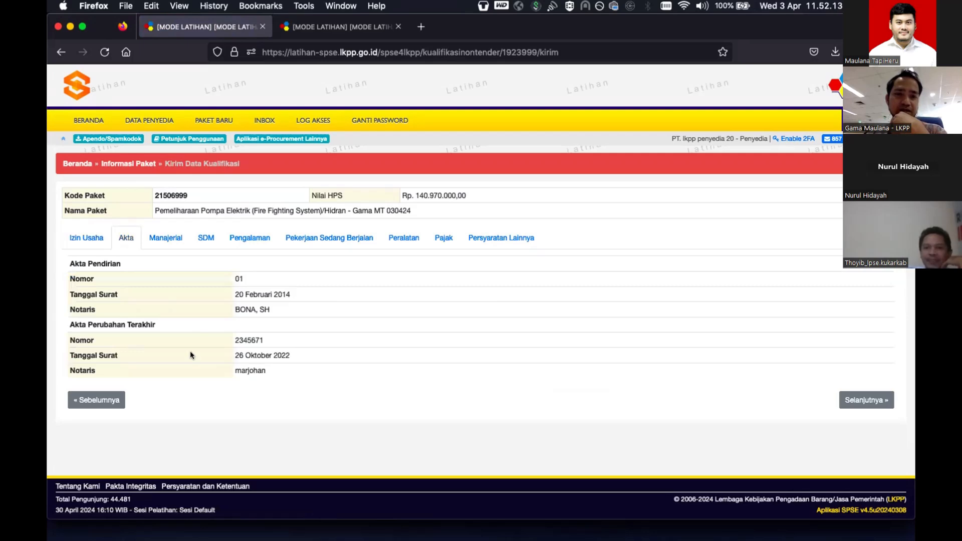
left_click(165, 237)
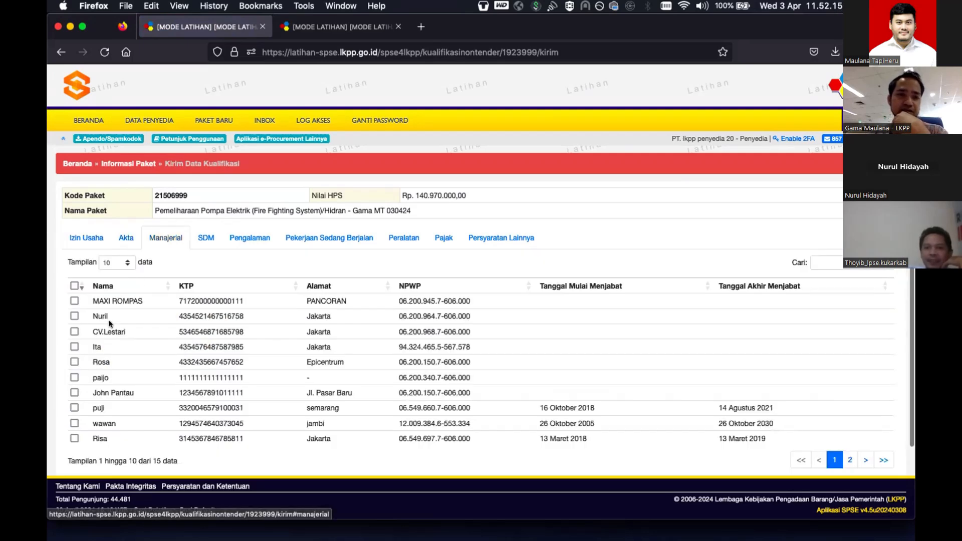
left_click(75, 318)
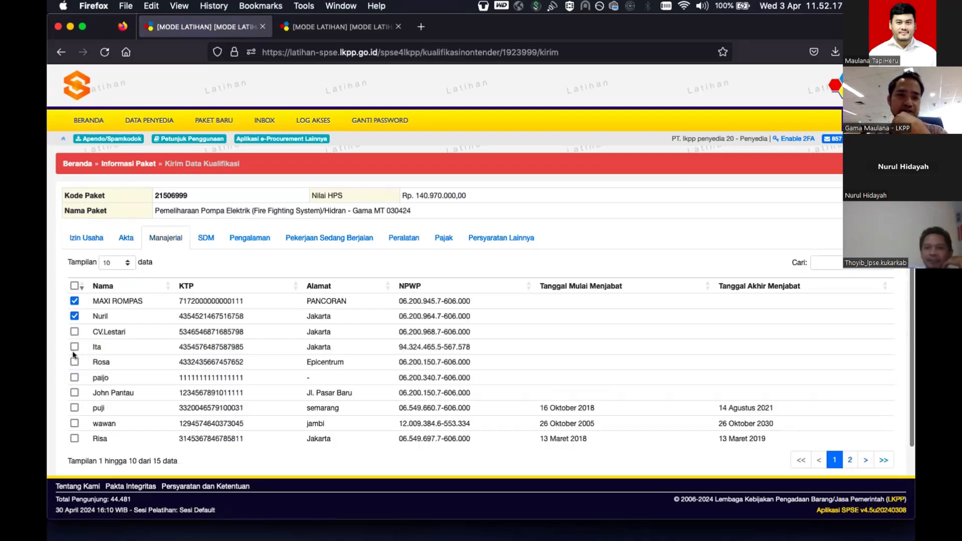
left_click(208, 239)
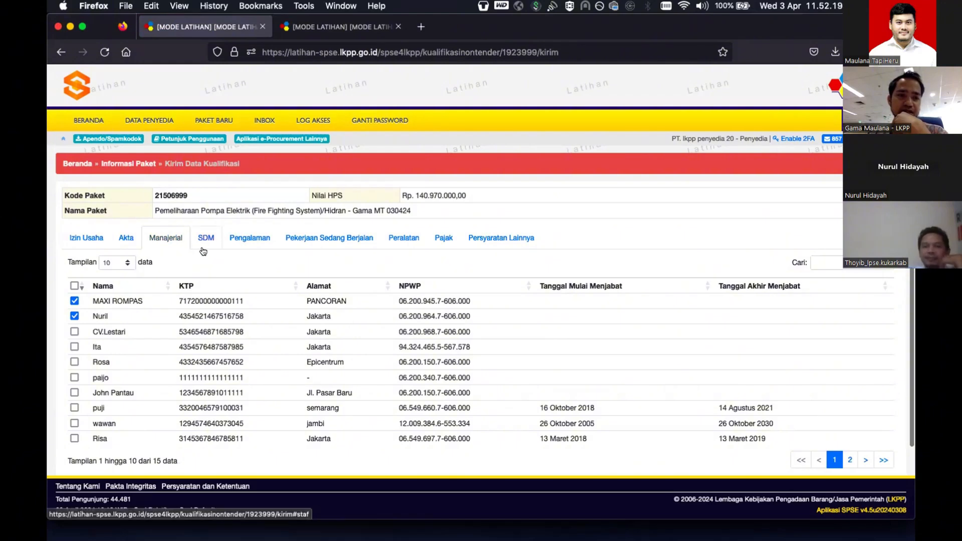
left_click(74, 301)
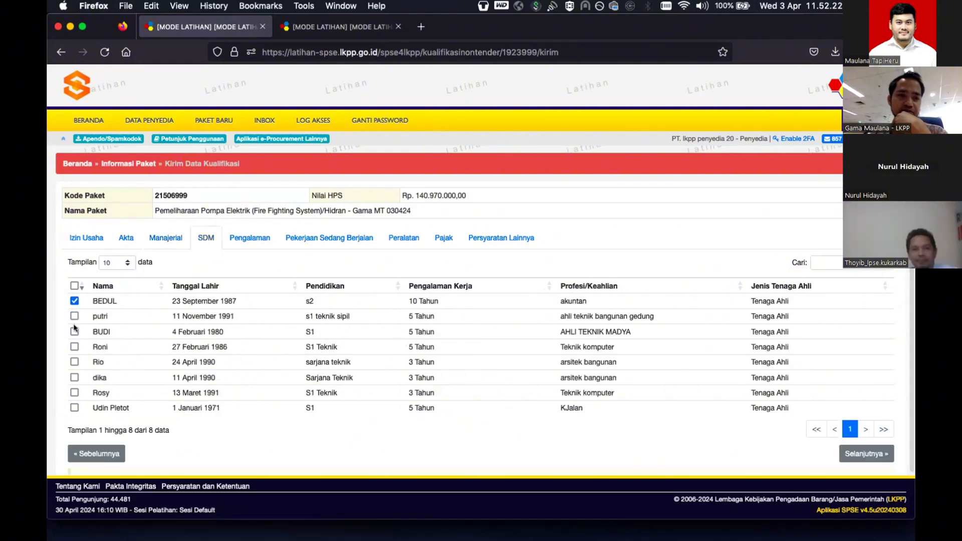
left_click(74, 332)
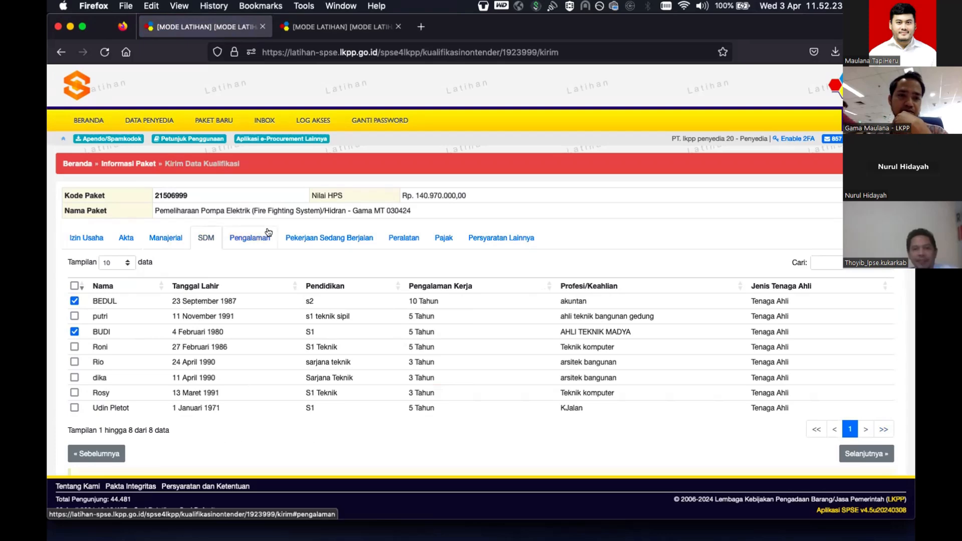
- Tick past projects pengadaan kendaraan dinas and Pembuatan Jalan Trotoar, plus ongoing pek jalan and JEMBATAN
left_click(251, 237)
left_click(74, 301)
left_click(74, 315)
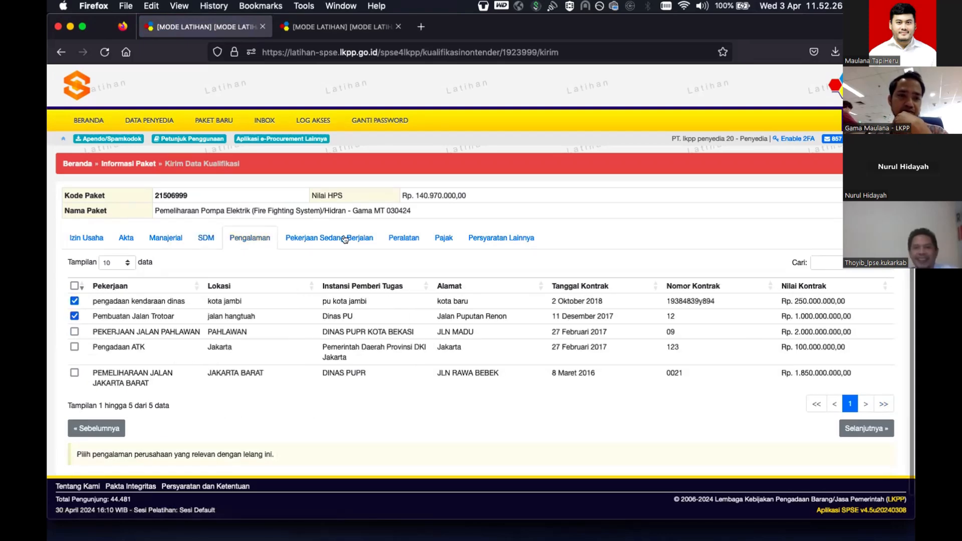
left_click(327, 239)
left_click(74, 301)
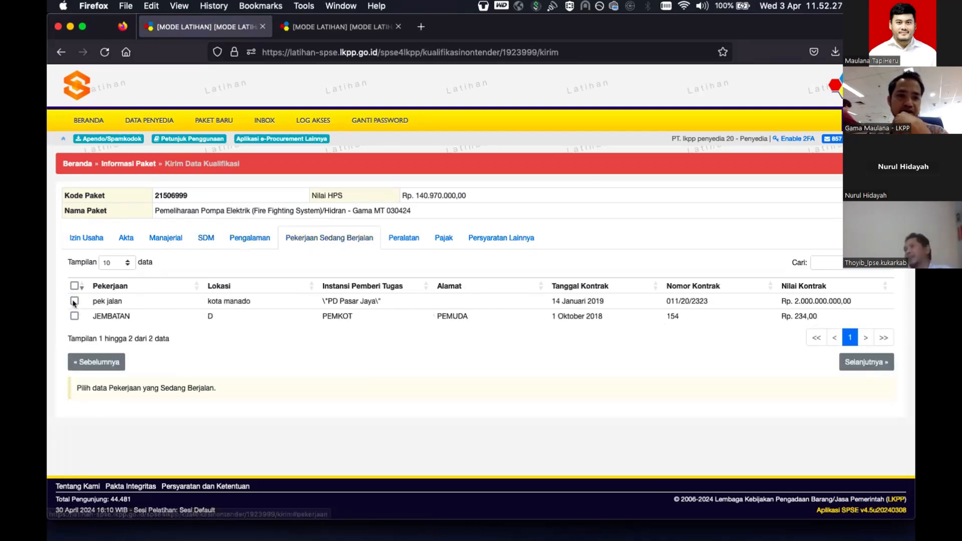
left_click(74, 315)
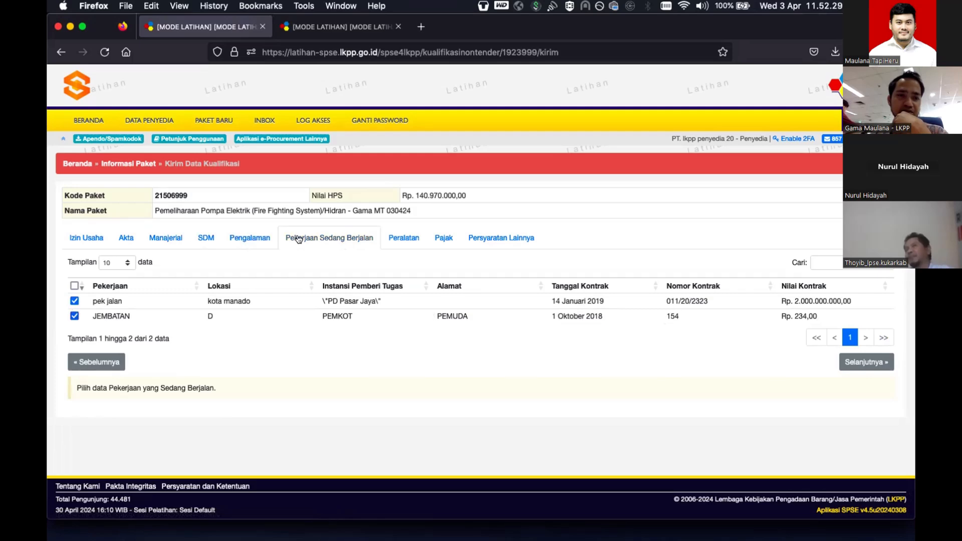
- Validate the provider's KSWP tax status and continue to the other qualification requirements
left_click(396, 243)
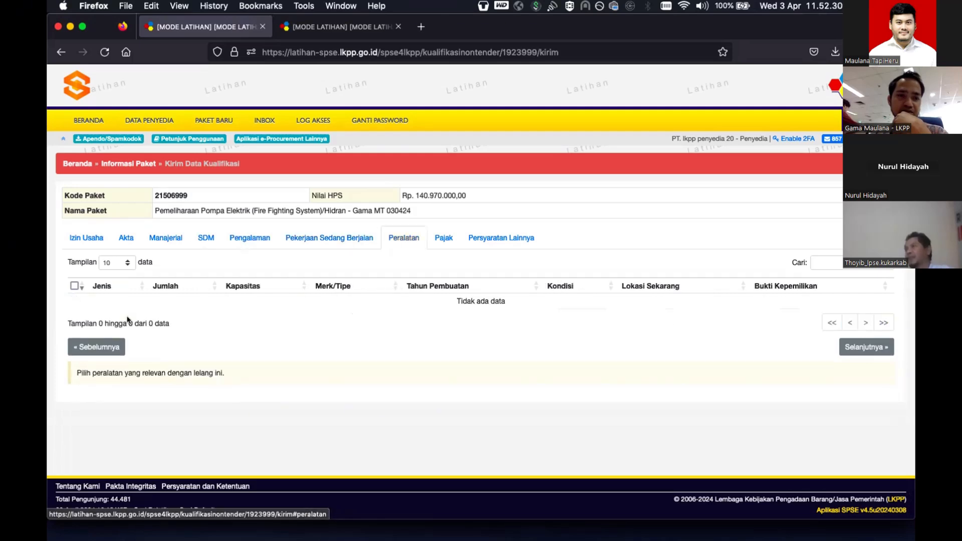
left_click(443, 238)
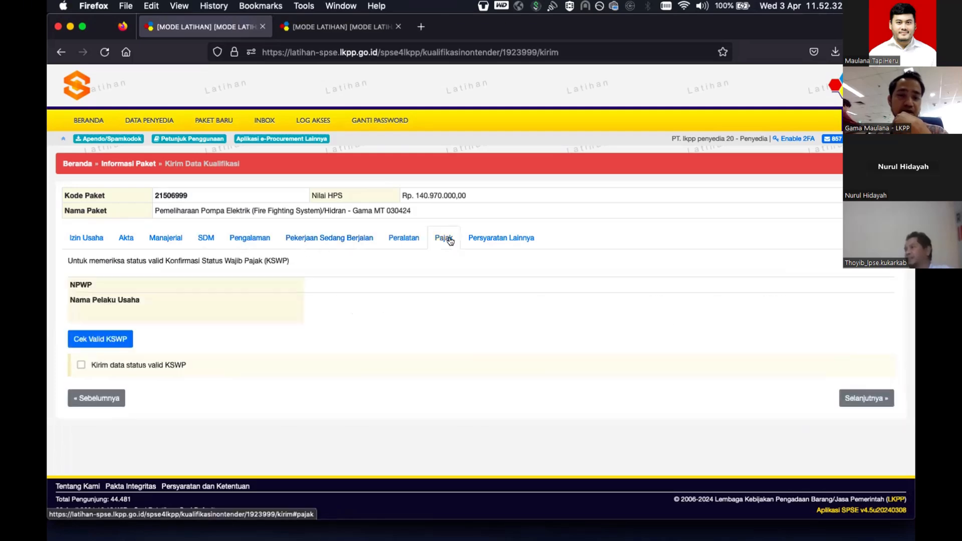
left_click(98, 340)
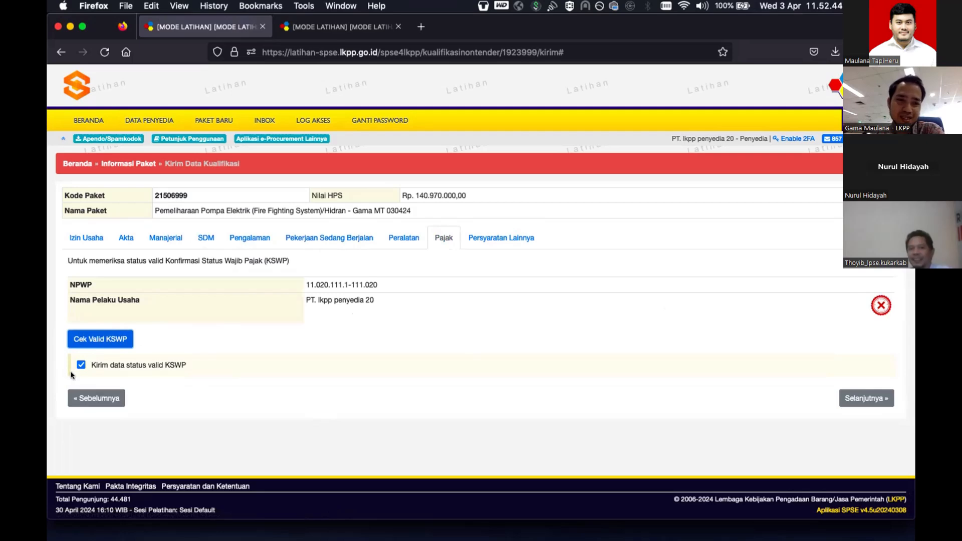
left_click(868, 398)
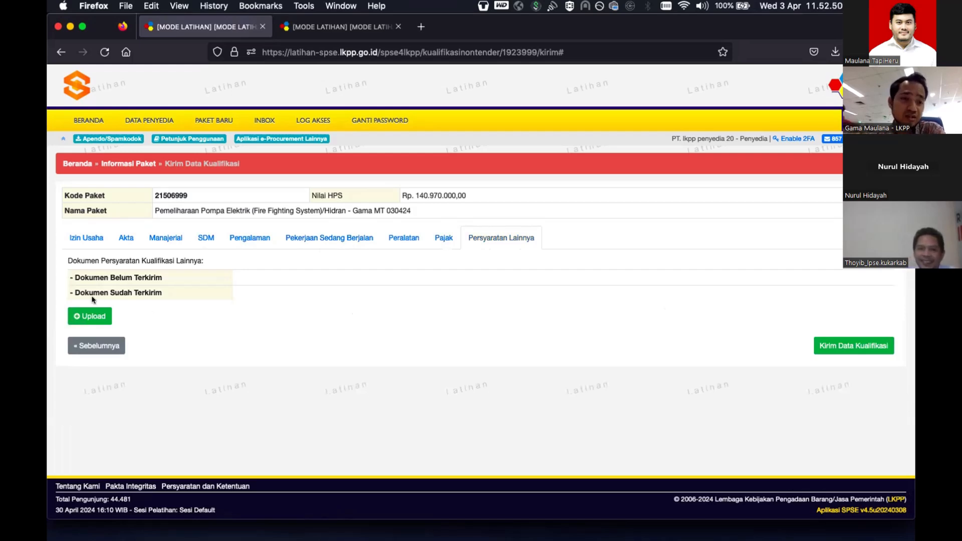
- Upload Permenperin_No.03_2014.pdf as the other qualification requirement document
left_click(88, 317)
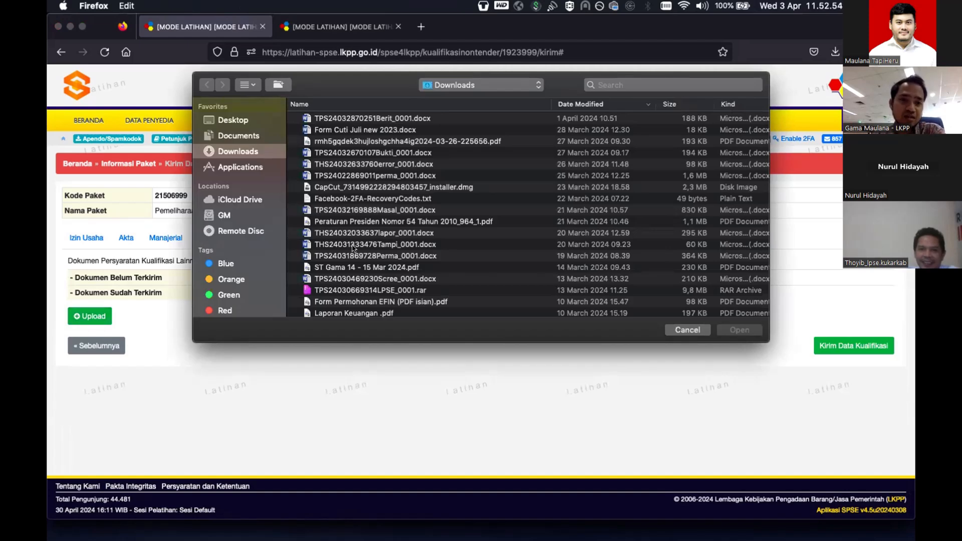
scroll(336, 236, "down", 10)
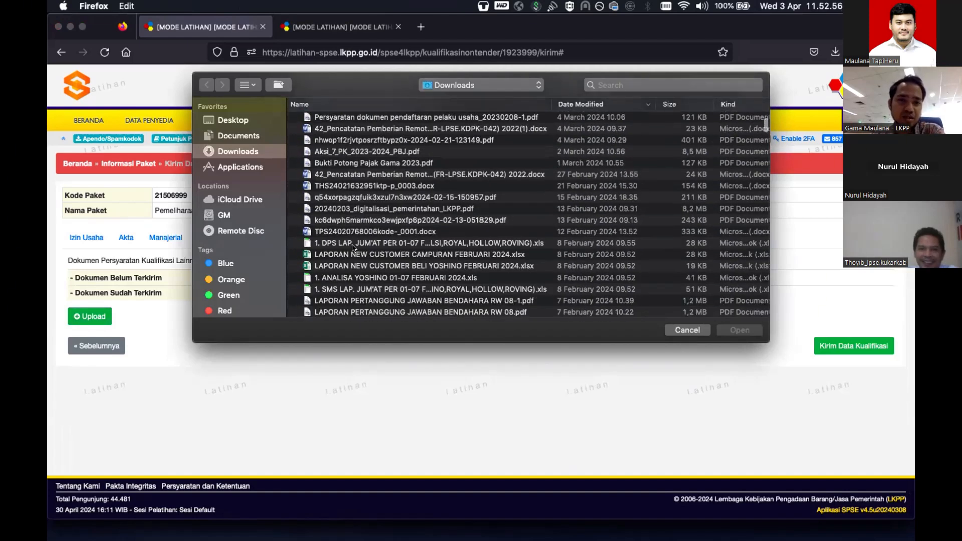
scroll(352, 247, "down", 6)
scroll(352, 247, "down", 2)
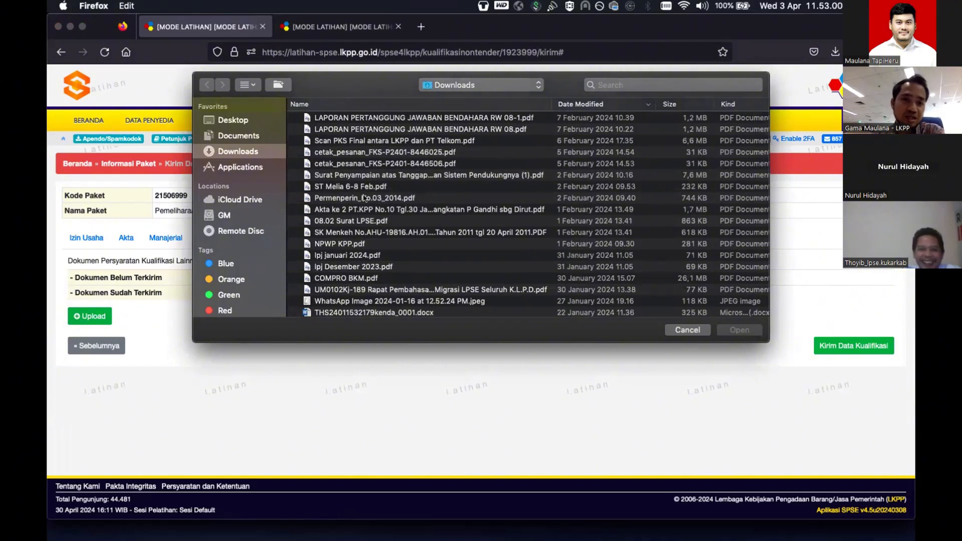
left_click(352, 199)
double_click(351, 198)
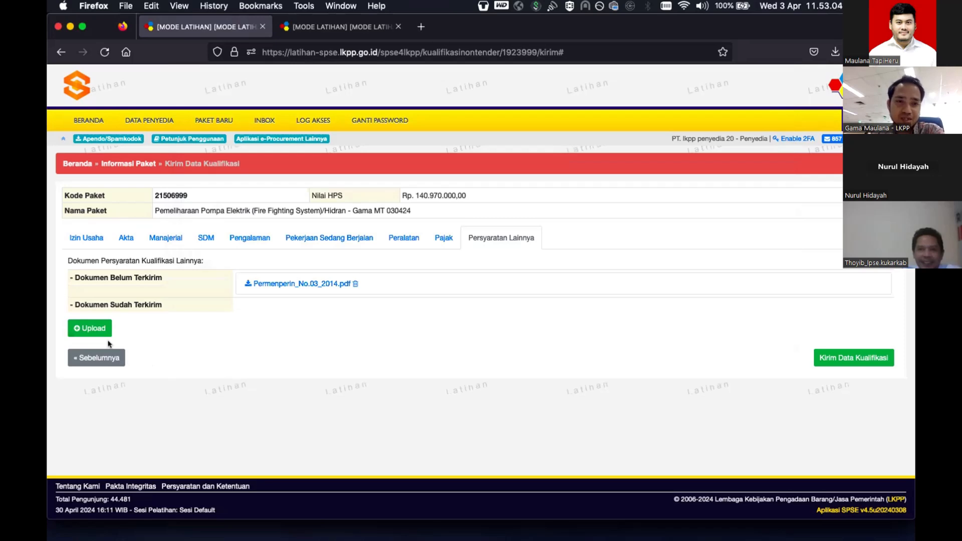
- Agree to the declaration and send the qualification data for package 21506999
left_click(832, 357)
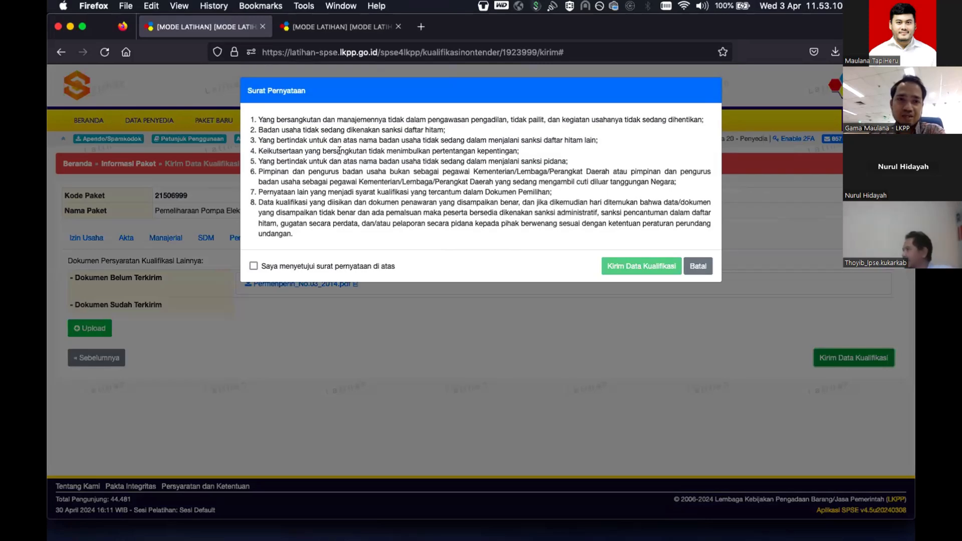
left_click(254, 266)
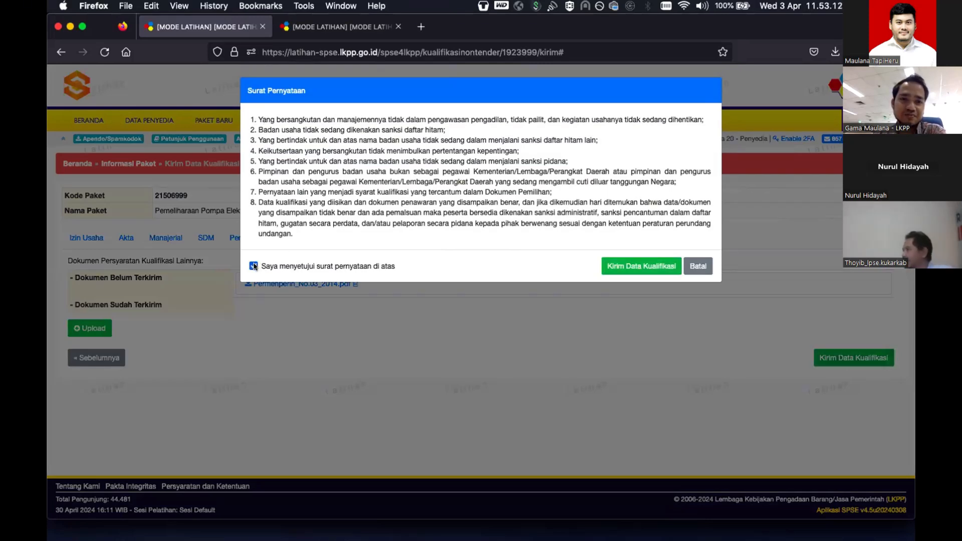
left_click(639, 268)
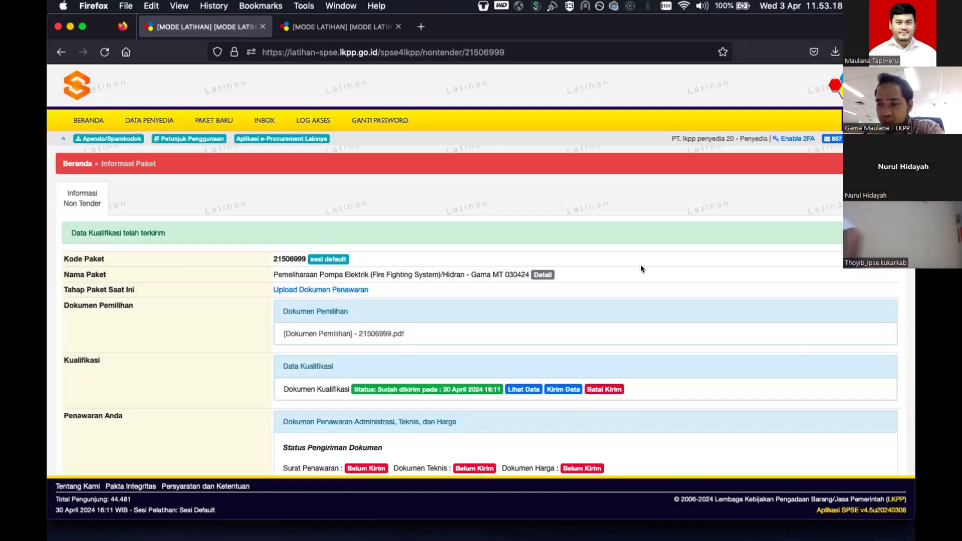
- Open the Surat Penawaran offer letter for package 21506999 via Kirim Penawaran
scroll(641, 268, "down", 3)
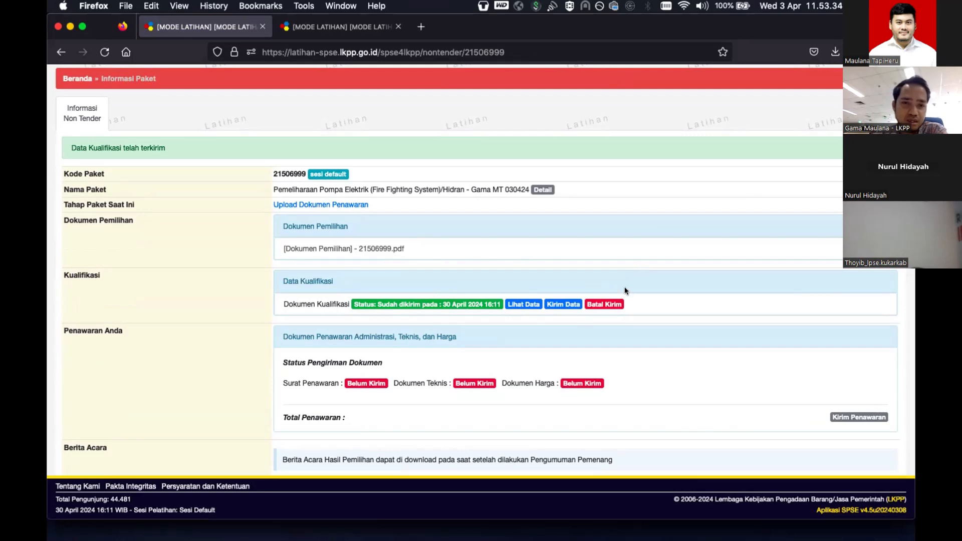
scroll(623, 291, "down", 2)
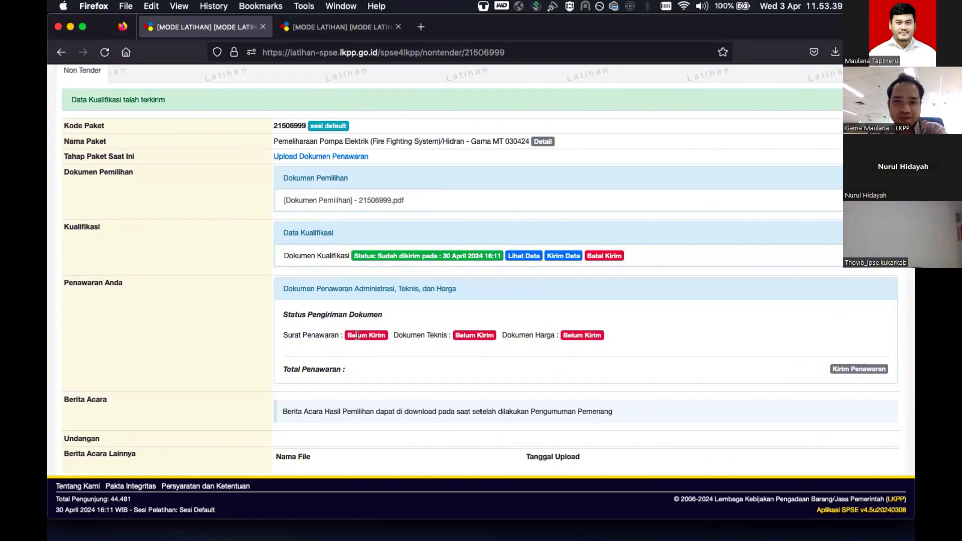
left_click(850, 369)
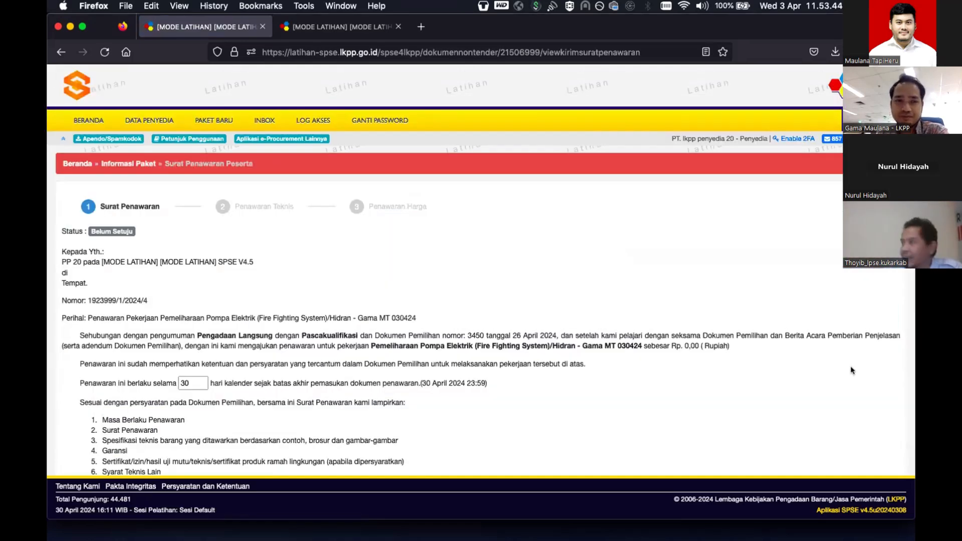
- Agree to the offer letter keeping its 30-day validity, making its status Sudah Setuju
scroll(468, 312, "down", 1)
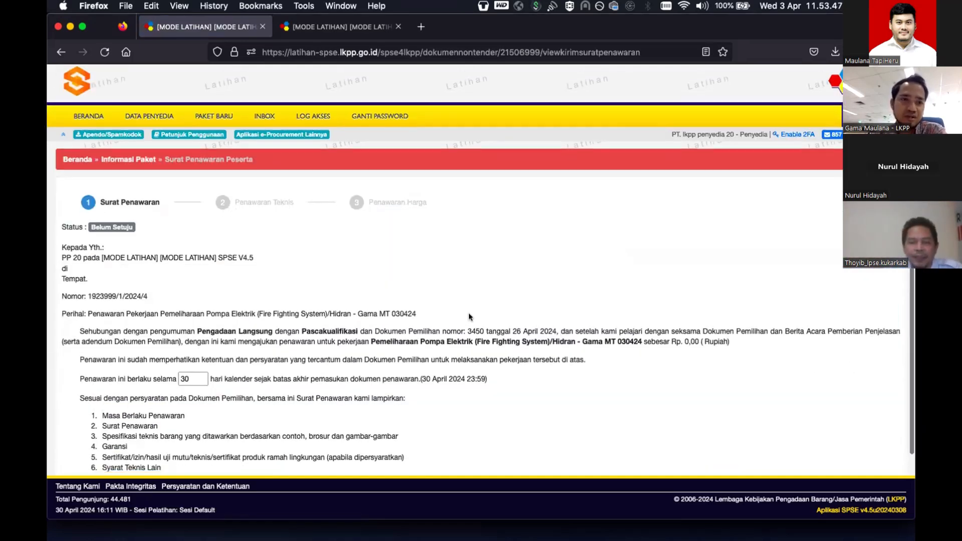
scroll(468, 313, "down", 3)
left_click(190, 307)
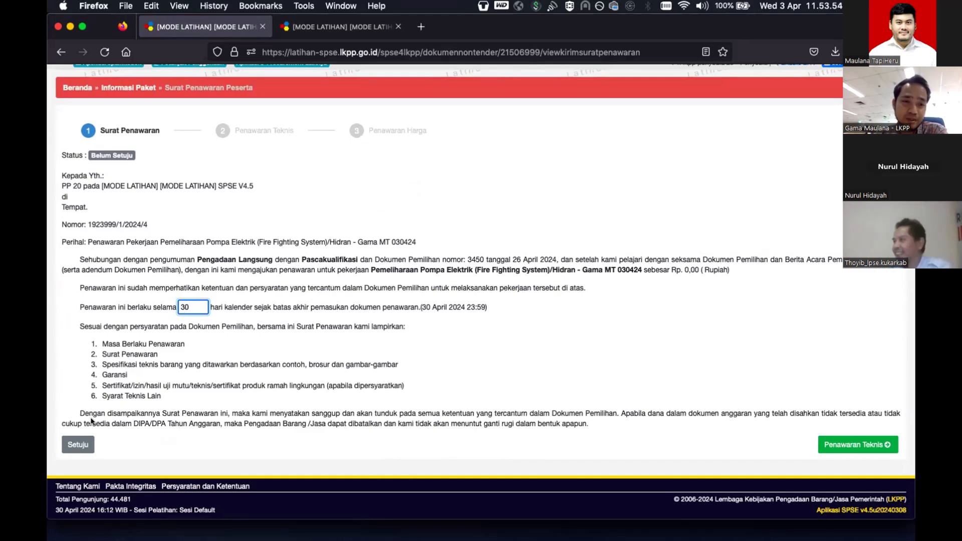
left_click(82, 450)
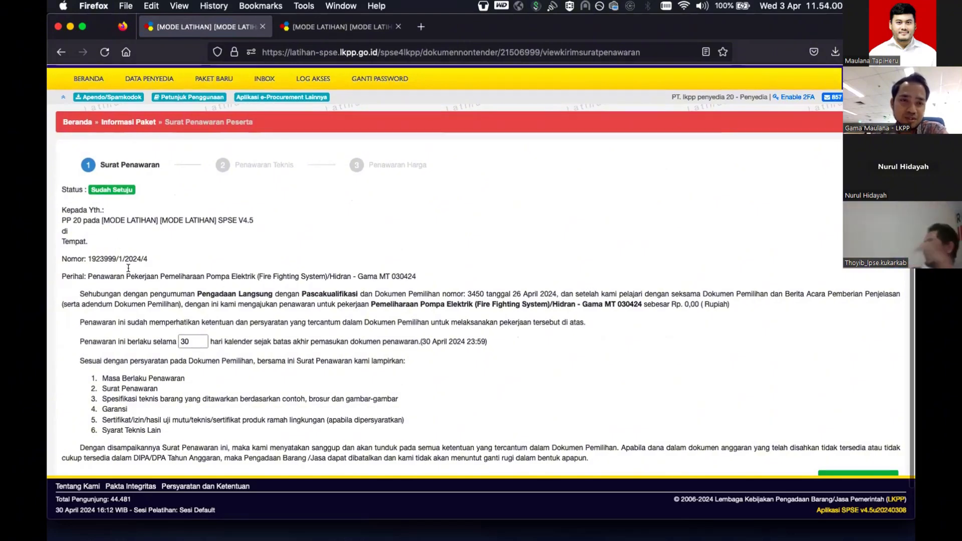
scroll(128, 268, "down", 2)
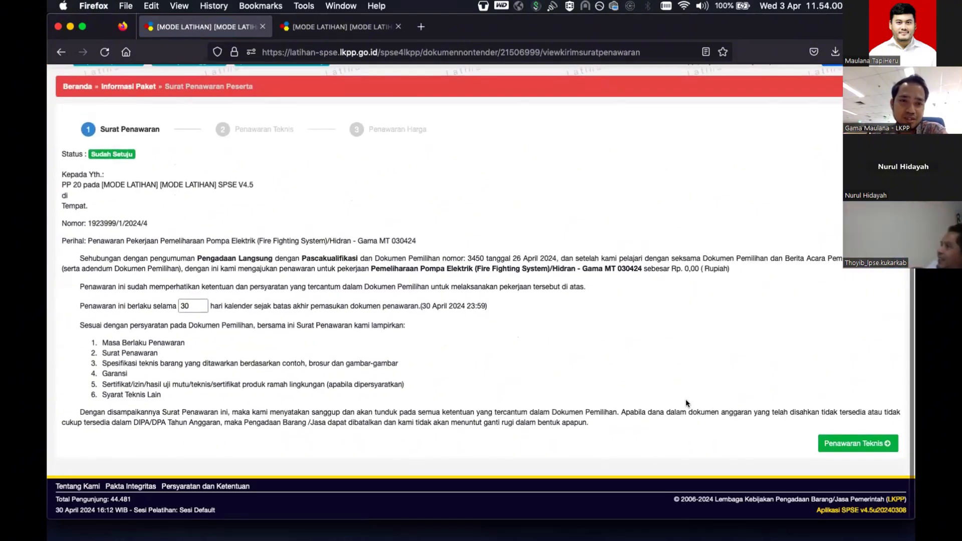
- Attach cetak_pesanan_FKS-P2401-8446025.pdf as the technical specifications document
left_click(865, 444)
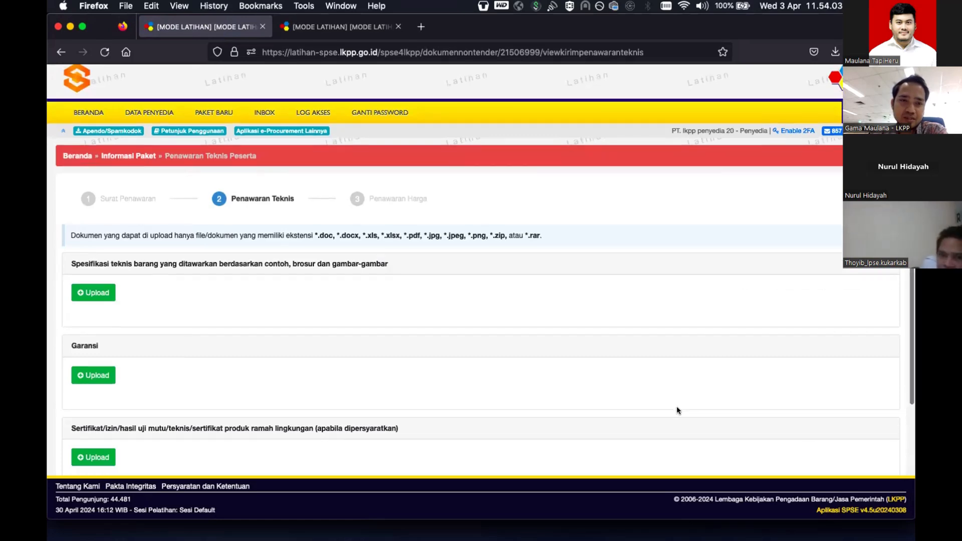
scroll(404, 249, "down", 5)
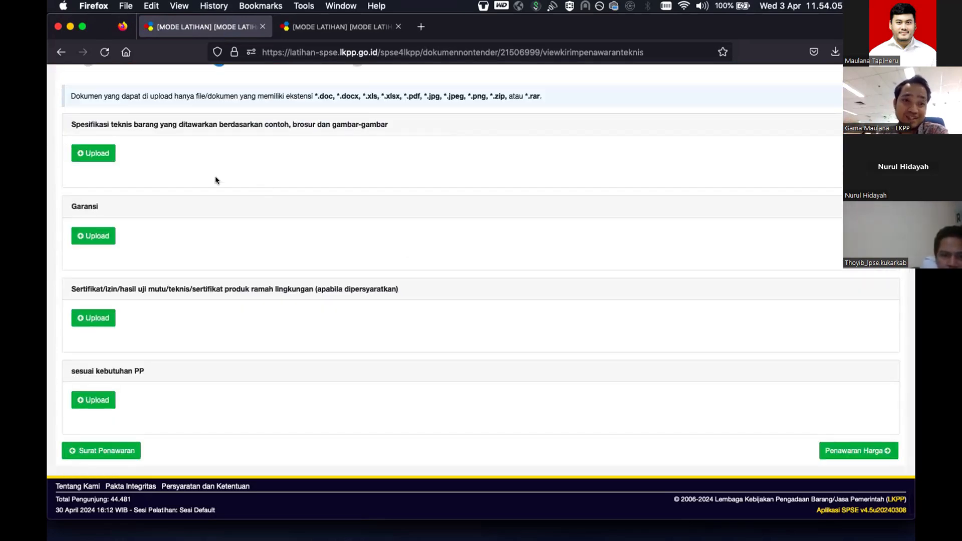
left_click(95, 151)
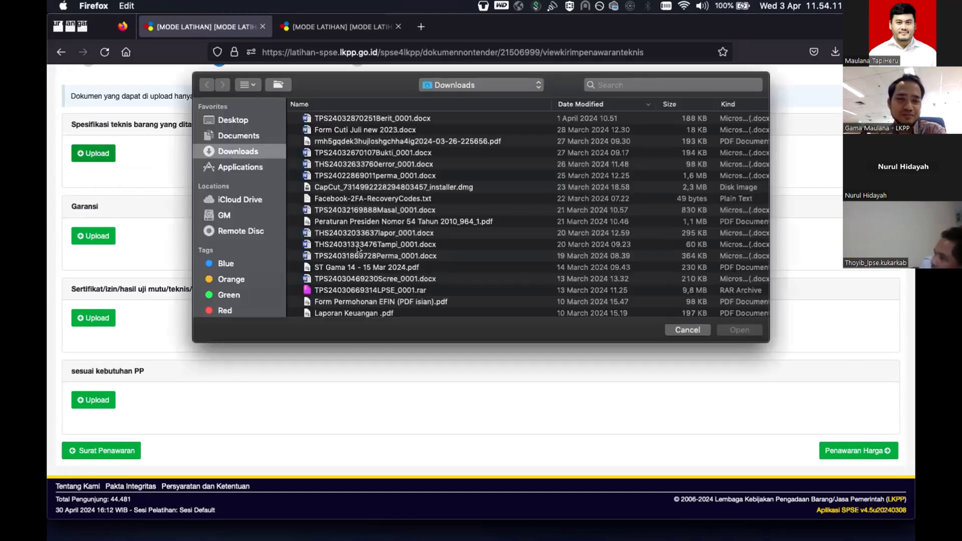
scroll(358, 249, "down", 2)
scroll(358, 249, "down", 10)
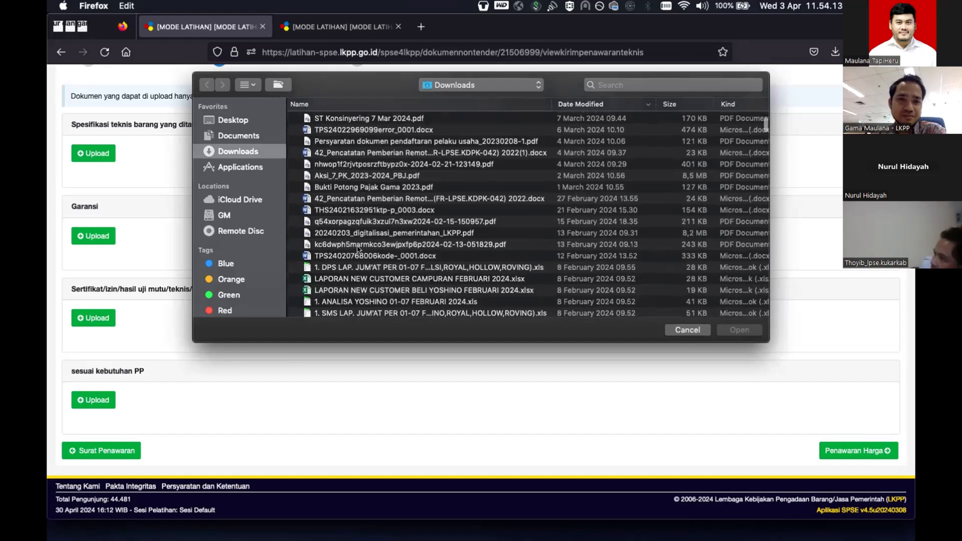
scroll(371, 286, "down", 2)
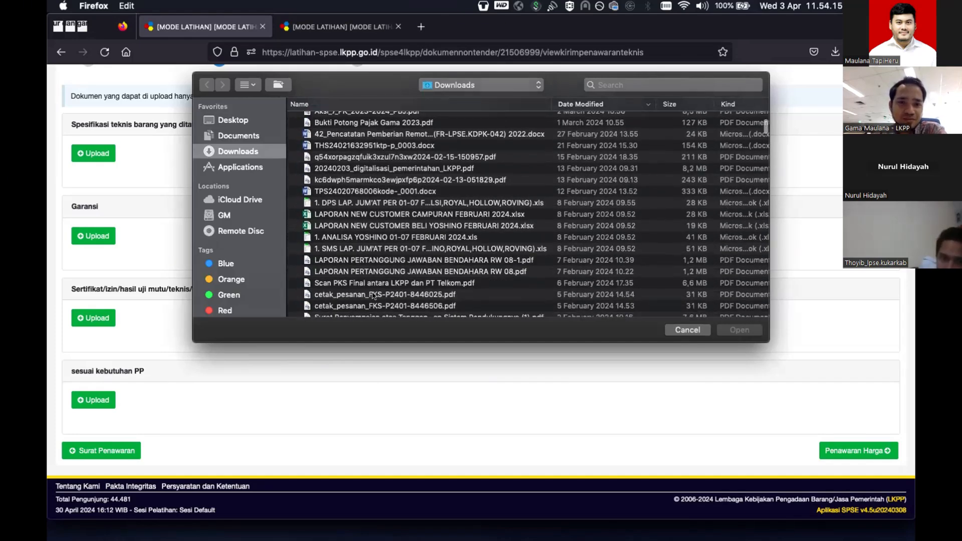
left_click(373, 295)
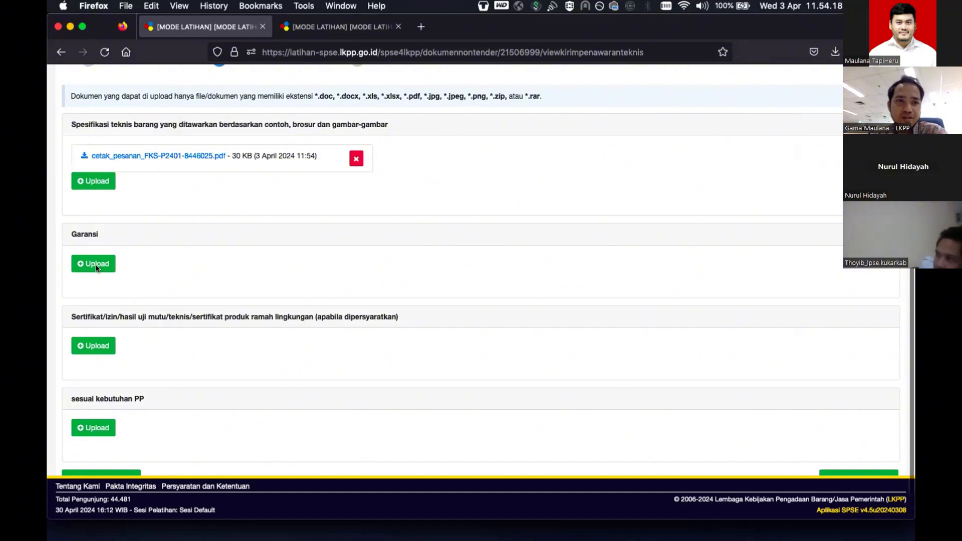
left_click(95, 265)
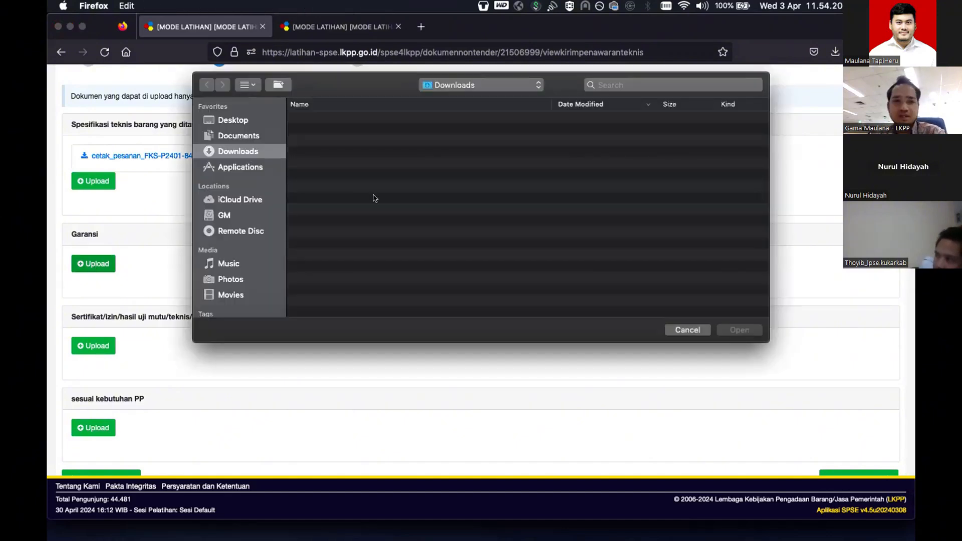
- Upload SK Penerapan Risiko_rev180923.pdf as the guarantee document
scroll(399, 226, "down", 5)
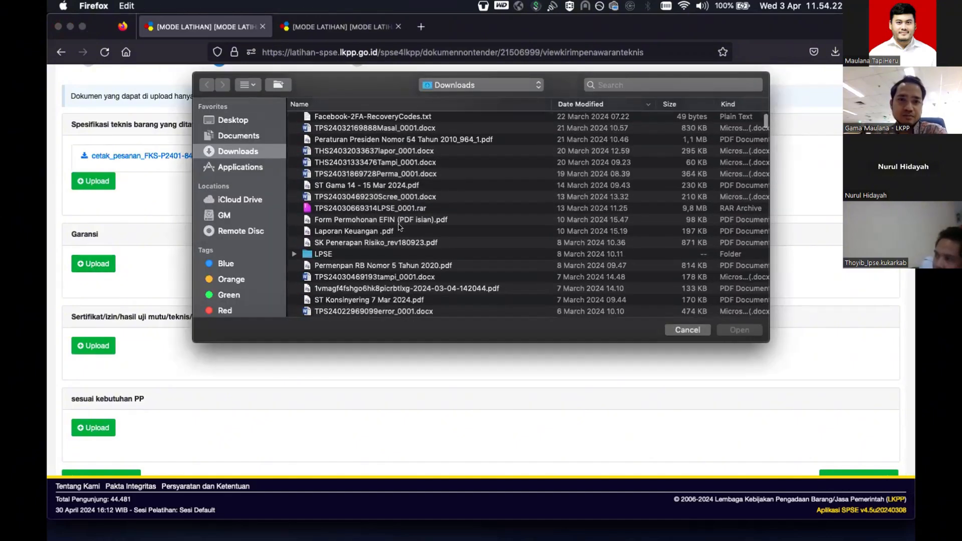
scroll(399, 242, "down", 2)
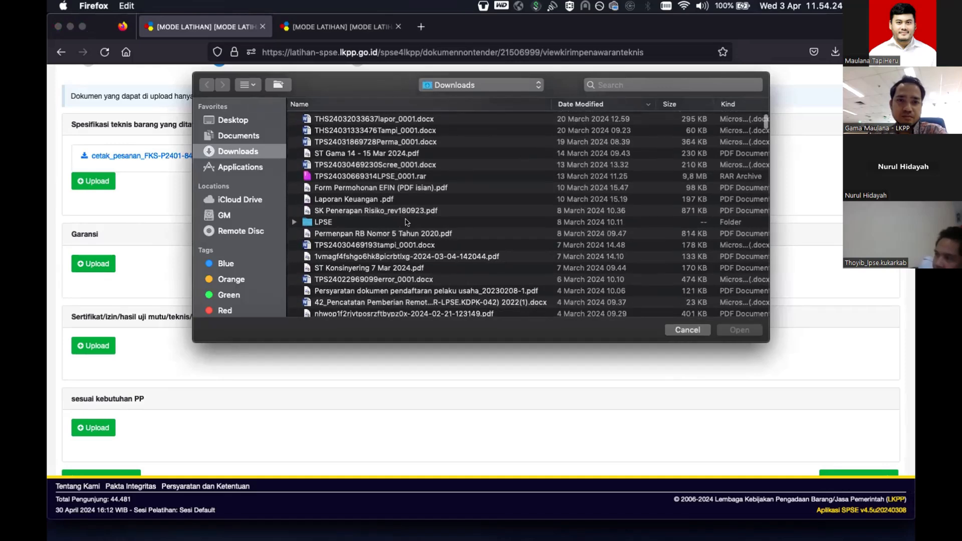
left_click(406, 211)
double_click(406, 211)
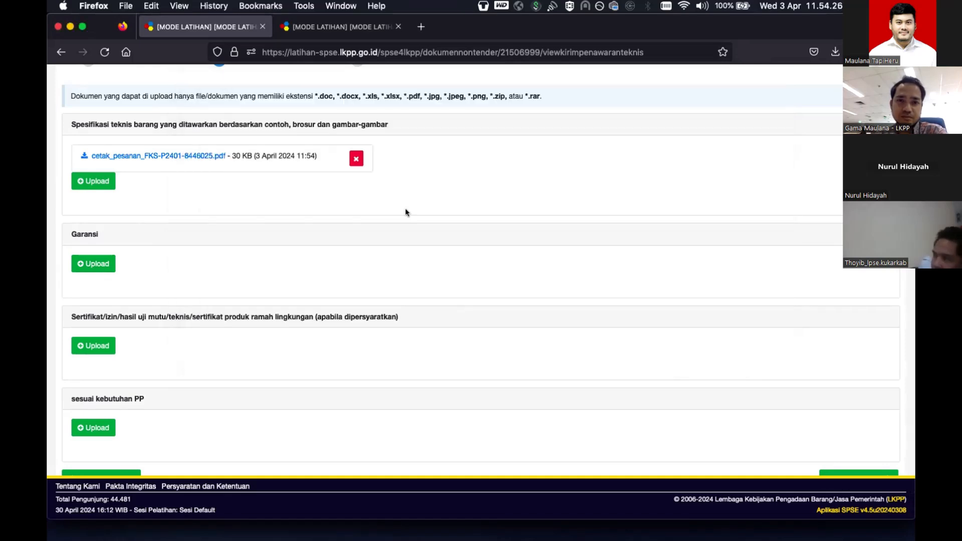
- Upload cetak_pesanan_FKS-P2401-8446506.pdf for the certificates section
left_click(98, 375)
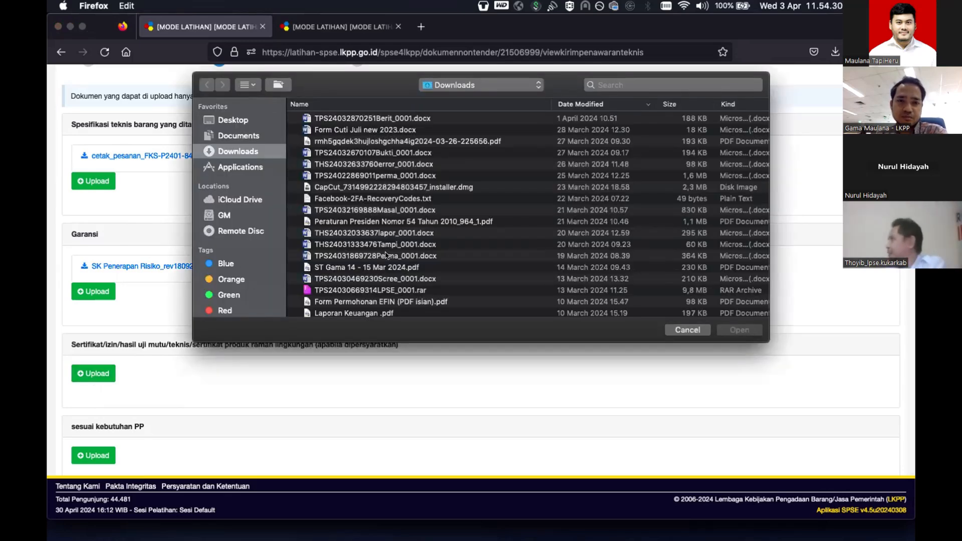
scroll(360, 251, "down", 10)
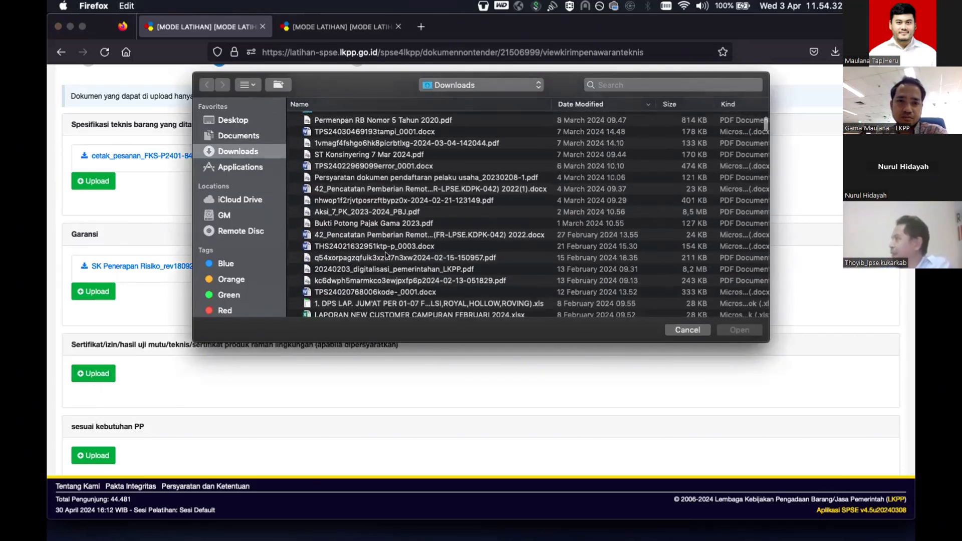
scroll(401, 210, "down", 4)
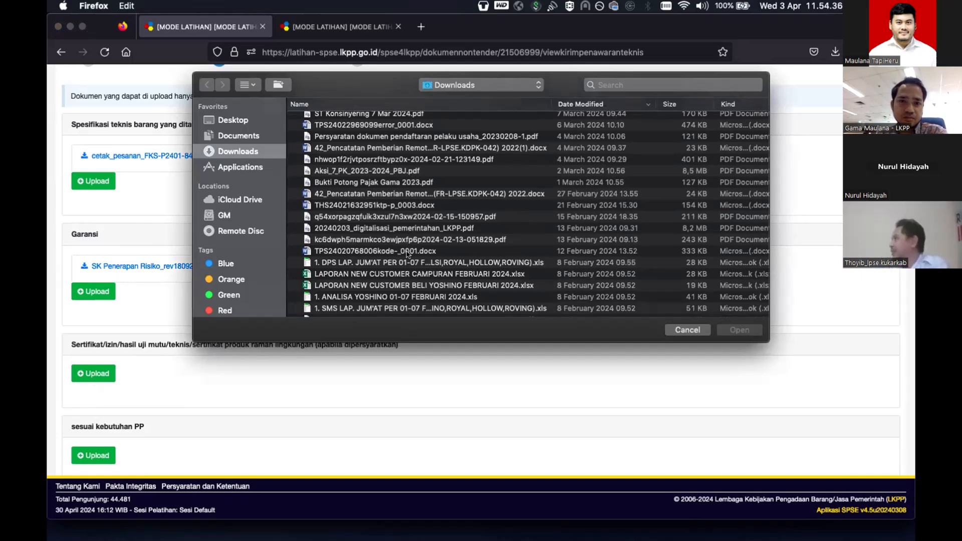
scroll(408, 260, "down", 4)
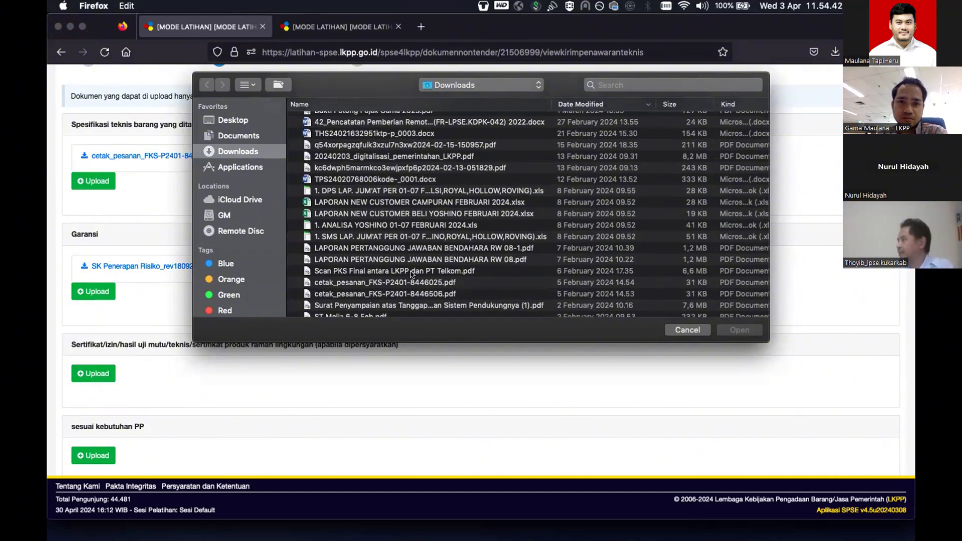
double_click(419, 296)
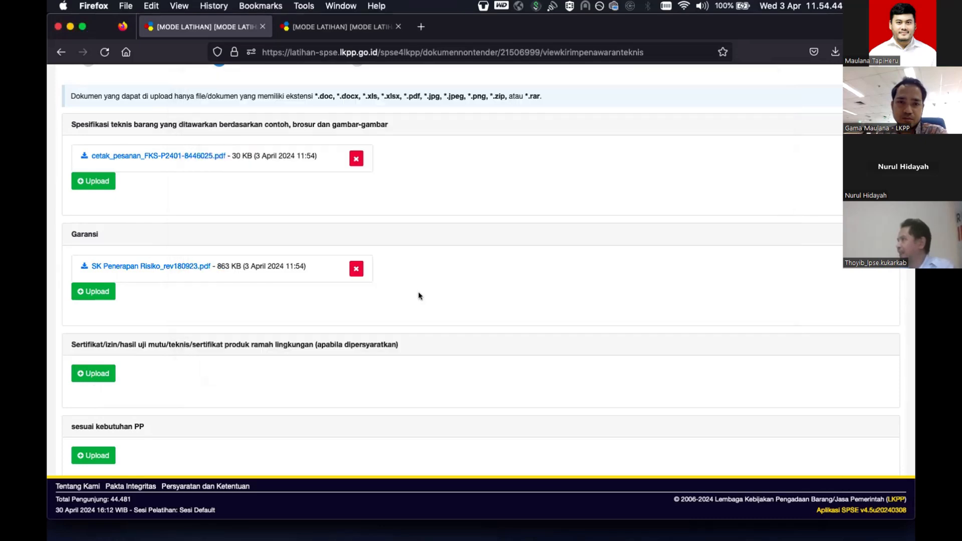
scroll(205, 379, "down", 4)
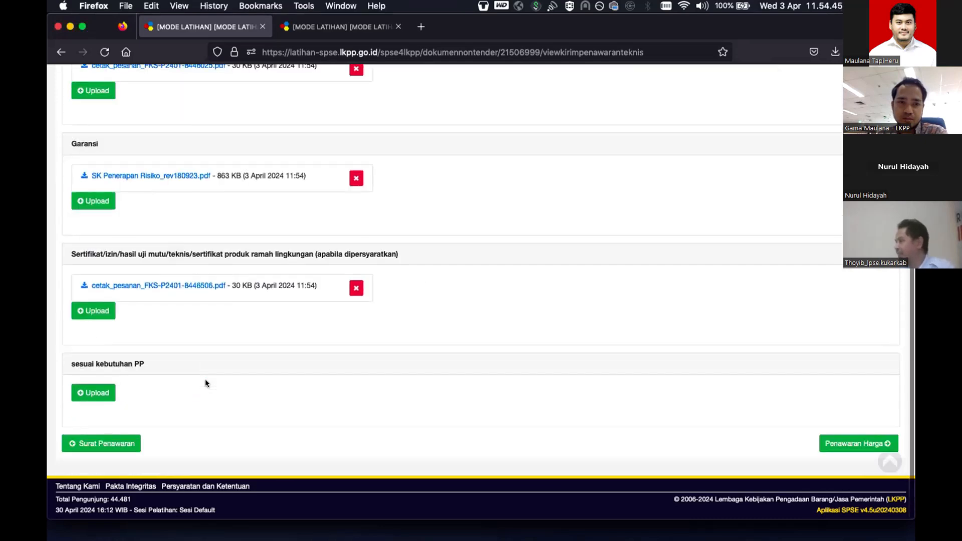
- Attach Permenpan RB Nomor 5 Tahun 2020.pdf to the sesuai kebutuhan PP item
left_click(83, 395)
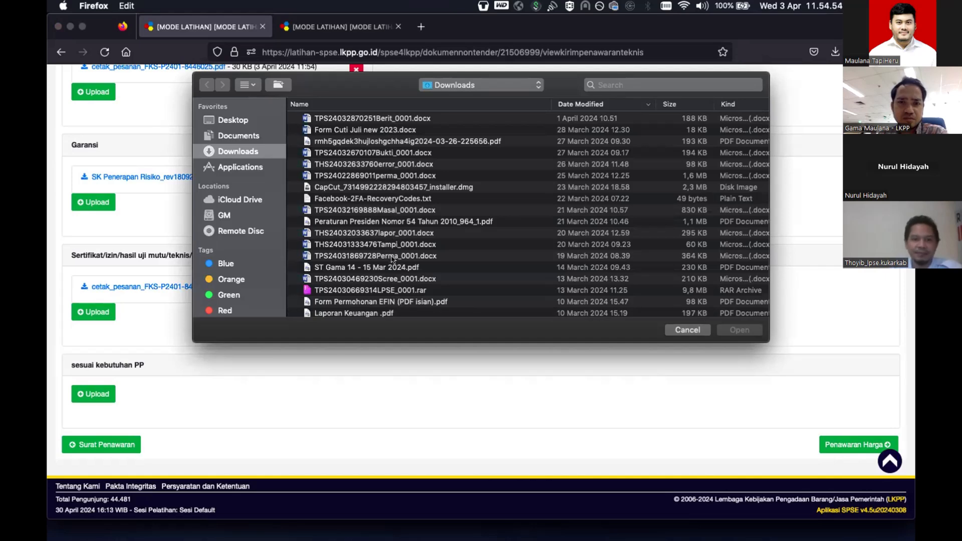
scroll(387, 264, "down", 3)
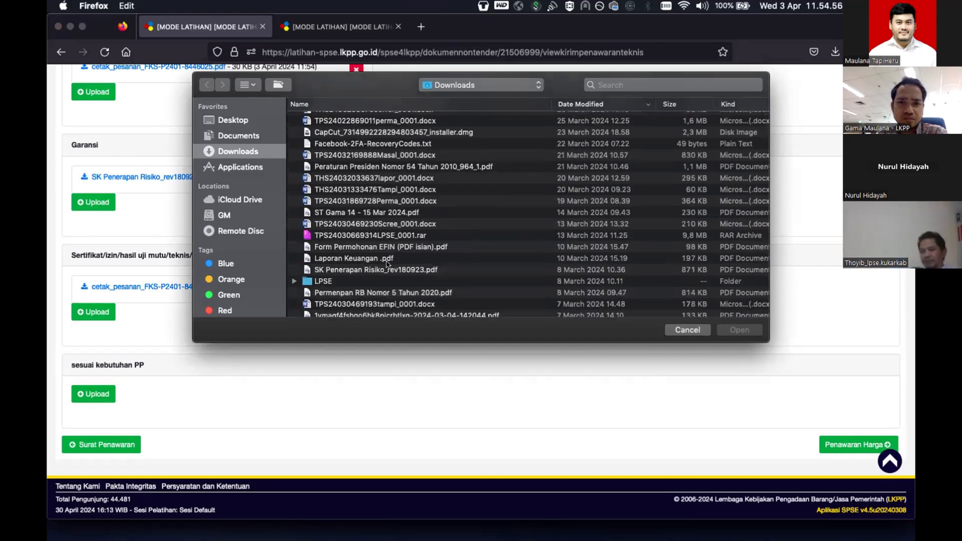
left_click(387, 259)
scroll(390, 290, "down", 2)
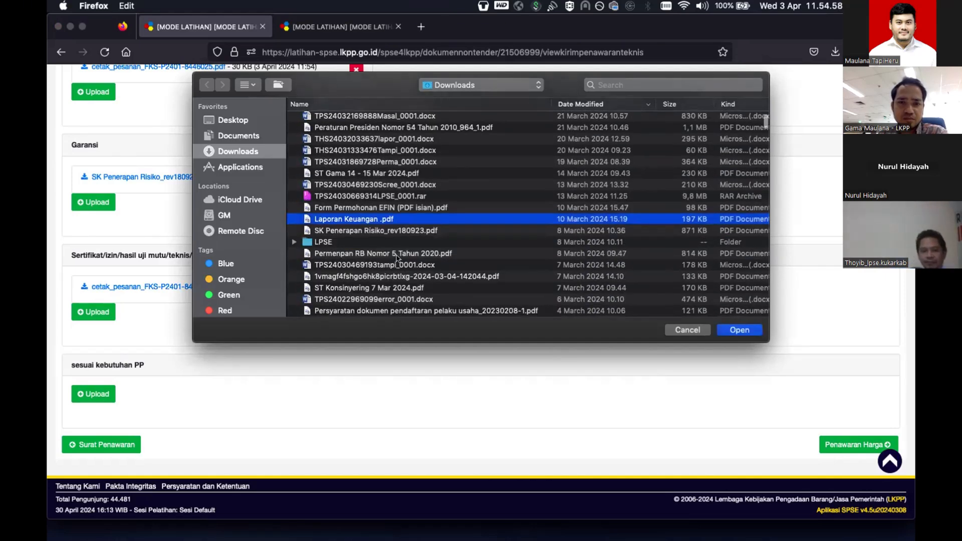
left_click(399, 255)
double_click(399, 254)
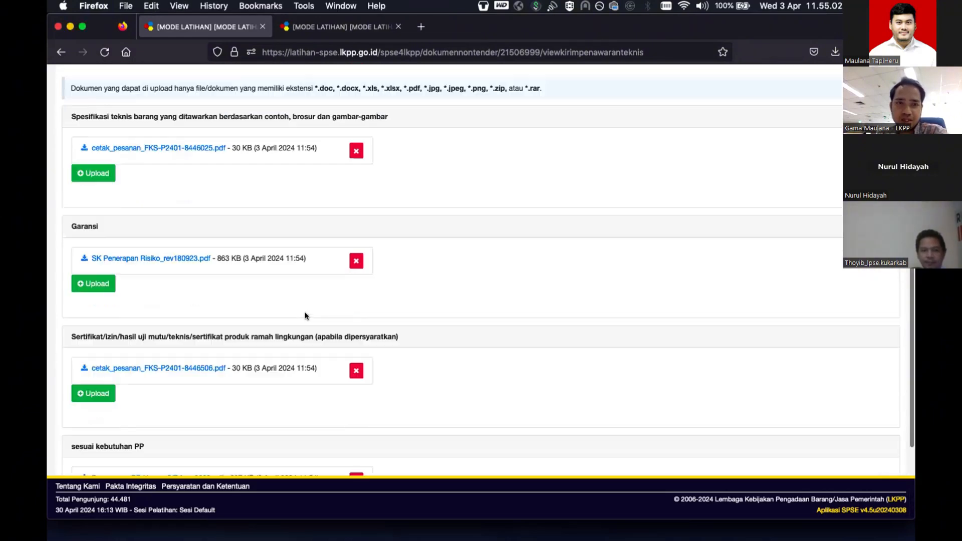
scroll(305, 312, "down", 1)
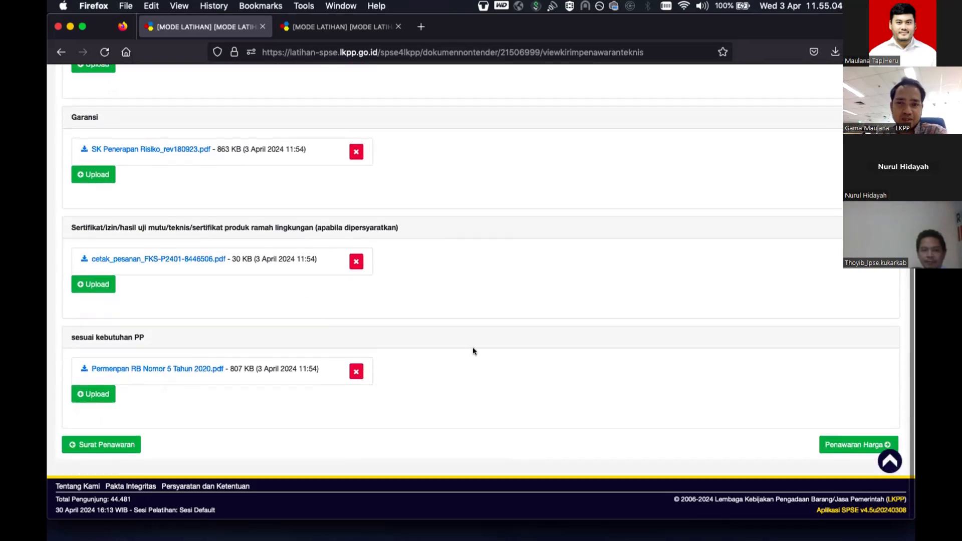
- Enter Harga Penawaran values 2.230.000, 3200000 and 21.000.000 for Barang A, Barang B and Jasa C
left_click(856, 442)
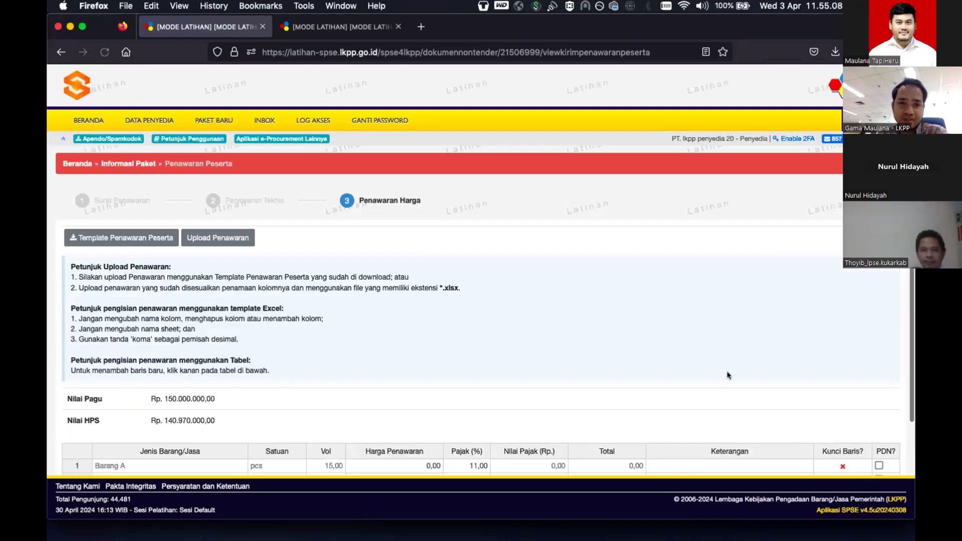
scroll(727, 375, "down", 1)
scroll(727, 375, "down", 1)
left_click(406, 360)
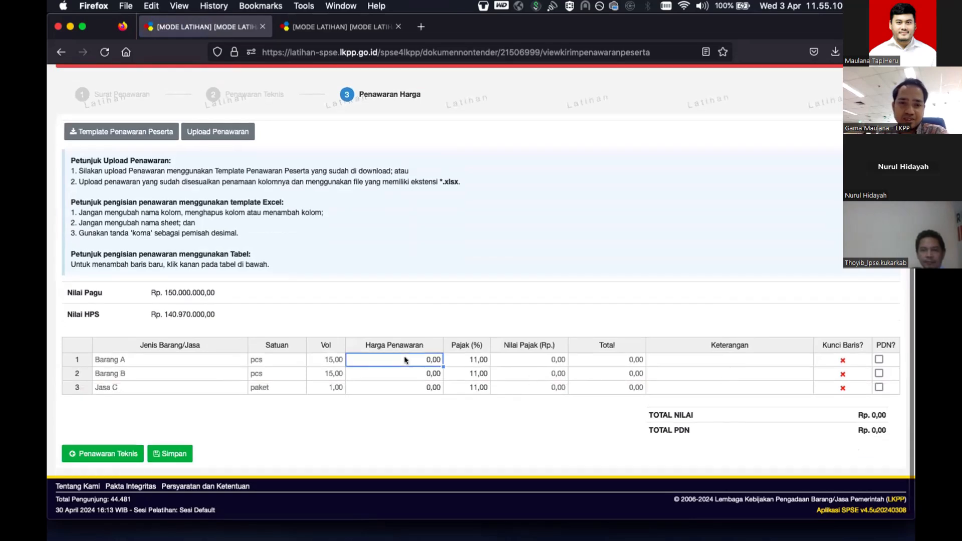
type("2")
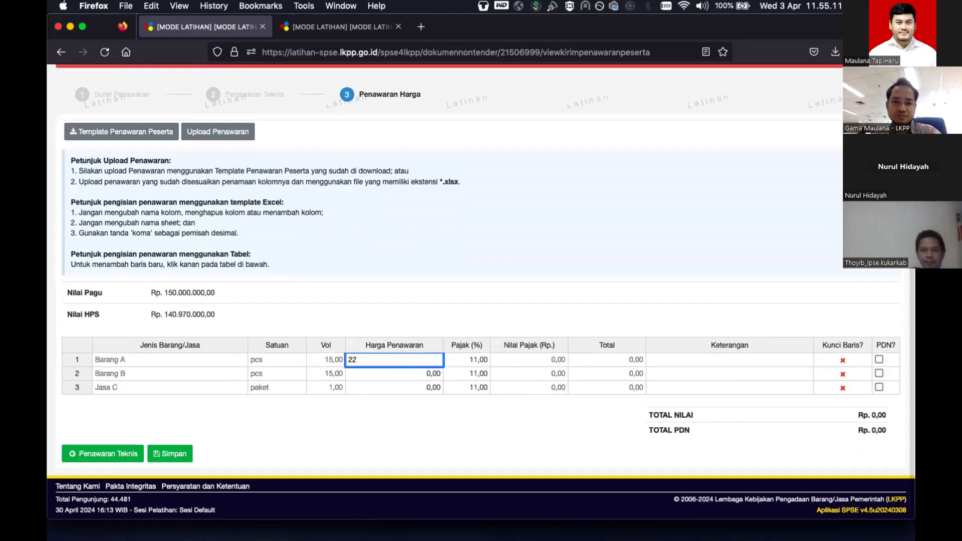
type(".230.000")
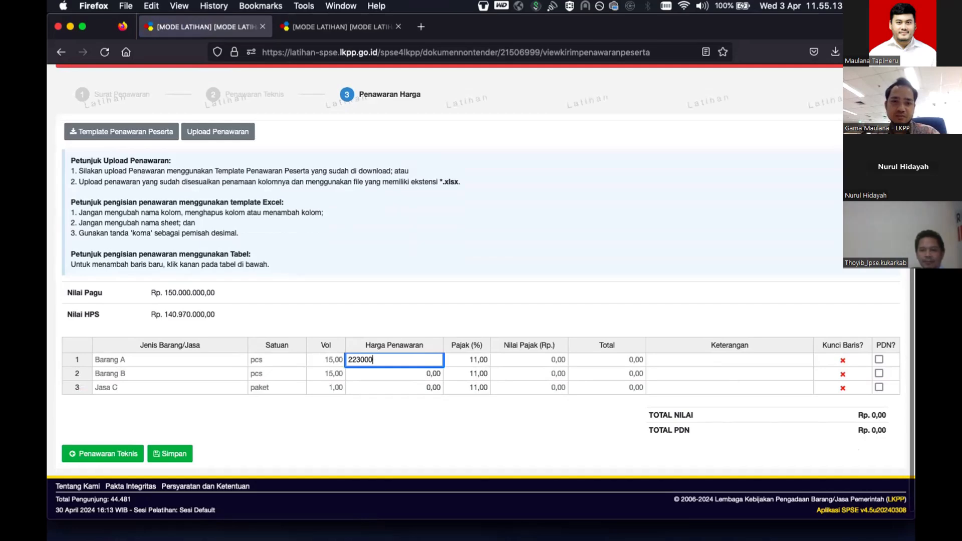
key("Return")
type("3200000")
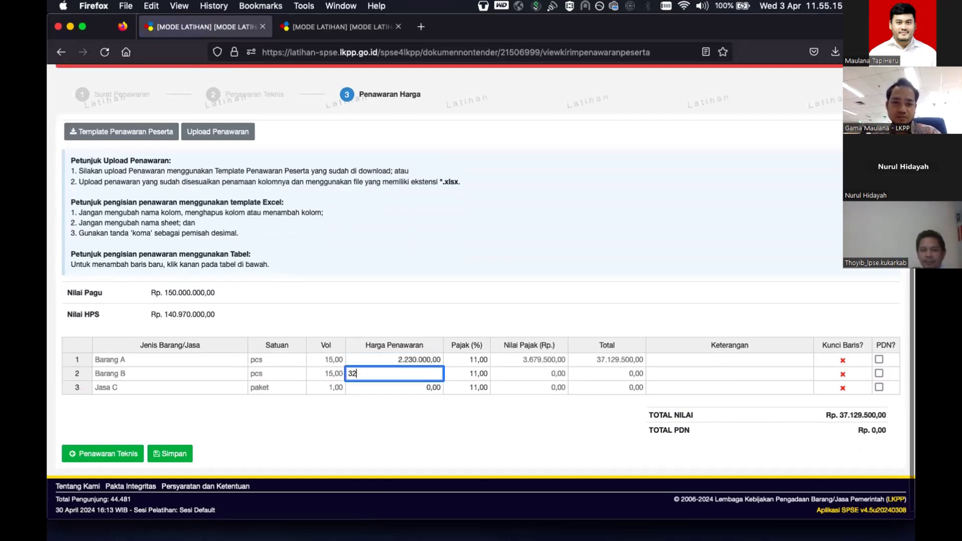
key("Return")
type("21.000.0")
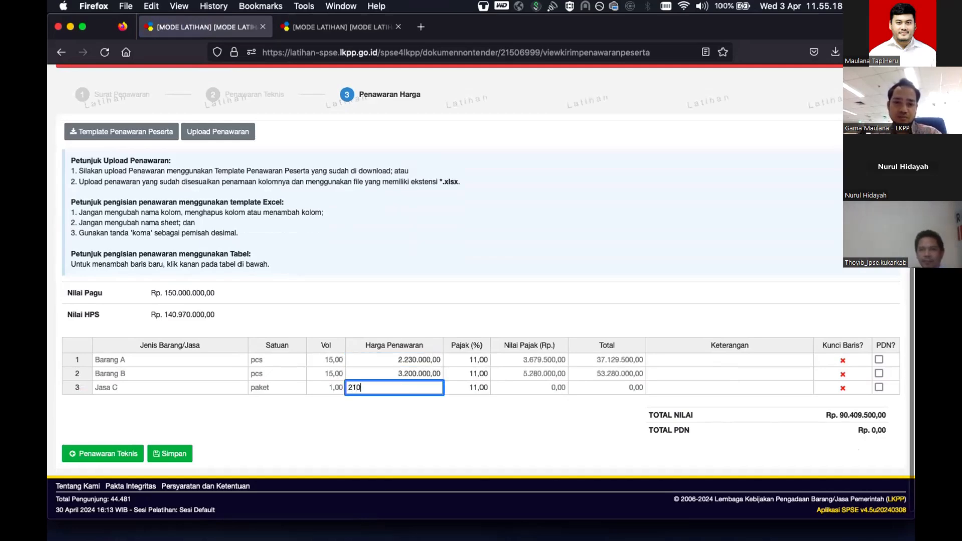
type("00000")
key("Return")
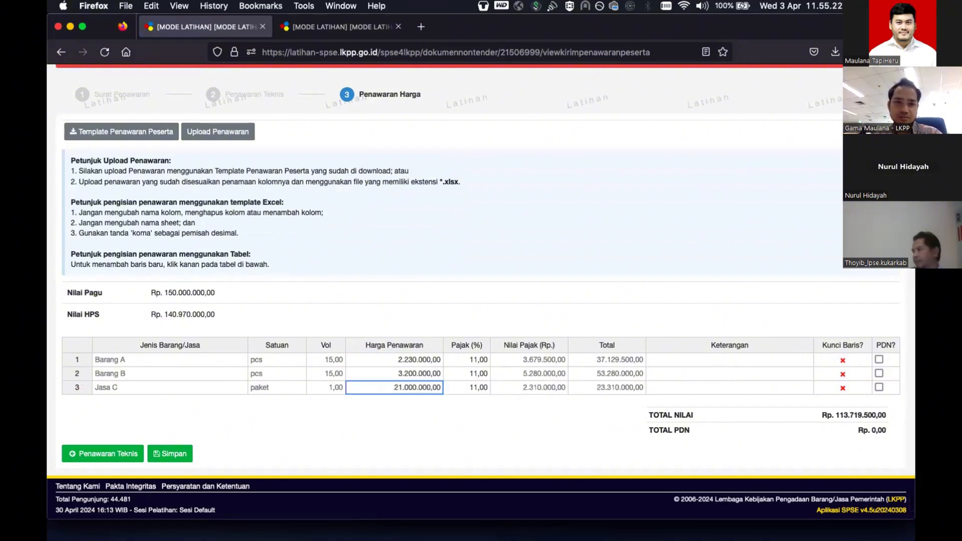
- Correct Jasa C's price to 24.000.000 and Barang A's price to 3.300.000
left_click(400, 371)
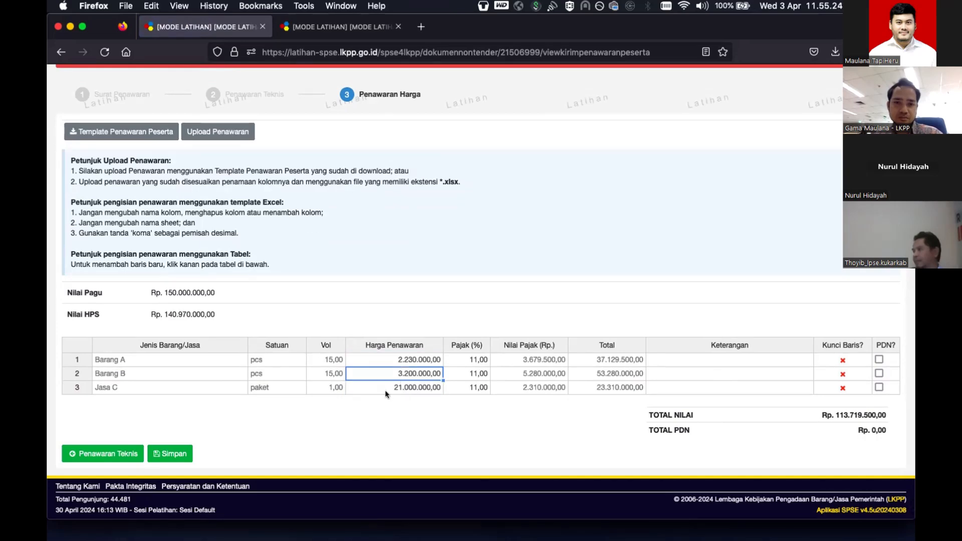
left_click(400, 360)
double_click(399, 359)
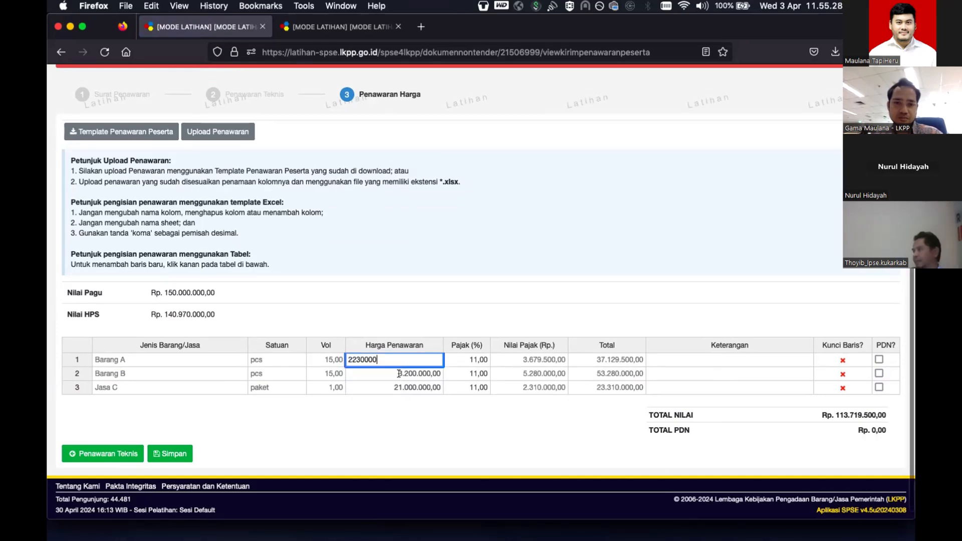
left_click(401, 373)
left_click(400, 386)
double_click(401, 386)
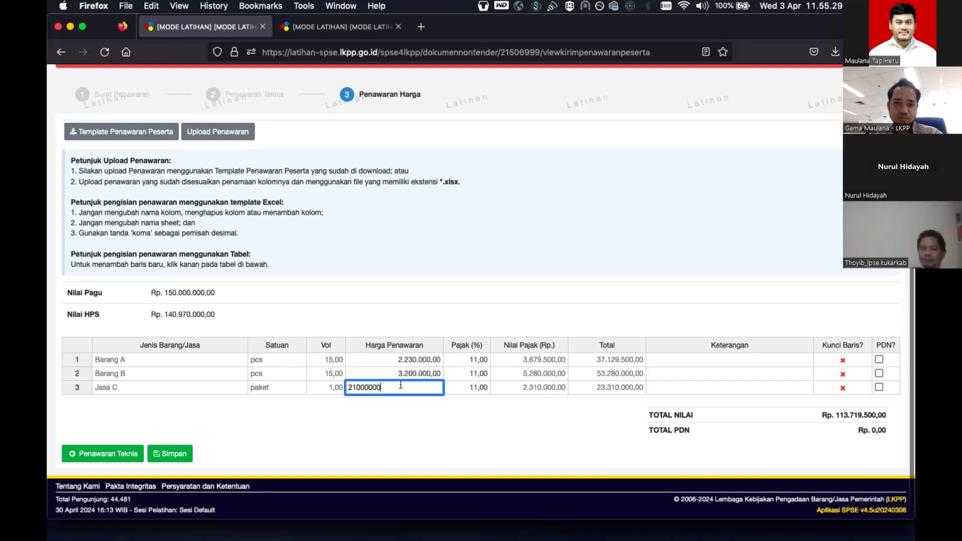
type("4")
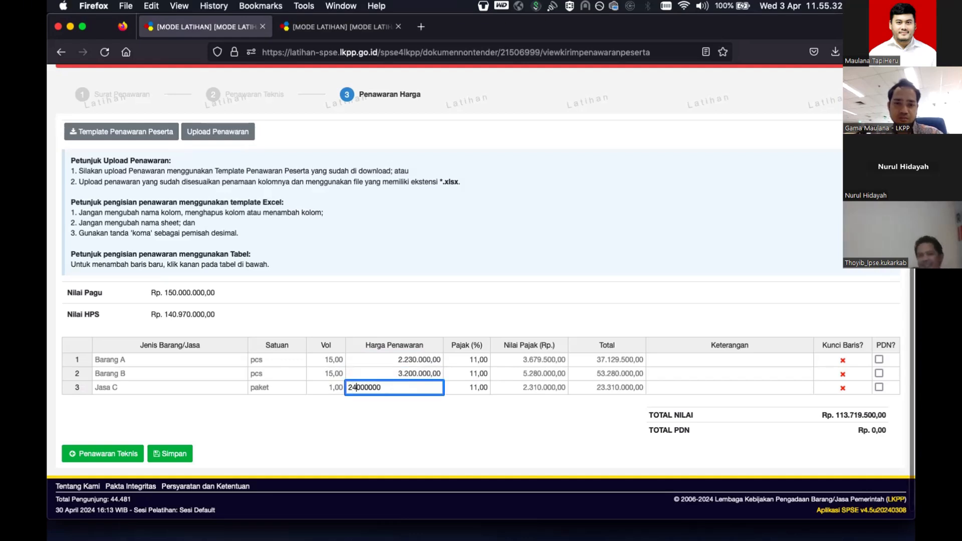
left_click(388, 359)
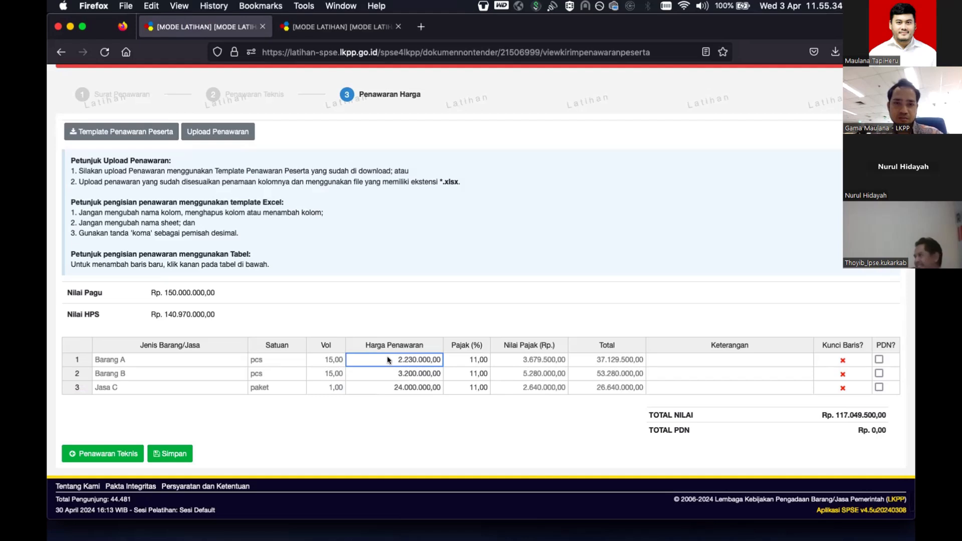
double_click(389, 360)
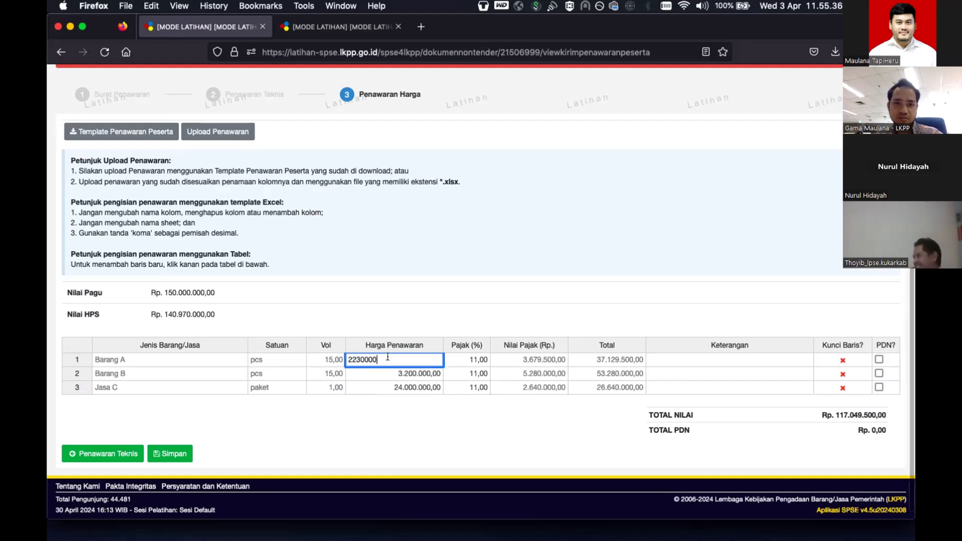
left_click(359, 360)
key("BackSpace")
key("BackSpace")
key("BackSpace")
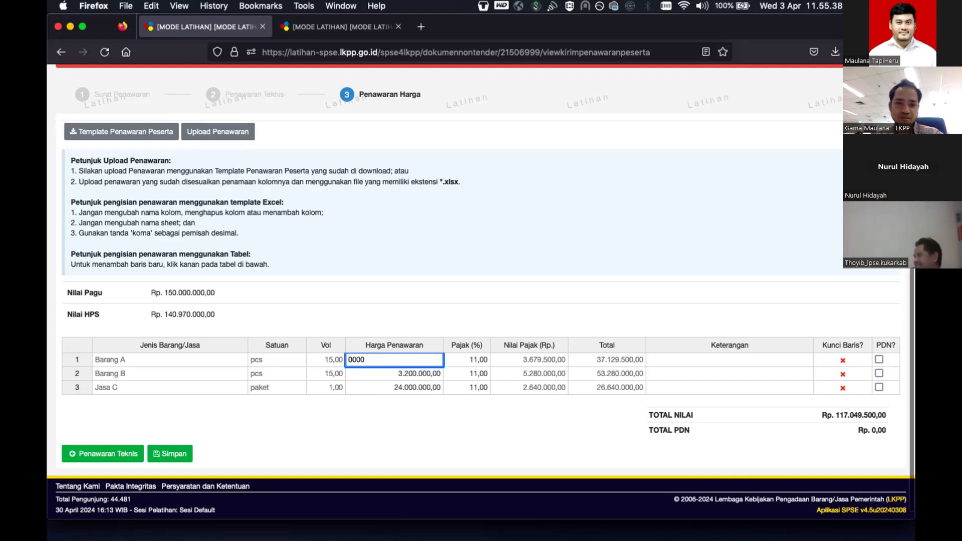
key("Return")
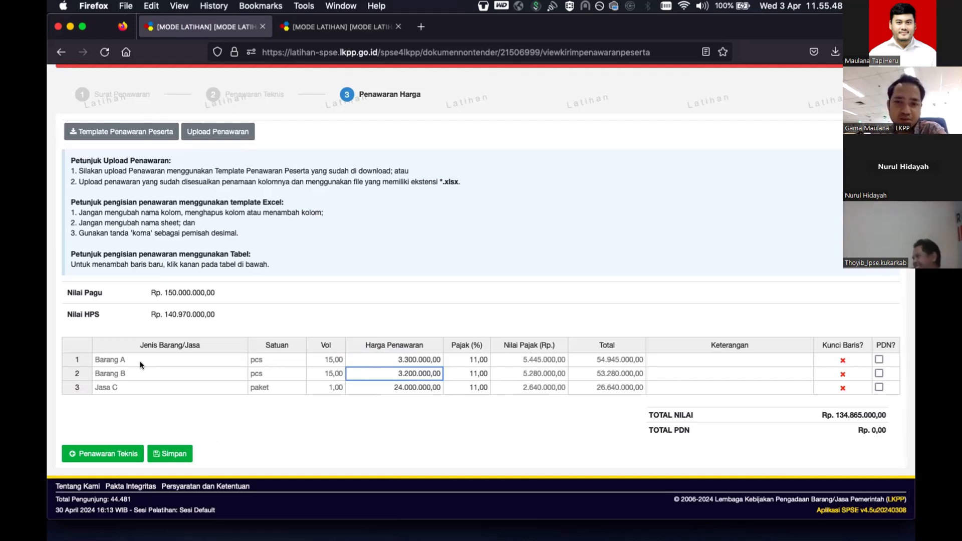
- Mark Barang A, Barang B and Jasa C as PDN and save the price table
left_click(878, 359)
left_click(878, 373)
left_click(879, 387)
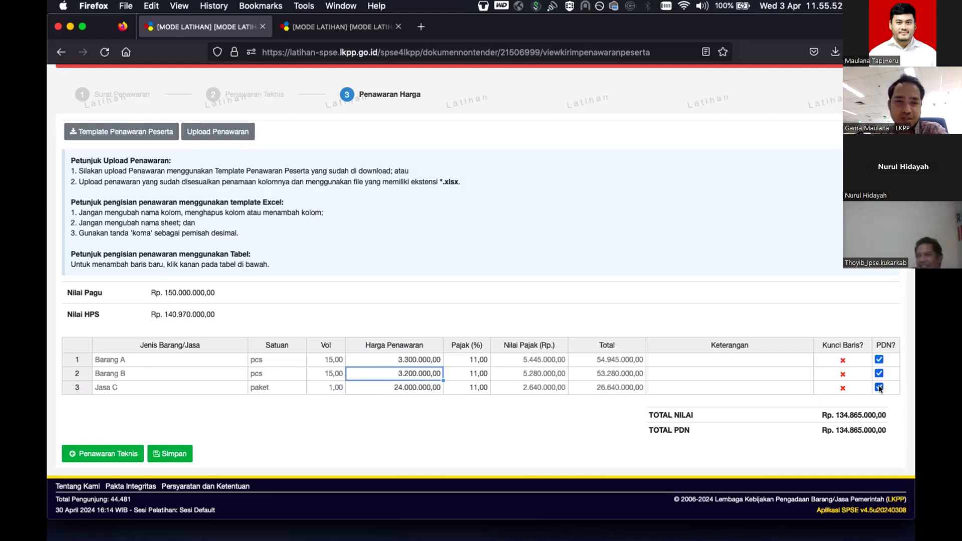
left_click(174, 453)
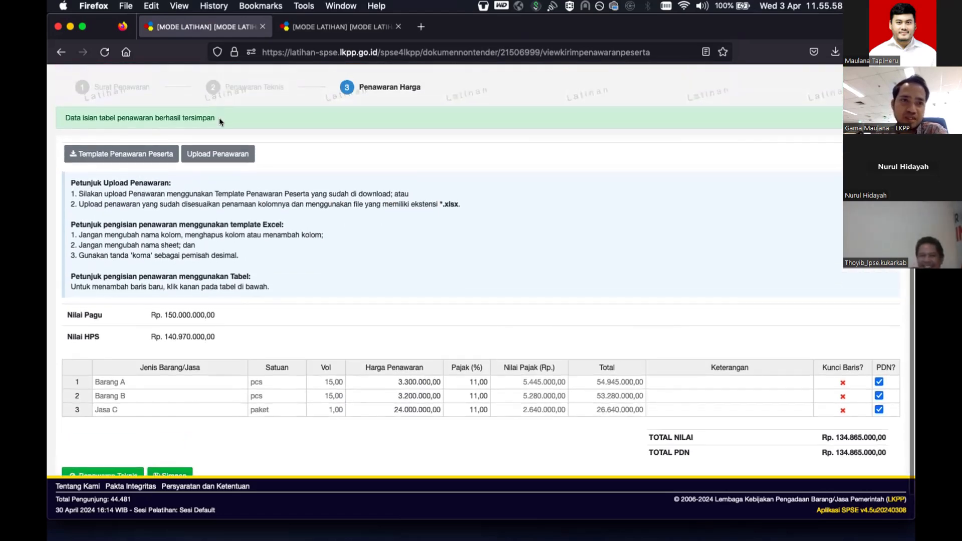
- Return to package 21506999's Informasi Paket page, showing all offers sent totalling Rp 134.865.000
left_click_drag(218, 117, 76, 119)
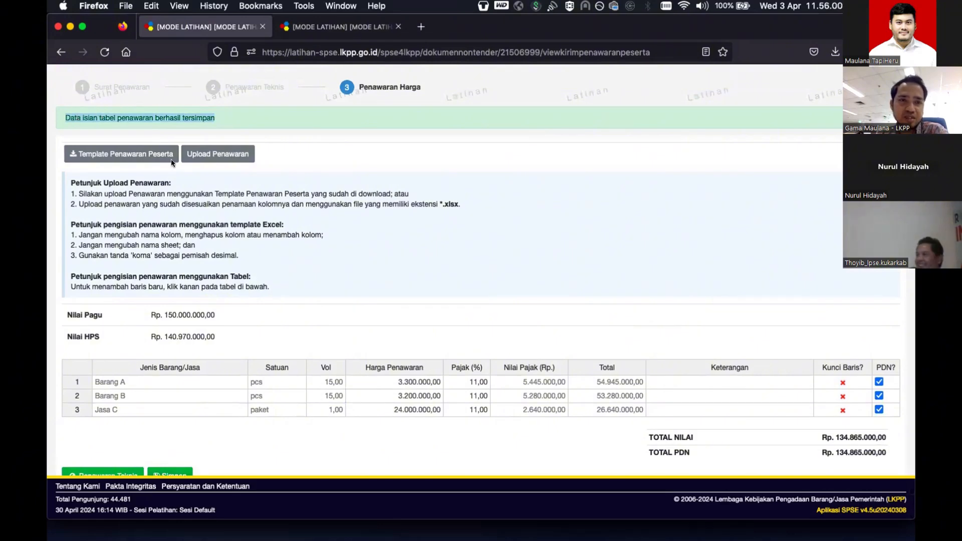
scroll(171, 161, "up", 2)
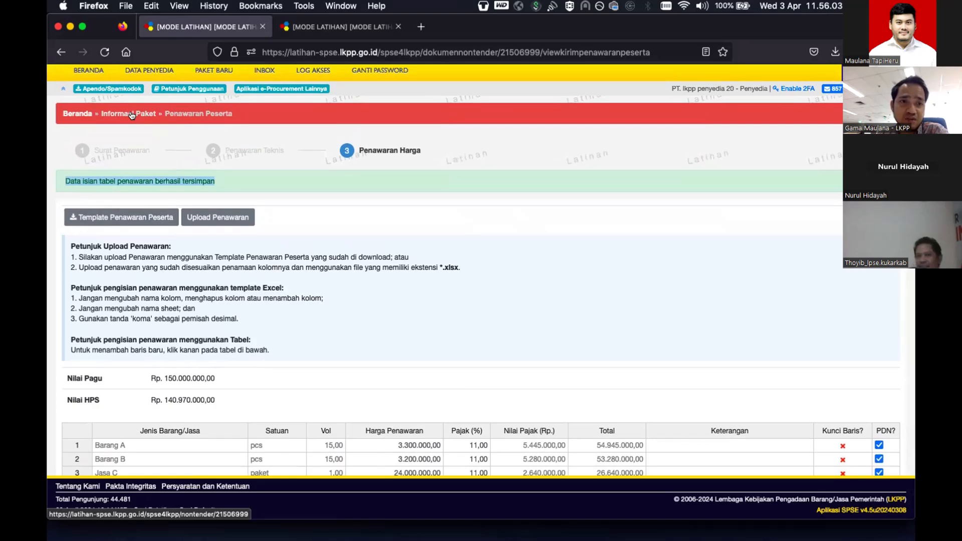
scroll(139, 386, "down", 3)
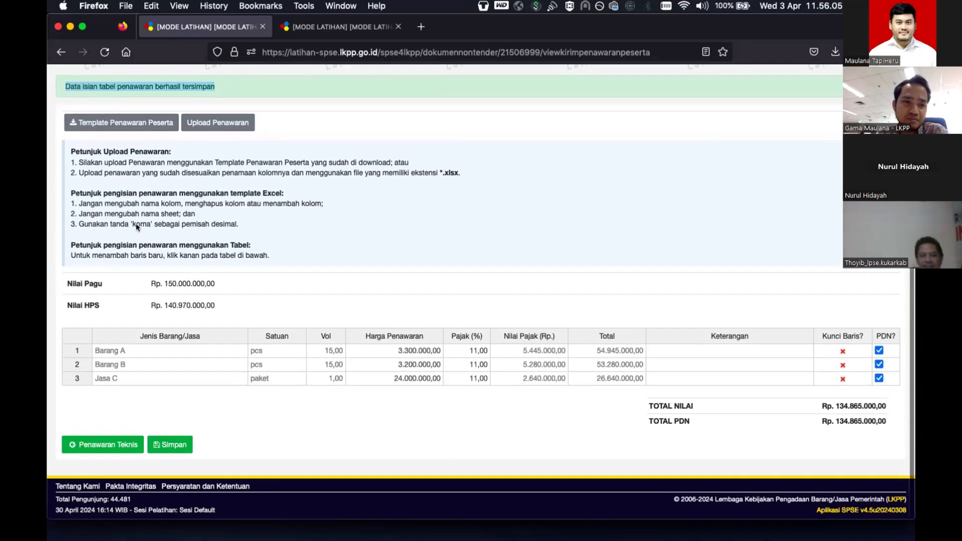
scroll(126, 238, "up", 5)
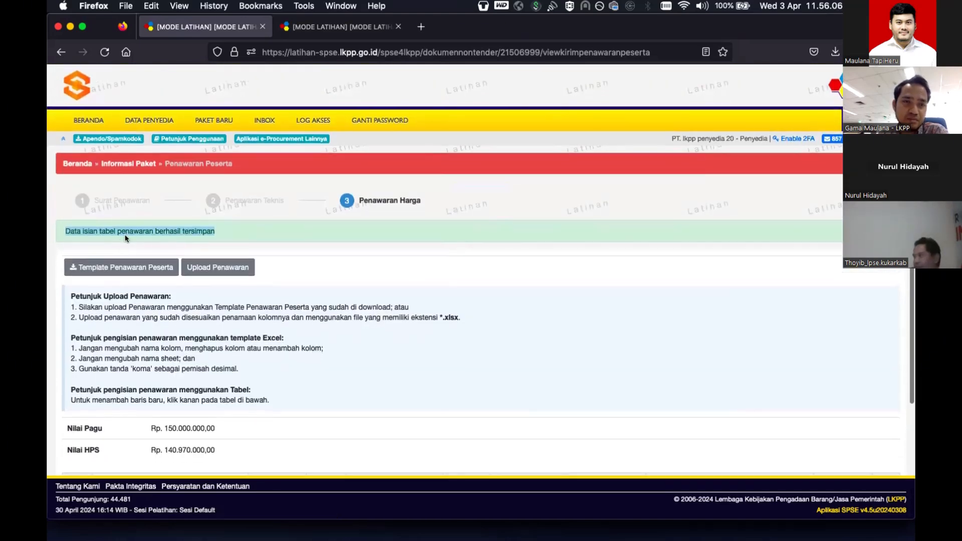
left_click(122, 165)
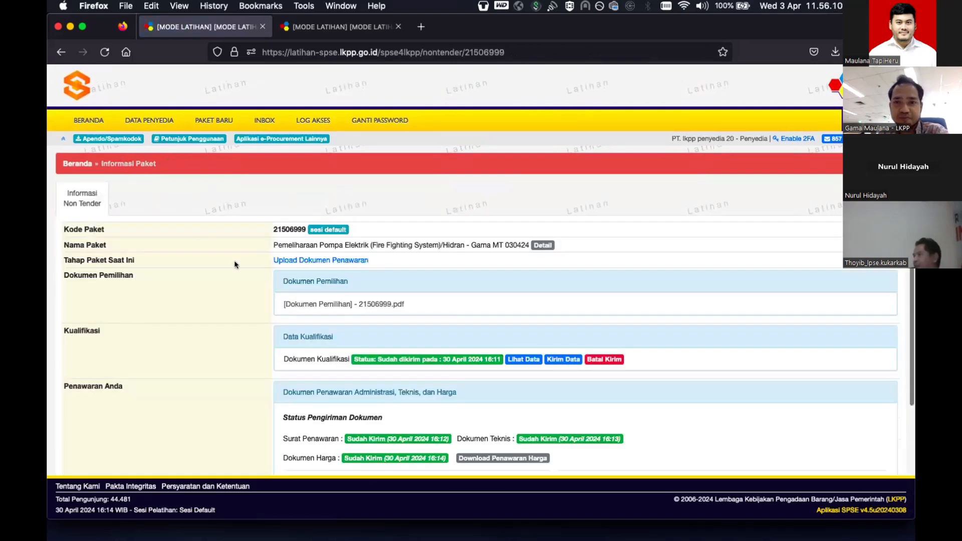
scroll(350, 301, "down", 3)
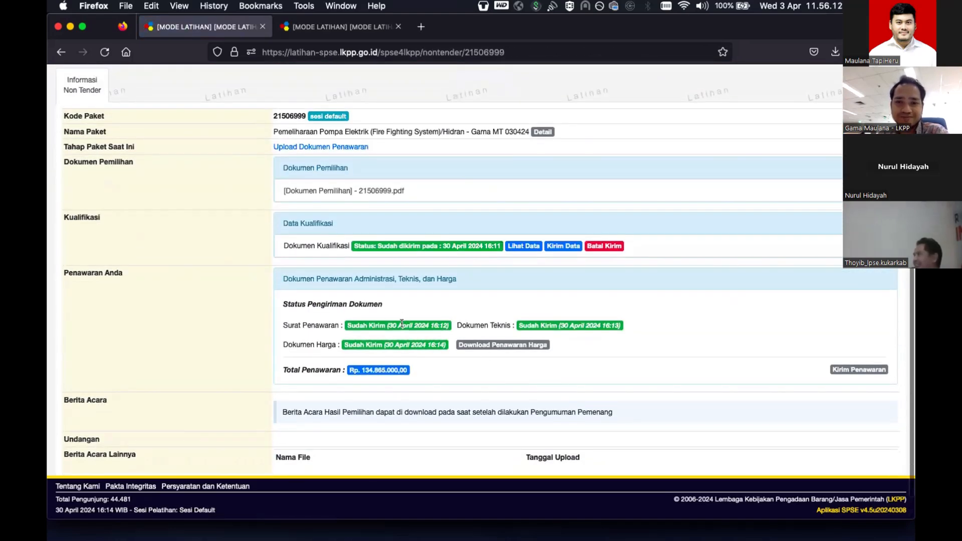
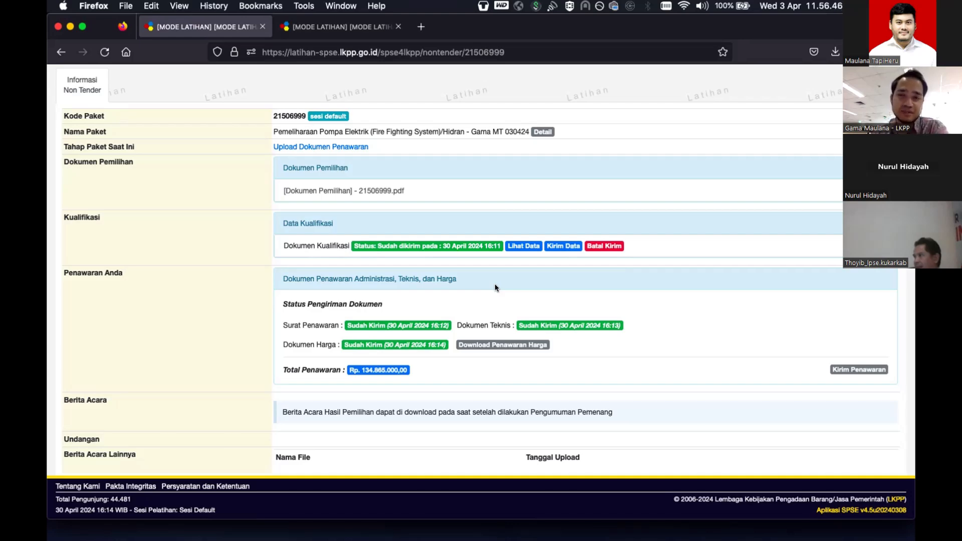
- Scroll to the top of package 21506999's page and log out of the provider account
scroll(482, 389, "up", 2)
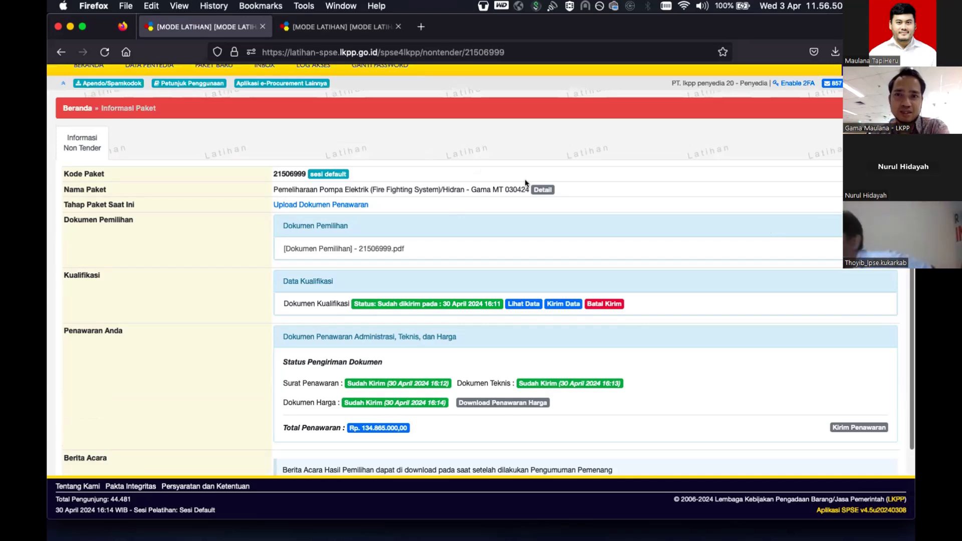
scroll(718, 180, "up", 2)
left_click(877, 139)
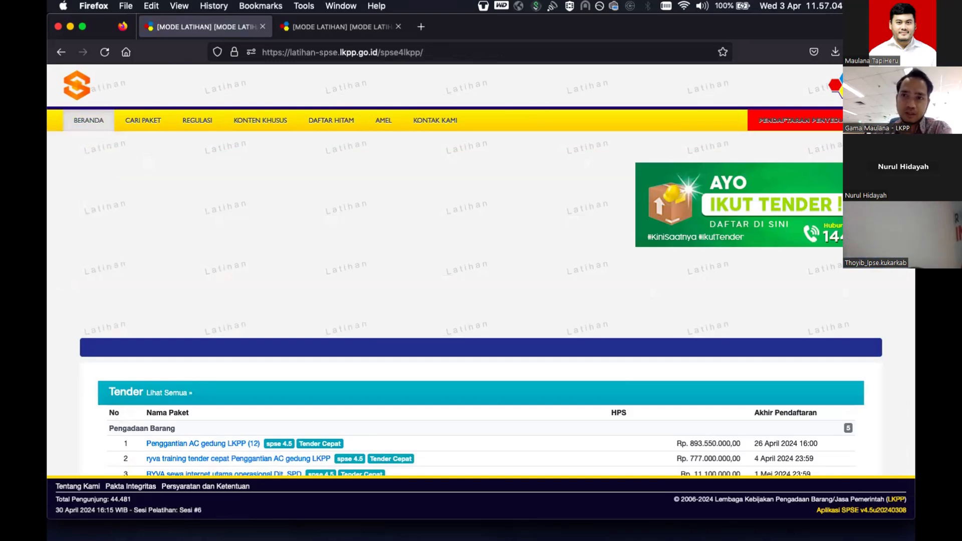
- Sign in through Non Penyedia as TRAINER with the saved password and the security code
left_click(879, 121)
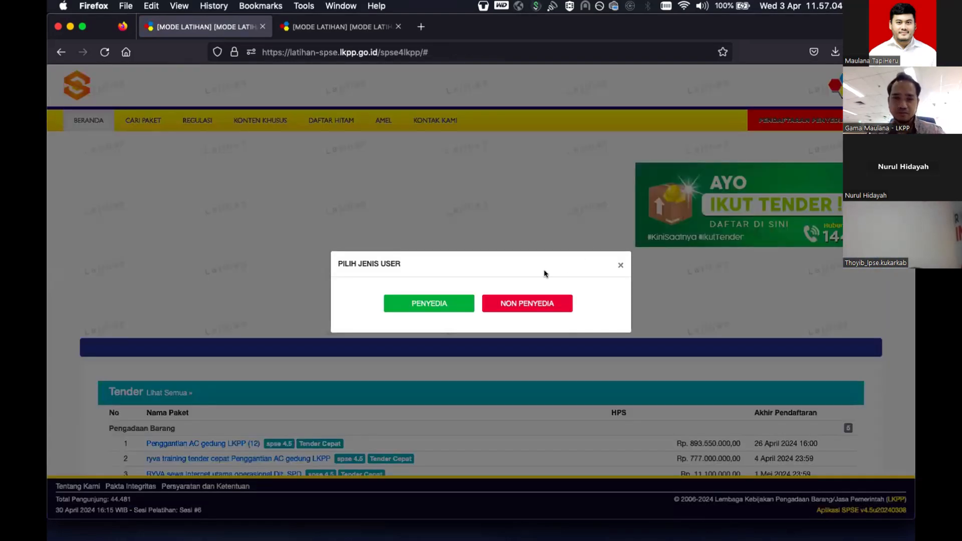
left_click(513, 300)
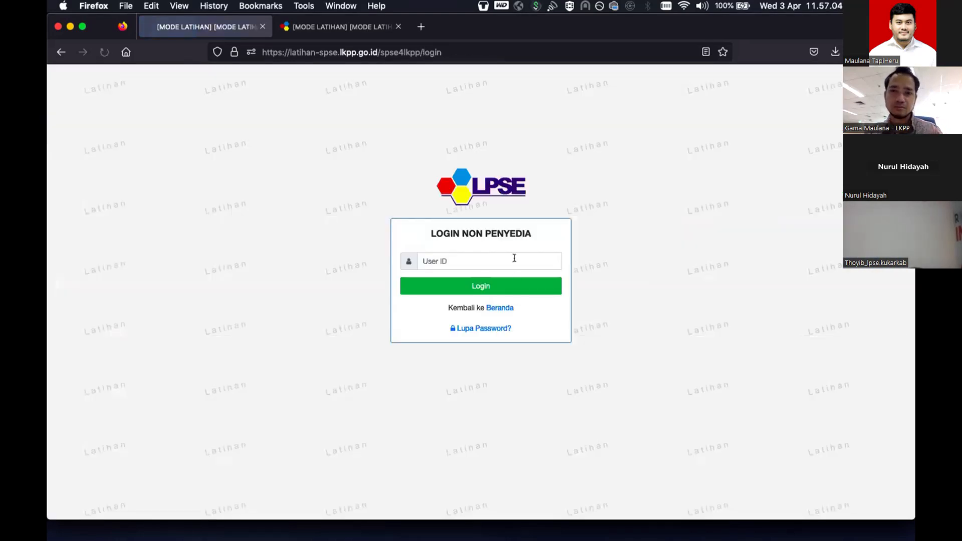
left_click(513, 258)
type("traier")
key("BackSpace")
key("BackSpace")
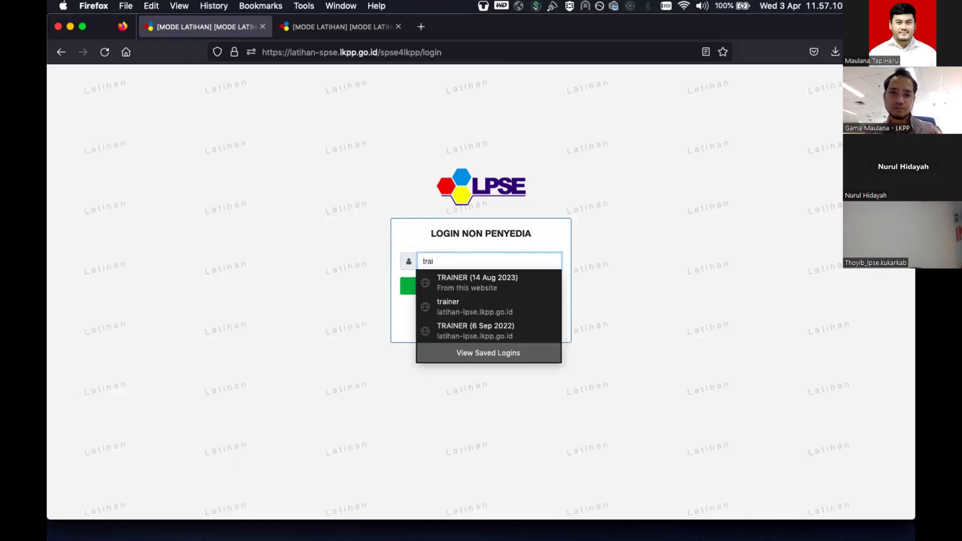
key("Return")
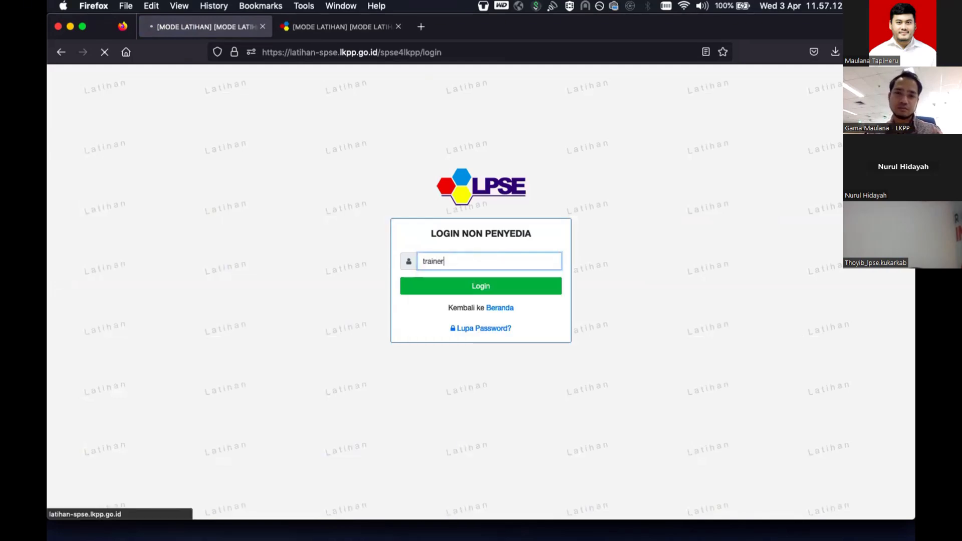
left_click(547, 267)
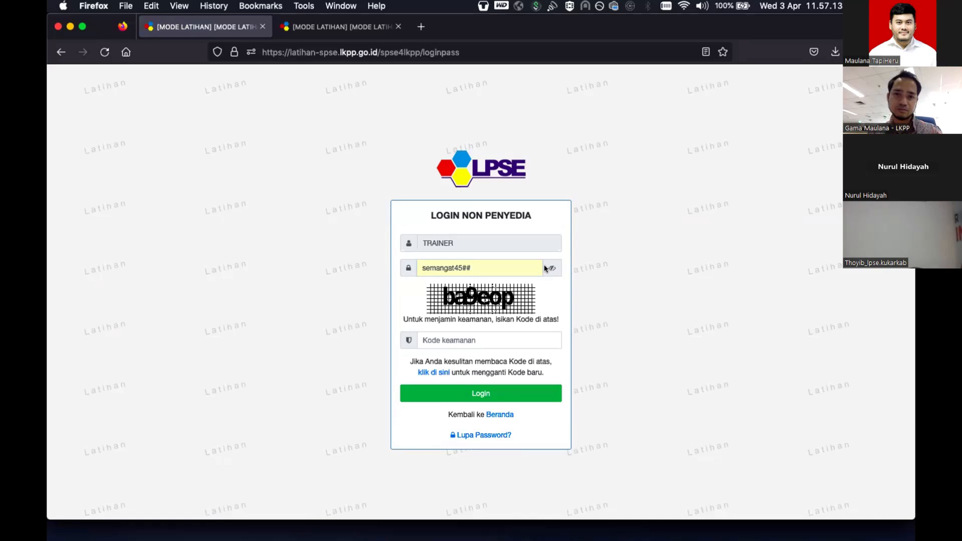
left_click(503, 340)
type("ba9eop")
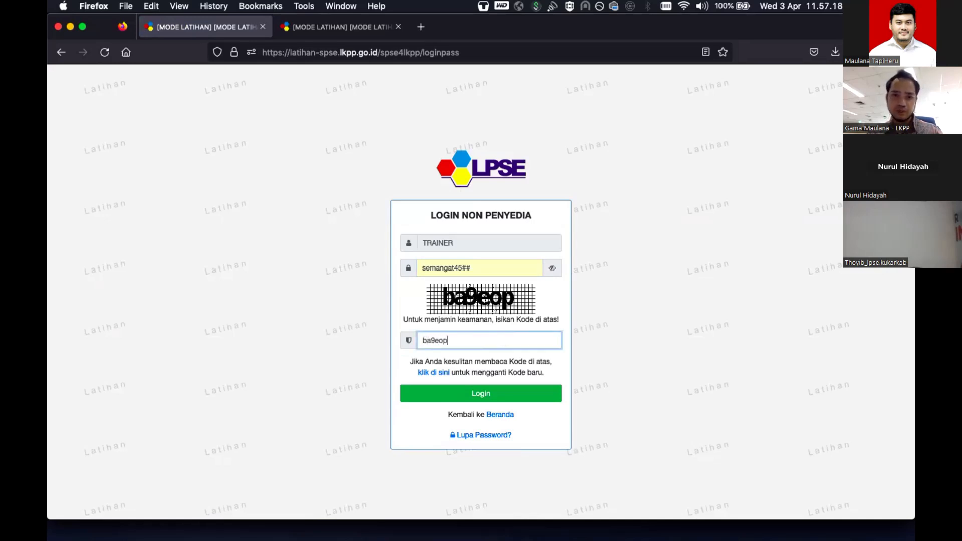
key("Return")
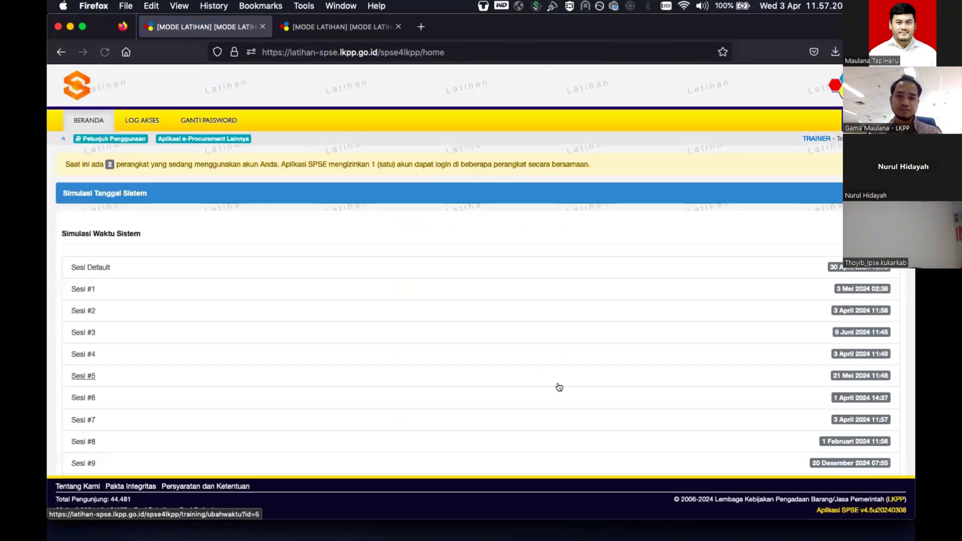
- Change the Sesi Default session date to 1 May 2024, 16:15
left_click(852, 268)
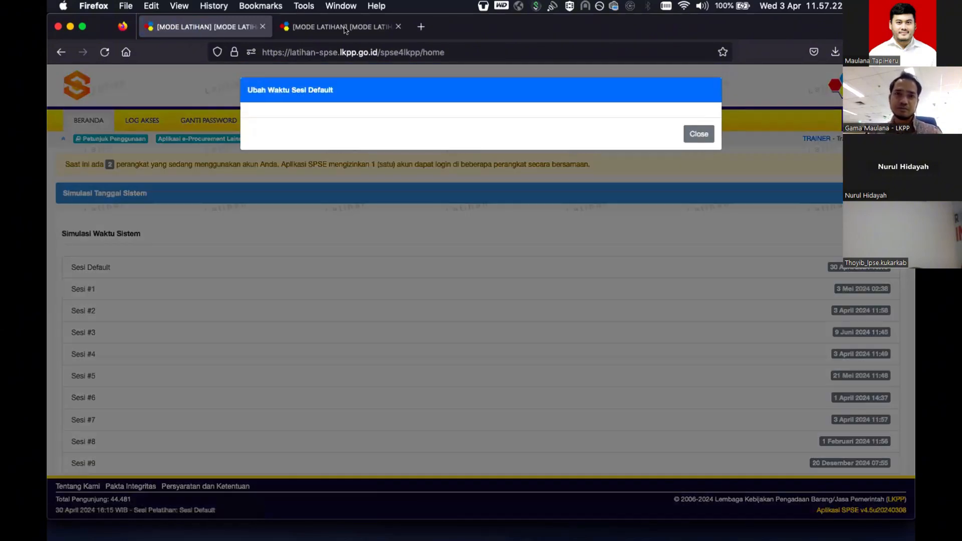
left_click(345, 28)
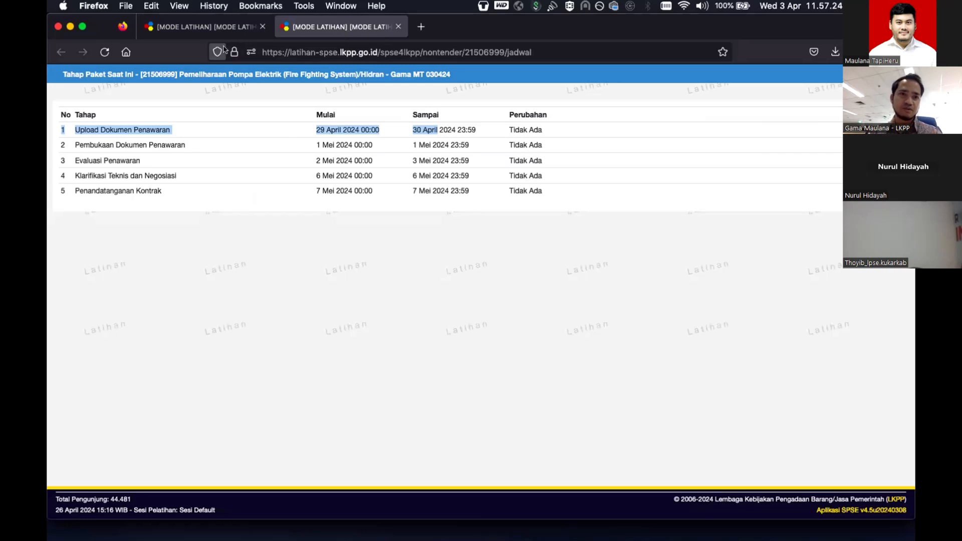
left_click(211, 29)
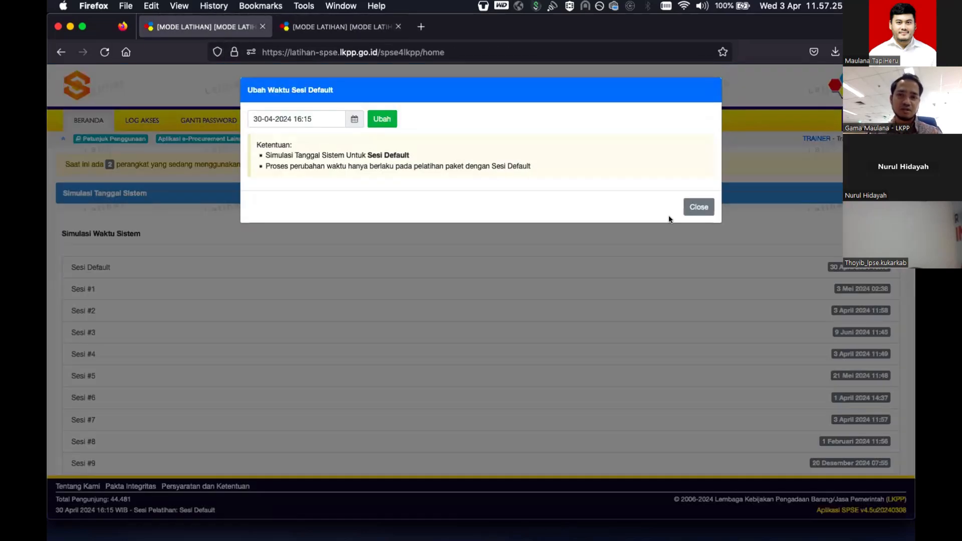
left_click(344, 115)
left_click(317, 223)
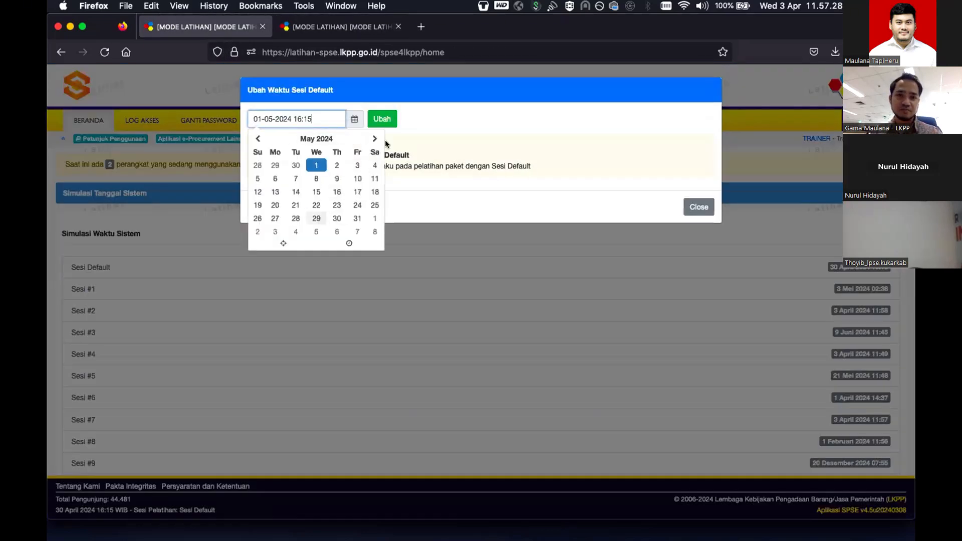
left_click(382, 122)
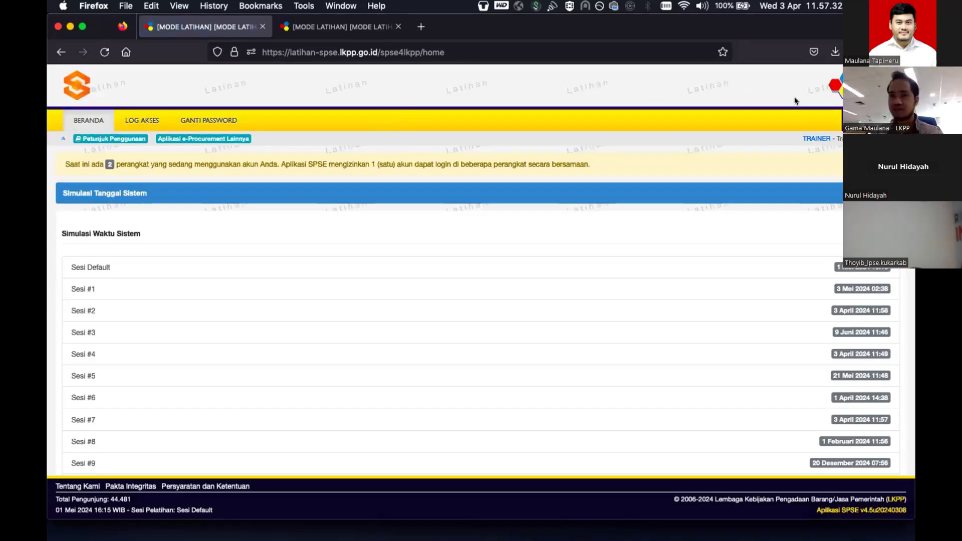
- Log out and sign in through Non Penyedia as procurement official PP20 with the security code
left_click(876, 120)
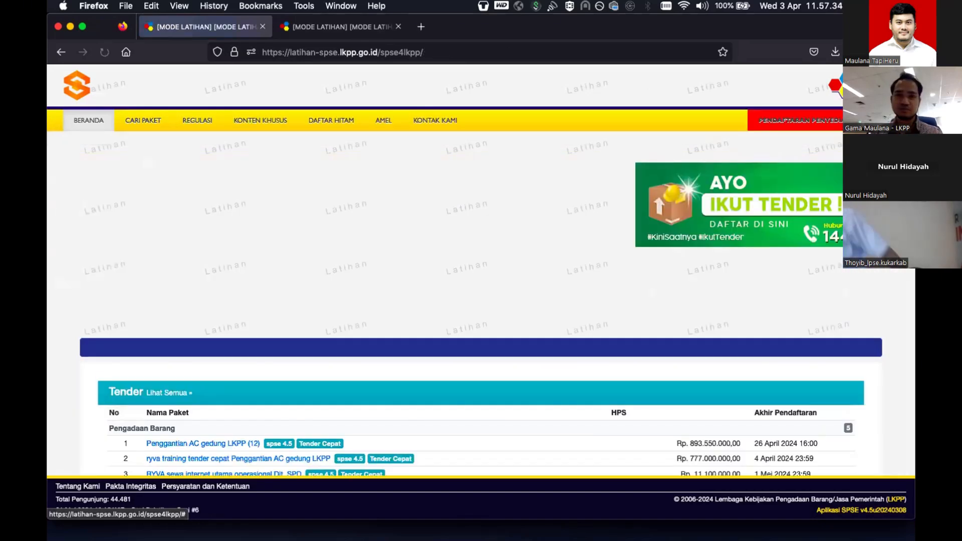
left_click(880, 120)
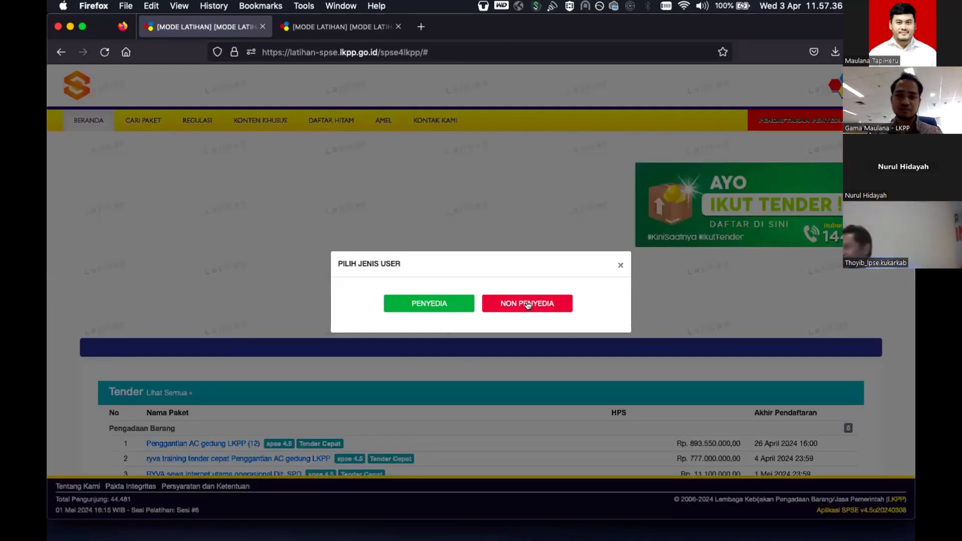
left_click(527, 302)
left_click(506, 259)
type("pp20")
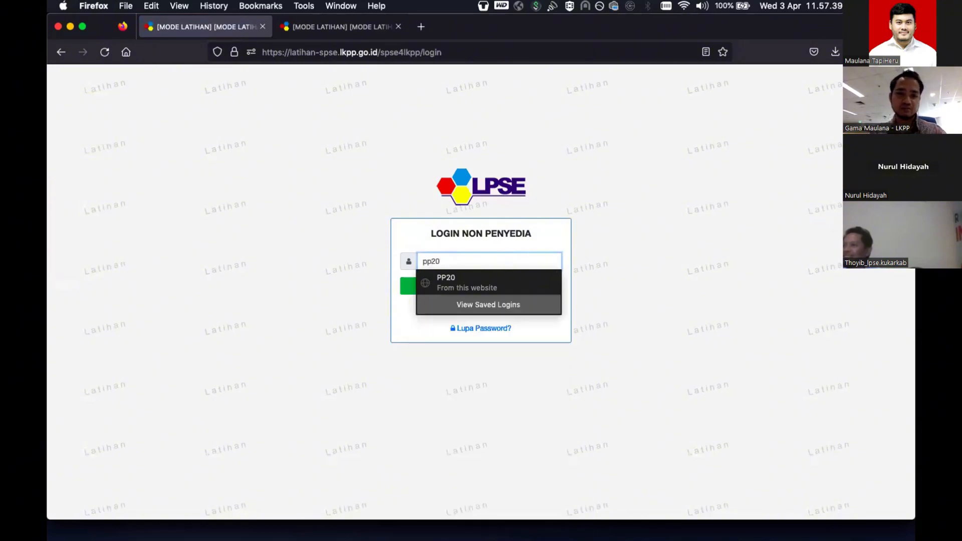
left_click(531, 285)
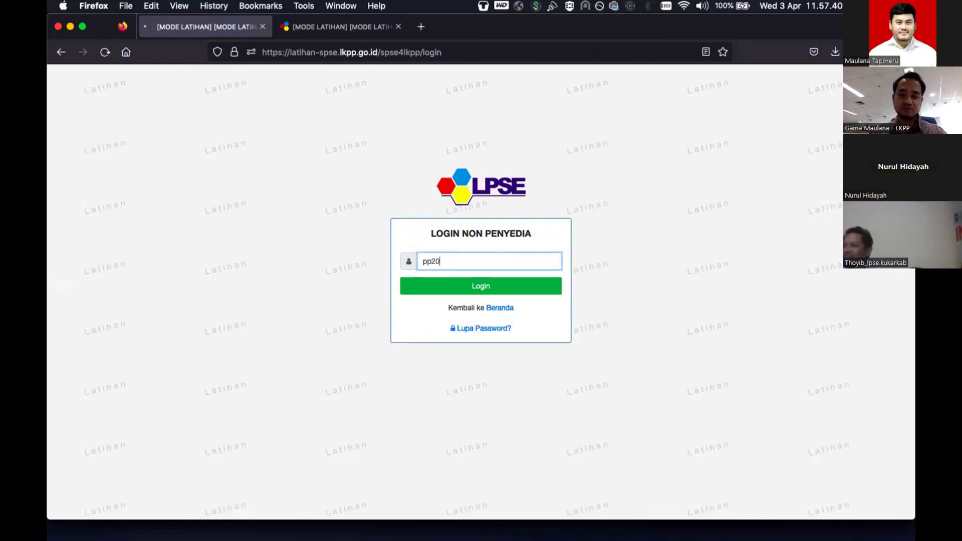
left_click(531, 285)
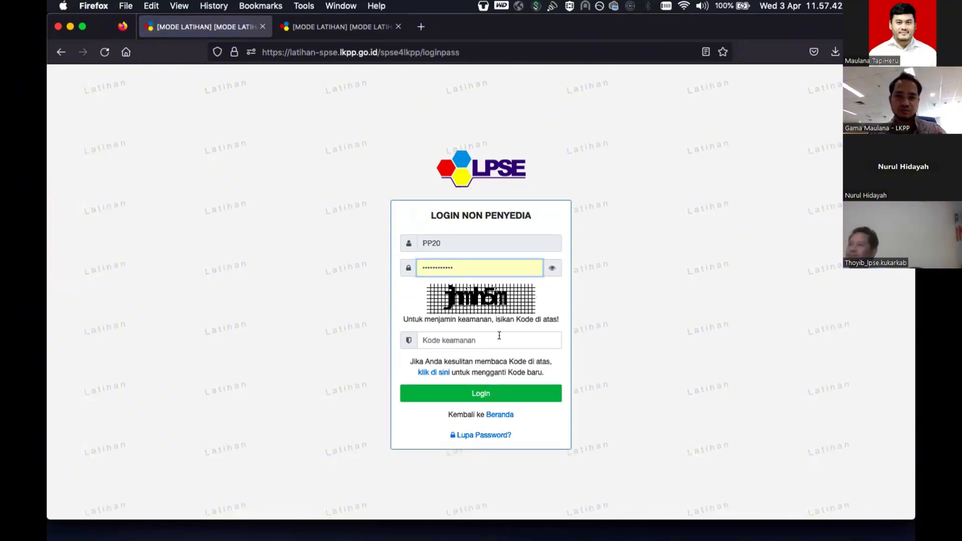
left_click(498, 336)
type("jh")
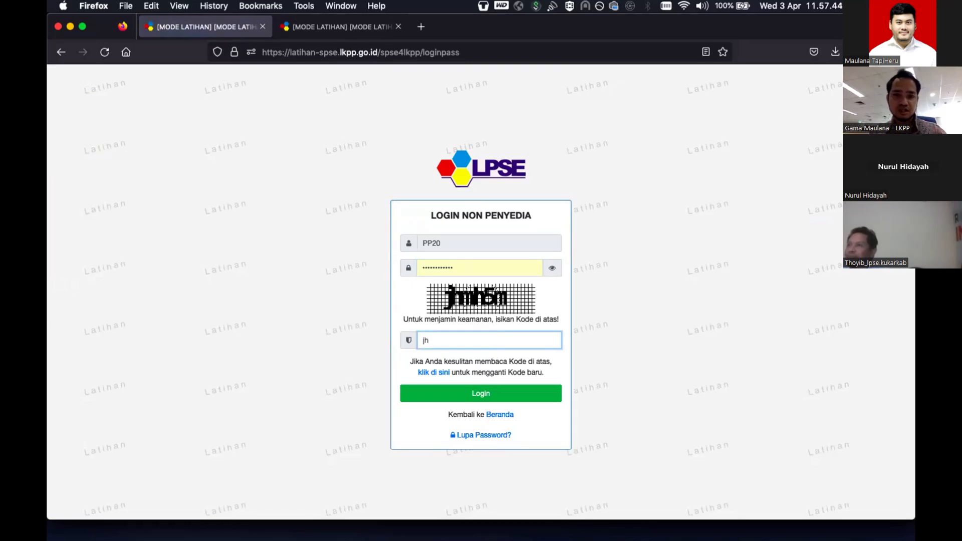
type("mh5m")
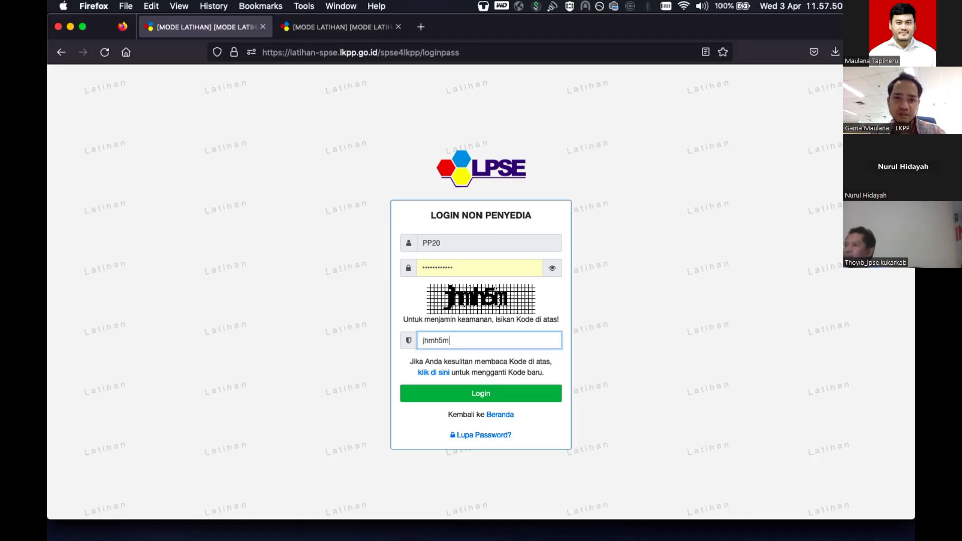
key("Return")
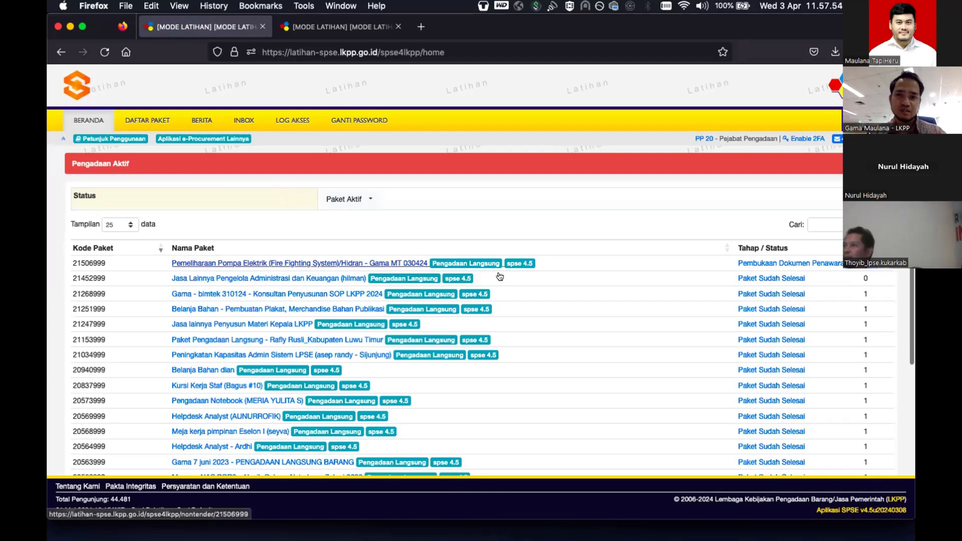
- Open package 21506999's details from the Pengadaan Aktif list
left_click(366, 262)
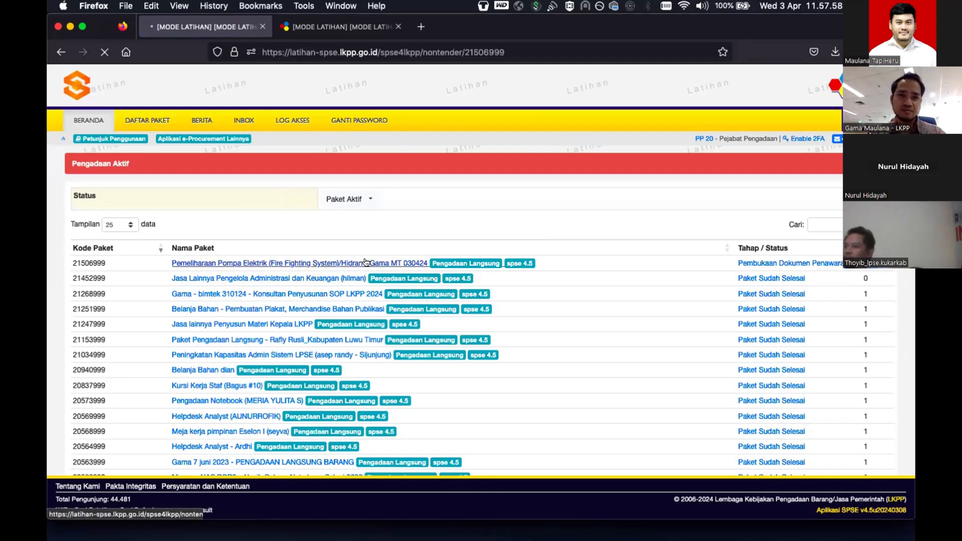
scroll(366, 262, "down", 3)
scroll(366, 261, "up", 3)
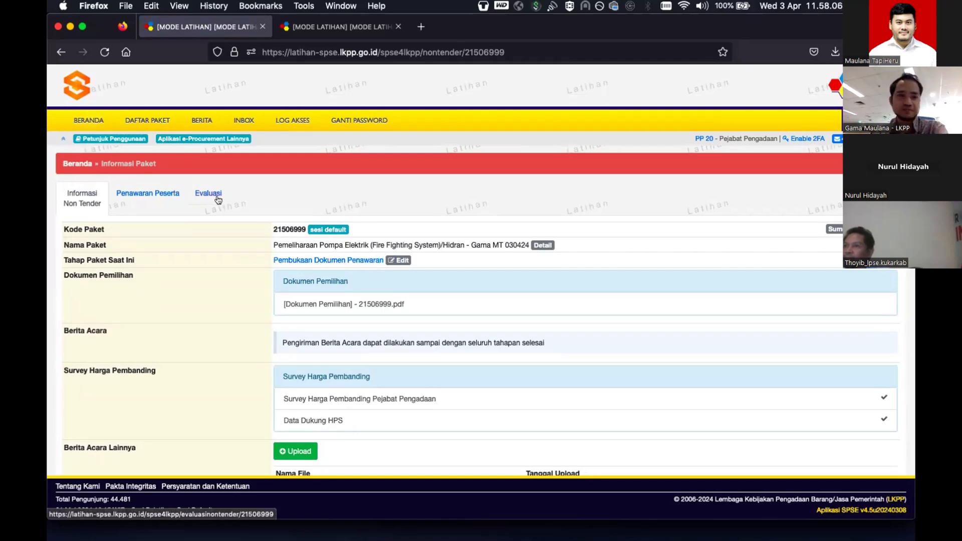
- Open the Penawaran Peserta tab and check the provider's access log
left_click(155, 191)
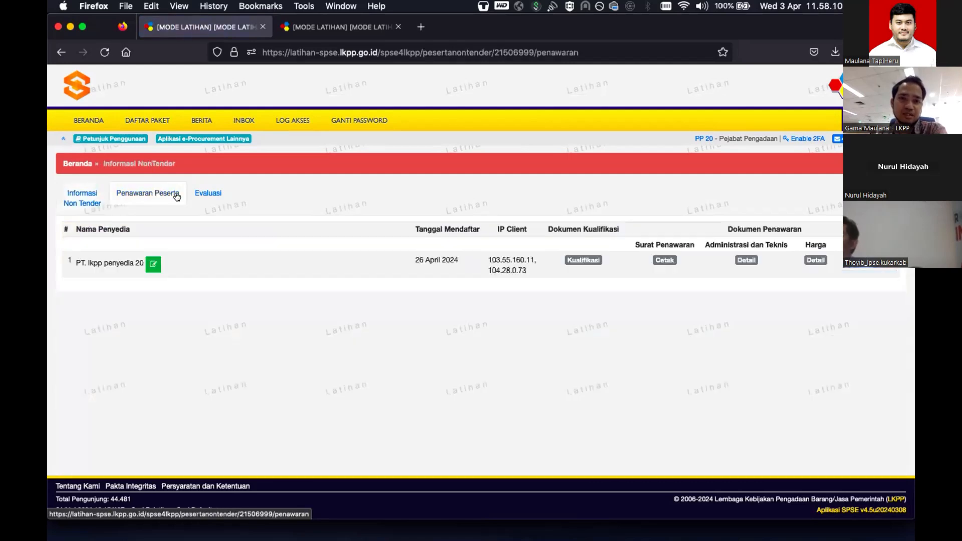
left_click(153, 268)
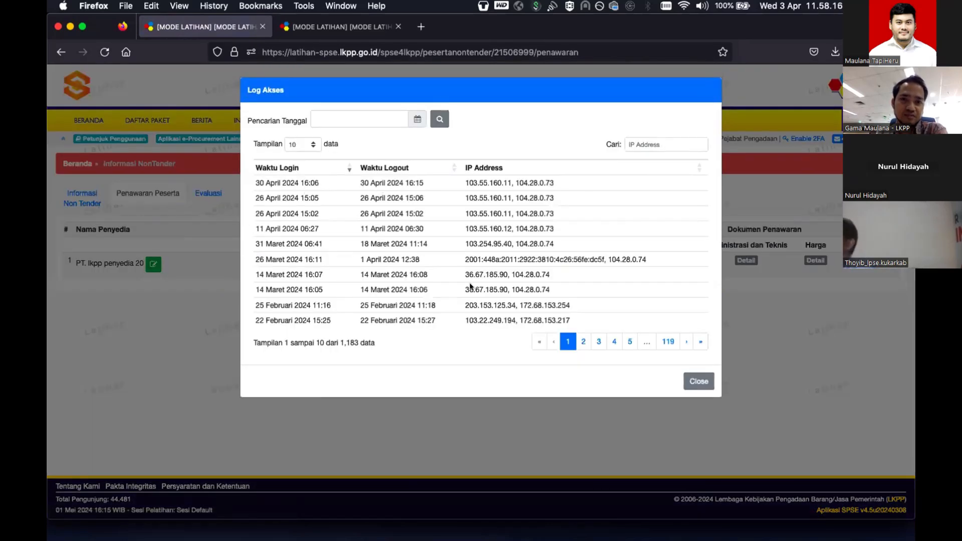
left_click(694, 381)
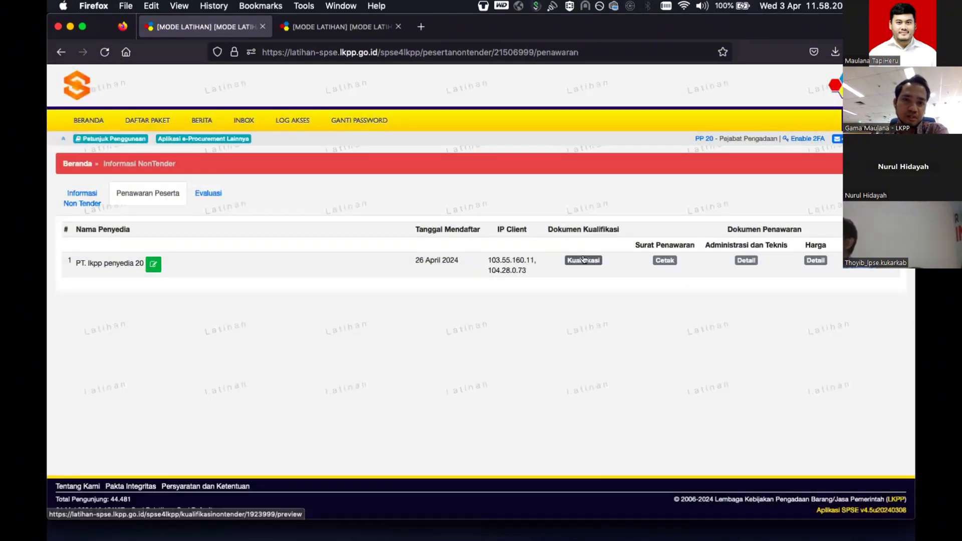
- Preview the provider's qualification data, then go back to the participant offers page
left_click(584, 260)
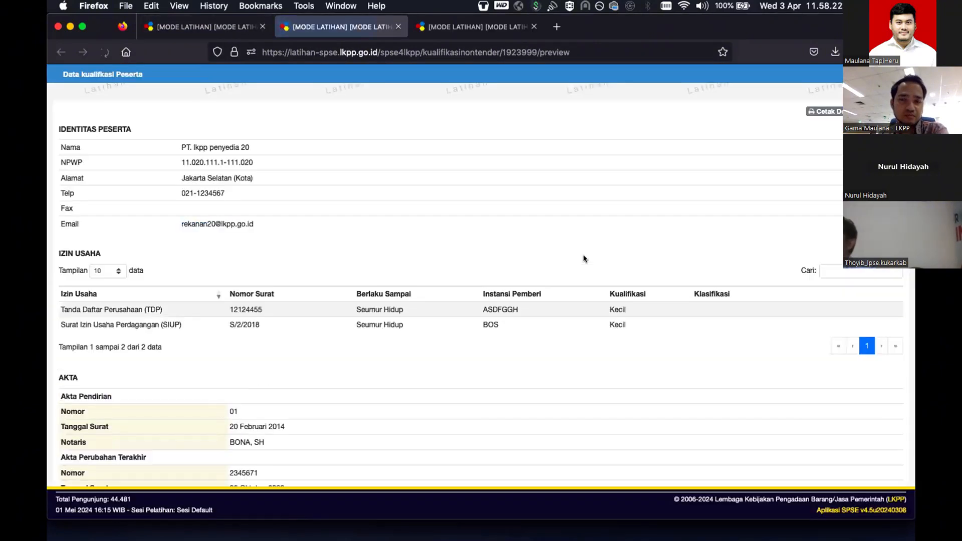
scroll(583, 259, "down", 10)
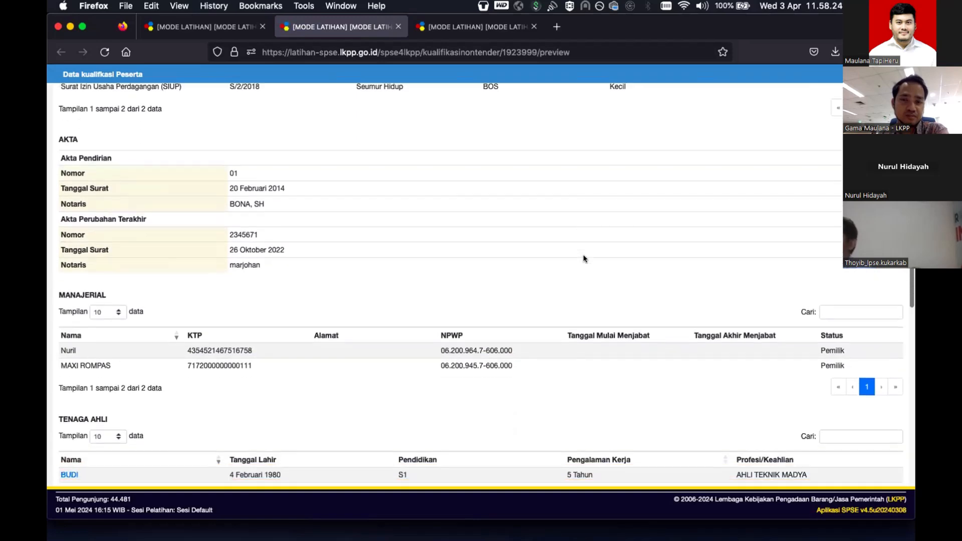
scroll(584, 259, "down", 4)
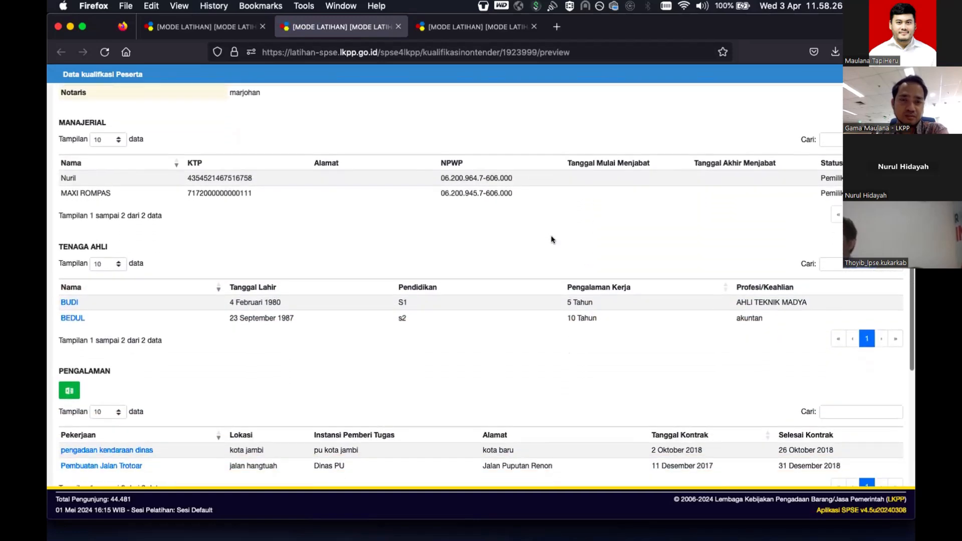
left_click(221, 29)
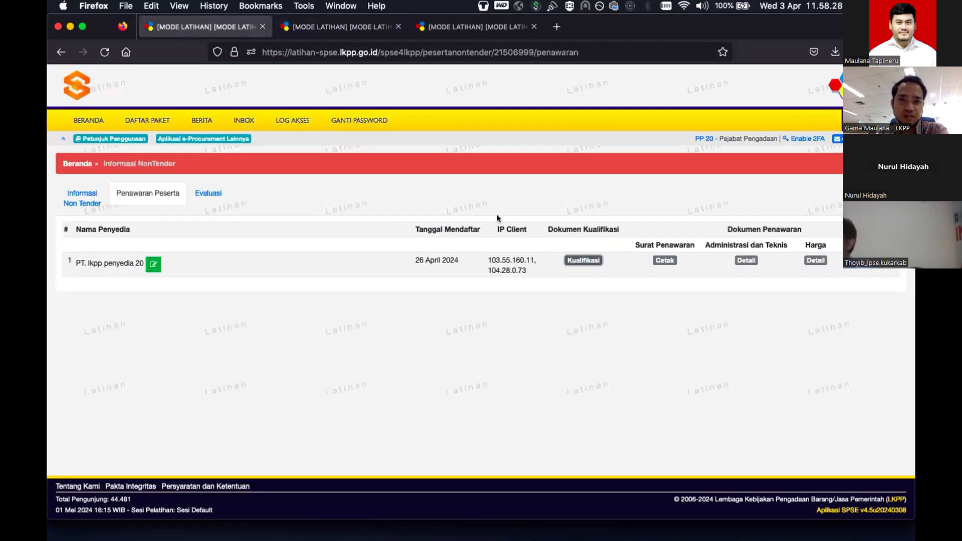
- Review the provider's offer letter, administrative-technical details and price breakdown
left_click(665, 260)
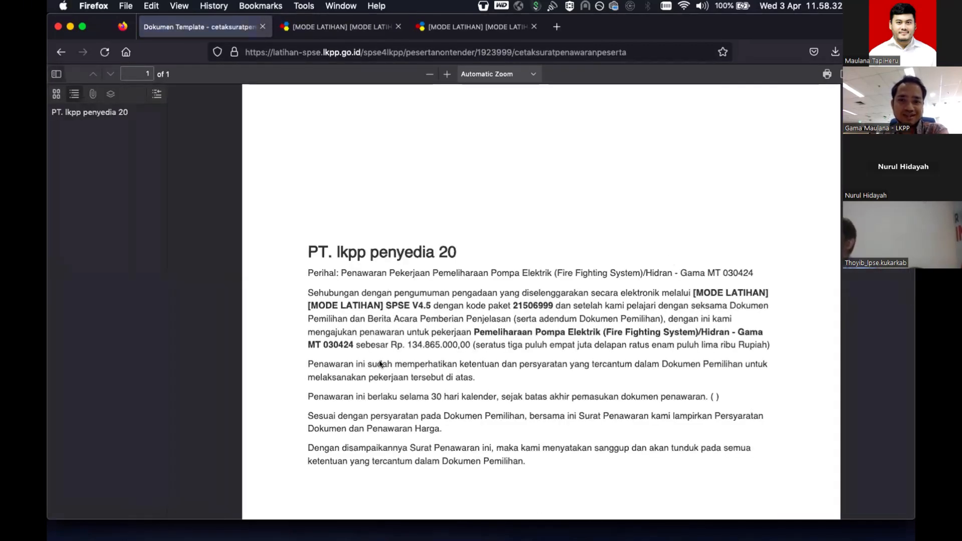
left_click(61, 52)
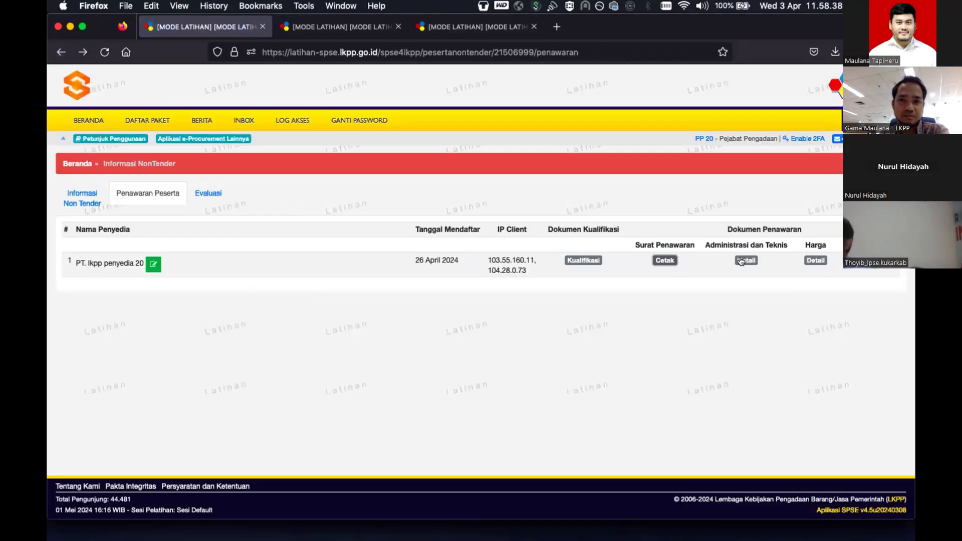
left_click(745, 260)
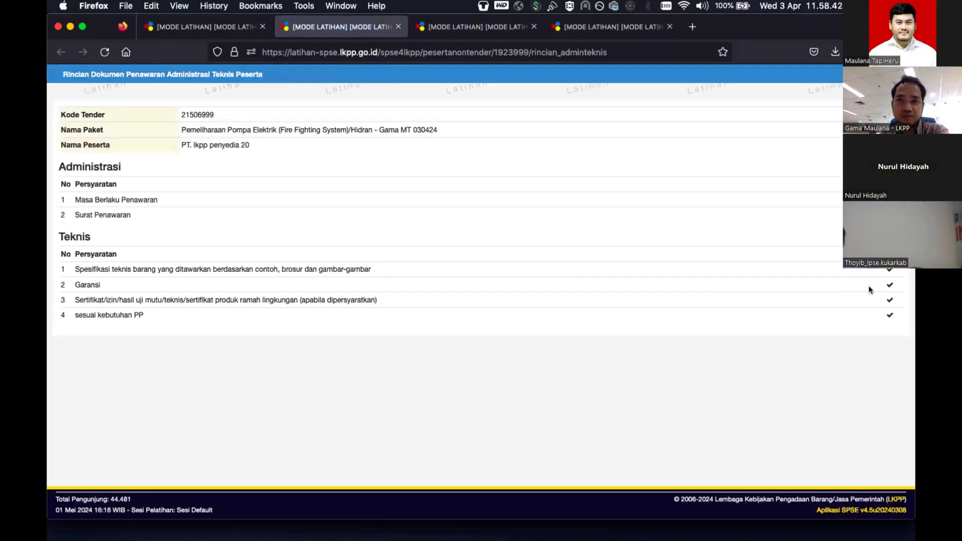
left_click(398, 26)
left_click(810, 261)
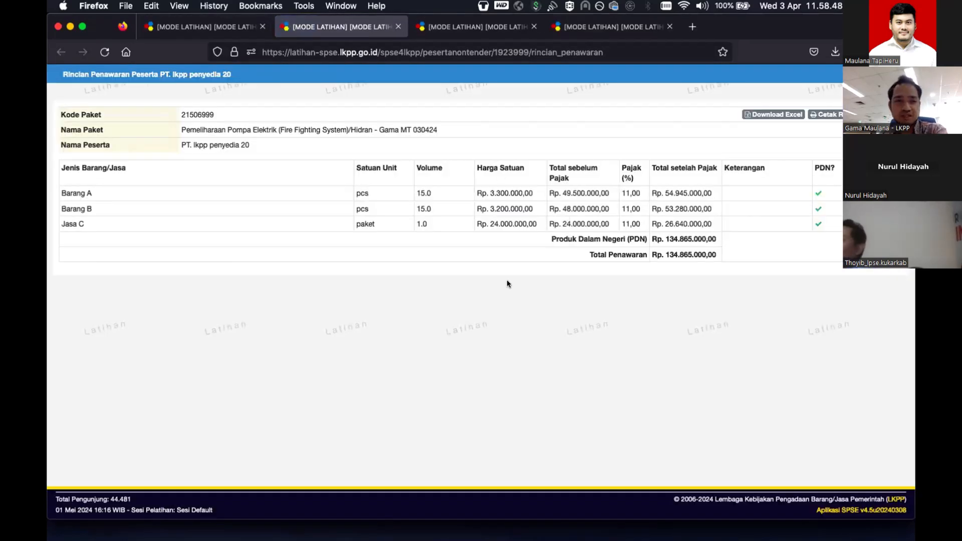
left_click(399, 28)
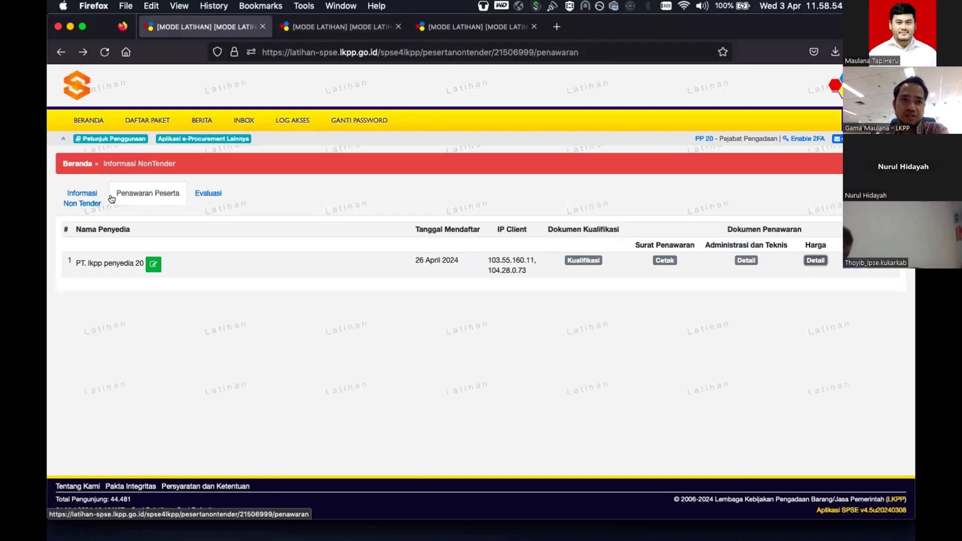
- Check the Informasi Non Tender page, close the qualification preview tab and open a new tab
left_click(69, 201)
scroll(235, 266, "down", 3)
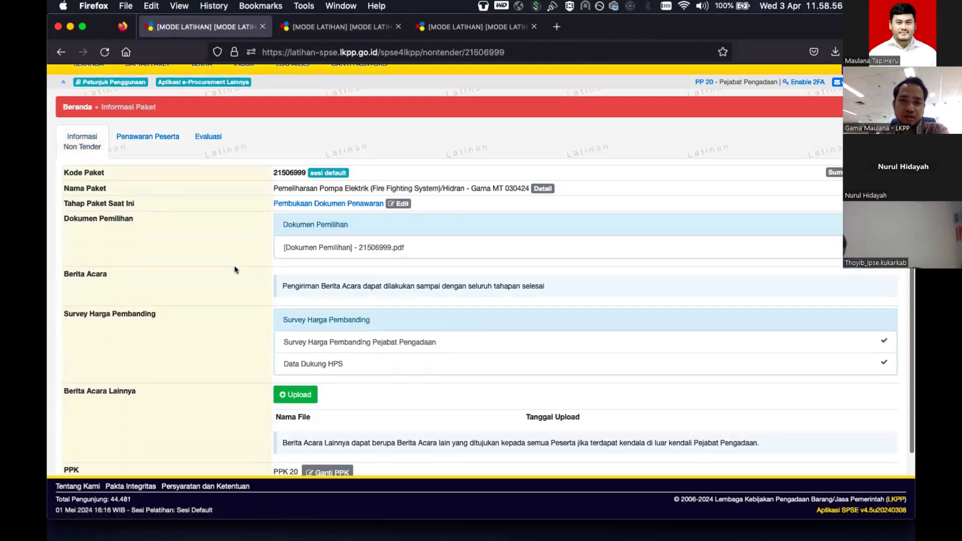
scroll(235, 269, "down", 3)
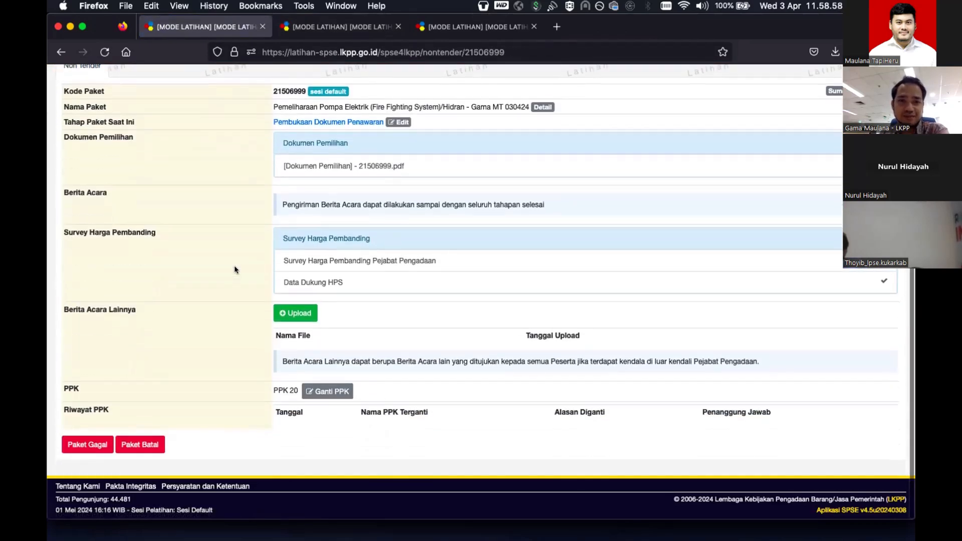
scroll(316, 261, "up", 2)
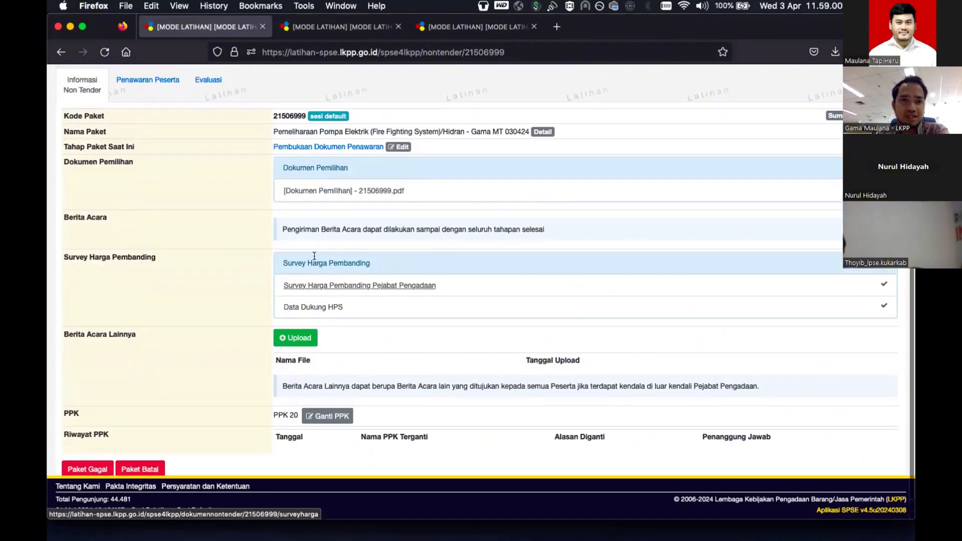
left_click(369, 28)
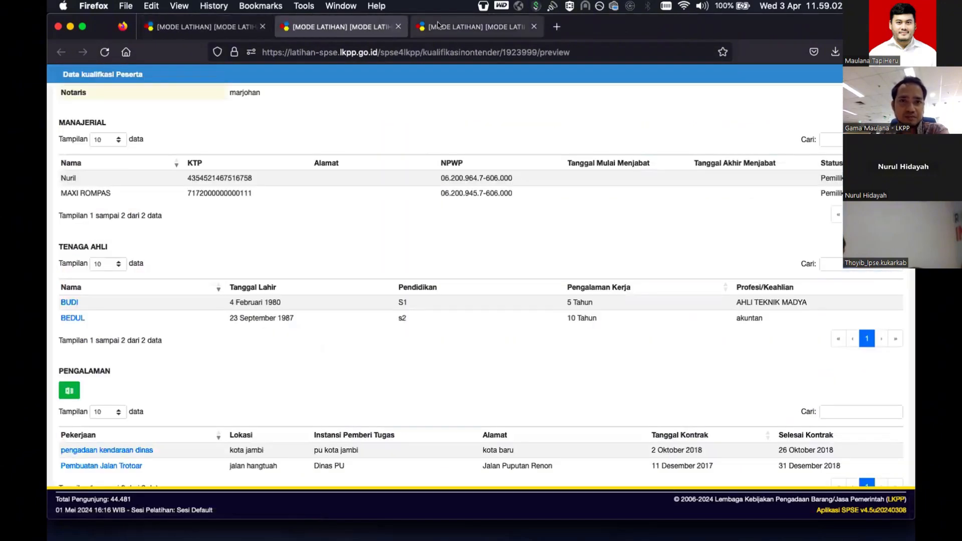
left_click(398, 26)
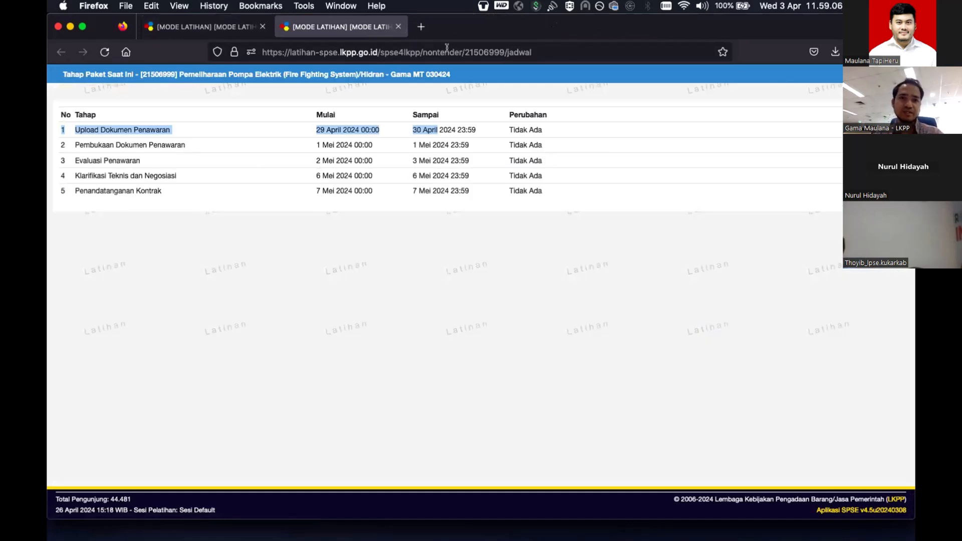
left_click(421, 26)
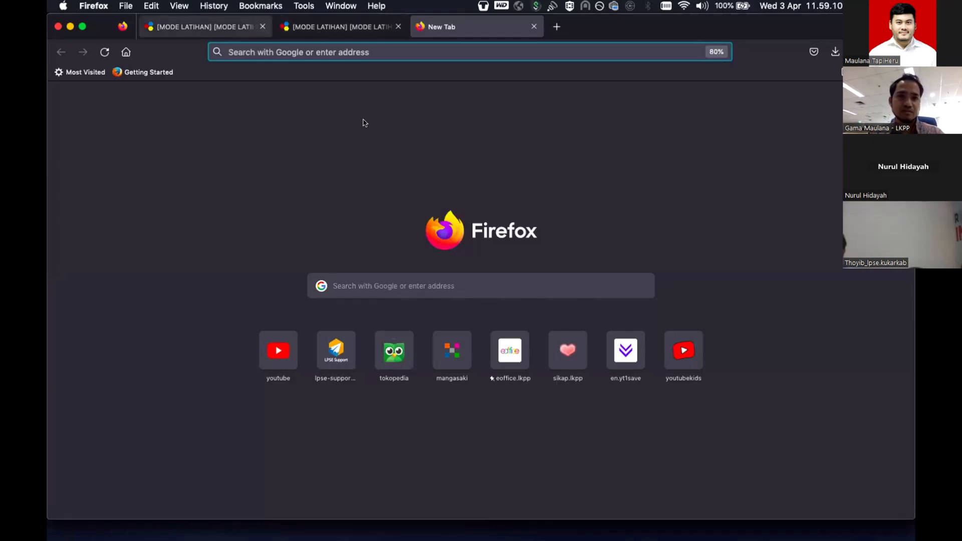
- Back on SPSE, sign in through Non Penyedia as trainer with the security code
left_click(205, 26)
scroll(762, 217, "up", 3)
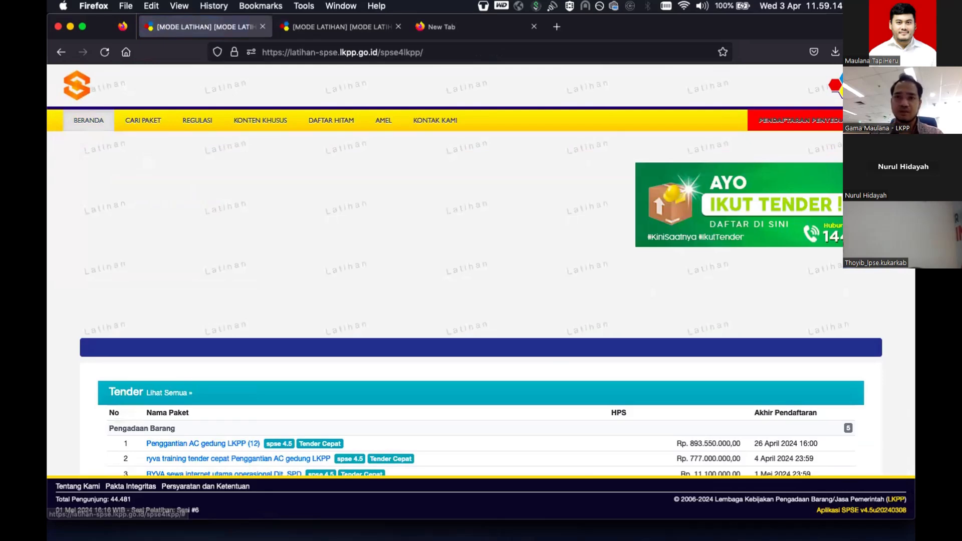
left_click(880, 120)
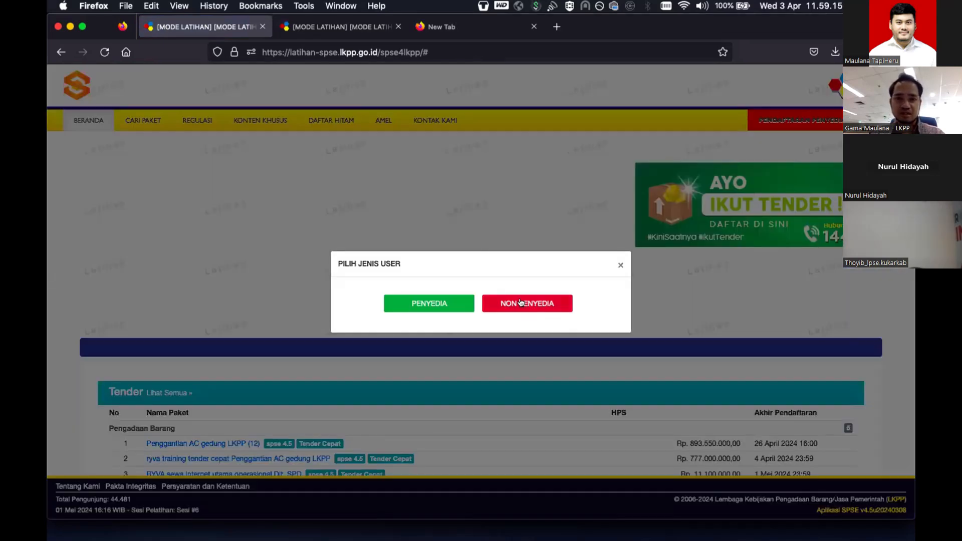
left_click(521, 302)
left_click(469, 260)
type("trainer")
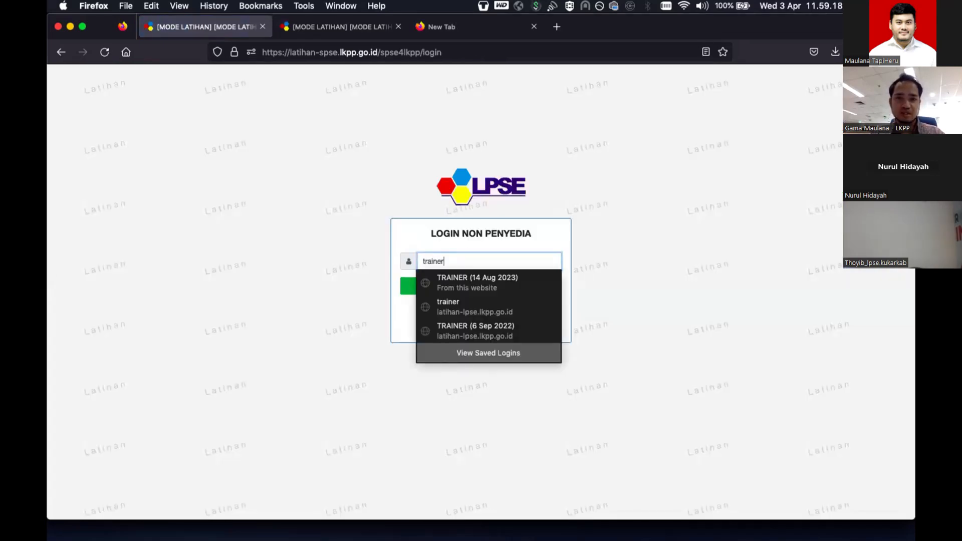
key("Return")
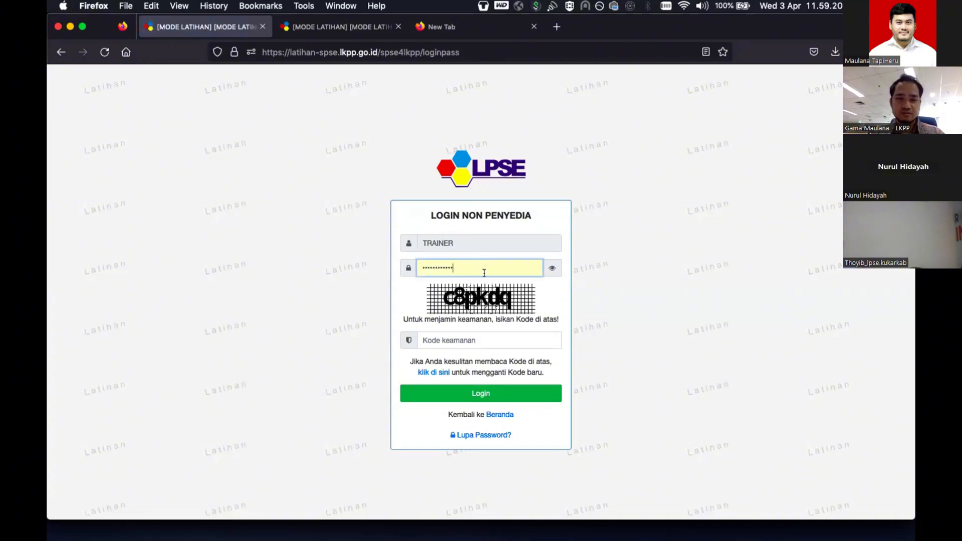
left_click(526, 333)
type("c8pkdq")
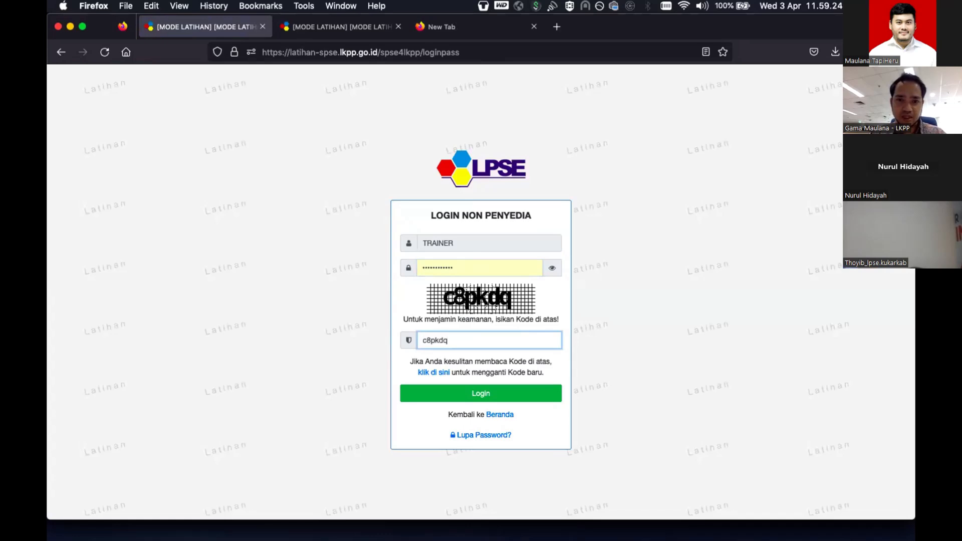
key("Return")
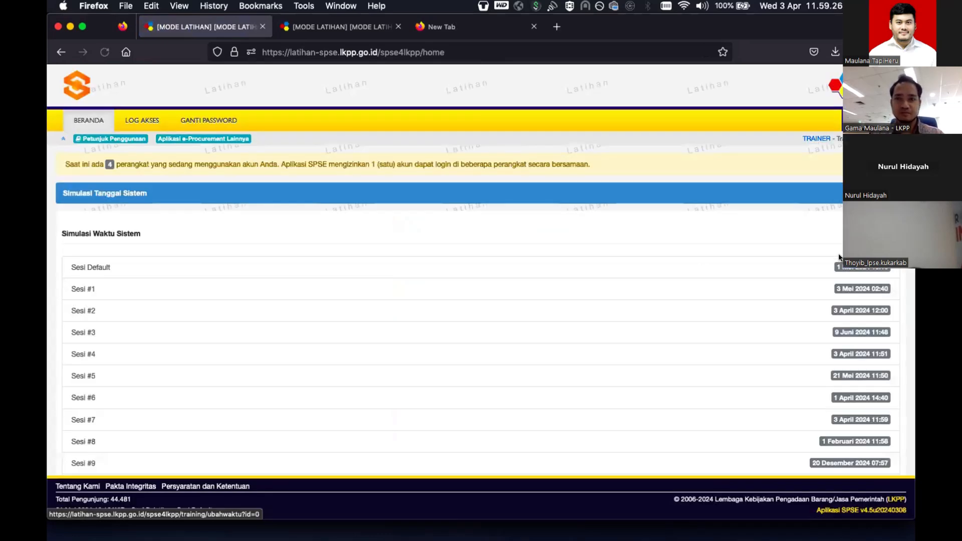
- Move the Sesi Default session date to 3 May 2024 (16:16)
left_click(753, 264)
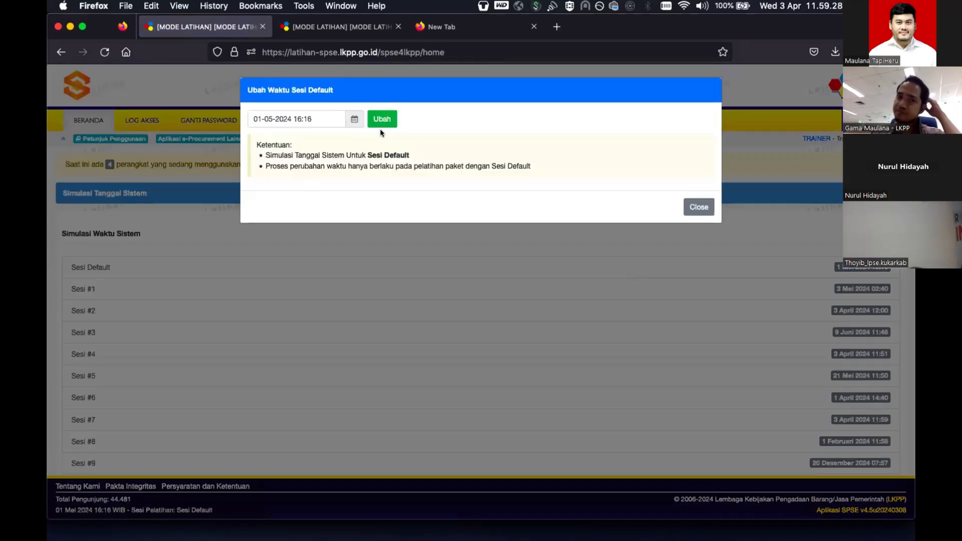
left_click(344, 122)
left_click(356, 167)
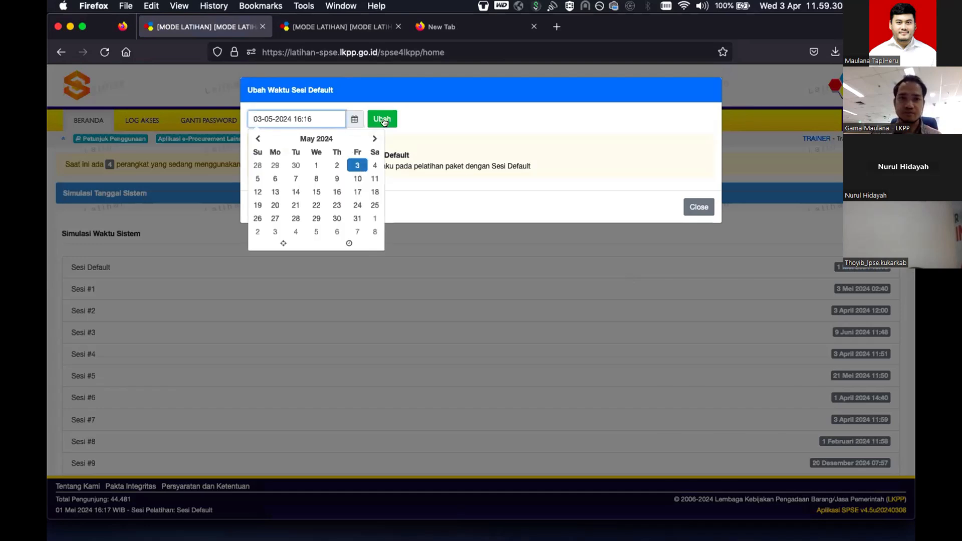
left_click(381, 118)
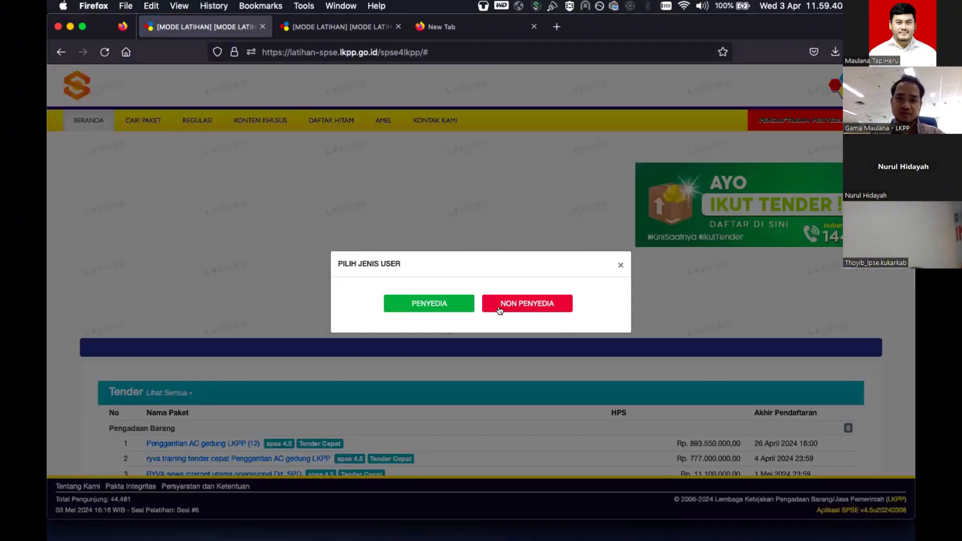
- Sign in as pp20 and open package 21506999's Evaluasi tab listing the Rp 134.865.000,00 offer
left_click(500, 307)
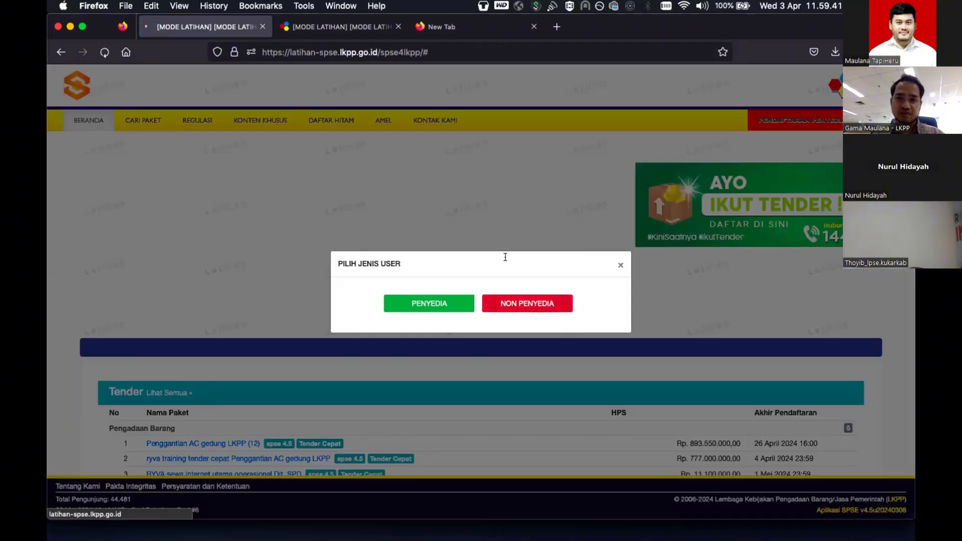
type("pp20")
key("Return")
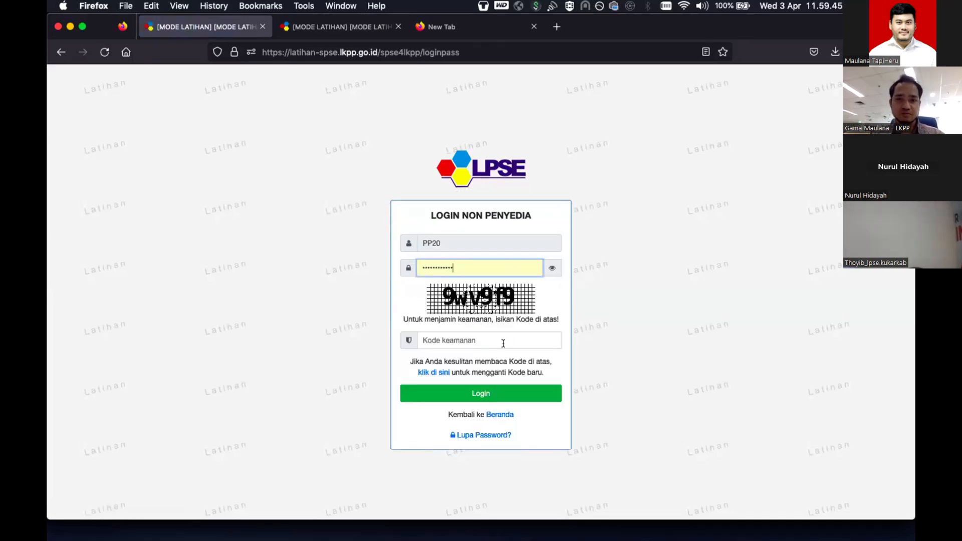
left_click(503, 344)
type("9wv9")
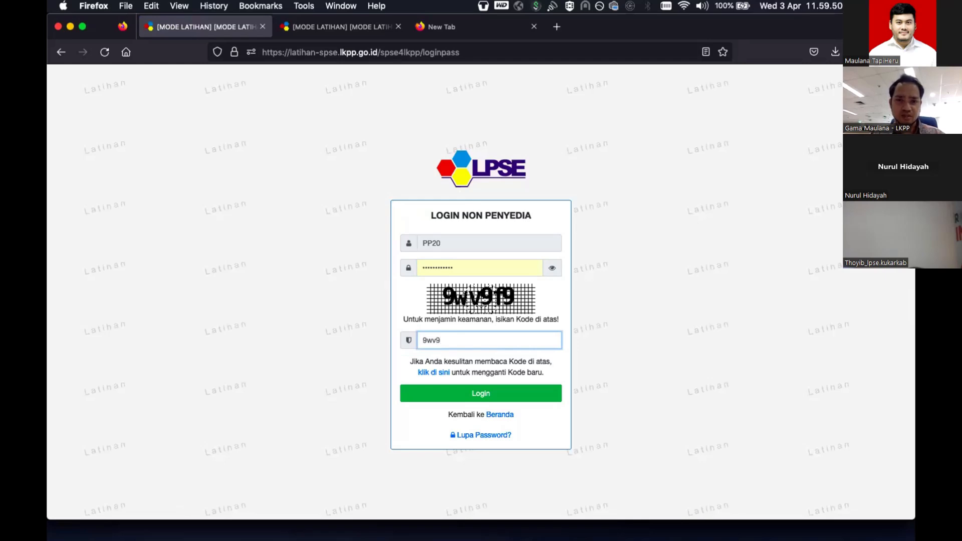
type("f9")
key("Return")
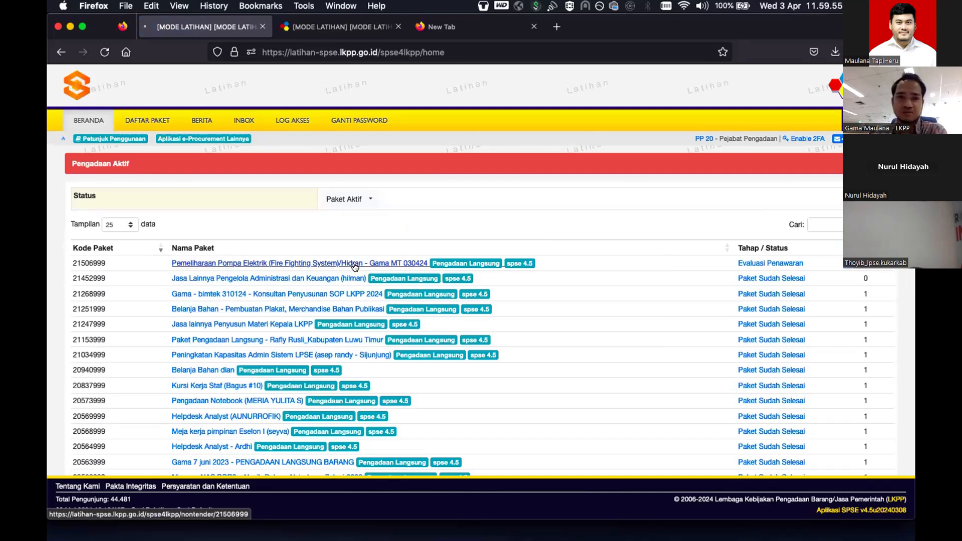
left_click(355, 266)
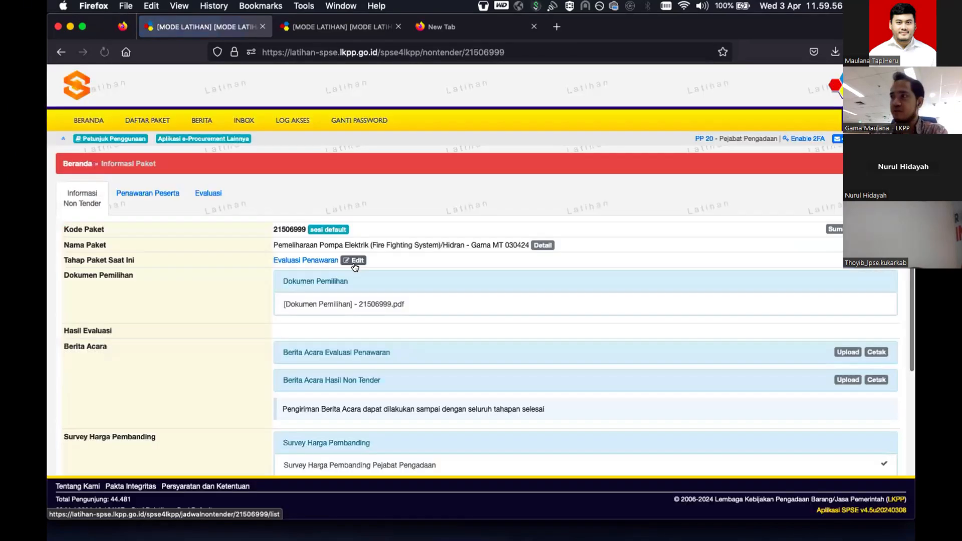
left_click(212, 191)
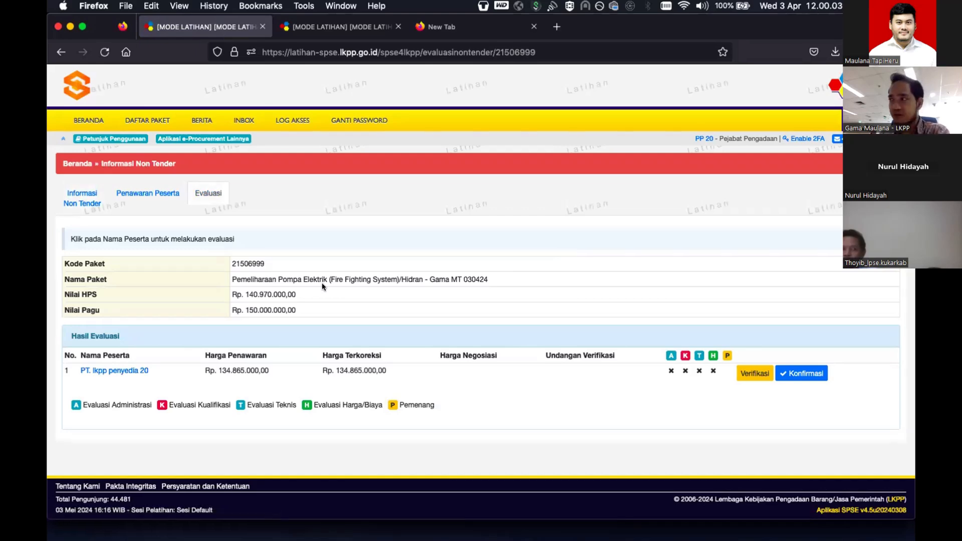
- Pass PT. lkpp penyedia 20's administrative evaluation by marking Surat Penawaran as met
left_click(135, 365)
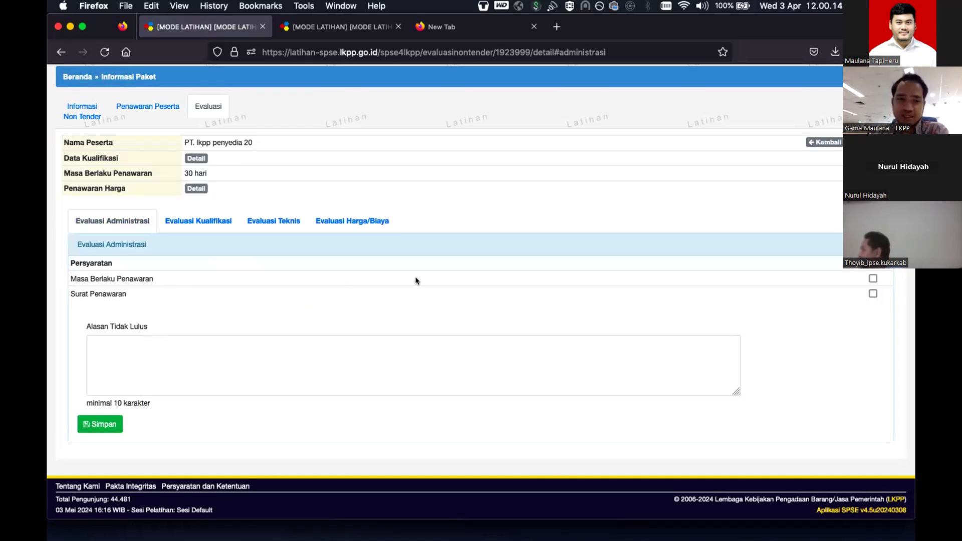
left_click(872, 294)
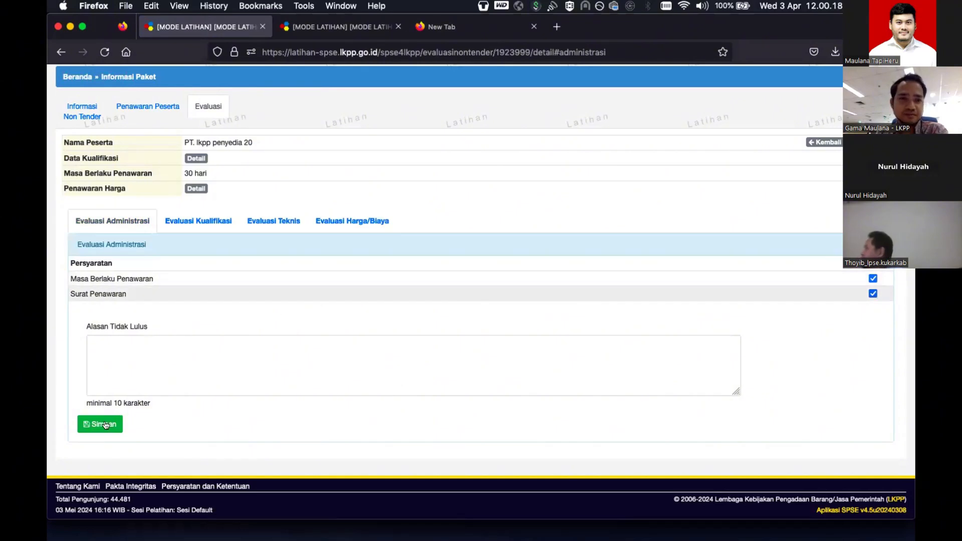
left_click(105, 424)
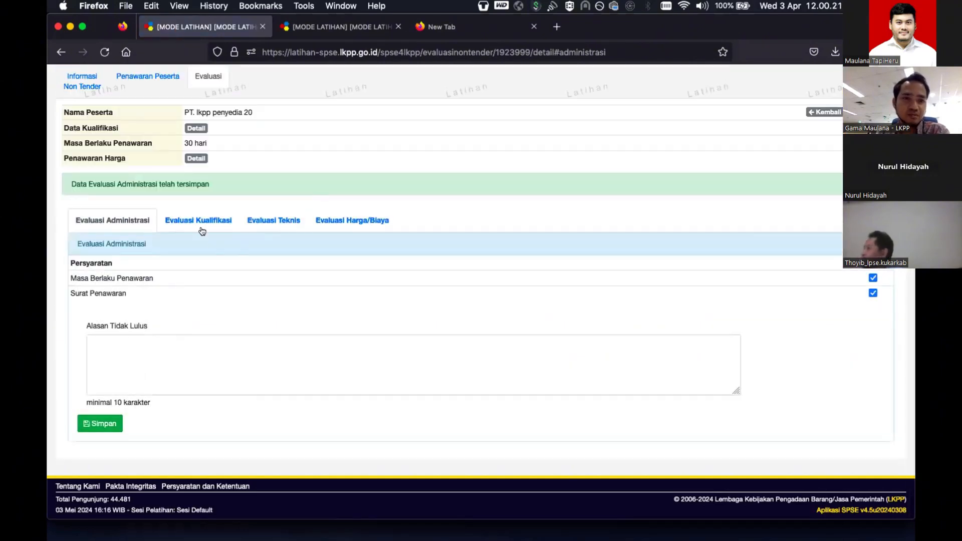
- Validate KSWP tax status and mark business licence, tax status, premises and legal capacity as met
left_click(205, 225)
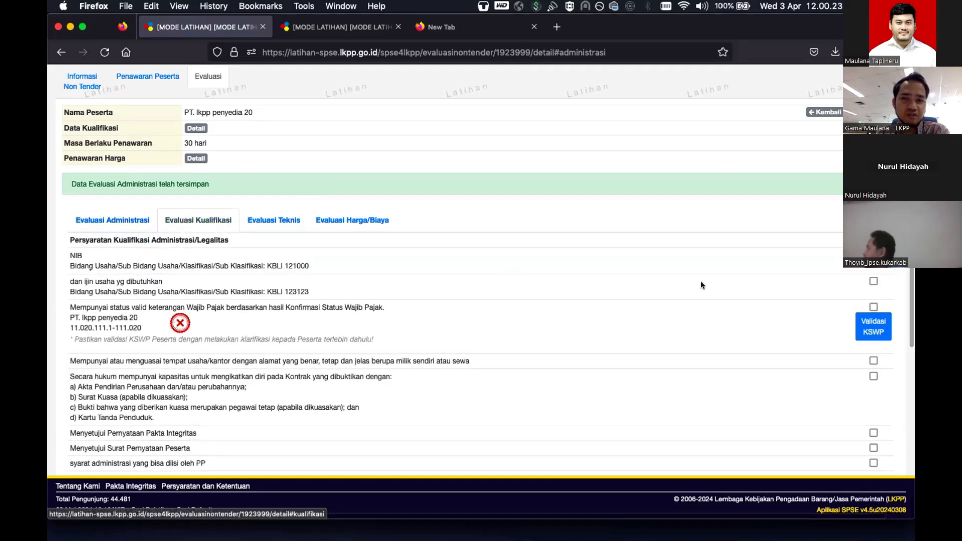
left_click(873, 281)
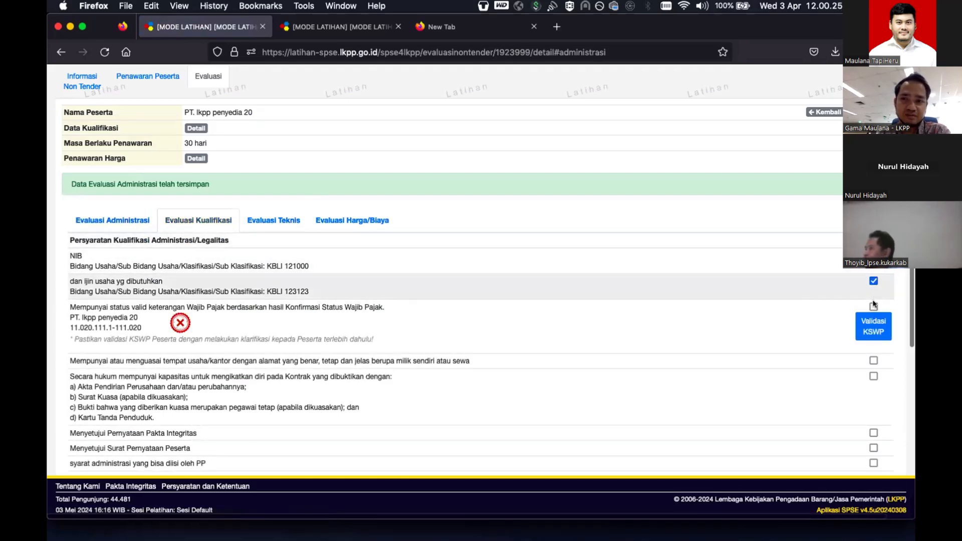
left_click(871, 323)
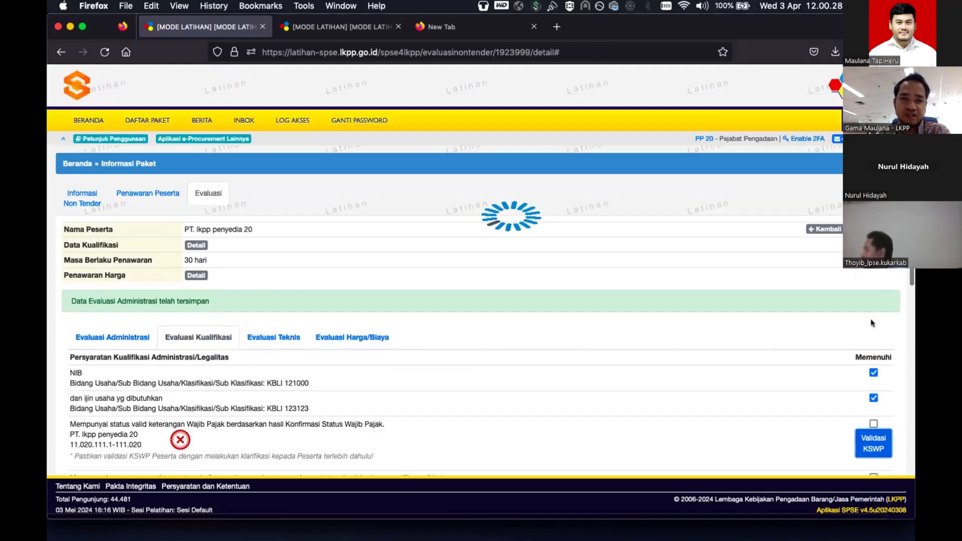
scroll(870, 323, "down", 3)
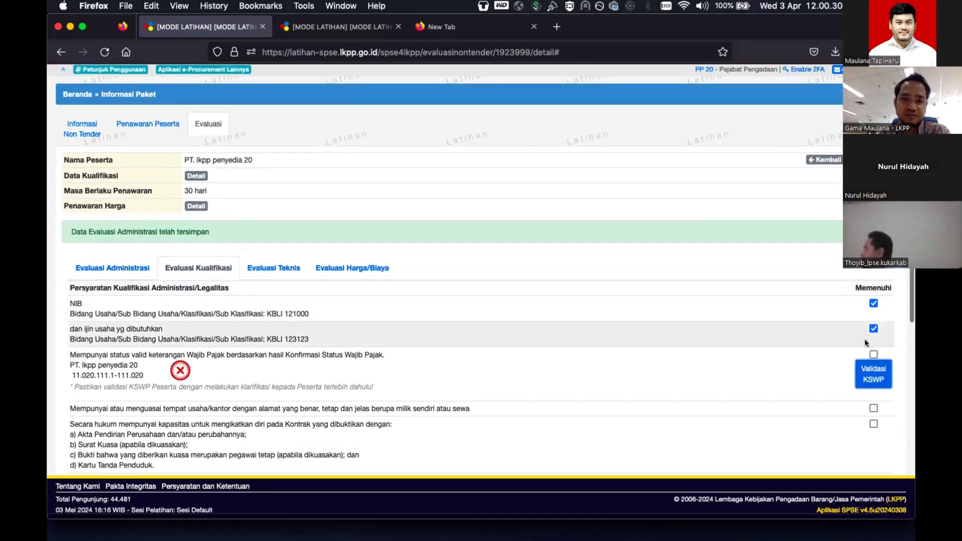
left_click(871, 355)
scroll(872, 351, "down", 4)
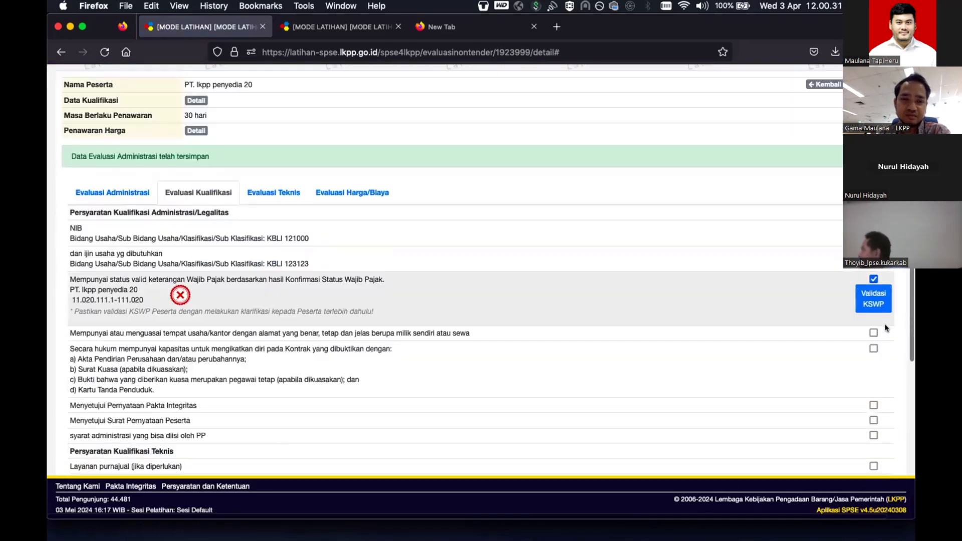
left_click(873, 311)
left_click(873, 326)
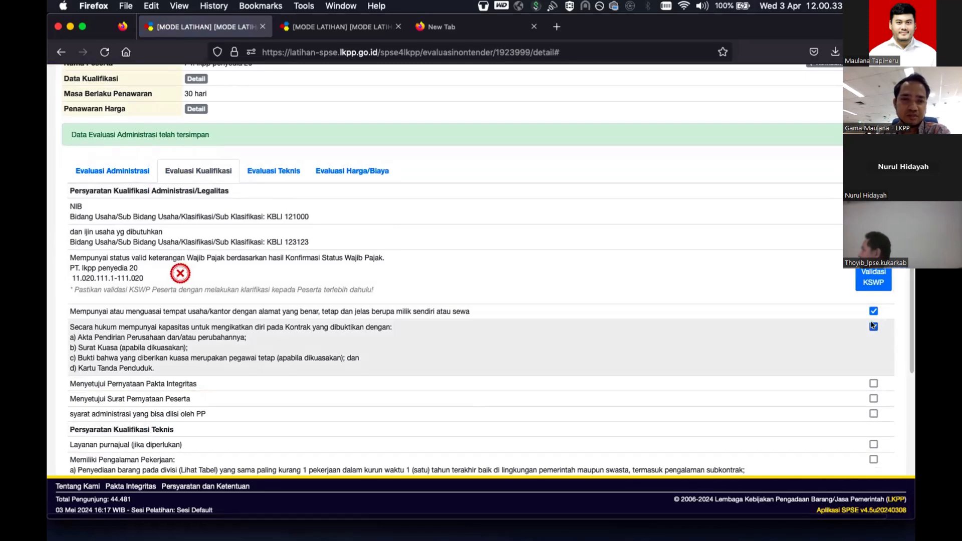
- Mark integrity pact, participant statement, PP-filled, after-sales and work experience requirements met, then save
scroll(872, 326, "down", 2)
left_click(873, 330)
left_click(872, 345)
left_click(873, 359)
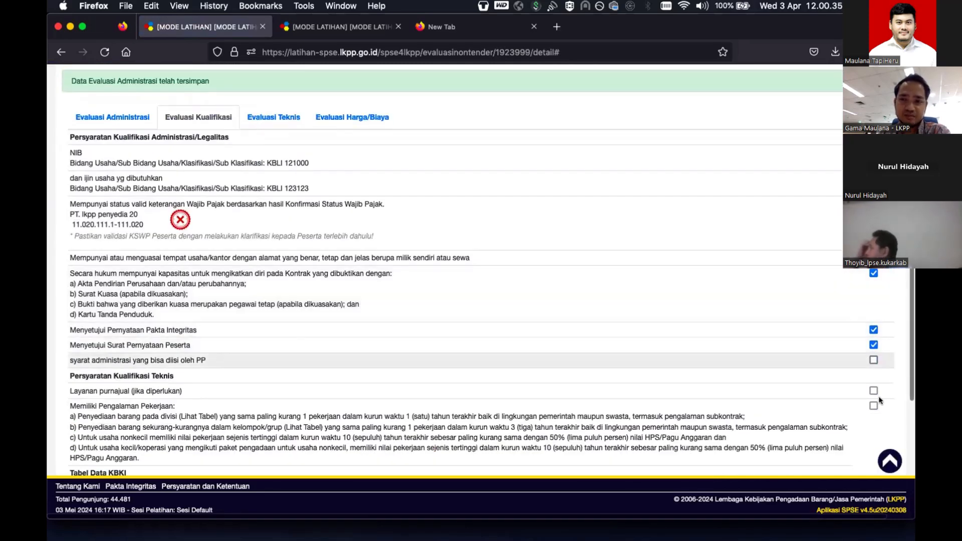
left_click(873, 391)
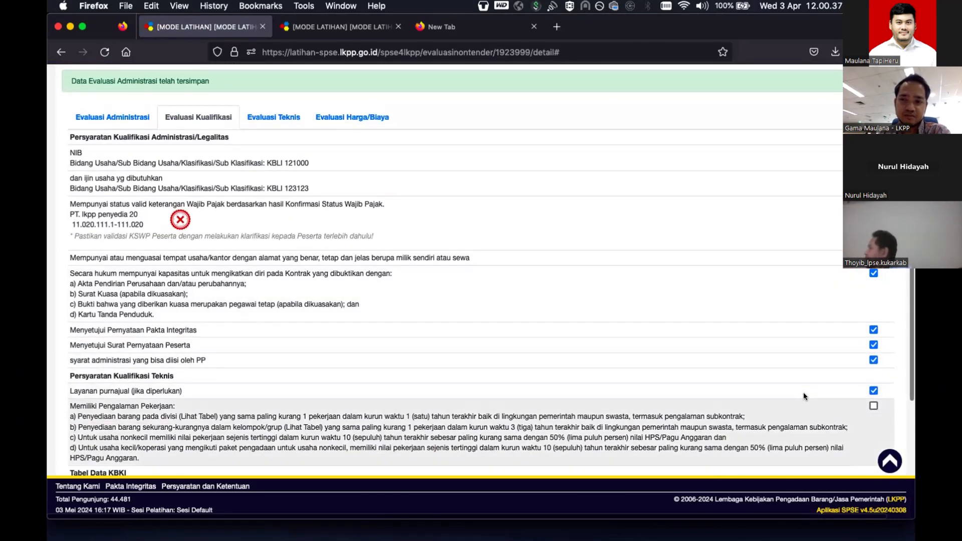
left_click(873, 406)
scroll(702, 391, "down", 3)
scroll(563, 388, "down", 5)
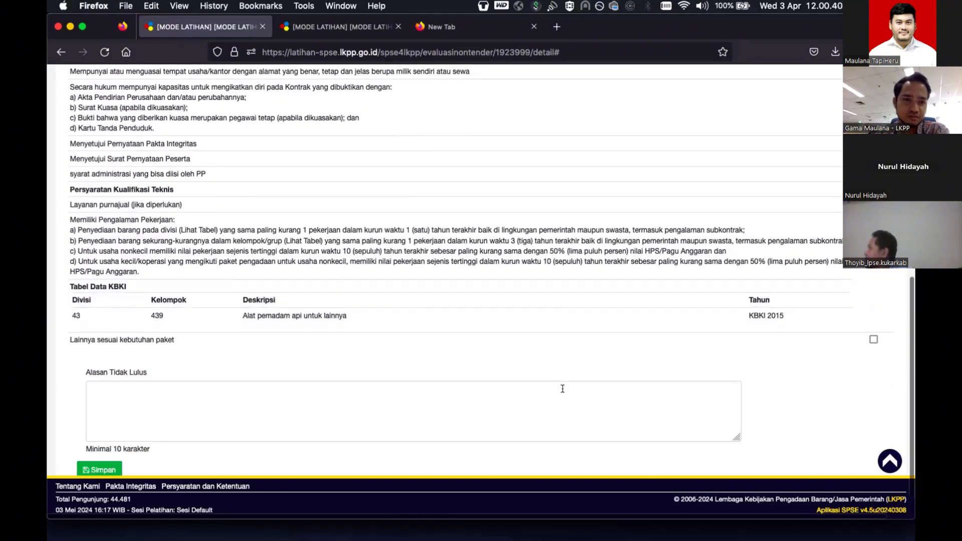
left_click(111, 432)
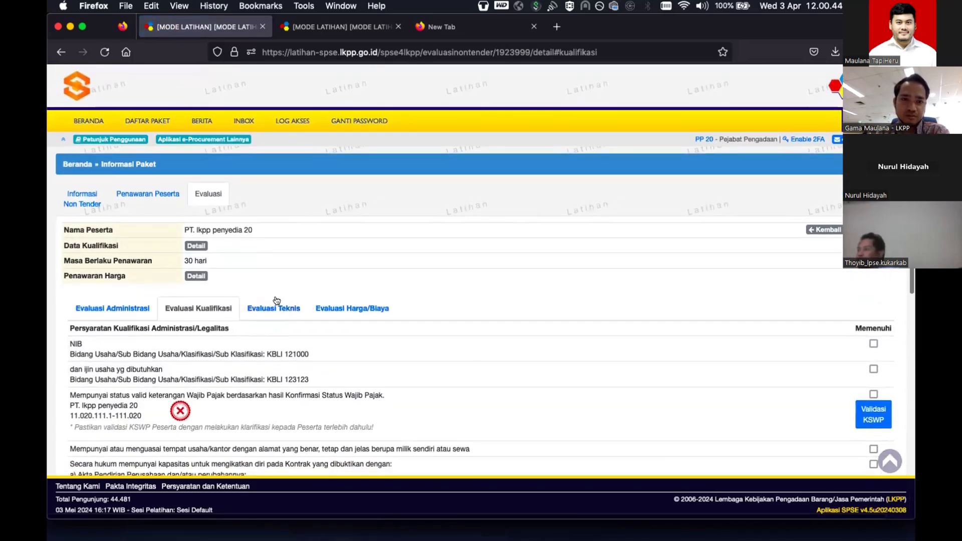
- Pass the technical evaluation with the certificate and test results requirement marked as met
left_click(275, 307)
scroll(175, 339, "down", 3)
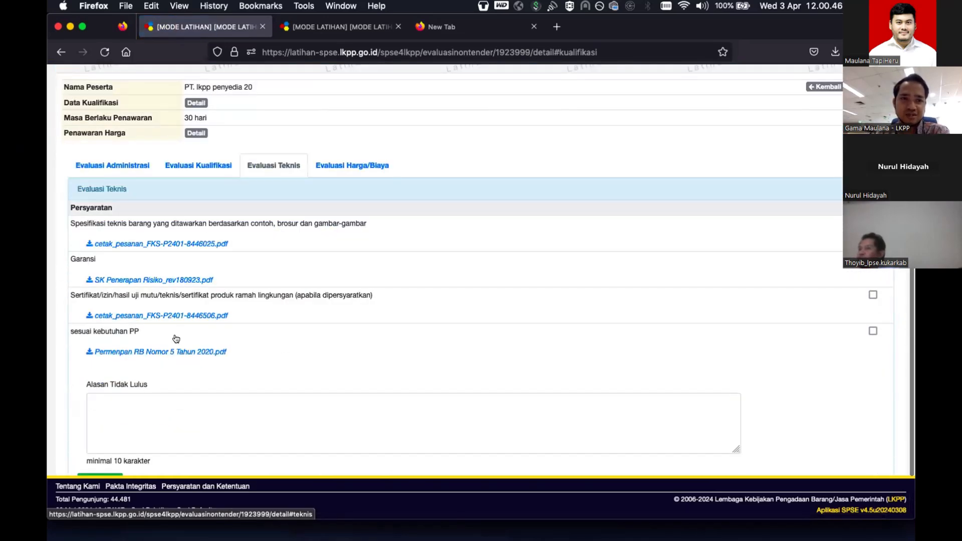
scroll(176, 339, "down", 1)
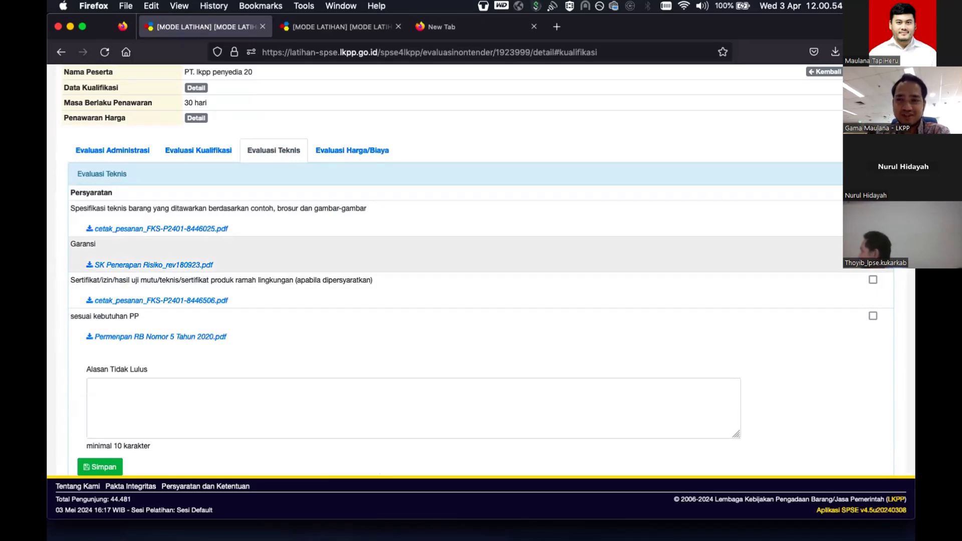
left_click(872, 279)
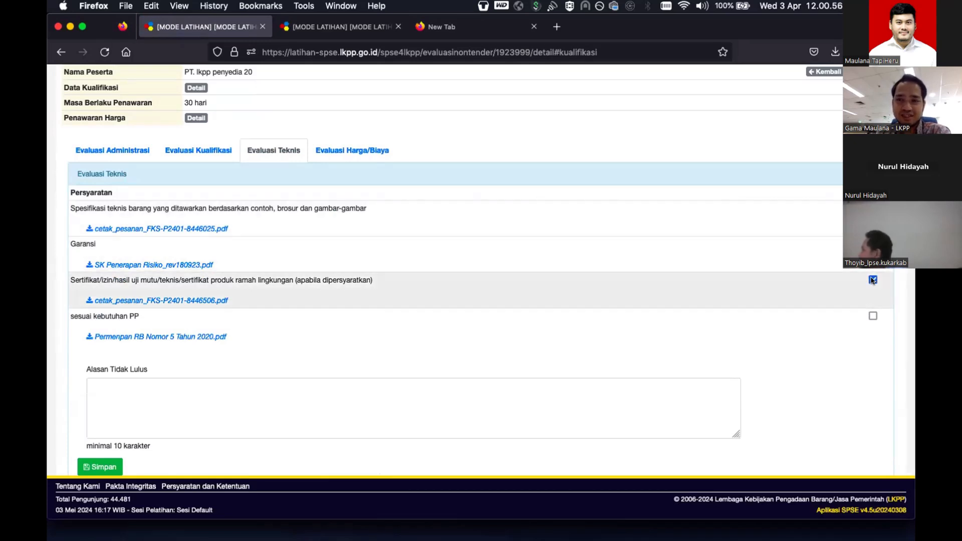
left_click(101, 467)
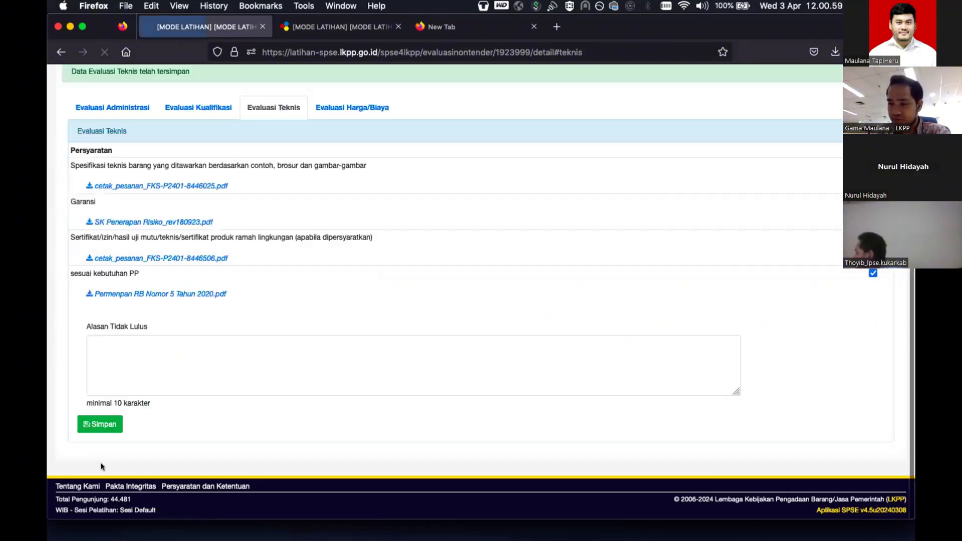
scroll(101, 466, "up", 5)
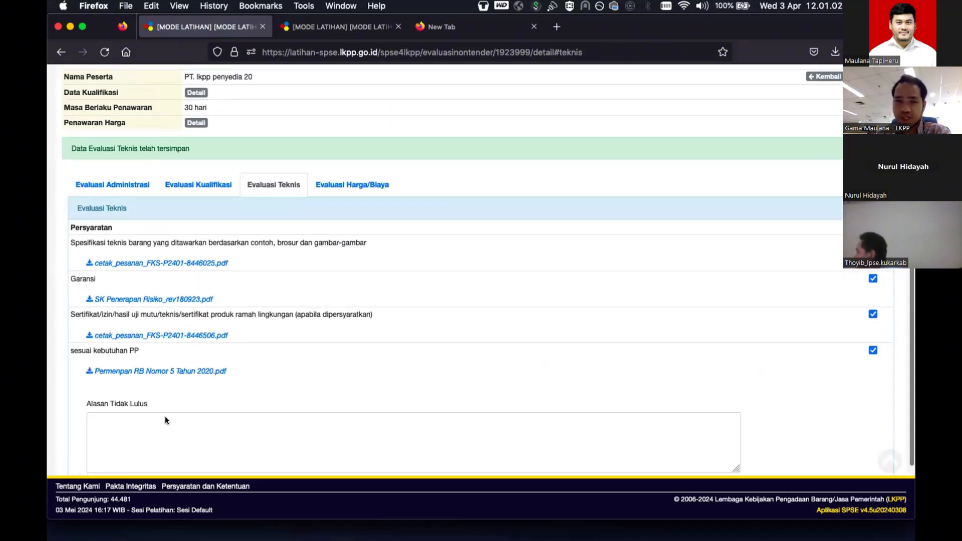
- Mark the price evaluation Lulus with a corrected price of 98.300.000,00 and save
left_click(360, 241)
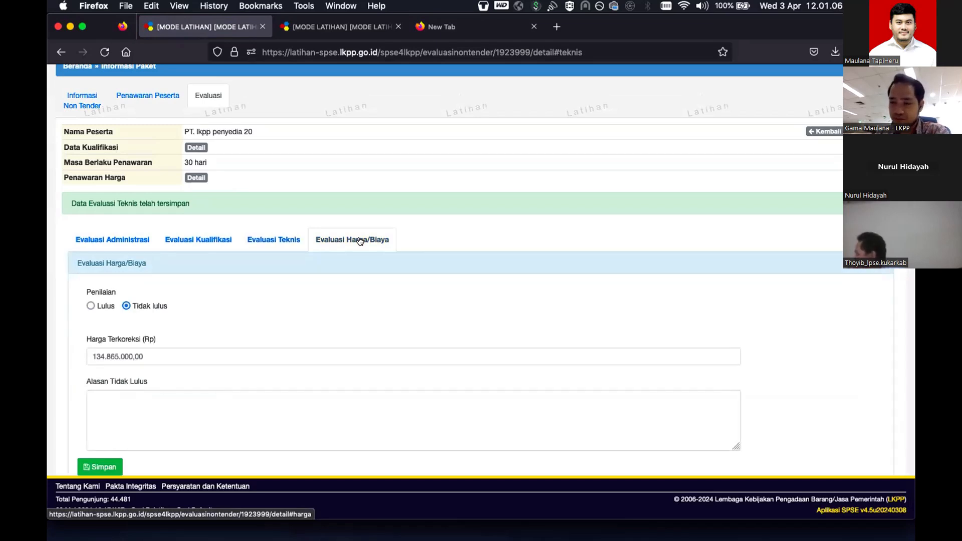
left_click(91, 305)
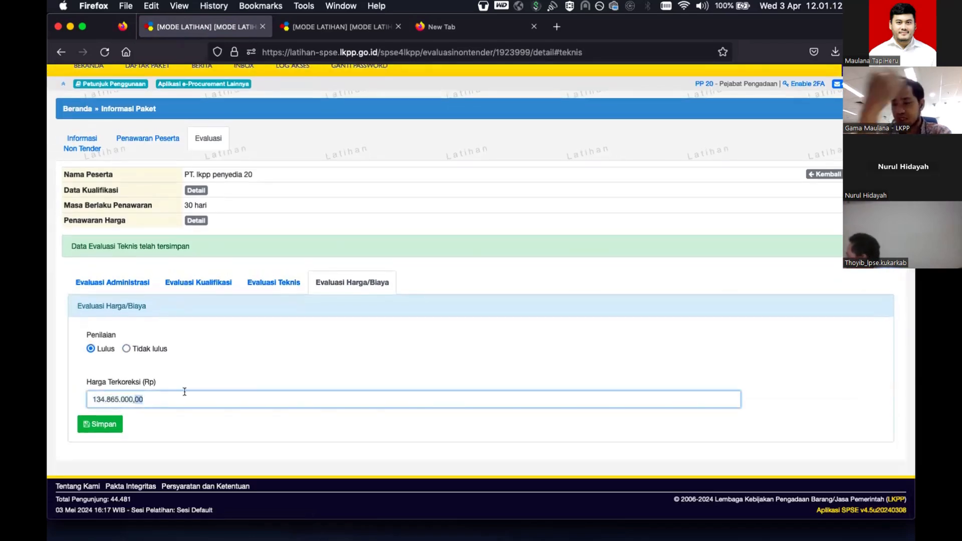
type("115000000")
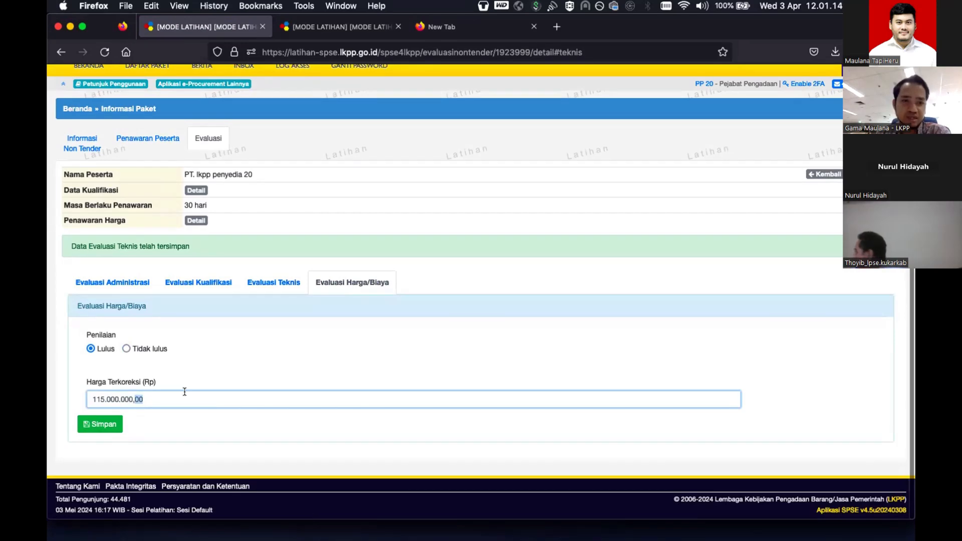
type("98300000")
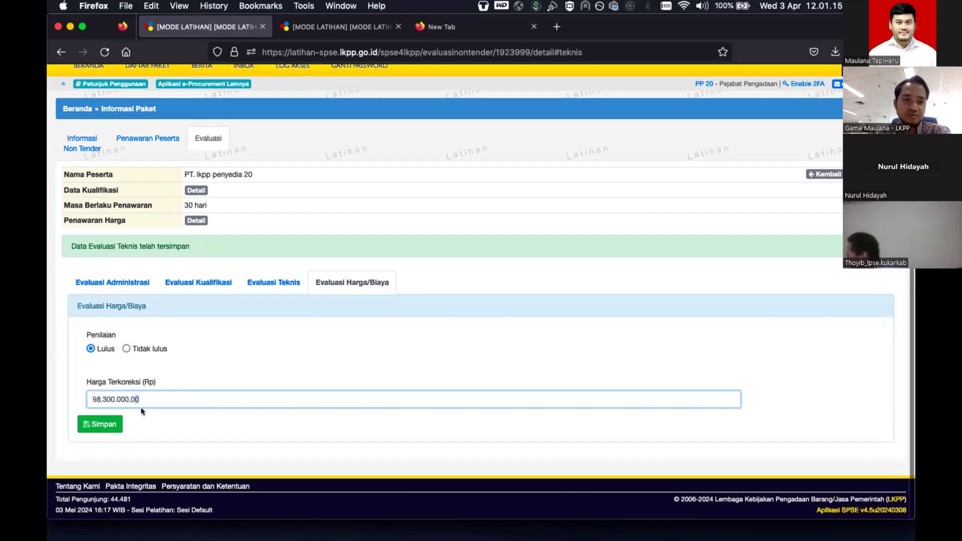
left_click(106, 426)
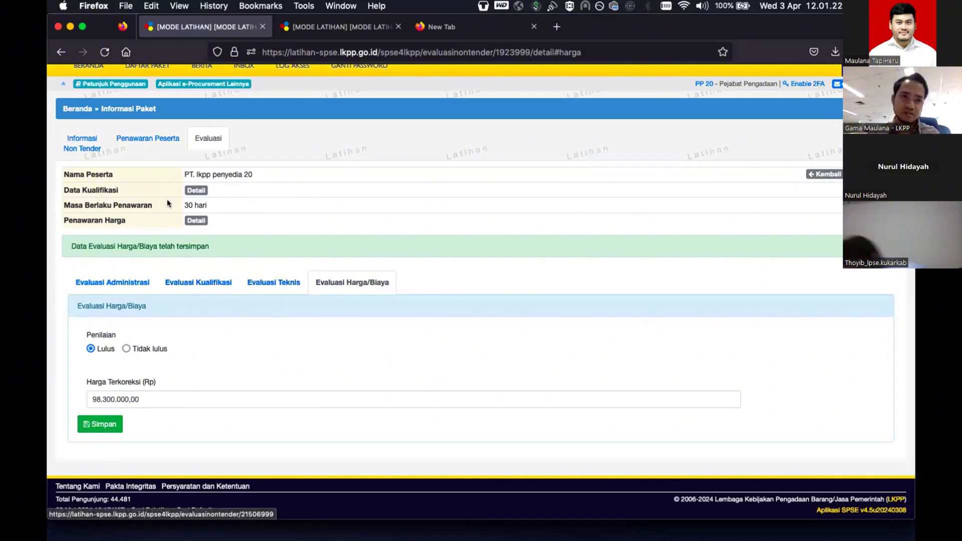
- Reopen PT. lkpp penyedia 20's qualification checklist and mark business premises and legal capacity as met
left_click(205, 137)
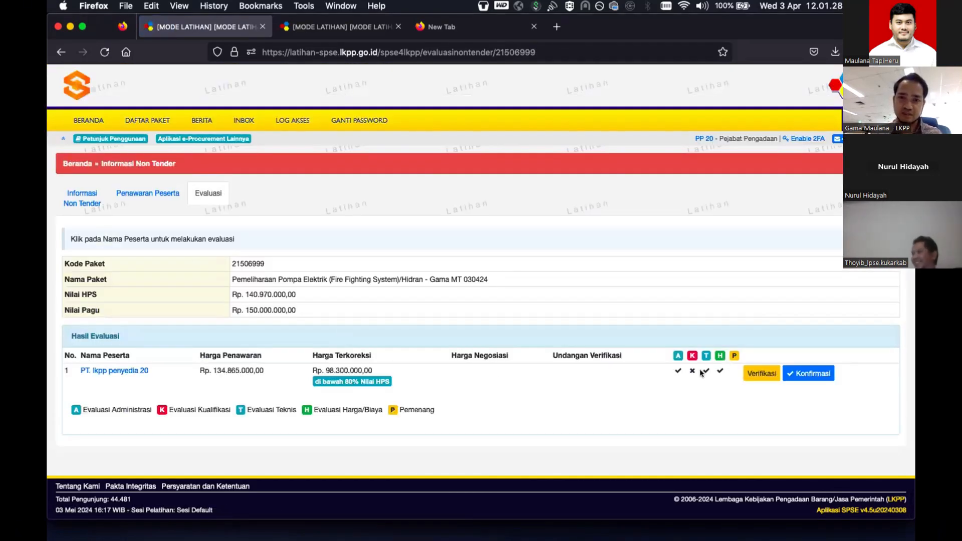
left_click(130, 370)
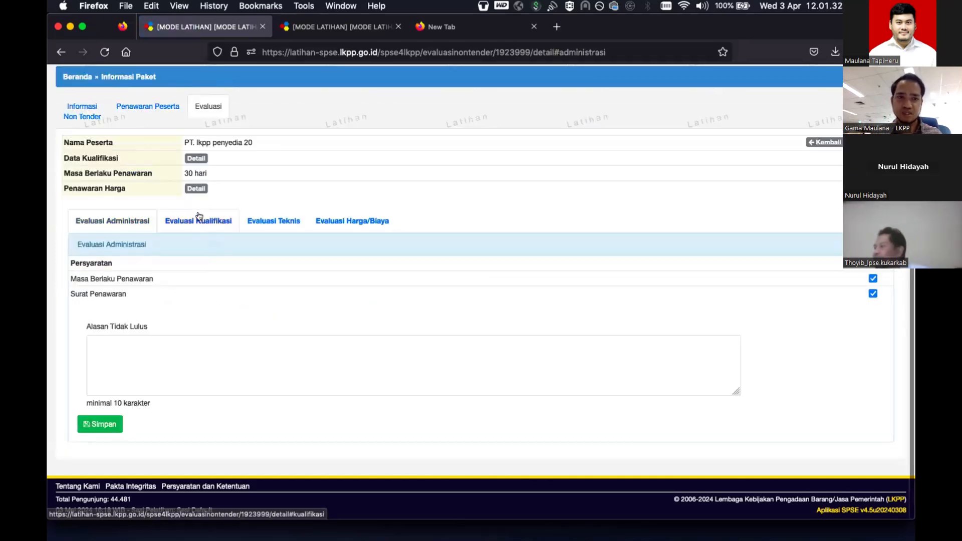
left_click(199, 220)
scroll(787, 195, "down", 3)
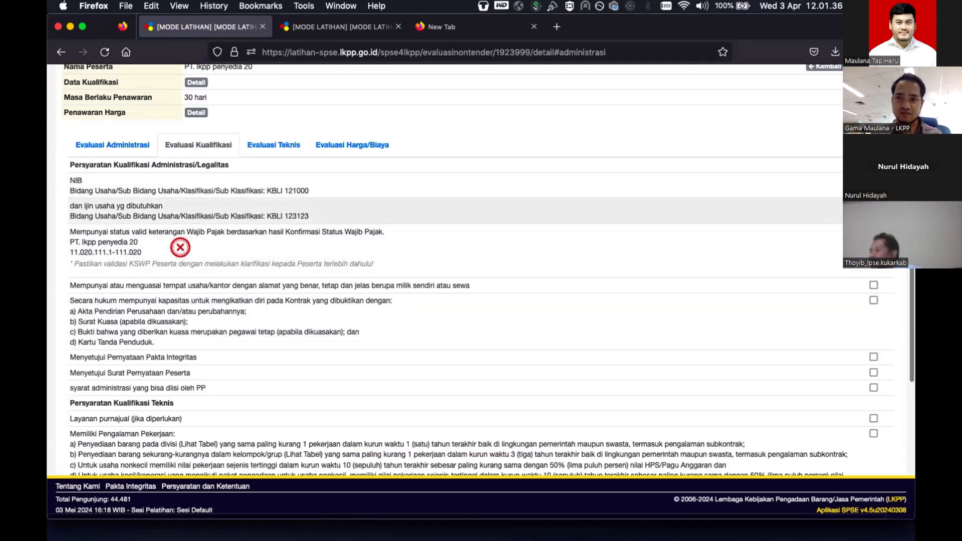
left_click(873, 284)
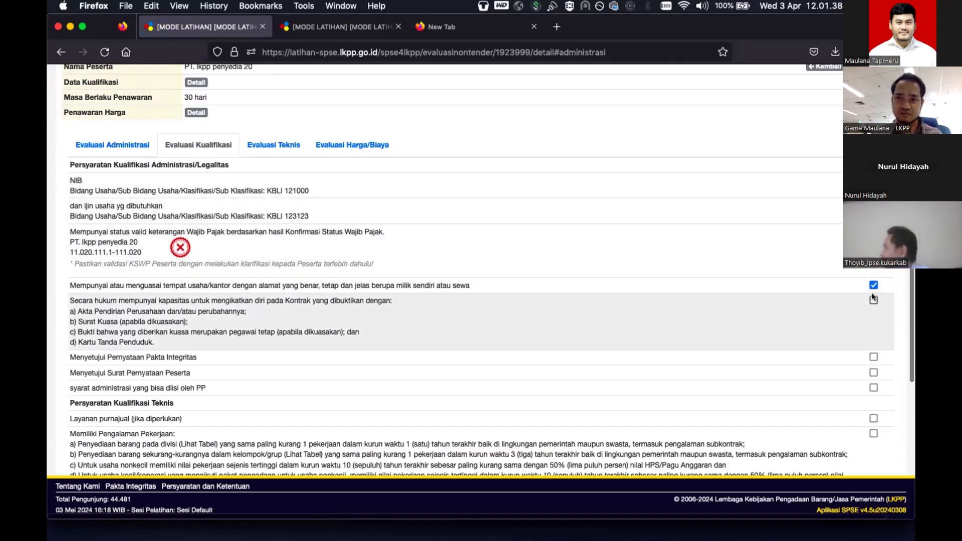
left_click(873, 299)
scroll(873, 295, "down", 3)
- Mark integrity pact, statement, PP-filled, after-sales, experience and package-specific requirements met, save, and return to Evaluasi
left_click(873, 269)
left_click(873, 284)
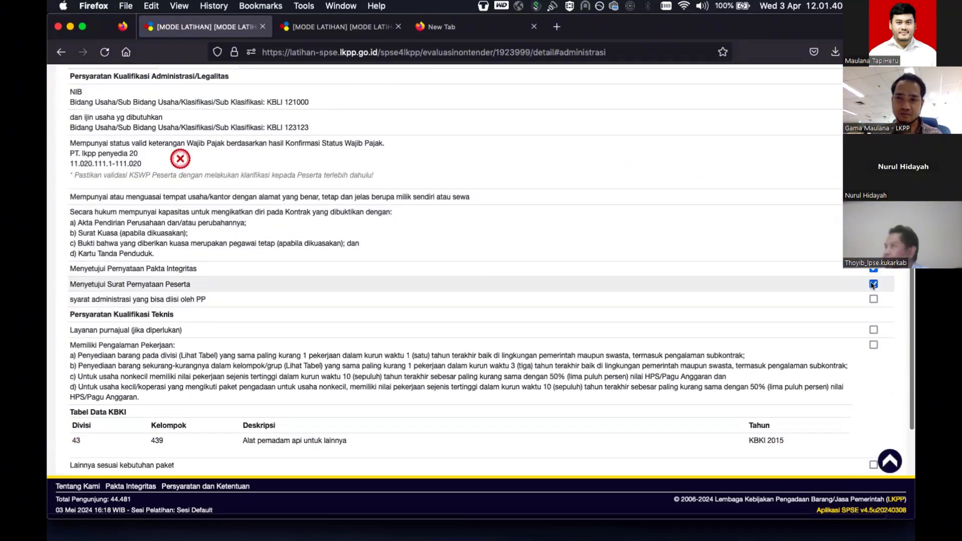
left_click(873, 299)
left_click(873, 330)
left_click(873, 344)
scroll(872, 347, "down", 1)
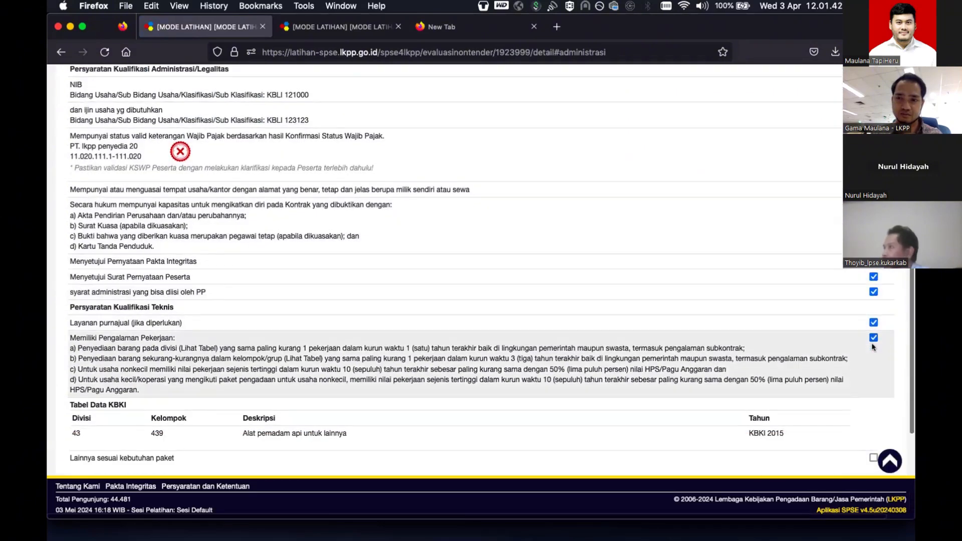
scroll(872, 347, "down", 5)
left_click(873, 299)
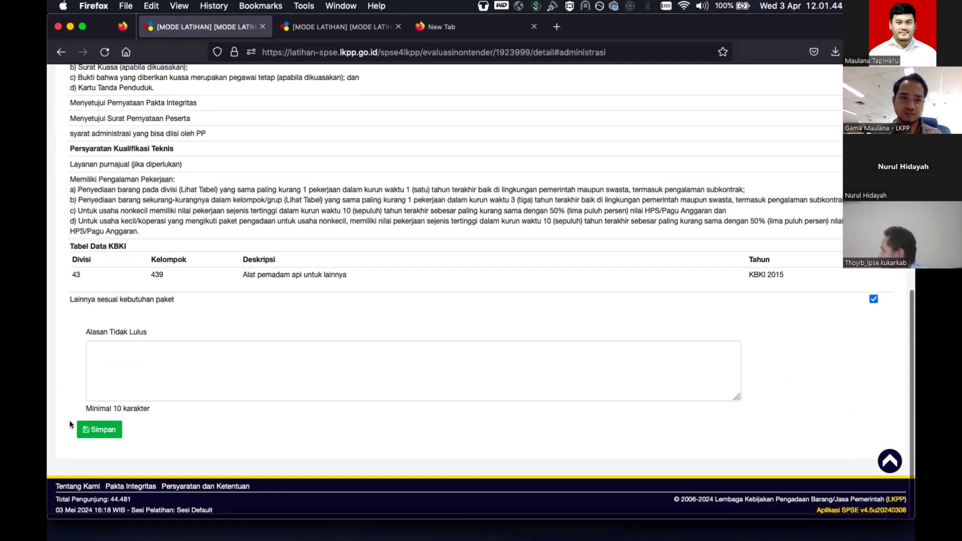
left_click(91, 429)
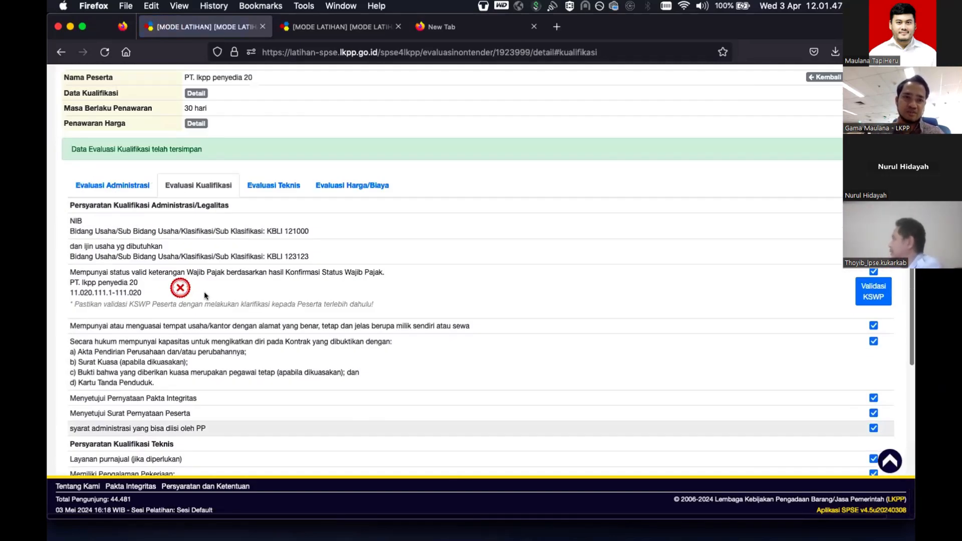
scroll(205, 296, "up", 3)
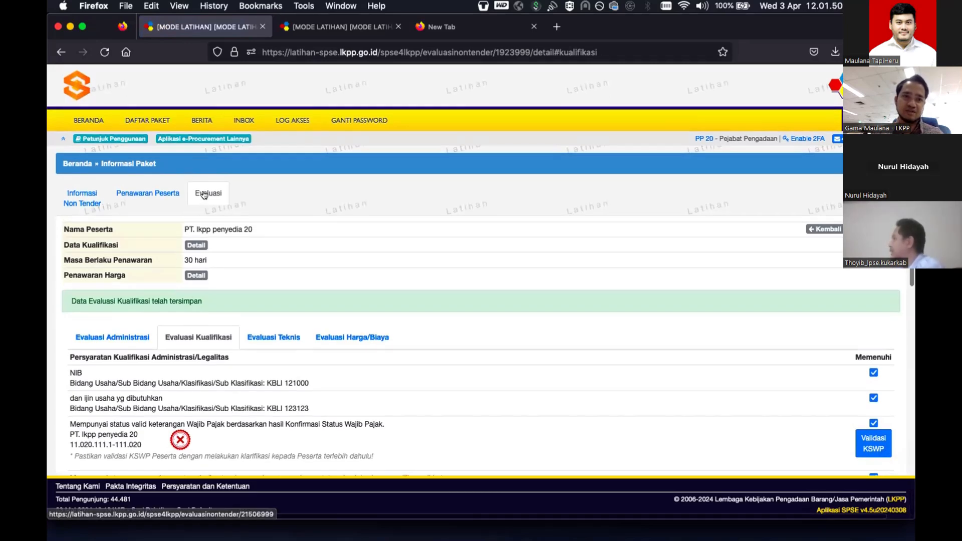
left_click(204, 195)
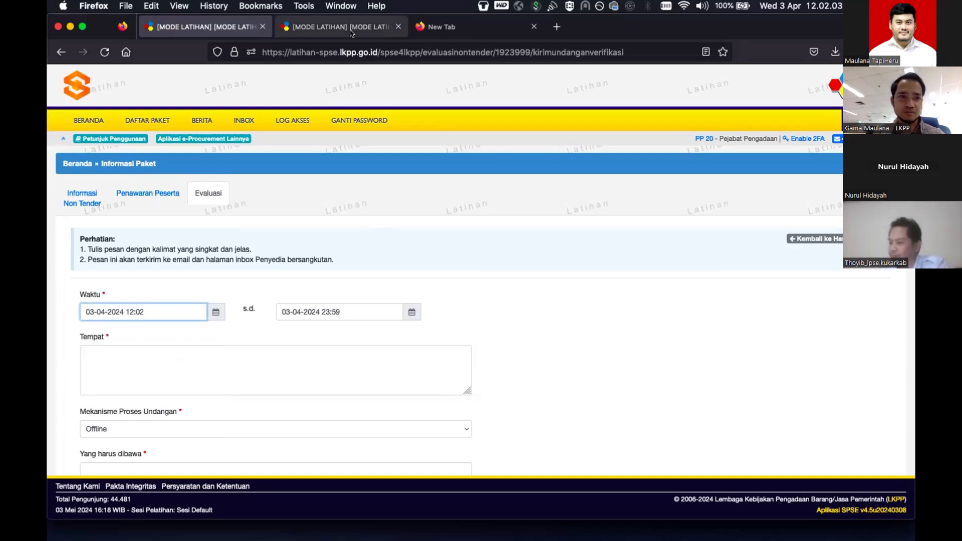
- Check the package schedule, then set the invitation's start and end dates to 6 May 2024
left_click(351, 30)
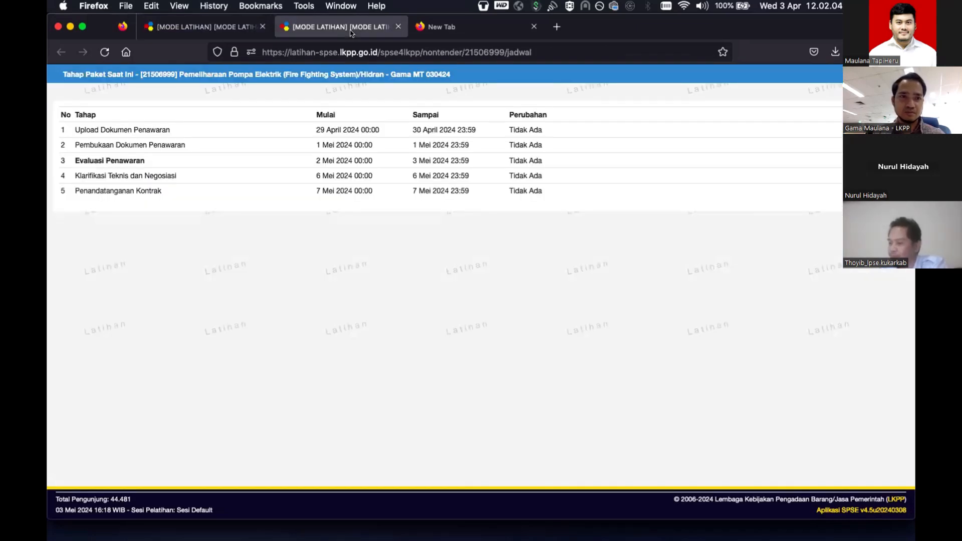
left_click(216, 26)
left_click(216, 312)
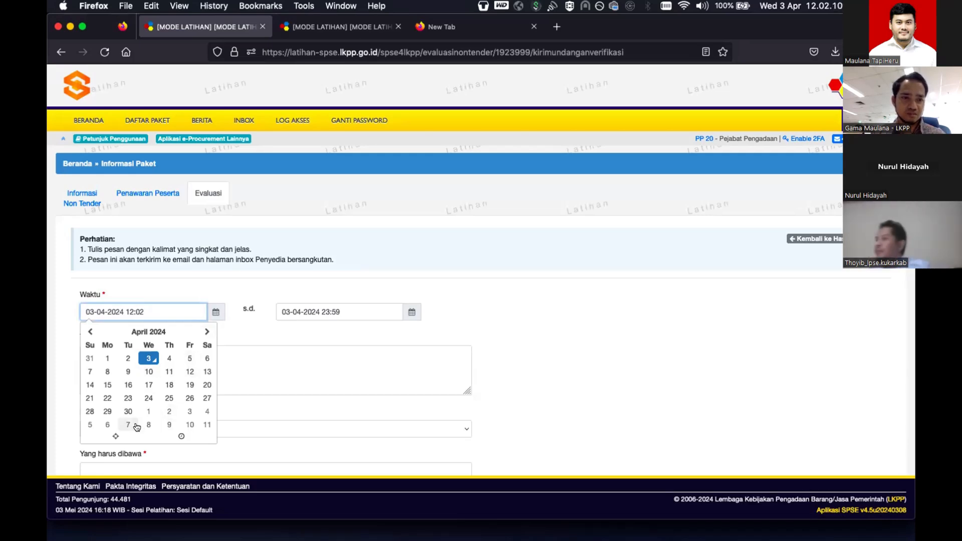
left_click(107, 424)
left_click(362, 312)
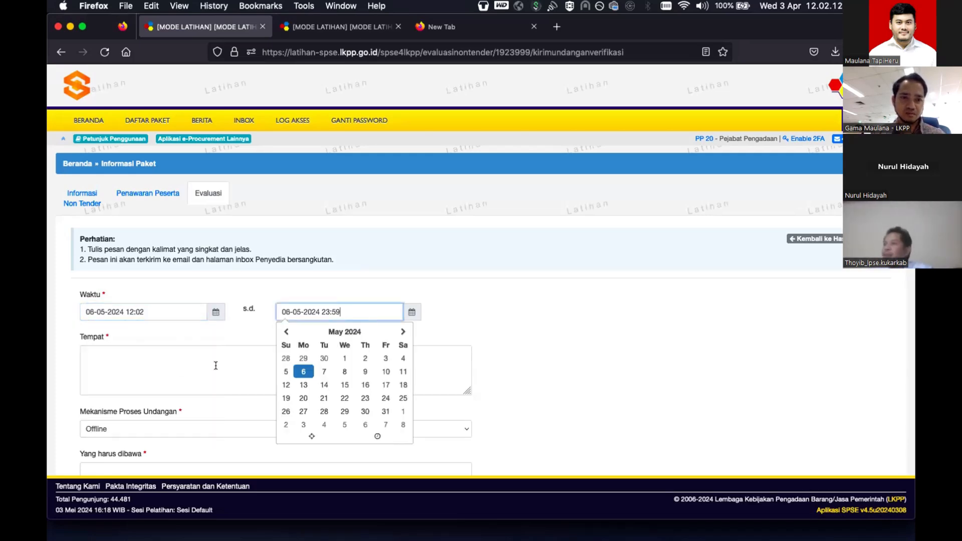
- Enter place LKPP, bring 'Berkas asli', attendee 'Direktur atau yang diwakilkan', and send the invitation
left_click(215, 365)
type("LKPP")
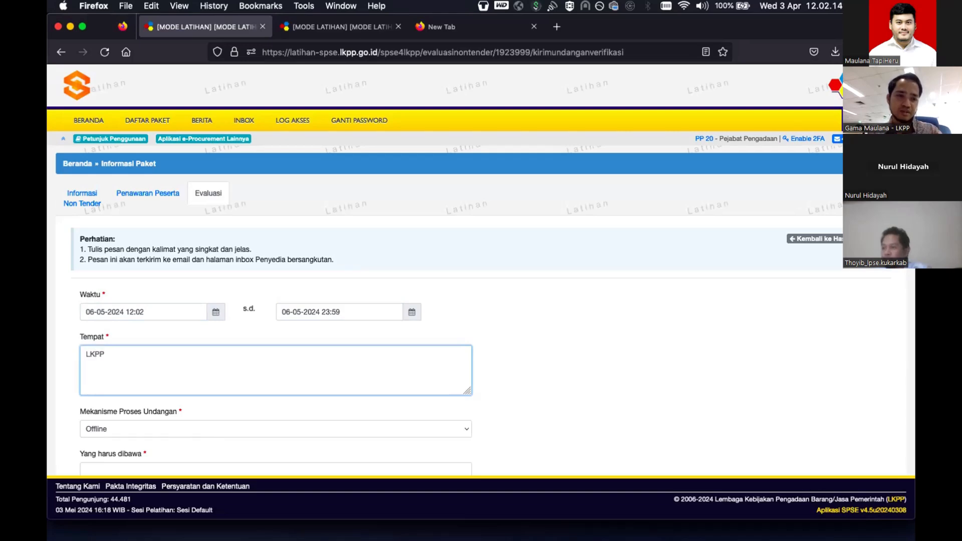
key("Tab")
key("Tab")
type("D")
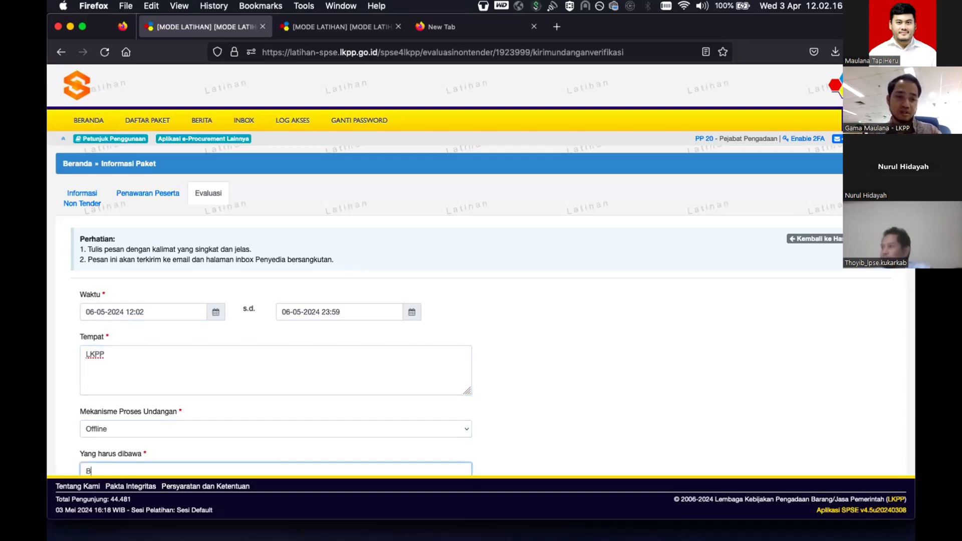
type("erkas asli")
key("Tab")
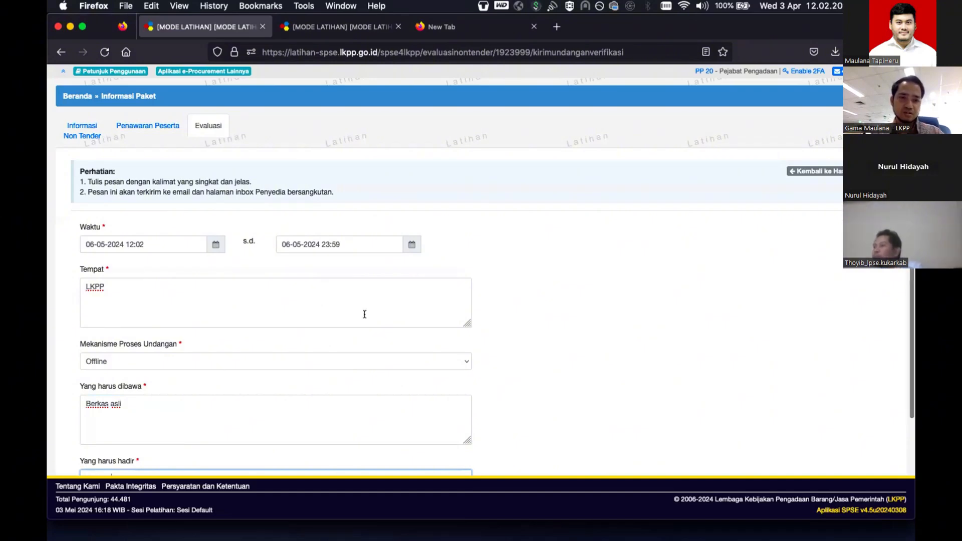
scroll(362, 313, "down", 3)
type("Direktur atau")
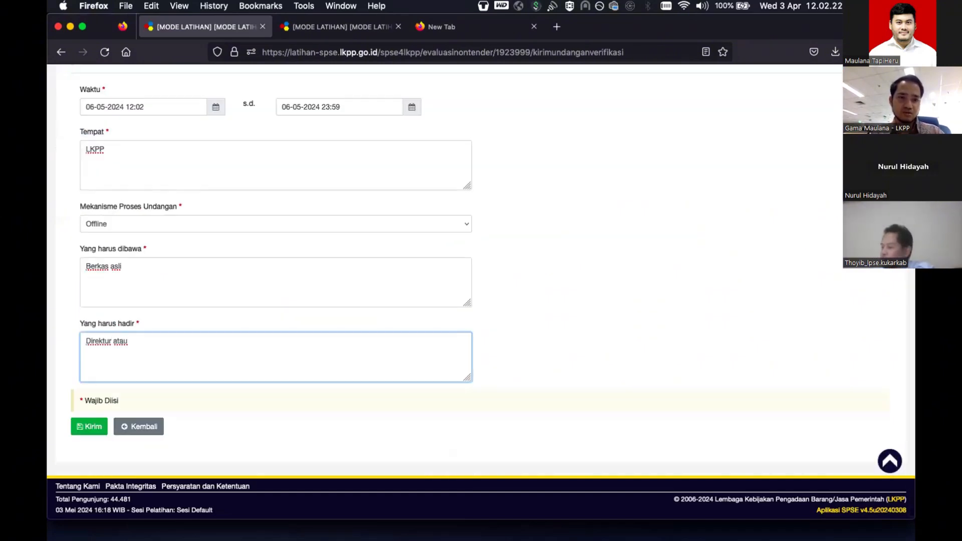
type(" yang diwakilkan")
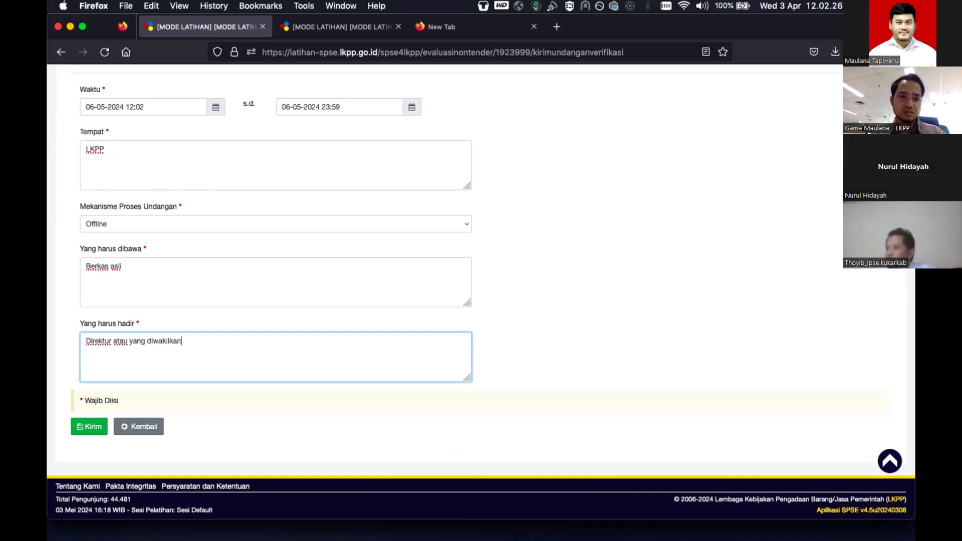
left_click(90, 427)
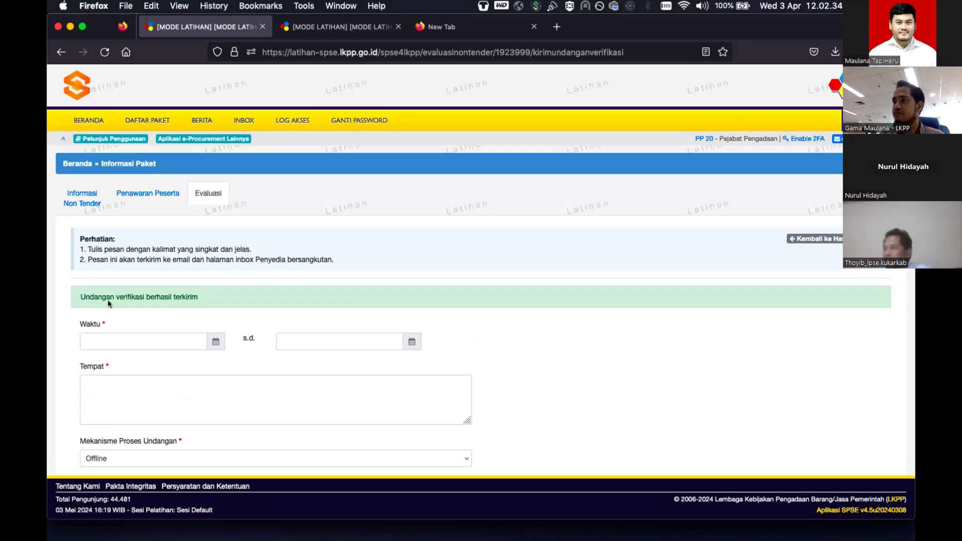
- Look over the sent 06-05-2024 LKPP invitation preview, then go back to the evaluation page
scroll(108, 303, "down", 7)
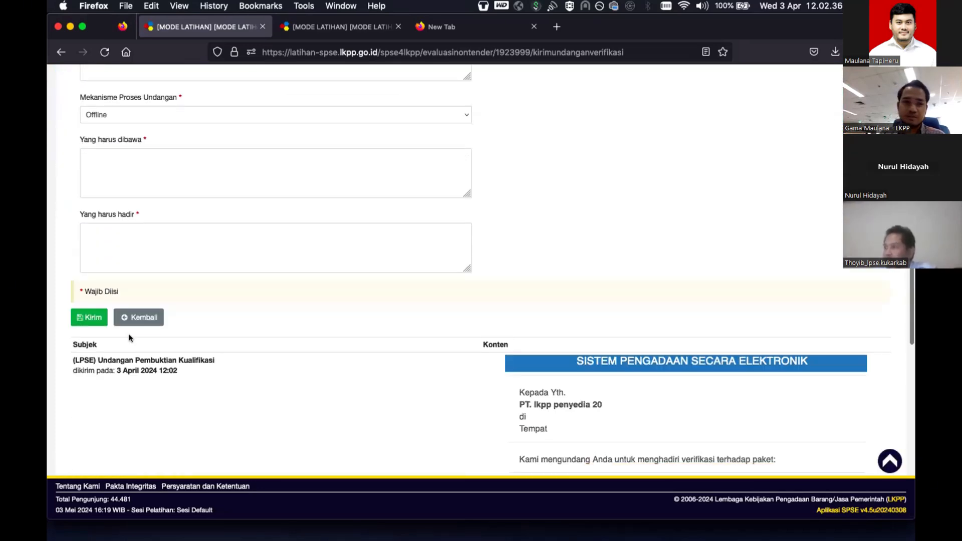
left_click(147, 321)
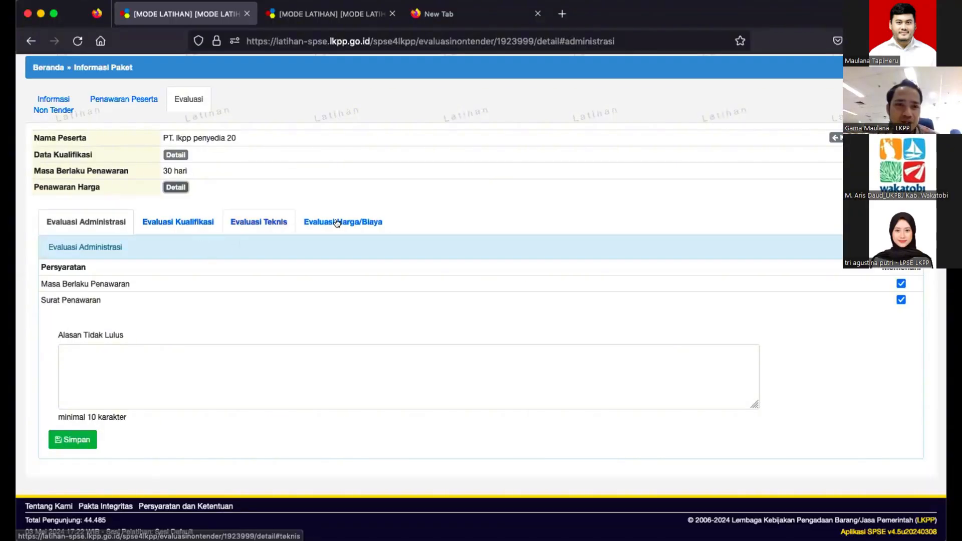
- Review the price, technical and administrative evaluations and the provider's offer details
left_click(337, 223)
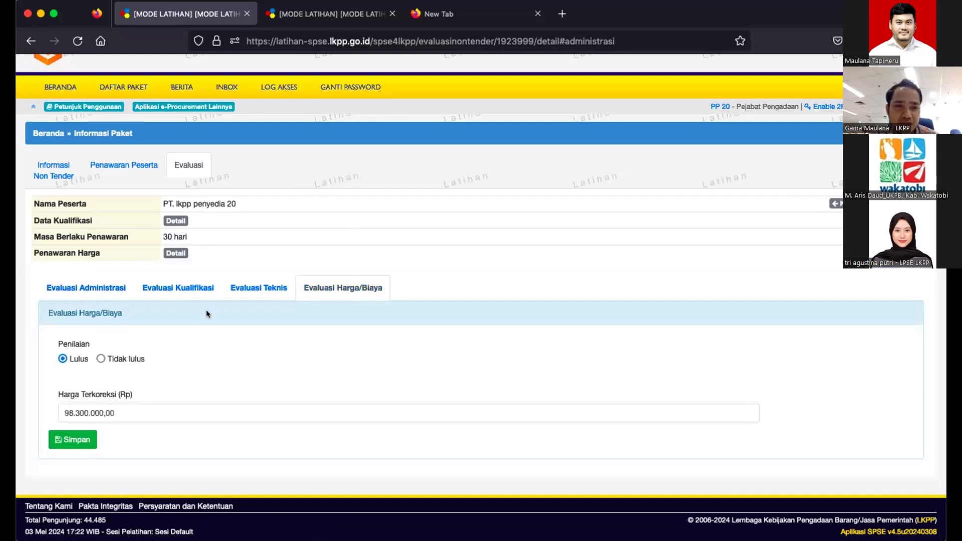
left_click(255, 287)
left_click(64, 289)
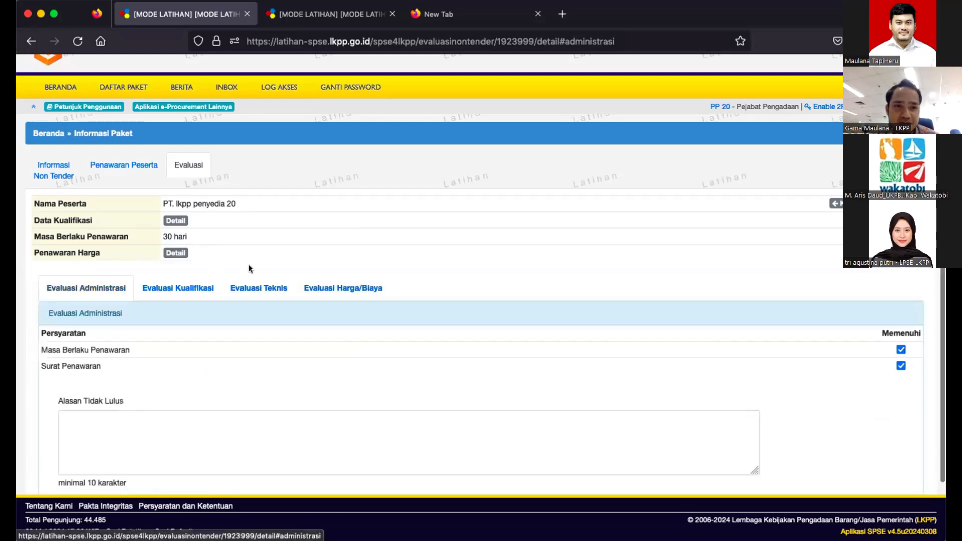
left_click(323, 289)
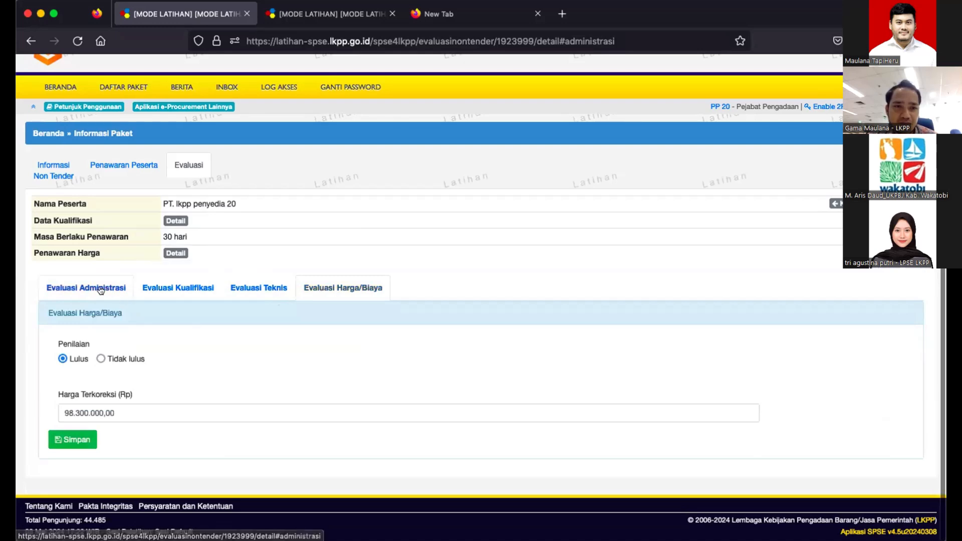
left_click(176, 217)
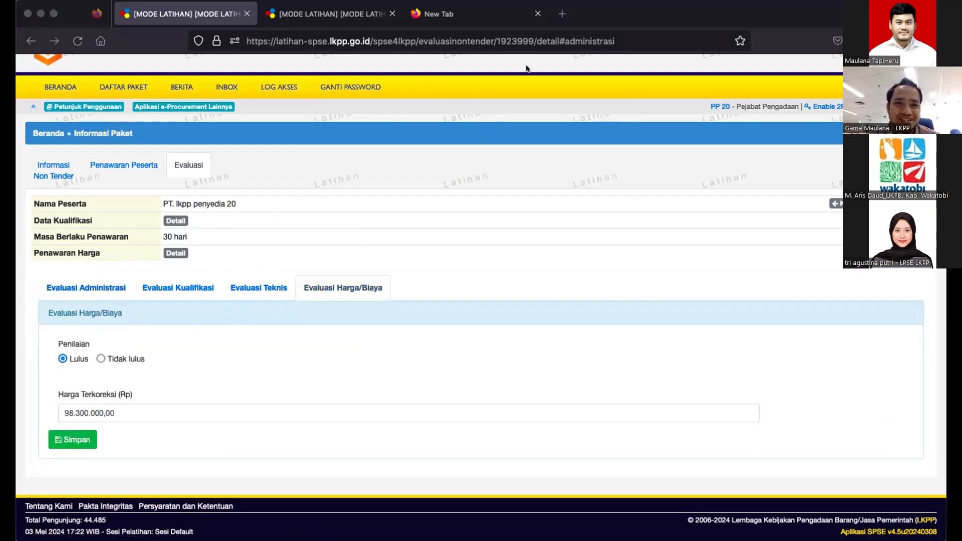
left_click(527, 49)
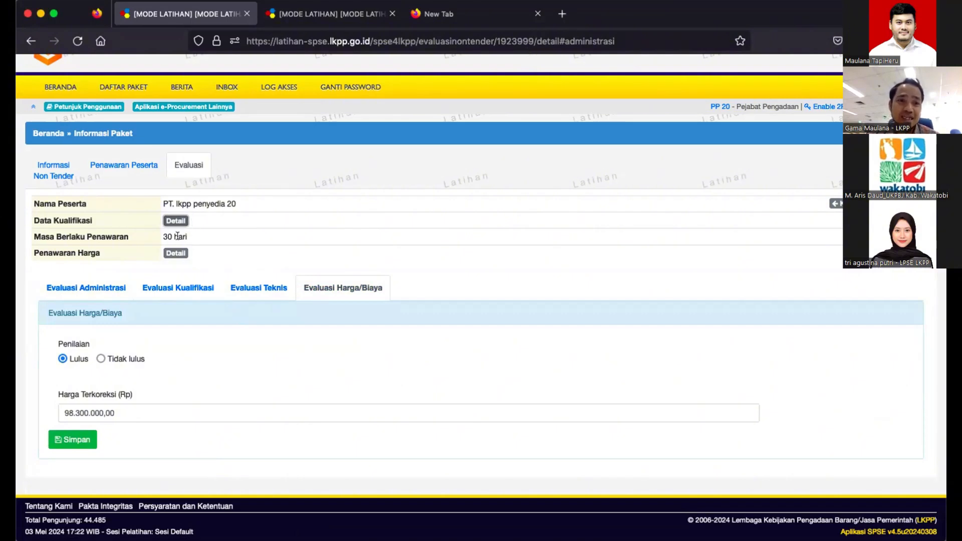
- Replace the corrected price with 134.865.000,00, save it, and return to the evaluation list
left_click(176, 253)
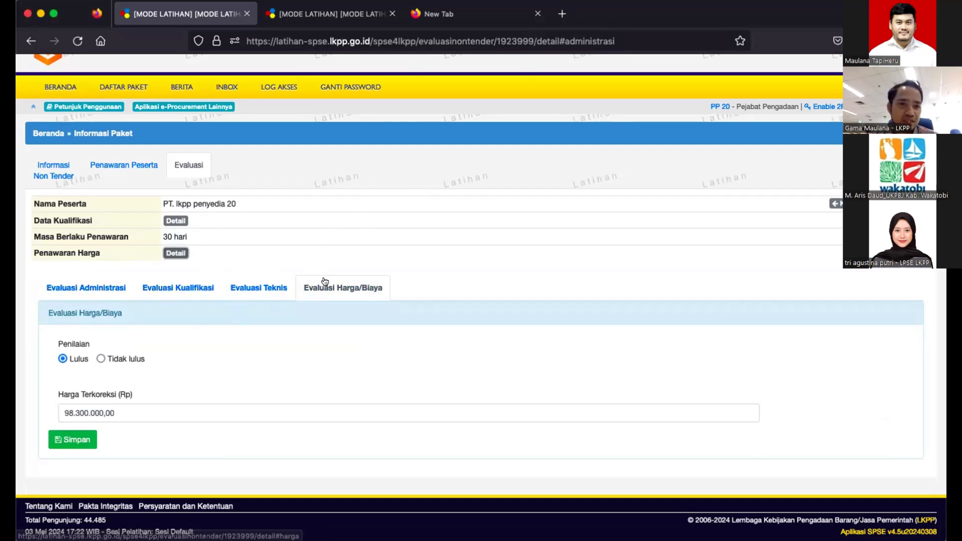
left_click(199, 404)
key("Left")
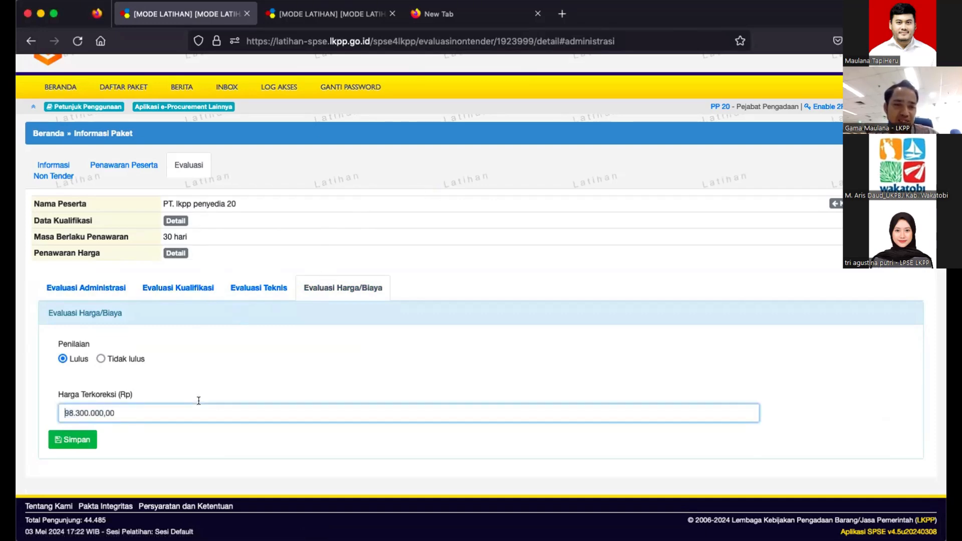
key("super+a")
type("134.865.000,00")
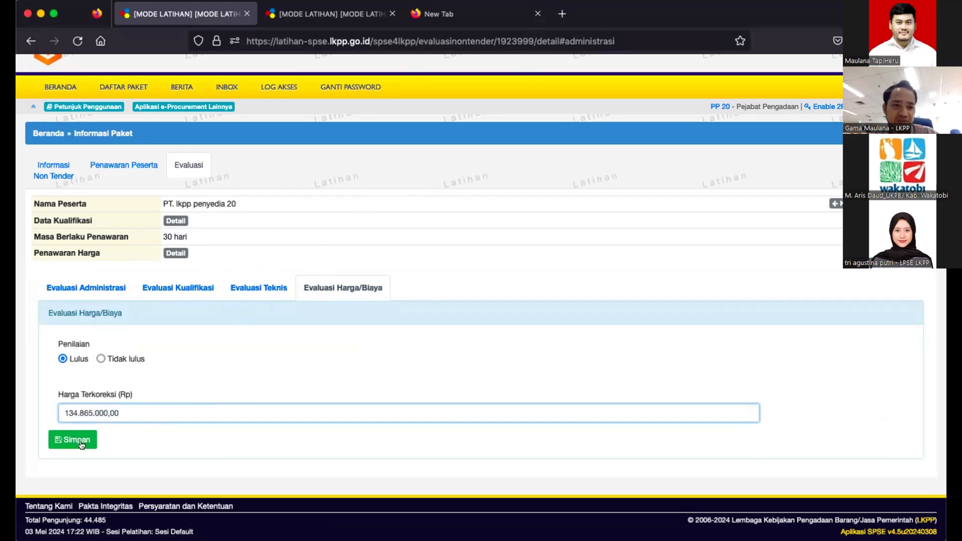
left_click(80, 441)
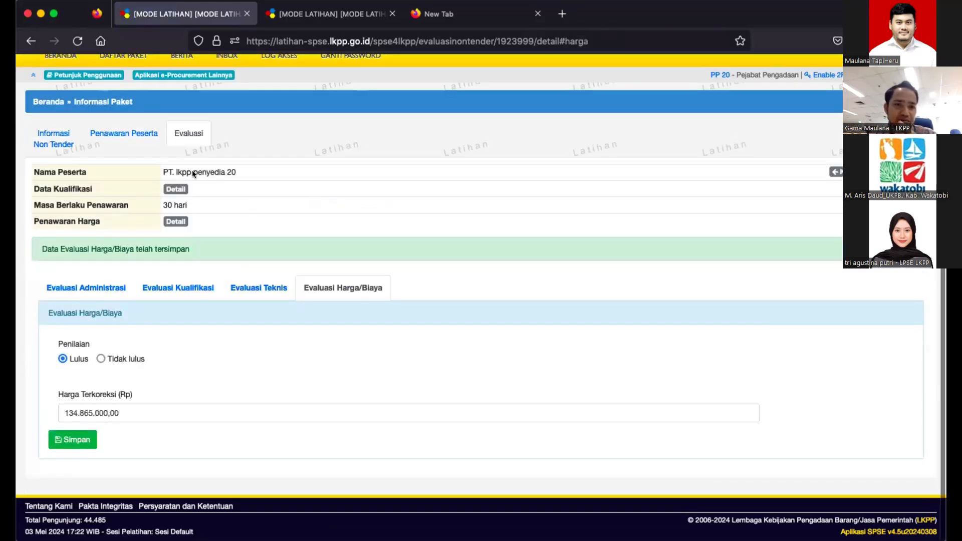
left_click(190, 135)
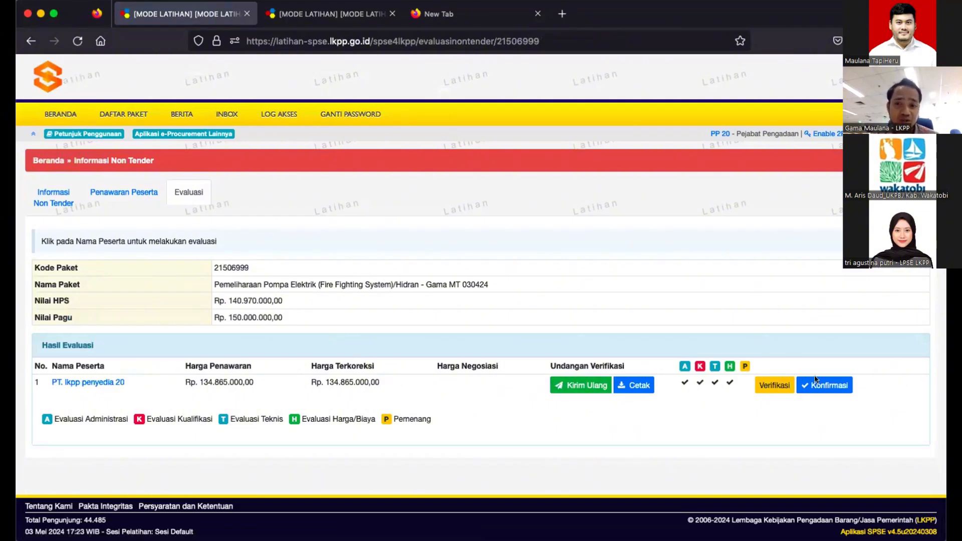
left_click(105, 382)
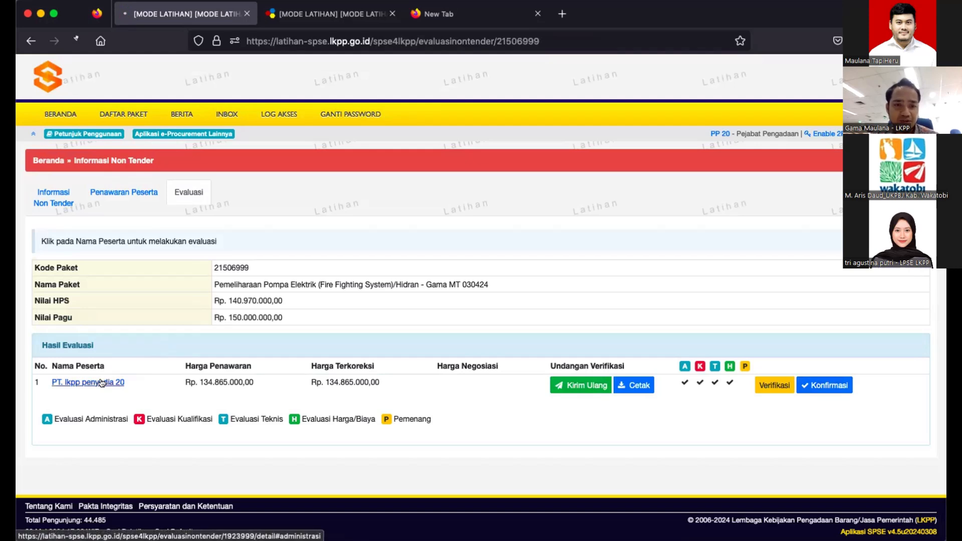
left_click(360, 216)
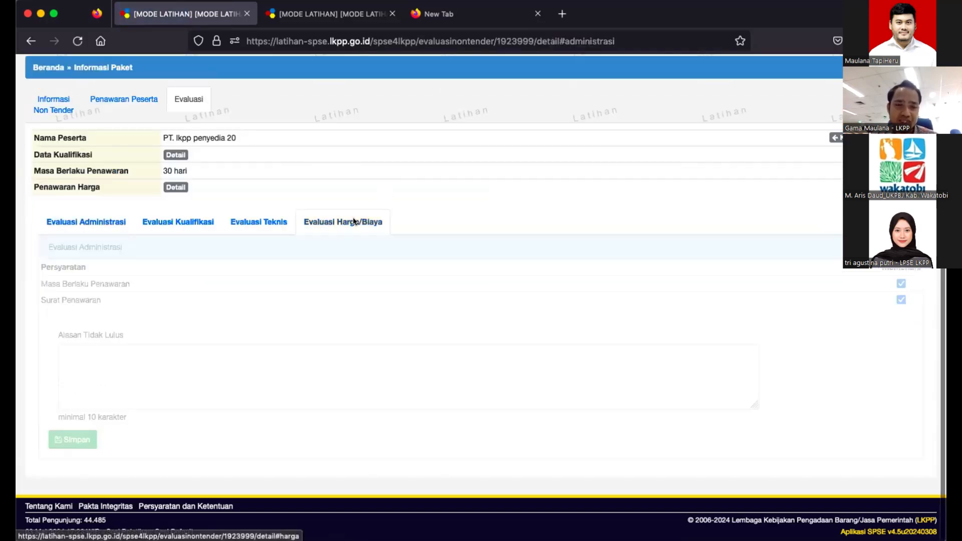
double_click(70, 412)
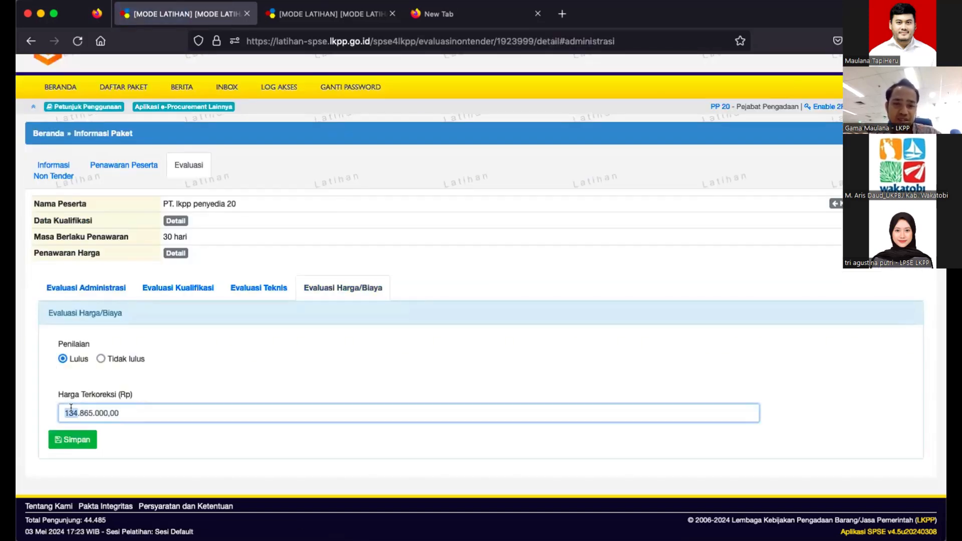
type("80")
left_click(75, 439)
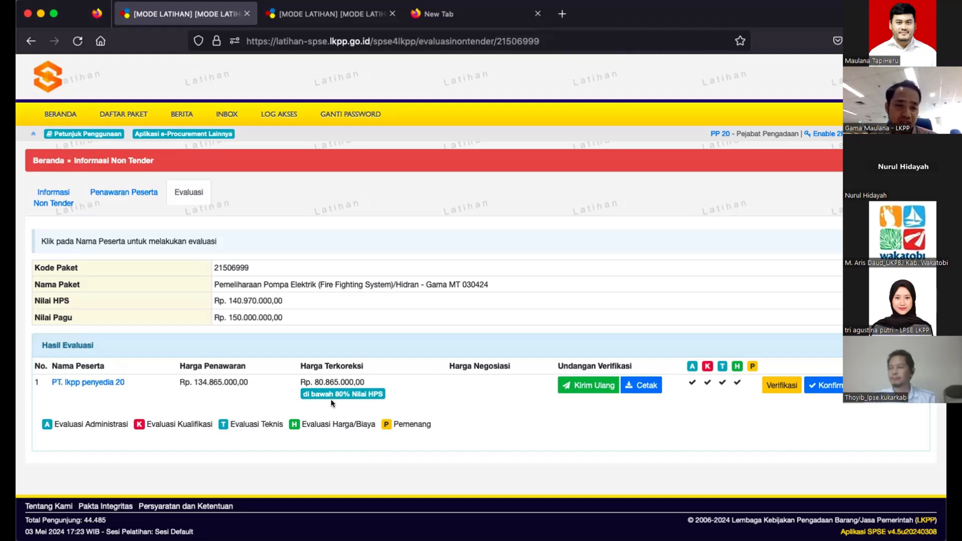
left_click(98, 381)
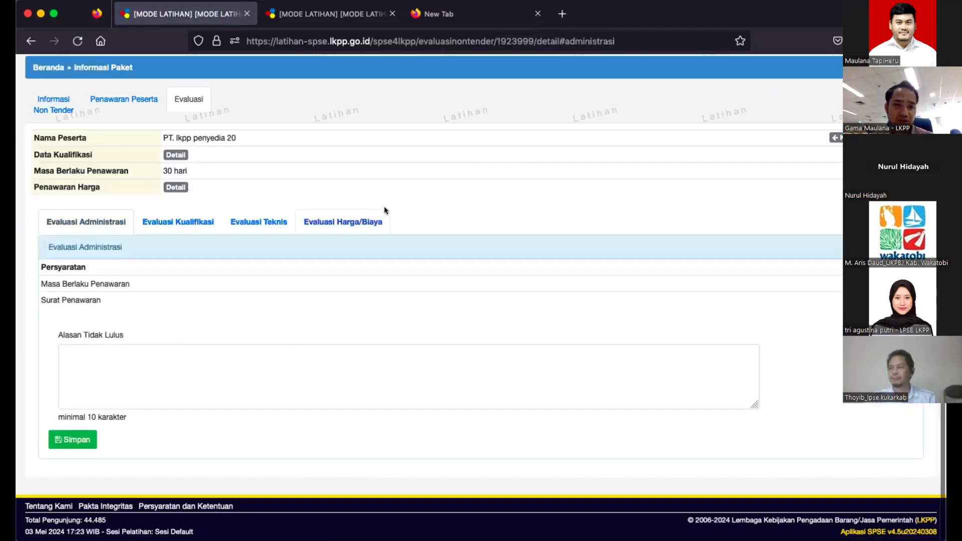
triple_click(237, 422)
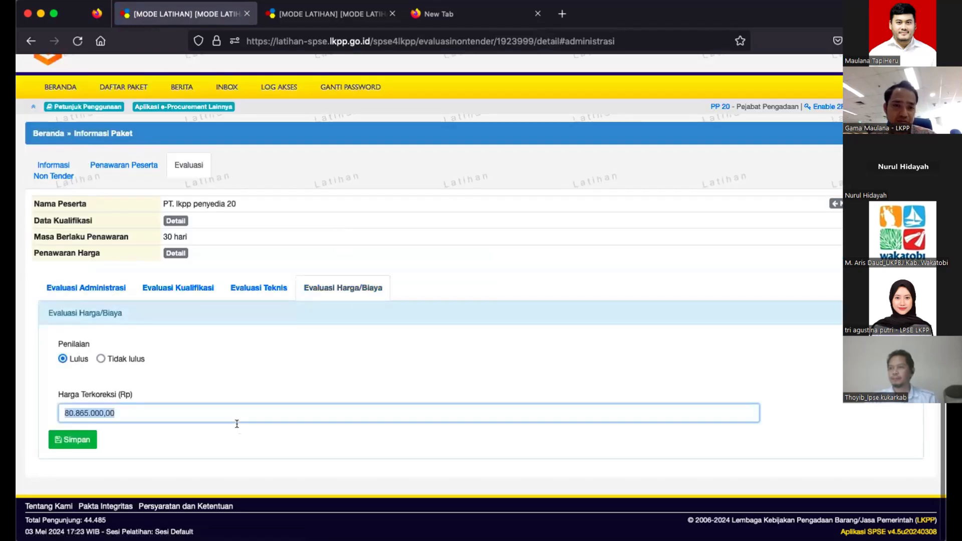
type("134.865.000,00")
left_click(70, 440)
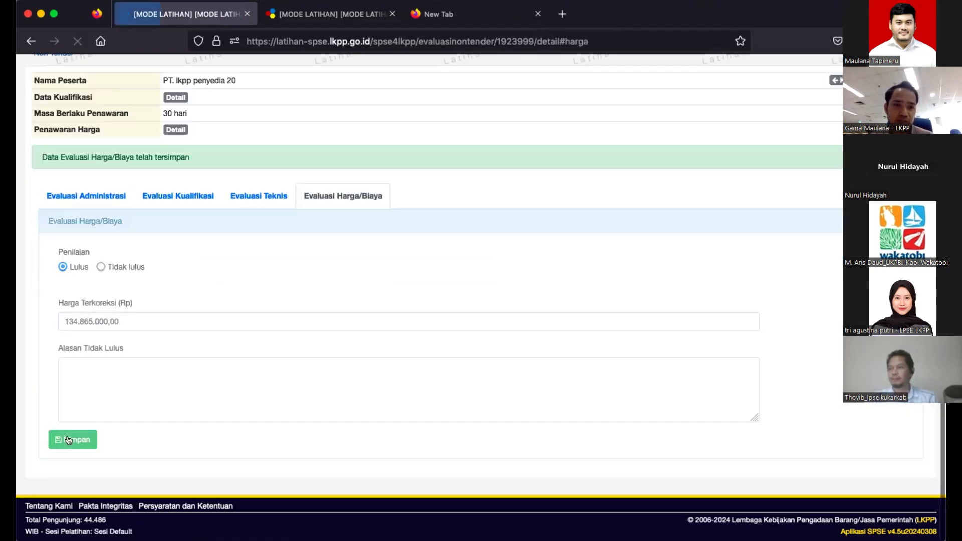
scroll(177, 232, "up", 2)
left_click(194, 140)
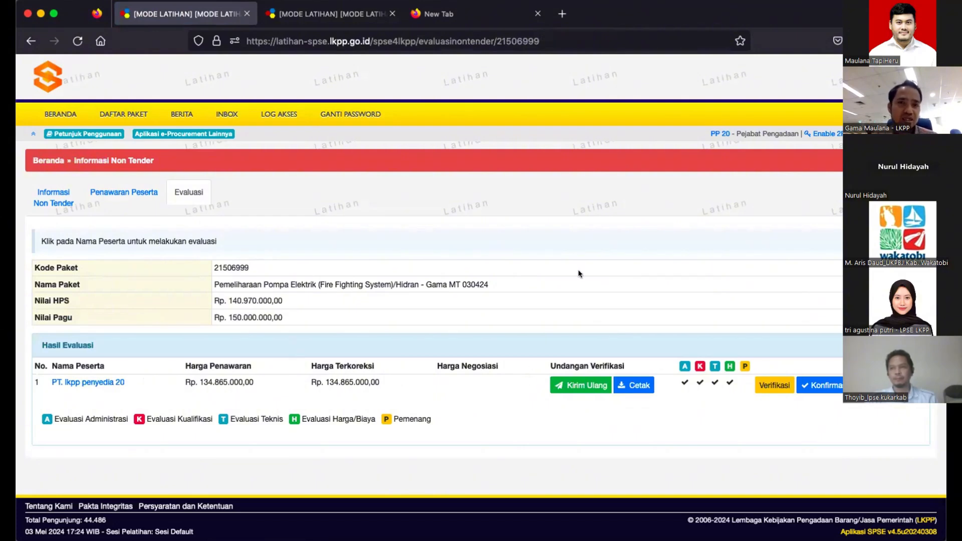
- Log out and sign back in as the trainer through Non Penyedia, using the password and captcha
left_click(346, 19)
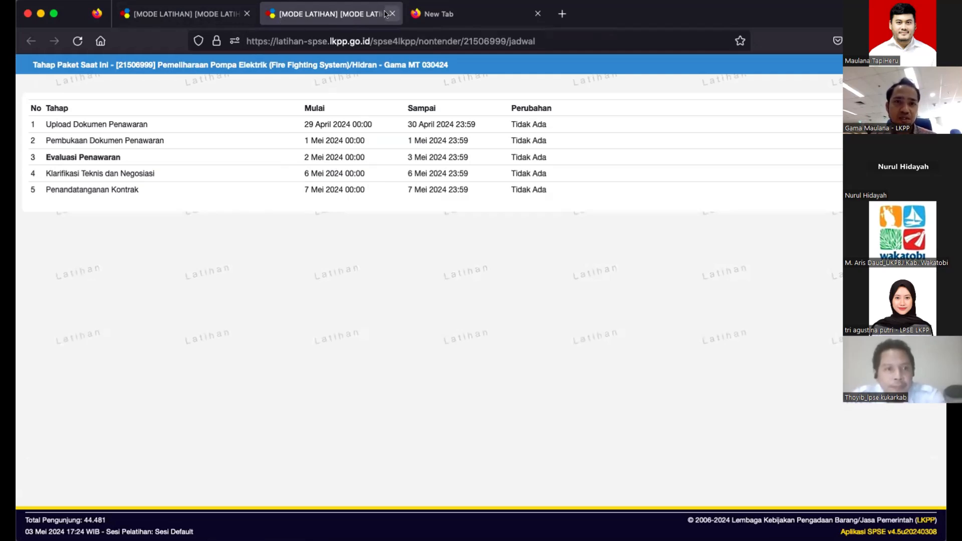
left_click(210, 14)
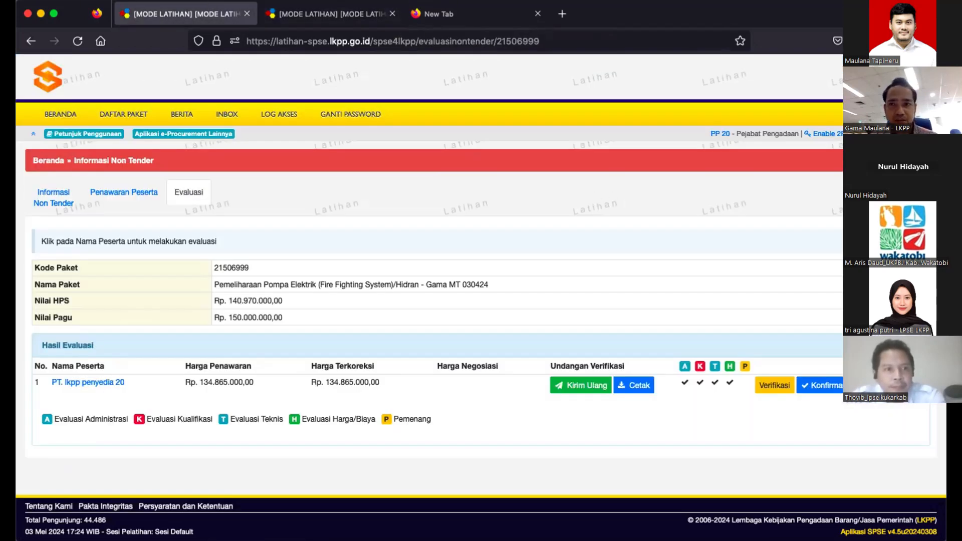
left_click(188, 192)
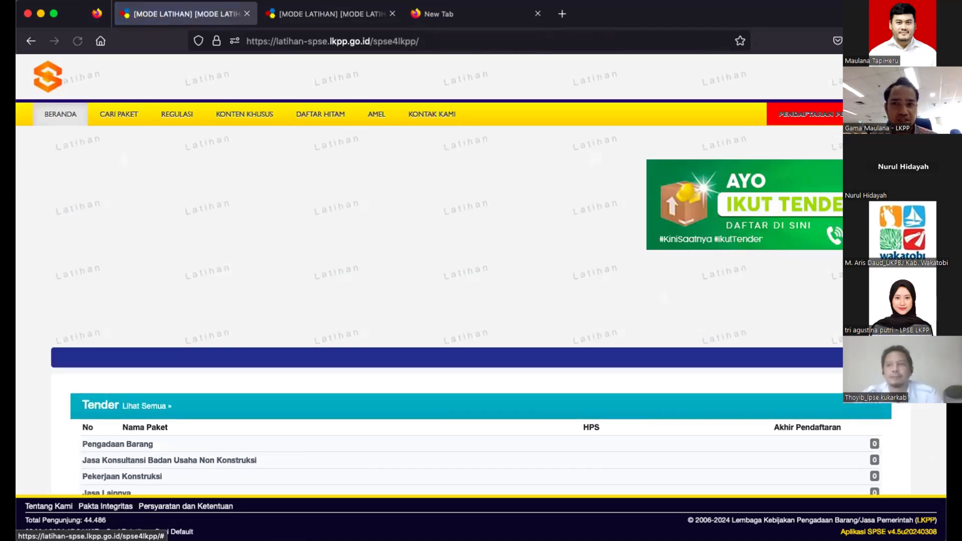
left_click(905, 114)
left_click(519, 307)
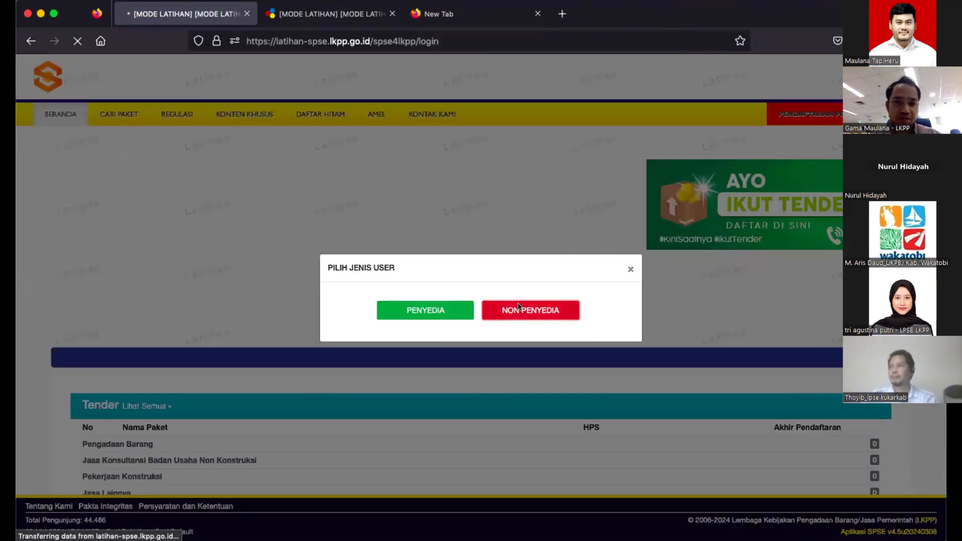
left_click(491, 267)
type("trainer")
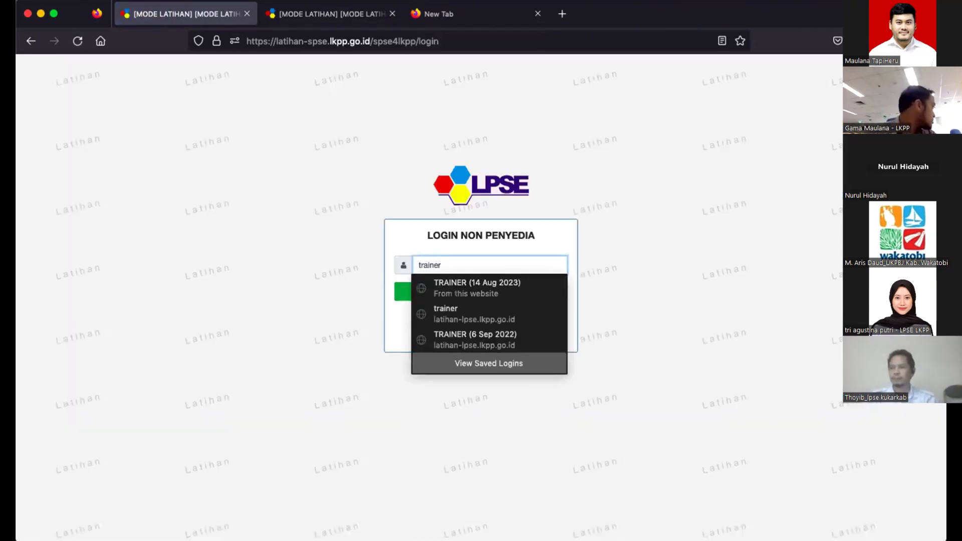
key("Return")
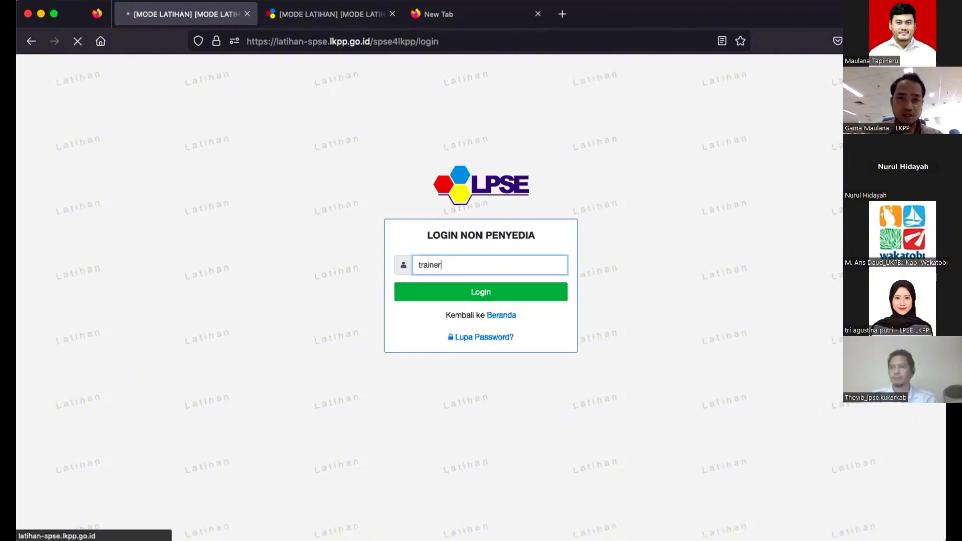
left_click(557, 272)
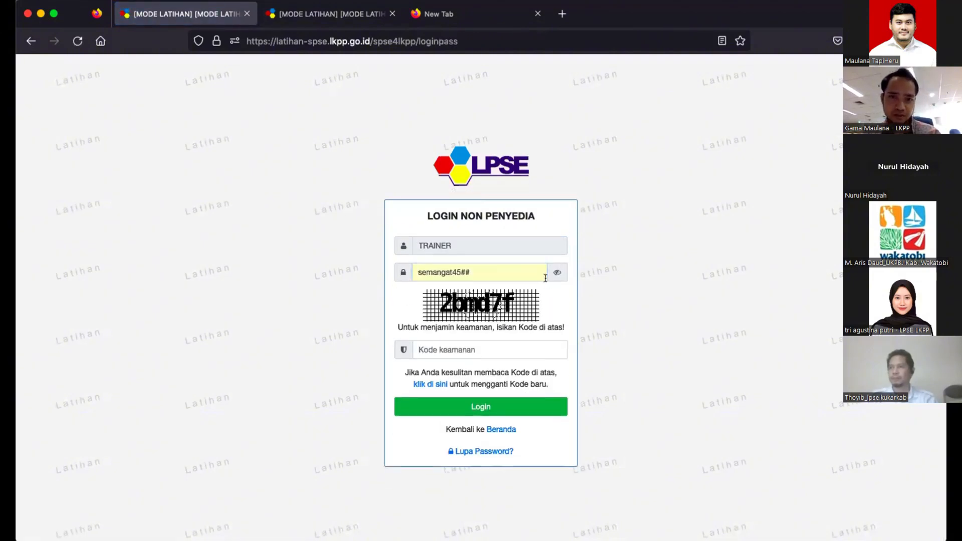
left_click(494, 407)
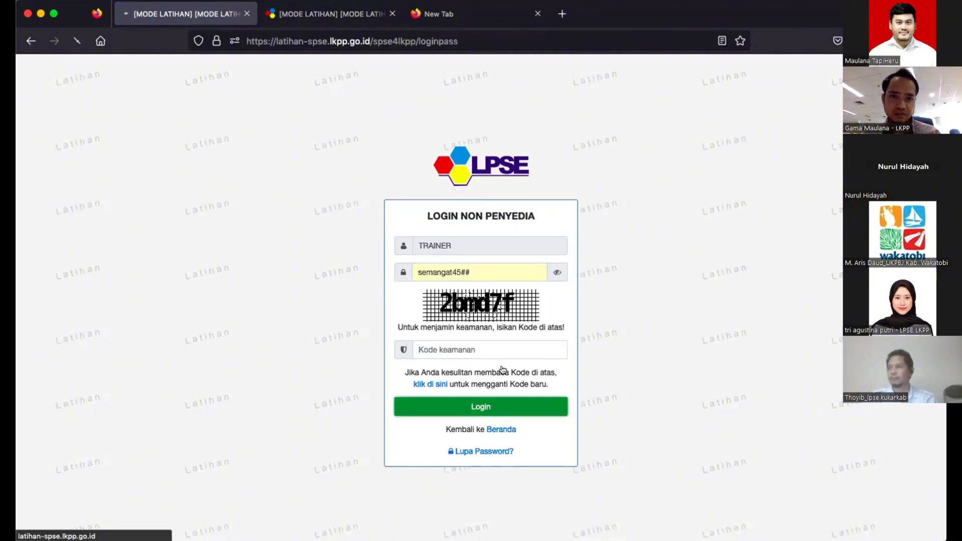
left_click(509, 340)
type("yt22ep")
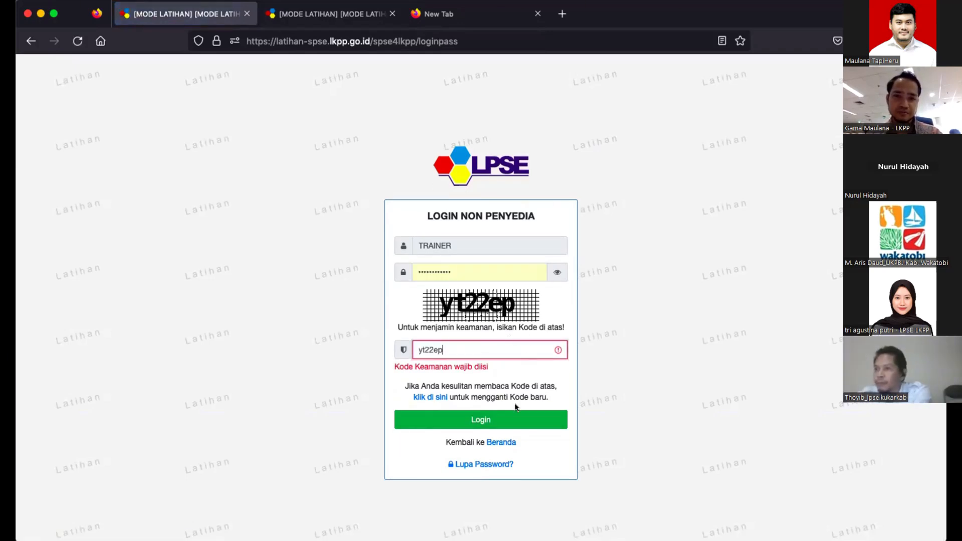
left_click(516, 419)
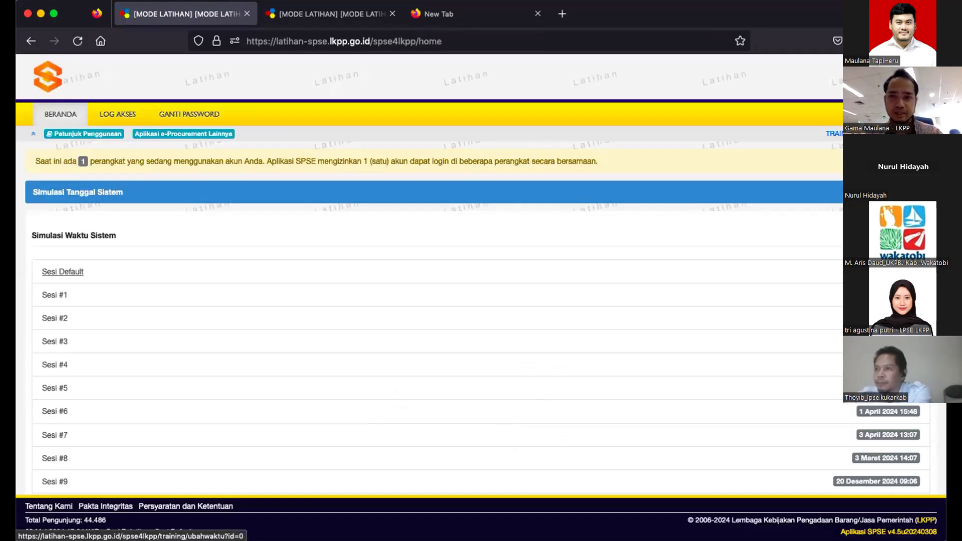
- Change the Sesi Default date to 06-05-2024 and confirm the home page shows 06 Mei
left_click(63, 271)
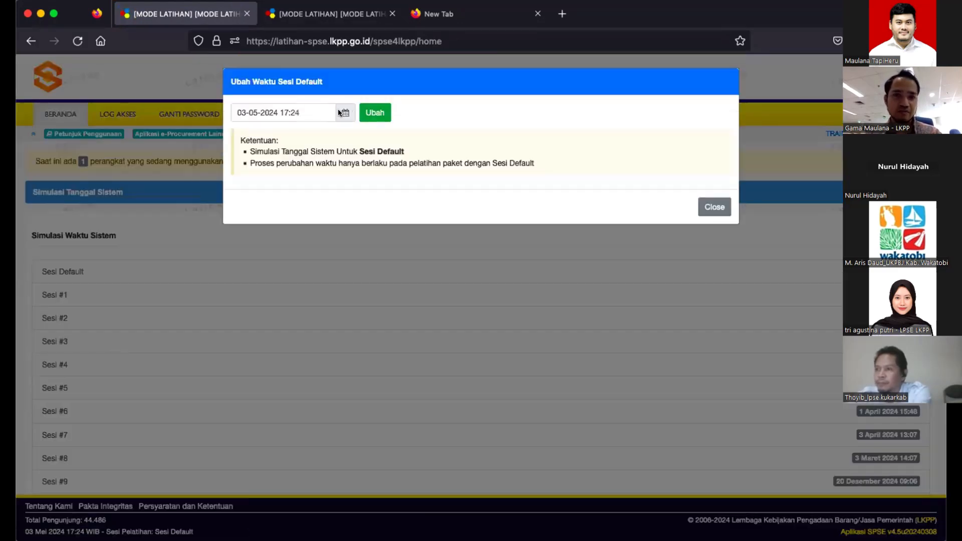
left_click(339, 113)
left_click(260, 176)
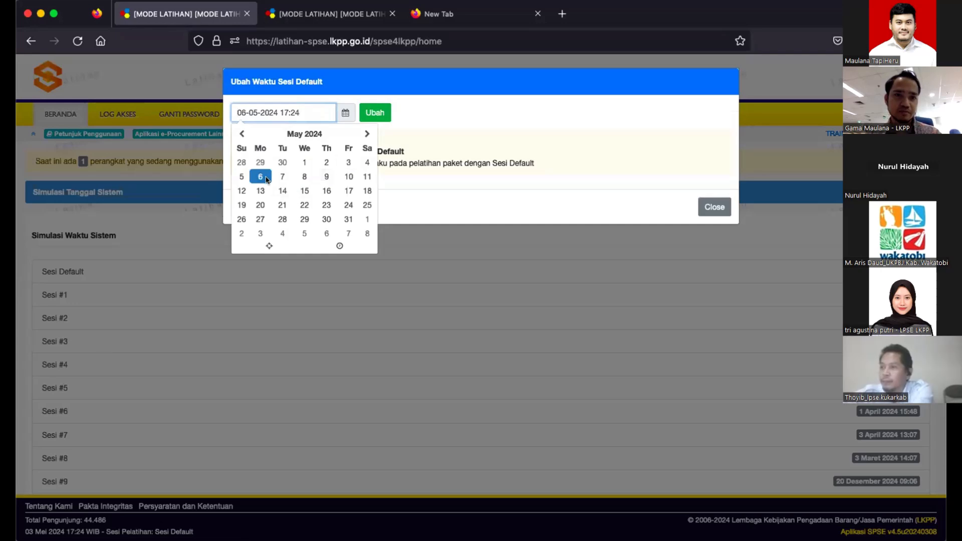
left_click(375, 112)
left_click(330, 13)
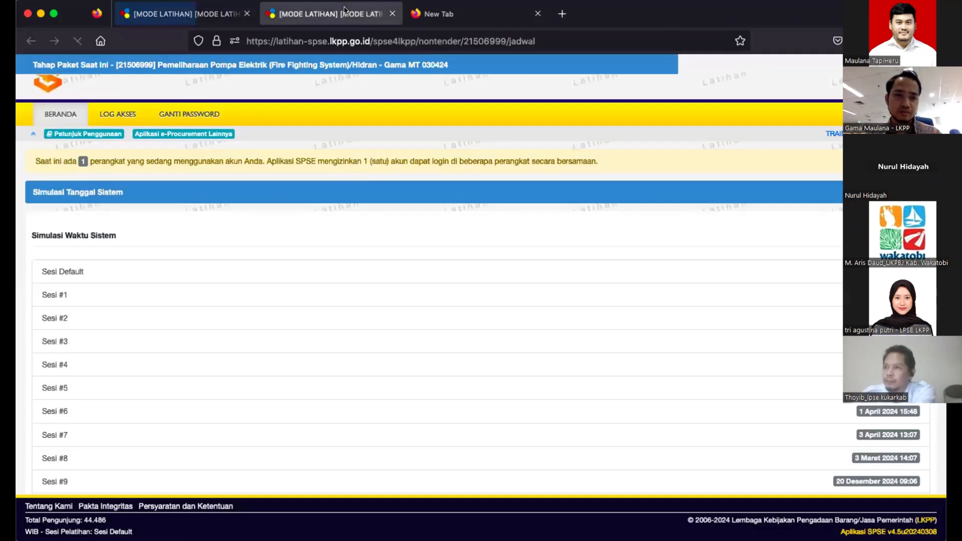
left_click(186, 13)
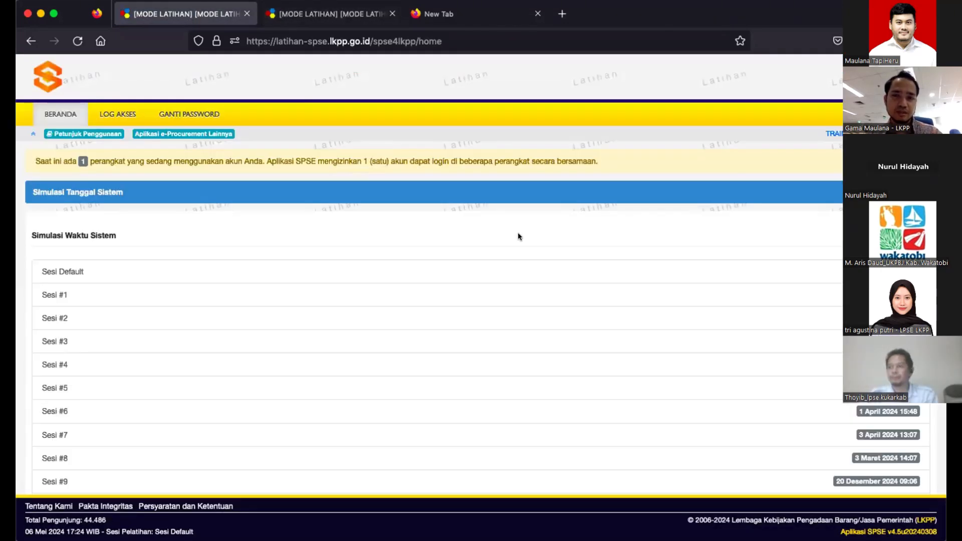
left_click(728, 283)
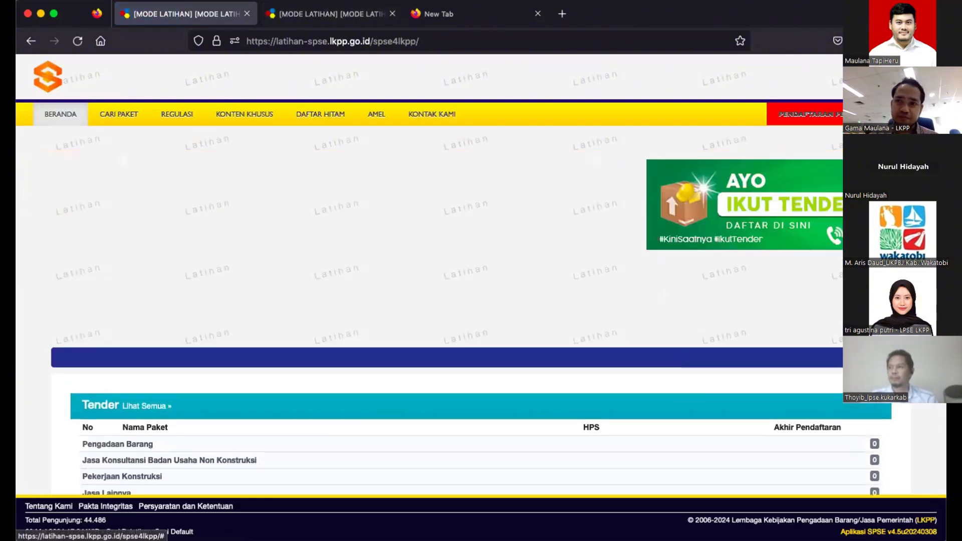
- Log in as the procurement official through Non Penyedia with password and captcha, then open package 21506999
left_click(905, 114)
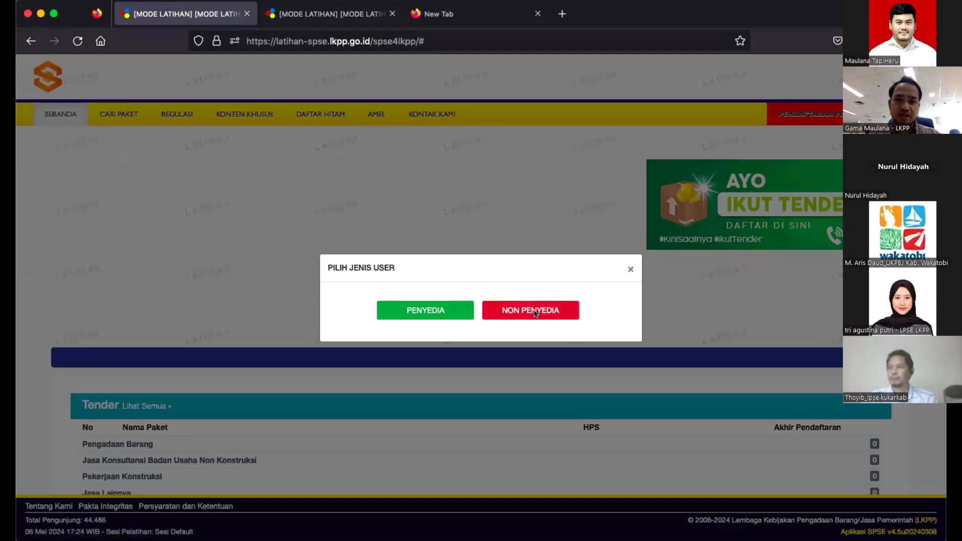
left_click(535, 313)
type("pp20")
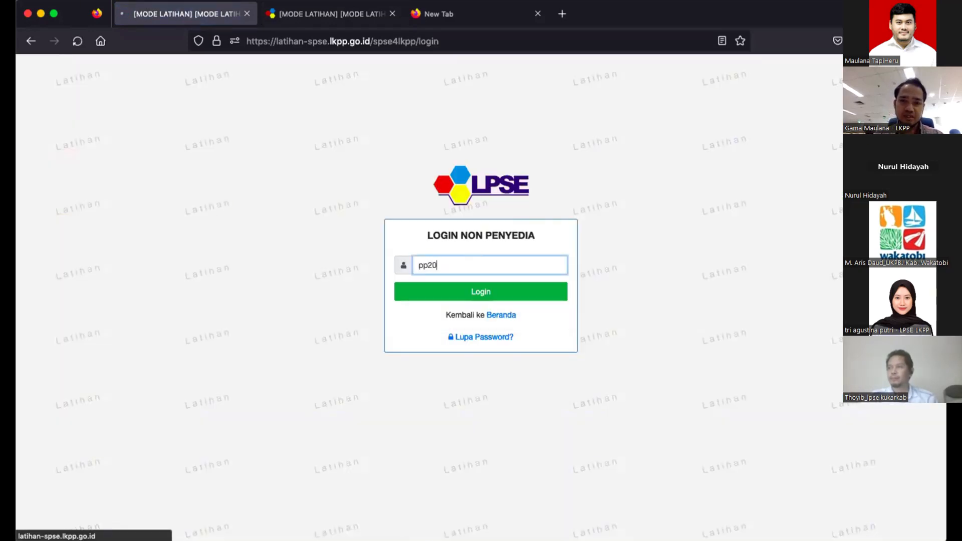
key("Return")
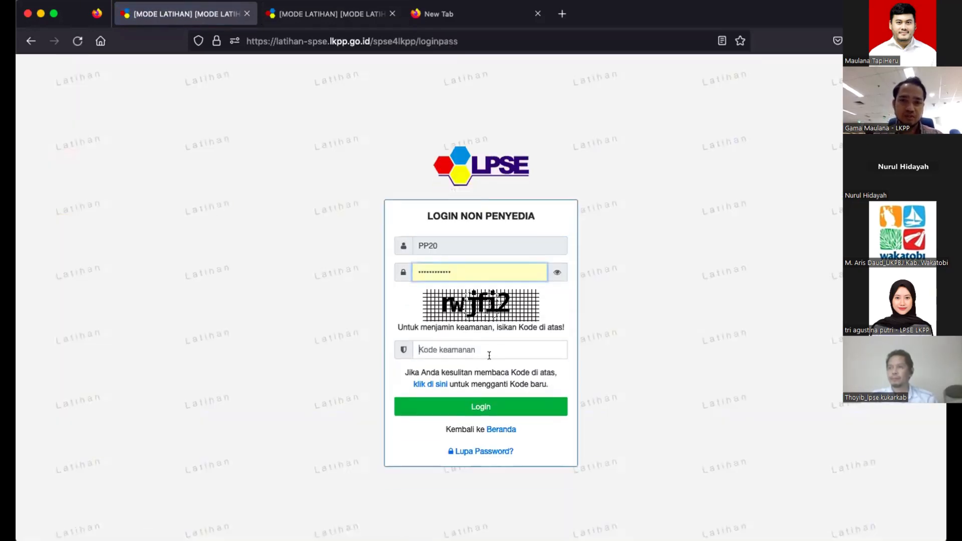
left_click(488, 355)
type("rwjf")
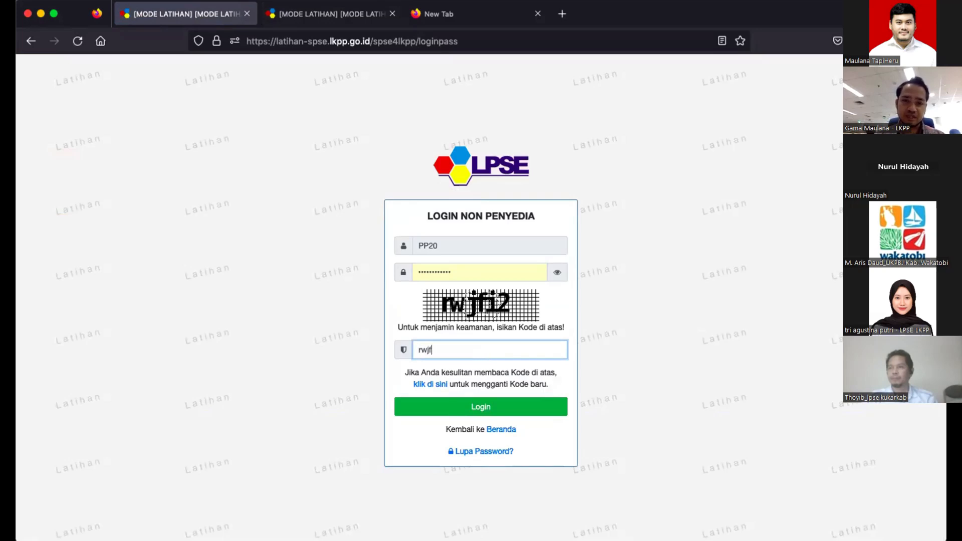
type("i2")
left_click(557, 272)
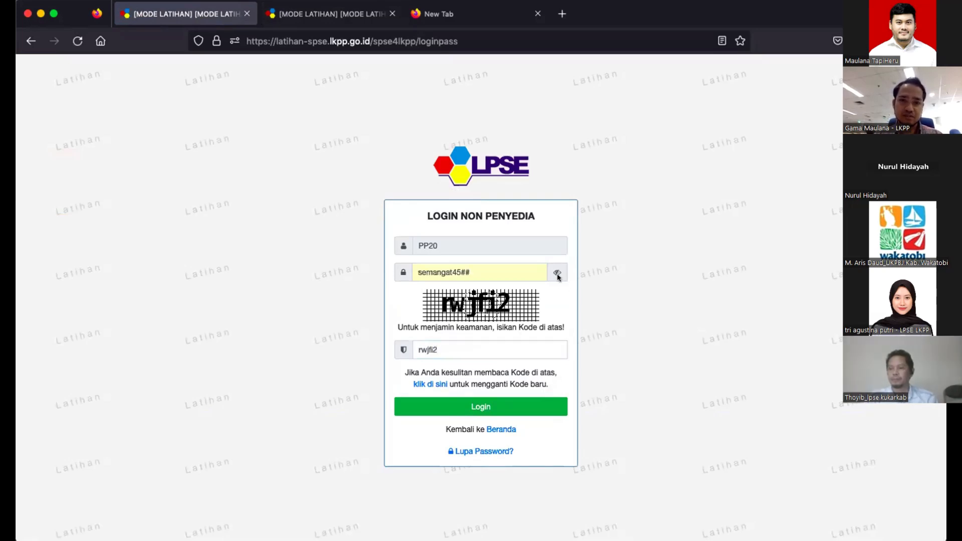
left_click(499, 408)
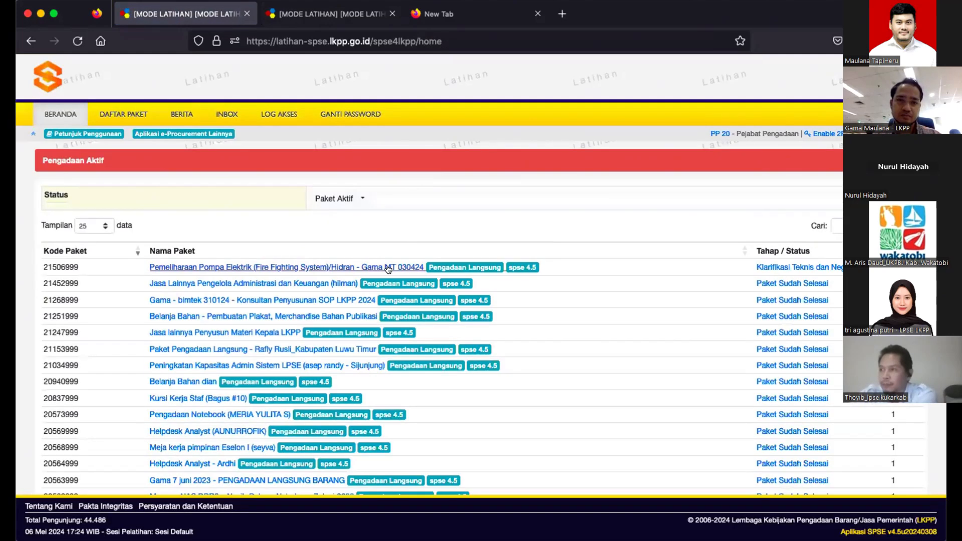
left_click(388, 269)
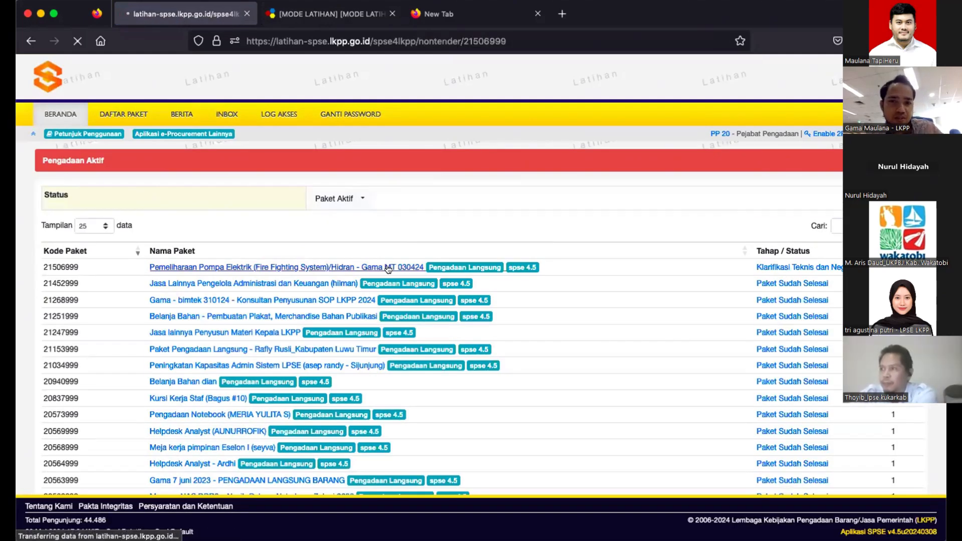
- On the Evaluasi tab, launch SIKaP verification for PT. lkpp penyedia 20
left_click(193, 191)
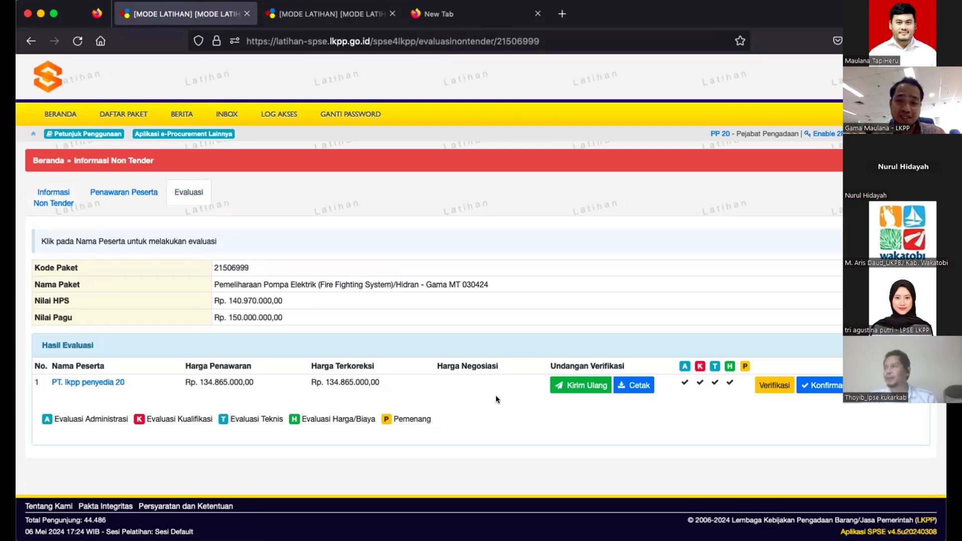
left_click(762, 391)
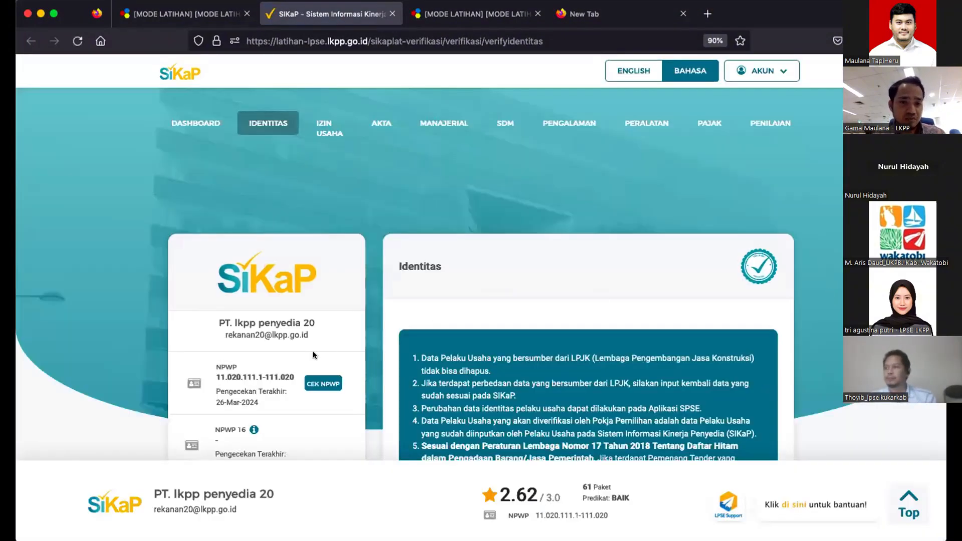
- Scroll through PT. lkpp penyedia 20's SIKaP identity page, checking KSWP and blacklist status
scroll(312, 351, "down", 3)
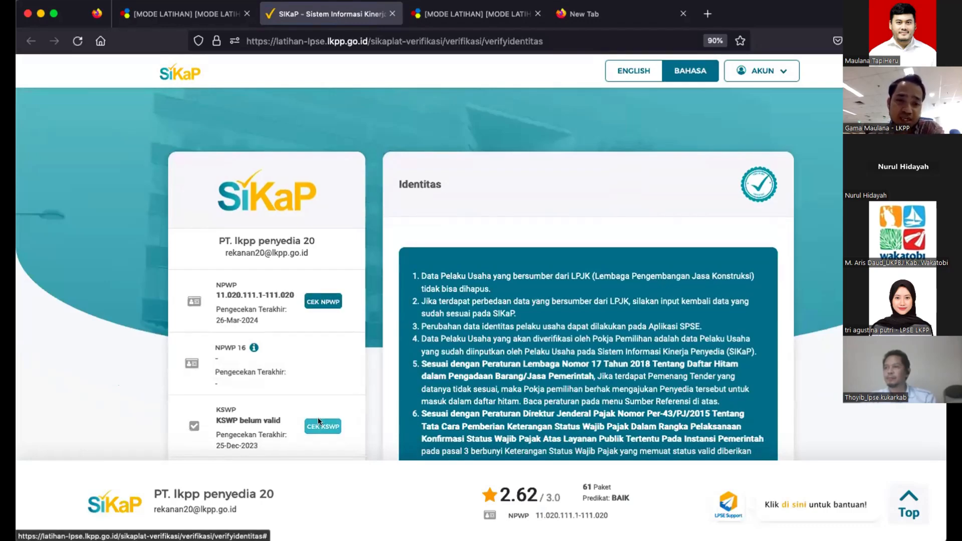
scroll(317, 400, "down", 5)
scroll(321, 279, "down", 6)
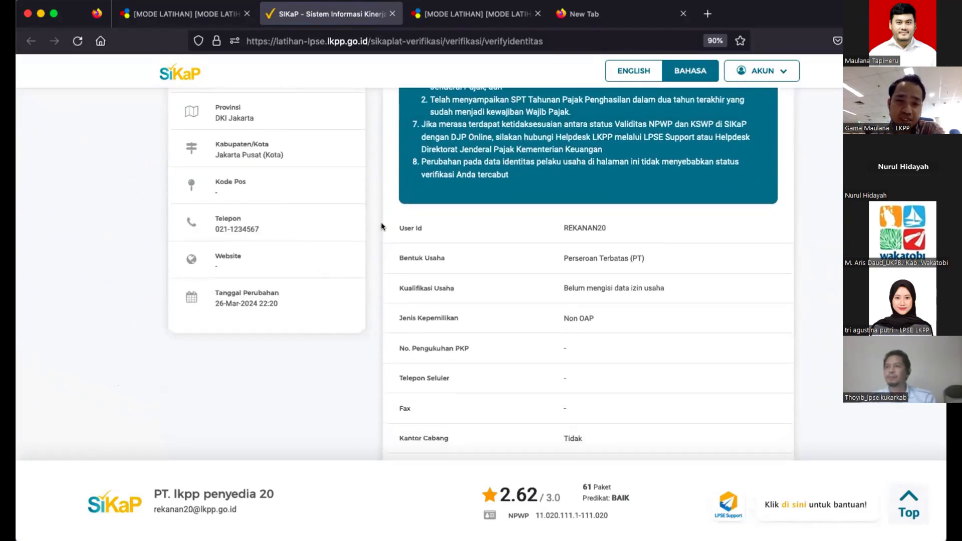
scroll(593, 381, "down", 10)
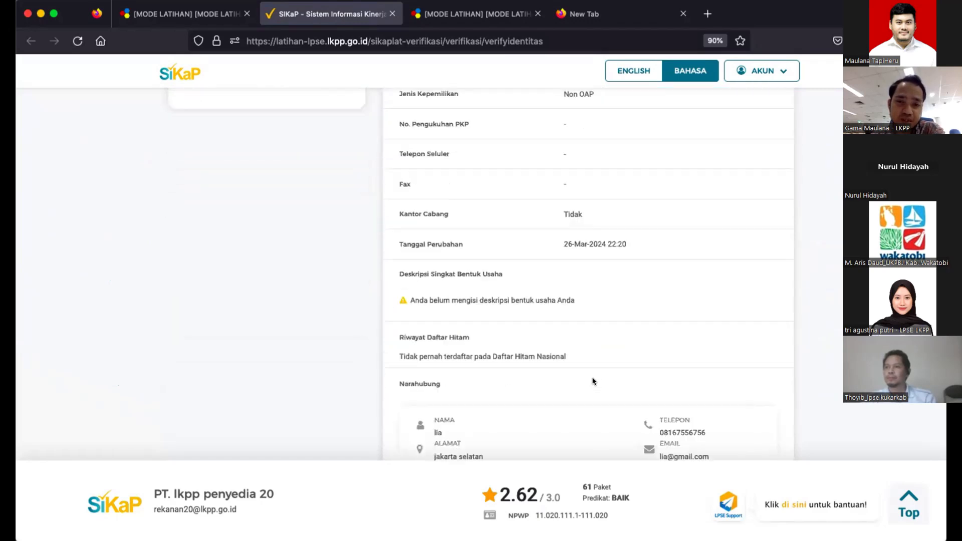
scroll(611, 337, "up", 14)
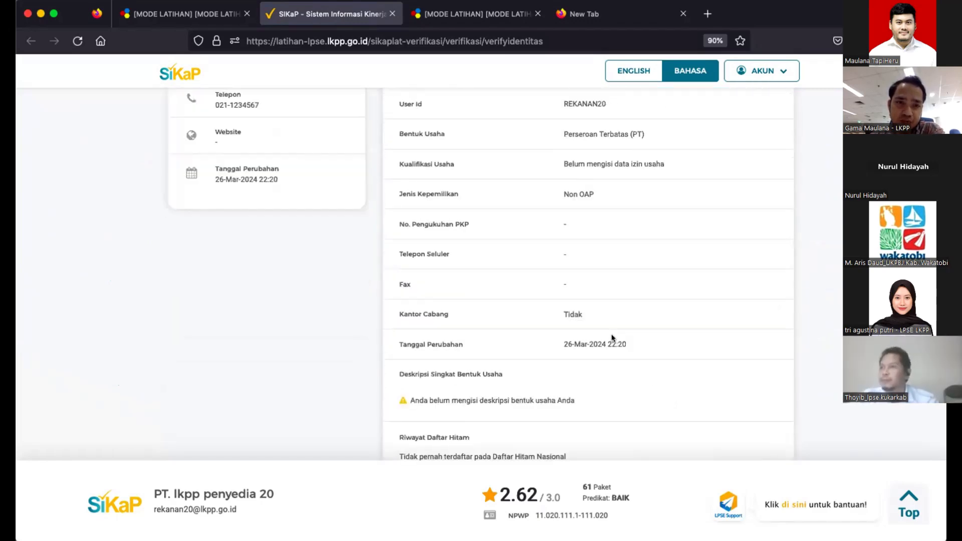
scroll(332, 88, "up", 5)
- Open the Izin Usaha list and the details of SIUP licence 112
left_click(315, 127)
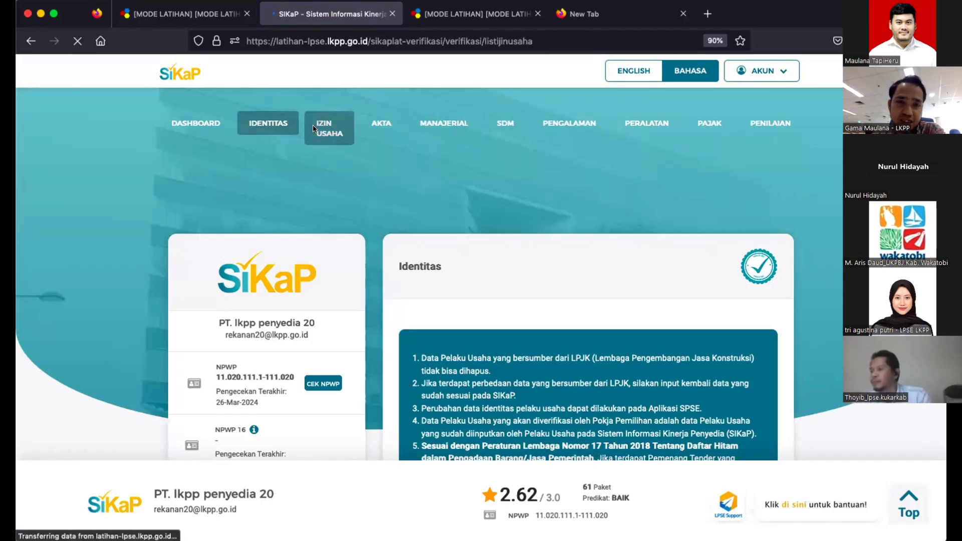
scroll(260, 301, "down", 5)
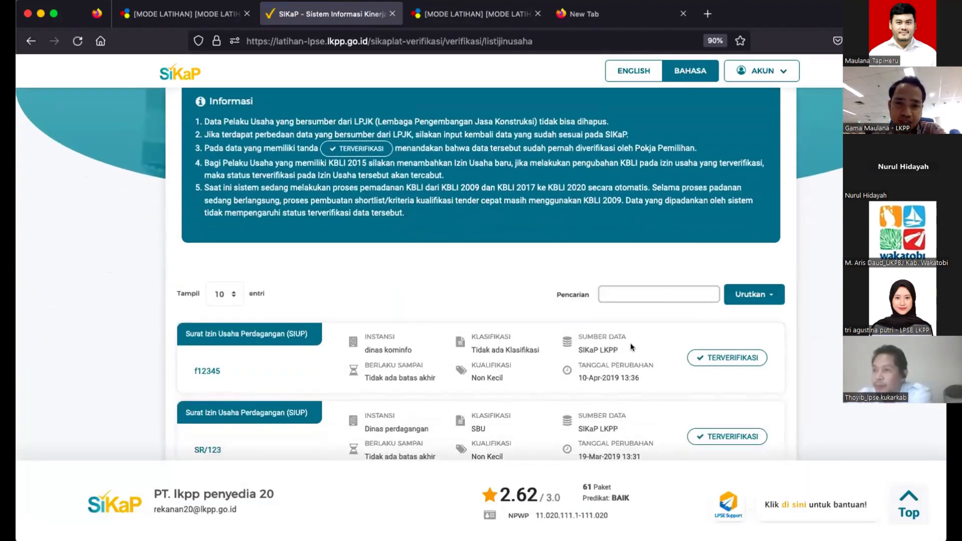
scroll(597, 347, "down", 4)
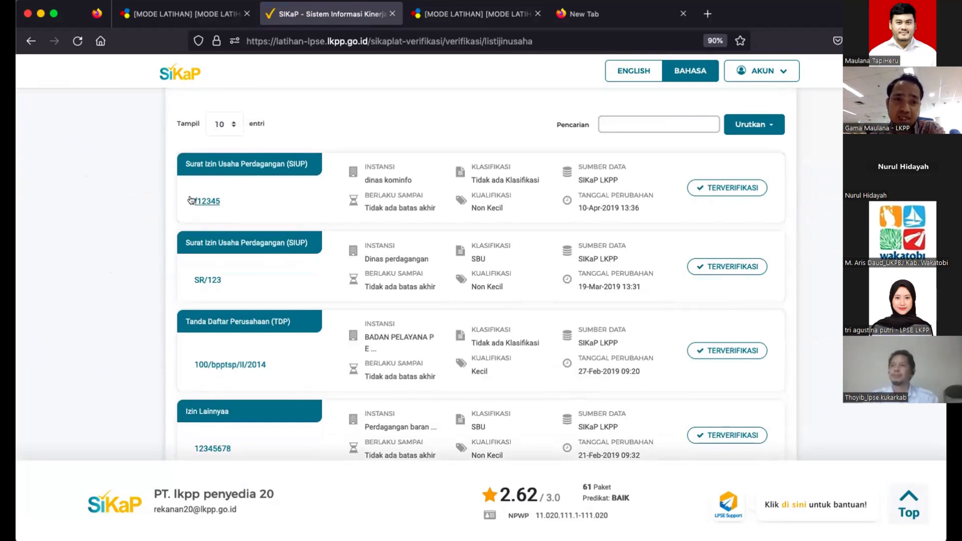
scroll(214, 369, "down", 3)
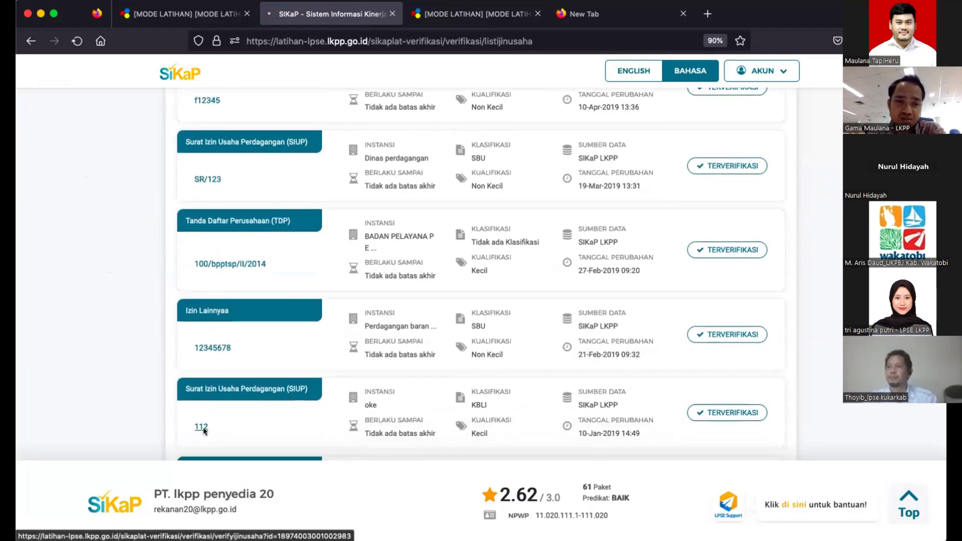
left_click(202, 425)
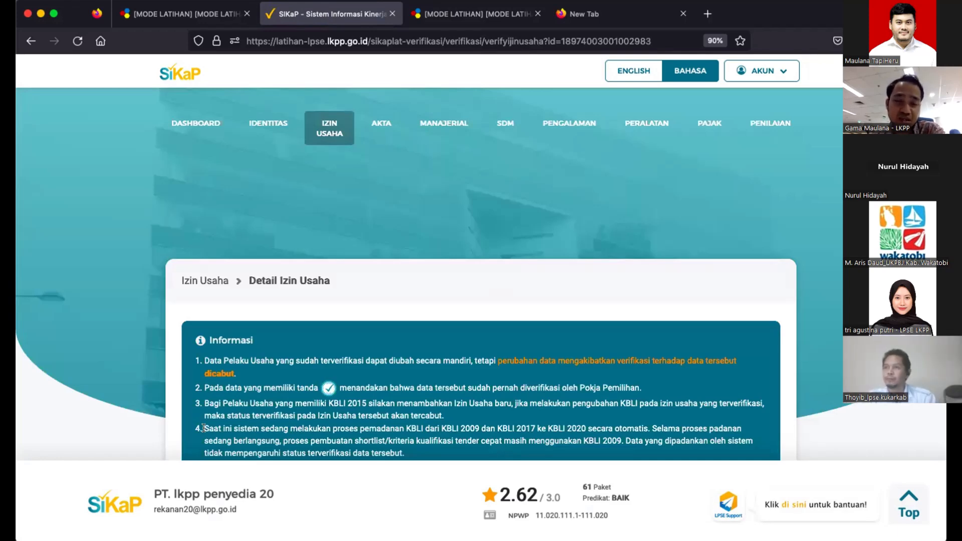
- Scroll down to the licence's Verifikasi section with its four earlier verifications
scroll(272, 401, "down", 5)
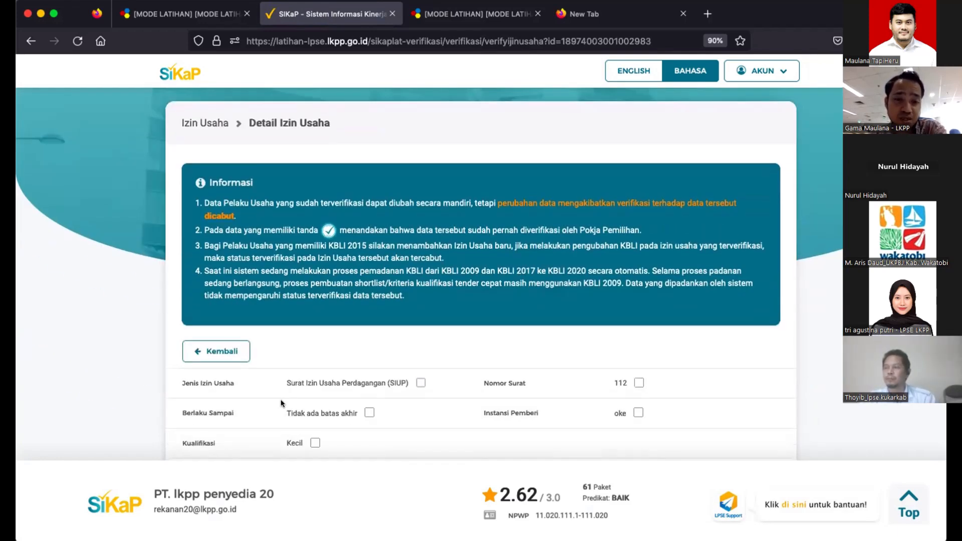
scroll(385, 356, "down", 1)
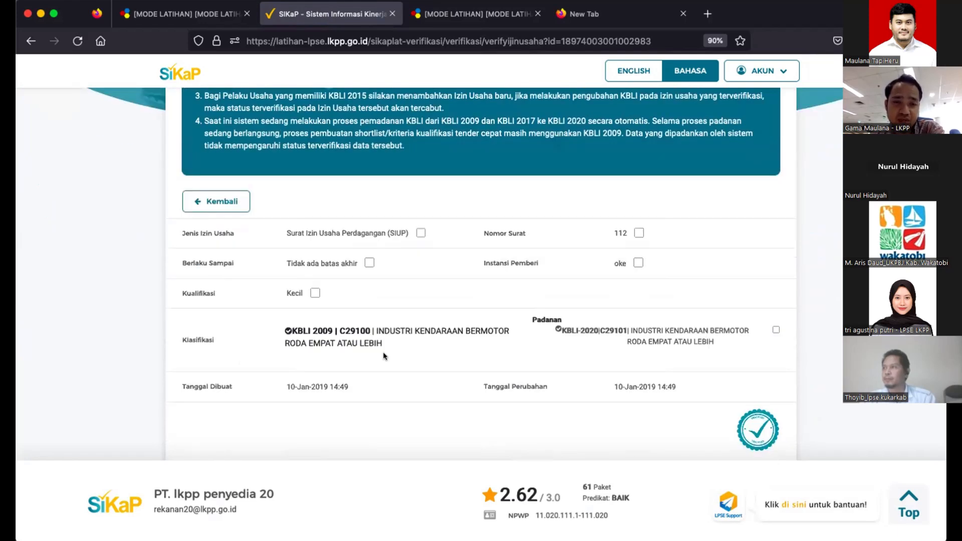
scroll(417, 361, "down", 10)
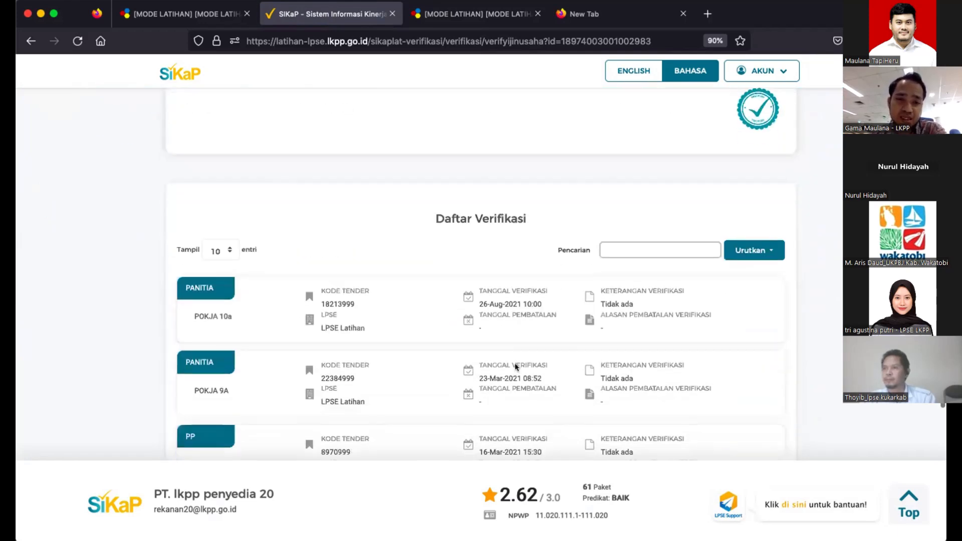
scroll(515, 366, "down", 3)
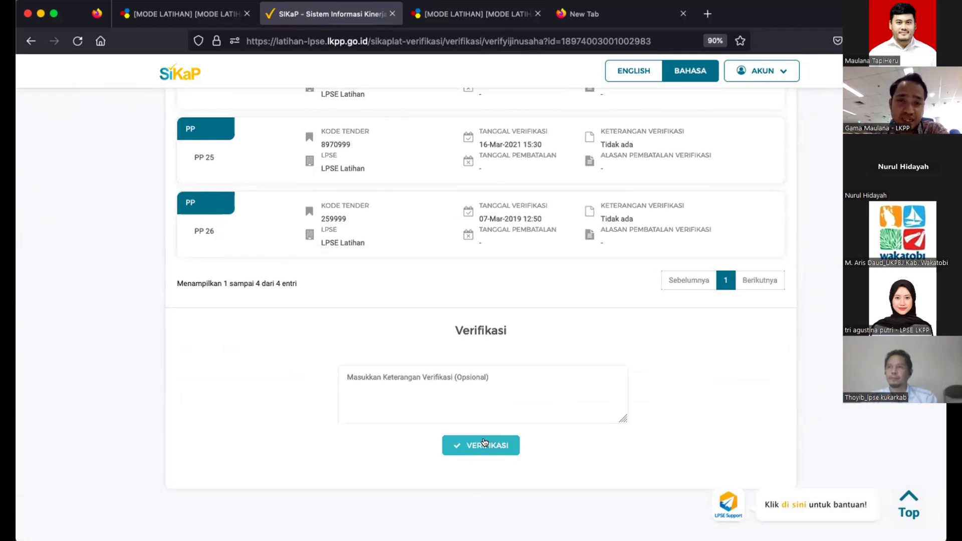
scroll(461, 264, "up", 11)
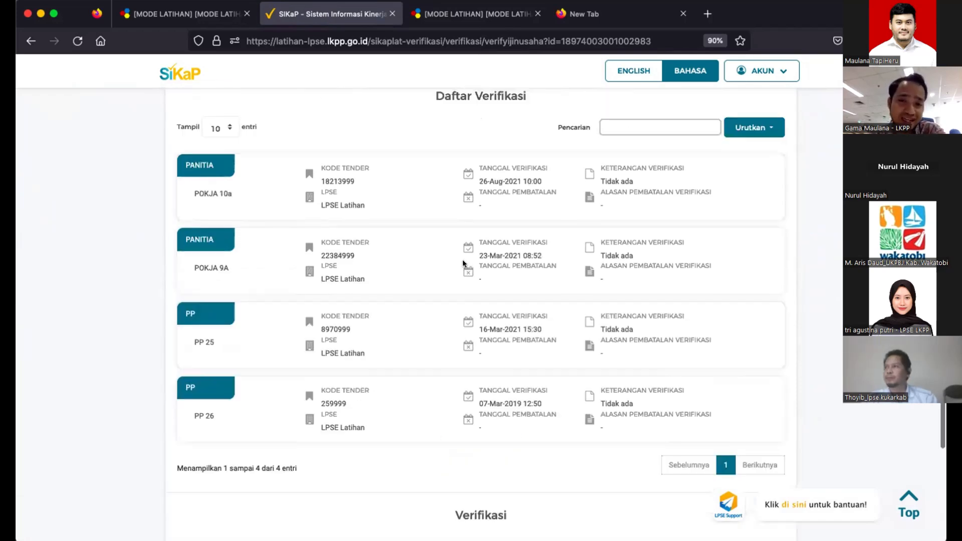
scroll(281, 193, "down", 5)
scroll(281, 193, "down", 3)
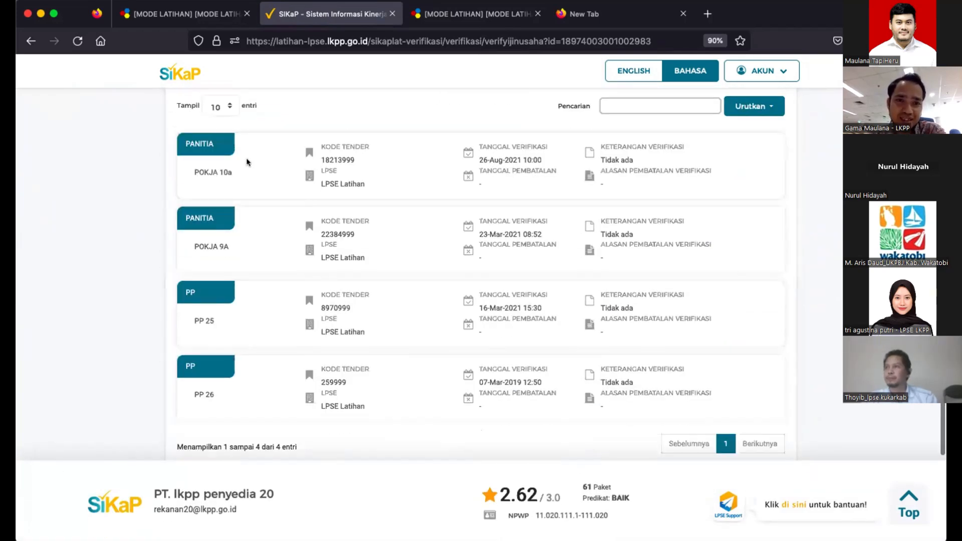
scroll(249, 381, "down", 1)
scroll(249, 380, "down", 3)
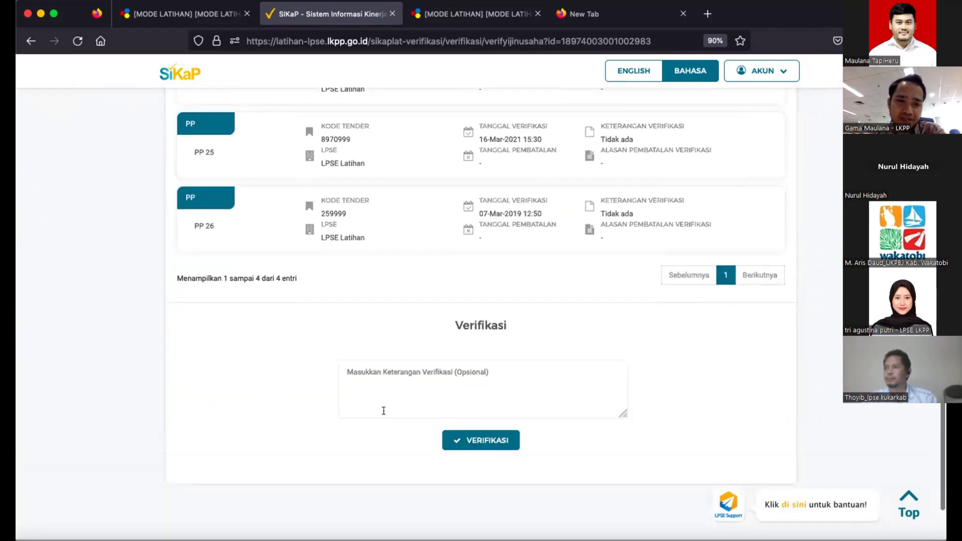
- Verify SIUP licence 112, confirm with SIMPAN, and go back to the Izin Usaha list
left_click(470, 441)
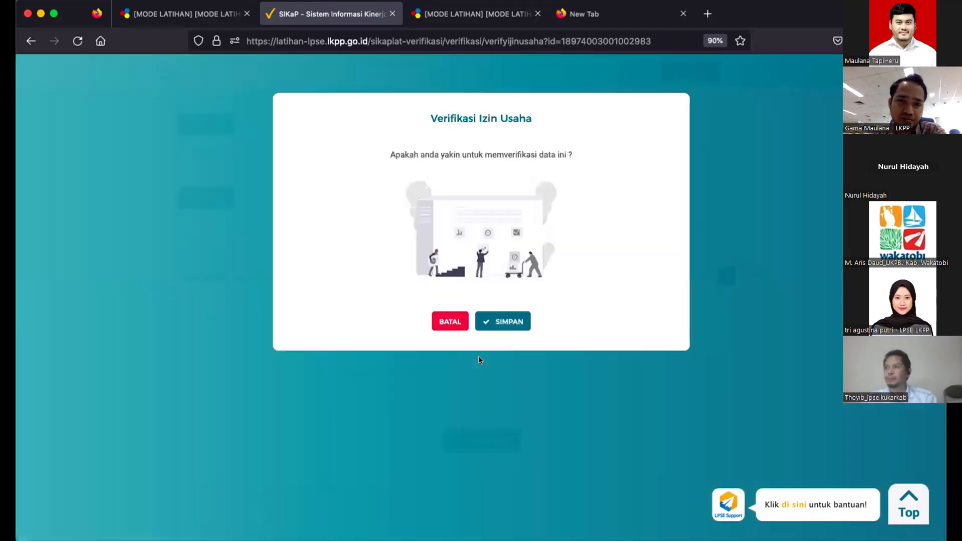
left_click(497, 320)
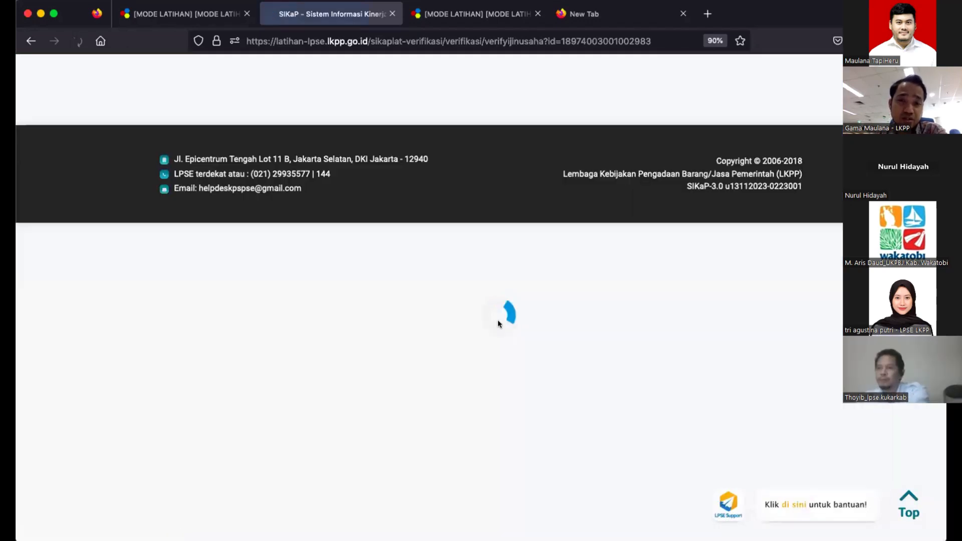
scroll(497, 319, "down", 10)
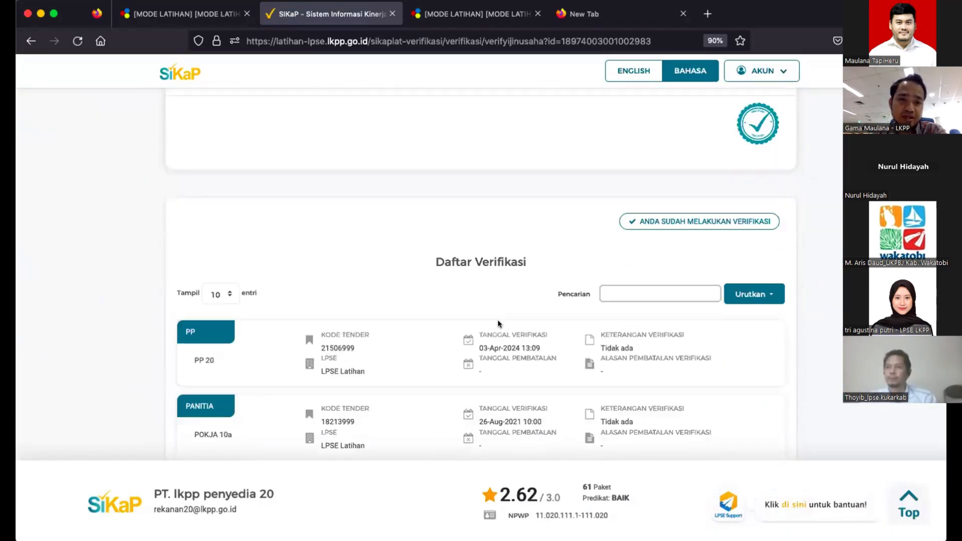
scroll(224, 139, "up", 2)
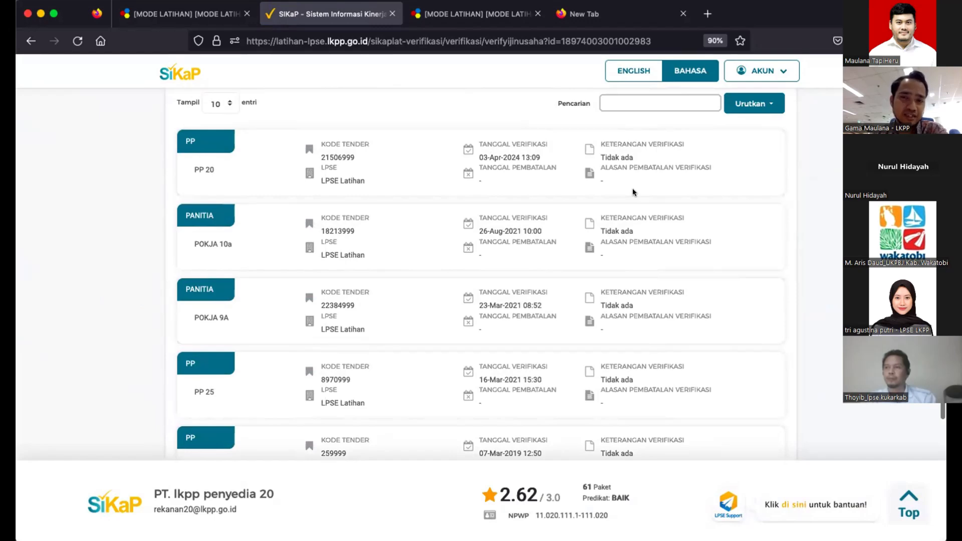
scroll(633, 187, "up", 5)
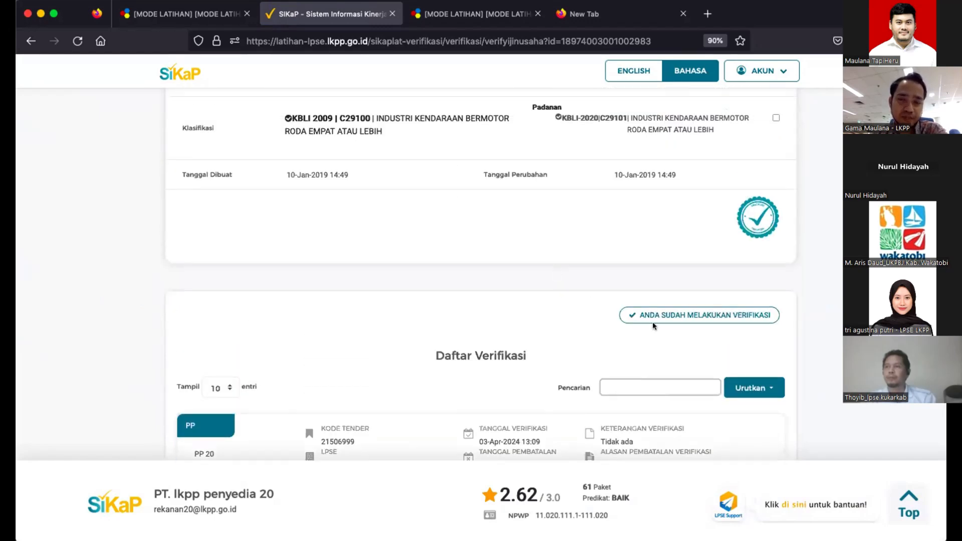
scroll(652, 322, "up", 8)
scroll(426, 307, "up", 2)
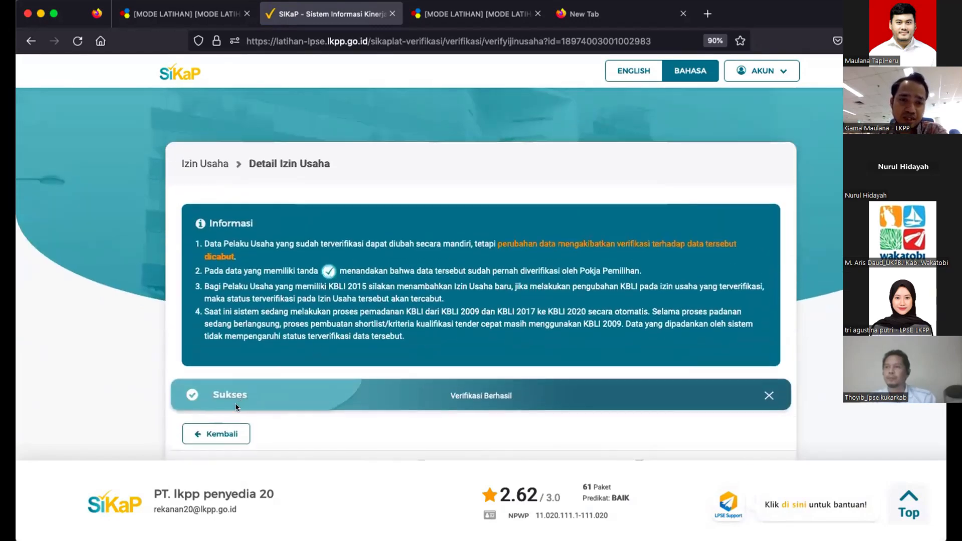
left_click(214, 434)
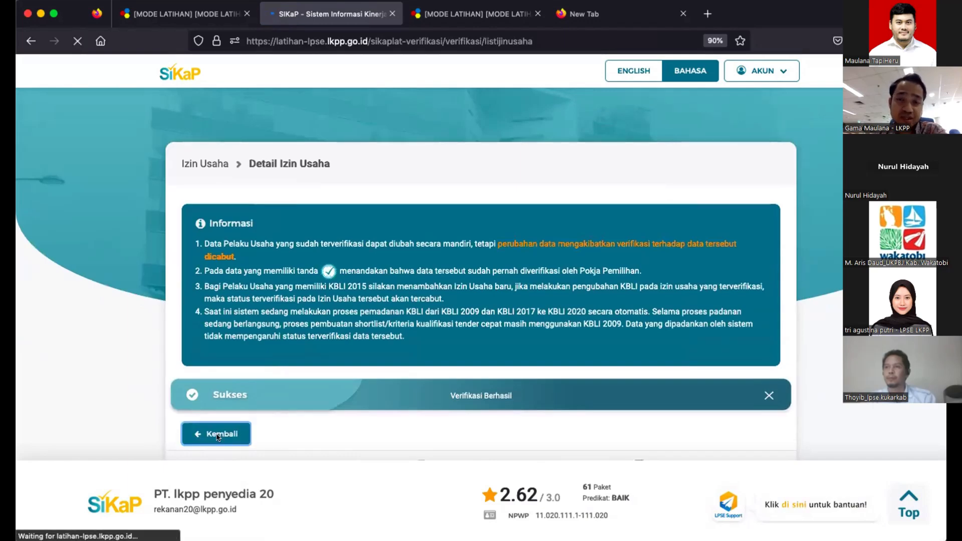
scroll(217, 434, "down", 4)
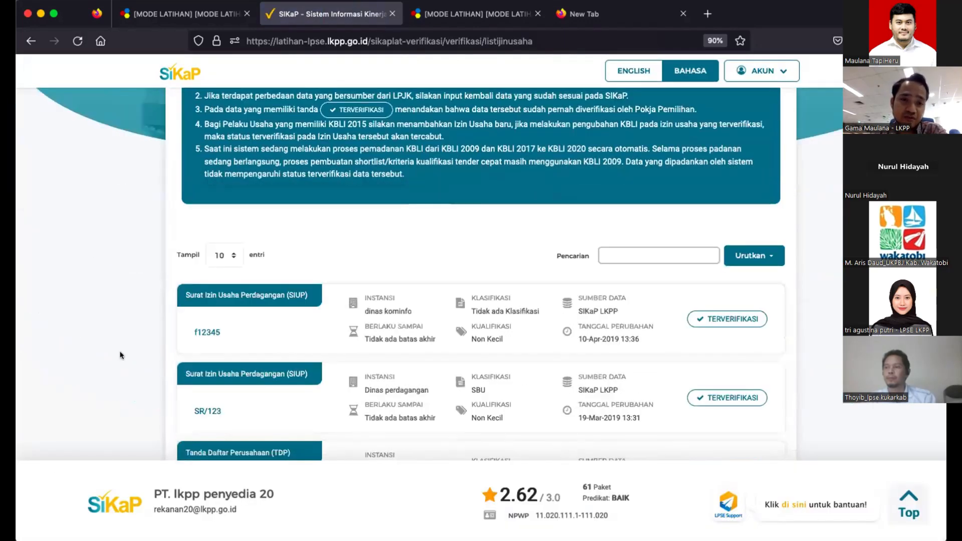
scroll(239, 320, "up", 4)
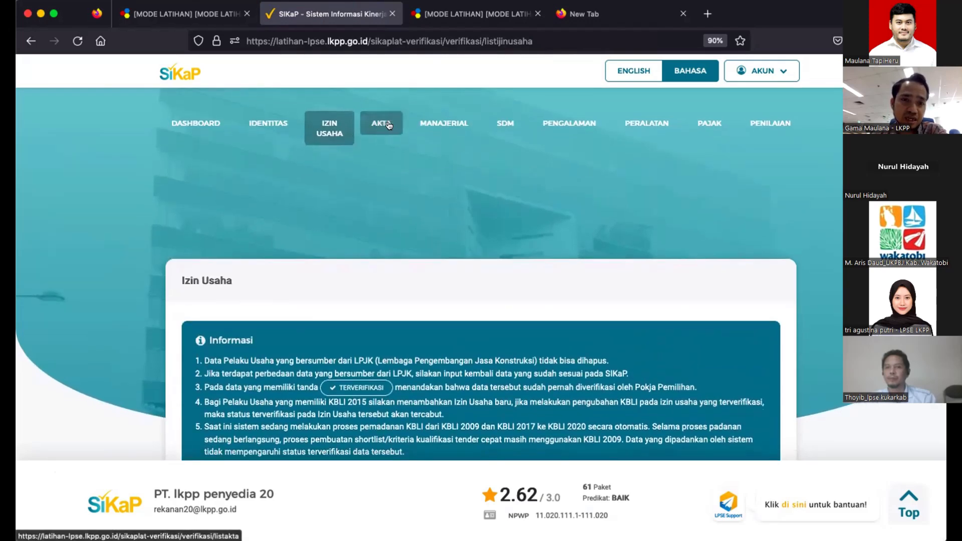
- View the Akta Pendirian under AKTA, then close the SIKaP tab to return to SPSE
left_click(388, 126)
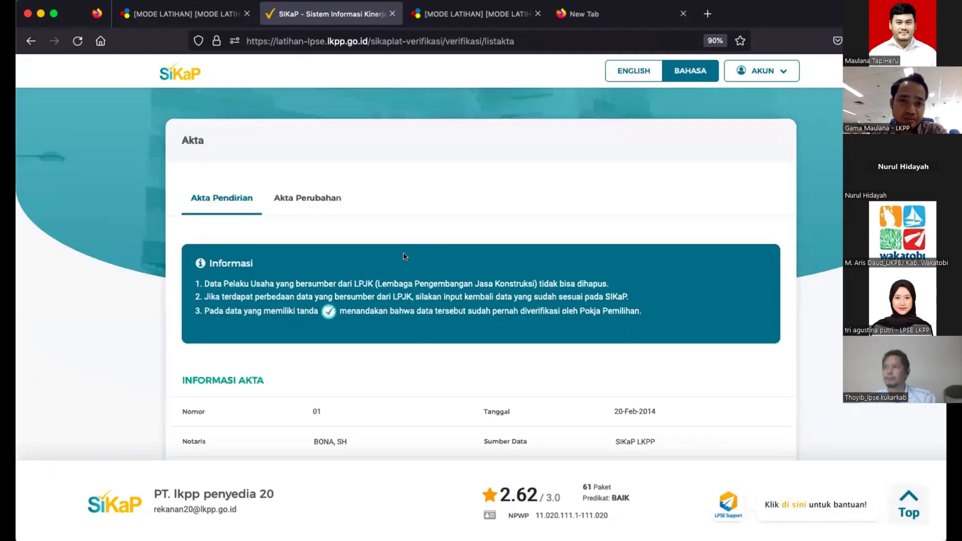
scroll(404, 256, "down", 10)
scroll(404, 253, "up", 10)
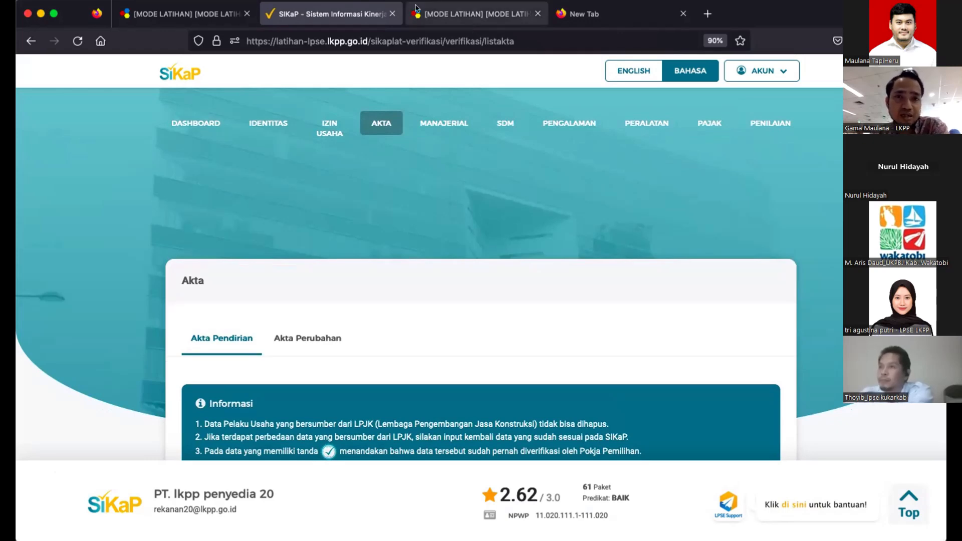
left_click(392, 14)
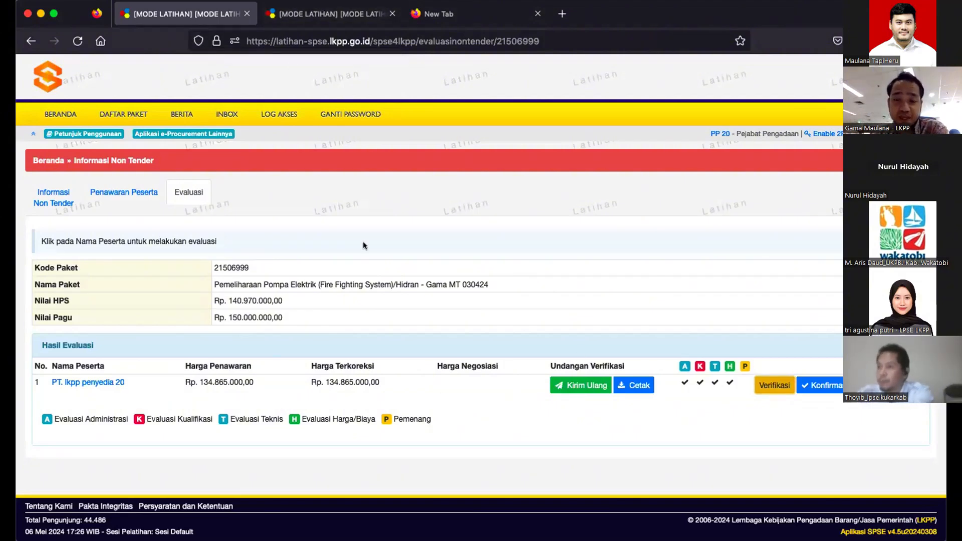
- Confirm that PT. lkpp penyedia 20's SIKaP qualification data is verified, accepting the confirmation prompt
left_click(813, 386)
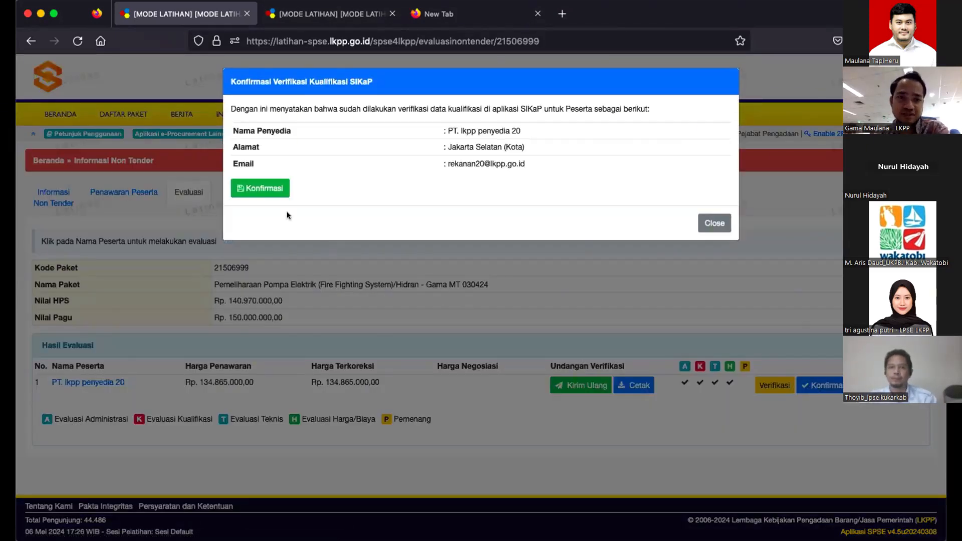
left_click(256, 190)
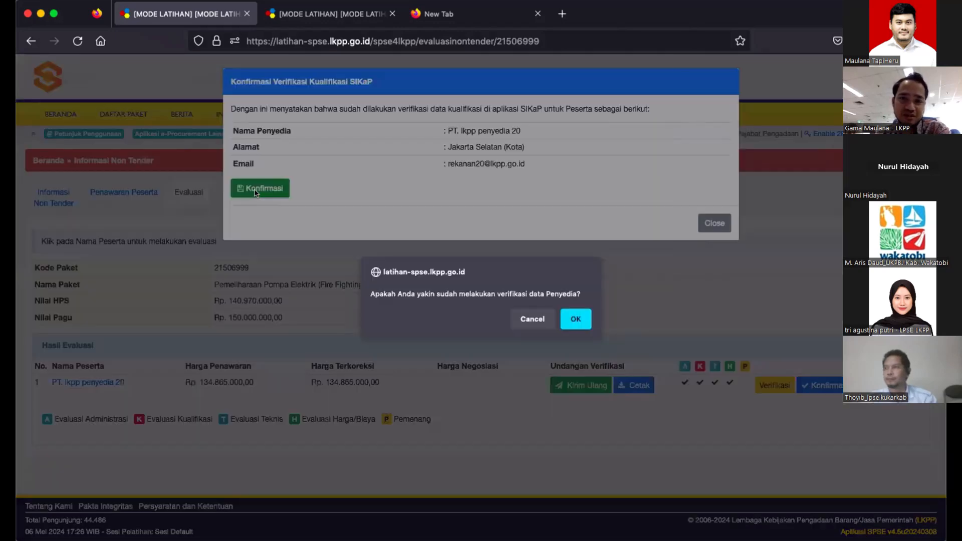
left_click(576, 319)
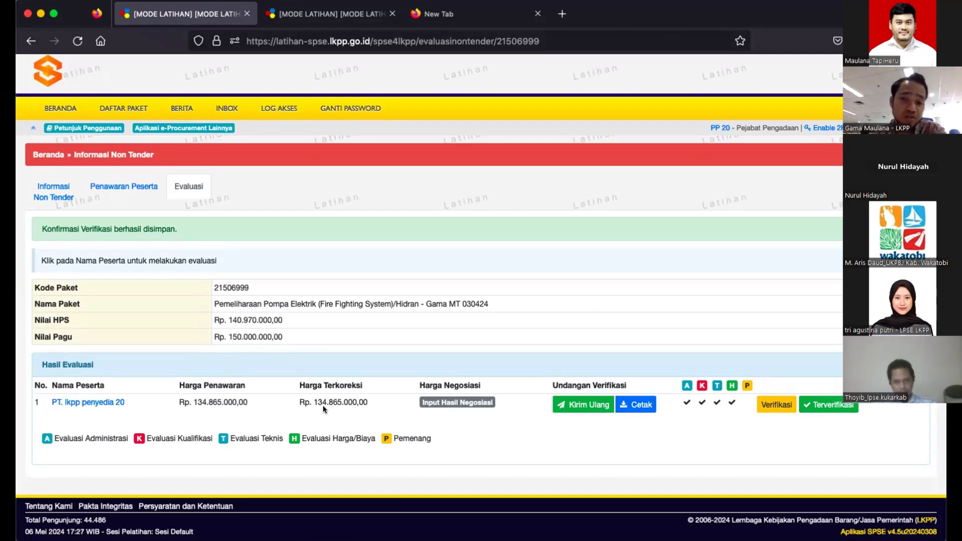
- Enter the negotiated price of 3.100.000 for Barang A
left_click(459, 403)
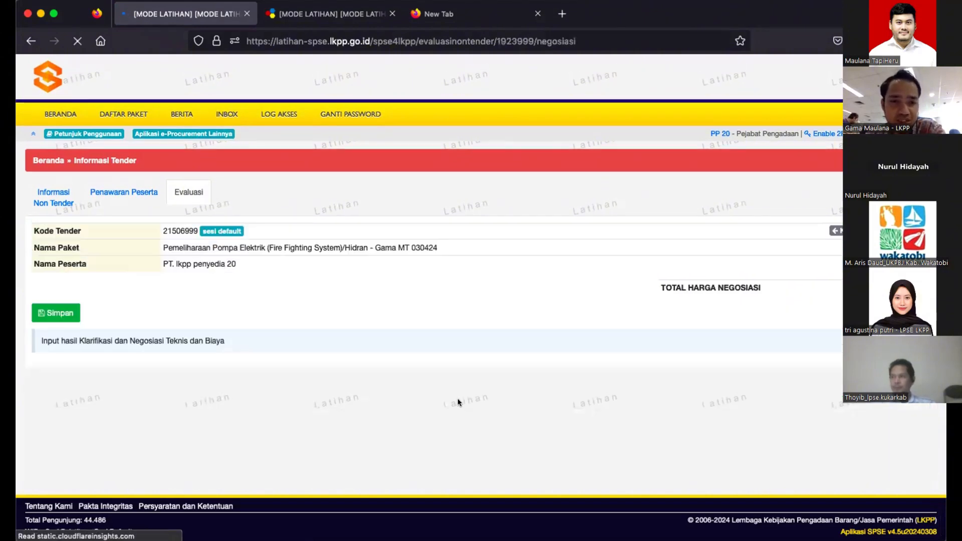
left_click(492, 299)
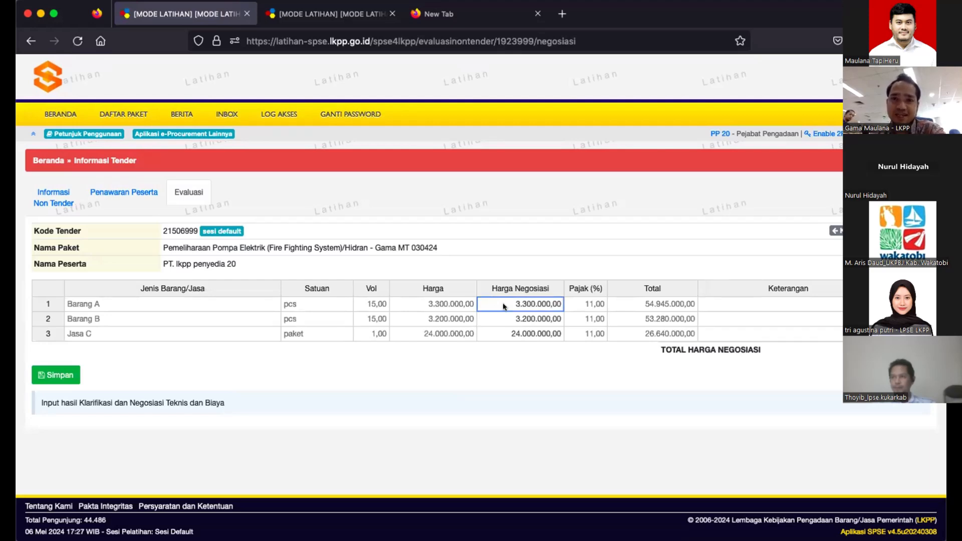
double_click(486, 301)
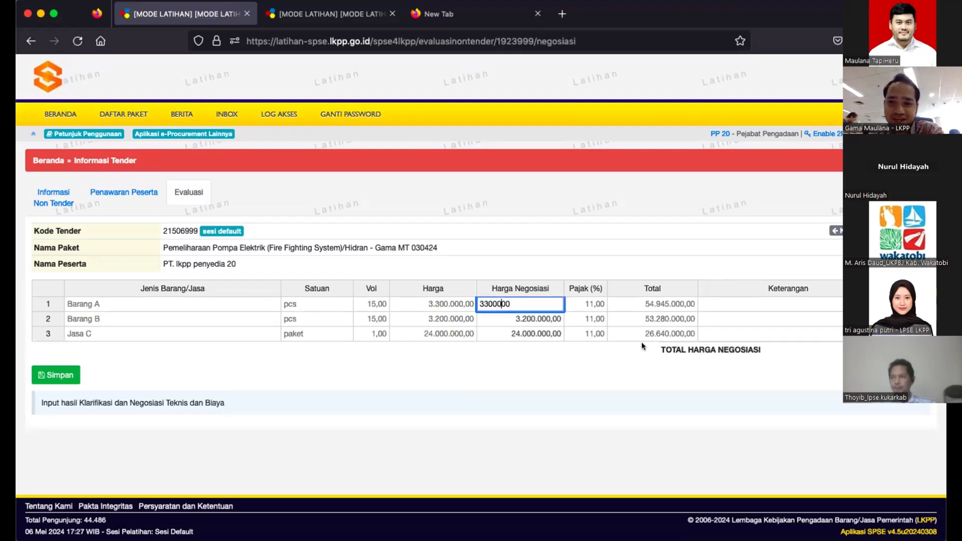
left_click(795, 346)
double_click(515, 300)
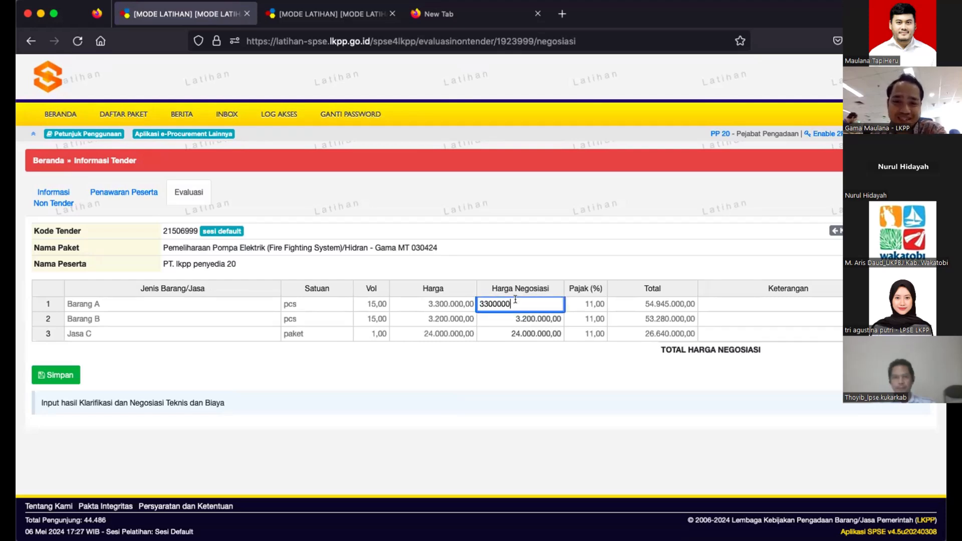
key("Left")
key("Left")
key("Left")
key("Left")
key("Left")
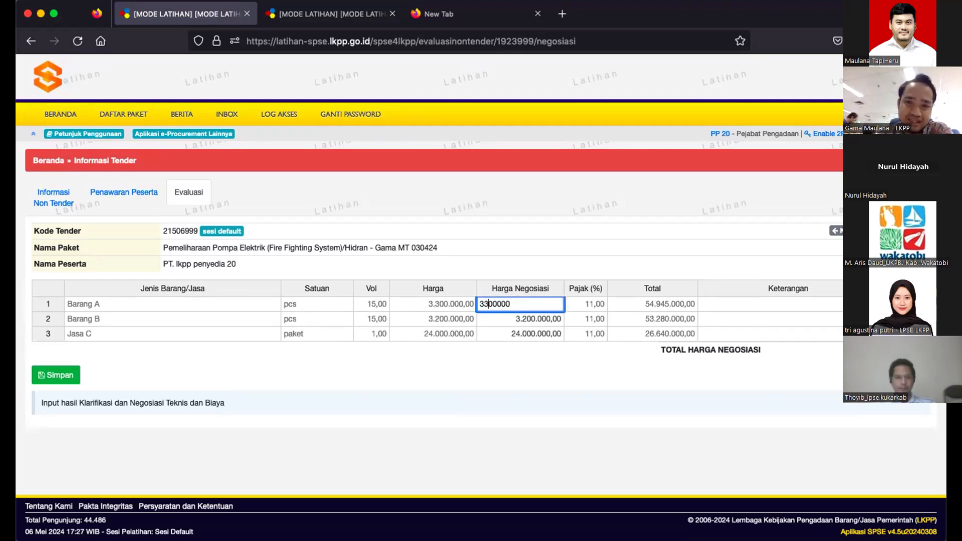
key("BackSpace")
type("1")
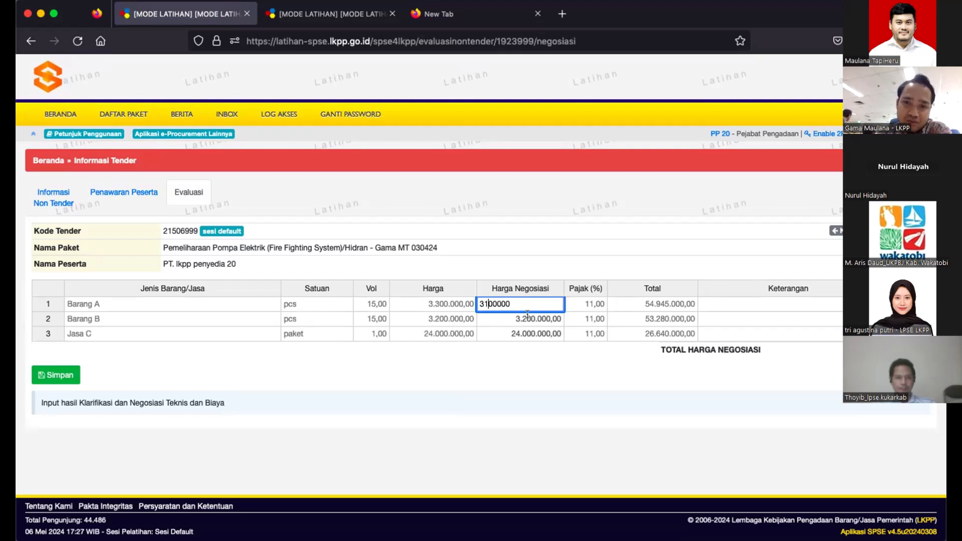
- Enter 3.000.000 for Barang B and 23.500.000 for Jasa C, save, and return to the overview
left_click(523, 315)
type("3")
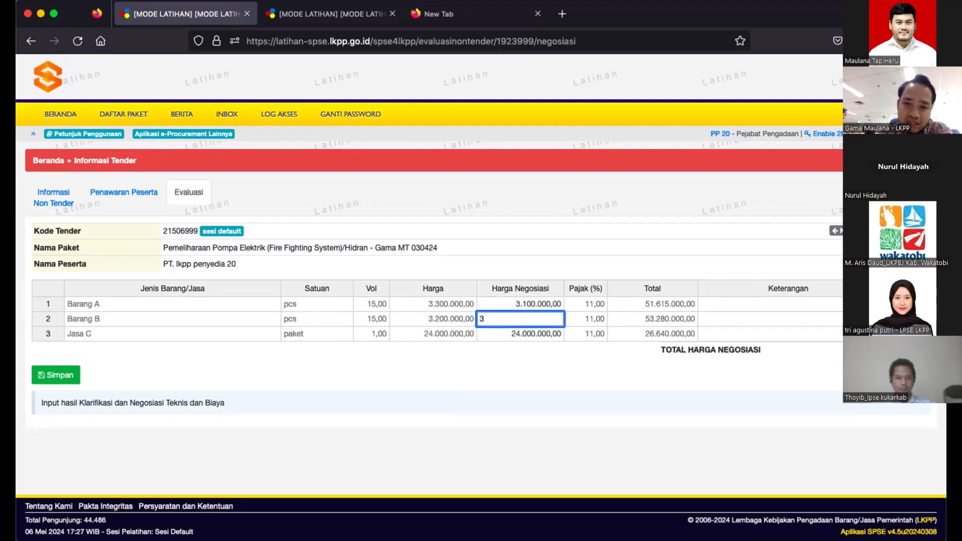
type(".000.")
type("00000")
left_click(510, 331)
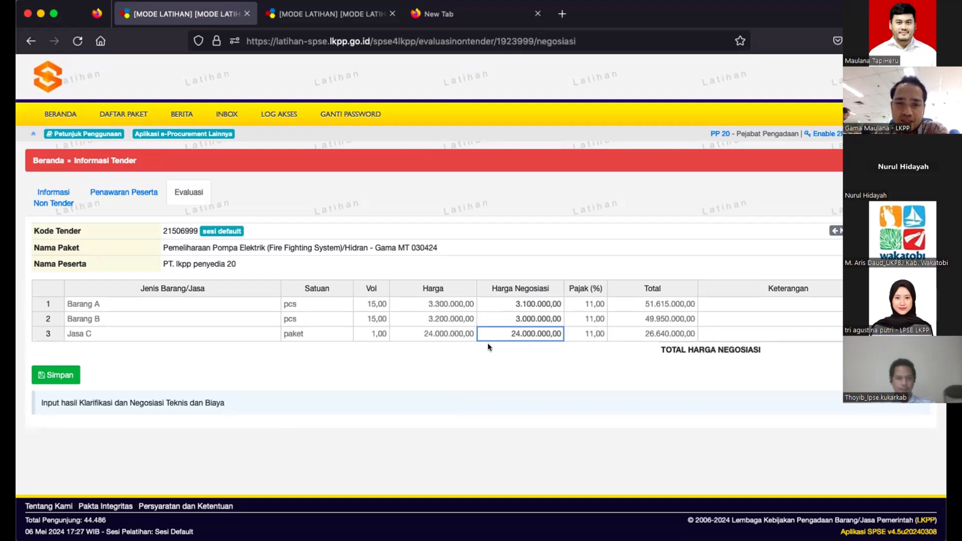
type("23500000")
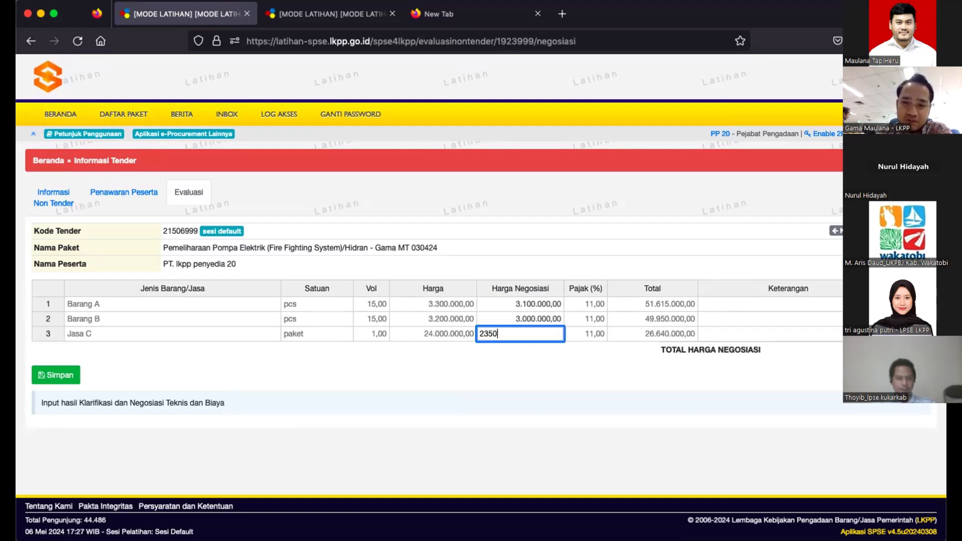
left_click(507, 317)
left_click(56, 374)
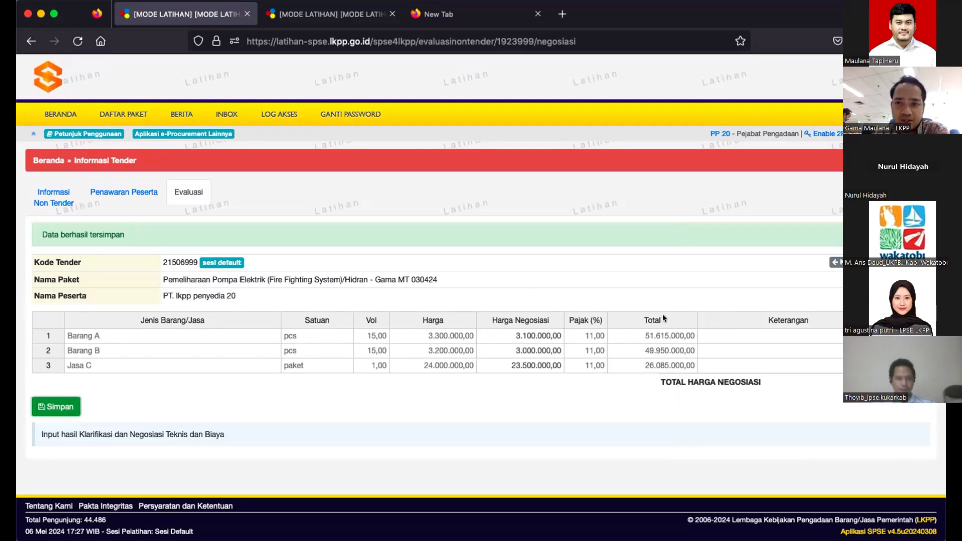
left_click(836, 262)
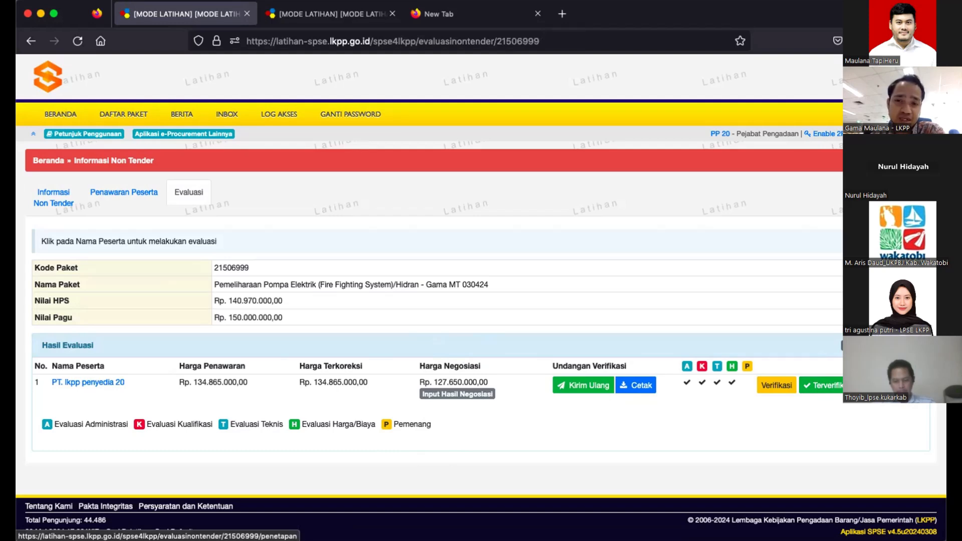
- Set PT. lkpp penyedia 20 as the package winner with Urutan 1 in Penetapan Pemenang
left_click(843, 345)
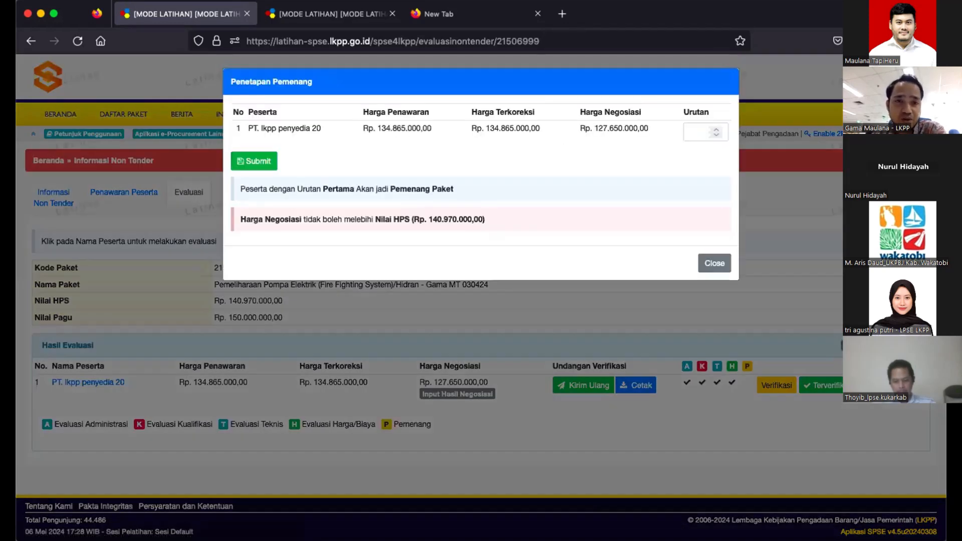
left_click(689, 129)
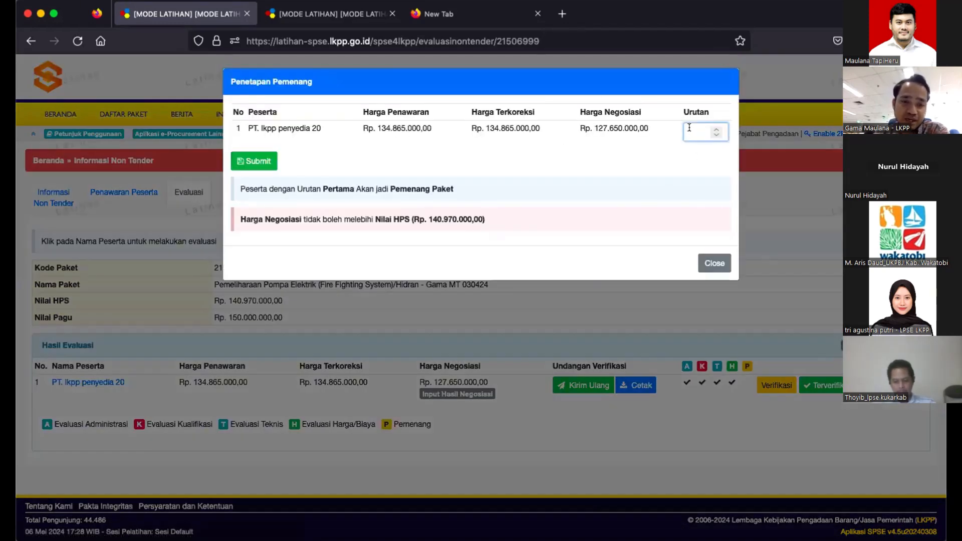
type("1")
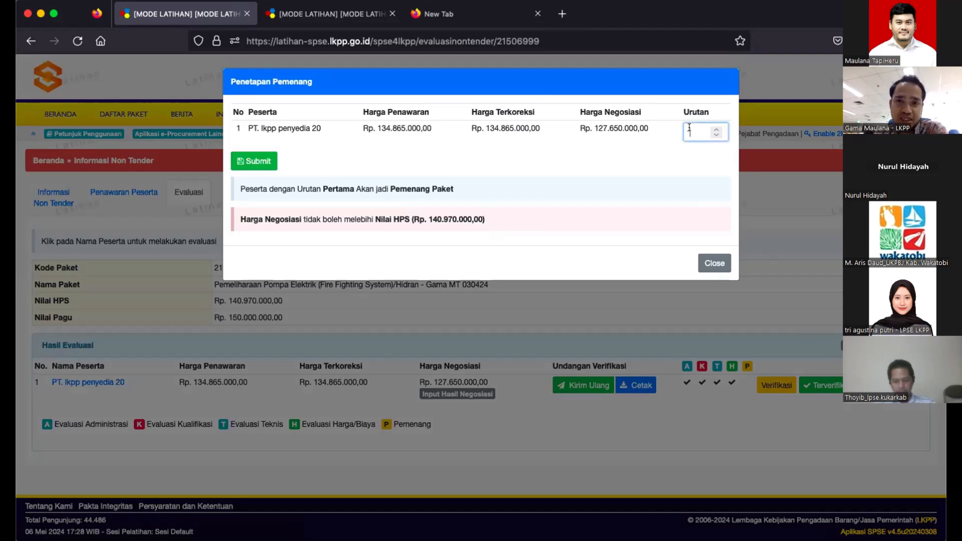
type("1")
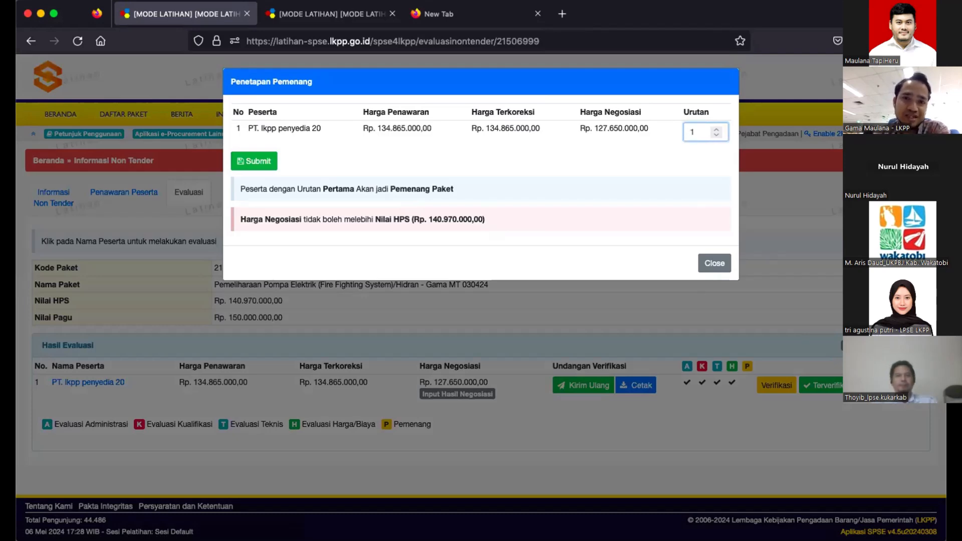
left_click(255, 161)
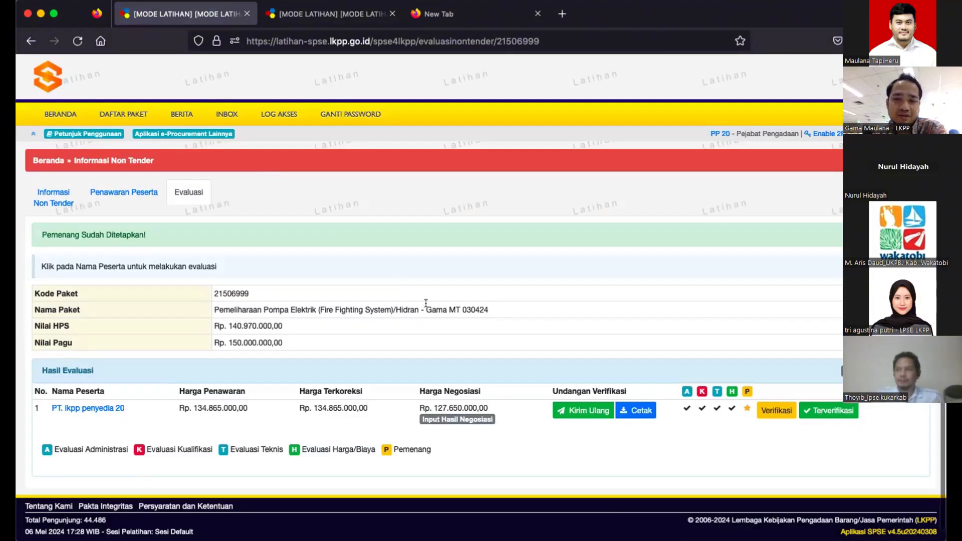
scroll(425, 303, "down", 1)
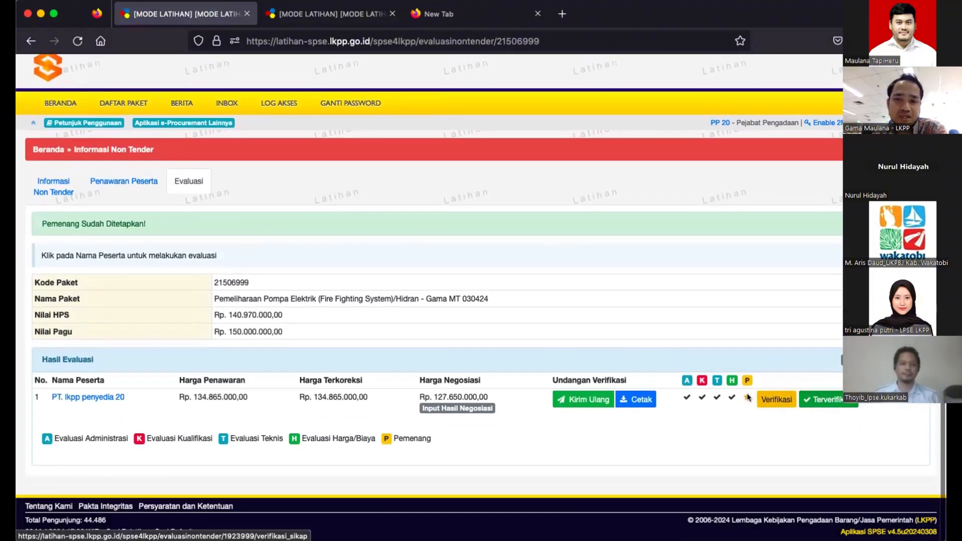
- From Informasi Non Tender, open Pengumuman Pemenang and send the announcement invitation to the provider
left_click(64, 188)
scroll(297, 245, "down", 3)
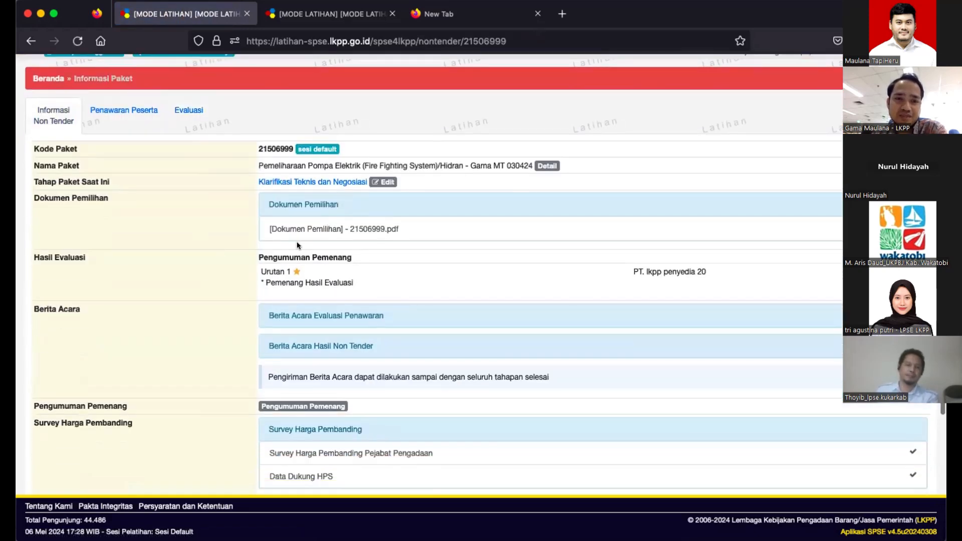
scroll(343, 345, "down", 4)
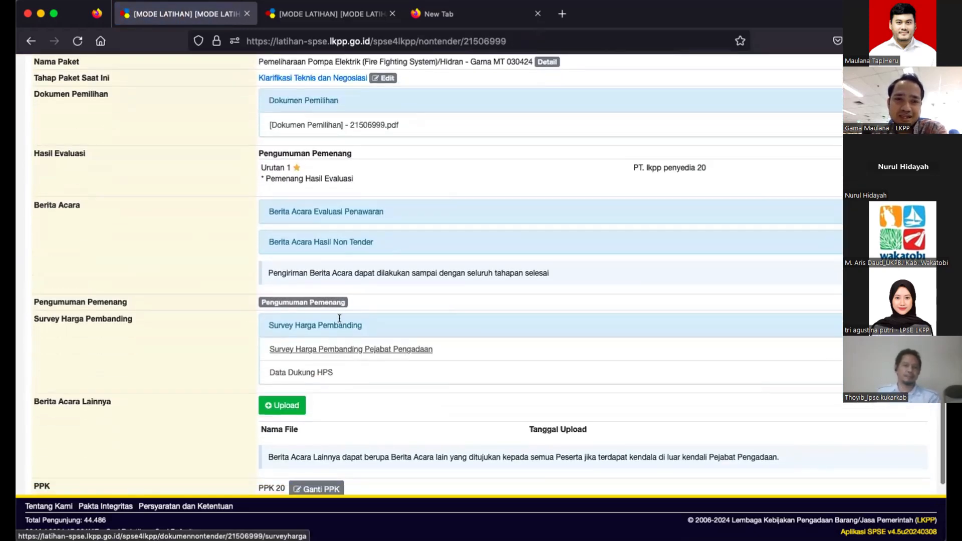
left_click(308, 303)
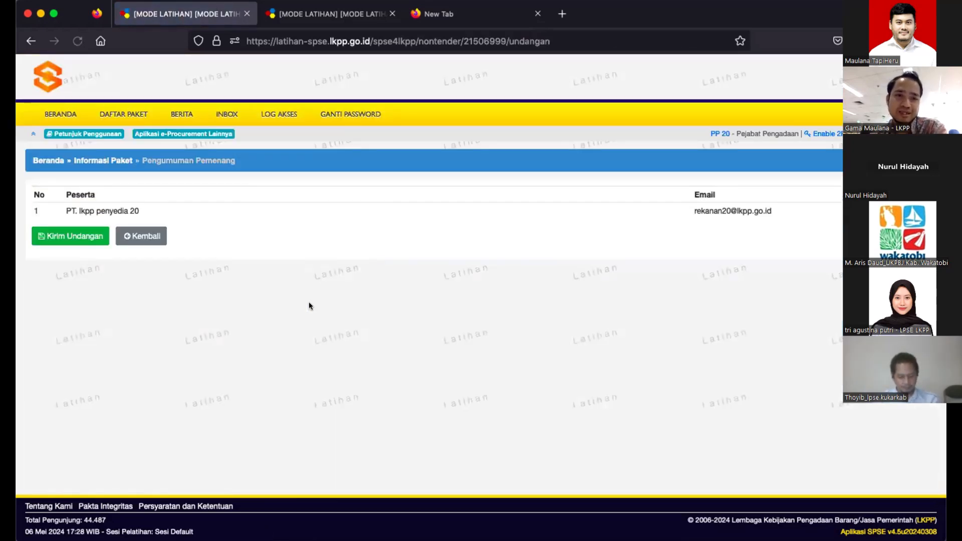
left_click(58, 229)
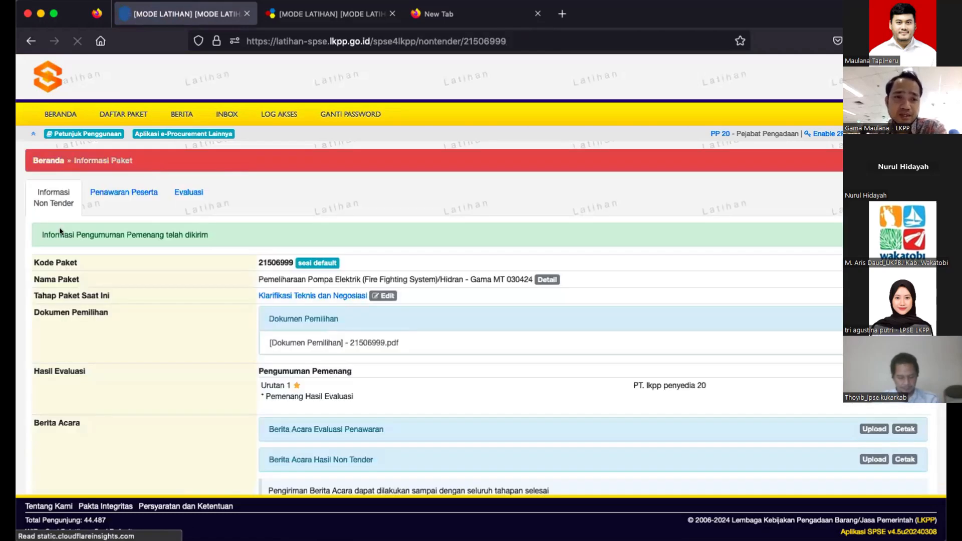
scroll(163, 211, "down", 1)
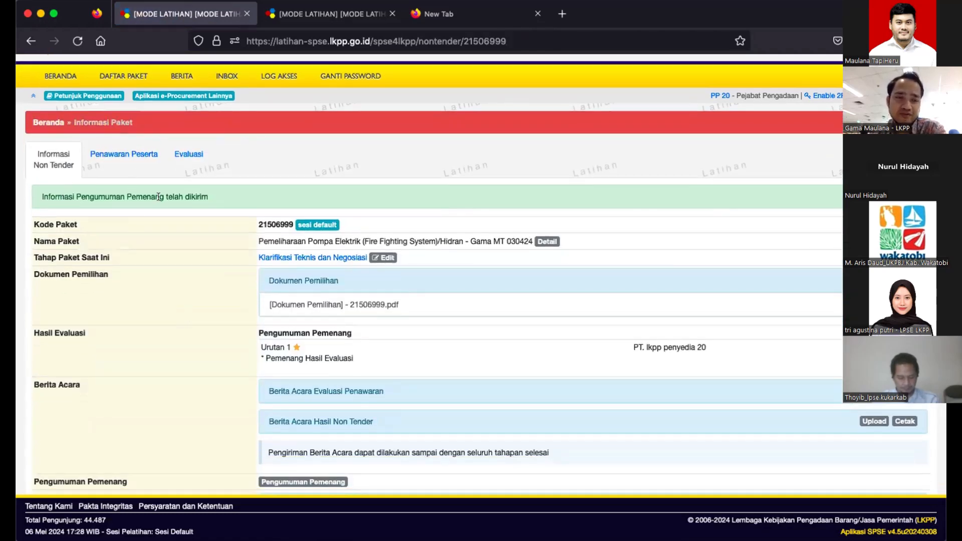
scroll(259, 315, "down", 4)
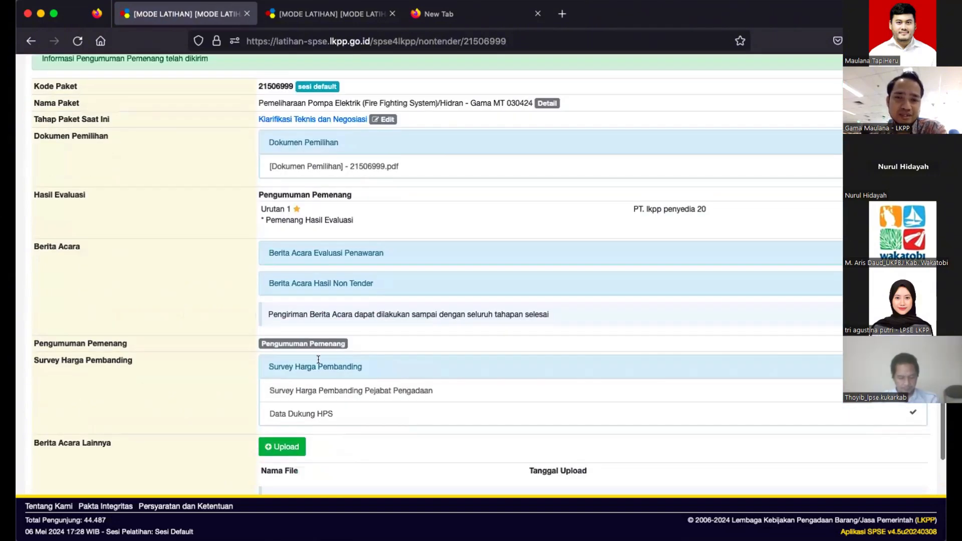
scroll(318, 359, "down", 3)
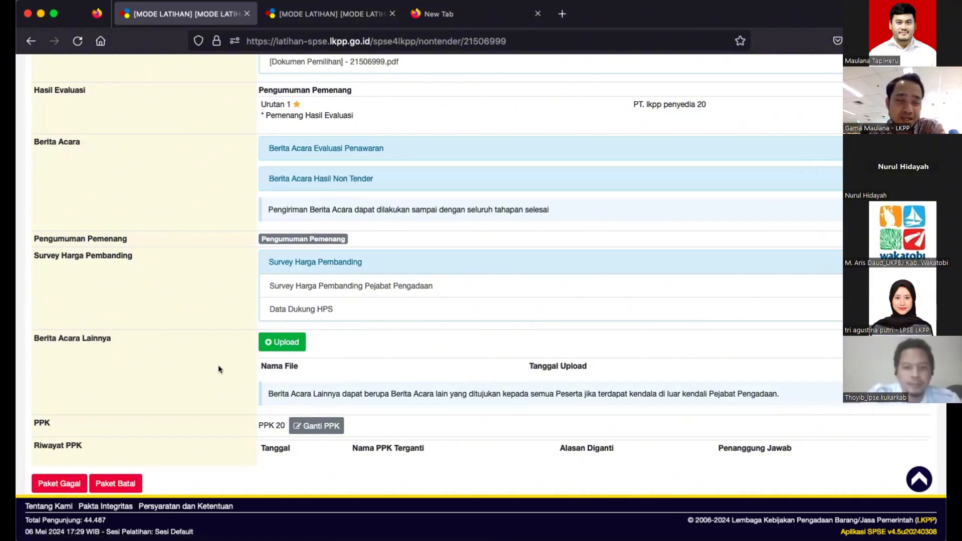
- Review the Informasi Paket page, then switch to the browser tab with the jadwal page
scroll(218, 369, "up", 1)
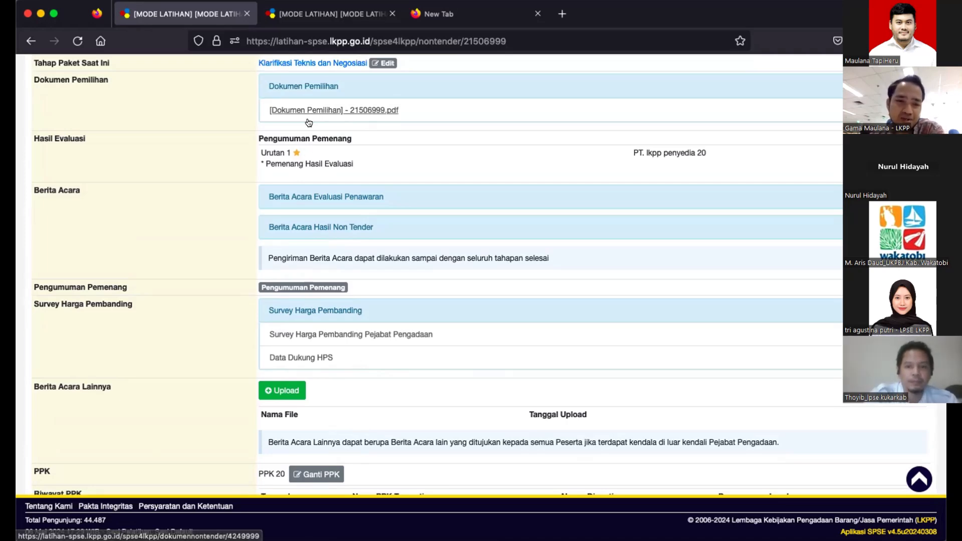
scroll(321, 304, "down", 2)
scroll(320, 304, "up", 5)
scroll(321, 304, "up", 2)
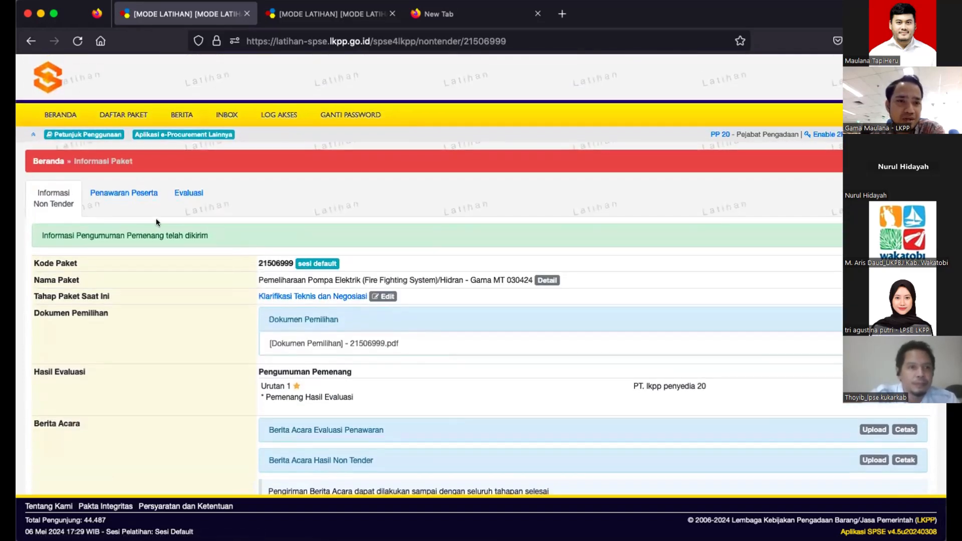
left_click(321, 12)
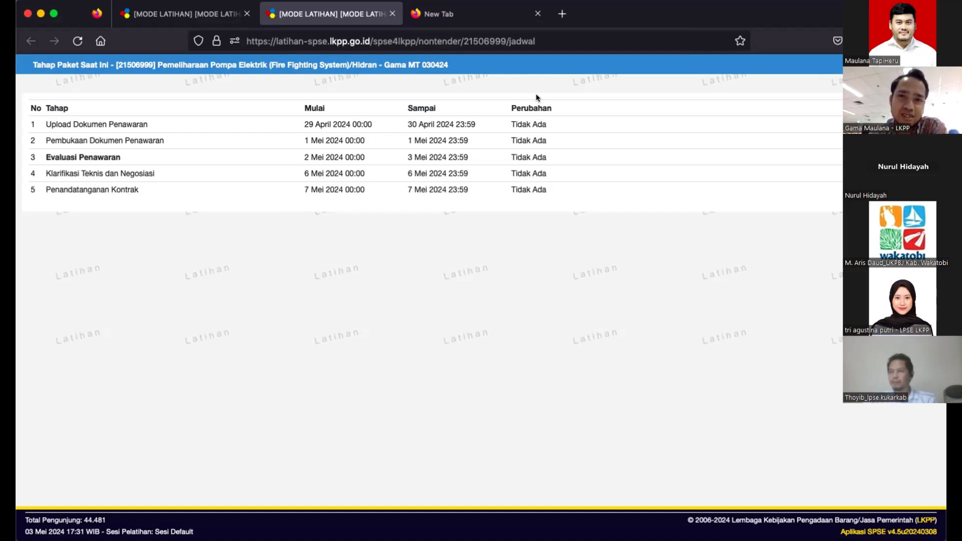
- Reload the jadwal page to show Klarifikasi Teknis dan Negosiasi as current, then return to package information
left_click(569, 39)
key("Return")
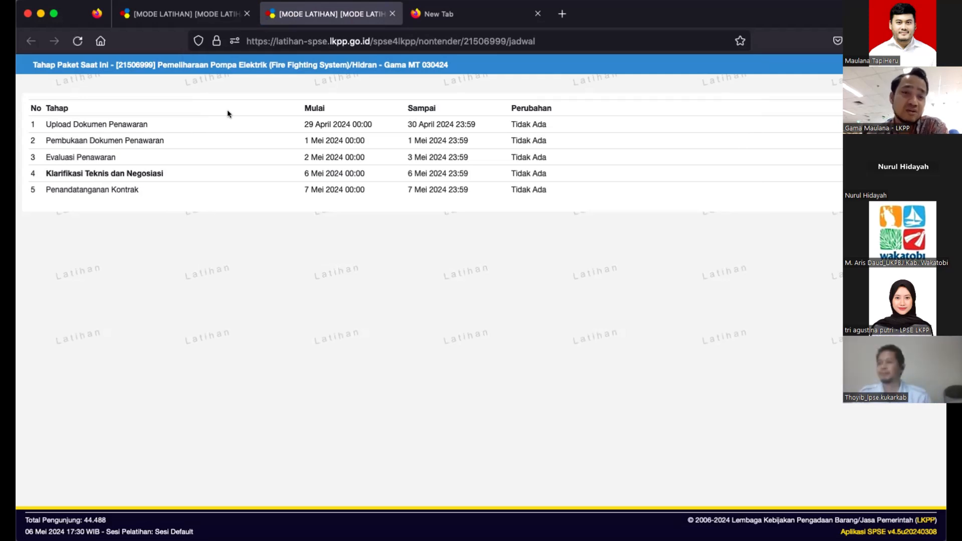
left_click(203, 16)
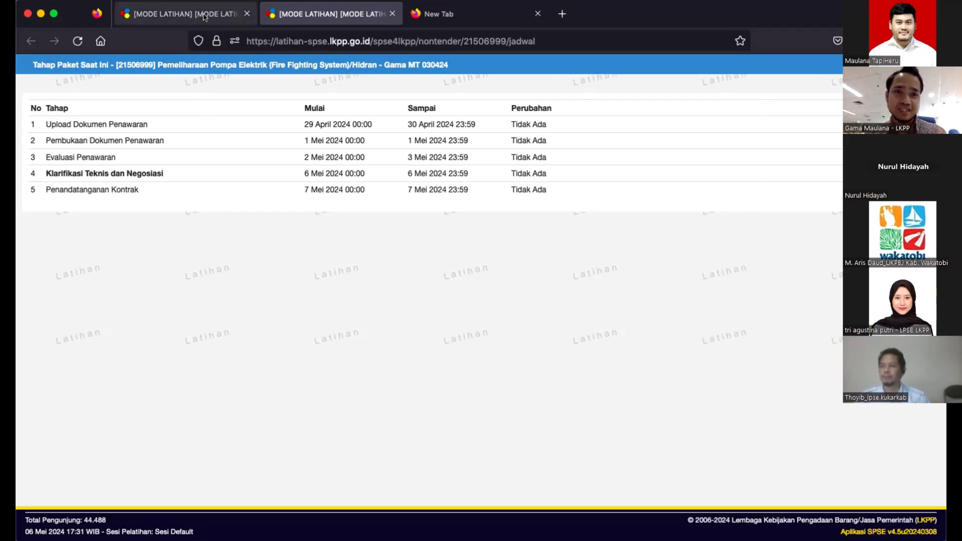
scroll(333, 216, "down", 4)
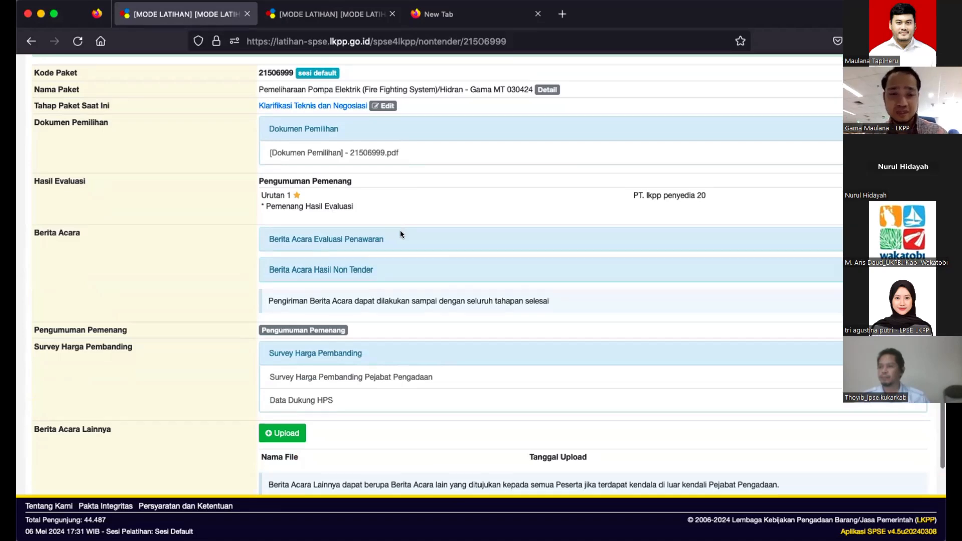
- Highlight the PPK 20 row, then close the blank New Tab browser tab
scroll(400, 234, "down", 2)
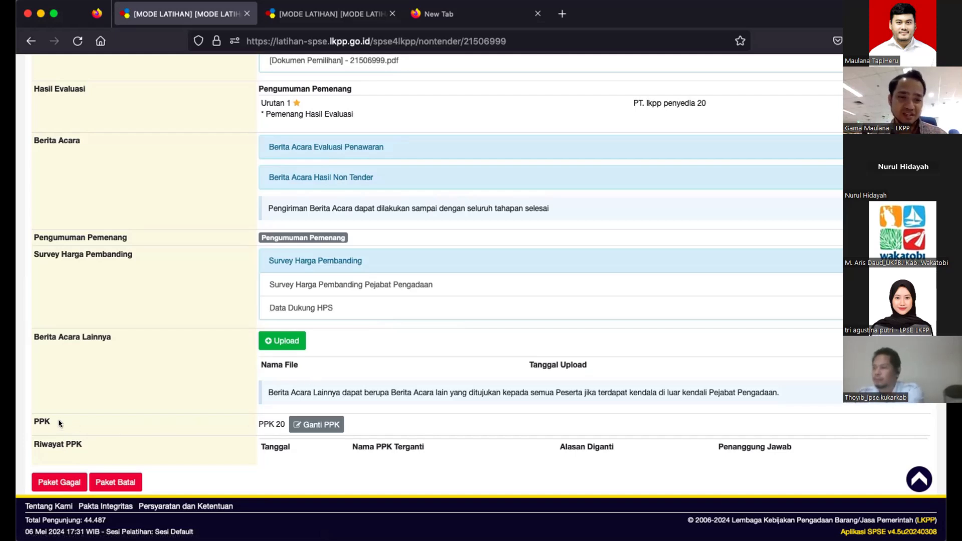
left_click_drag(30, 421, 379, 423)
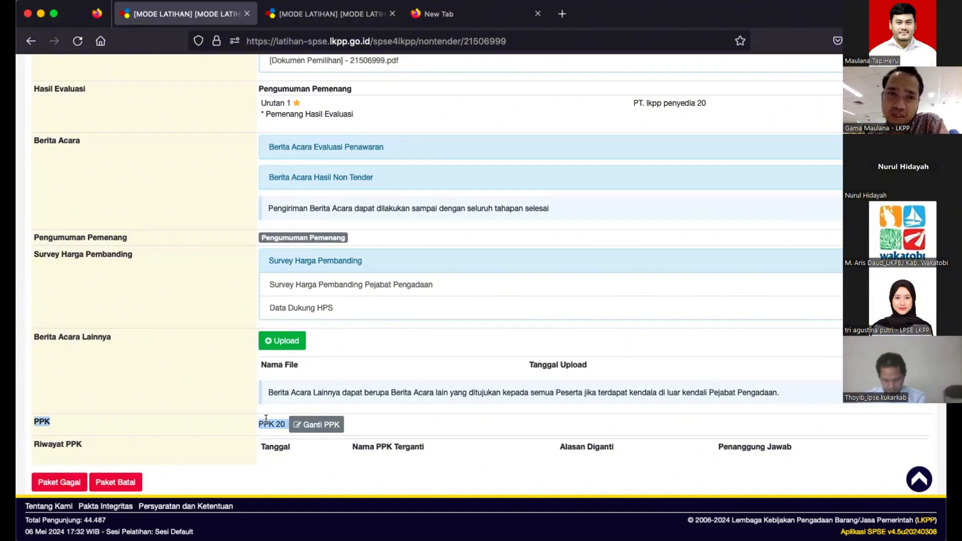
left_click(496, 20)
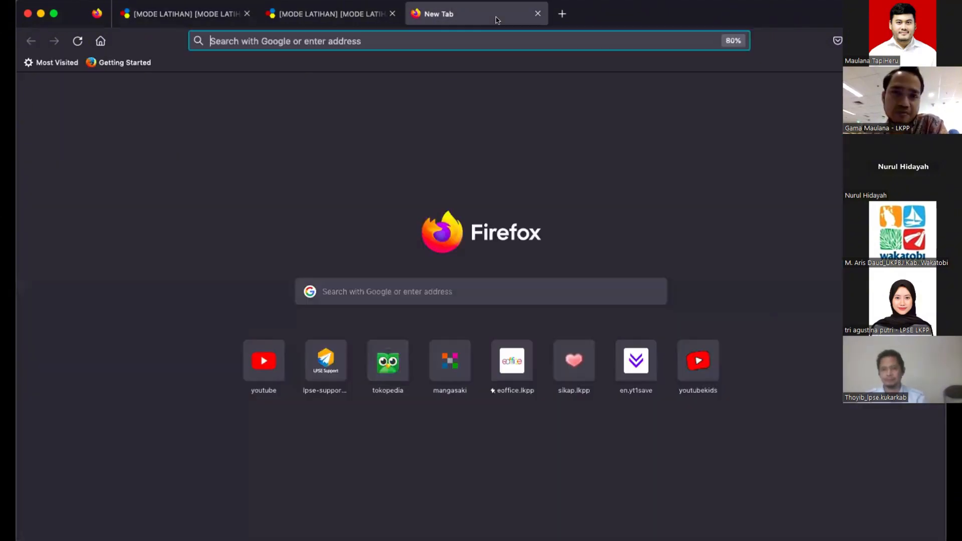
left_click(532, 16)
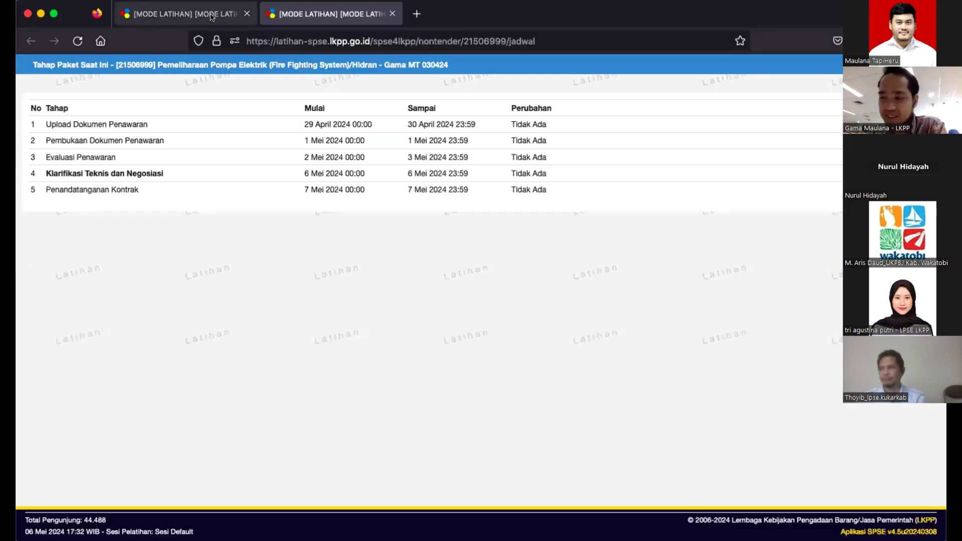